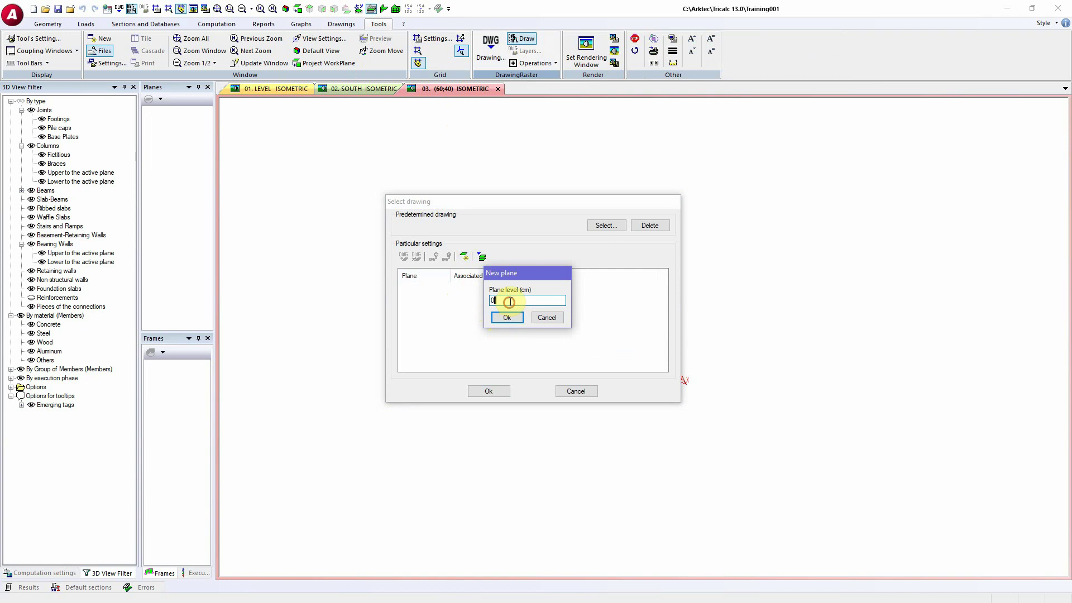
Add a plane at level 0 cm to the drawing's particular settings and select it
click(507, 318)
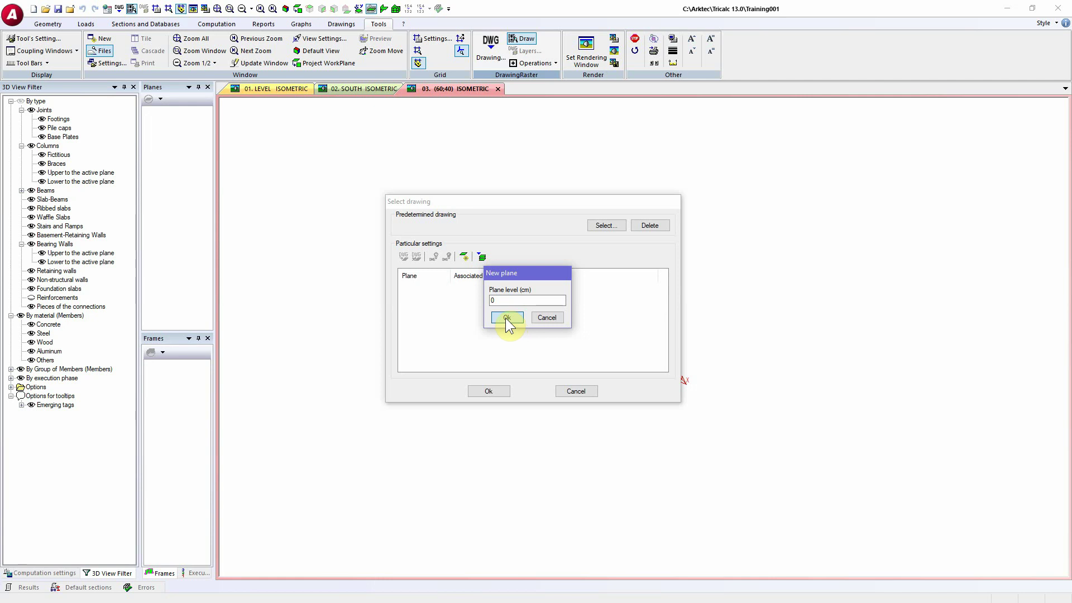
click(507, 318)
click(408, 290)
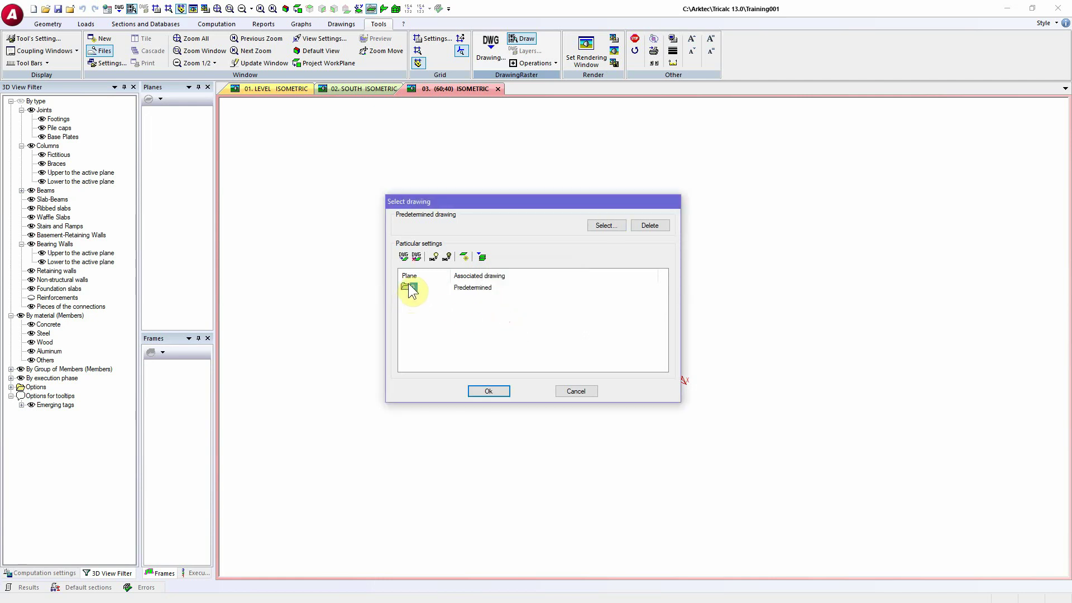
Choose PL_V26.dwg from the Varios folder as the drawing associated with plane 0
click(409, 289)
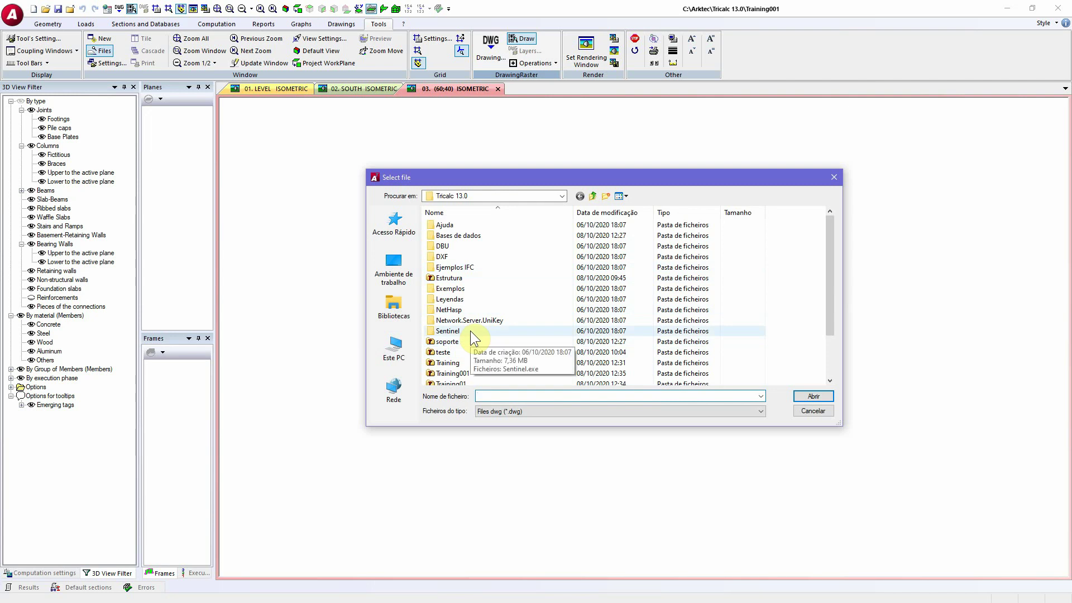
click(470, 331)
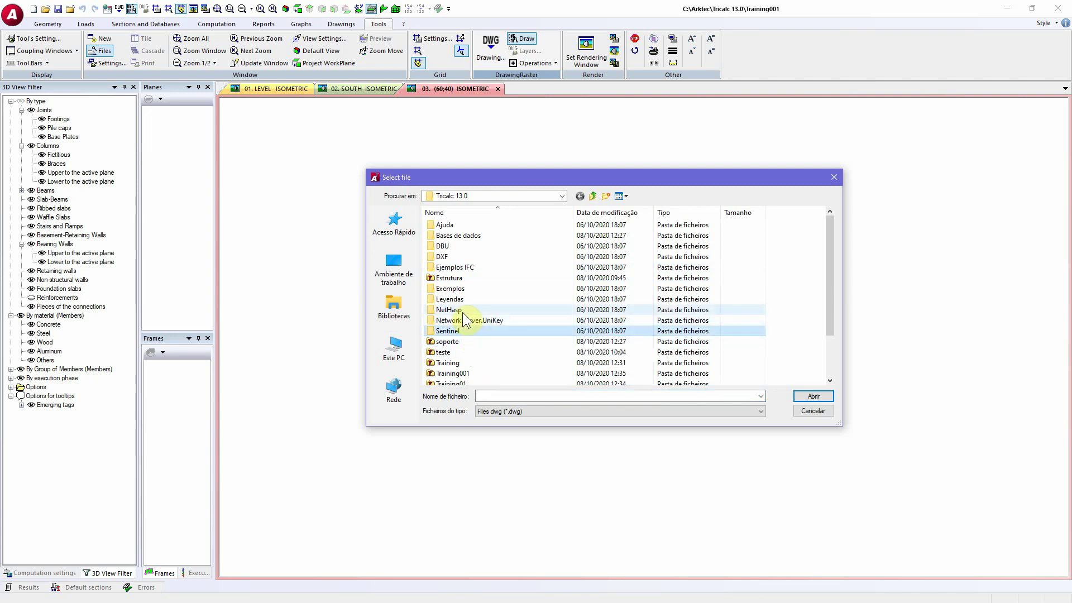
key(v)
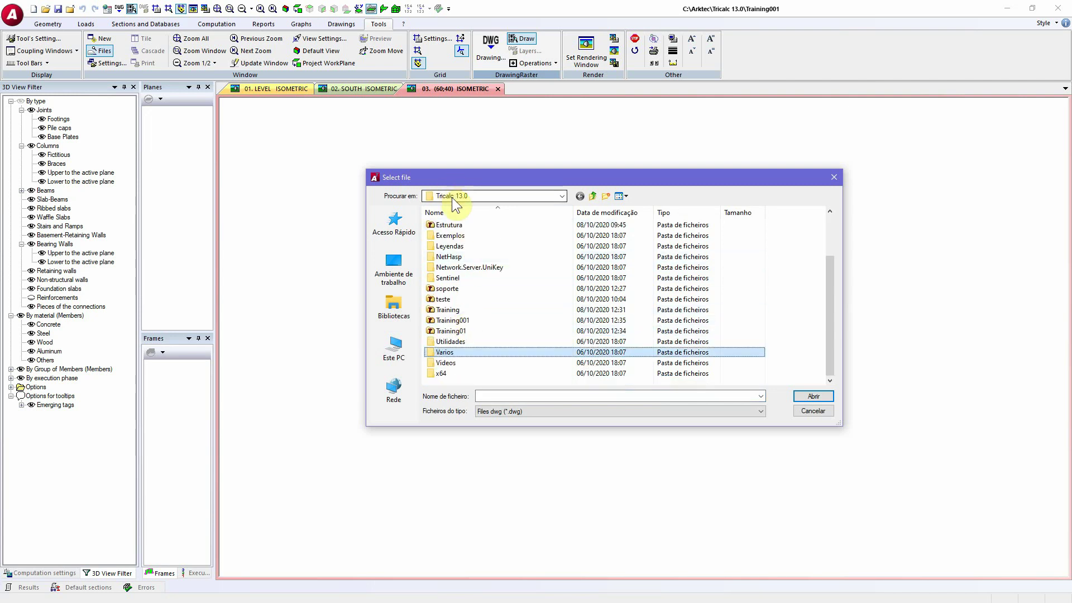
double_click(451, 352)
click(461, 226)
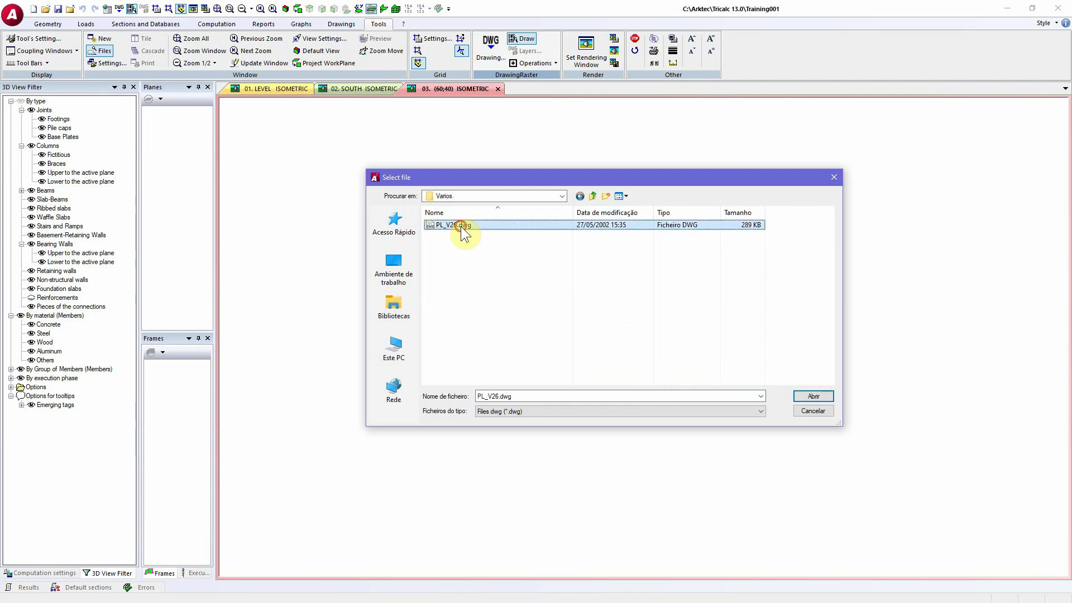
click(804, 395)
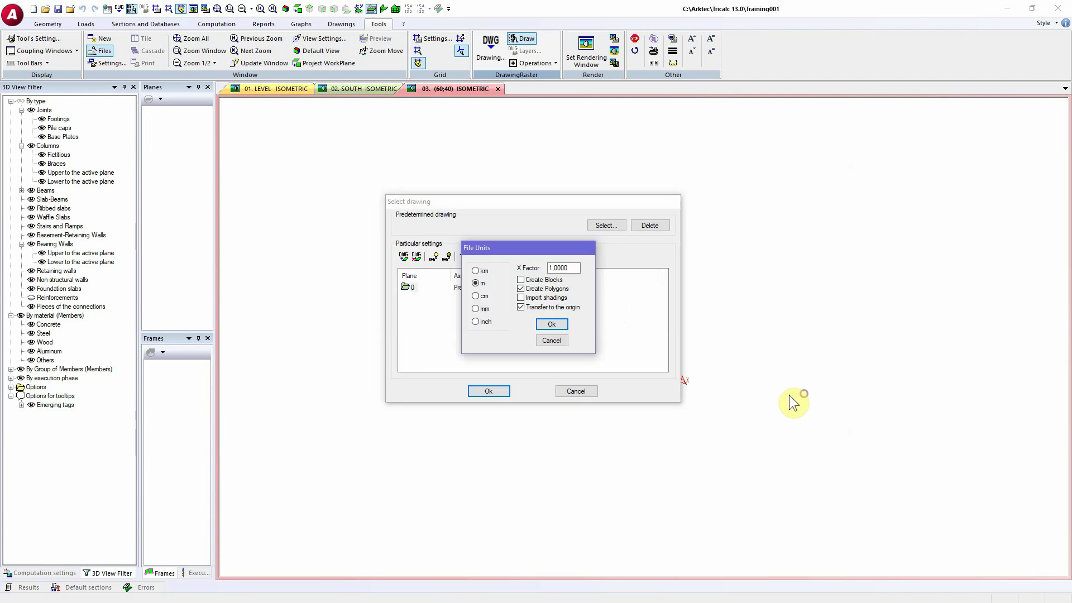
Import the drawing in metres with an X factor of 1.0000 and accept the plane's drawing assignment
click(558, 268)
click(552, 325)
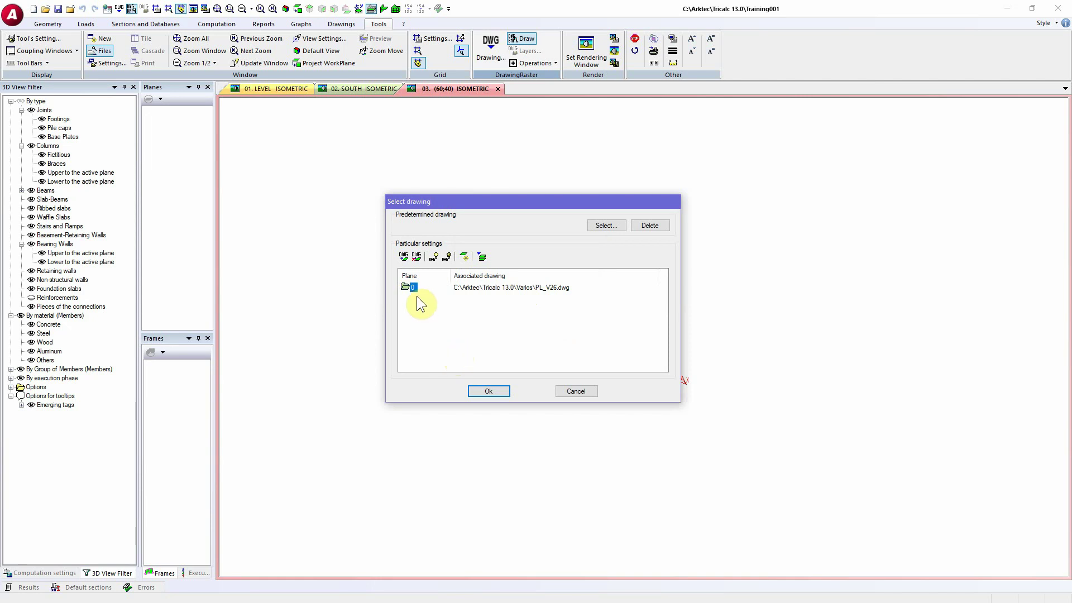
click(408, 290)
click(488, 390)
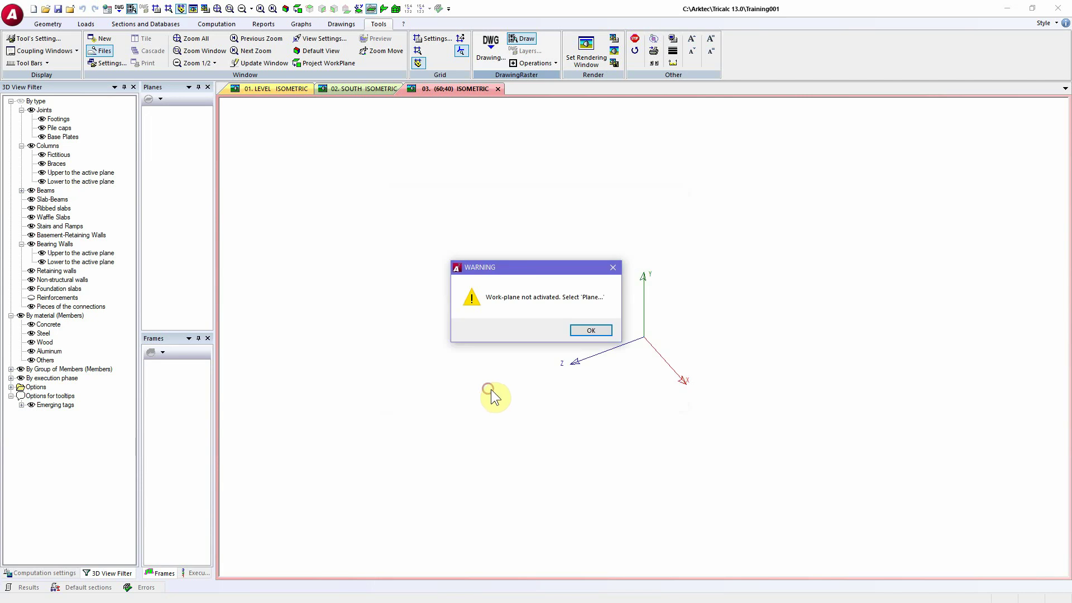
click(590, 330)
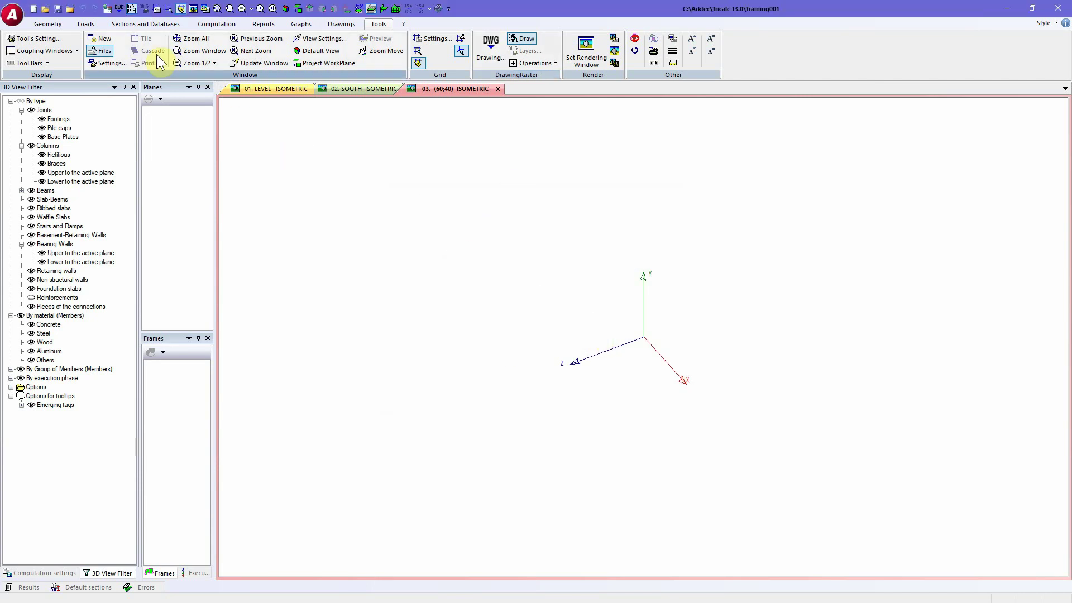
Activate the horizontal work plane at level 0 cm
click(49, 23)
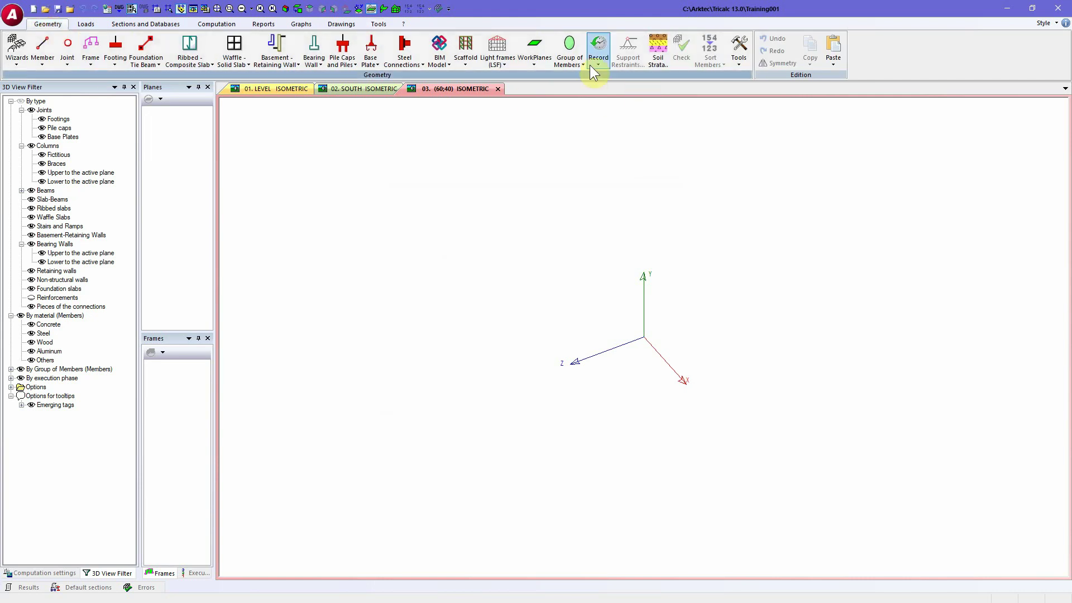
click(537, 63)
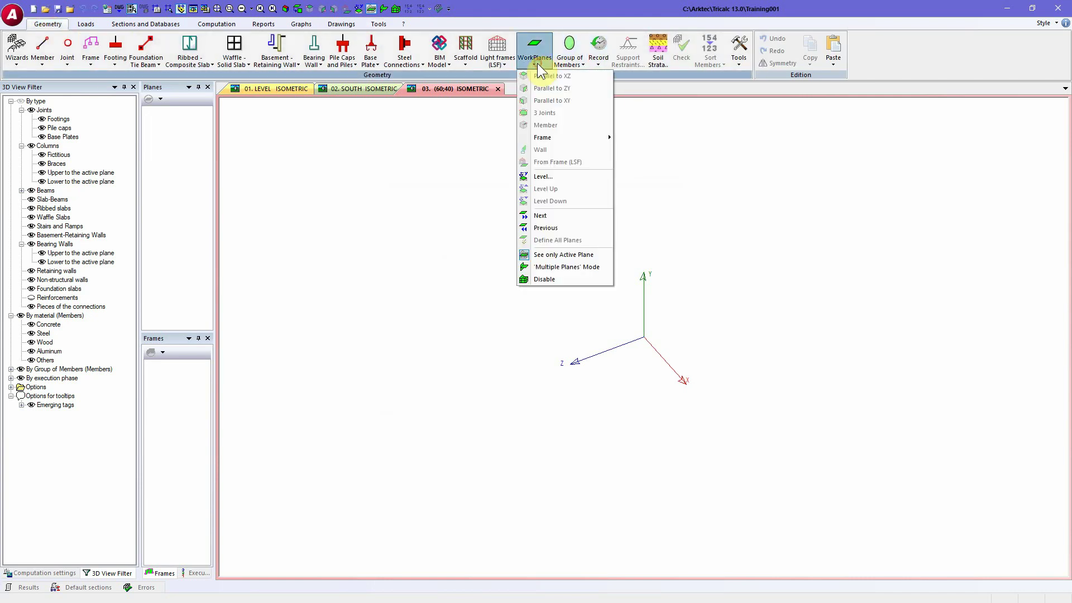
click(551, 179)
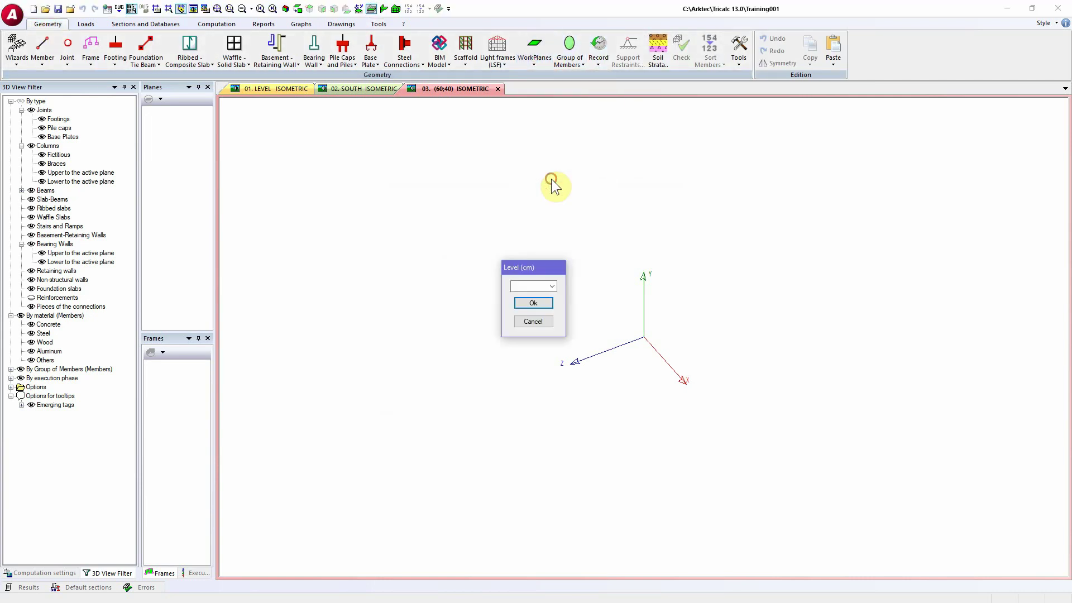
click(528, 305)
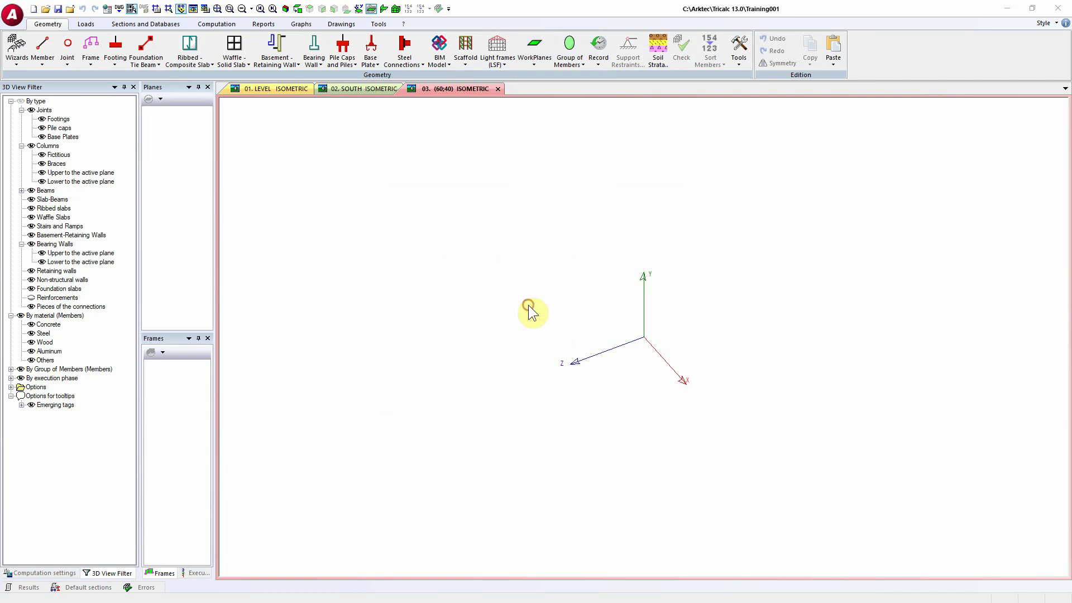
mouse_move(772, 314)
middle_down()
mouse_move(429, 280)
mouse_move(400, 287)
middle_up()
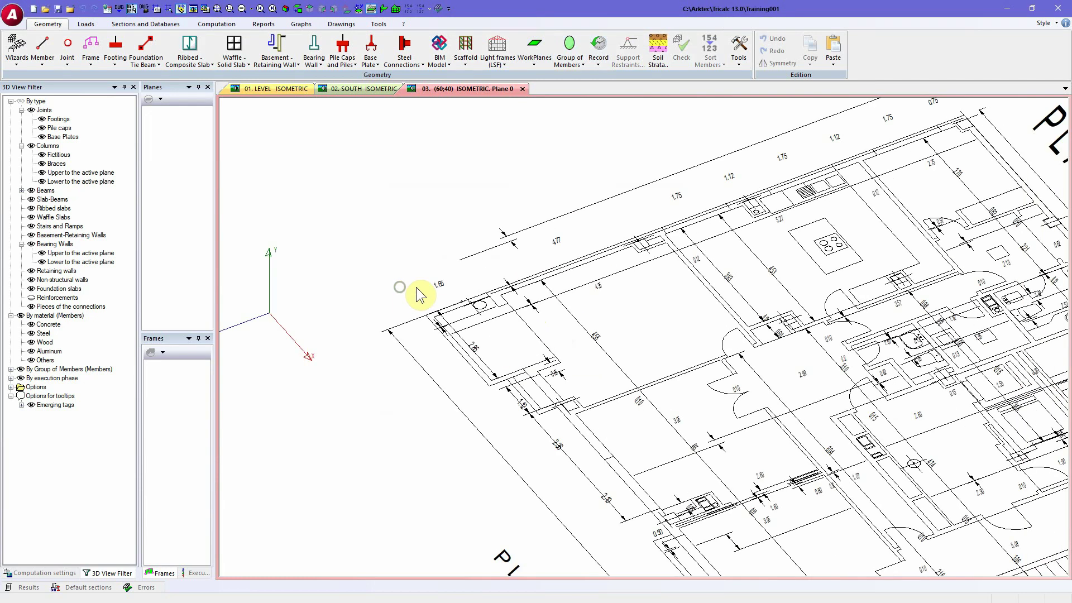
scroll(416, 290, down, 3)
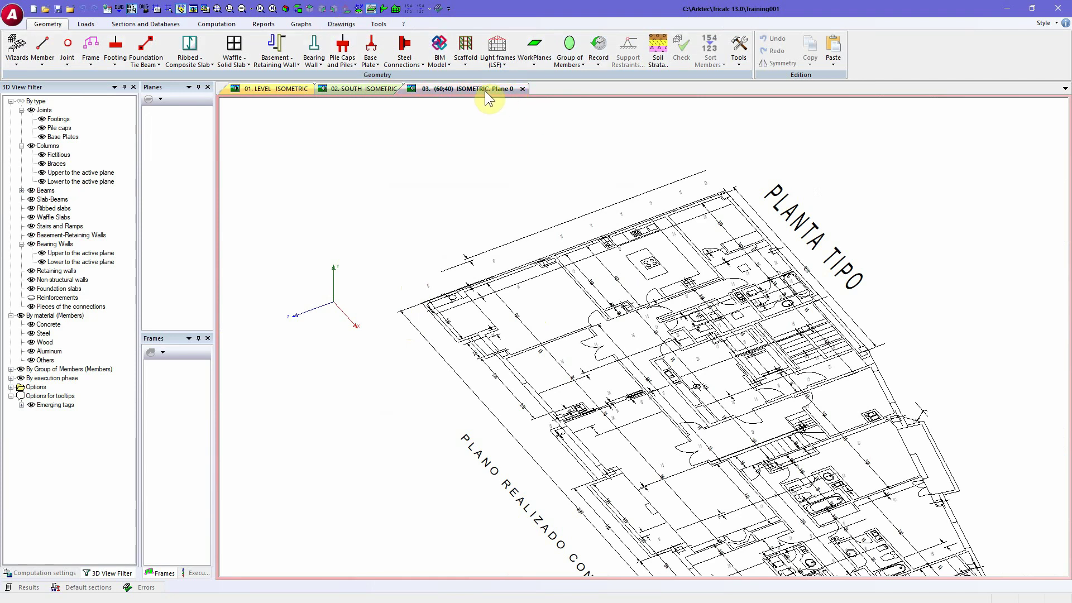
Turn the display of the background DWG drawing off and back on
click(385, 26)
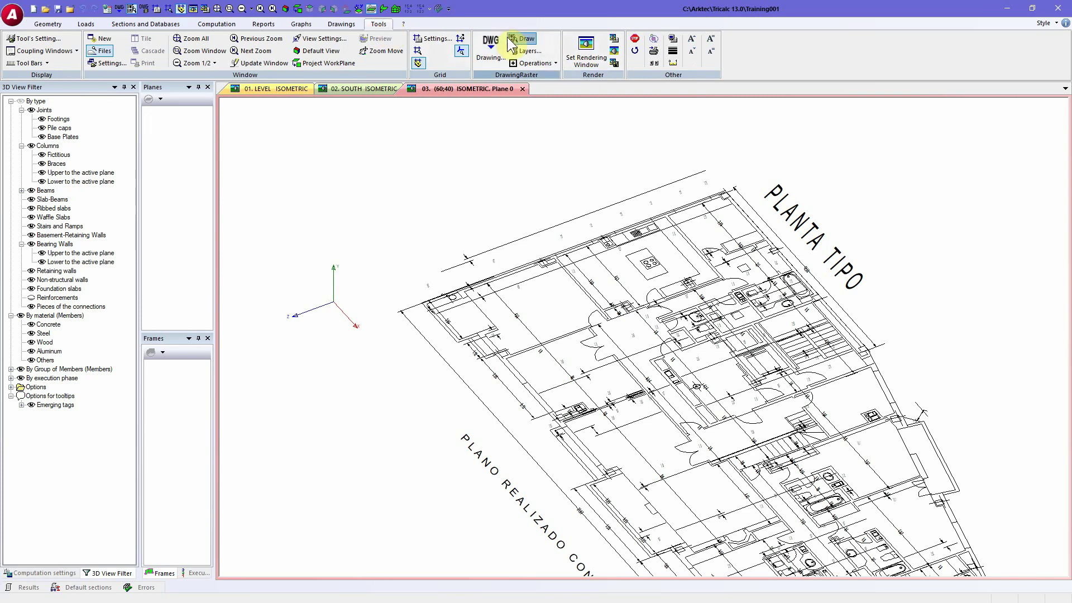
click(525, 40)
click(526, 39)
click(525, 40)
click(526, 39)
Turn off drawing layers 1 (COTASP6a), 2 (Defpoints) and 6 (CAPA_0__)
scroll(370, 263, up, 3)
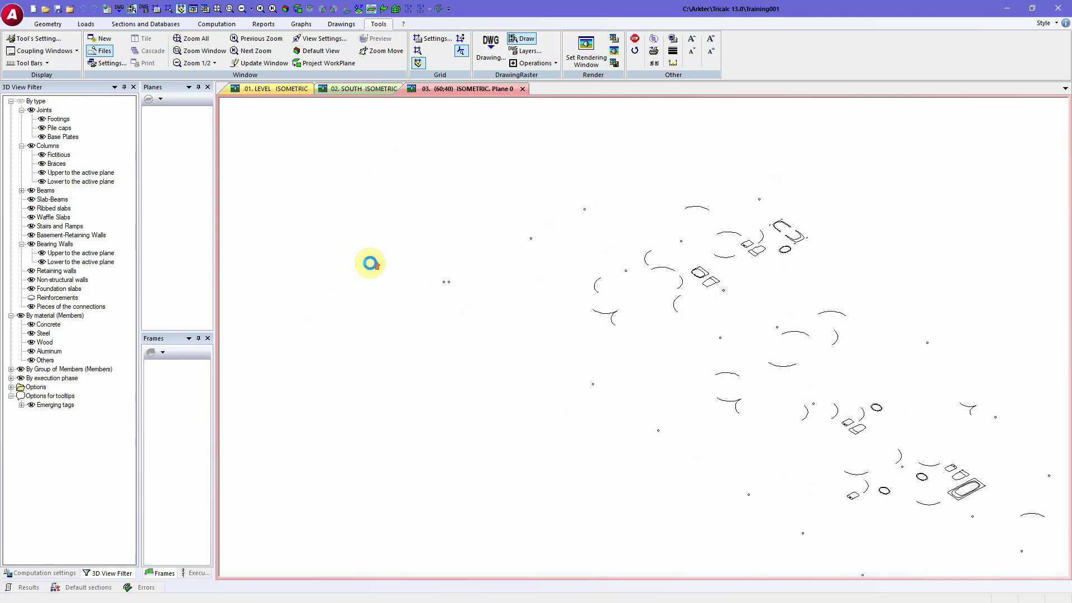
scroll(371, 263, up, 3)
scroll(362, 263, up, 2)
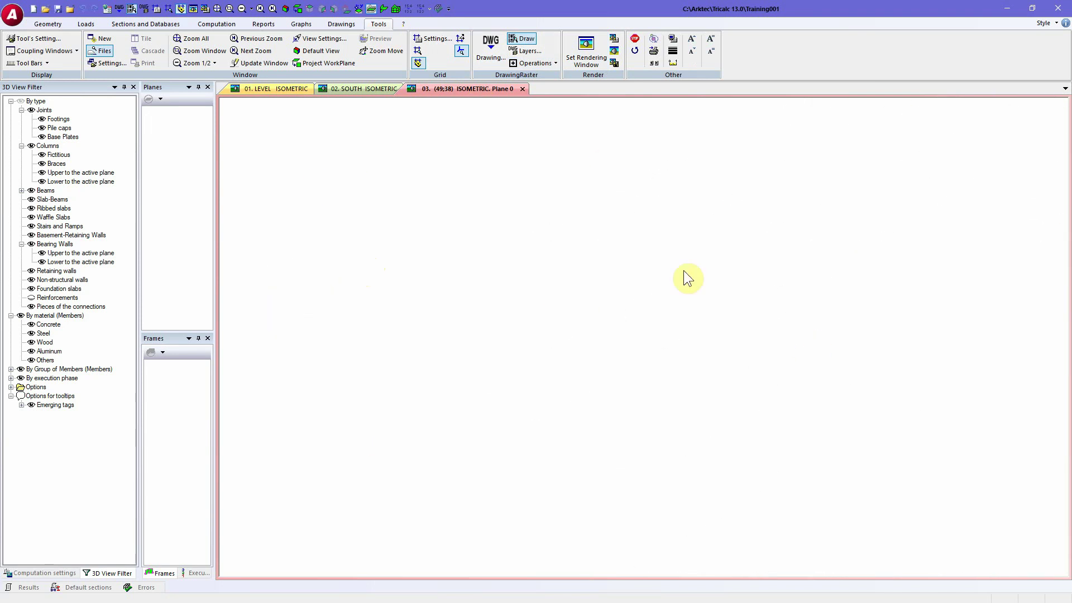
click(192, 40)
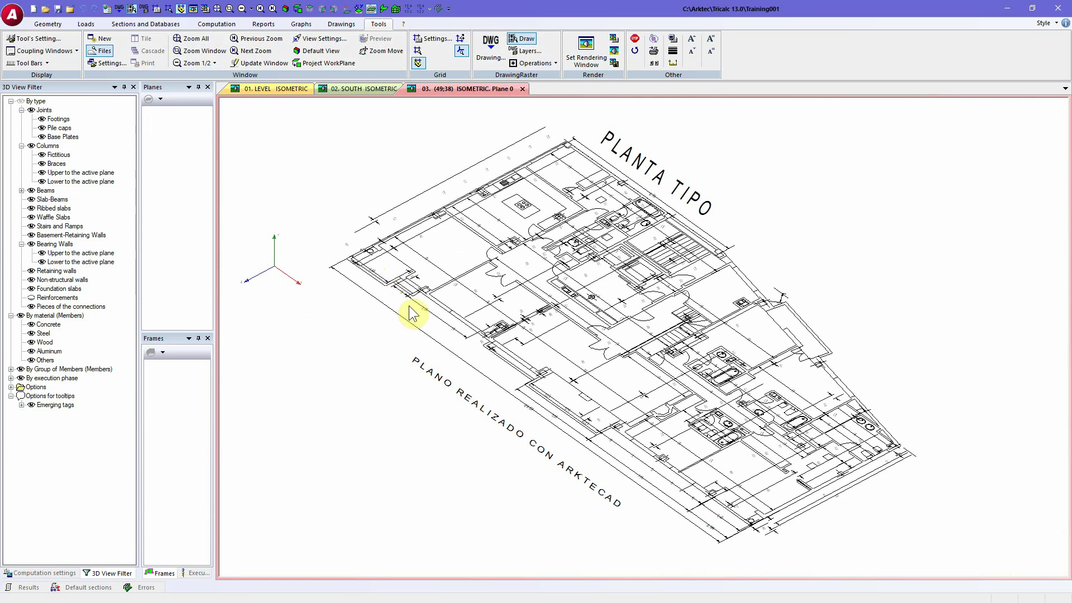
click(525, 54)
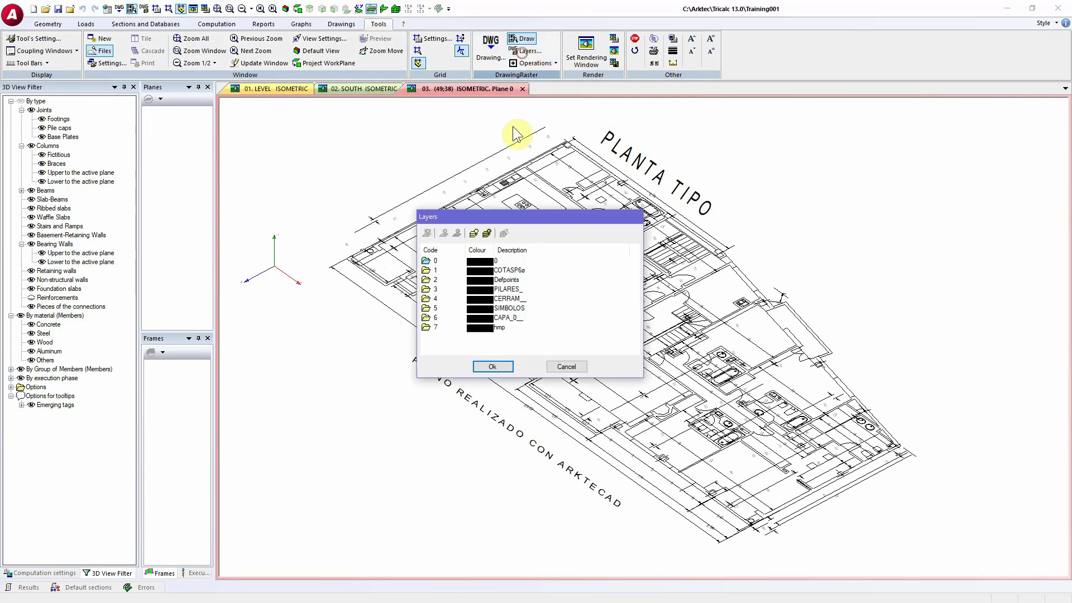
click(481, 270)
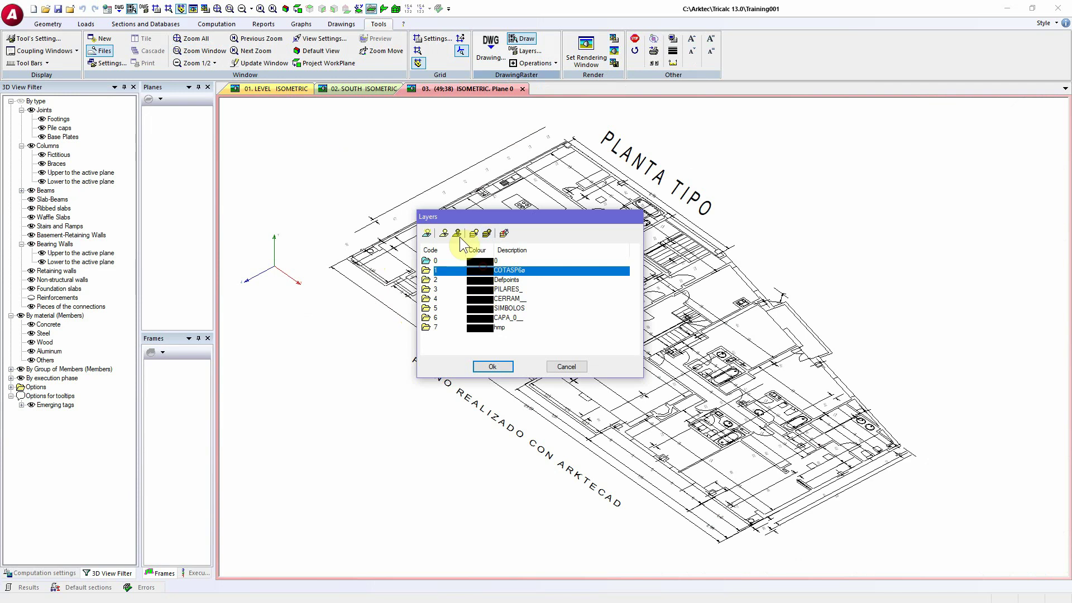
click(502, 279)
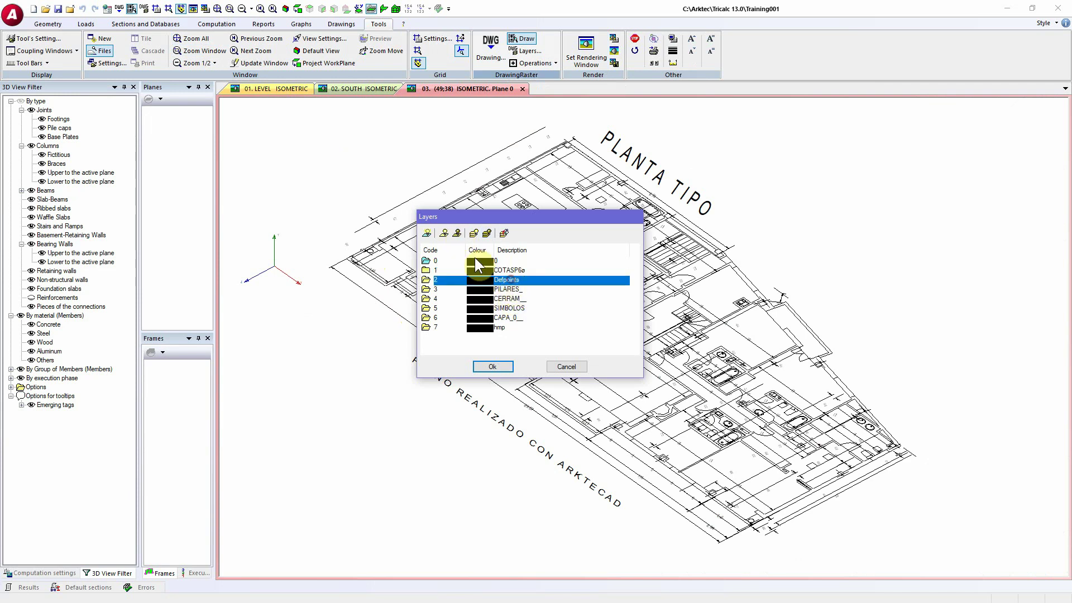
click(513, 317)
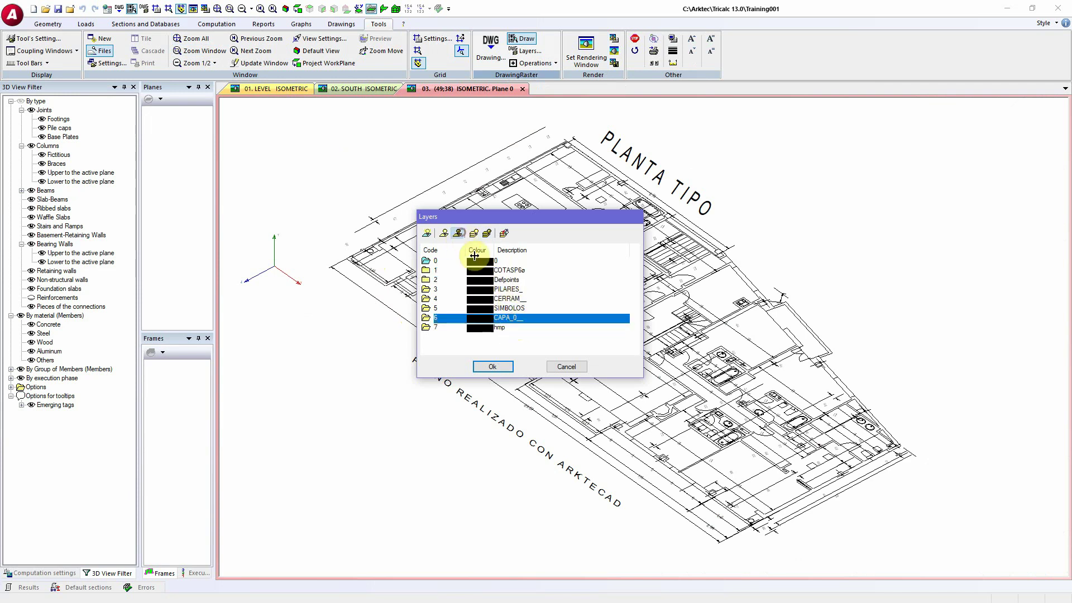
Set the colour of the SIMBOLOS layer to light grey
click(525, 307)
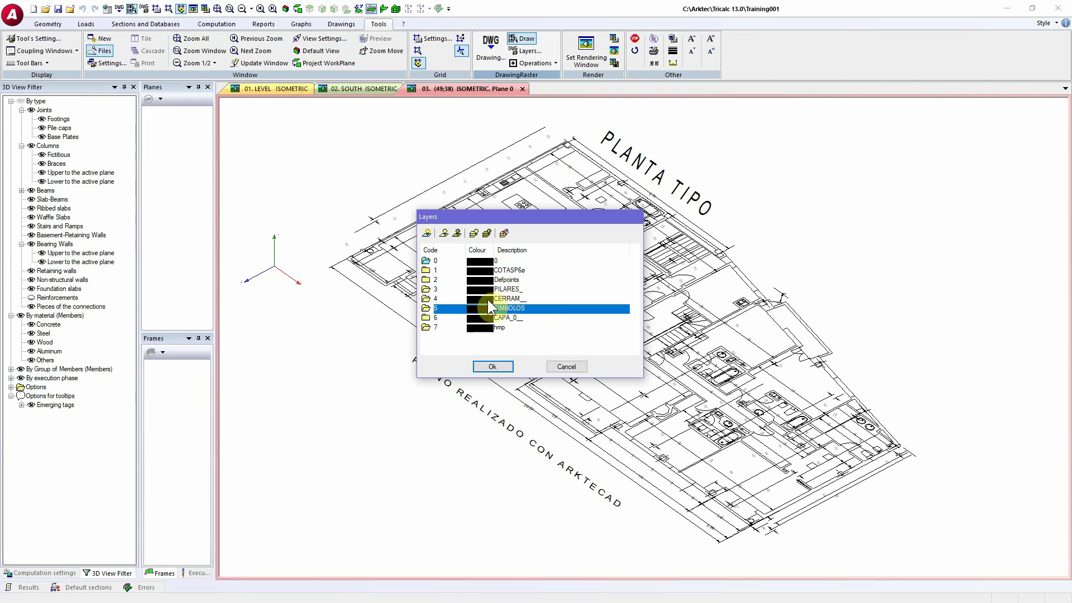
click(504, 234)
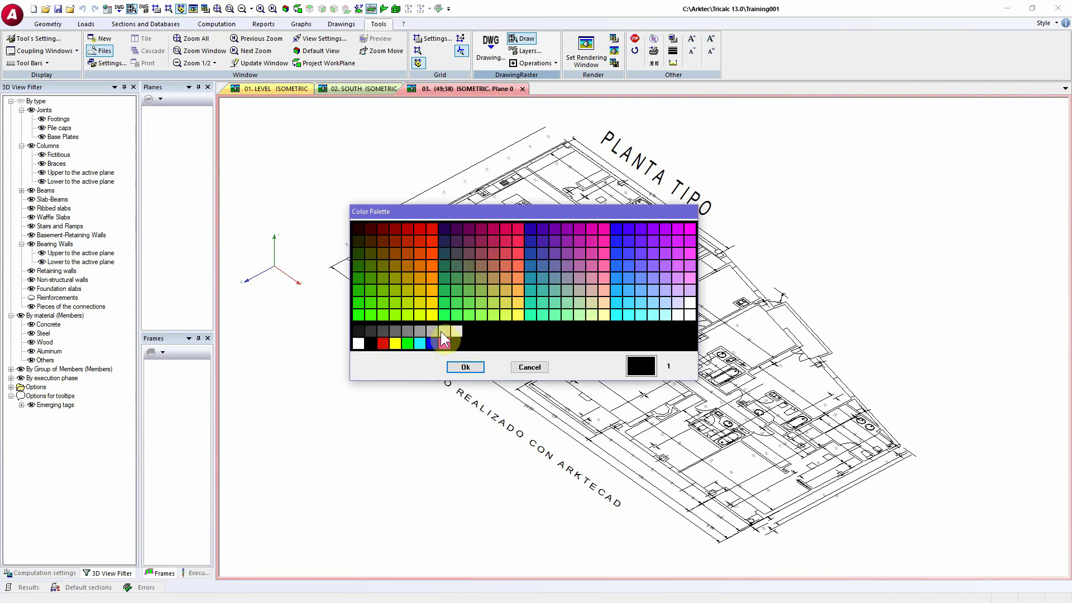
click(439, 332)
click(465, 367)
Set the colour of the CERRAM__ layer to blue 200 and apply the layer changes
click(503, 299)
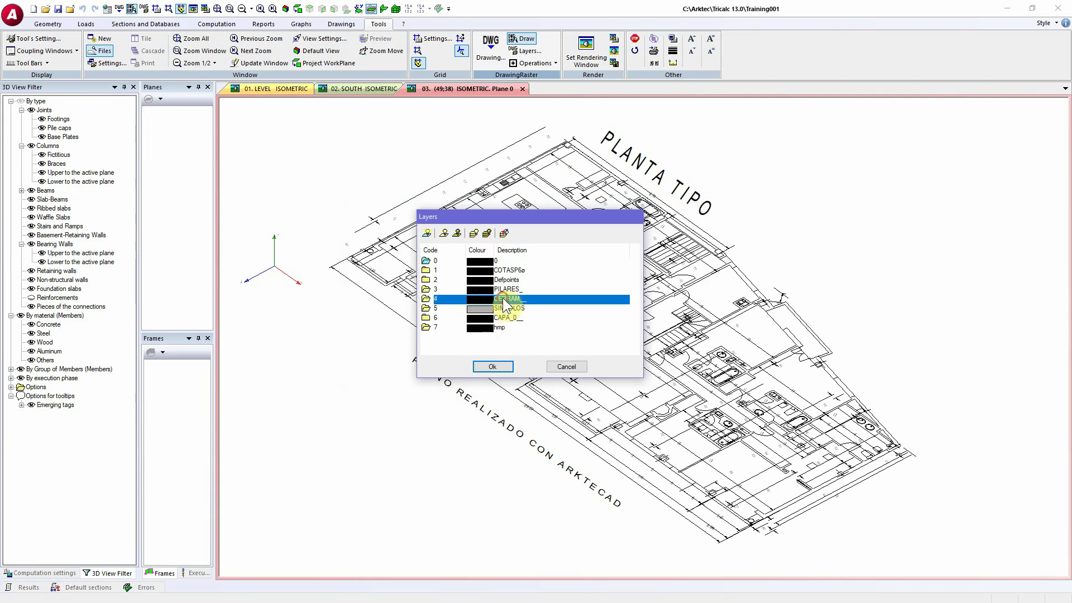
click(504, 234)
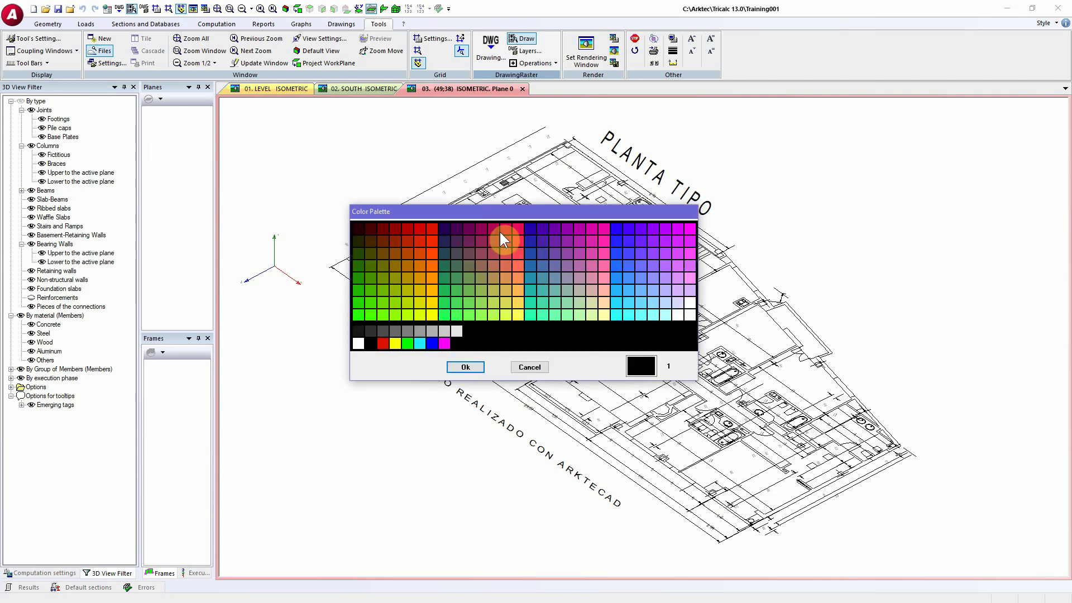
click(617, 279)
click(616, 253)
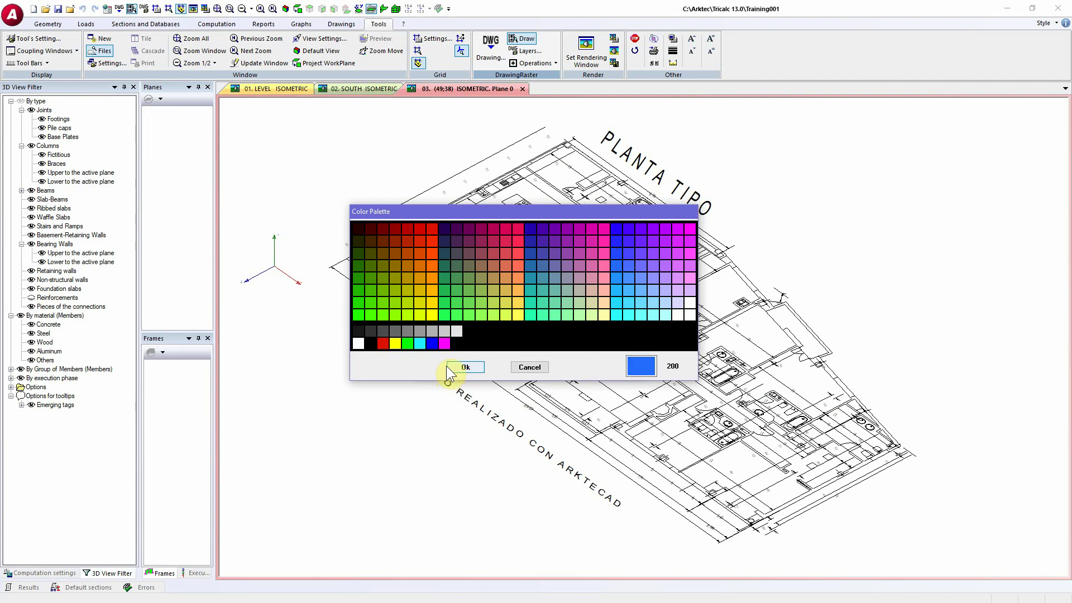
click(453, 366)
click(494, 366)
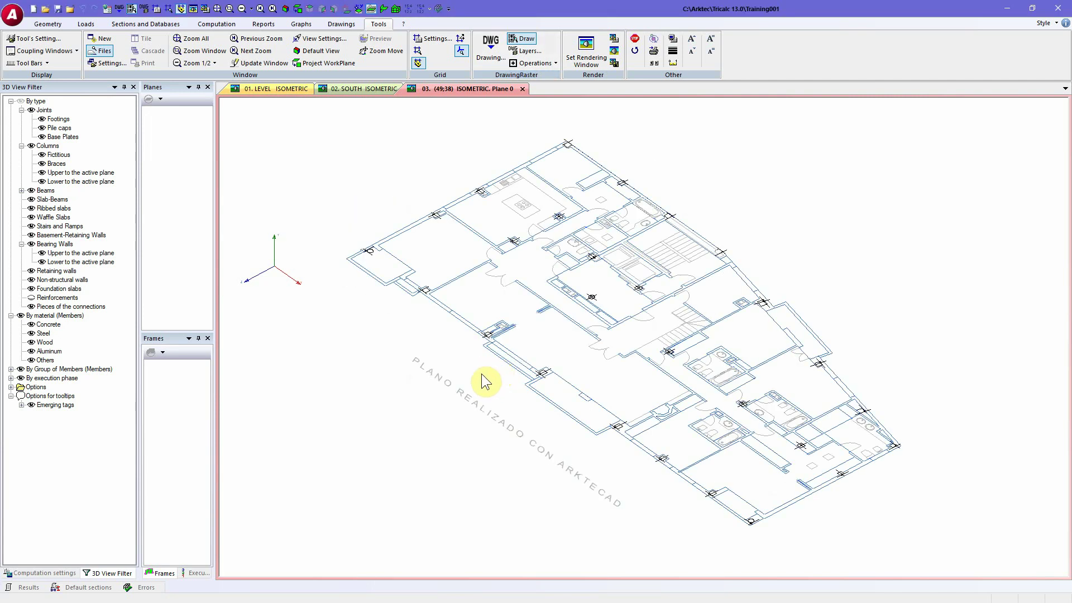
Turn off the PILARES_ layer of the background drawing
click(525, 50)
click(495, 291)
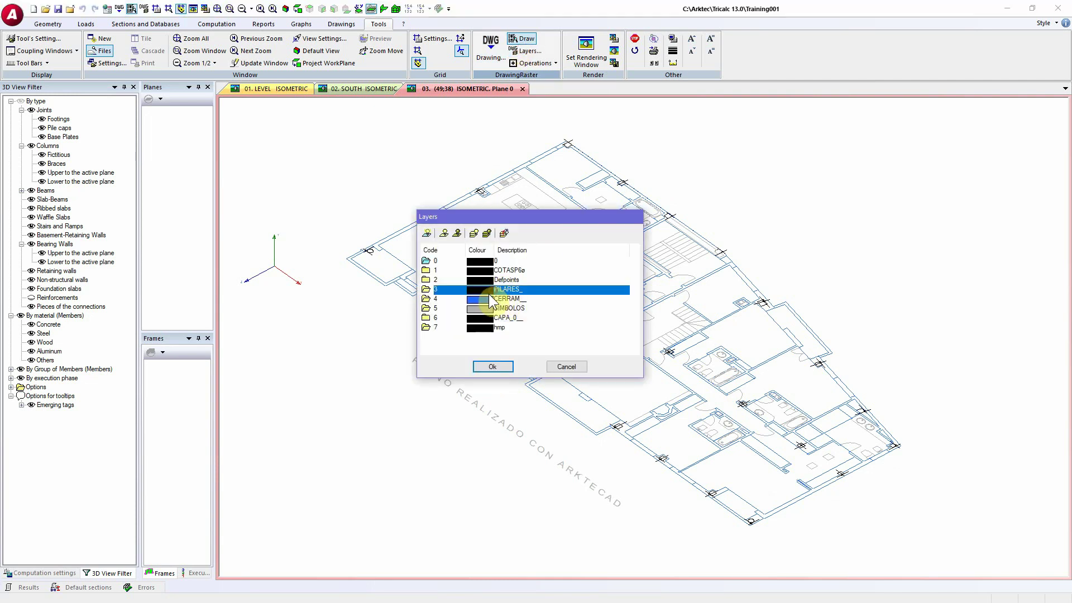
click(457, 234)
click(498, 367)
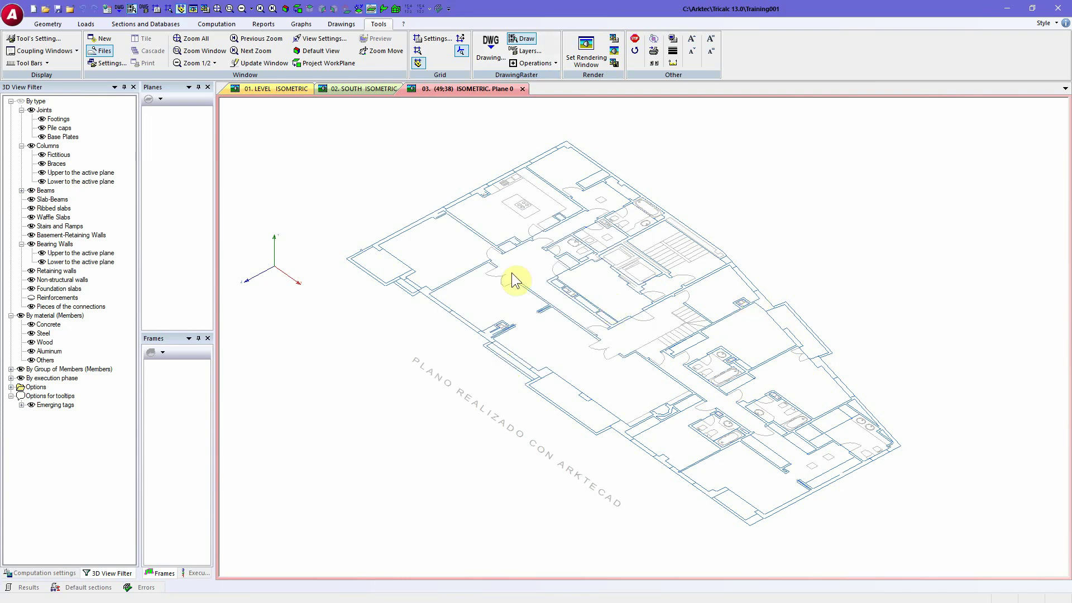
Inspect the floor plan from above and from an oblique angle, then look closely at the rooms around the kitchen
click(312, 63)
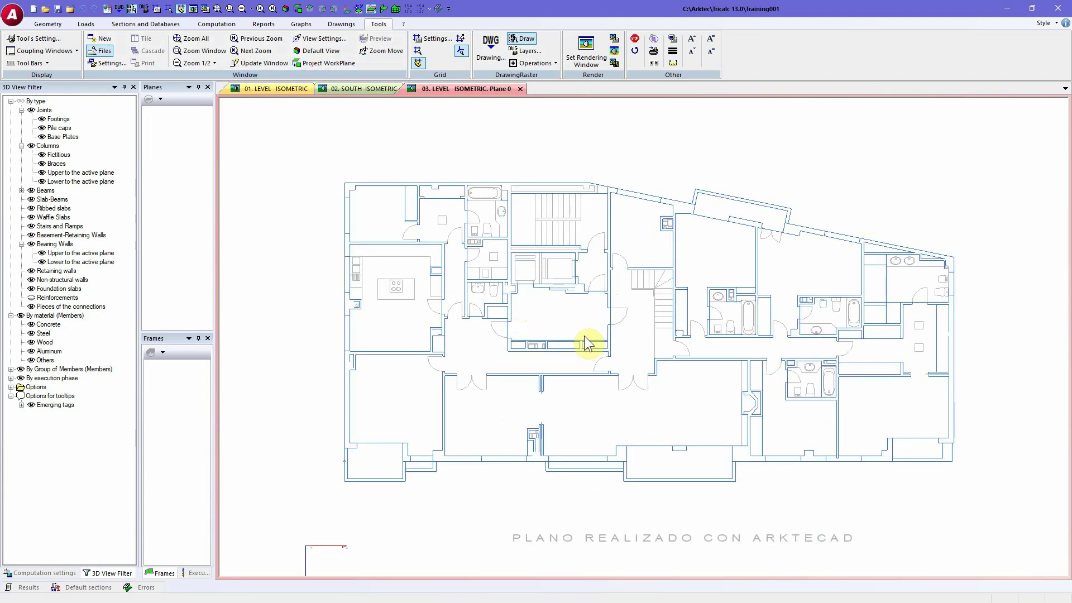
shift+middle_drag(530, 375, 499, 341)
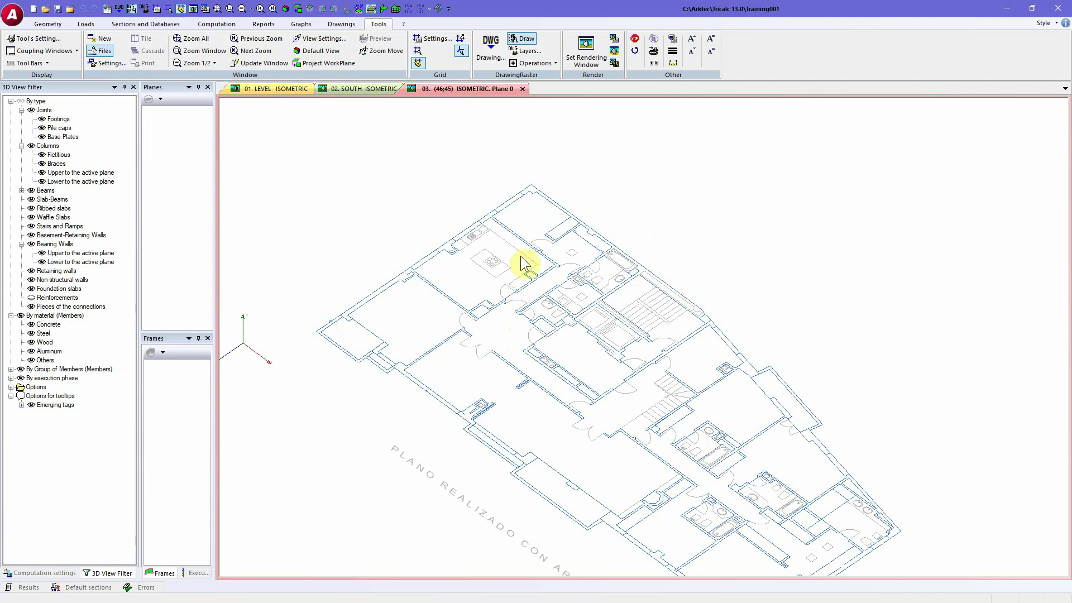
scroll(568, 207, up, 3)
scroll(568, 208, up, 1)
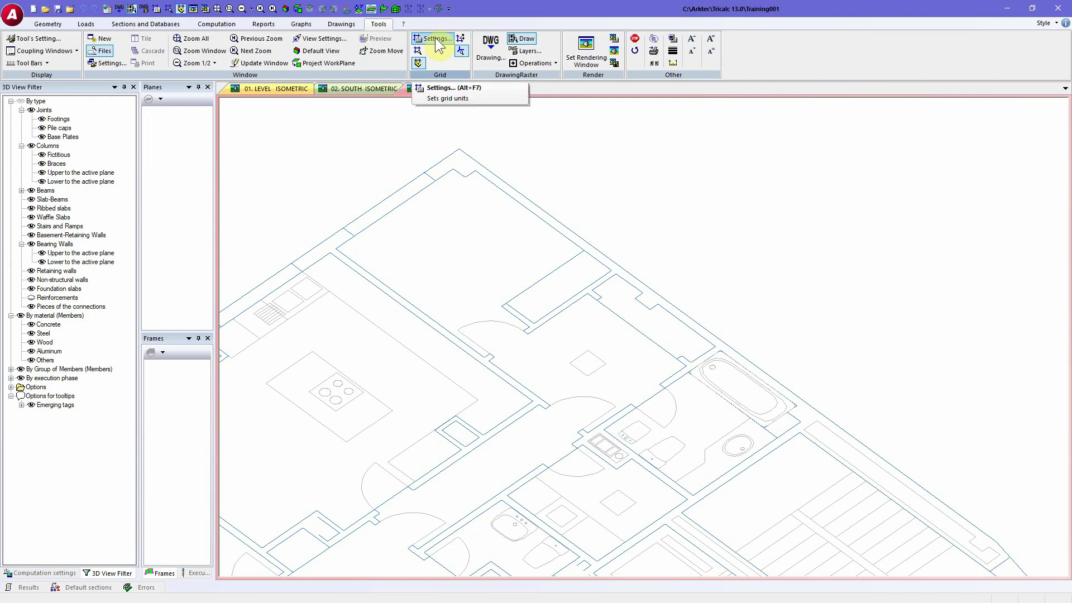
Set the modular grid divisions to 60 cm on both the U and V axes
click(440, 72)
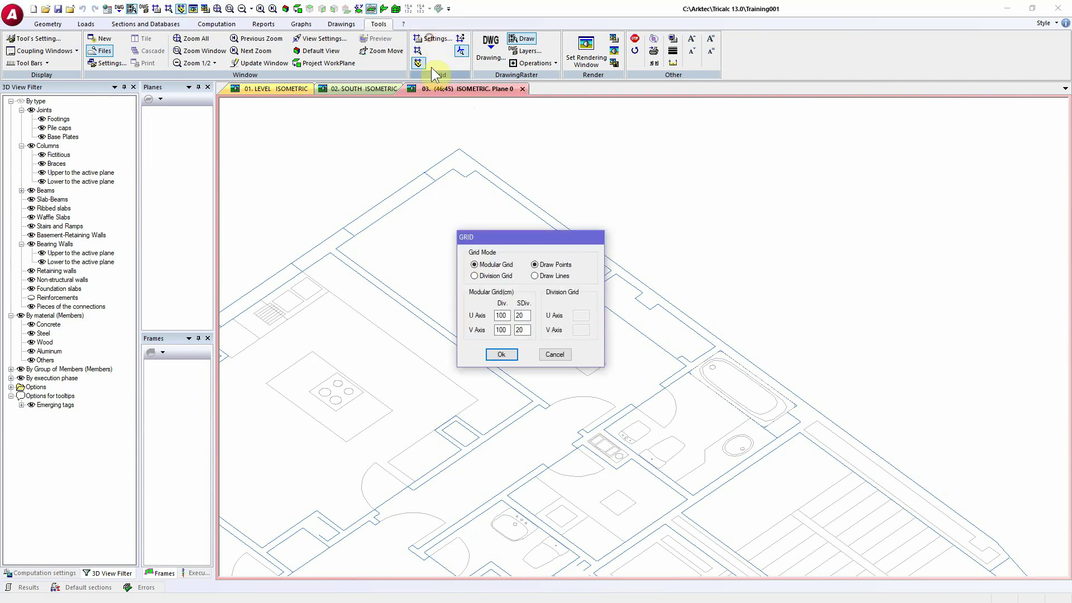
click(503, 315)
double_click(502, 315)
text(60)
key(Tab)
key(Tab)
text(60)
Set the grid subdivisions to 5 on both axes and have the grid drawn as lines
double_click(527, 316)
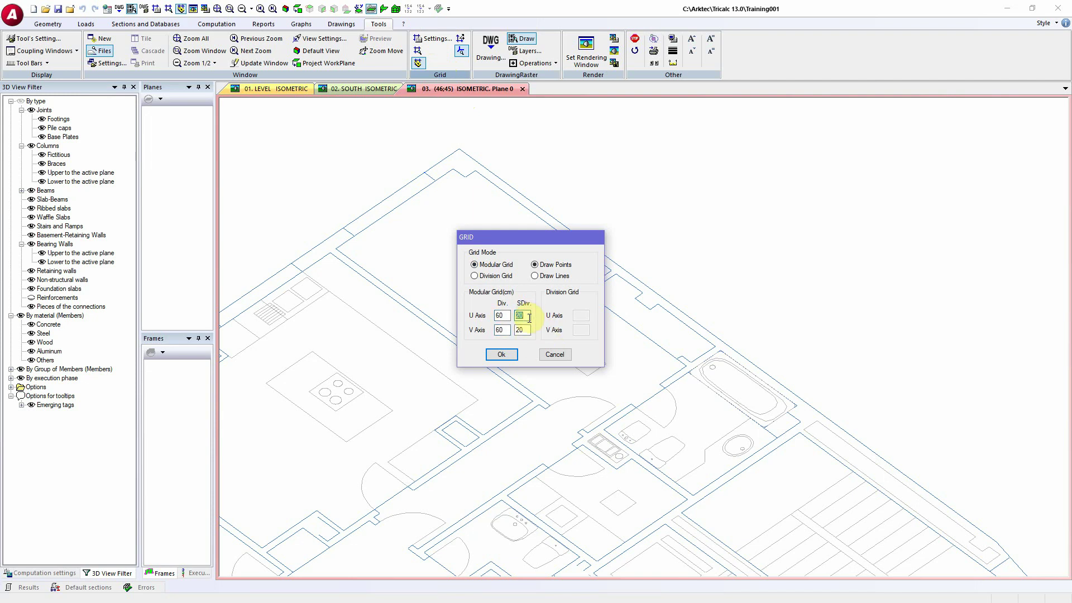
text(5)
key(Tab)
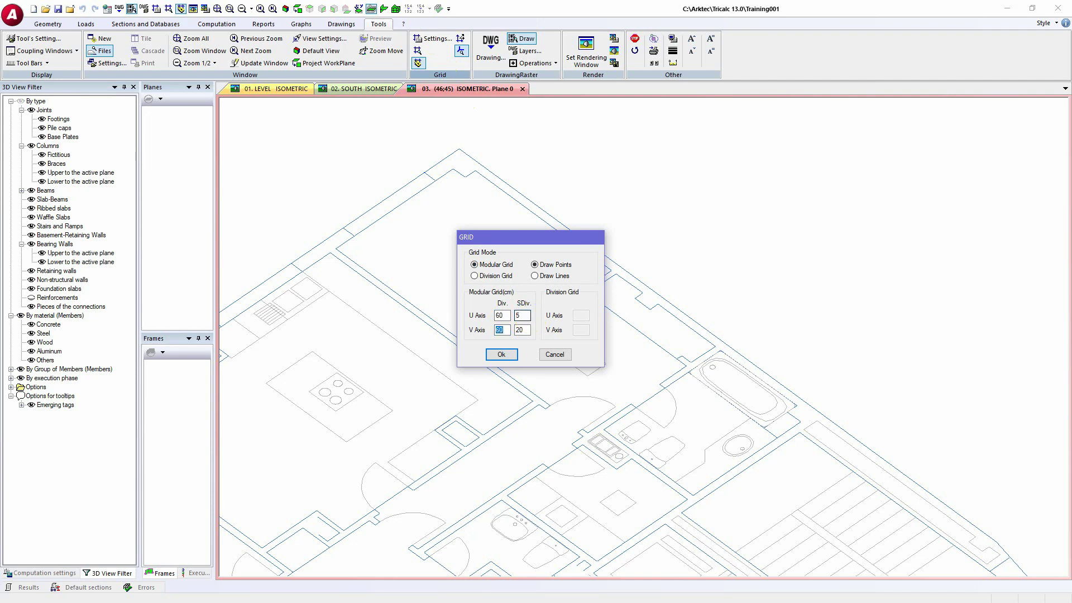
key(Tab)
text(5)
click(558, 280)
click(502, 355)
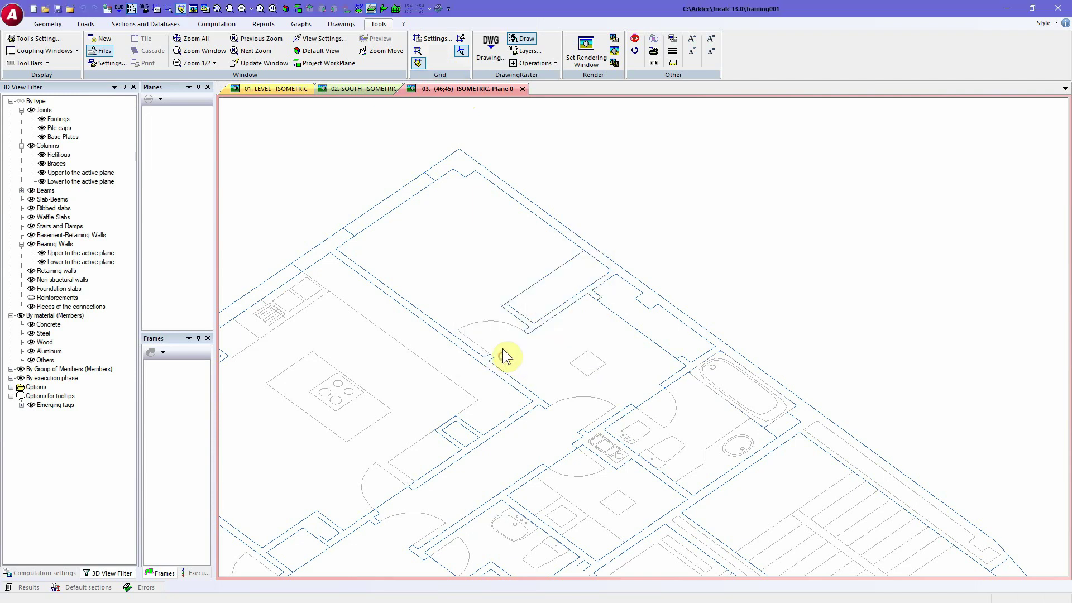
Turn on the grid display over the floor plan
click(421, 56)
click(420, 56)
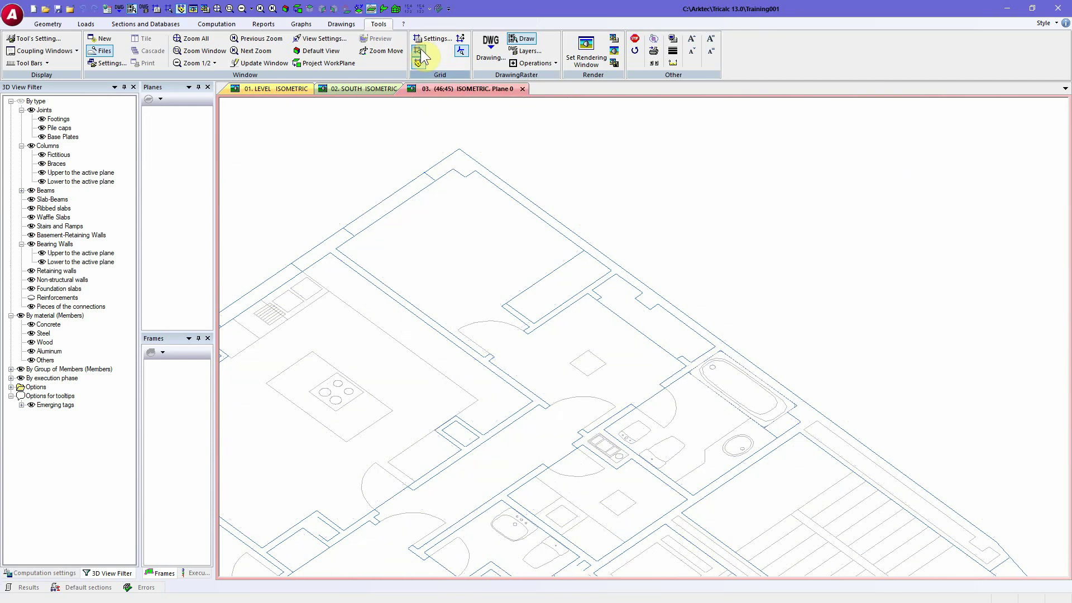
click(420, 50)
click(420, 54)
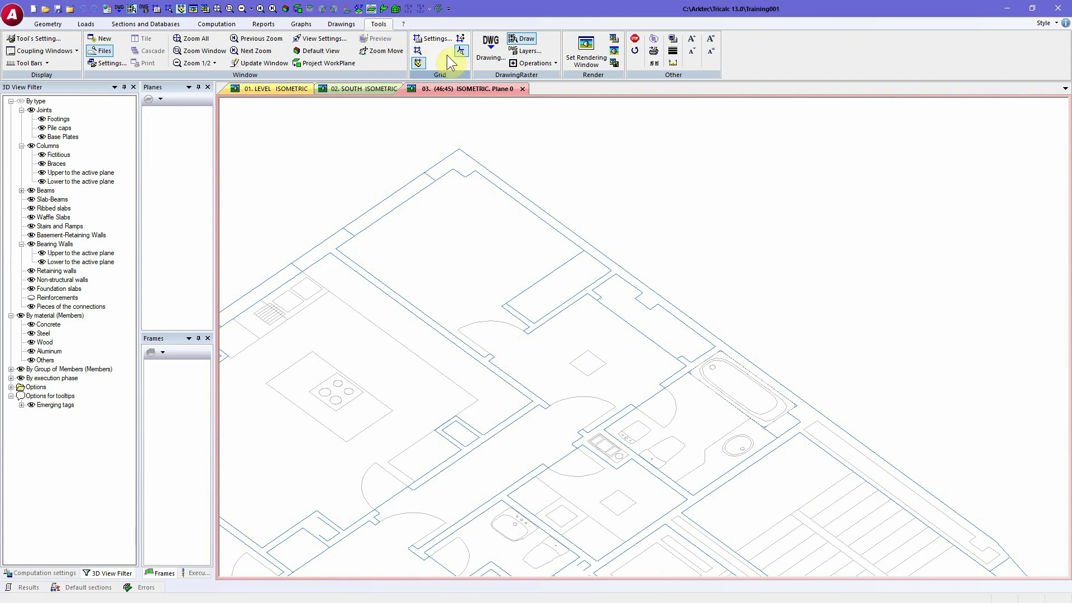
click(418, 51)
Set the colour of the CERRAM__ layer to green 69
click(529, 51)
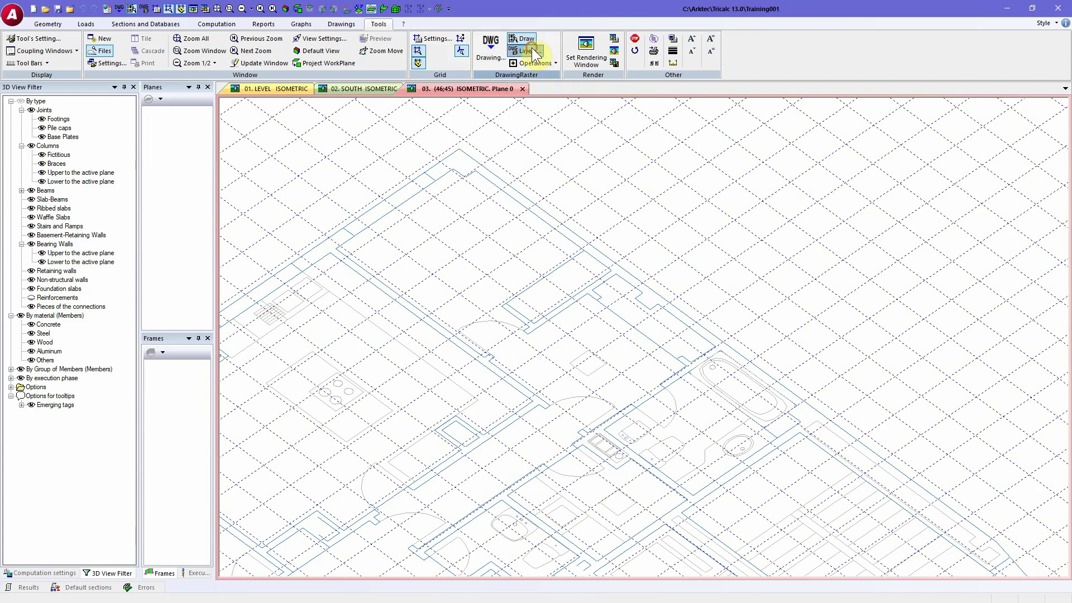
click(498, 299)
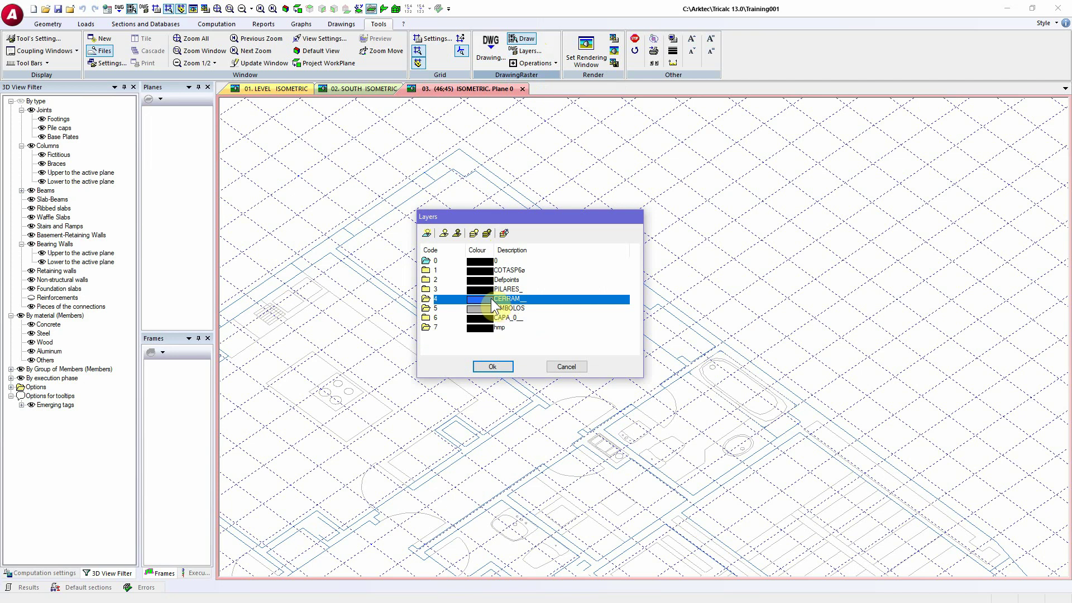
click(504, 233)
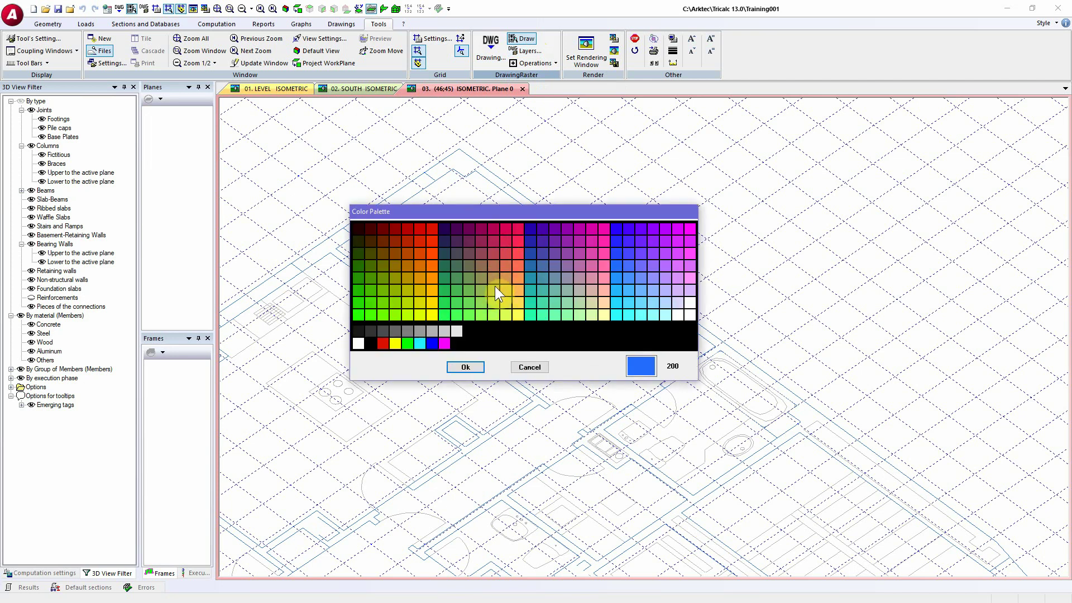
click(357, 285)
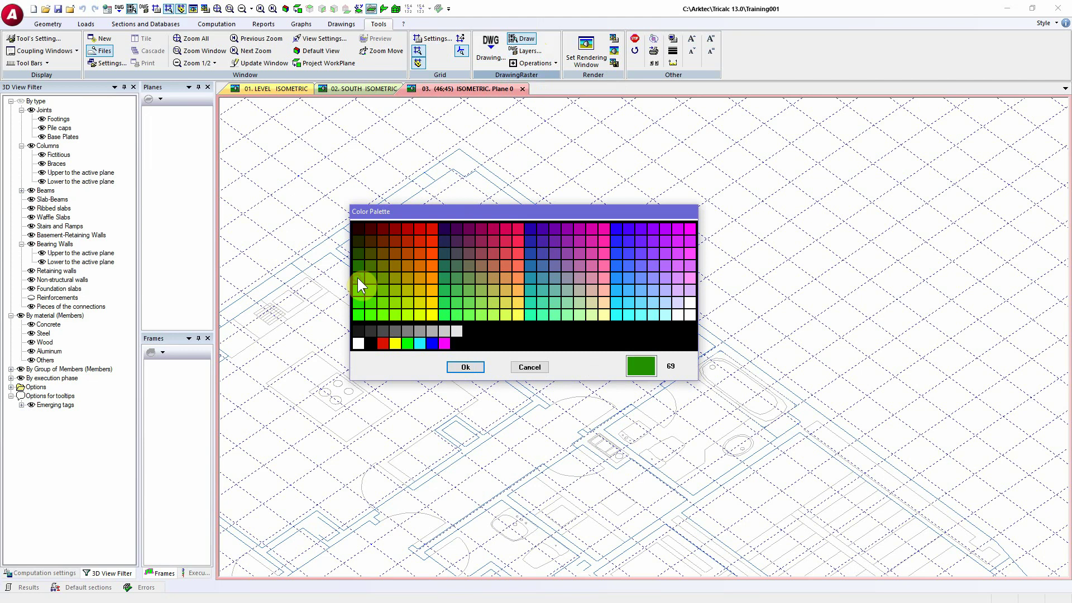
click(492, 366)
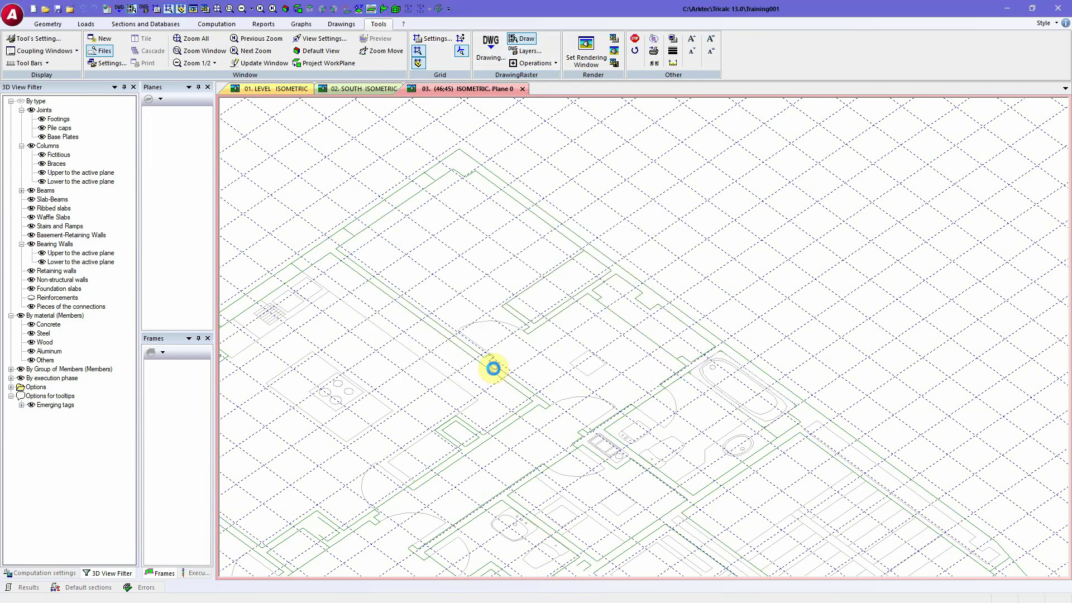
Render the view and set the colour of the CERRAM__ layer to bright green 71
click(616, 55)
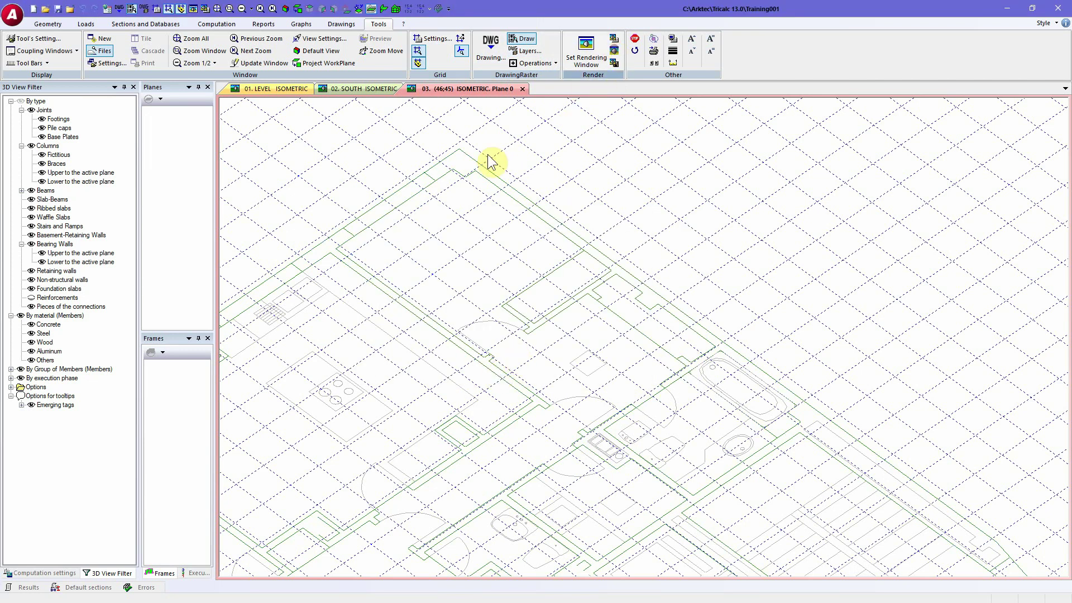
click(517, 54)
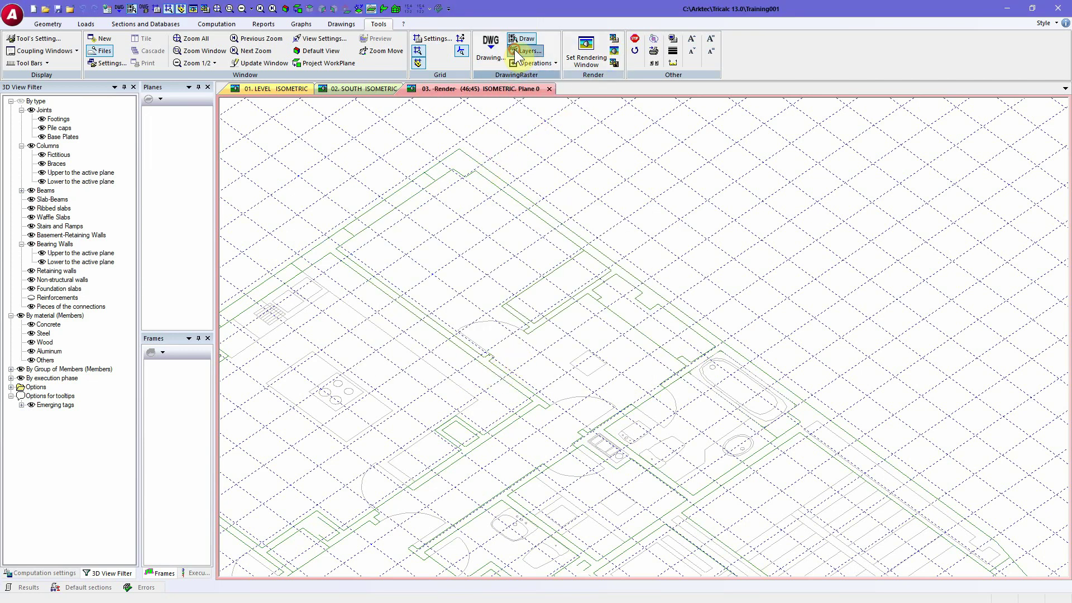
click(480, 297)
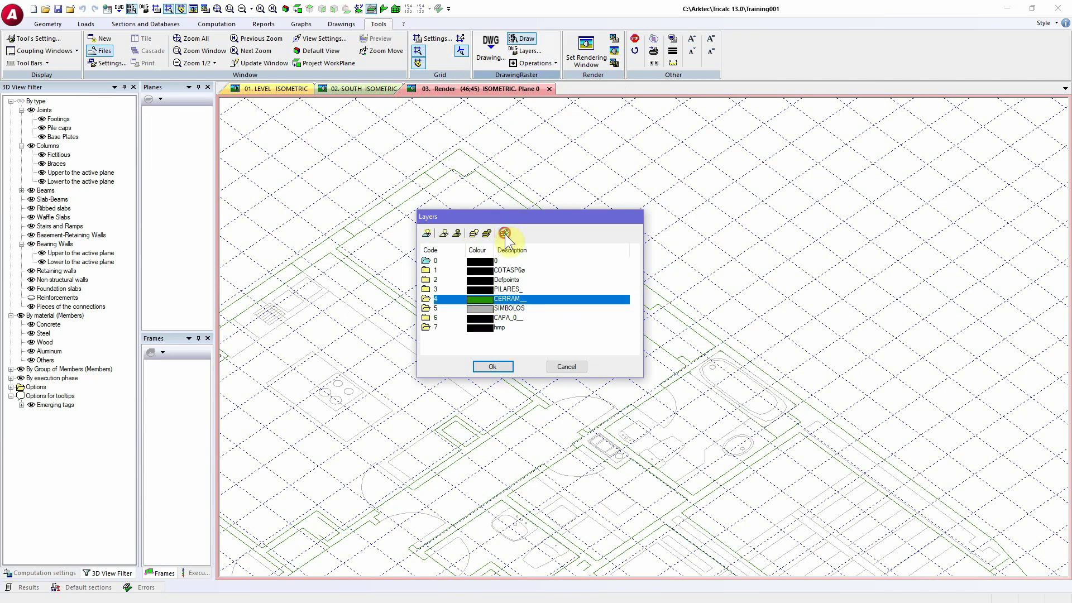
click(504, 232)
click(359, 299)
click(358, 308)
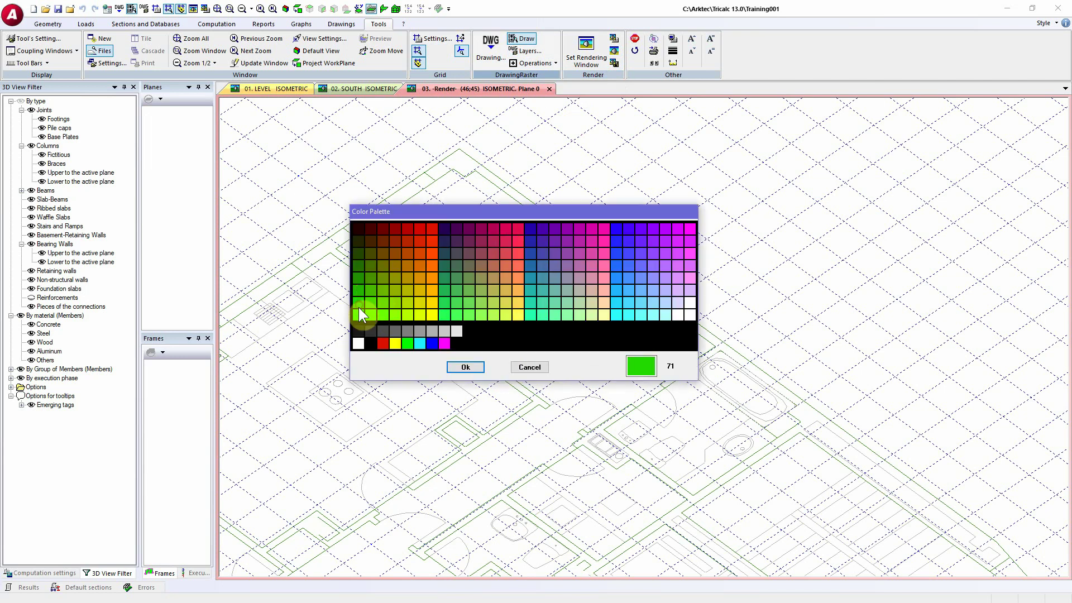
click(462, 369)
click(480, 366)
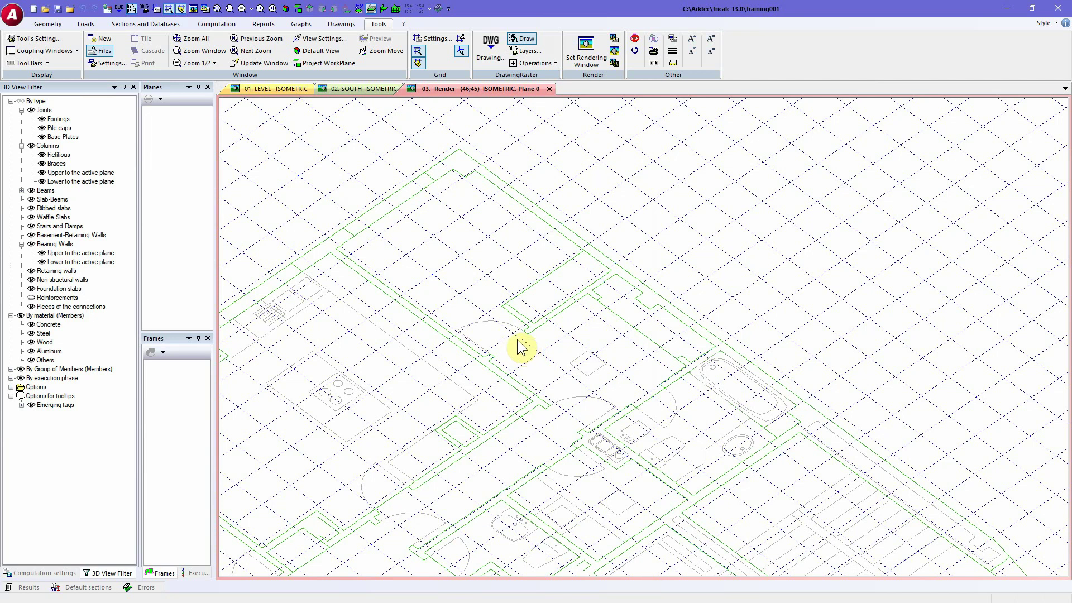
In a view perpendicular to the work plane, move the background drawing so its upper-left outer wall corner sits on the nearest grid intersection
click(328, 63)
scroll(352, 194, up, 4)
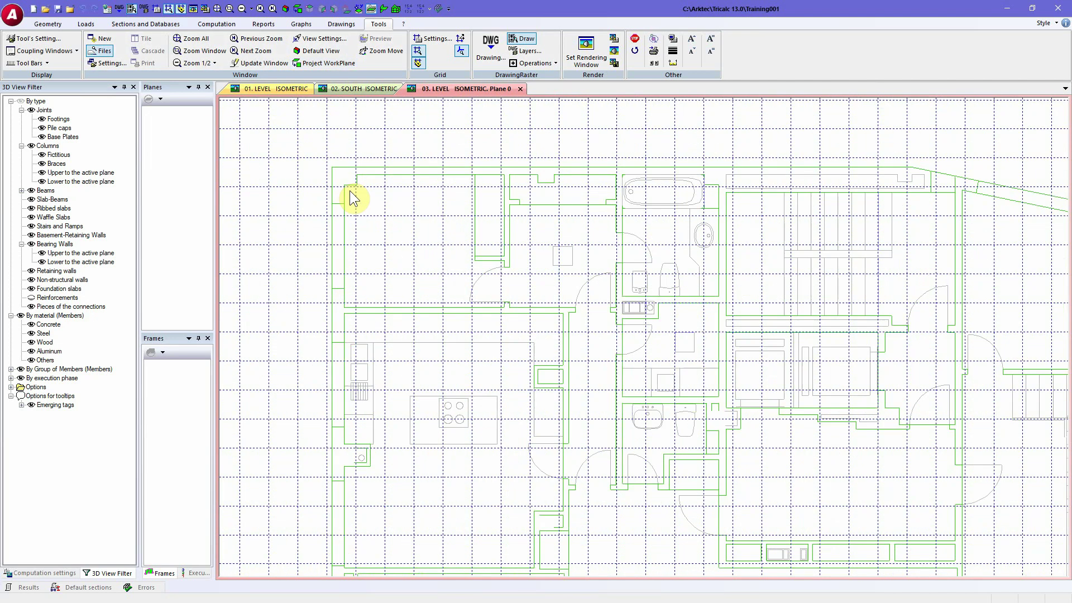
scroll(350, 193, down, 4)
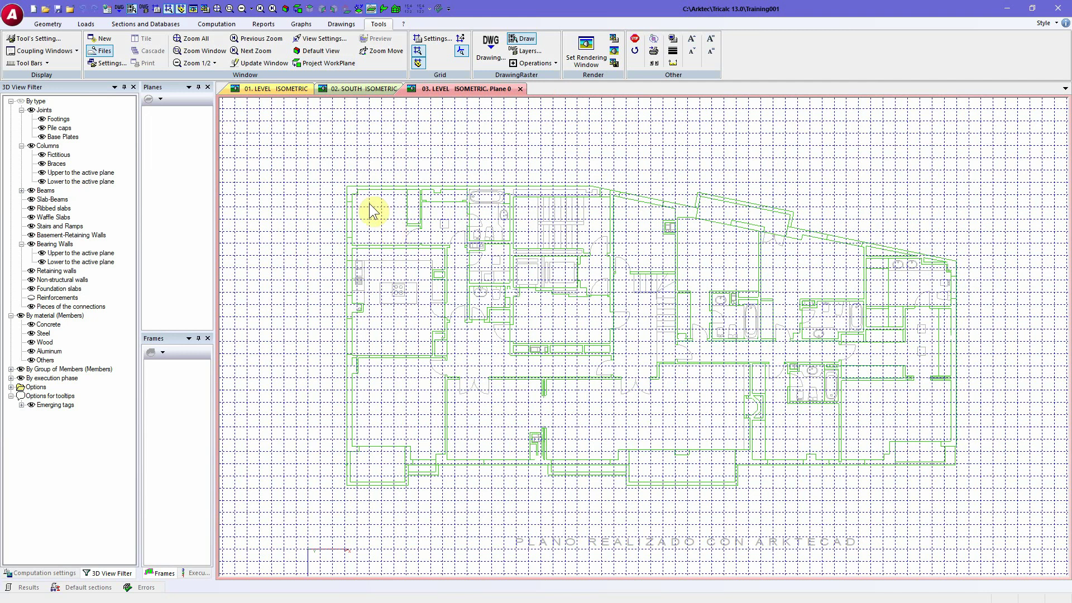
scroll(353, 189, up, 3)
scroll(353, 190, up, 2)
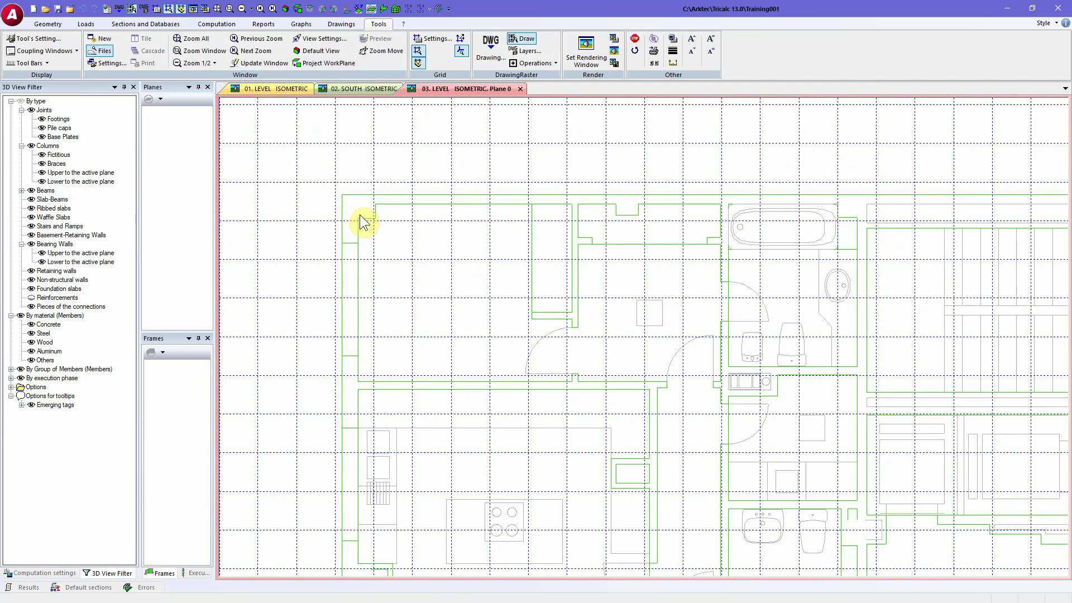
click(537, 63)
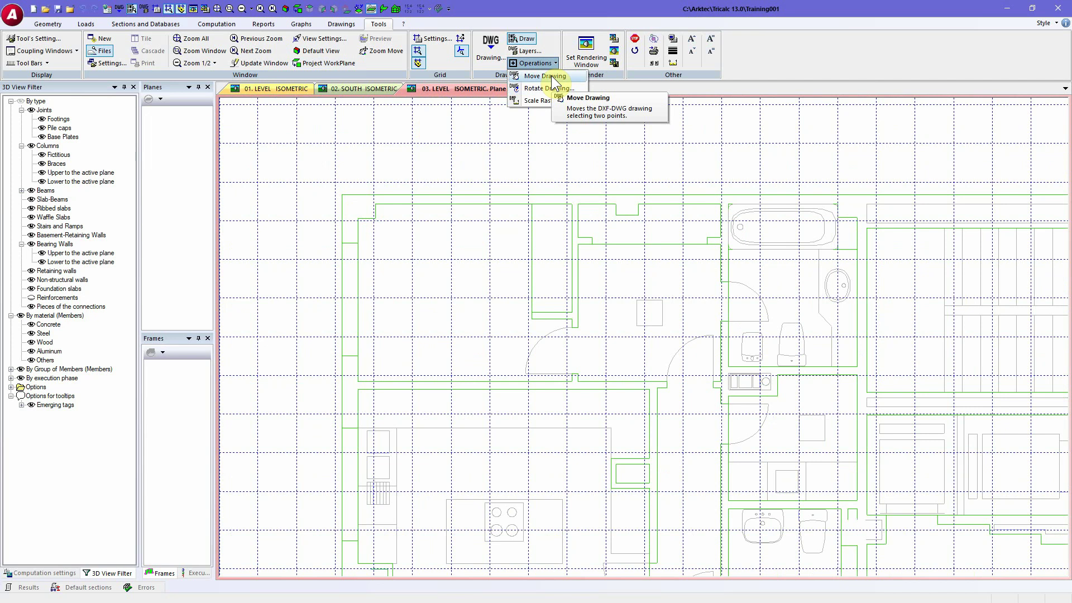
click(547, 77)
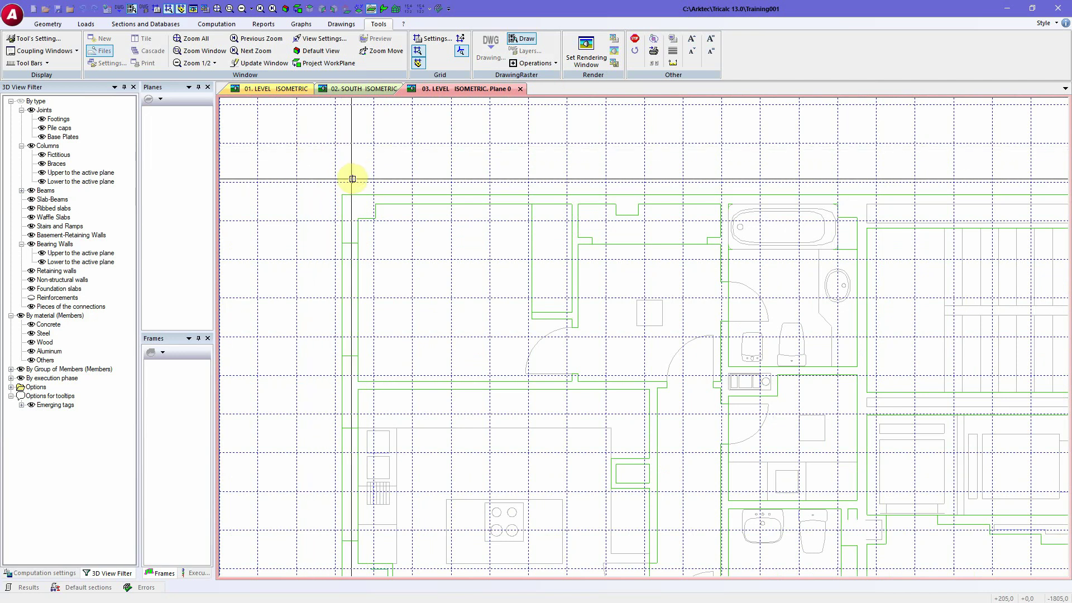
scroll(352, 178, up, 4)
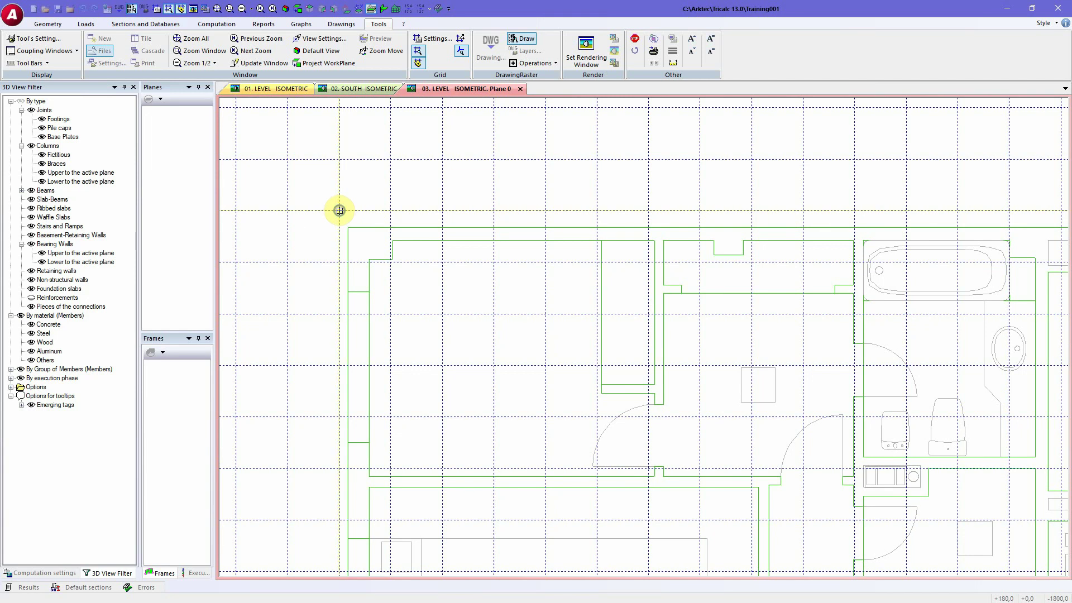
click(339, 210)
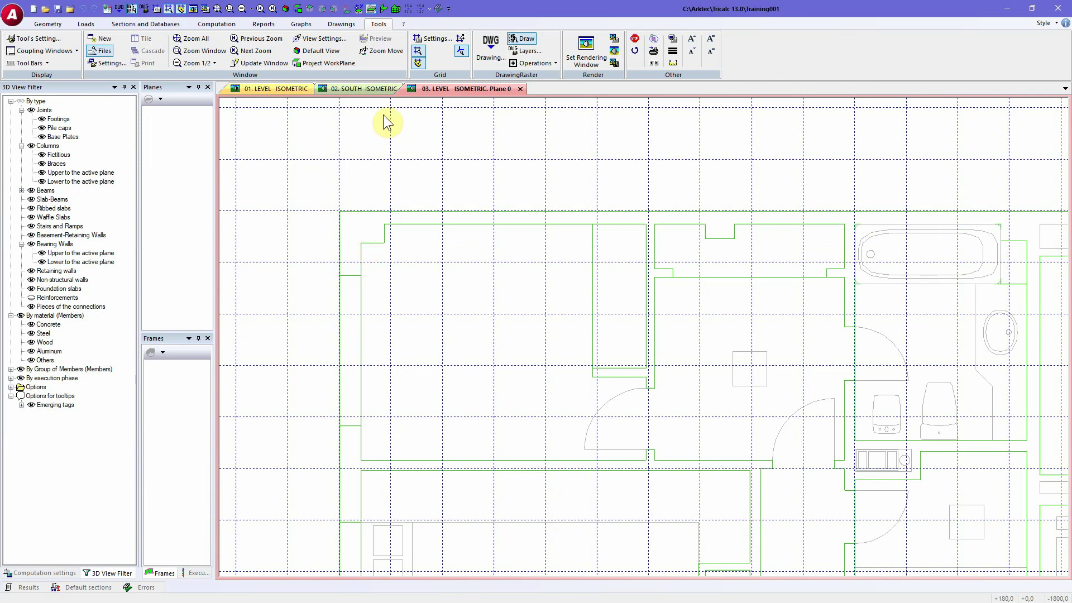
Check the modular grid's division and subdivision settings without changing them
click(433, 37)
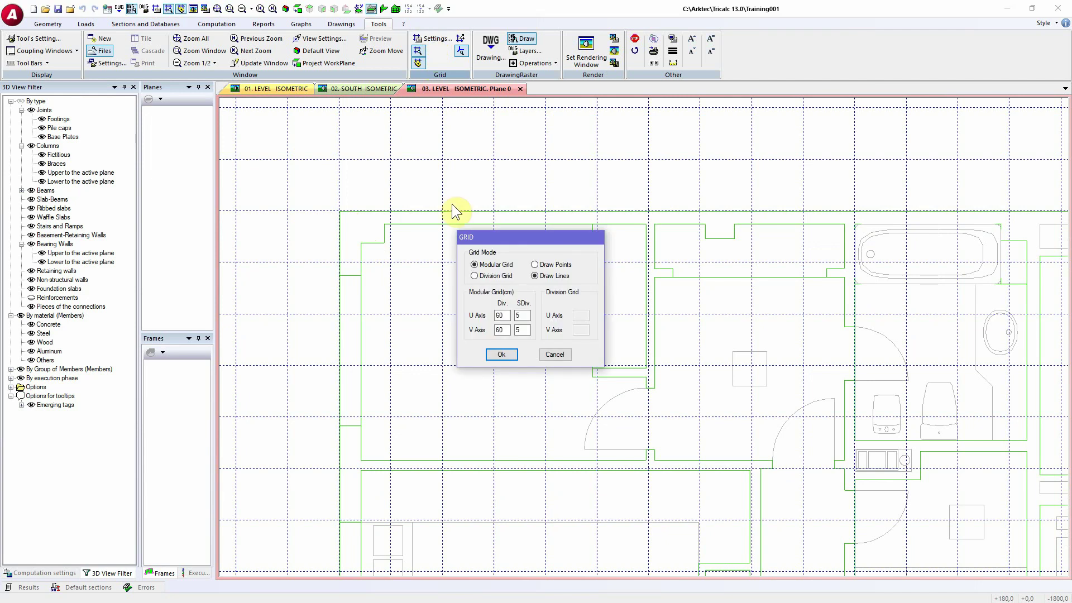
double_click(525, 315)
double_click(524, 330)
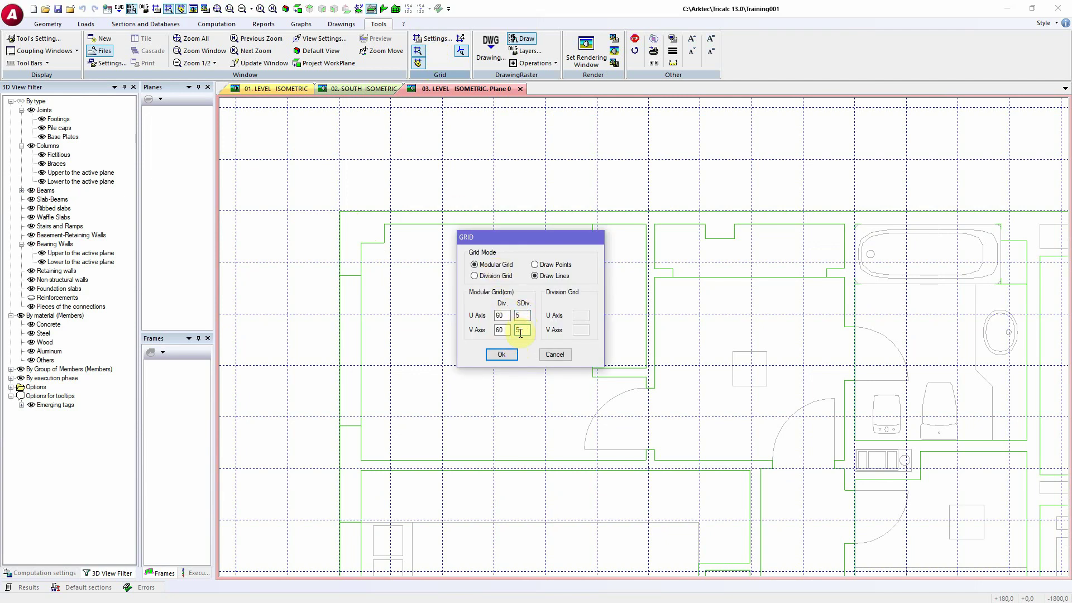
click(556, 355)
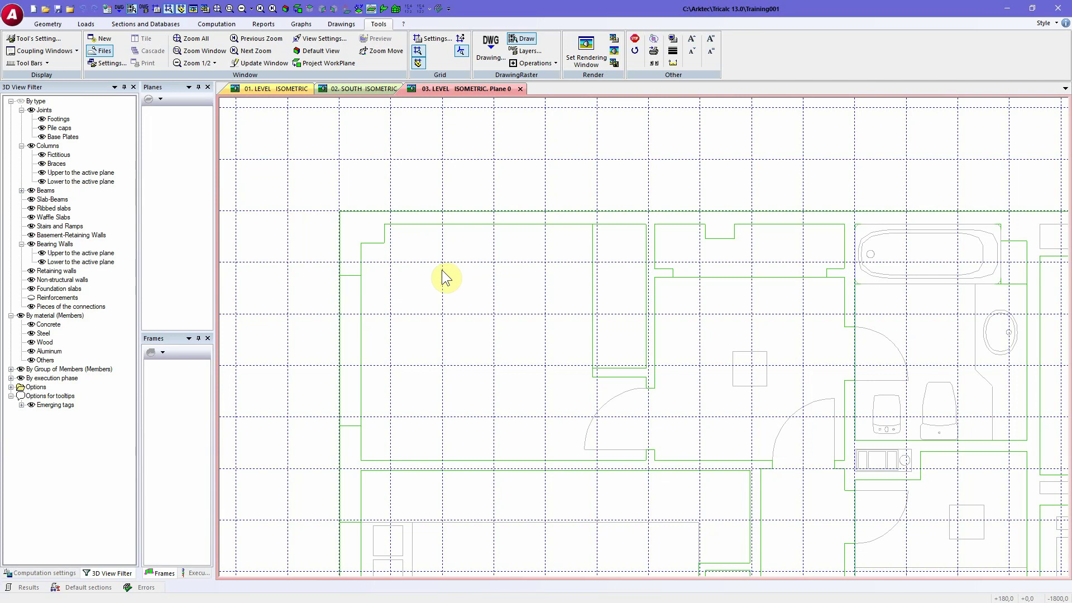
Start defining a light frame of the Rectangular panel type with dimensions in cm, dismissing the section warnings
mouse_move(443, 287)
middle_down()
mouse_move(419, 306)
mouse_move(393, 285)
mouse_move(434, 282)
middle_up()
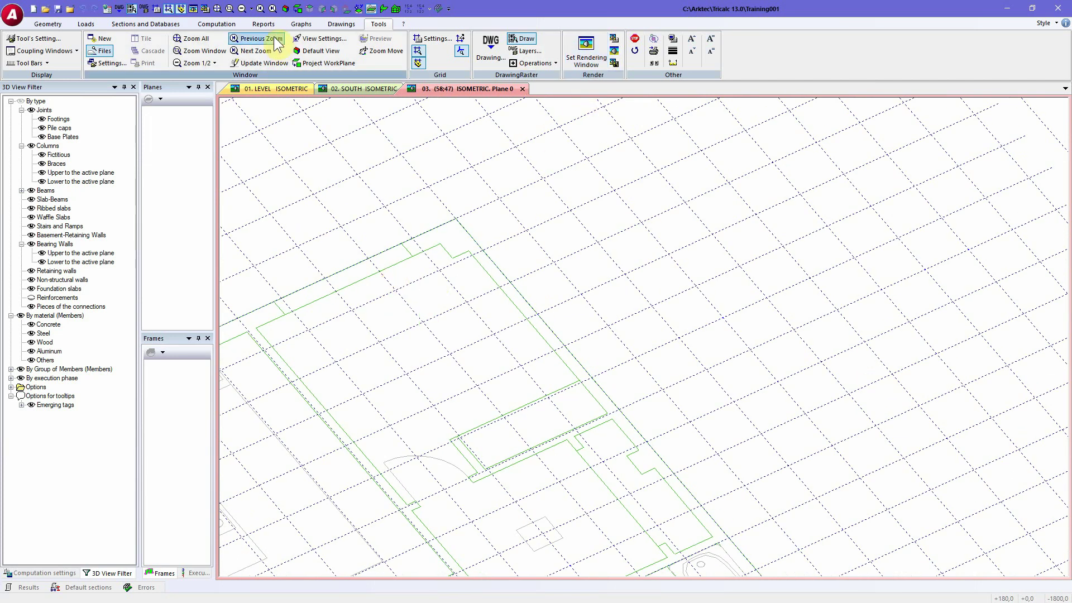
click(62, 25)
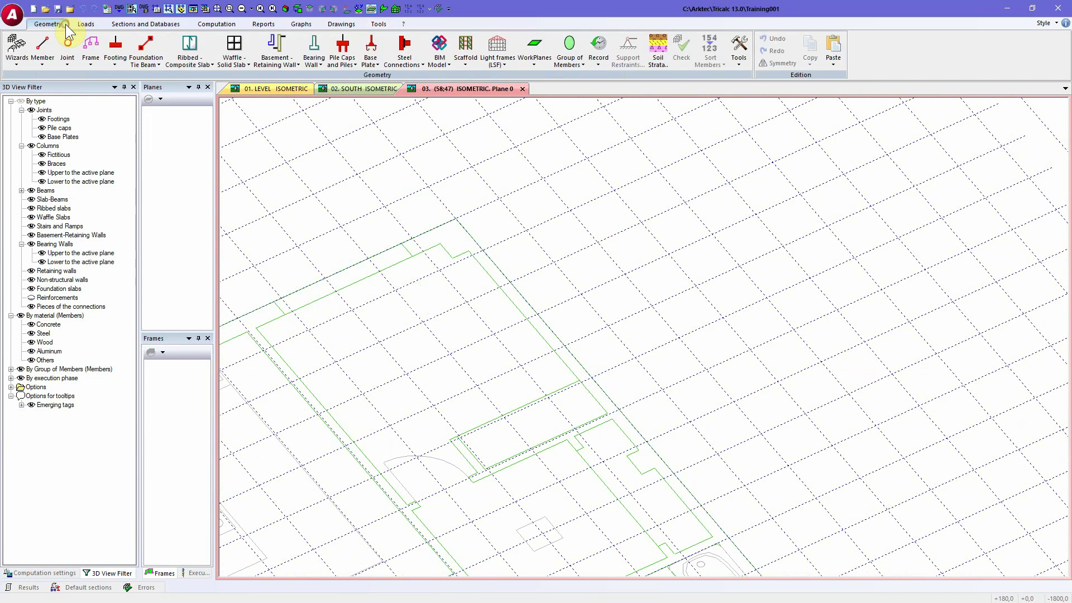
click(497, 63)
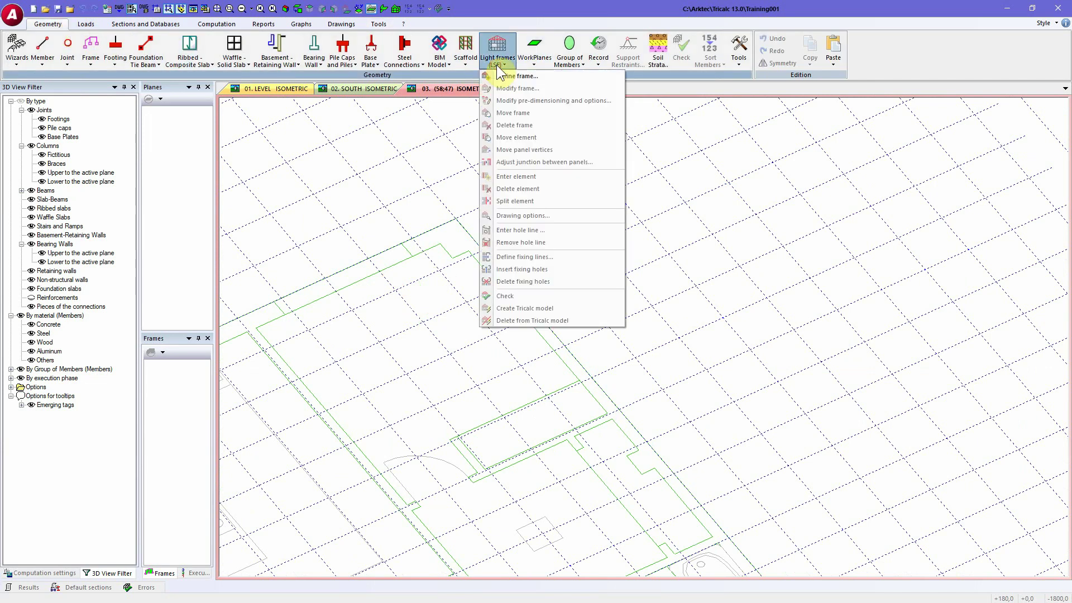
click(552, 77)
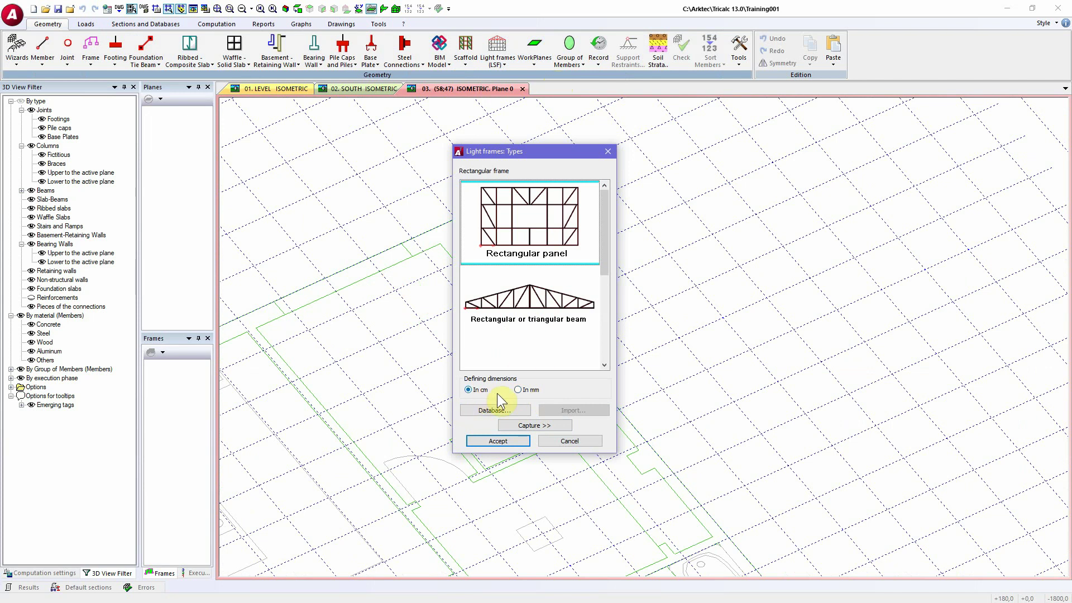
double_click(528, 229)
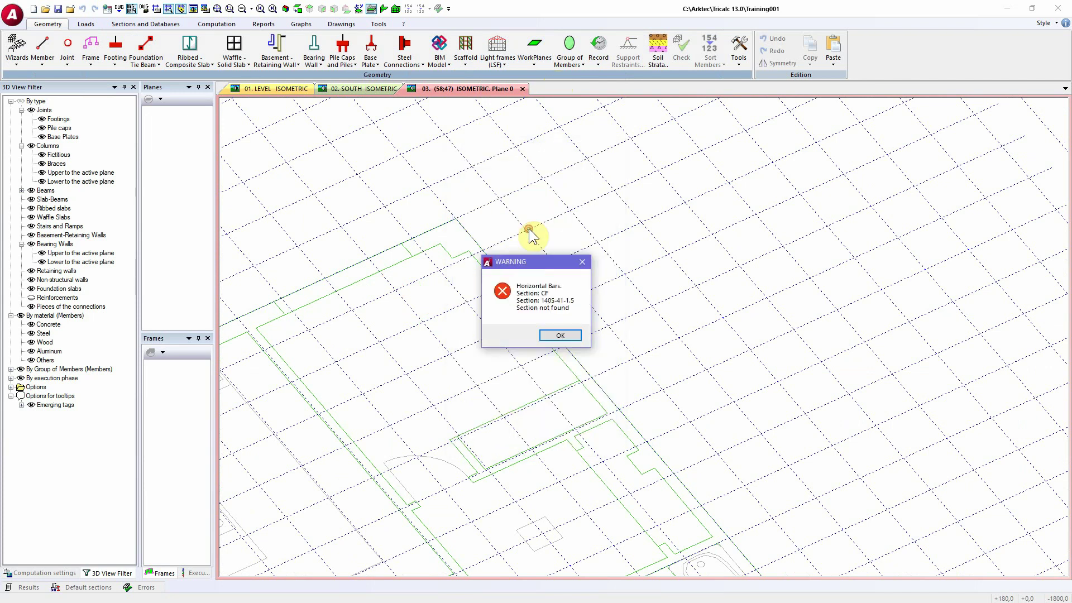
click(556, 334)
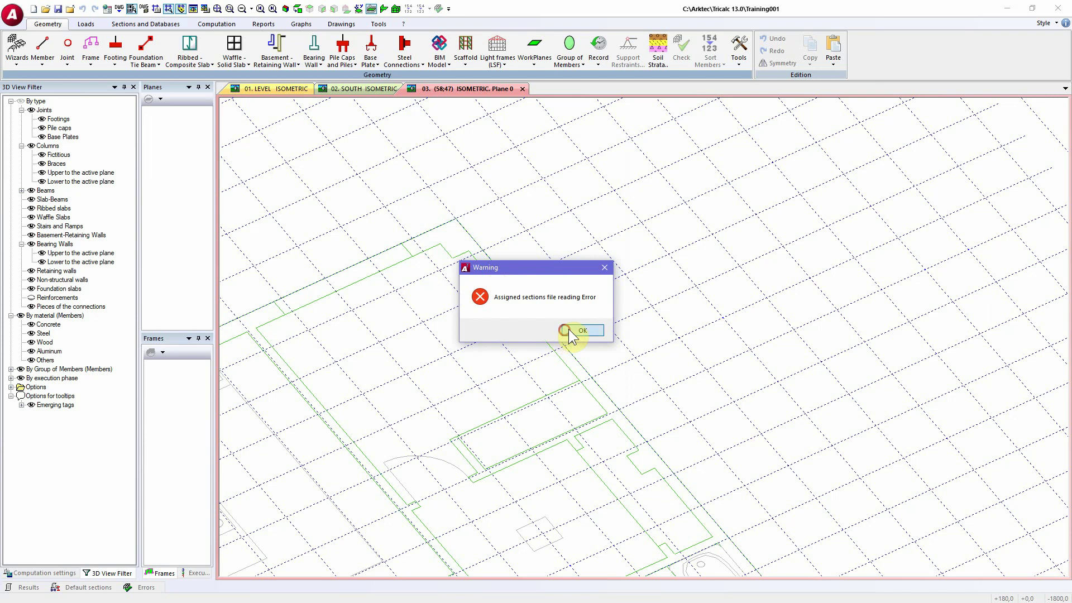
click(567, 330)
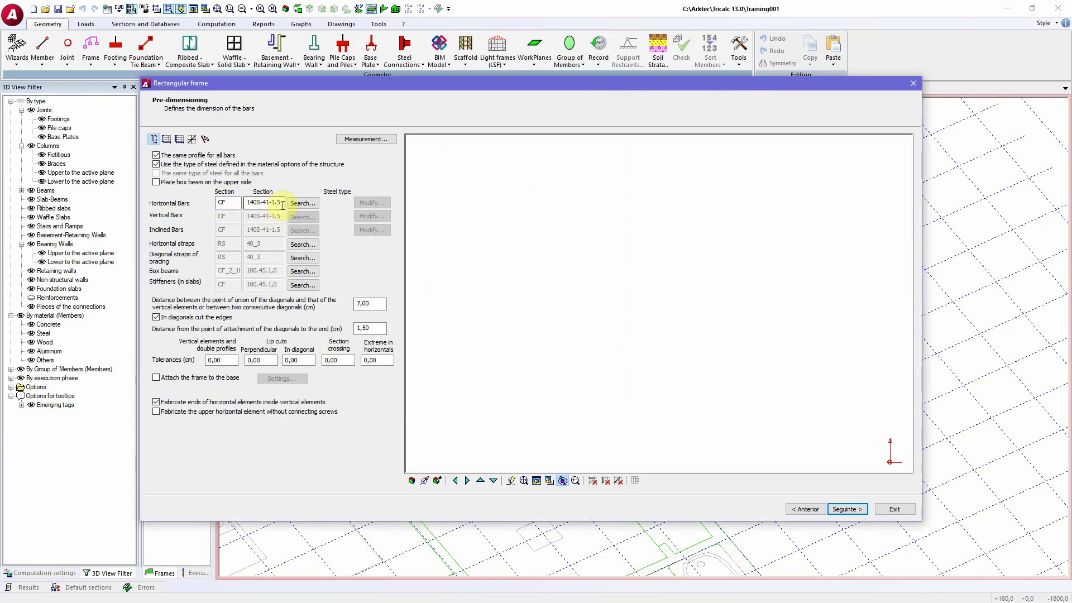
Assign the LSF section CF 100.45.1,5 to all frame bars, dismissing the database version warnings, and attach the frame to the base
click(302, 205)
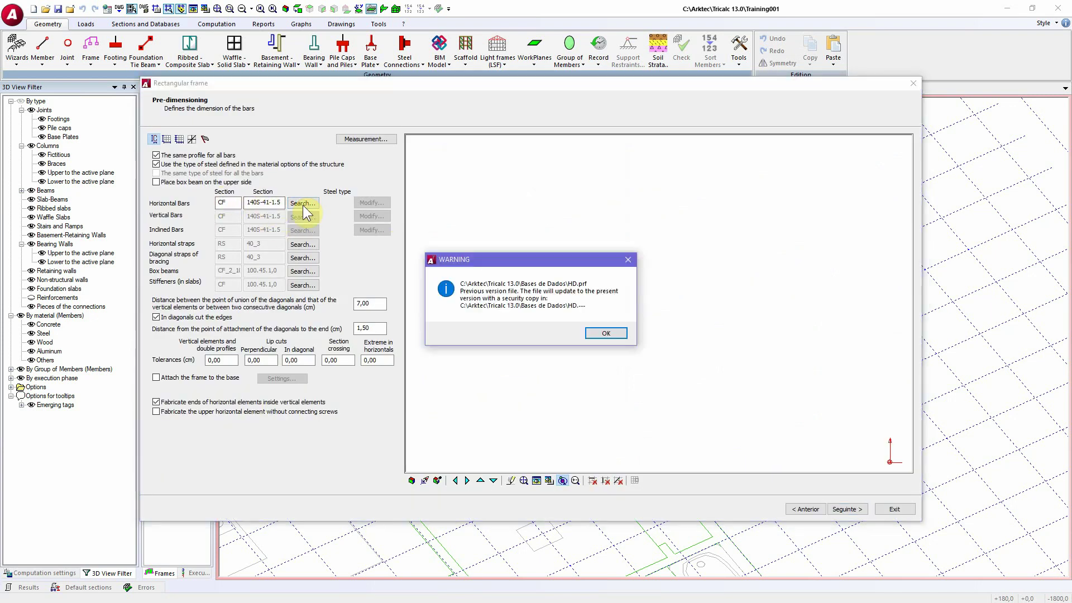
click(608, 332)
click(608, 331)
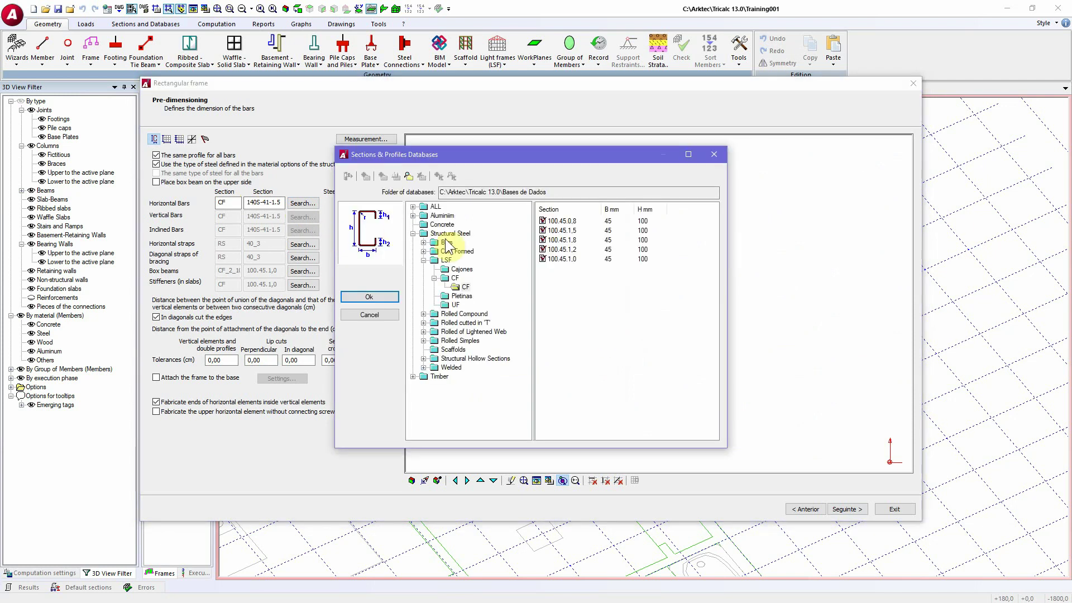
click(454, 278)
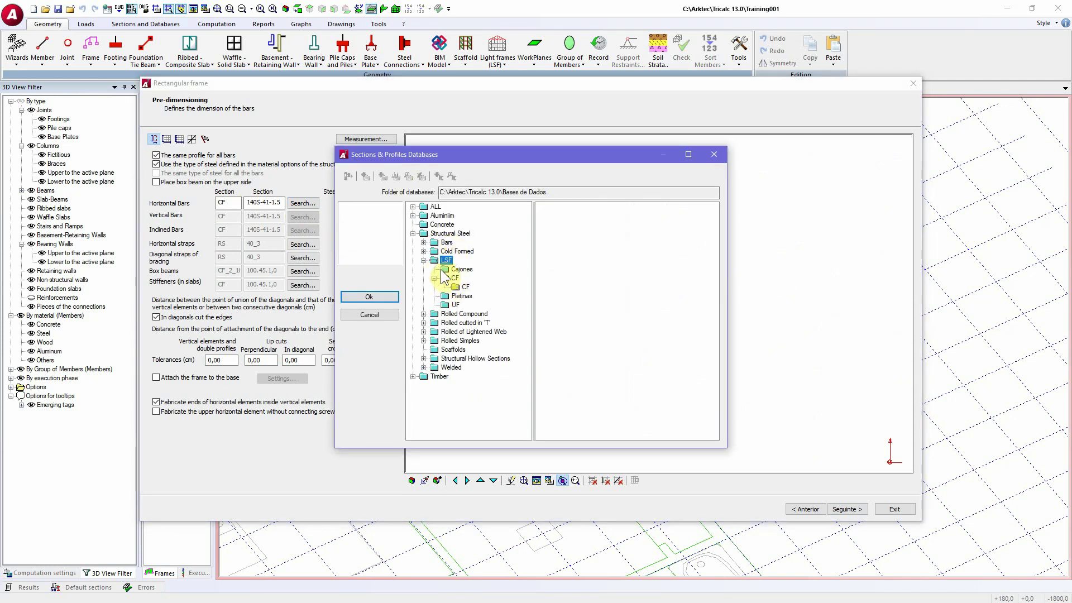
click(463, 287)
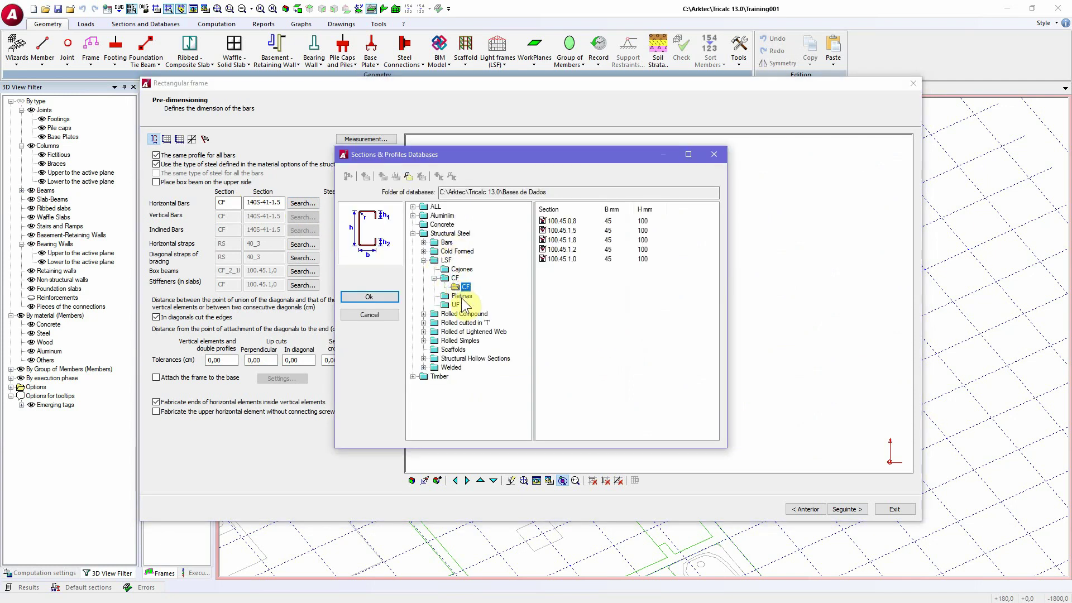
click(567, 232)
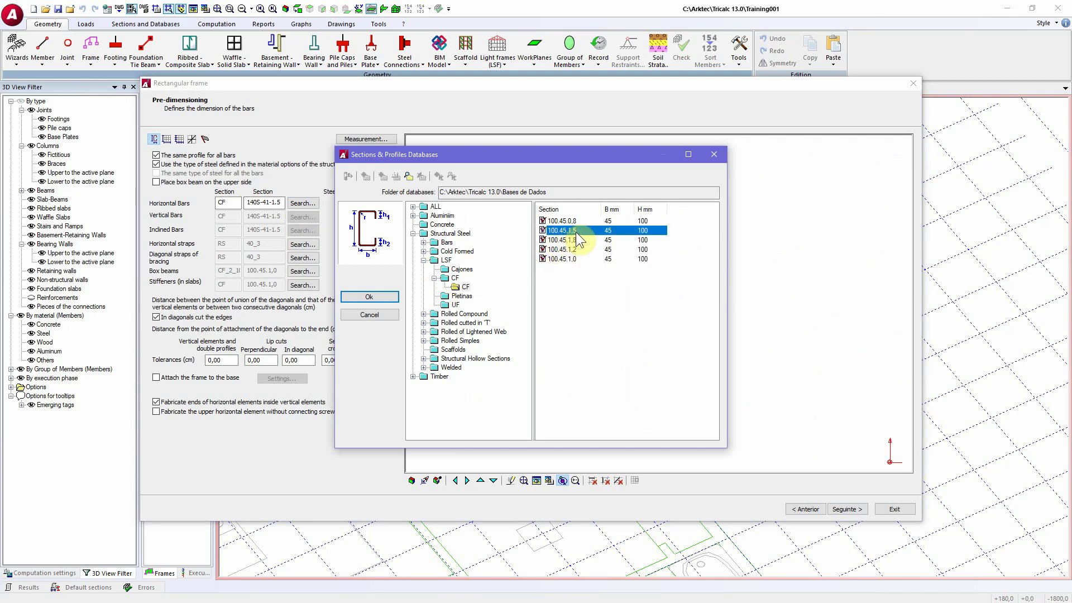
click(381, 298)
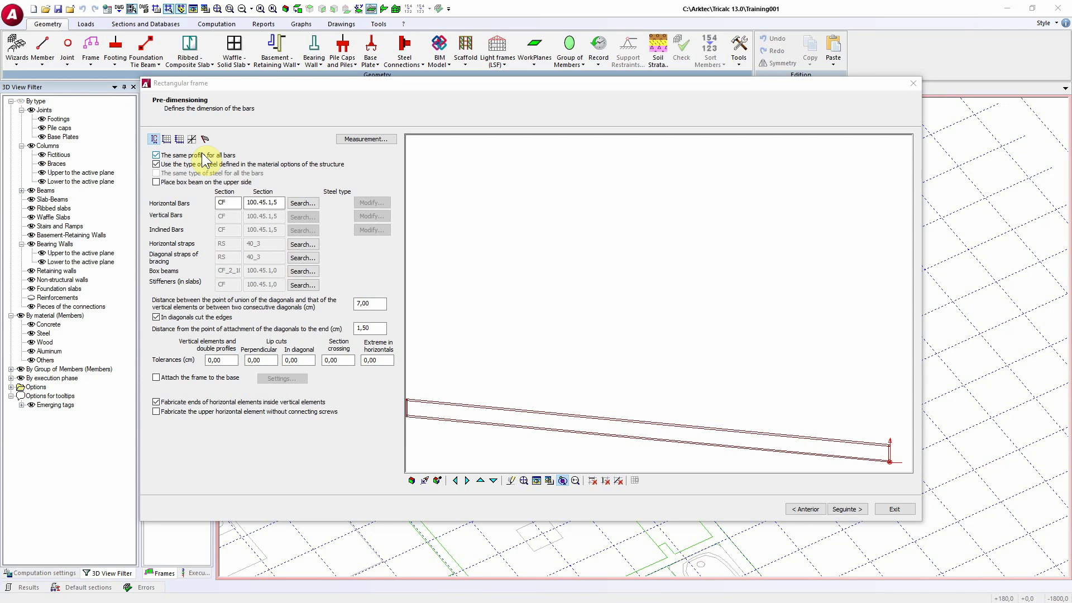
click(206, 377)
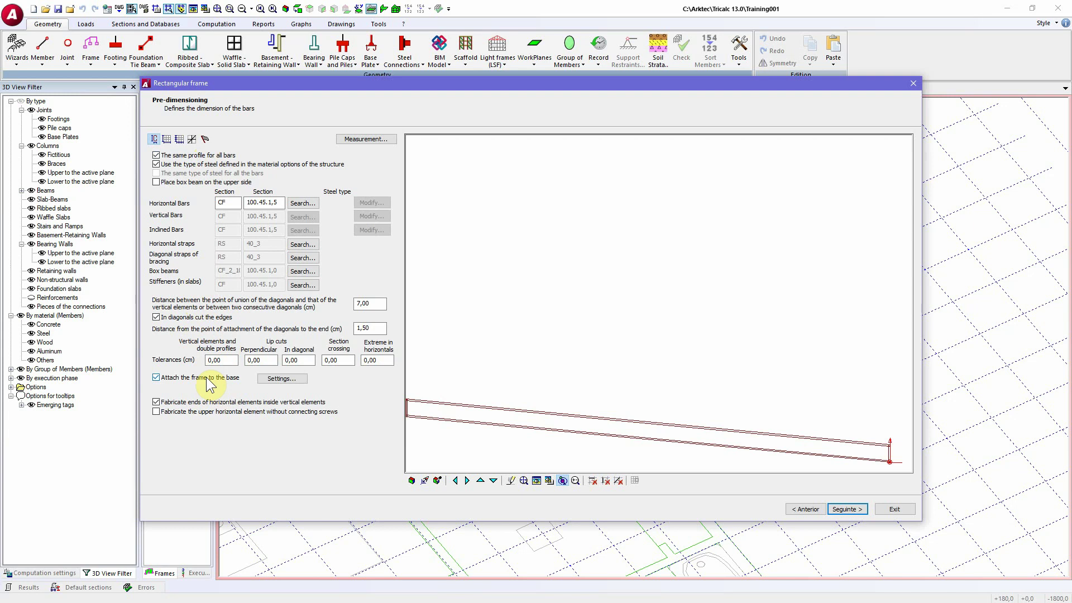
Set the frame's total length to 200 cm with a span length of 60 cm, adjusting lengths at the extreme end
click(170, 136)
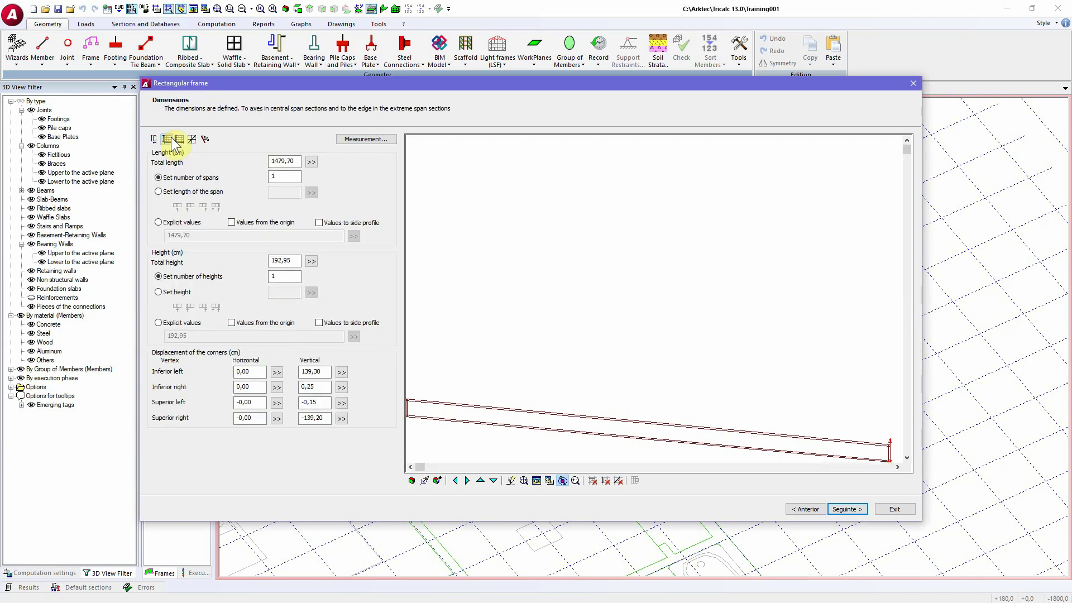
click(283, 160)
double_click(283, 160)
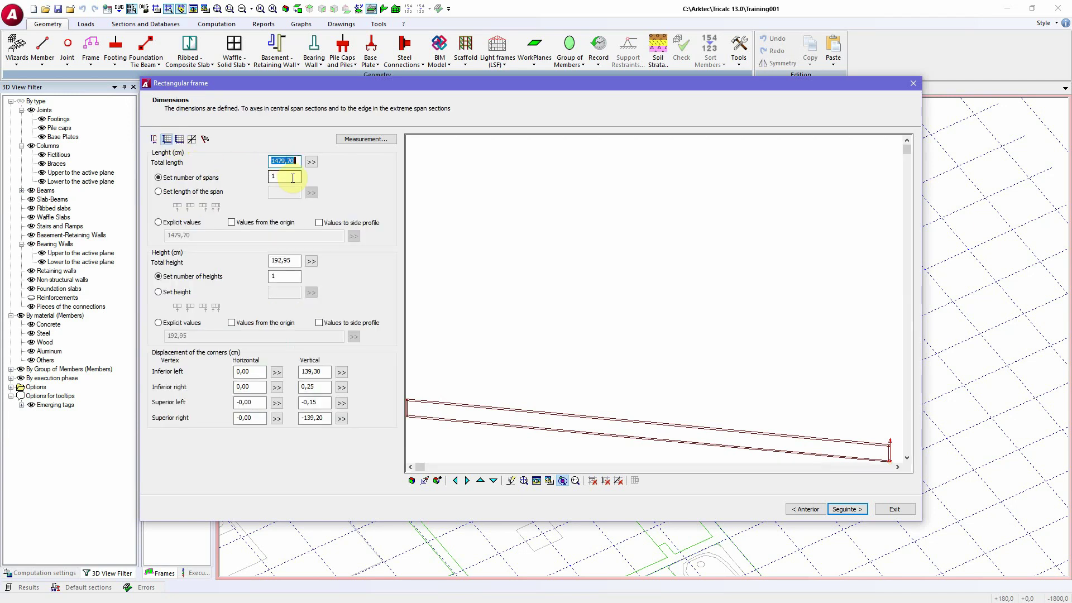
text(200)
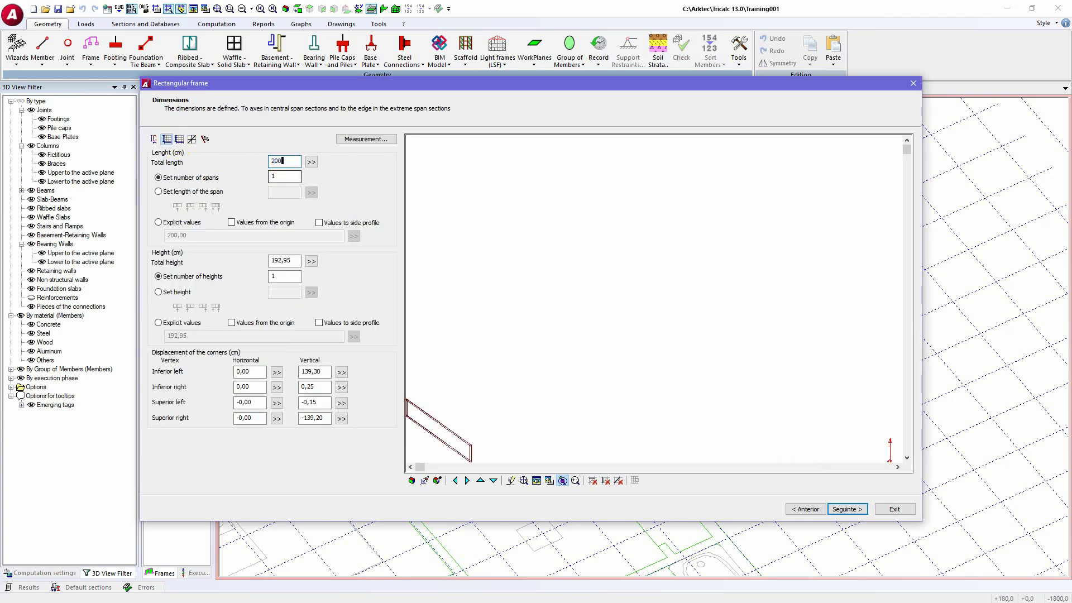
click(208, 192)
drag(287, 192, 220, 195)
text(60)
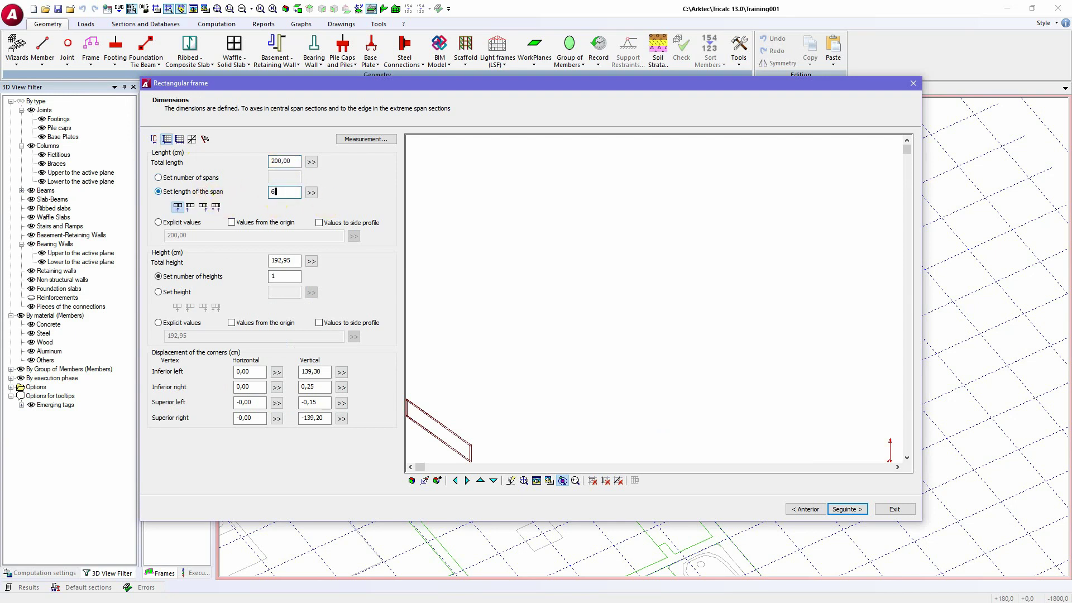
click(202, 206)
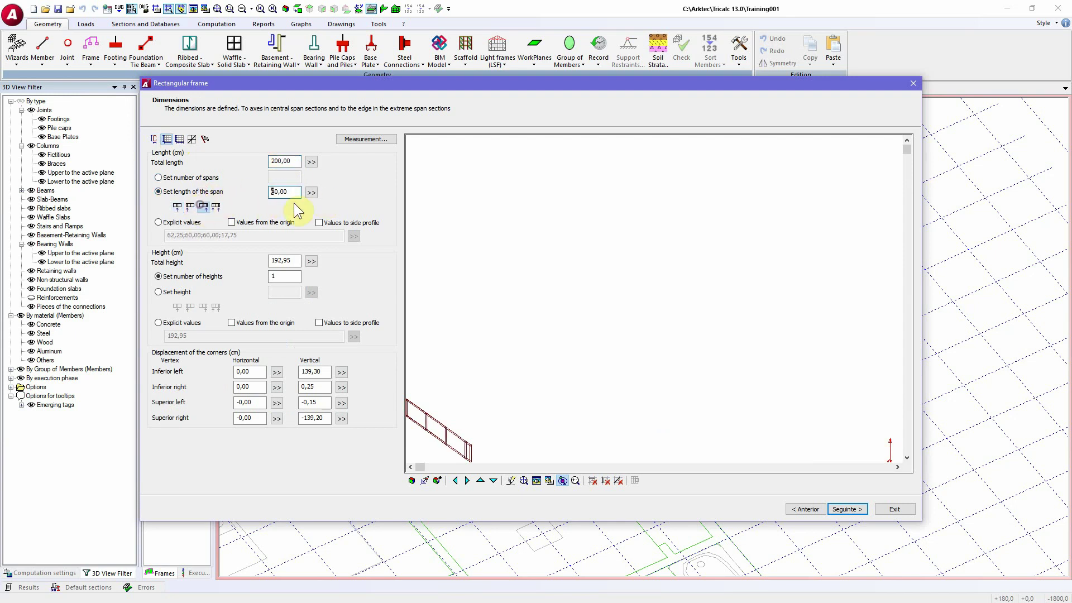
Set the frame's total height to 300 cm and divide it using a set height of 110 cm
drag(569, 362, 540, 347)
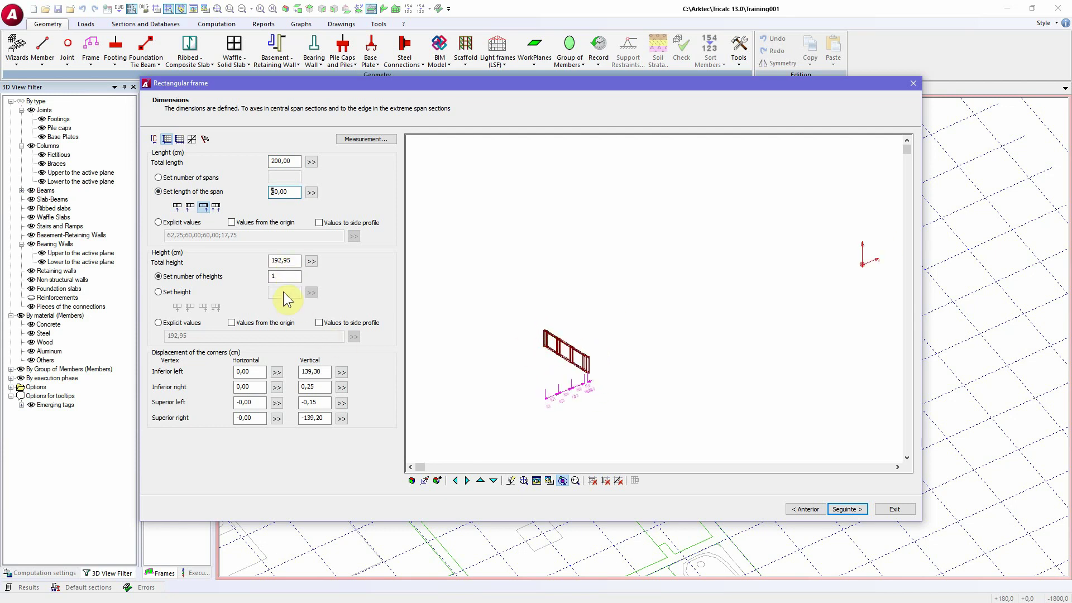
click(293, 262)
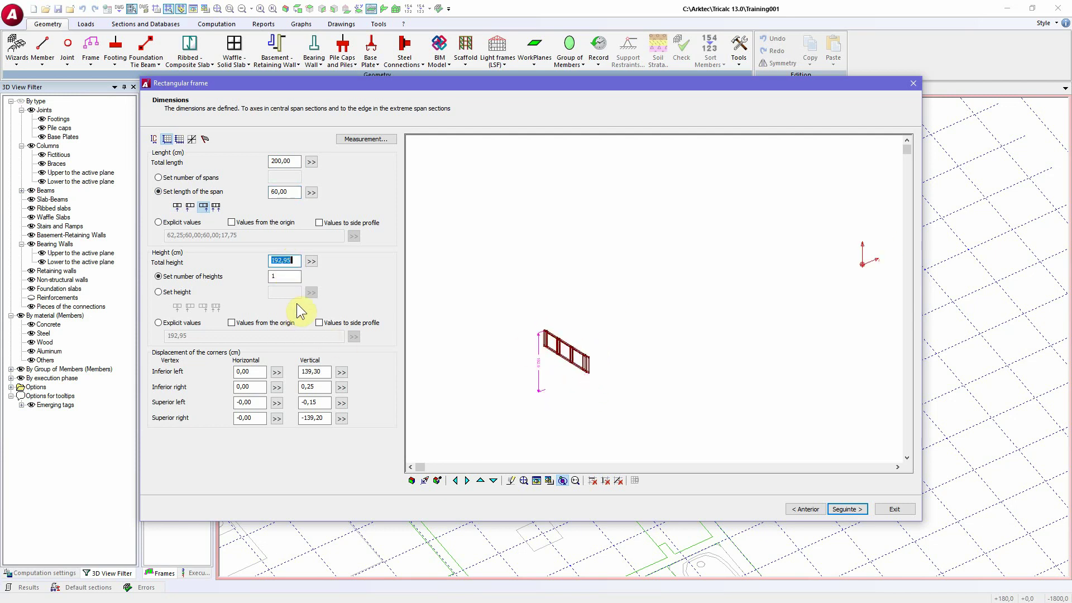
text(300)
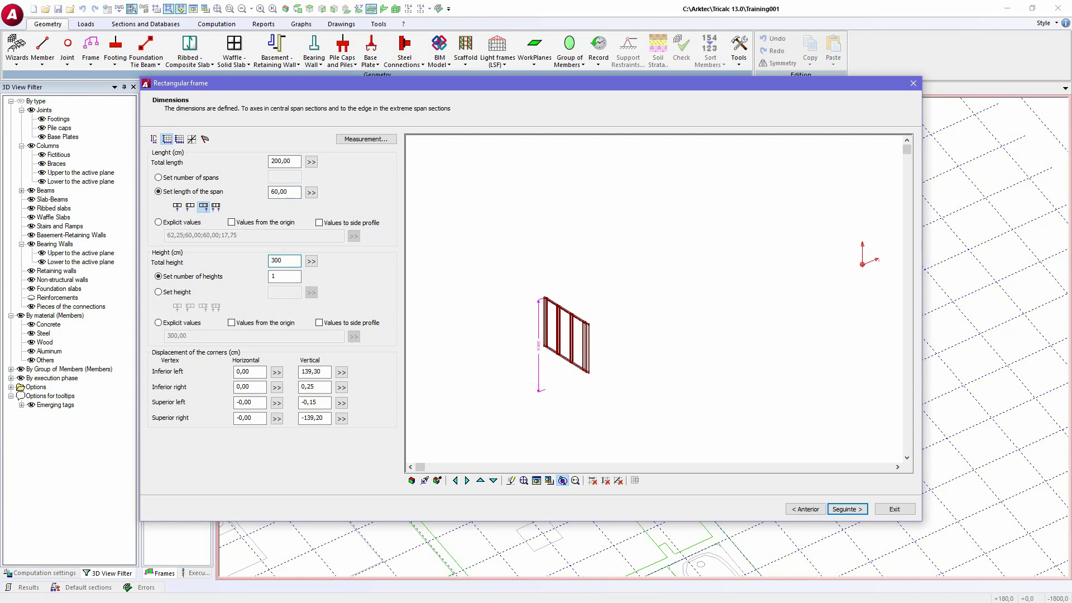
click(198, 291)
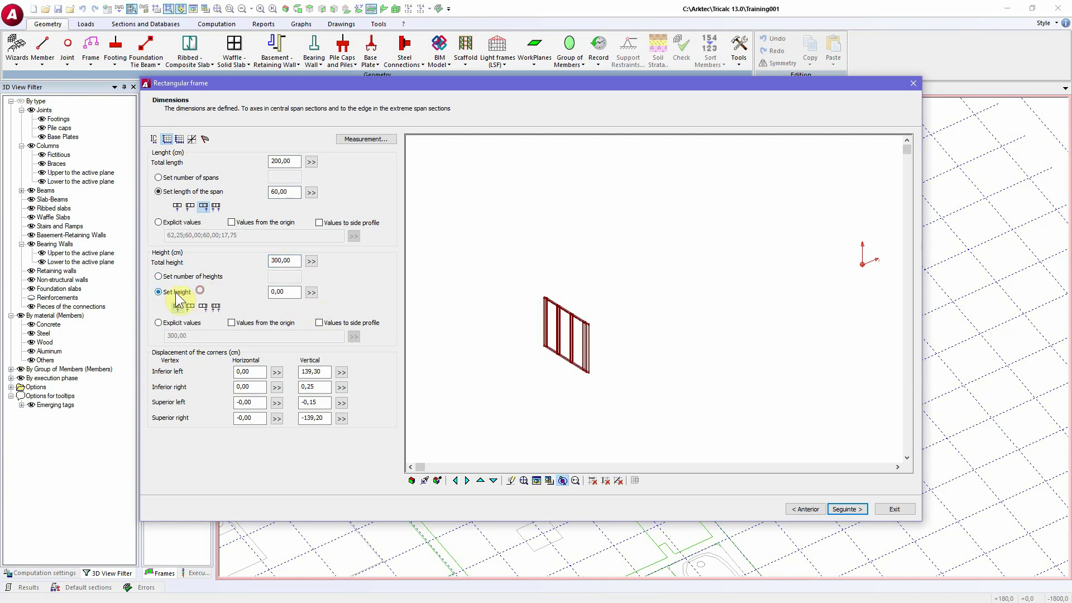
click(175, 291)
click(193, 291)
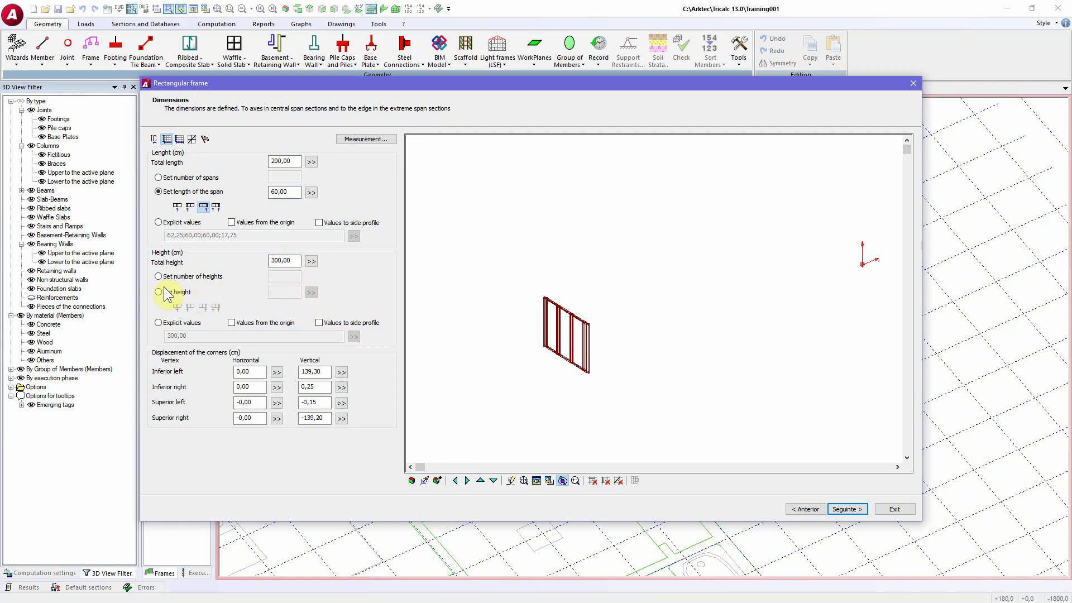
click(166, 291)
double_click(288, 295)
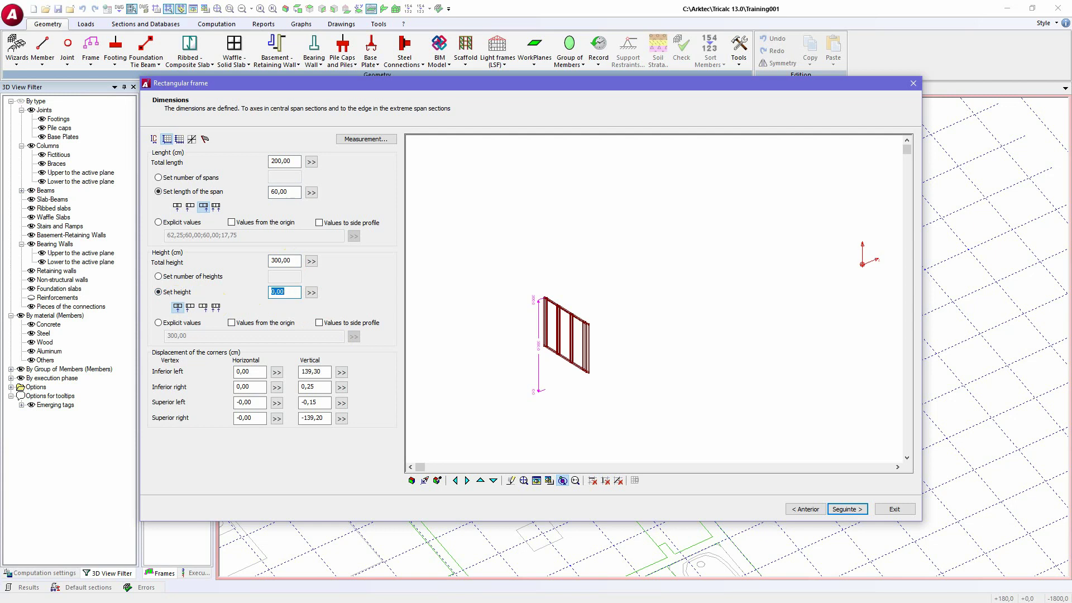
text(110)
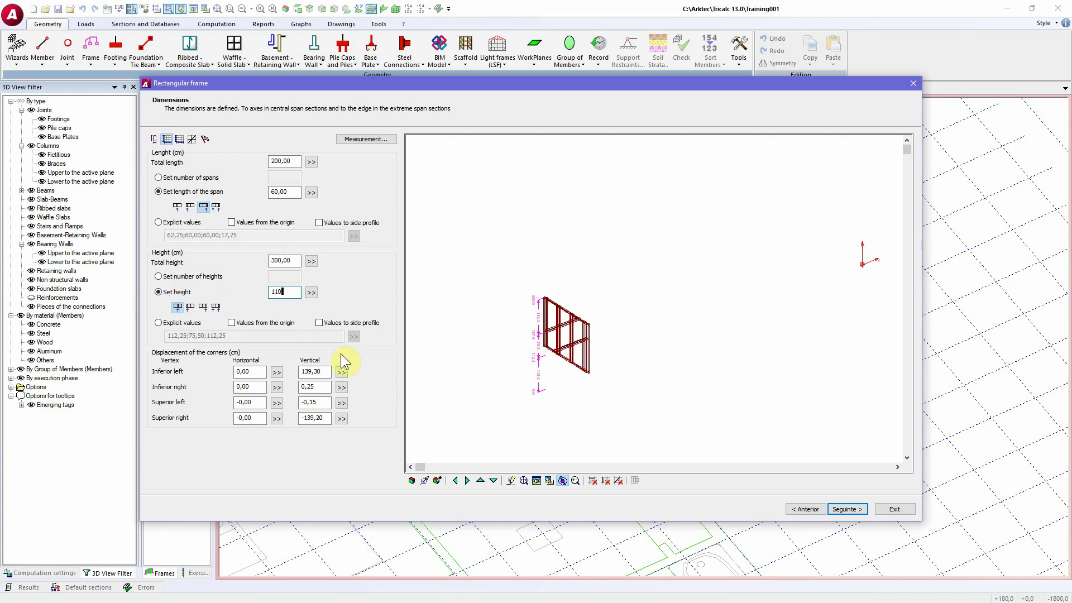
Set the vertical displacement of all four frame corners to 0
double_click(312, 372)
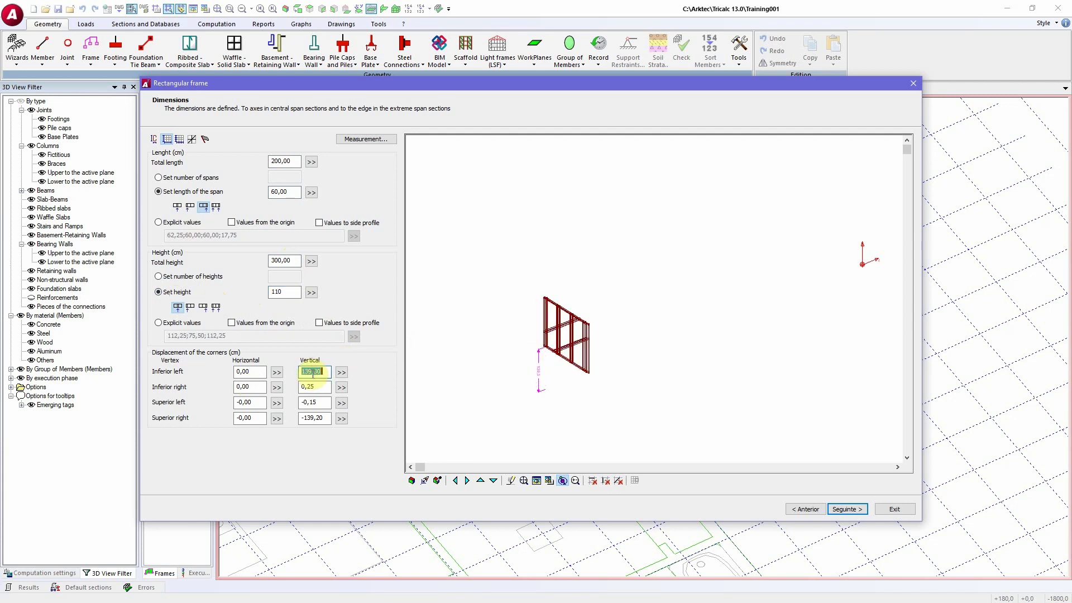
text(0)
double_click(311, 388)
text(0)
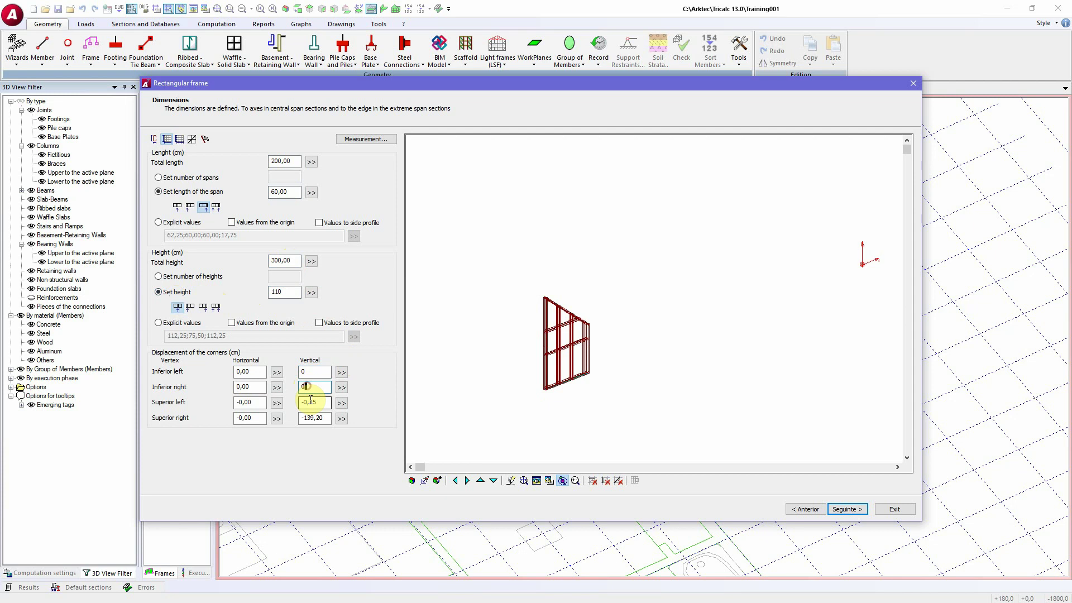
double_click(311, 401)
text(0)
double_click(313, 418)
text(0)
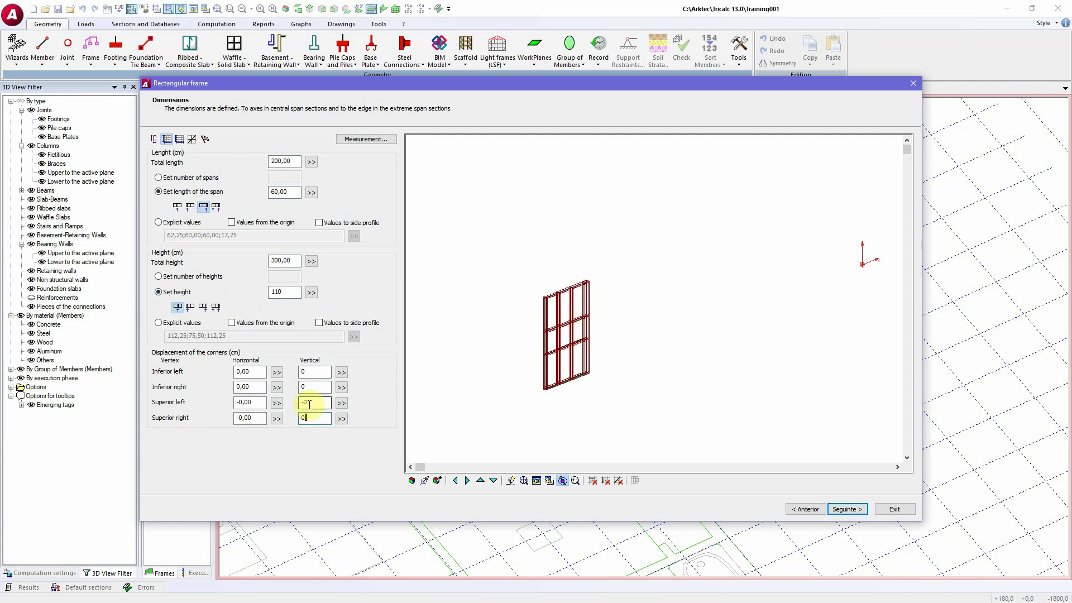
Set the horizontal displacement of all four frame corners to 0
double_click(249, 418)
text(0)
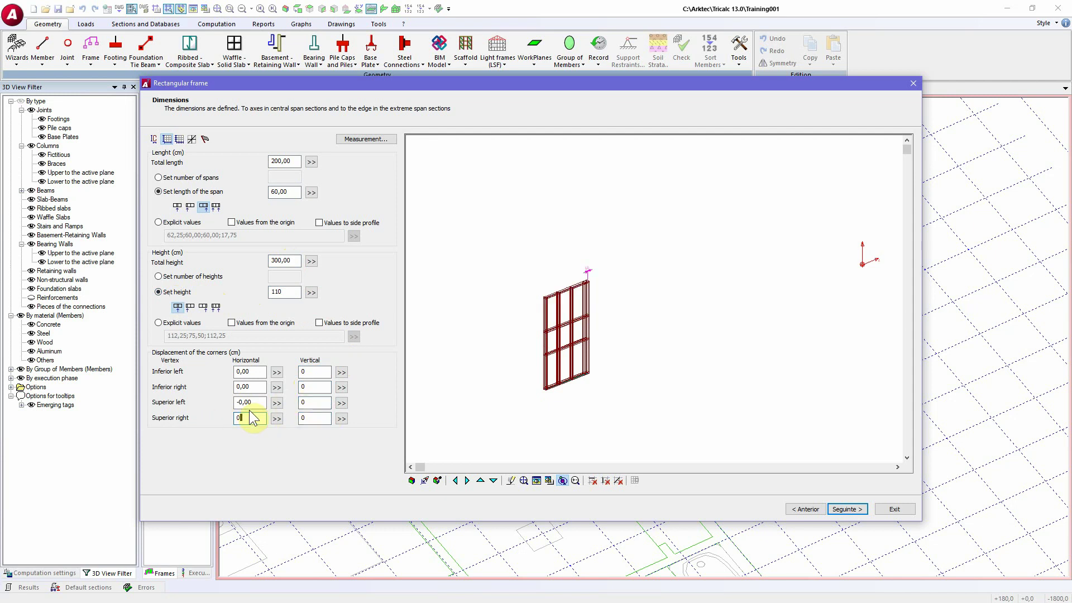
double_click(250, 402)
text(0)
double_click(250, 387)
text(0)
double_click(249, 371)
text(0)
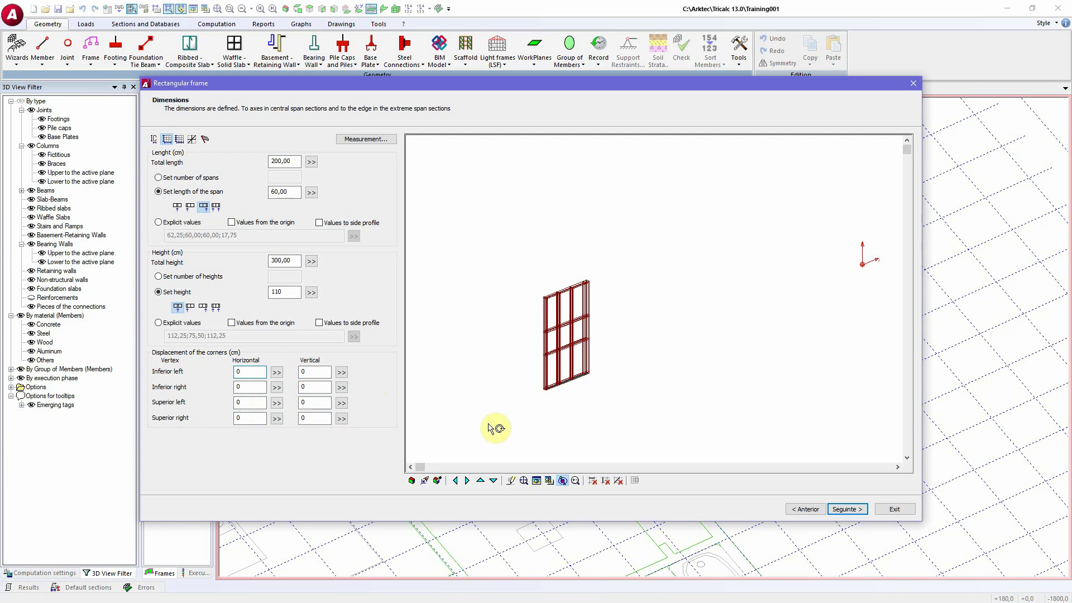
Check the frame's length, height and span dimensions in the preview, and make the 110 cm height divisions adjust at the extreme end
click(420, 480)
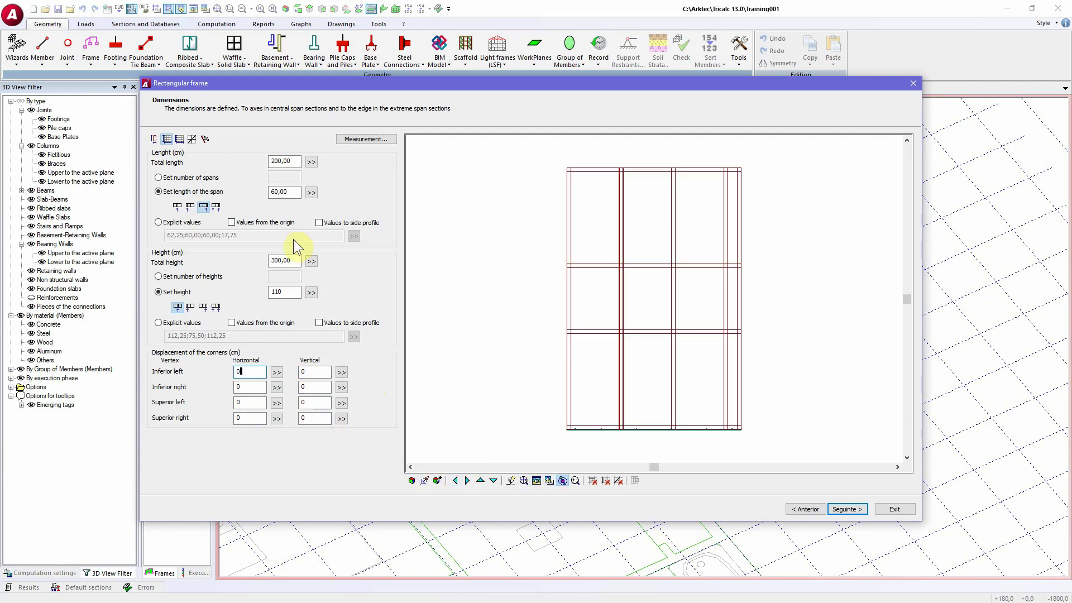
click(288, 162)
scroll(636, 287, down, 1)
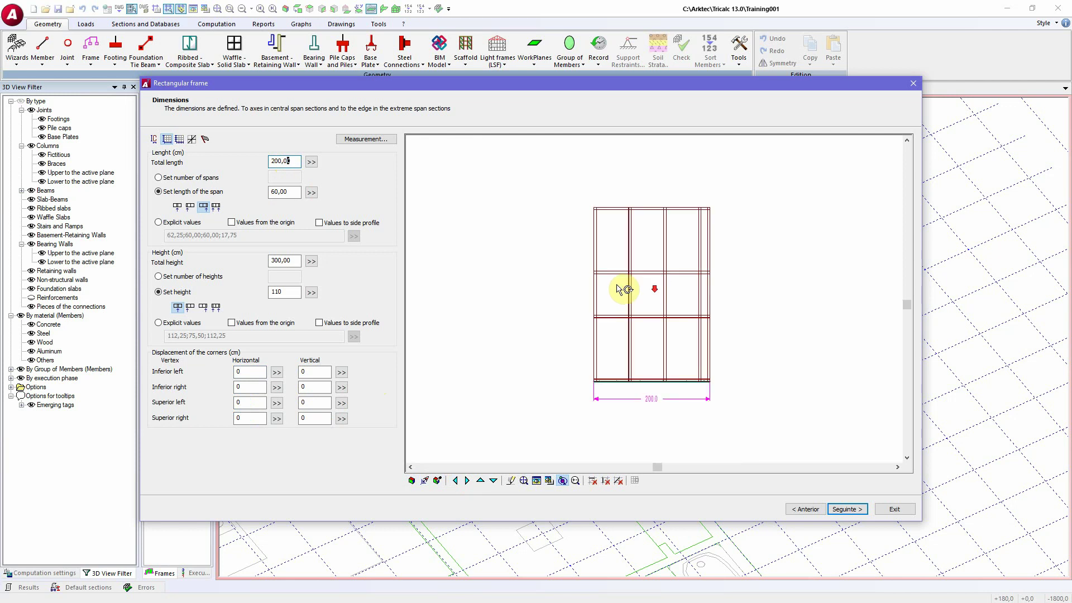
click(285, 261)
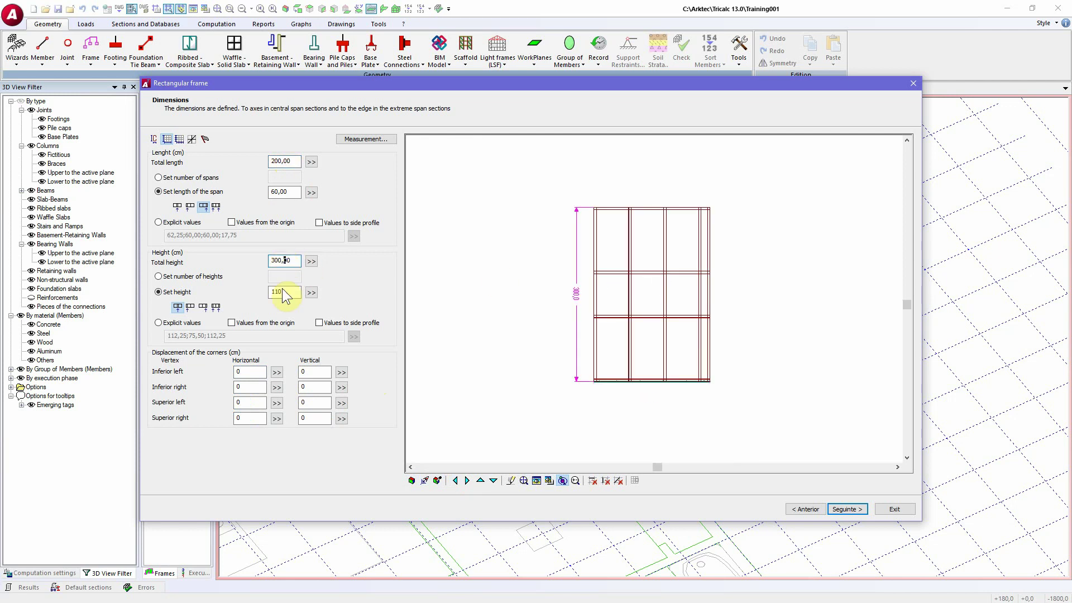
click(280, 192)
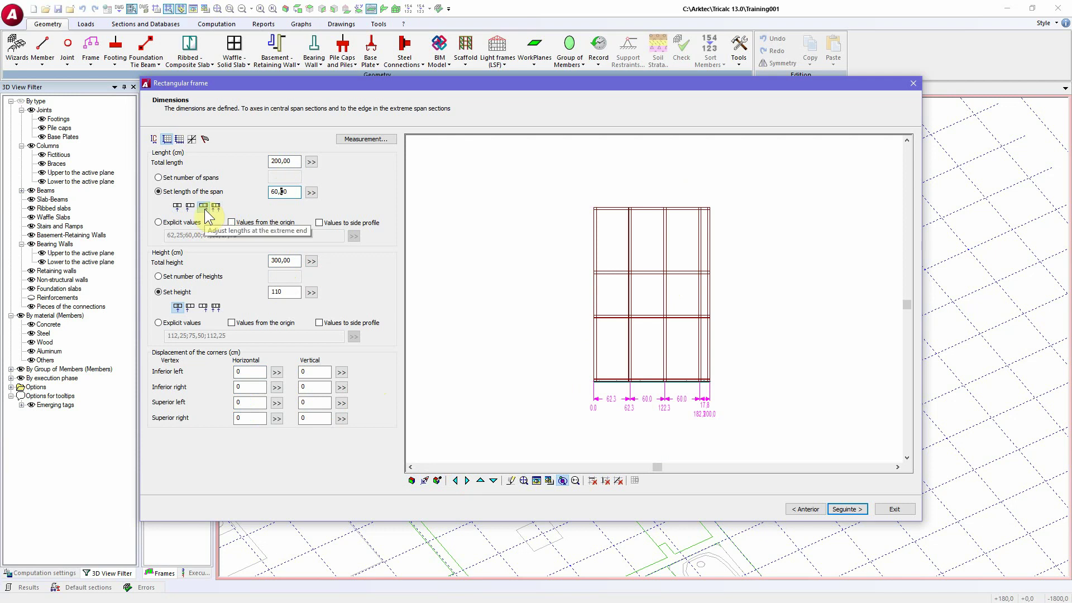
click(277, 292)
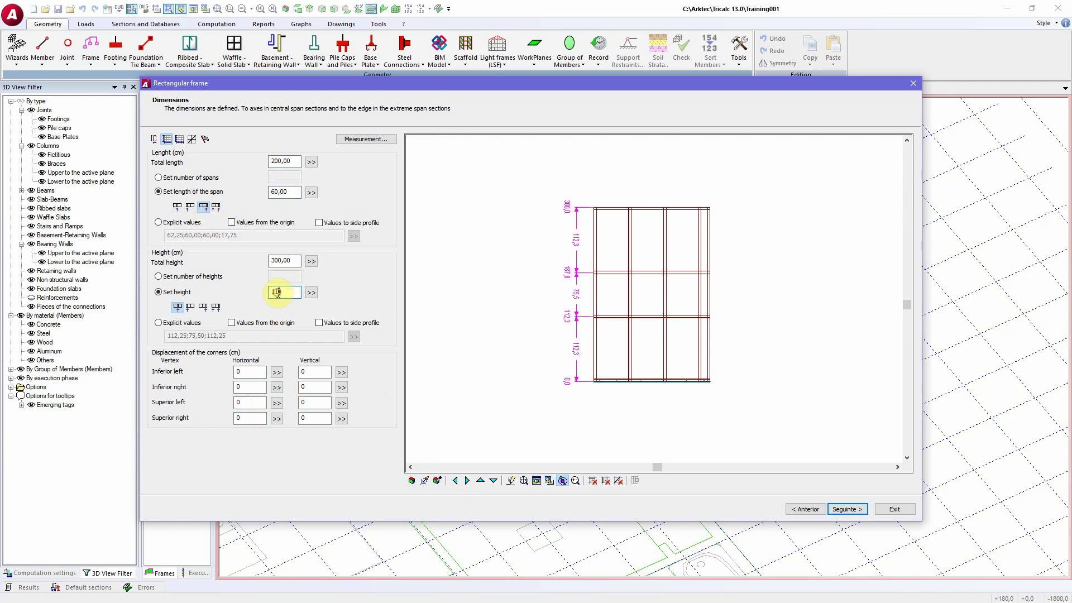
click(202, 309)
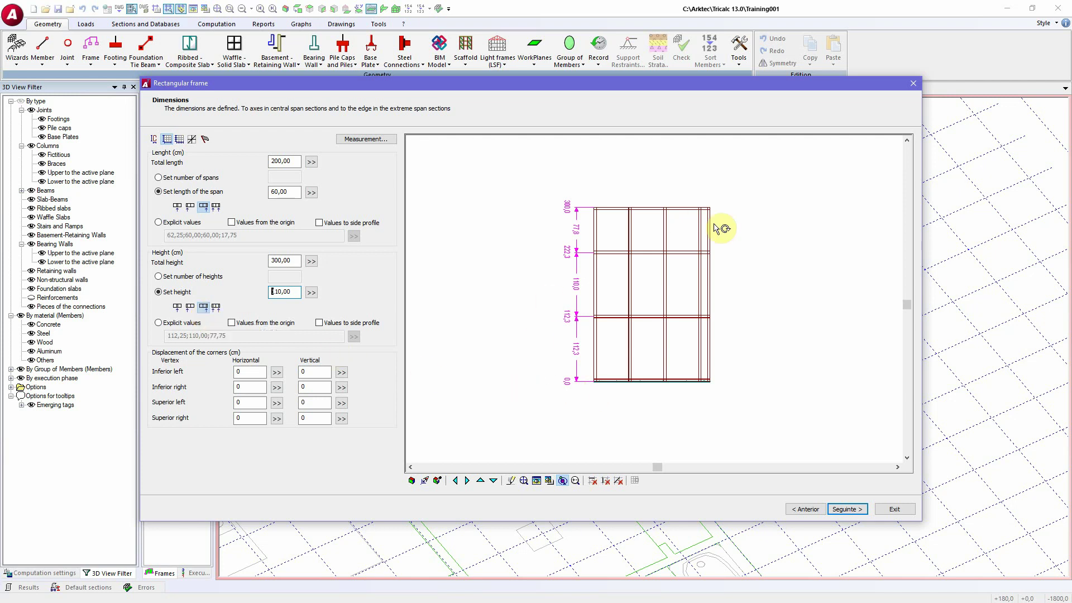
Go on to the span dimensions and examine the 122,25-182,25 length span in the 3D preview
click(847, 509)
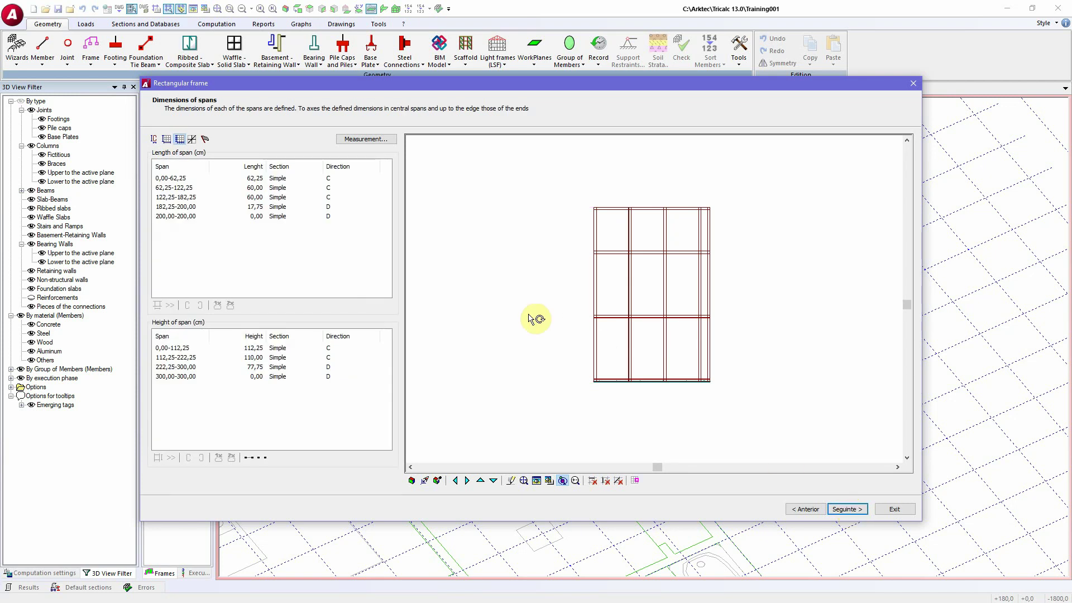
click(330, 197)
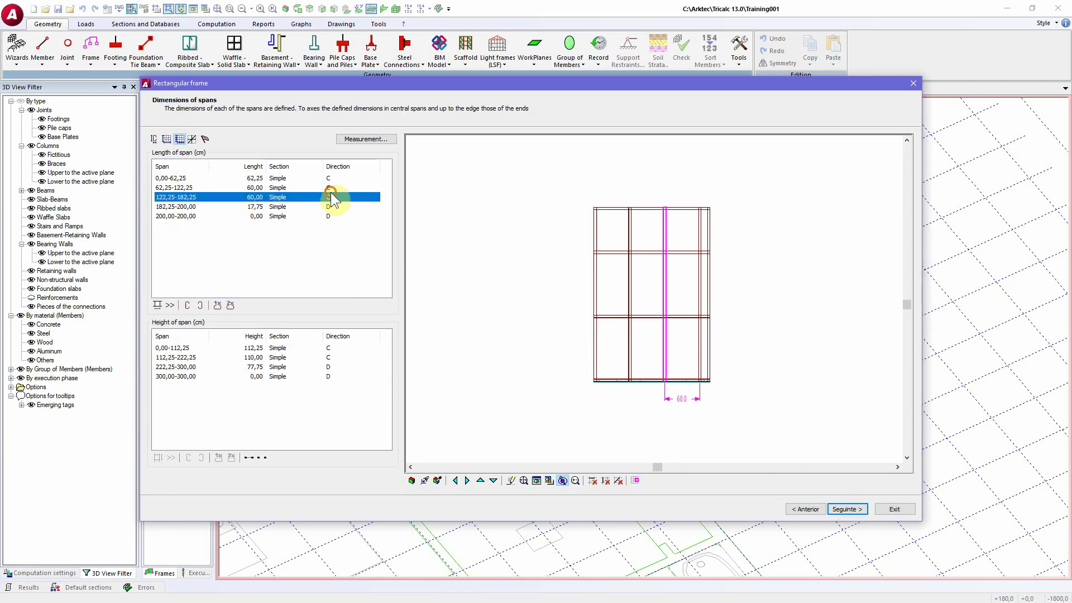
drag(660, 348, 672, 373)
scroll(672, 373, up, 3)
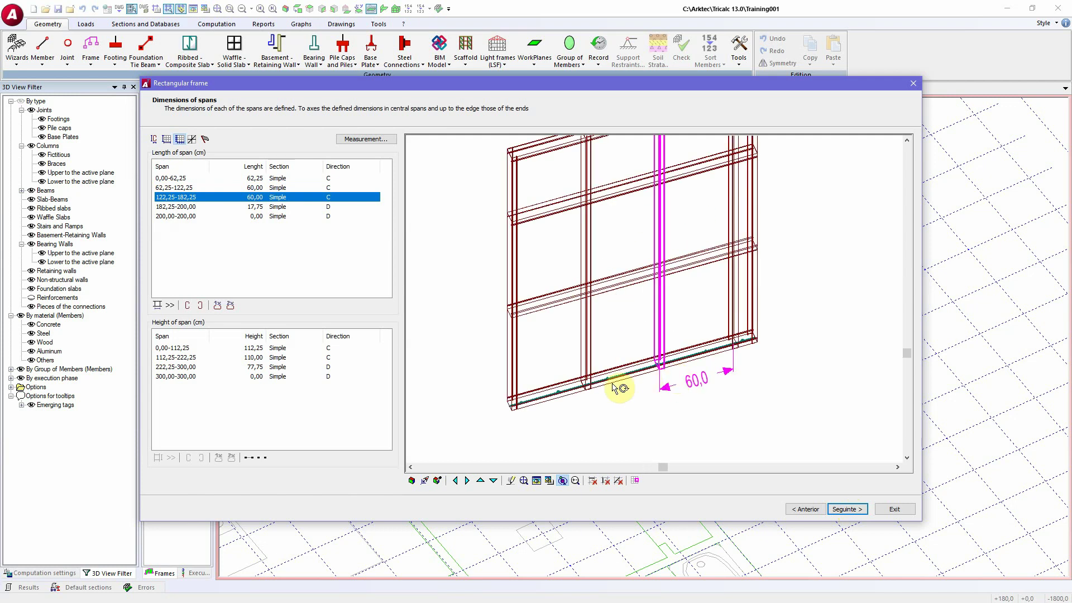
click(537, 481)
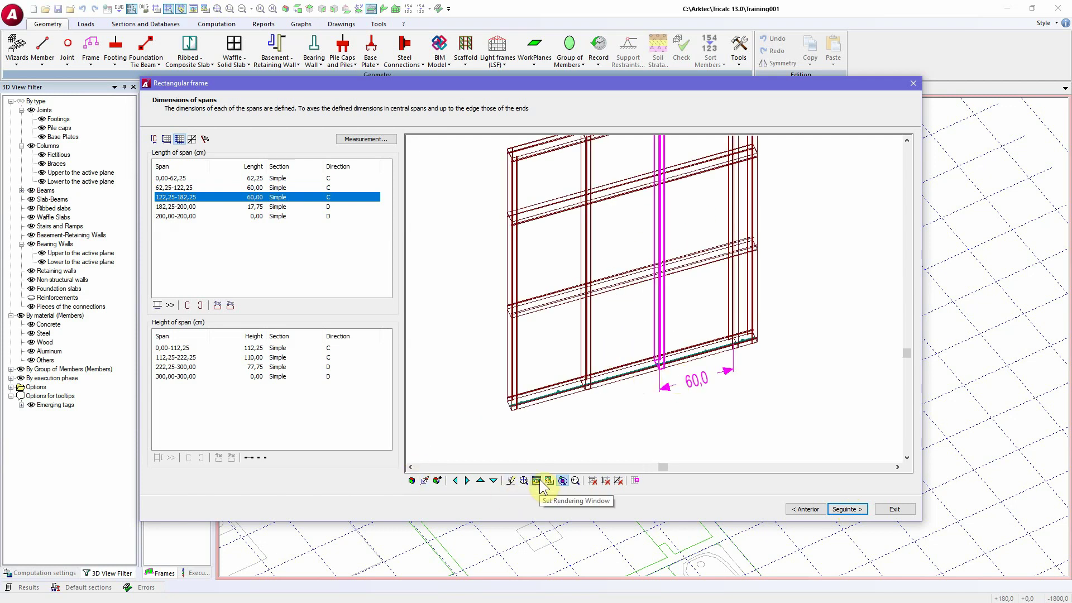
click(537, 481)
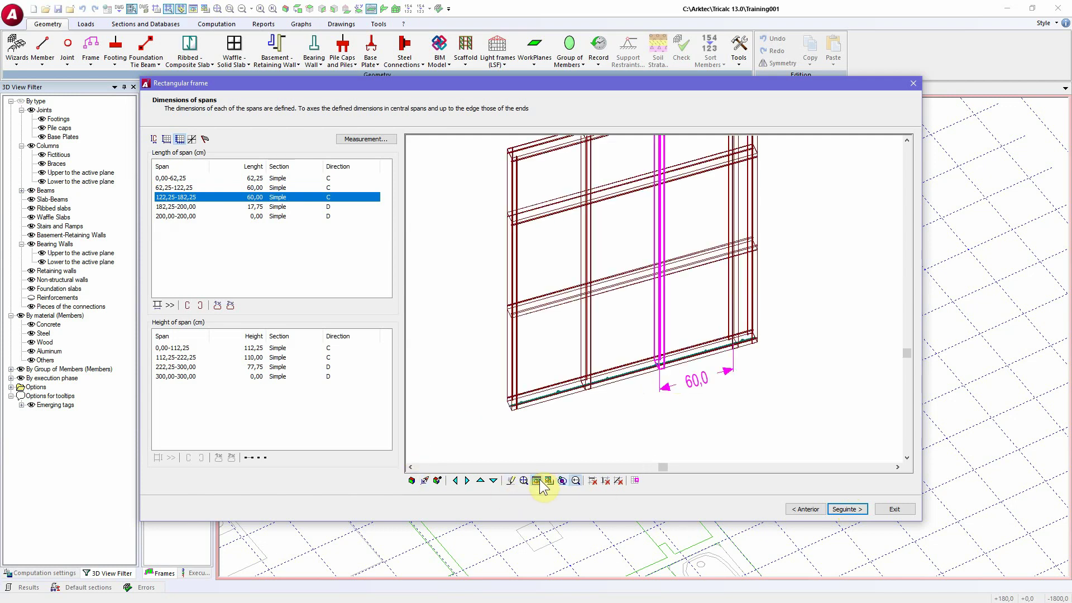
Try a double section and direction C on the 182,25-200,00 length span, and restore the simple section
click(252, 206)
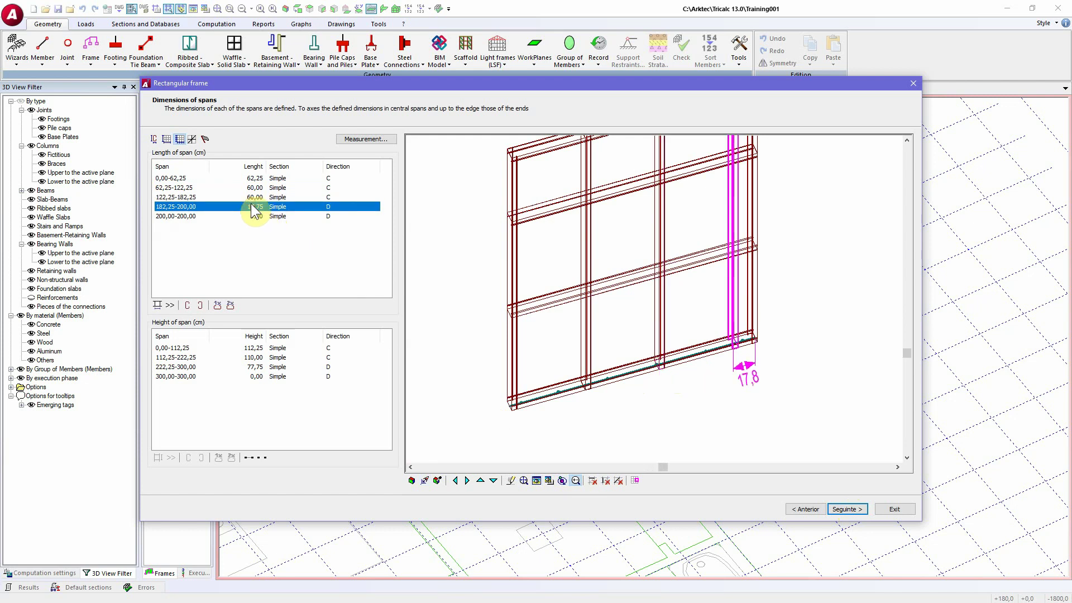
click(276, 207)
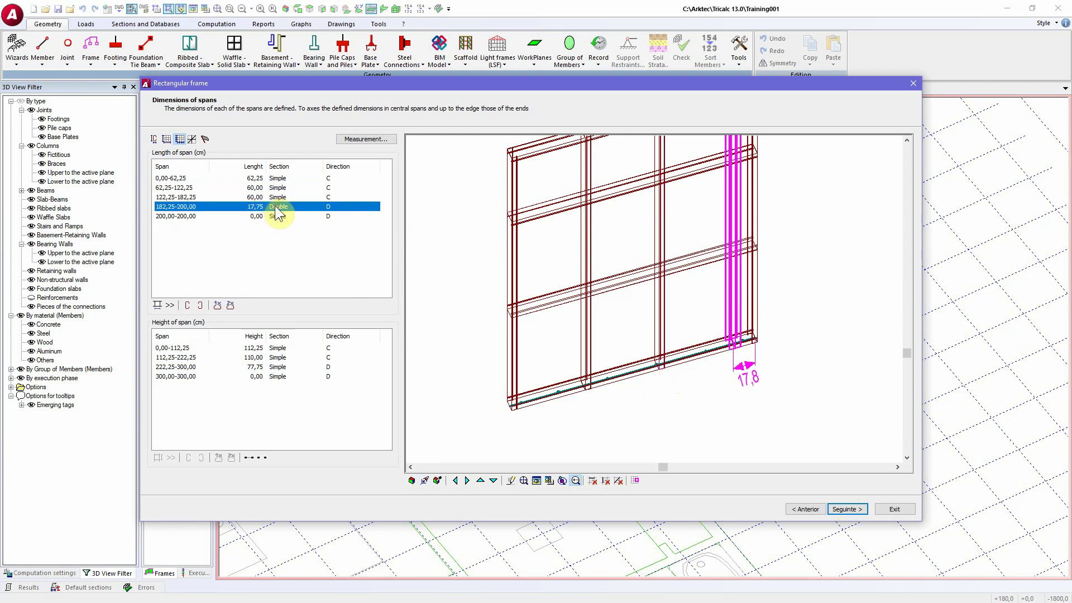
click(334, 207)
click(282, 207)
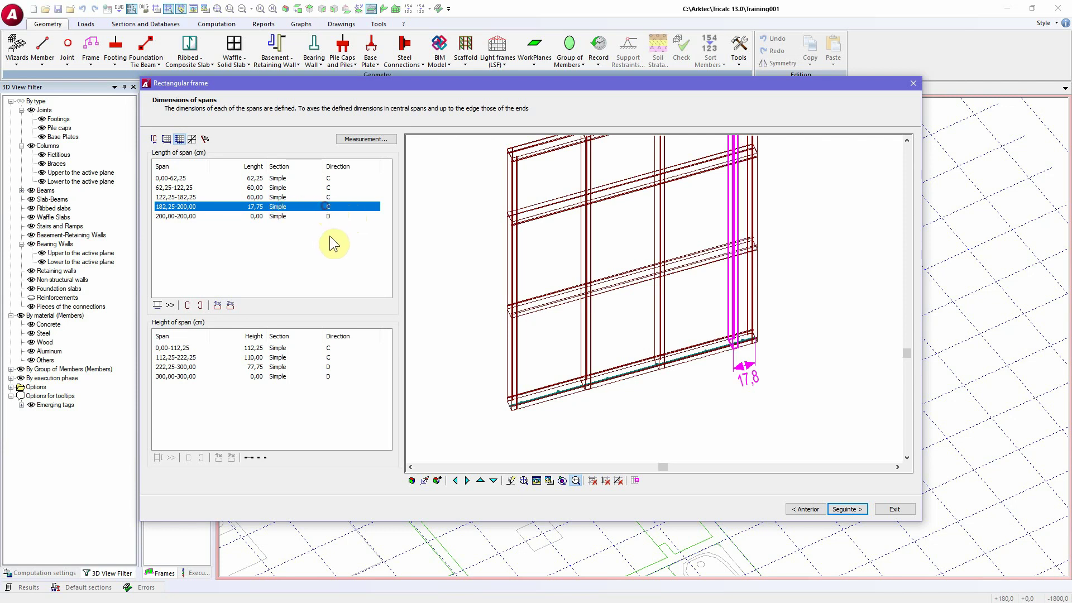
Review the last three length spans and the 222,25-300,00 height span, and go on to the diagonals, uprights and beams definition
drag(318, 232, 264, 200)
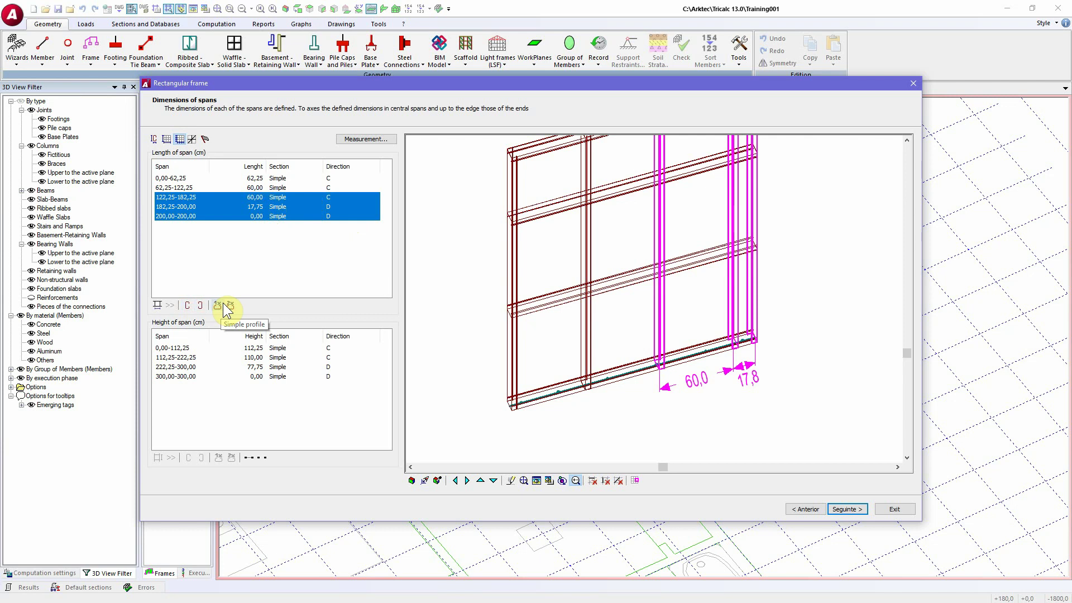
drag(239, 411, 170, 347)
click(222, 366)
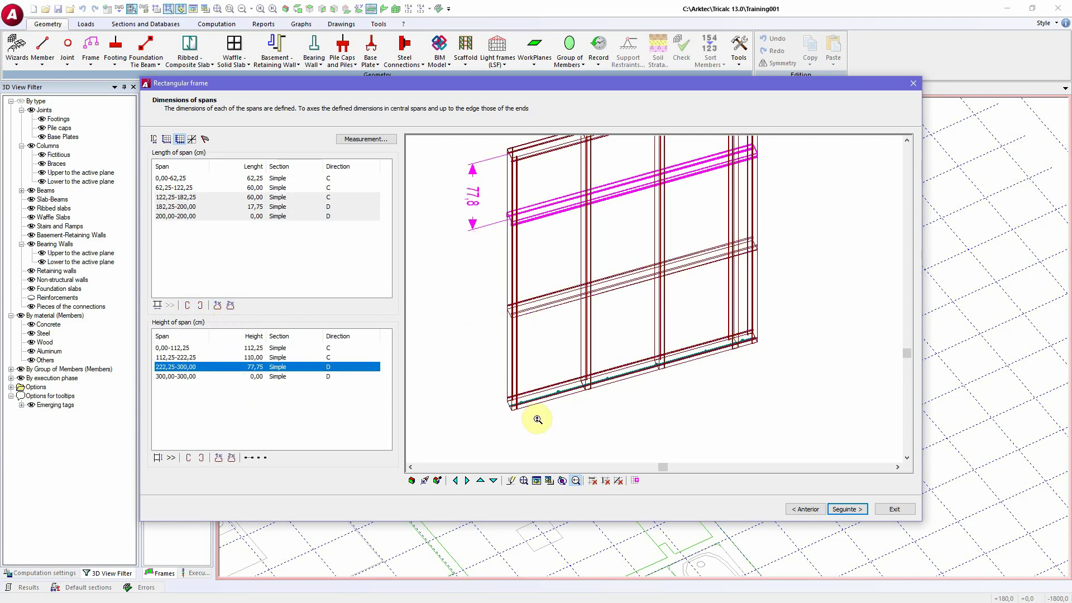
click(195, 141)
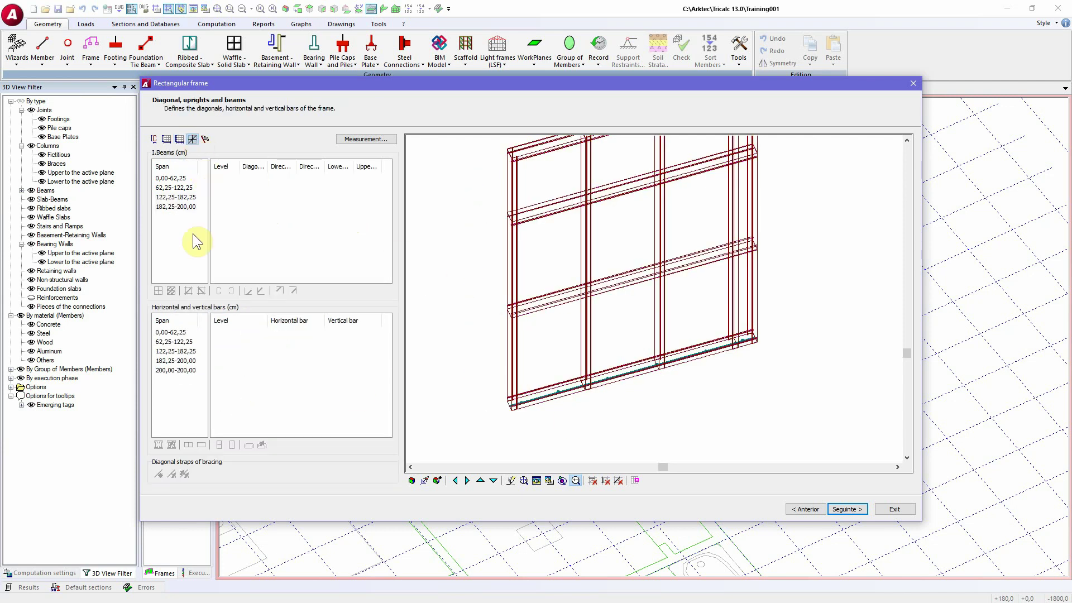
Try adding diagonals to the 122,25-182,25 and 182,25-200,00 spans, and remove them again
drag(193, 233, 168, 167)
click(174, 188)
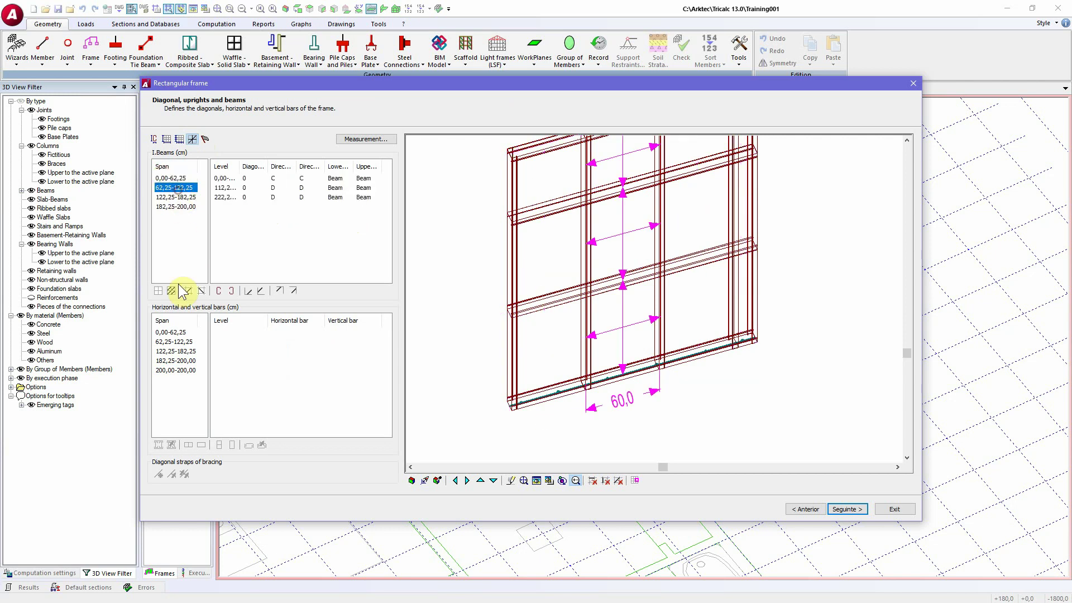
drag(177, 231, 171, 201)
click(171, 292)
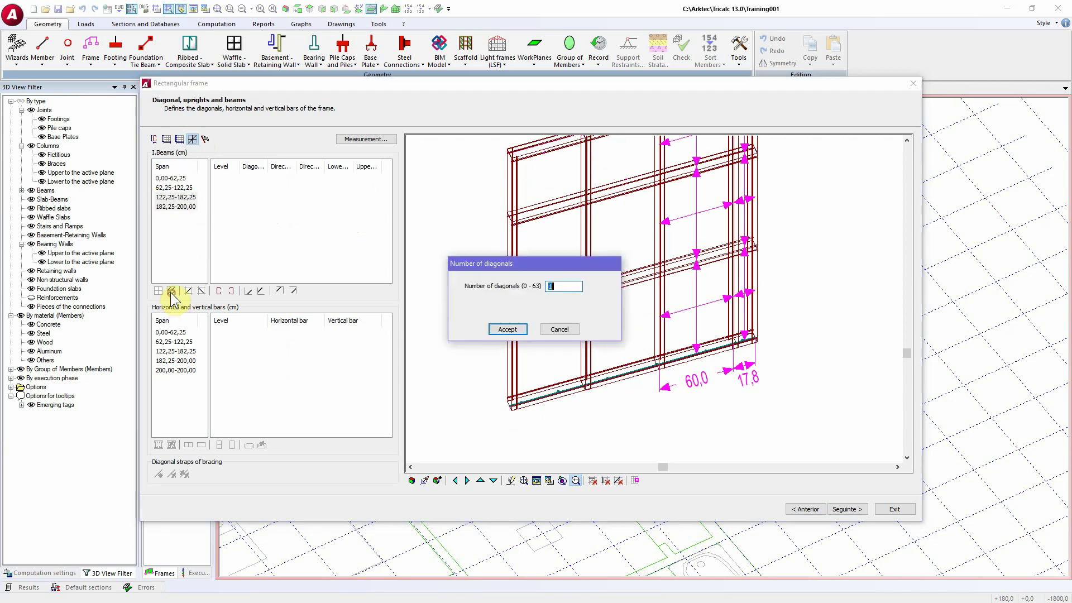
click(514, 329)
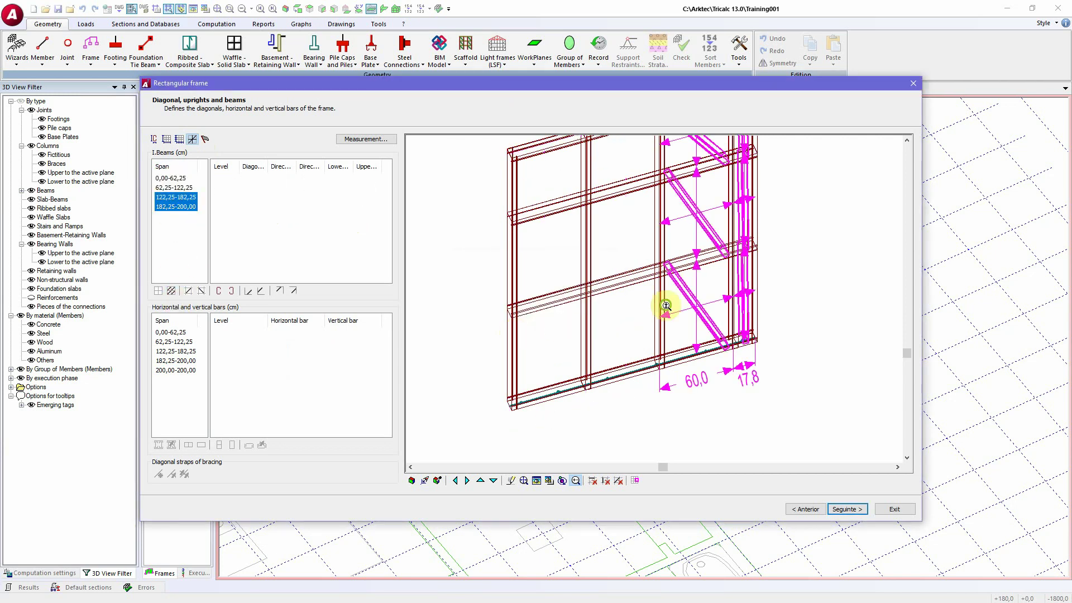
middle_drag(659, 310, 643, 353)
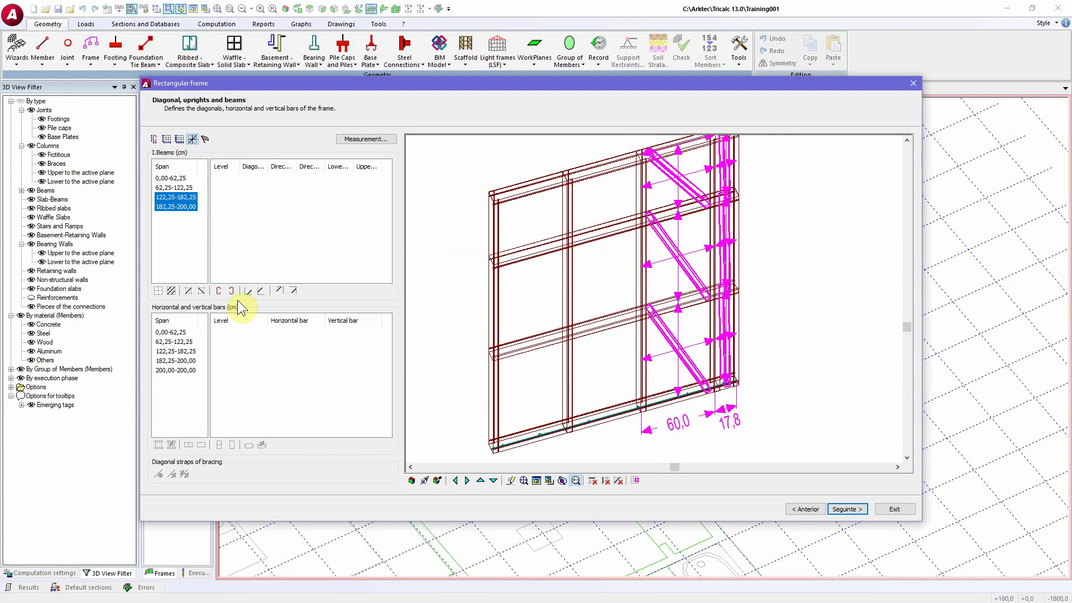
click(156, 290)
Try one diagonal per level in the 0,00-62,25 span with both slope directions, and clear the diagonals from all four spans
click(175, 188)
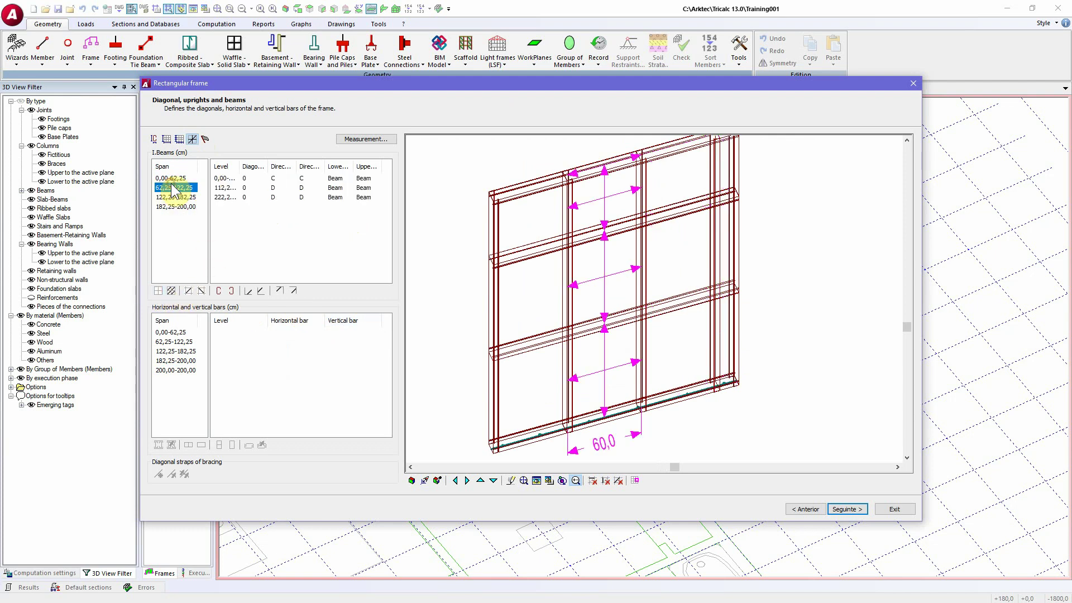
click(171, 178)
click(171, 291)
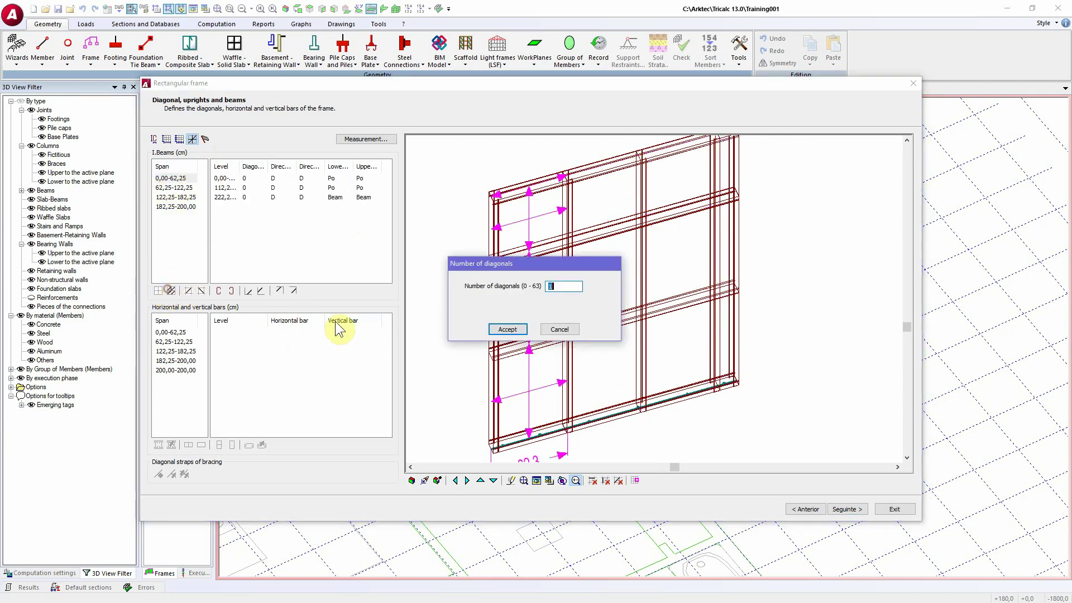
click(509, 329)
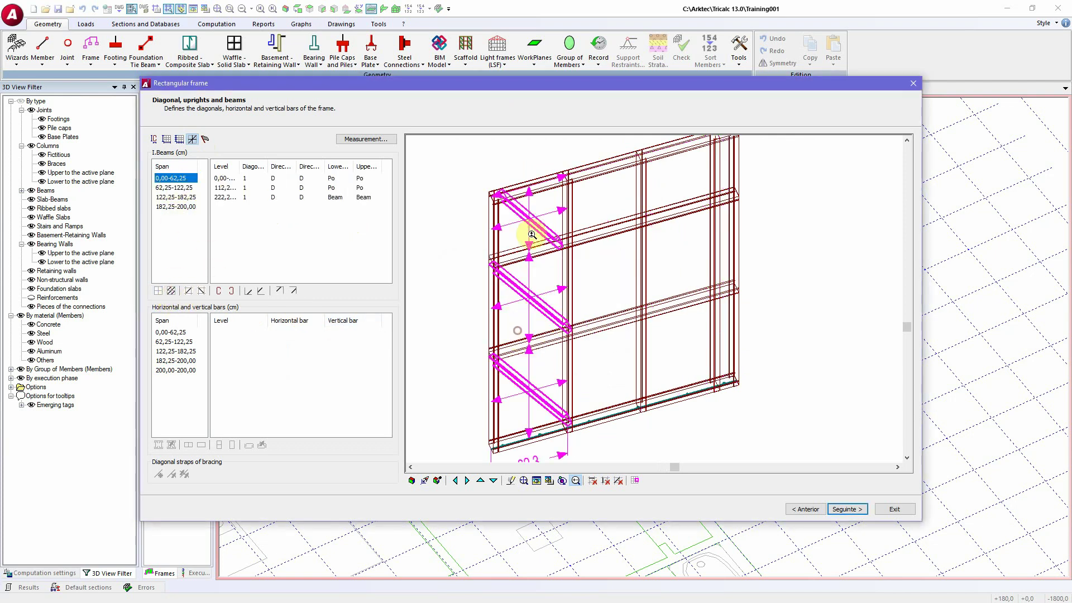
click(189, 290)
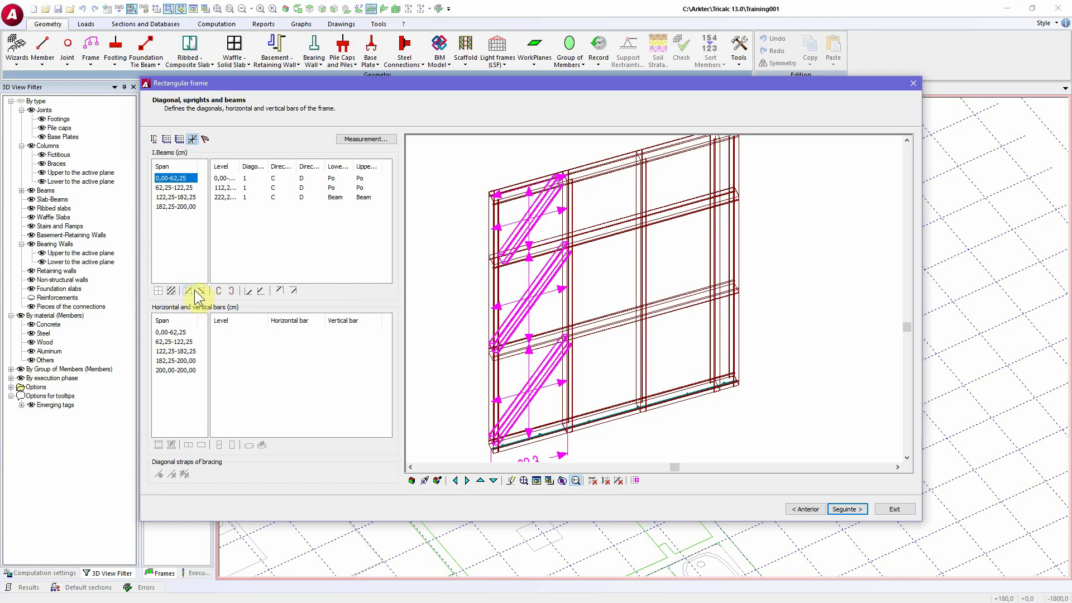
click(201, 290)
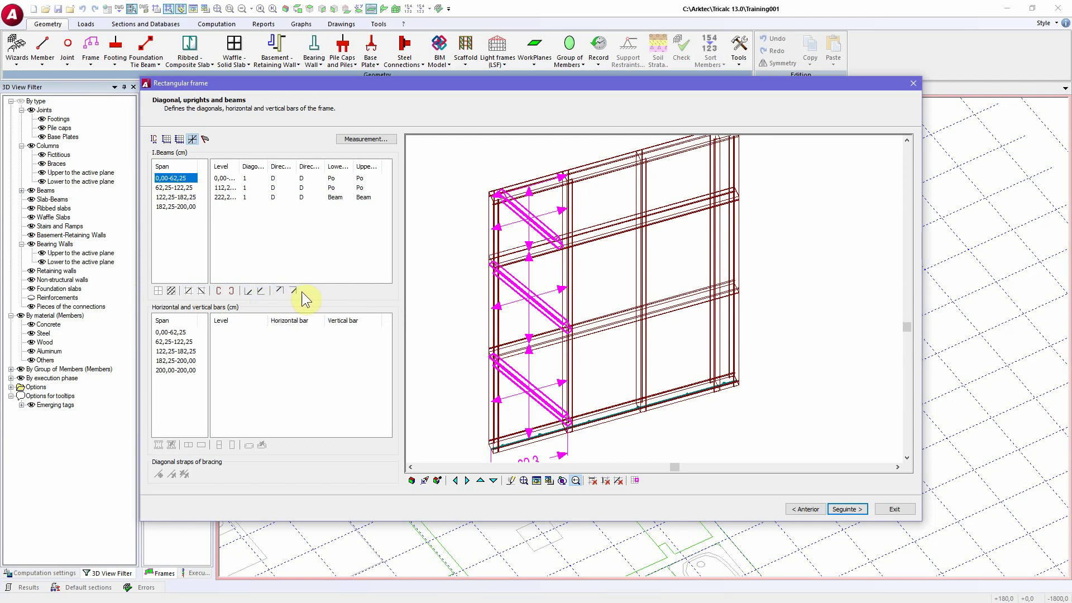
drag(173, 230, 159, 178)
click(157, 292)
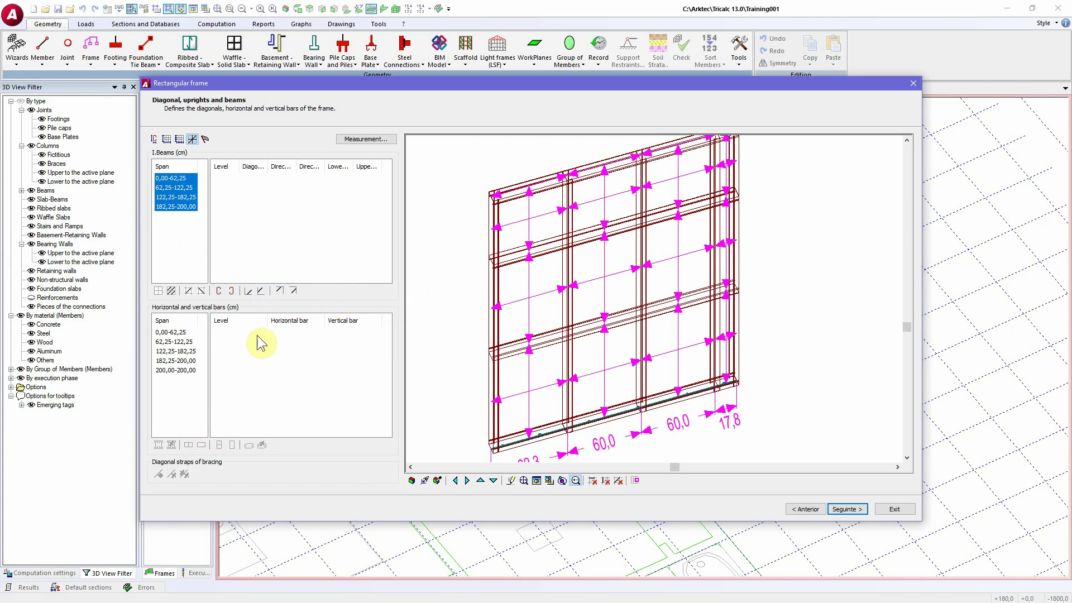
Examine the horizontal and vertical bars of all five span positions in the preview, and clear the selection
drag(188, 389, 155, 306)
scroll(459, 362, up, 1)
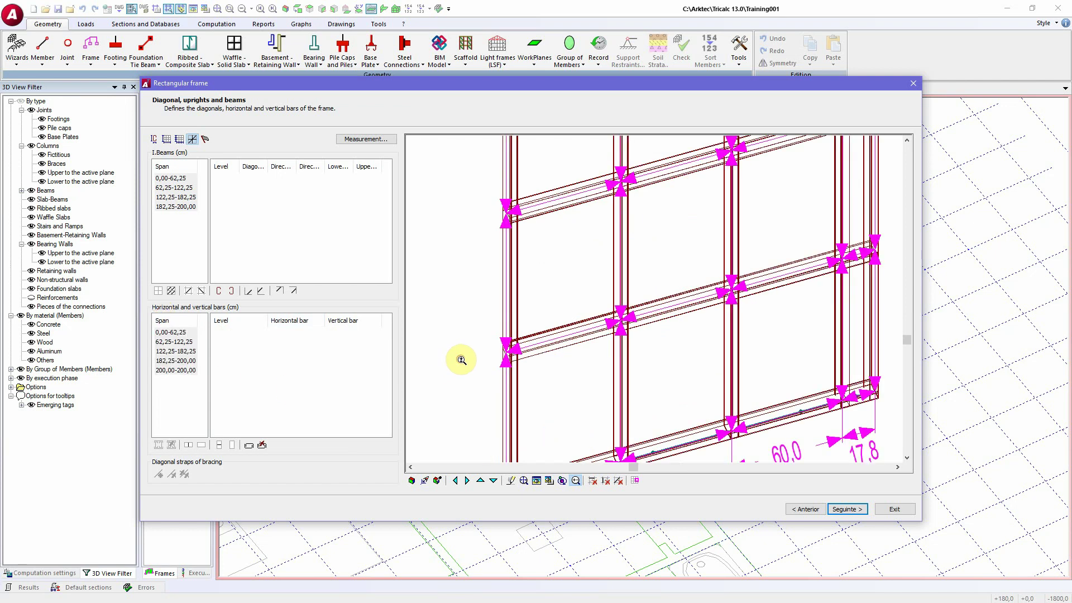
scroll(593, 363, down, 2)
scroll(626, 408, up, 1)
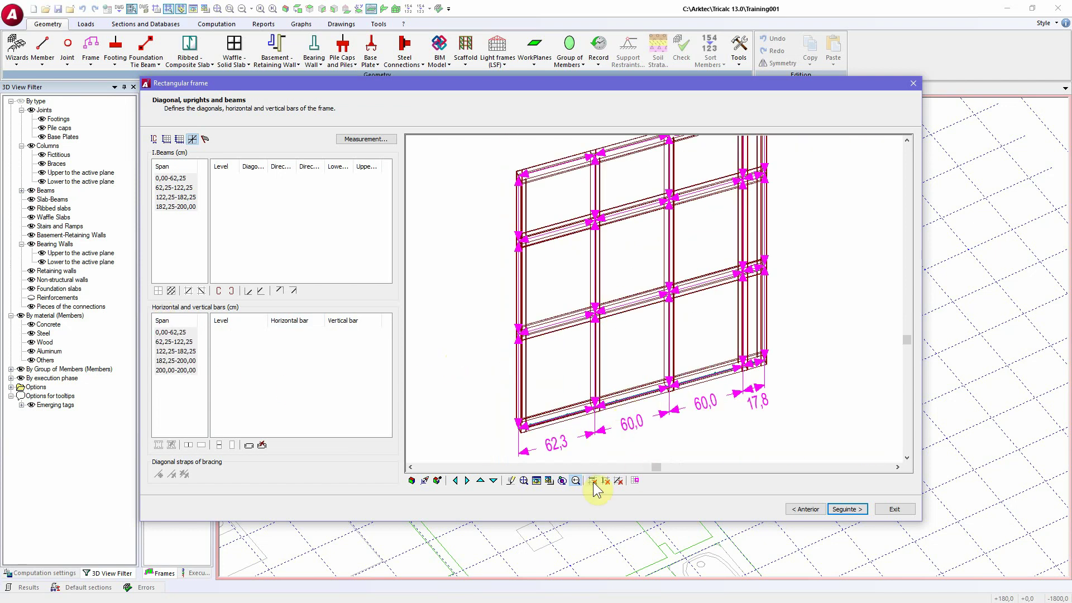
click(198, 391)
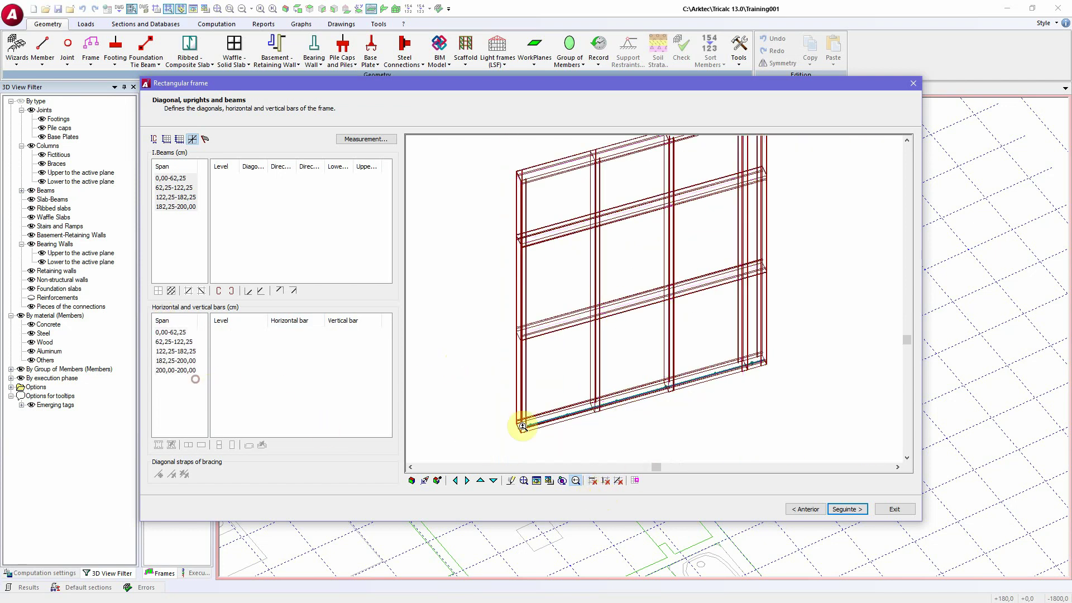
Try deleting the lower intermediate horizontal bars in the two middle spans and the vertical bar between them below the upper horizontal bar
click(597, 483)
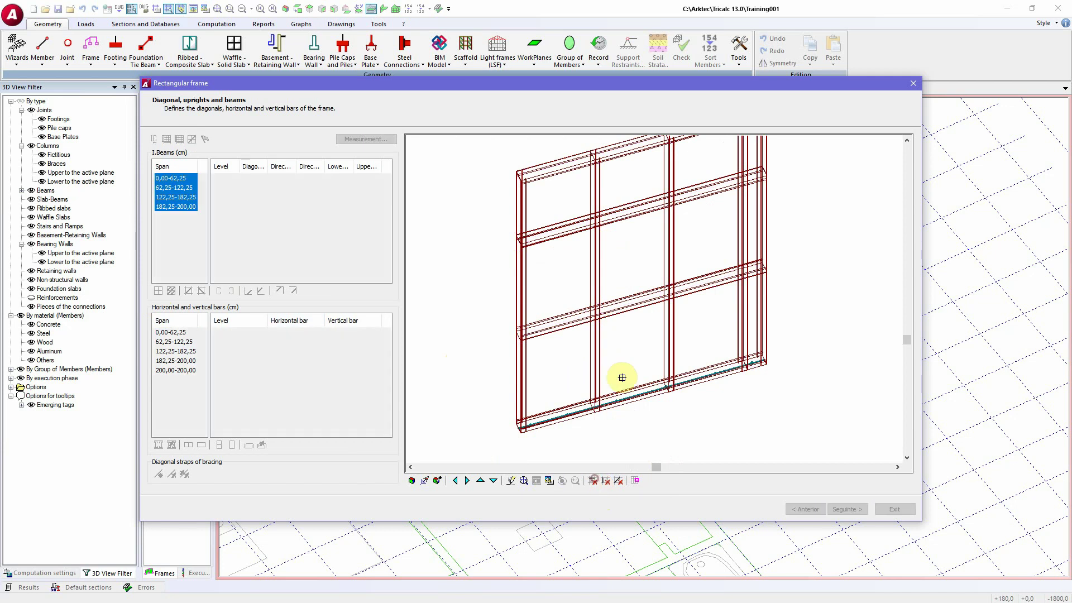
click(628, 302)
click(704, 283)
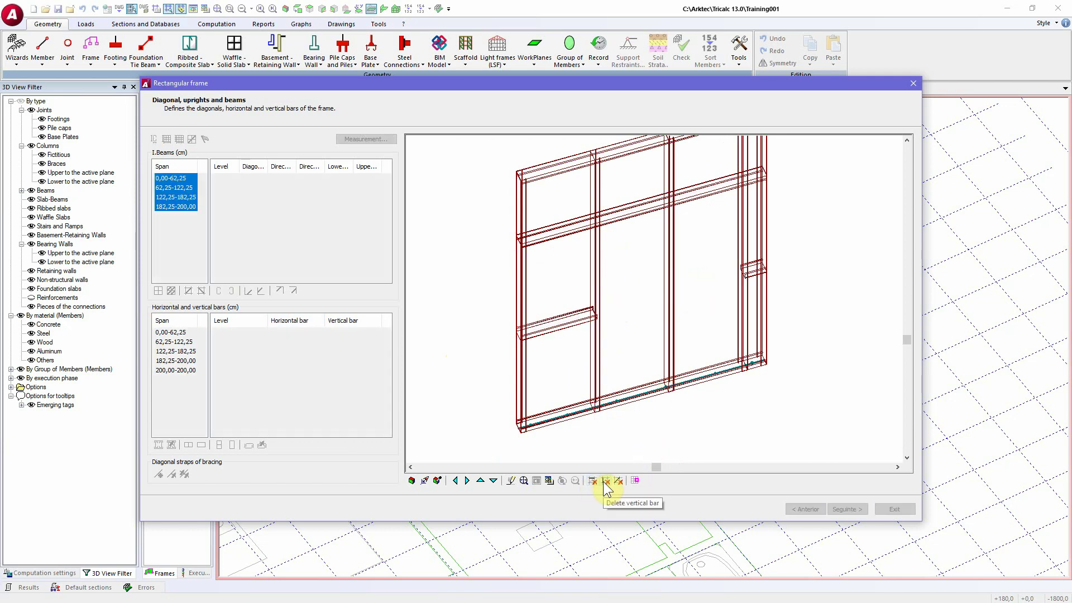
right_click(667, 252)
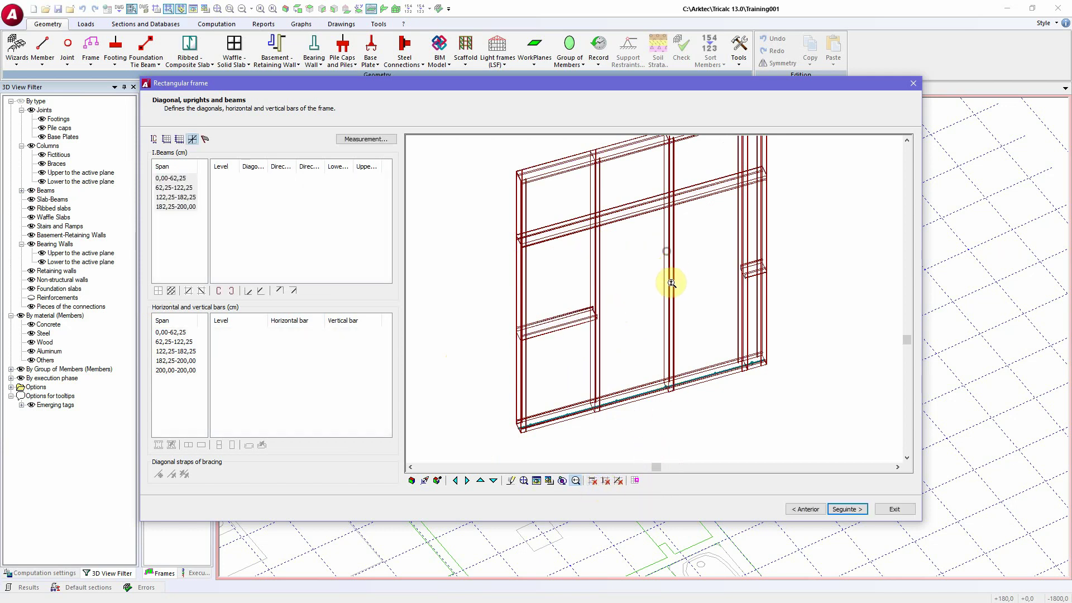
click(616, 480)
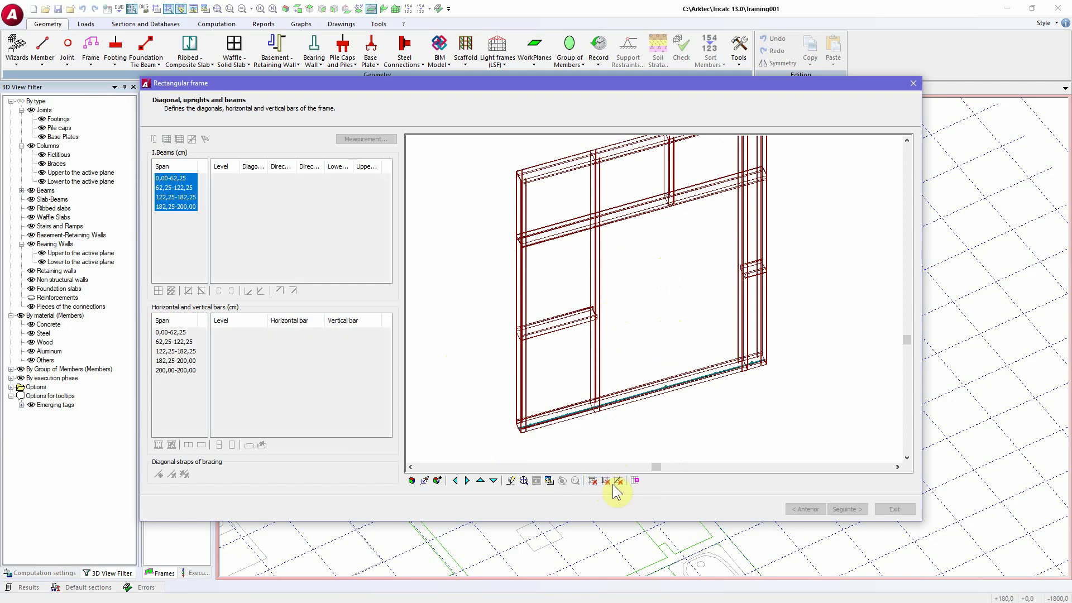
right_click(696, 424)
scroll(601, 251, down, 4)
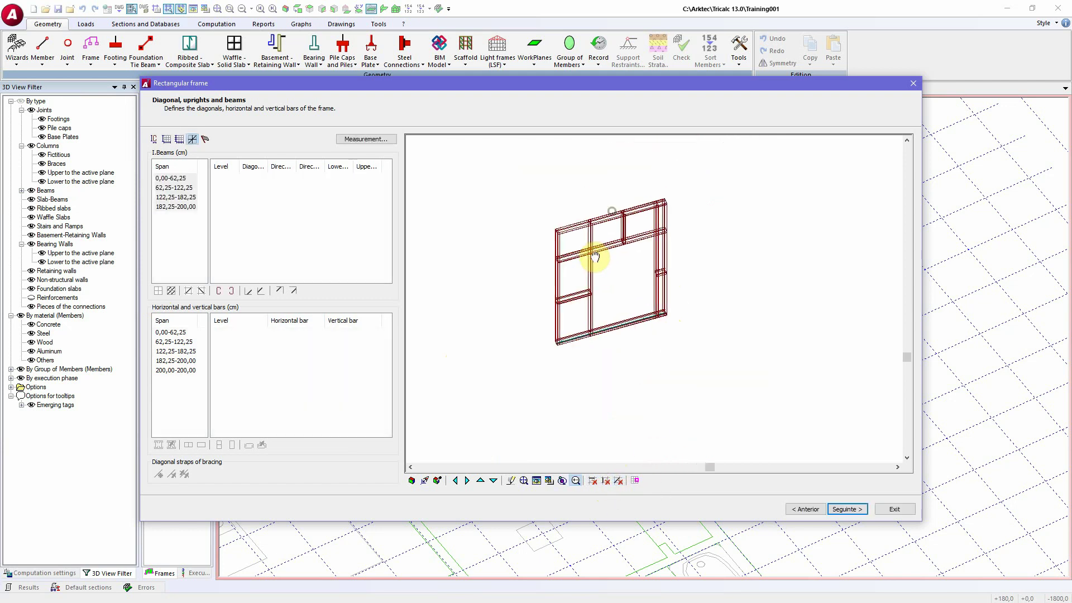
Restore the horizontal and vertical bars of the 122,25-182,25 span at level 112,25-222,25
click(426, 480)
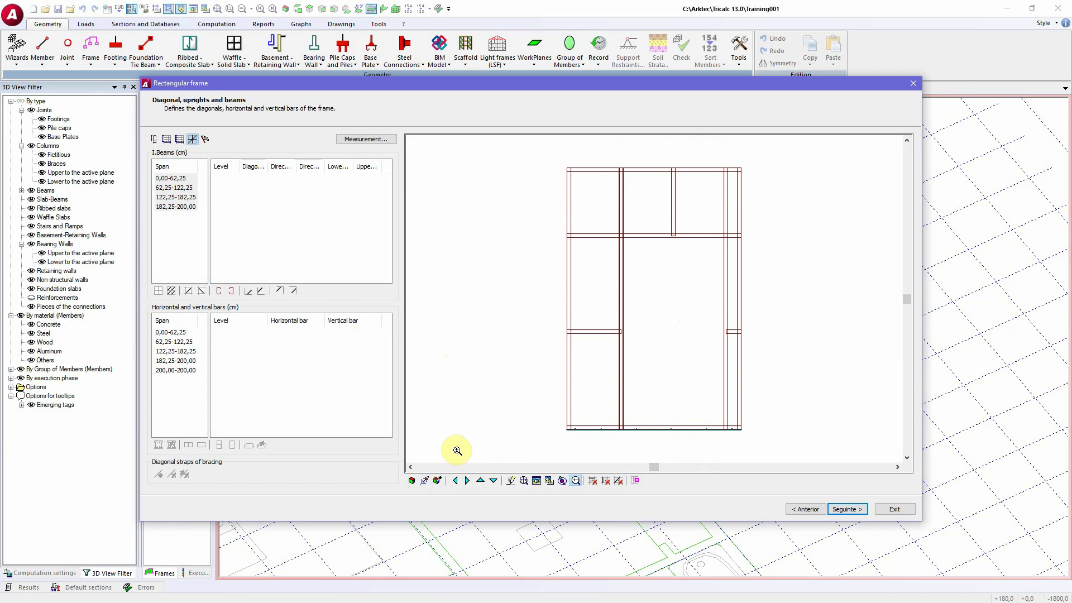
drag(194, 397, 167, 334)
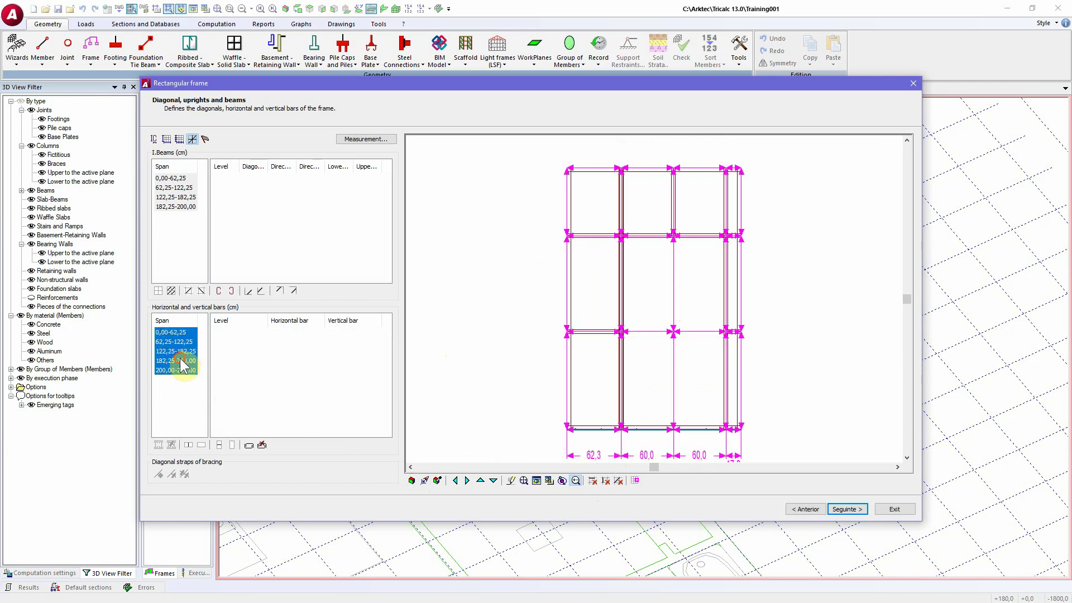
click(182, 361)
click(175, 351)
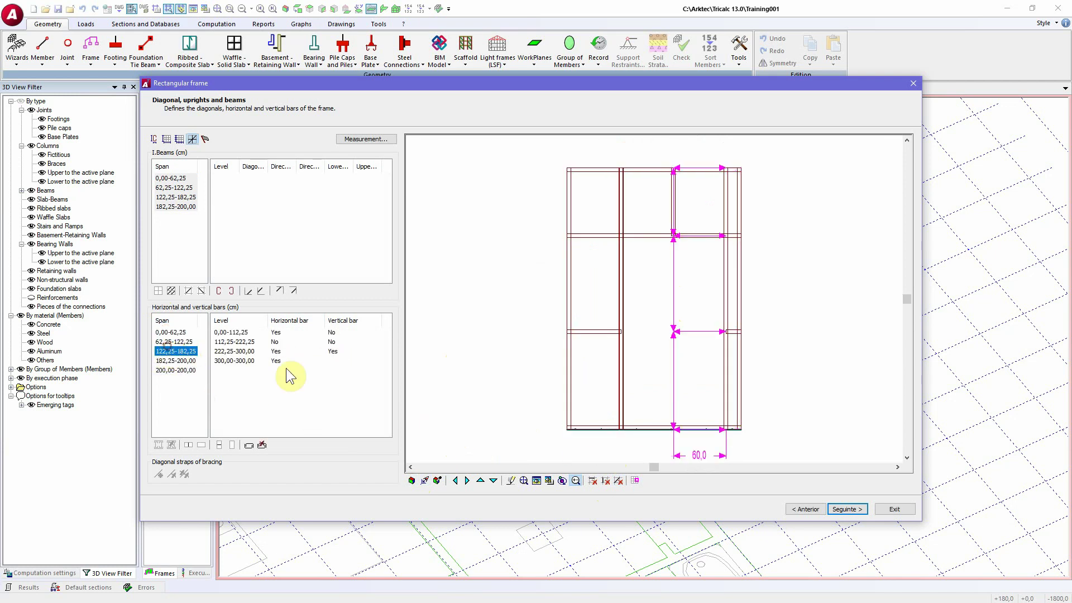
double_click(277, 343)
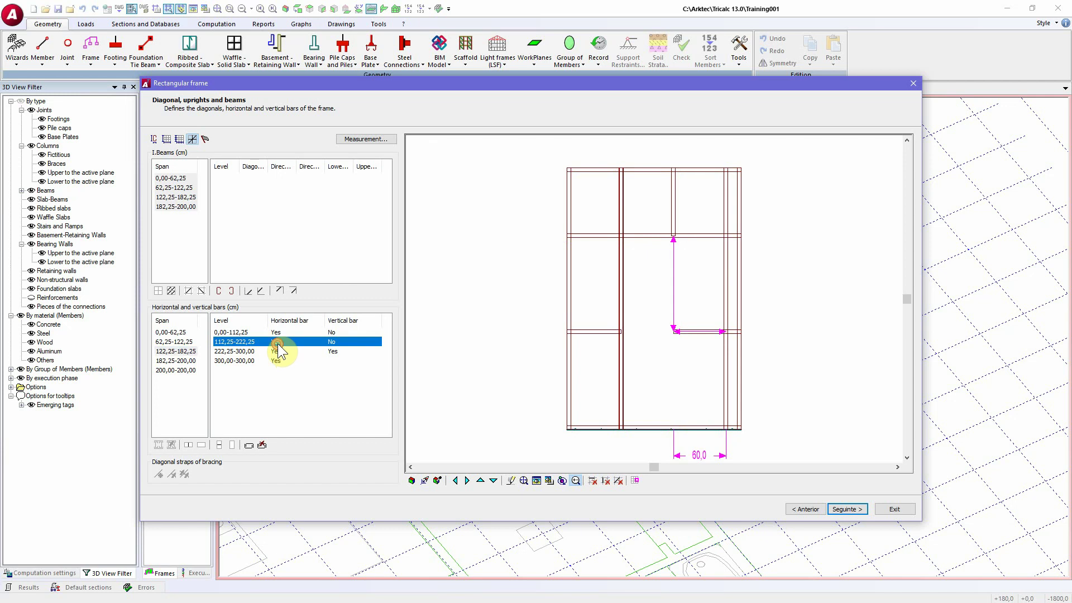
double_click(333, 342)
Restore the remaining deleted horizontal and vertical bars across all spans, and clear the span selections
drag(193, 395, 159, 332)
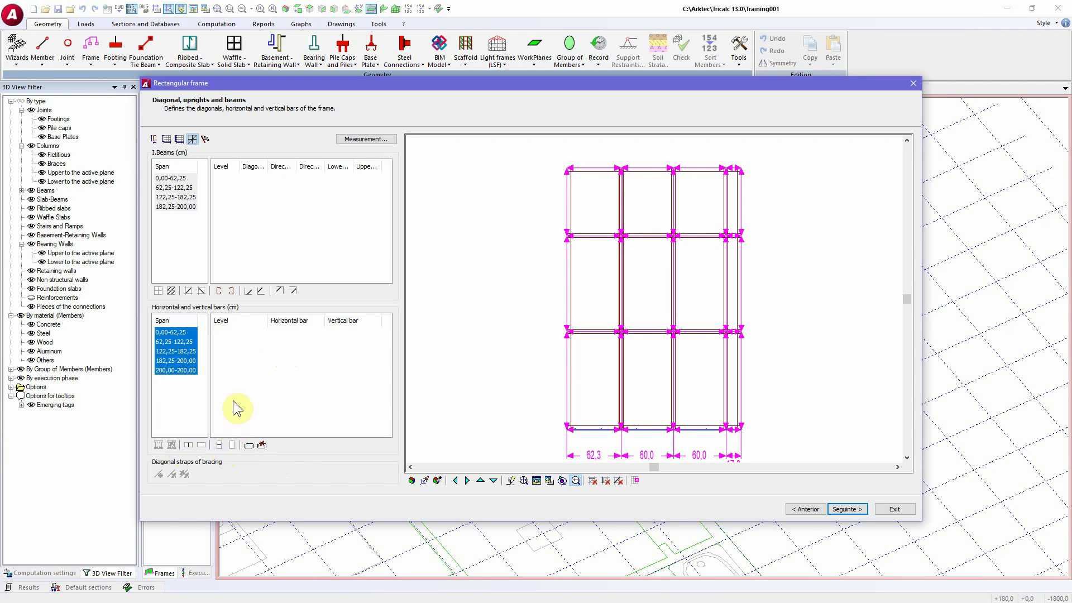
click(170, 392)
click(183, 222)
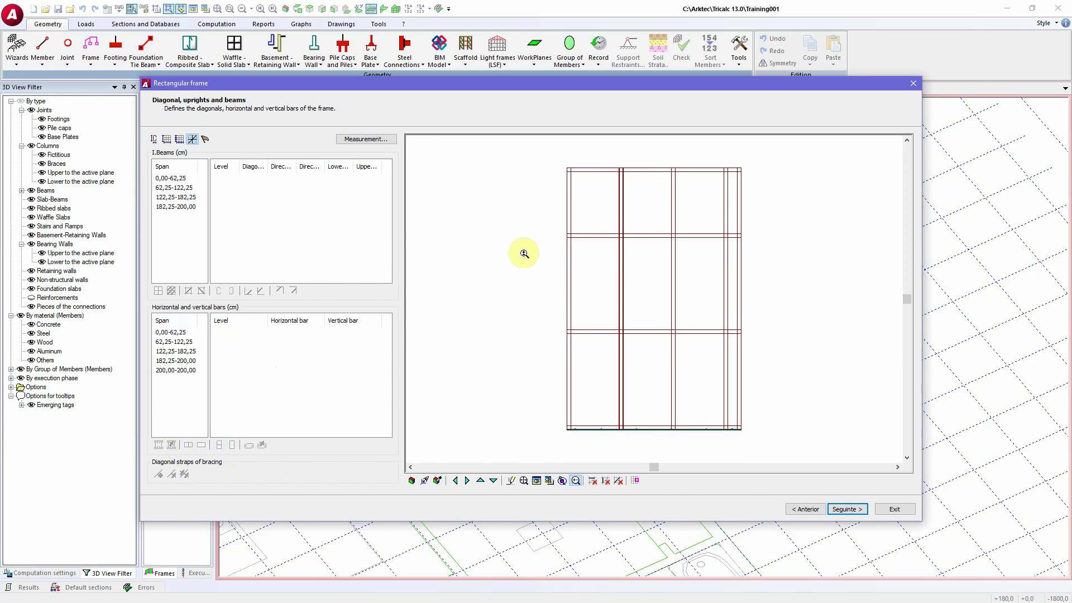
Try placing a box beam on the frame's upper side, using section CF_2C 100.45.1,5
click(153, 139)
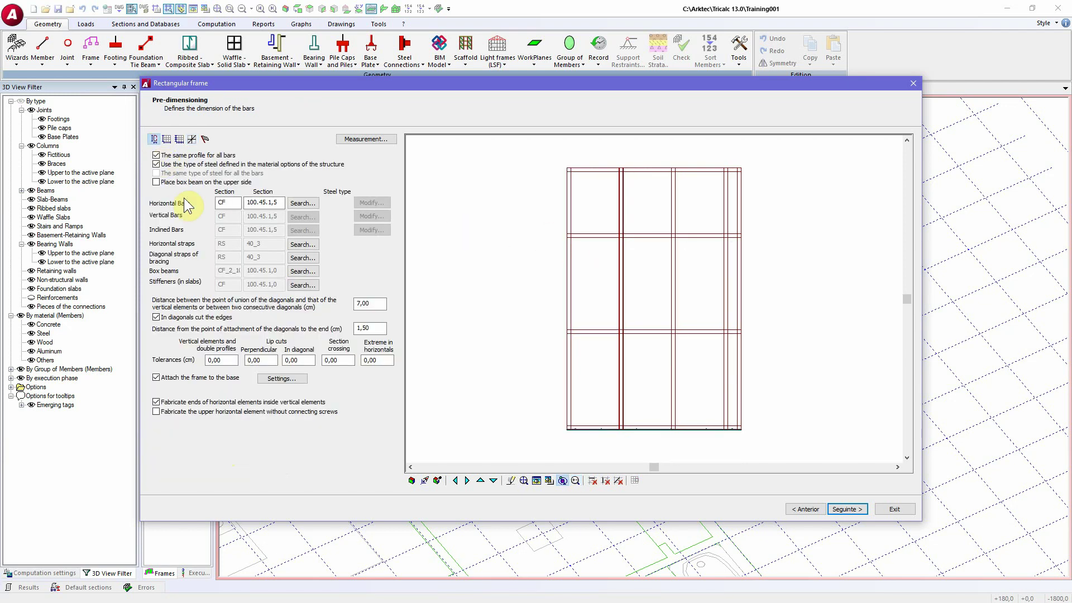
click(178, 184)
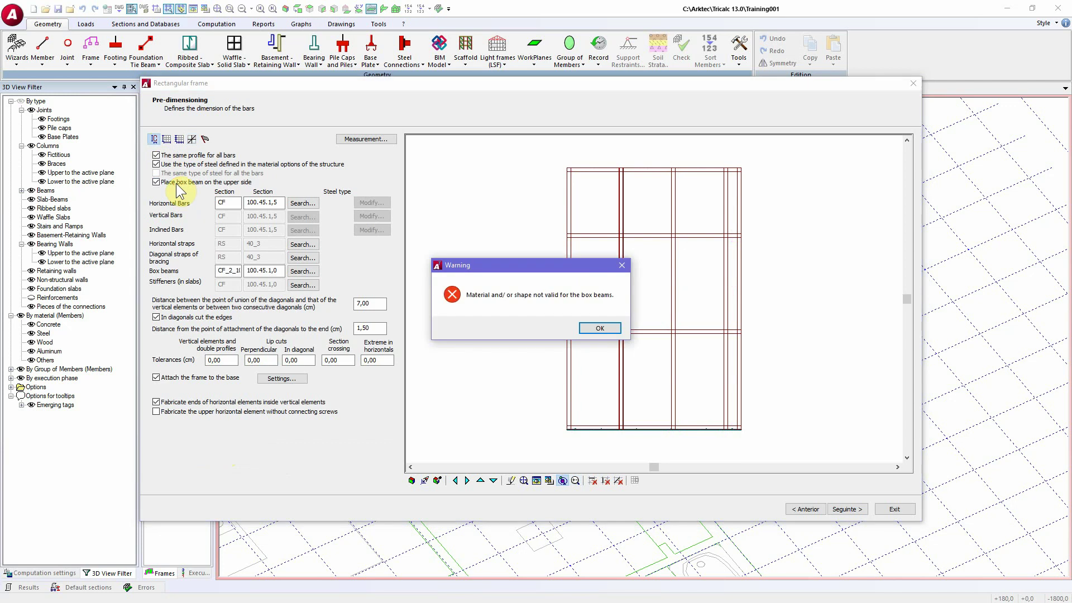
click(598, 327)
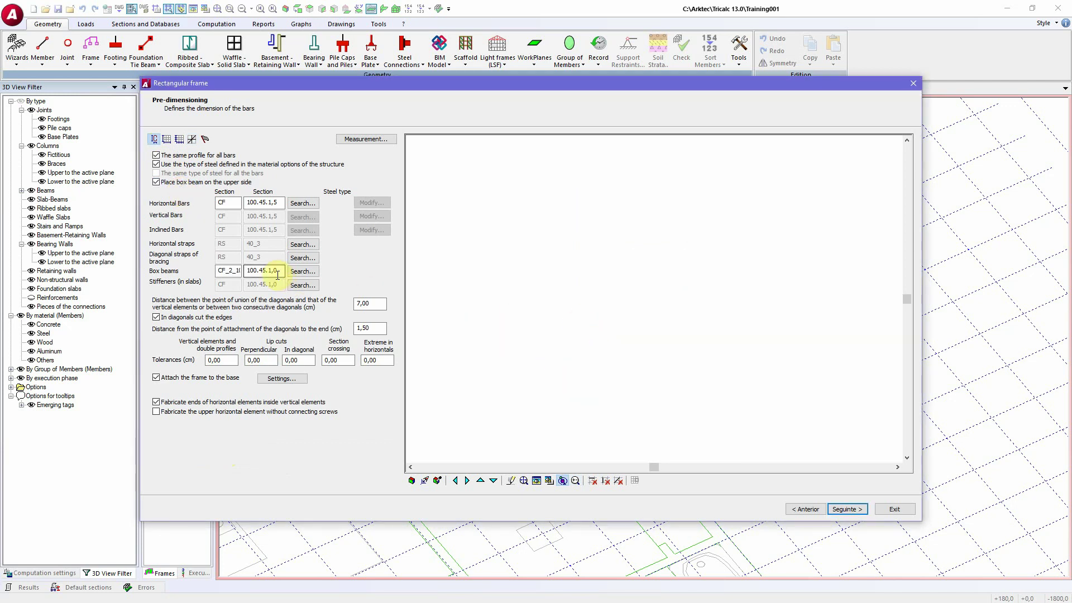
text(5)
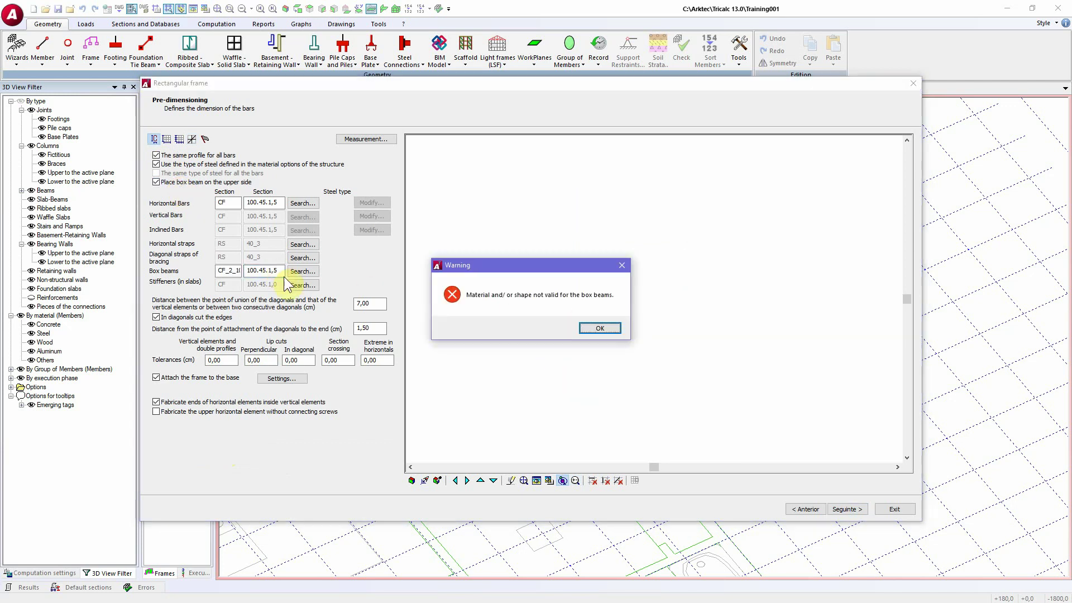
click(592, 327)
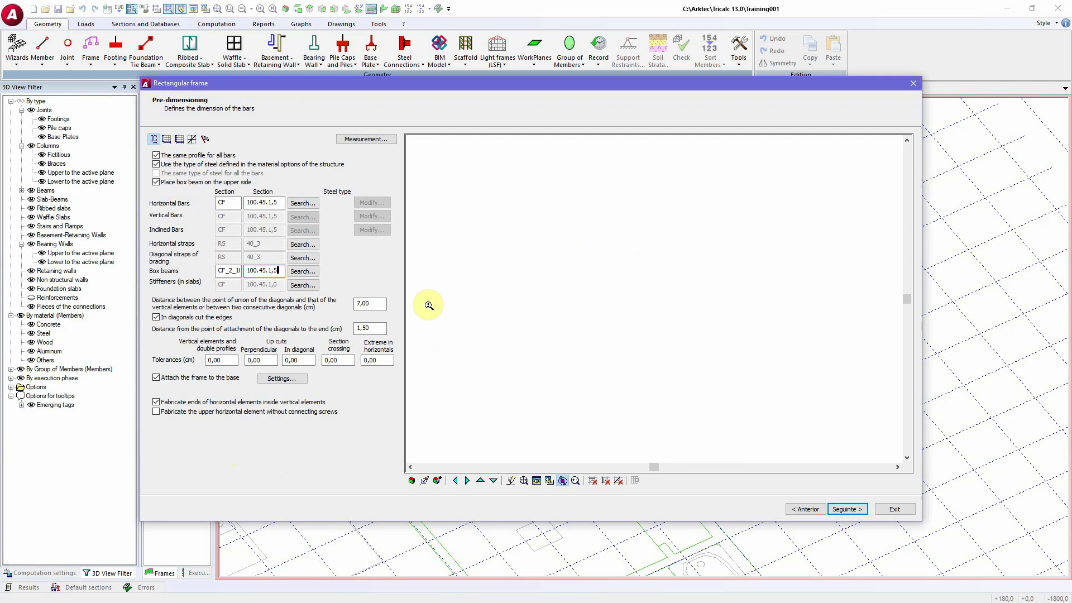
click(309, 273)
click(470, 296)
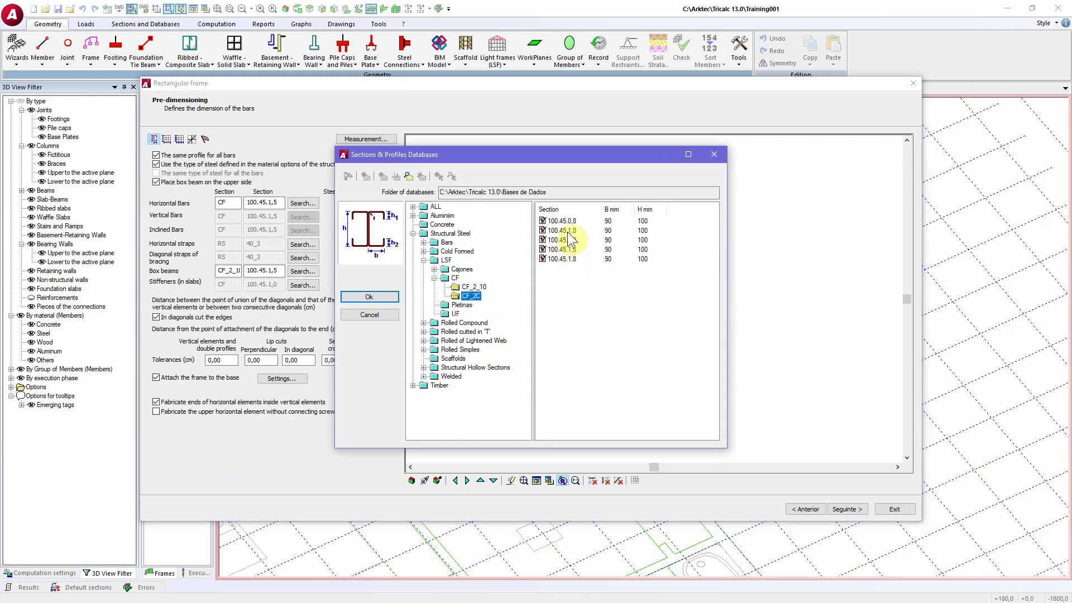
double_click(562, 249)
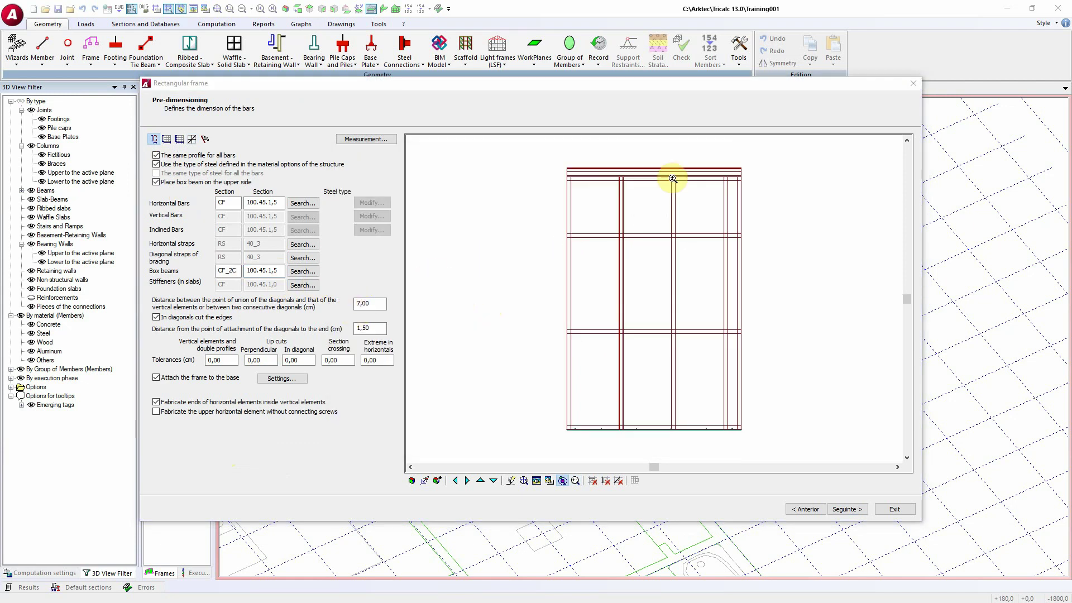
Examine the box beam along the frame's upper edge in a rotated, shaded 3D preview, and restore the front view
scroll(612, 202, up, 2)
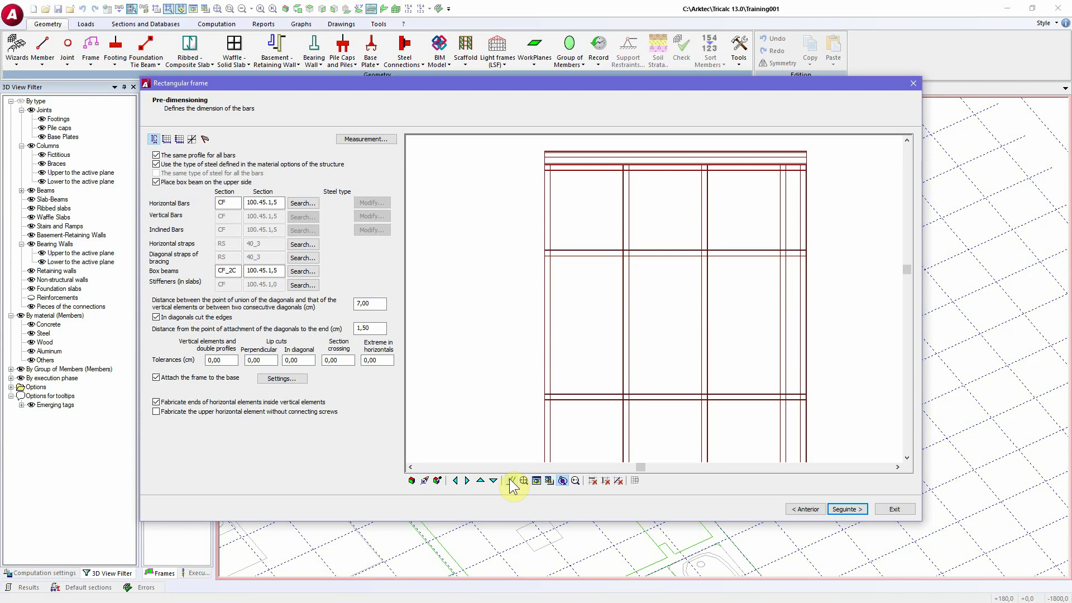
click(467, 480)
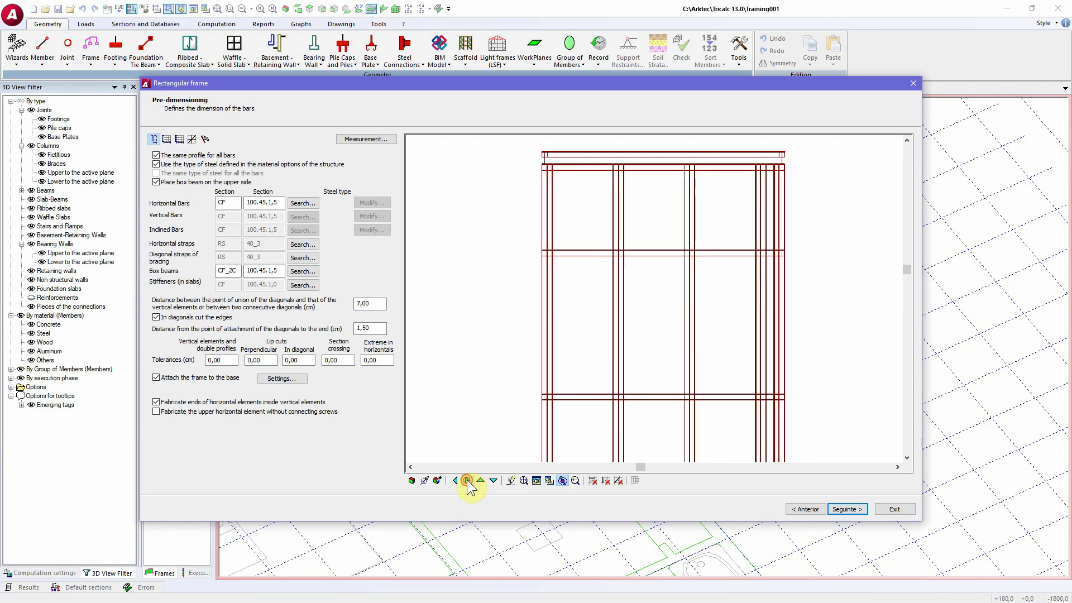
click(493, 481)
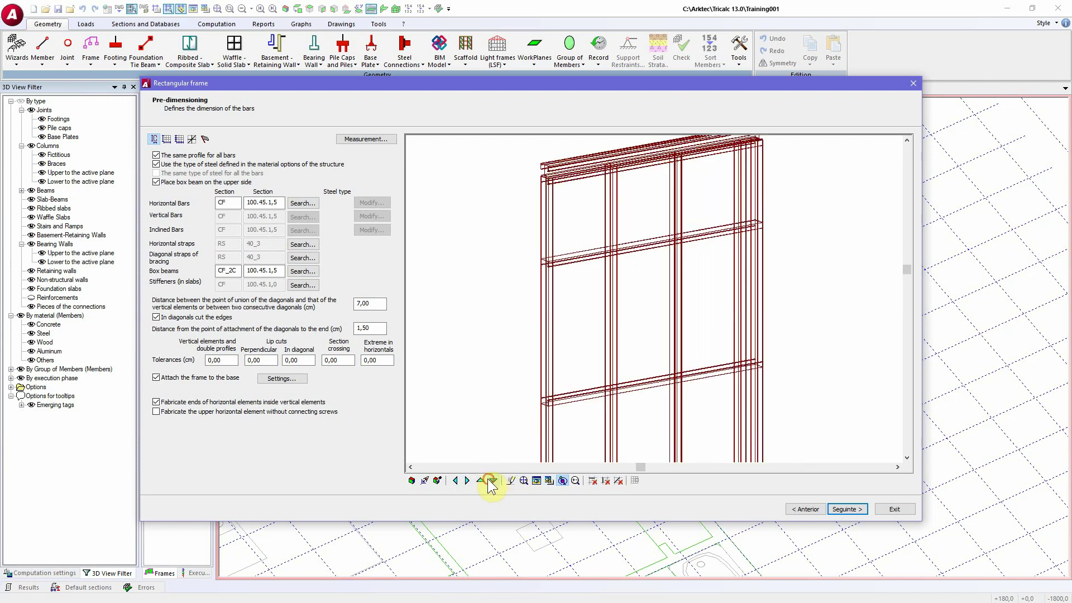
click(481, 481)
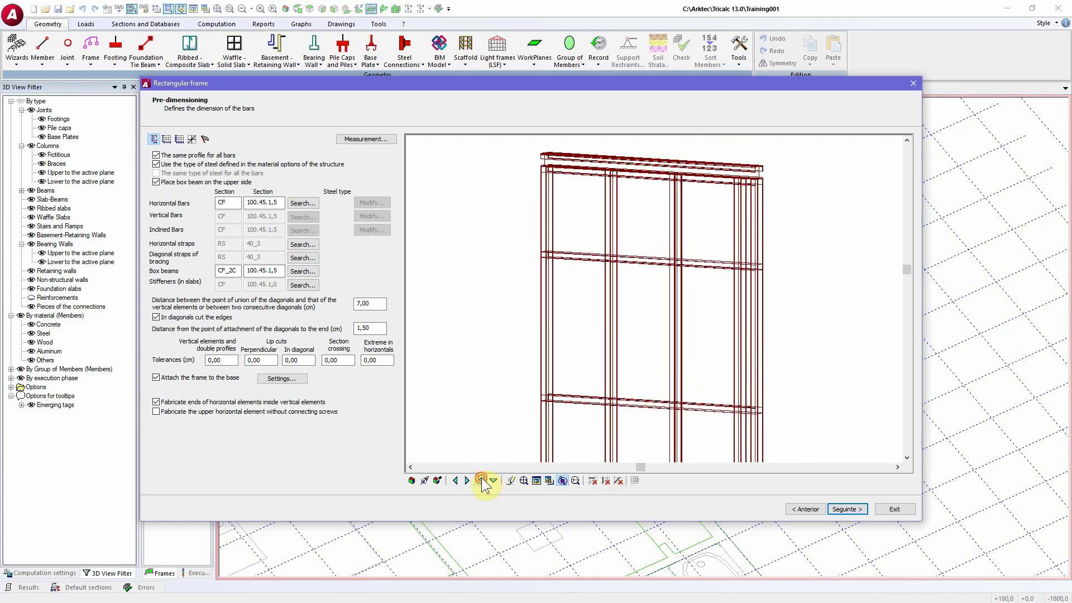
click(542, 481)
scroll(770, 238, up, 2)
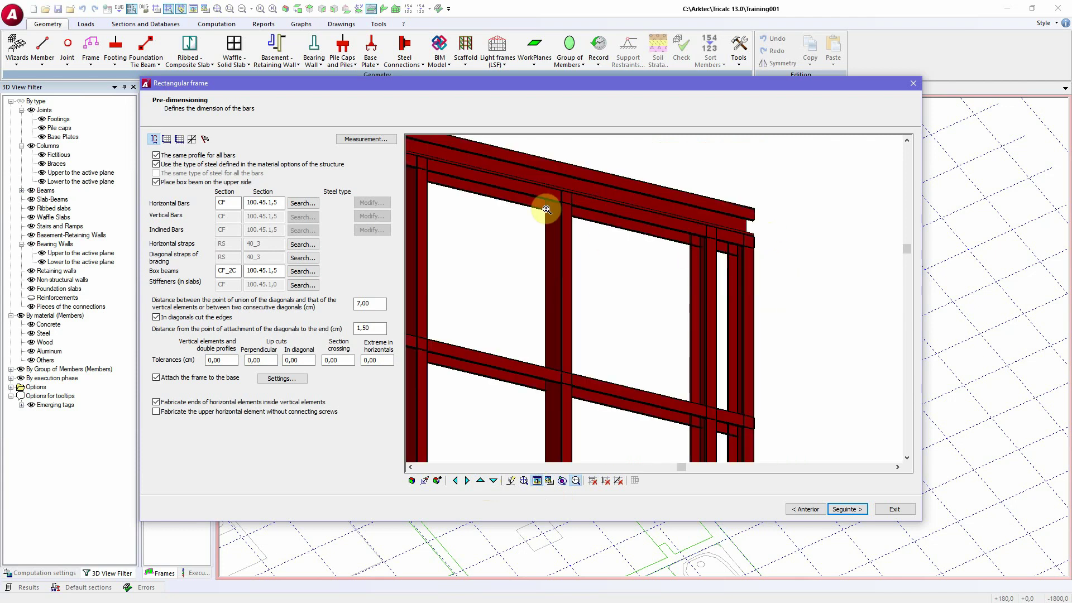
middle_drag(578, 224, 795, 369)
scroll(468, 243, up, 2)
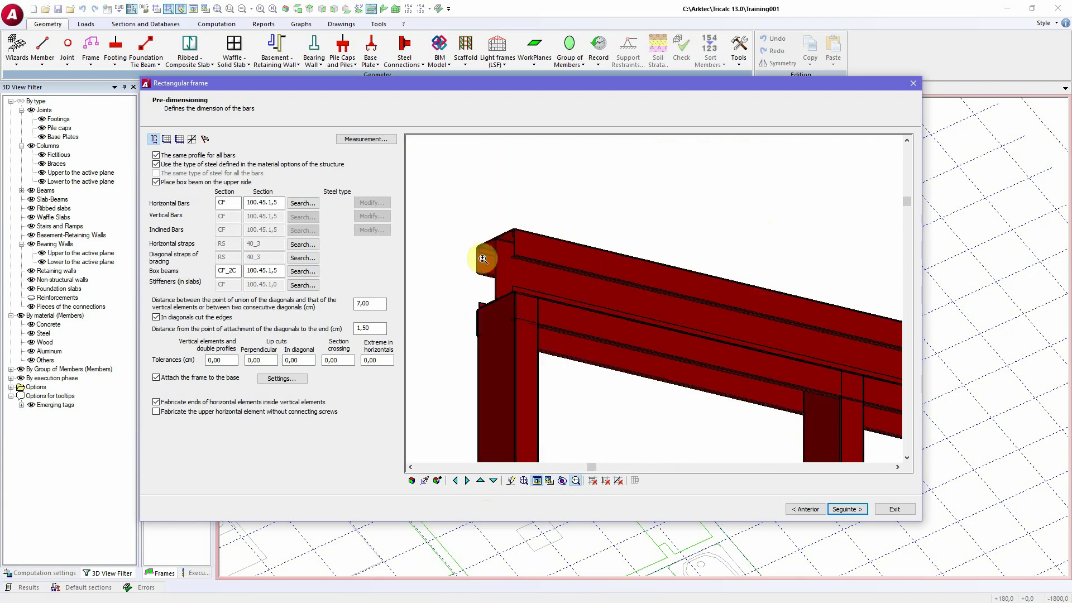
scroll(531, 256, down, 4)
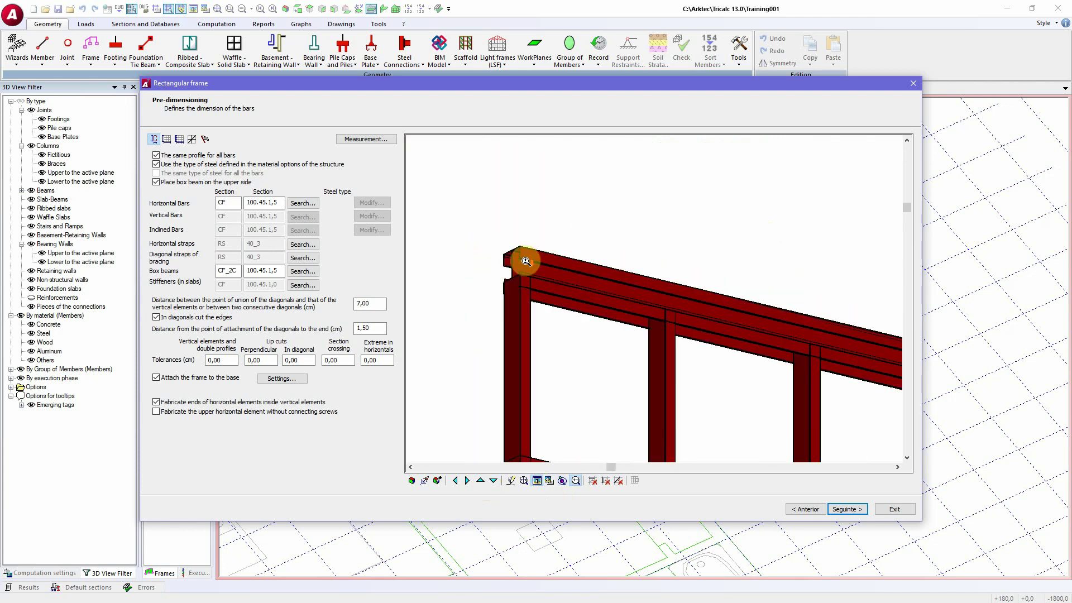
middle_drag(614, 308, 586, 222)
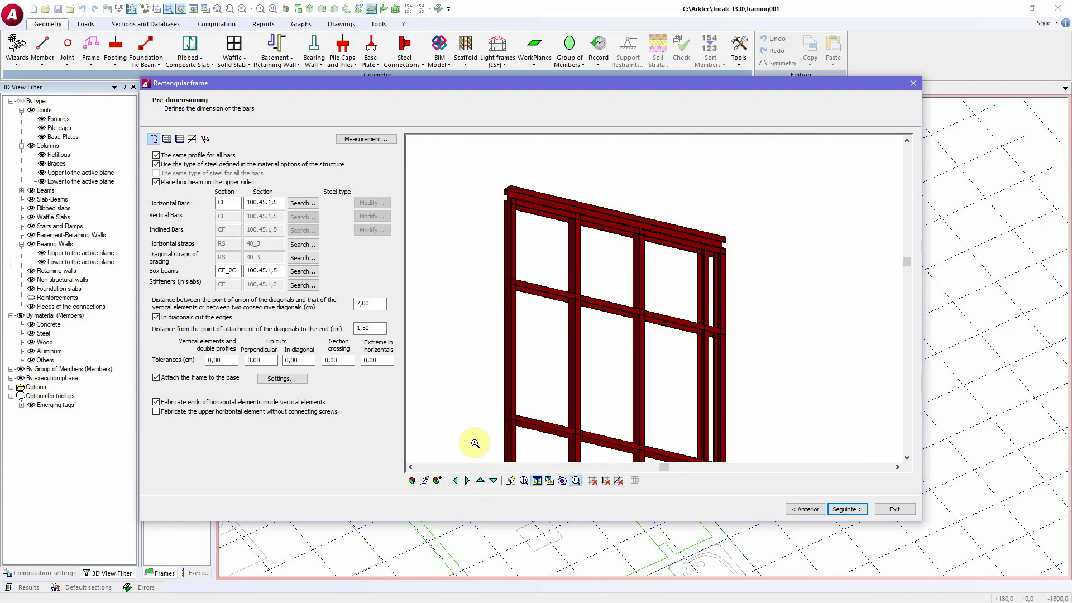
click(412, 480)
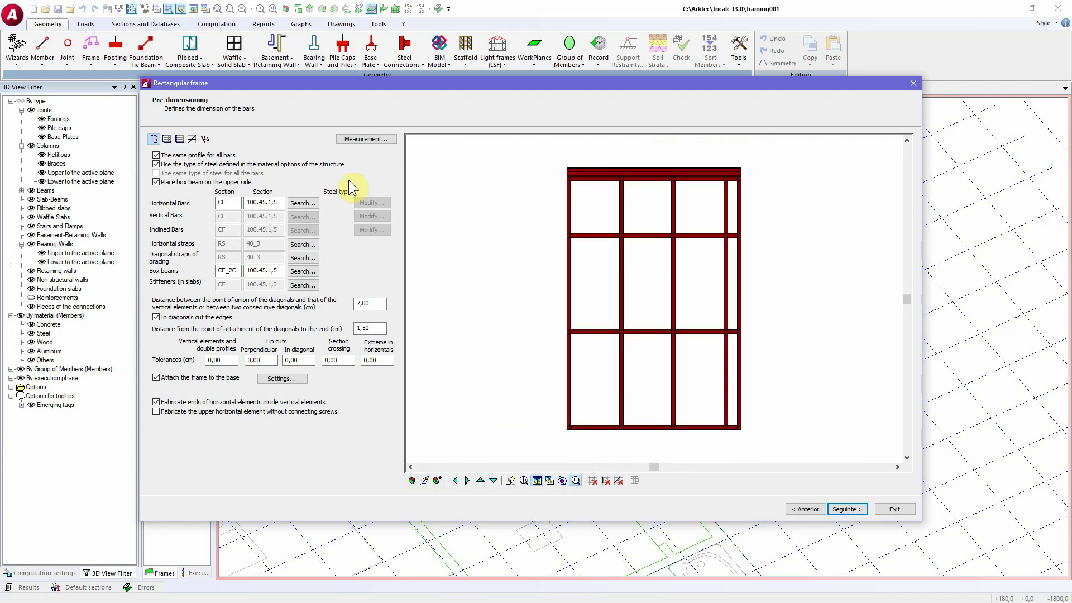
Remove the box beam from the 182,25-200,00, 200,00-200,00 and 0,00-62,25 spans, and clear the span selection
click(192, 139)
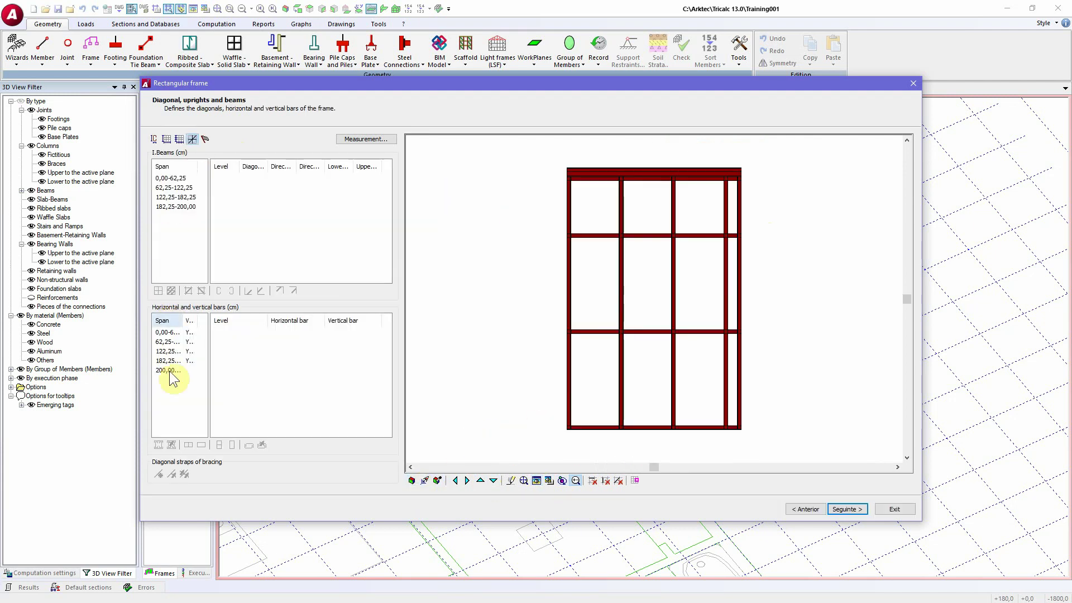
mouse_move(184, 400)
mouse_down()
mouse_move(172, 343)
mouse_move(168, 364)
mouse_up()
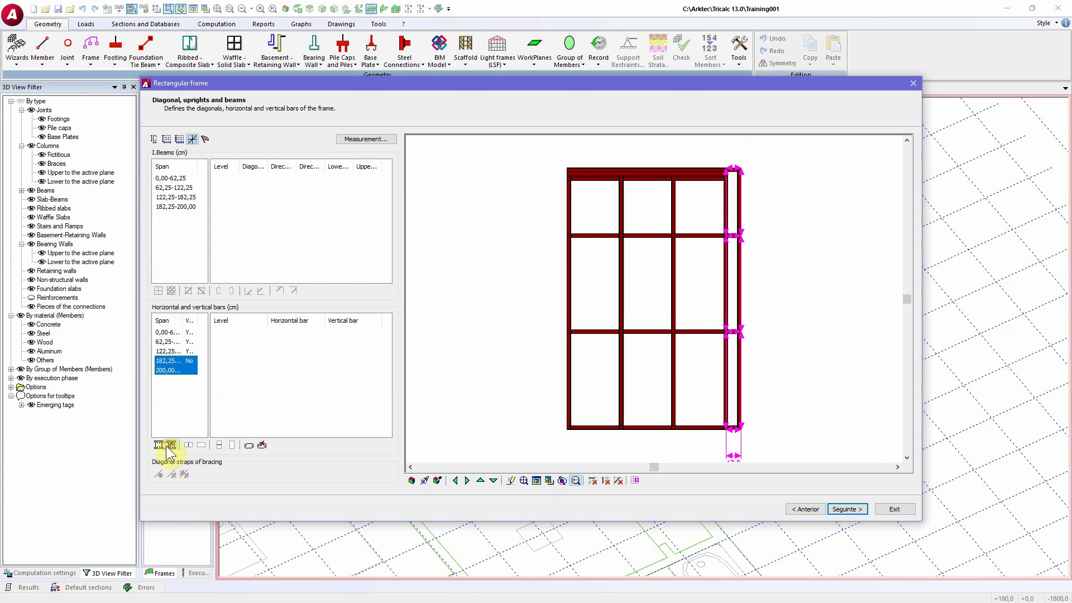
click(180, 332)
click(156, 444)
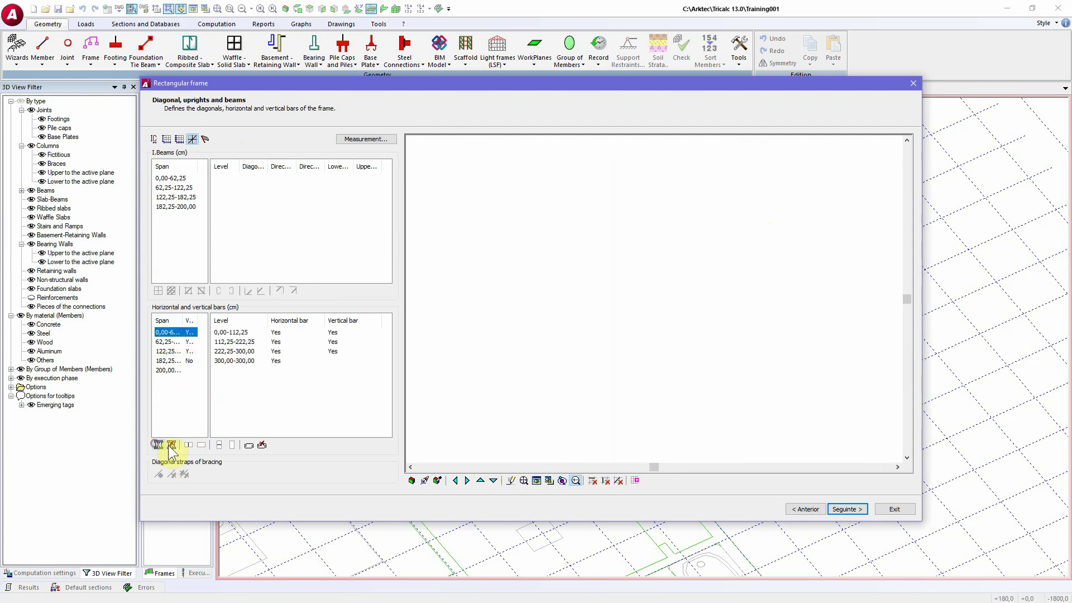
click(171, 445)
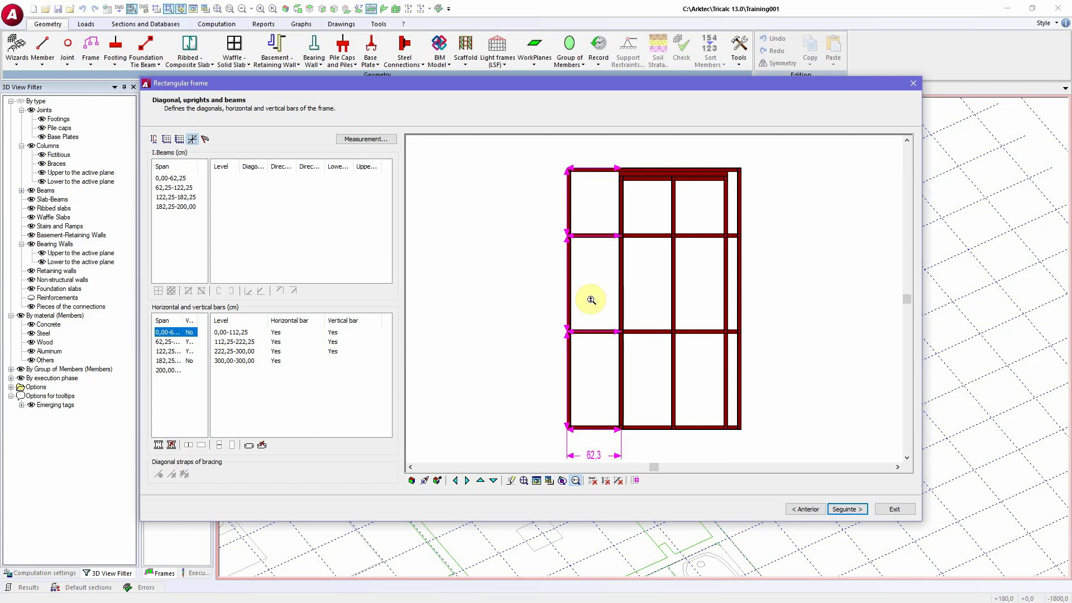
click(812, 273)
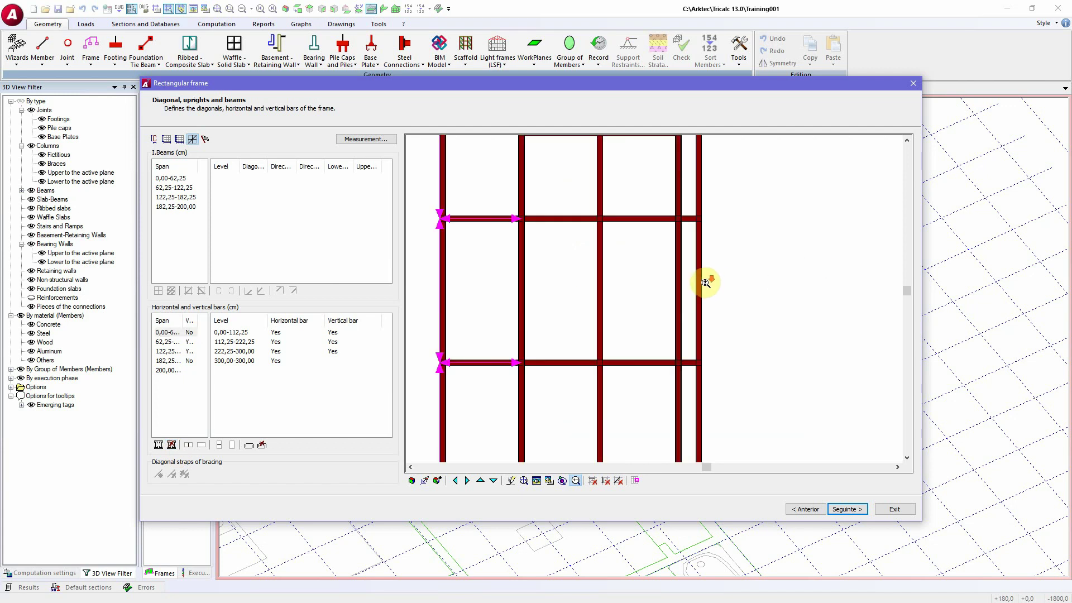
scroll(704, 282, down, 2)
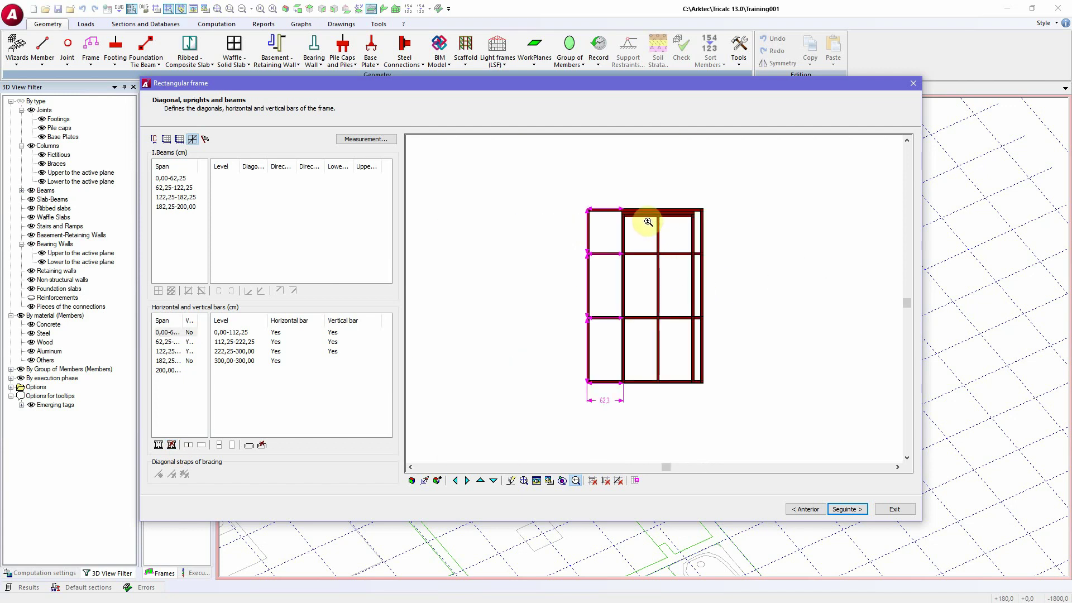
Turn off the box beam on the upper side and return to the diagonals, uprights and beams definition
click(154, 139)
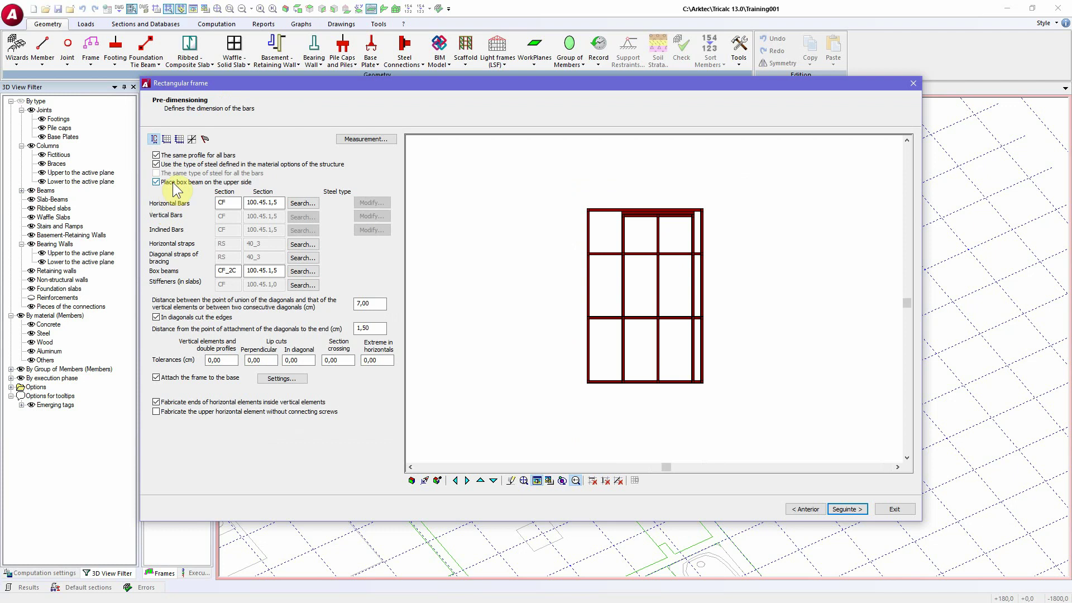
click(173, 184)
click(191, 139)
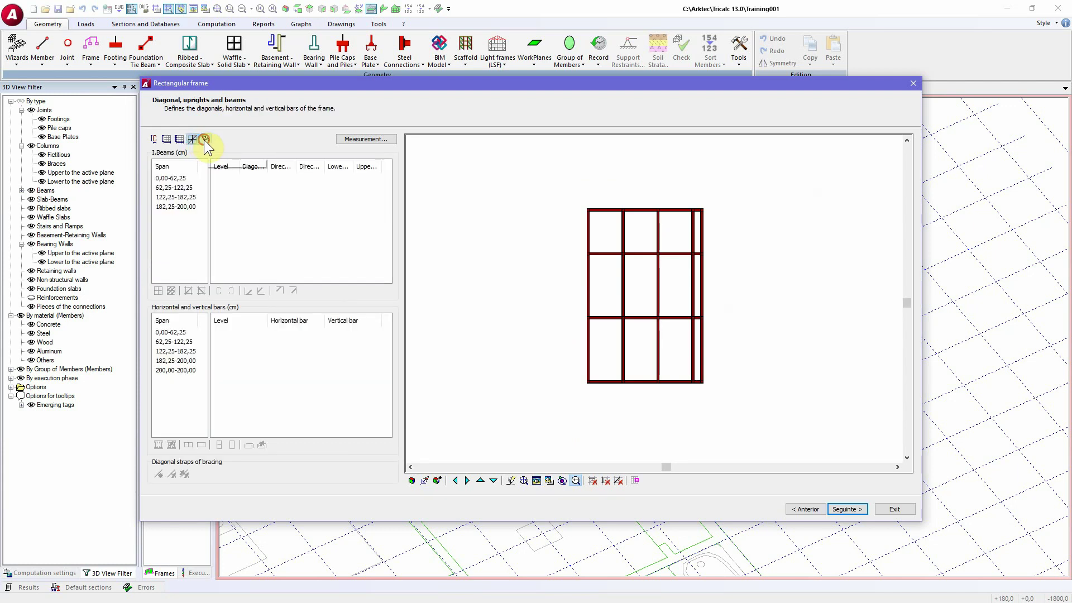
Open the frame's additional options and shorten its name to X
click(204, 139)
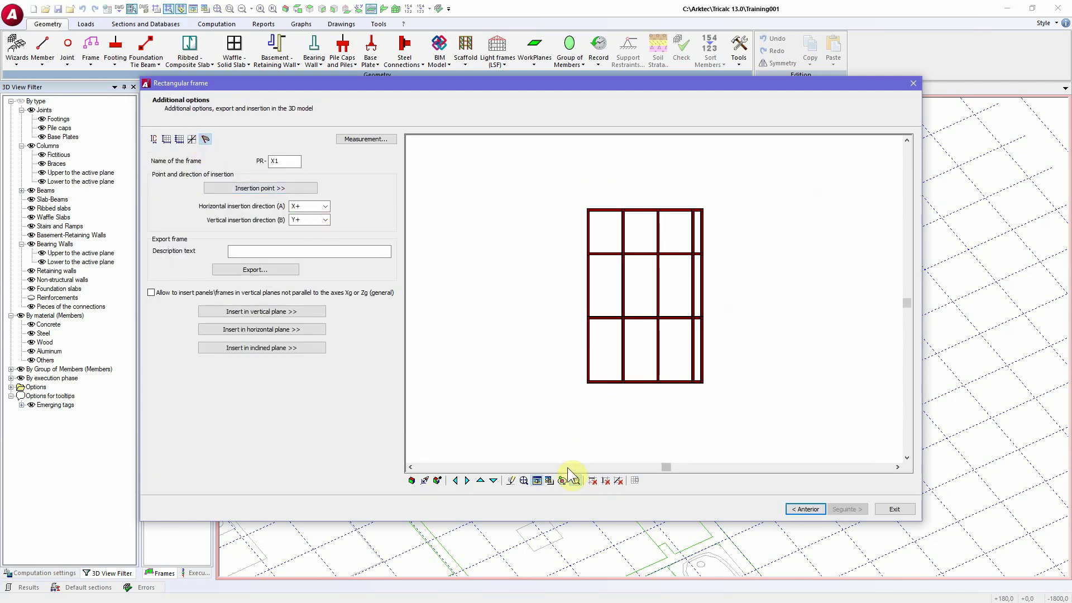
key(BackSpace)
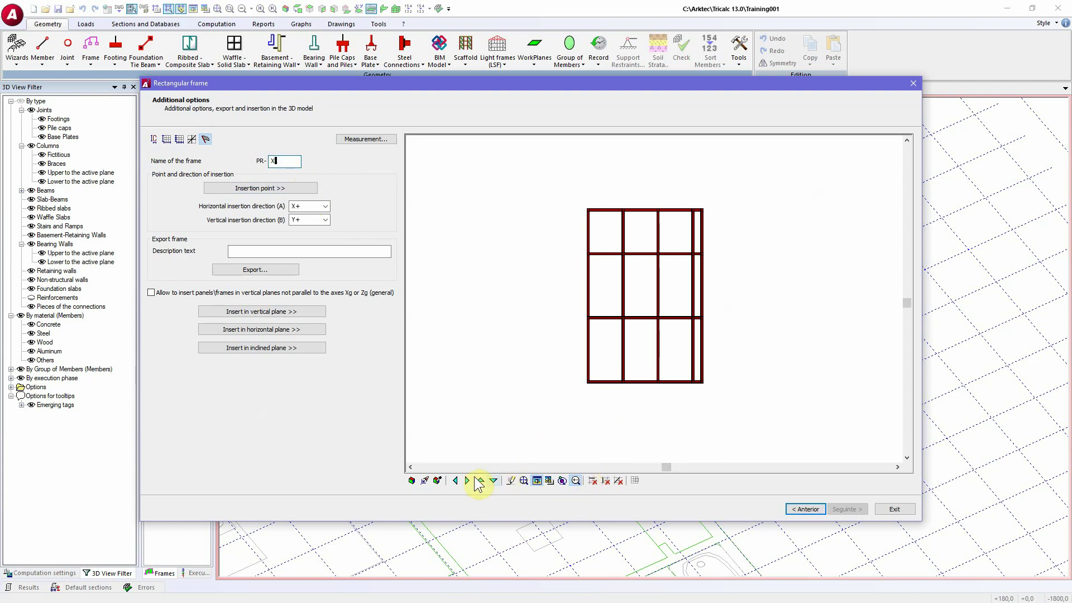
click(257, 193)
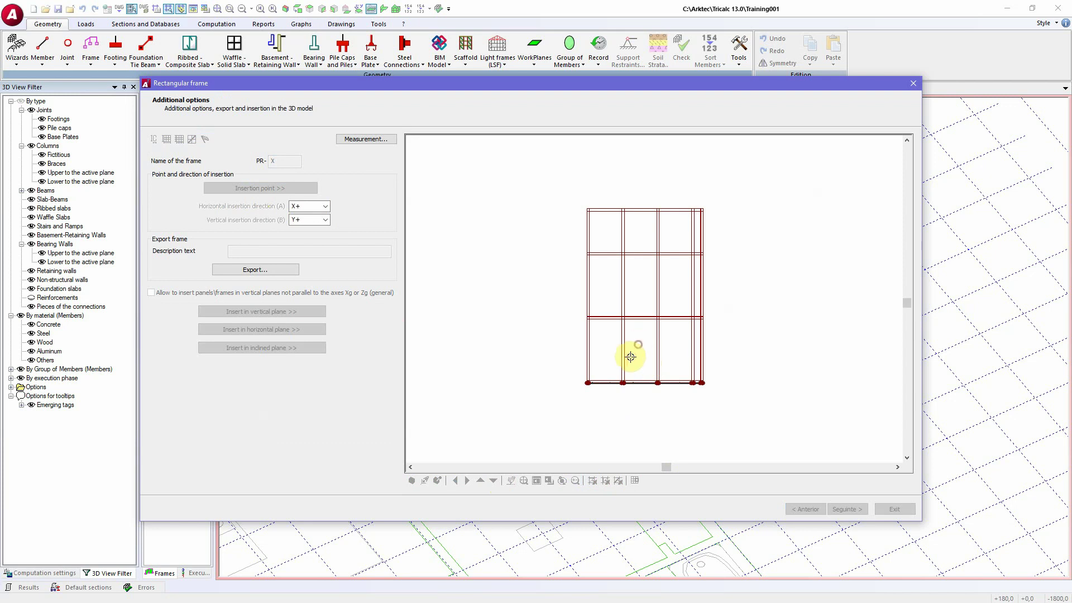
click(609, 382)
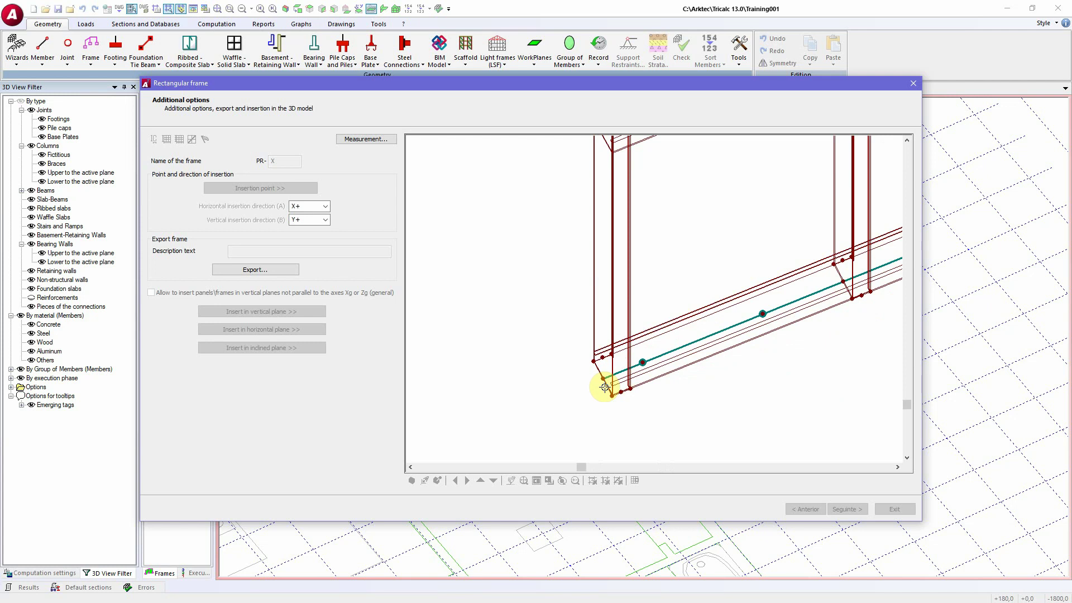
mouse_move(605, 387)
middle_down()
mouse_move(608, 315)
mouse_move(610, 443)
mouse_move(608, 315)
mouse_move(613, 409)
mouse_move(605, 392)
middle_up()
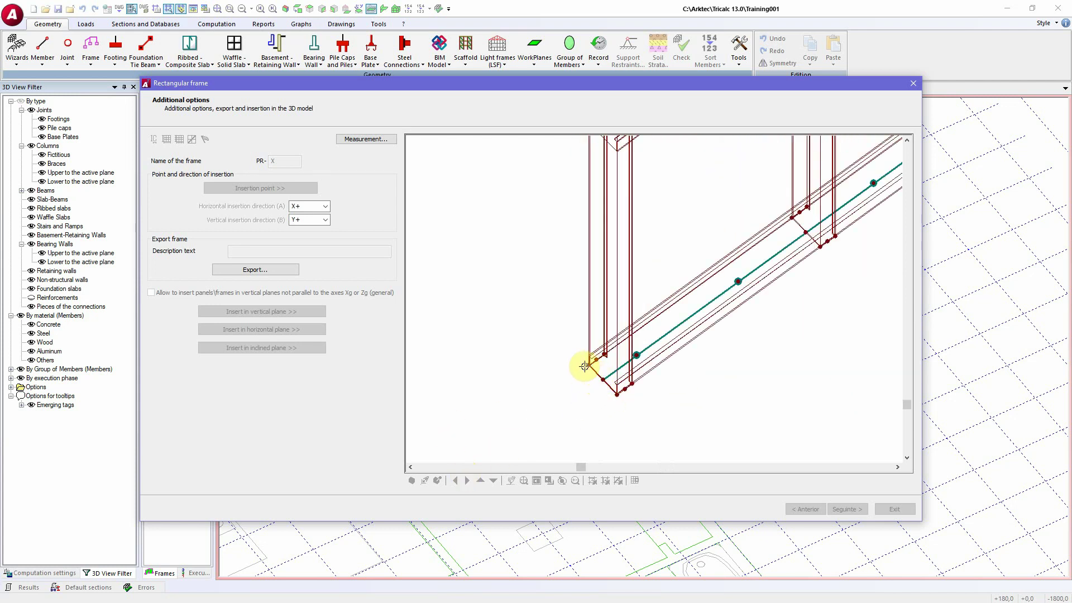
key(Escape)
Set the frame's insertion point at the outer base corner of the first vertical bar, where the lower horizontal bar begins
click(436, 481)
scroll(475, 409, up, 1)
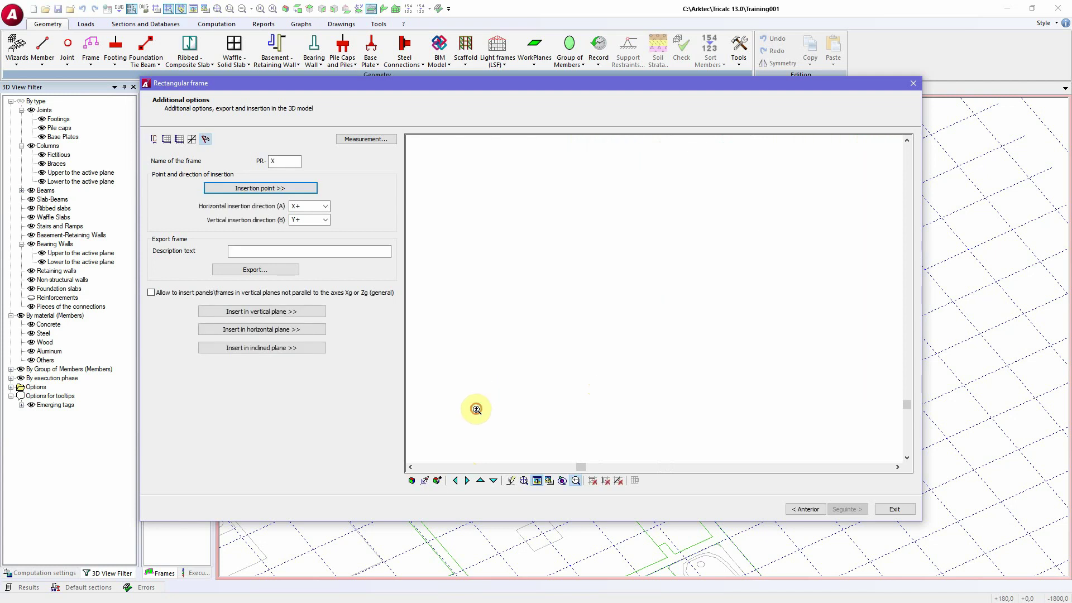
click(411, 480)
scroll(578, 335, up, 1)
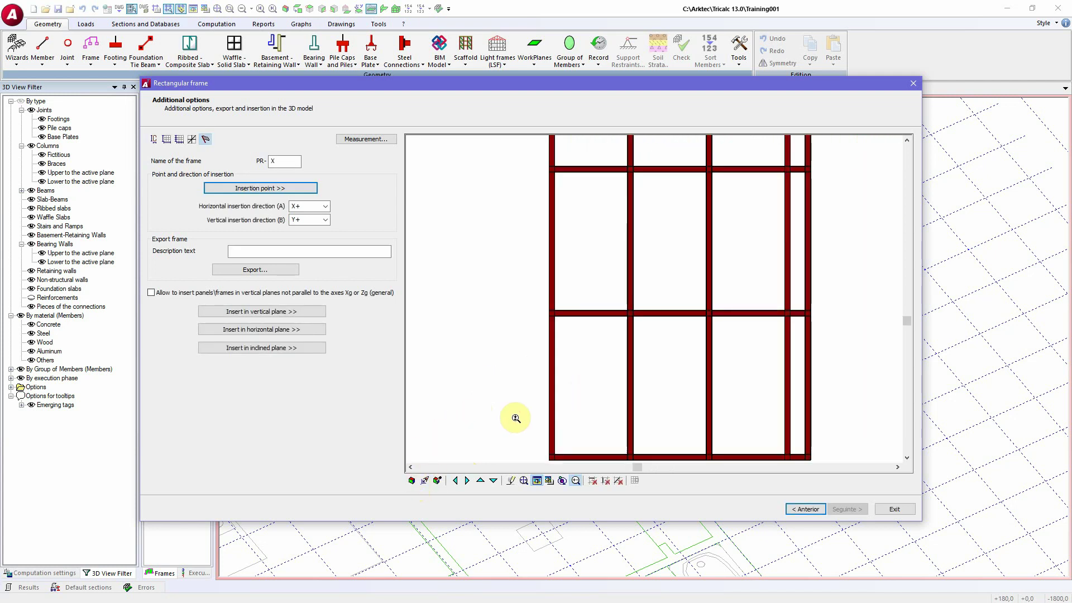
click(563, 481)
drag(642, 316, 584, 312)
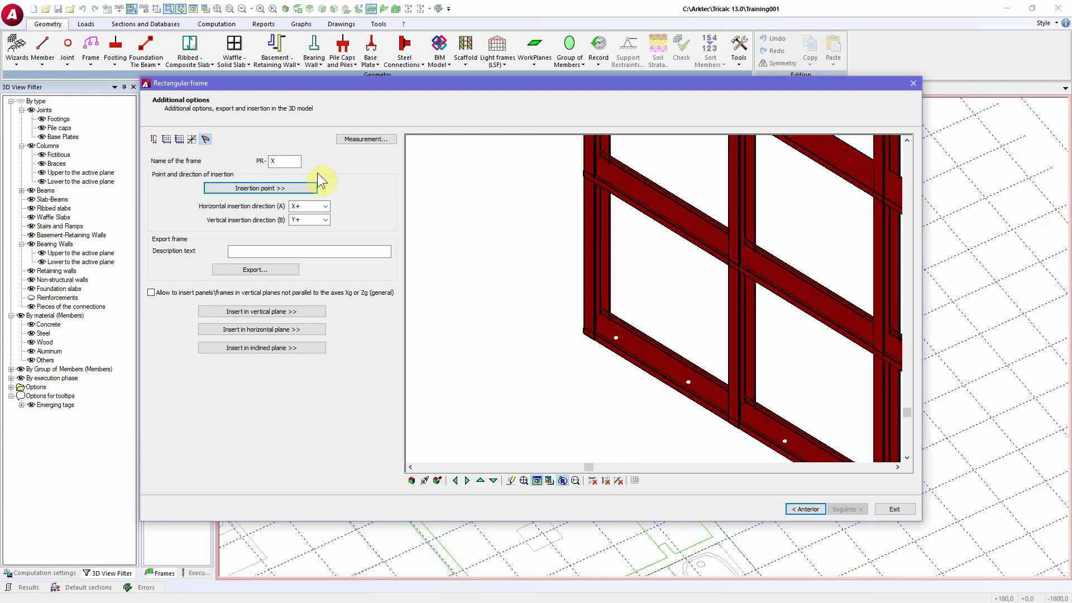
click(261, 188)
scroll(583, 313, up, 2)
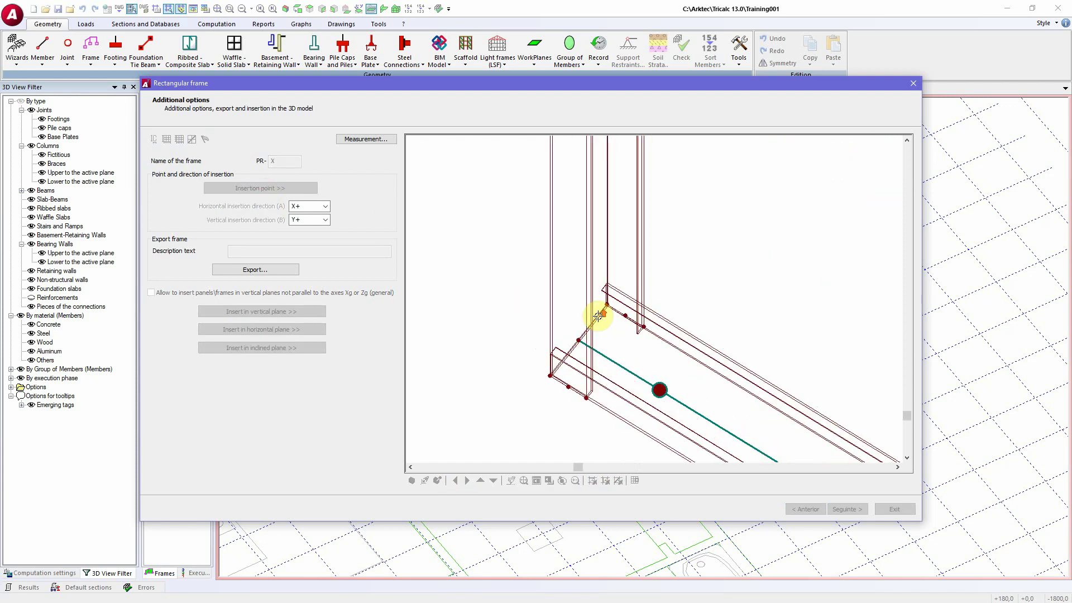
click(547, 377)
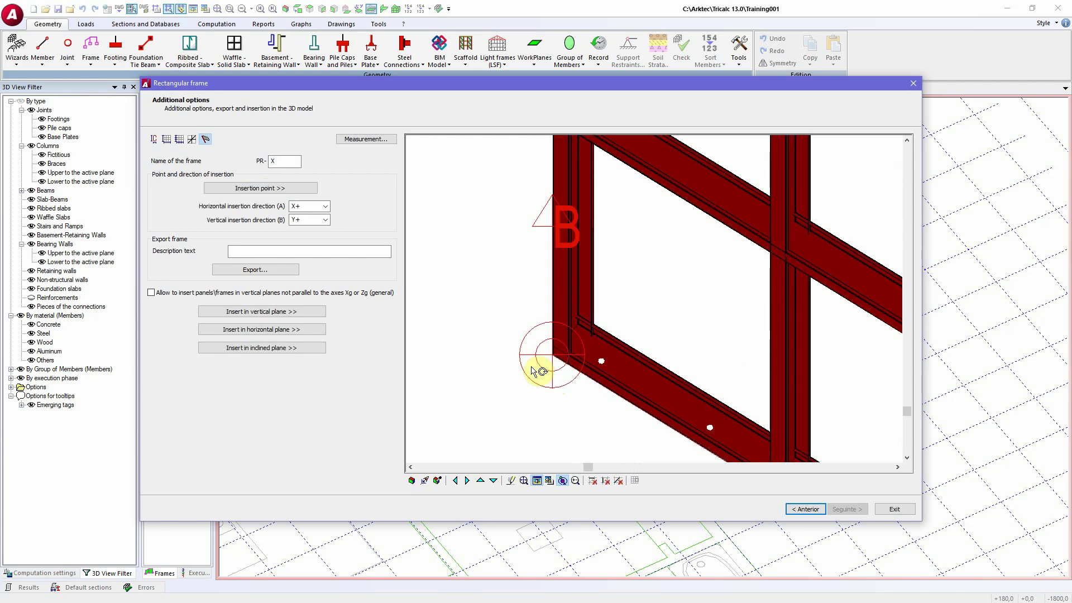
scroll(582, 375, down, 3)
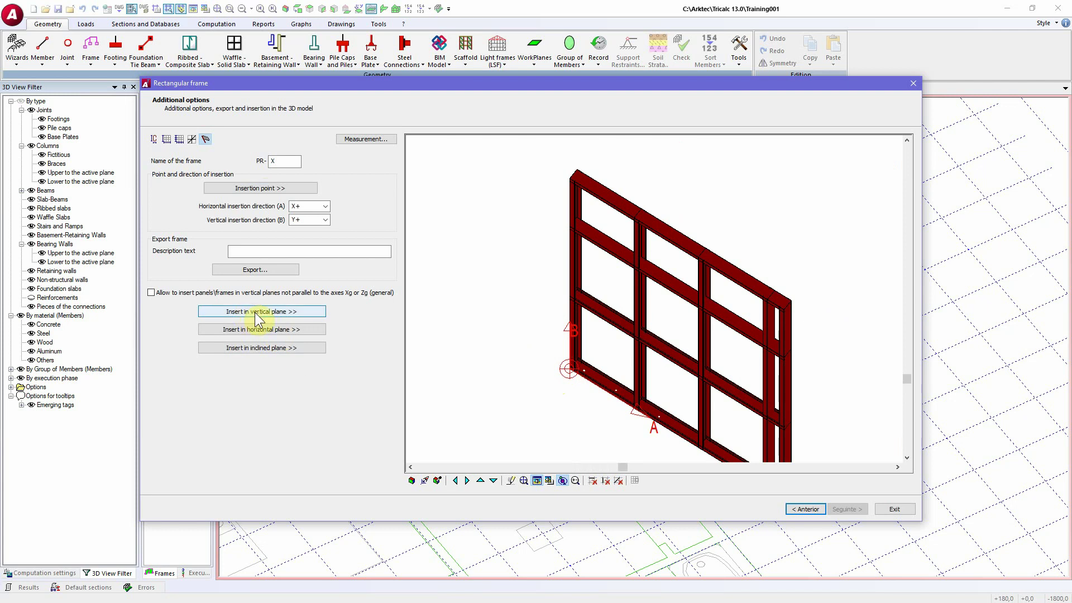
Insert two copies of the frame in vertical planes, one along the plan's rear-right outer wall and one perpendicular across the front of the room
click(196, 292)
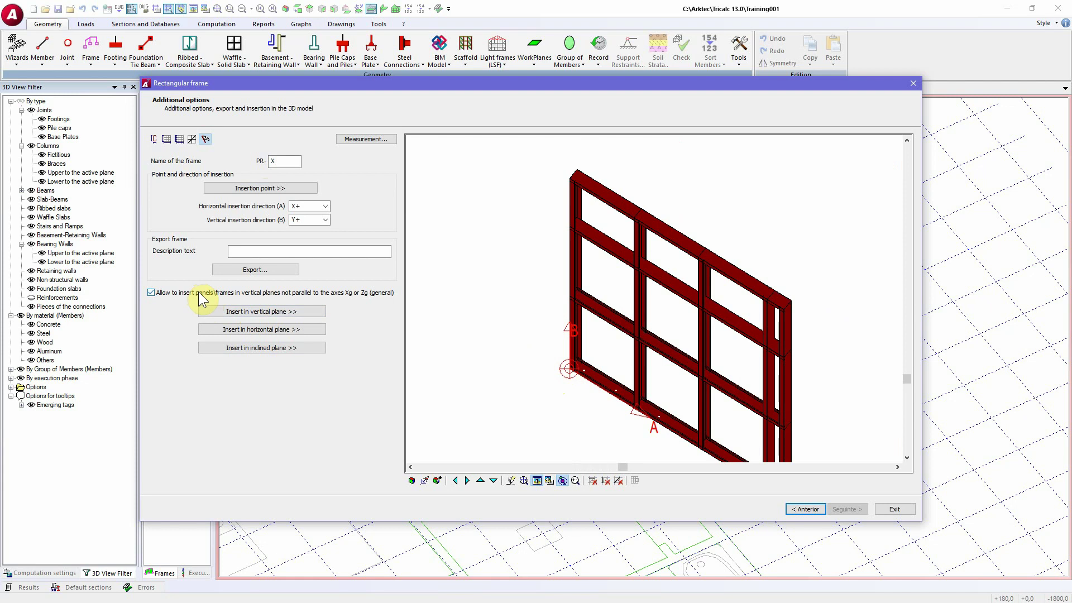
click(199, 291)
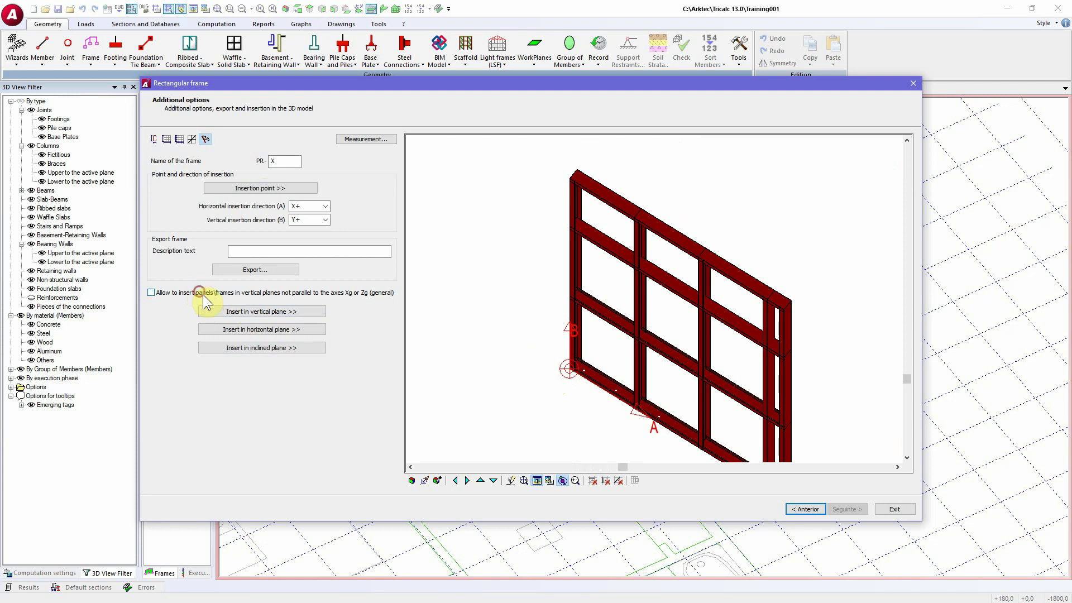
click(274, 314)
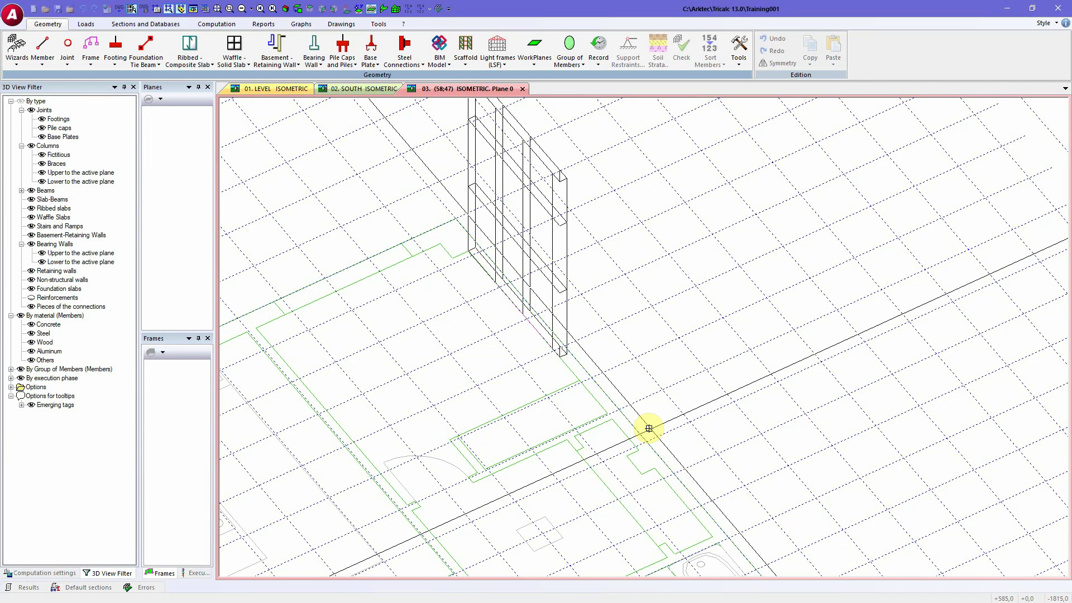
click(648, 428)
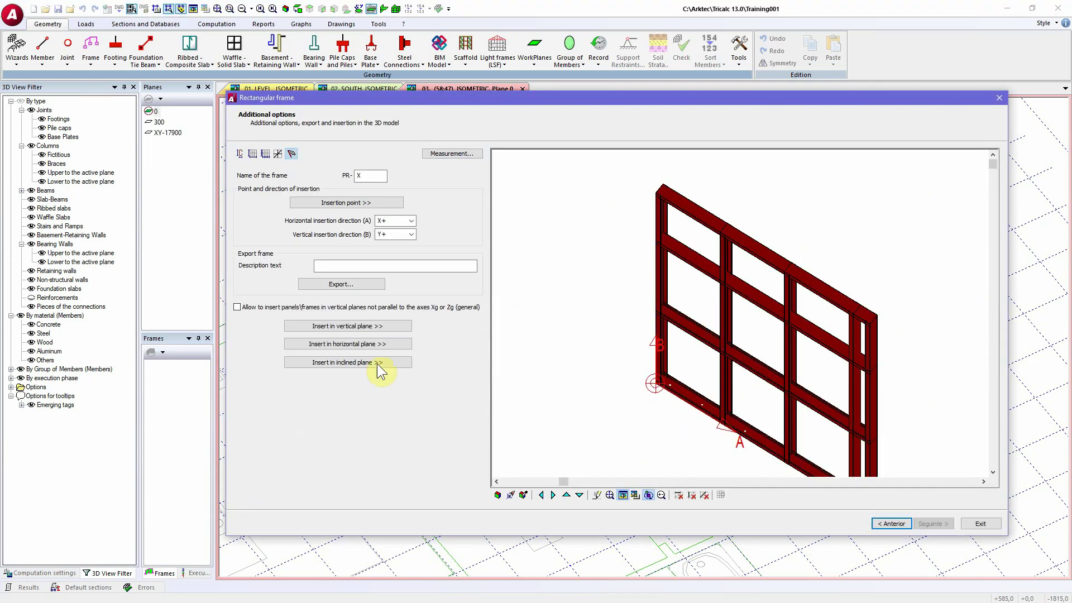
click(343, 327)
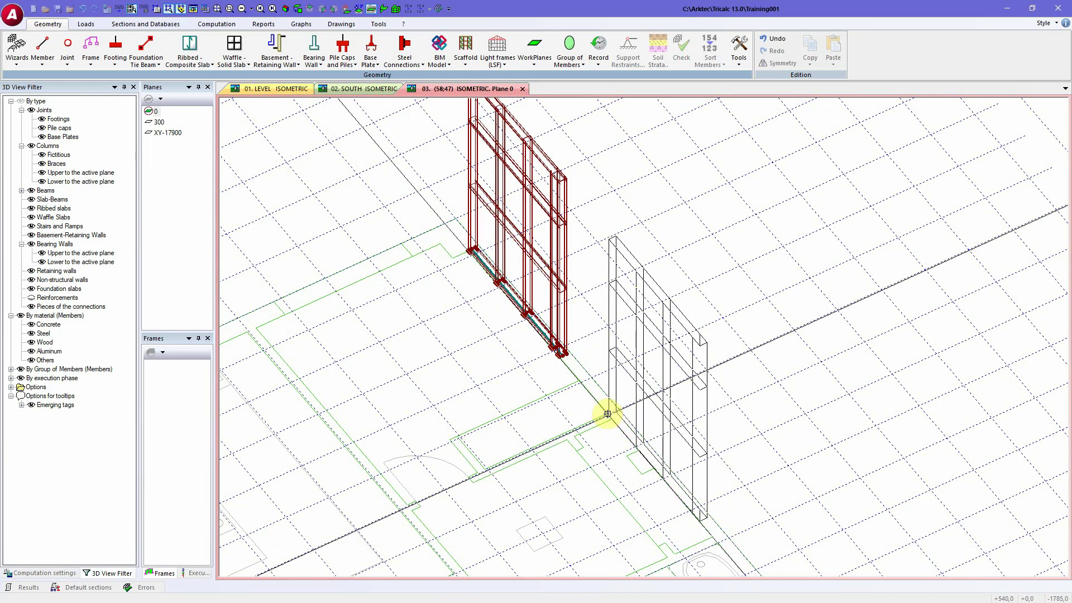
click(352, 486)
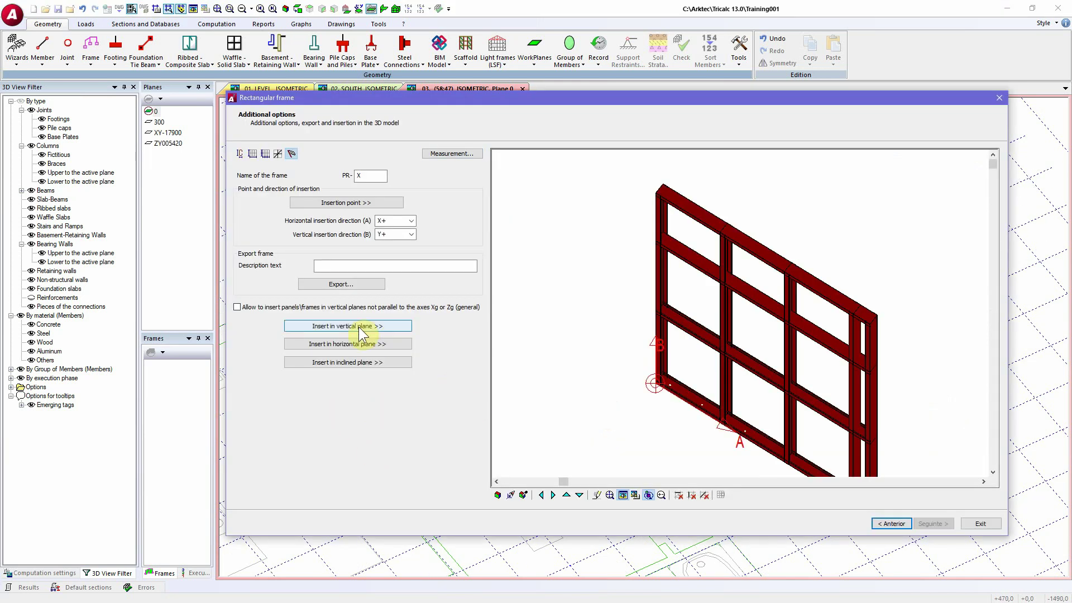
Move the frame's insertion point to the opposite-face base corner of the first vertical bar and insert a third copy along the front-left wall
click(378, 201)
scroll(694, 401, up, 5)
click(618, 352)
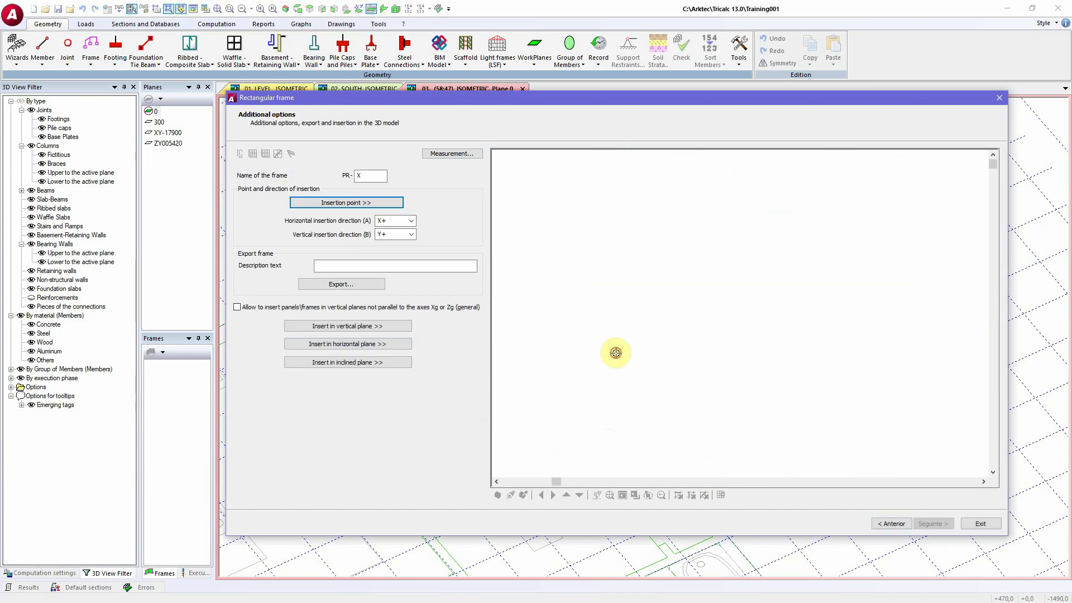
click(358, 327)
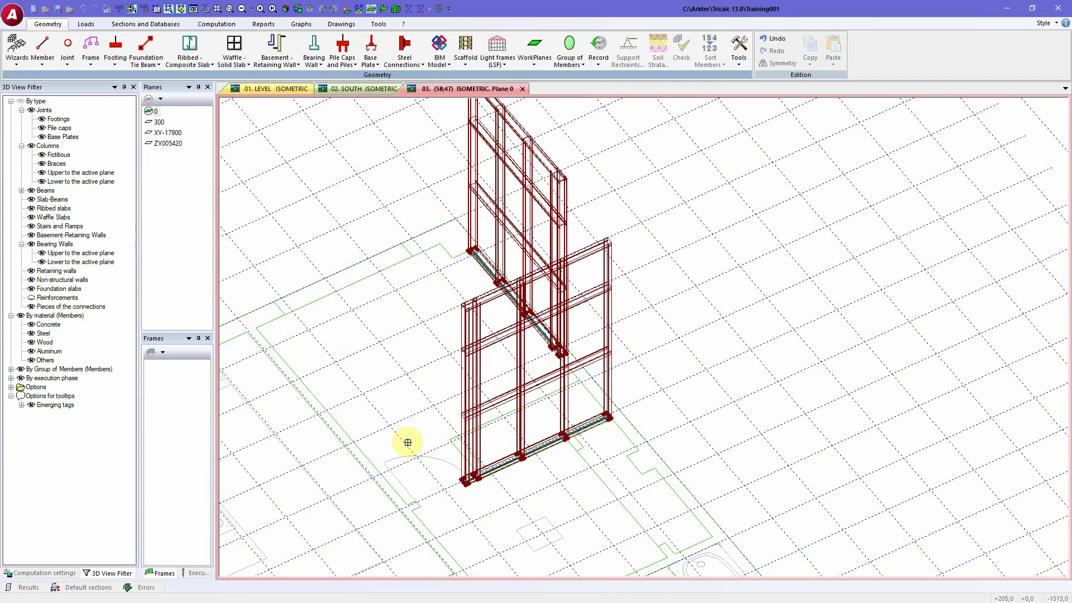
click(362, 442)
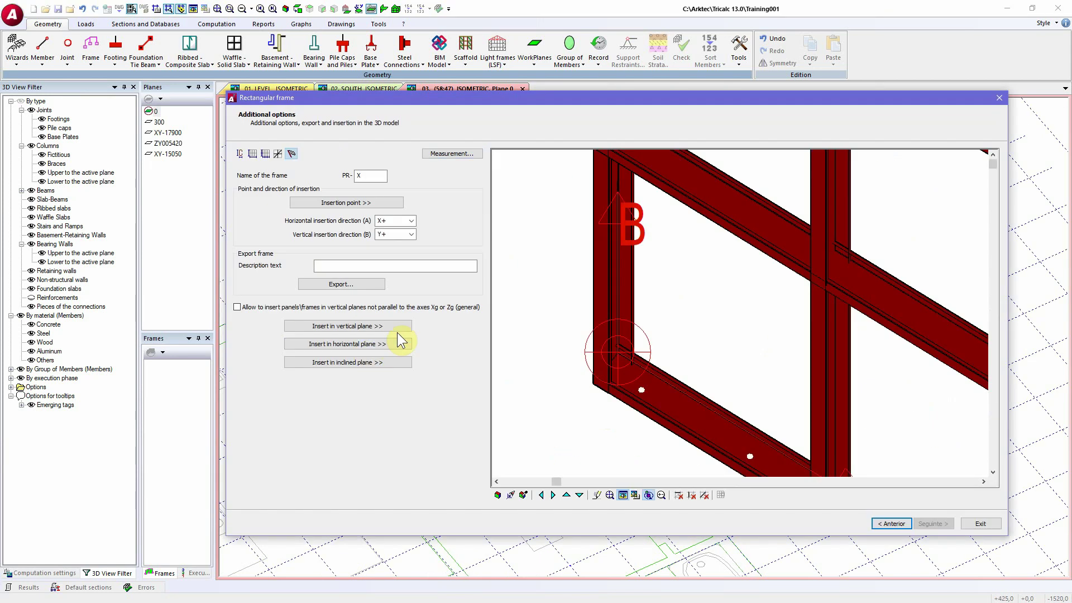
Insert a fourth copy in a vertical plane along the room's rear-left wall and exit the frame definition
click(399, 339)
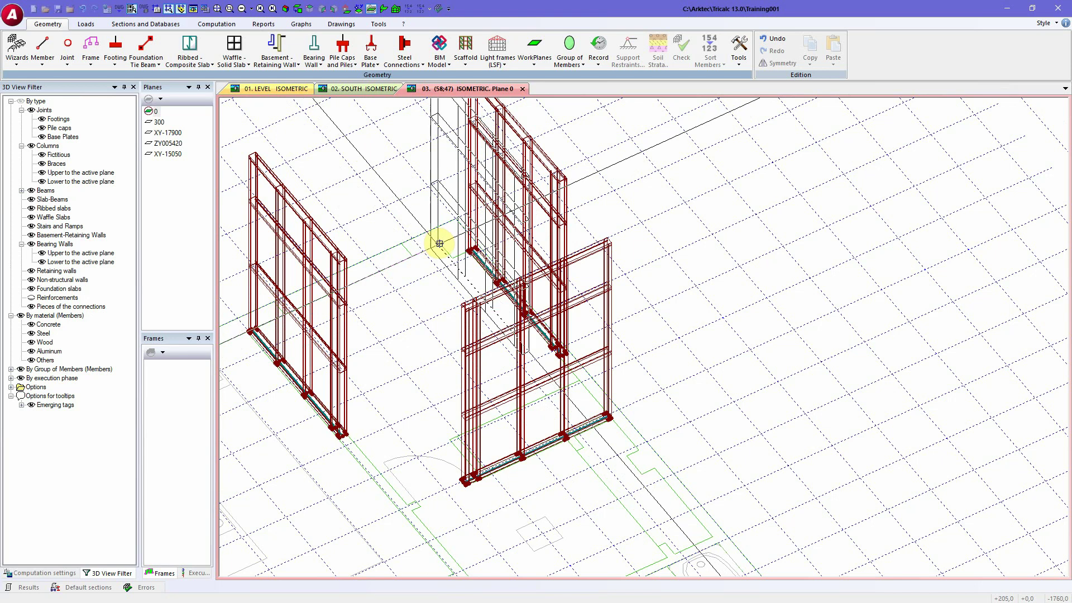
click(359, 278)
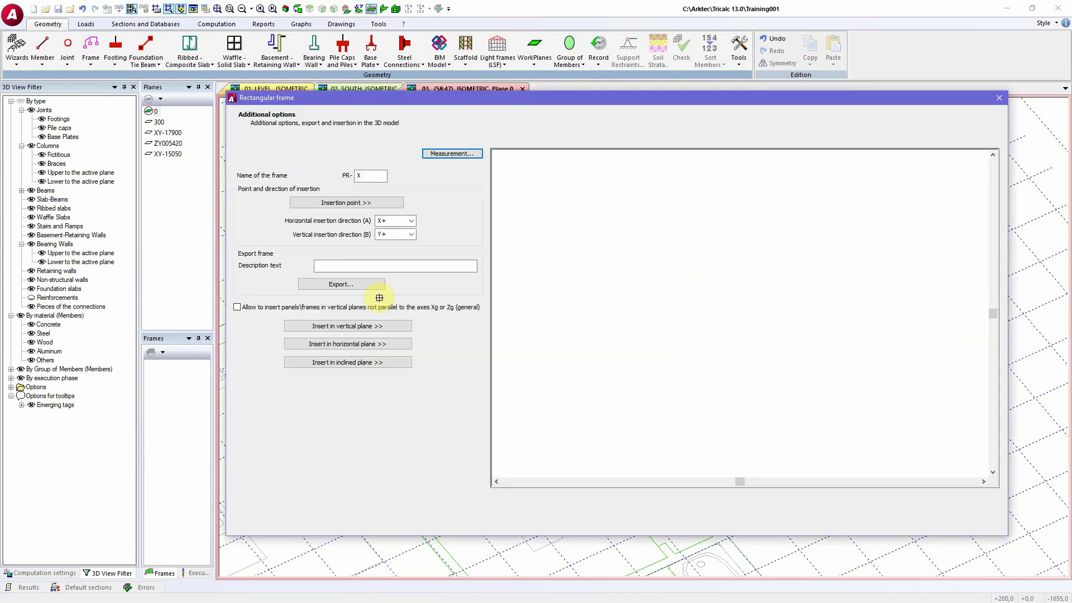
click(252, 153)
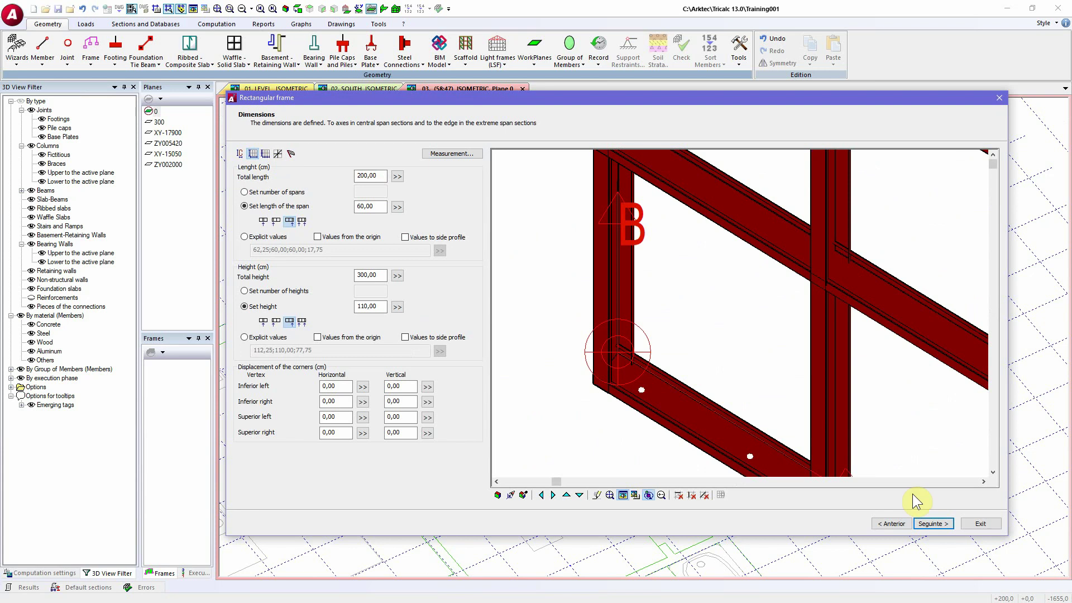
click(976, 527)
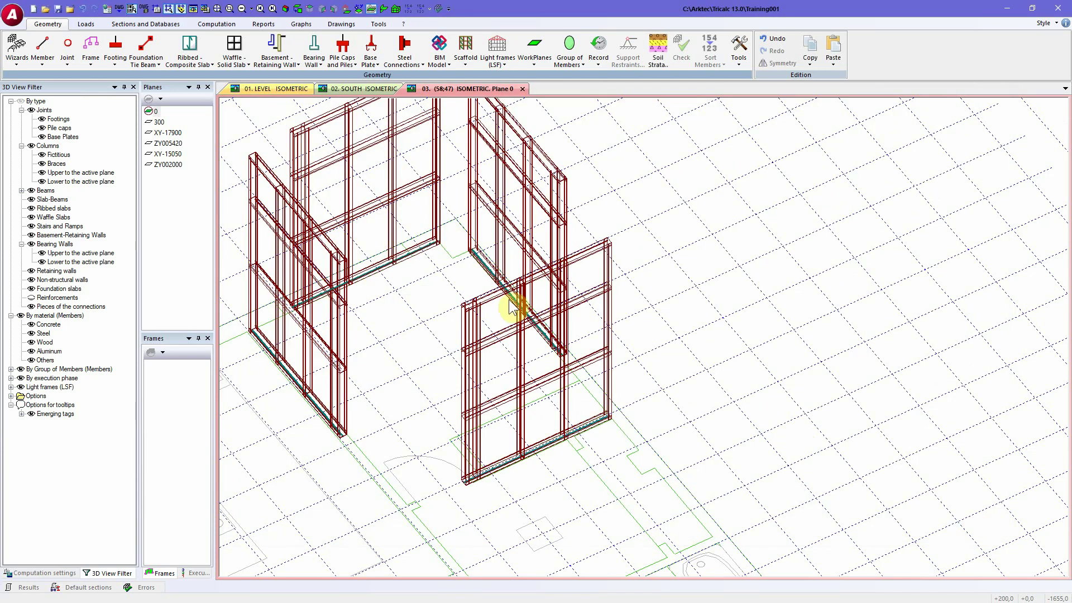
Modify the rear-left frame, setting its total length to 253 cm by picking its base corner and the adjoining front-left frame's base corner
scroll(519, 311, down, 2)
middle_drag(519, 311, 556, 348)
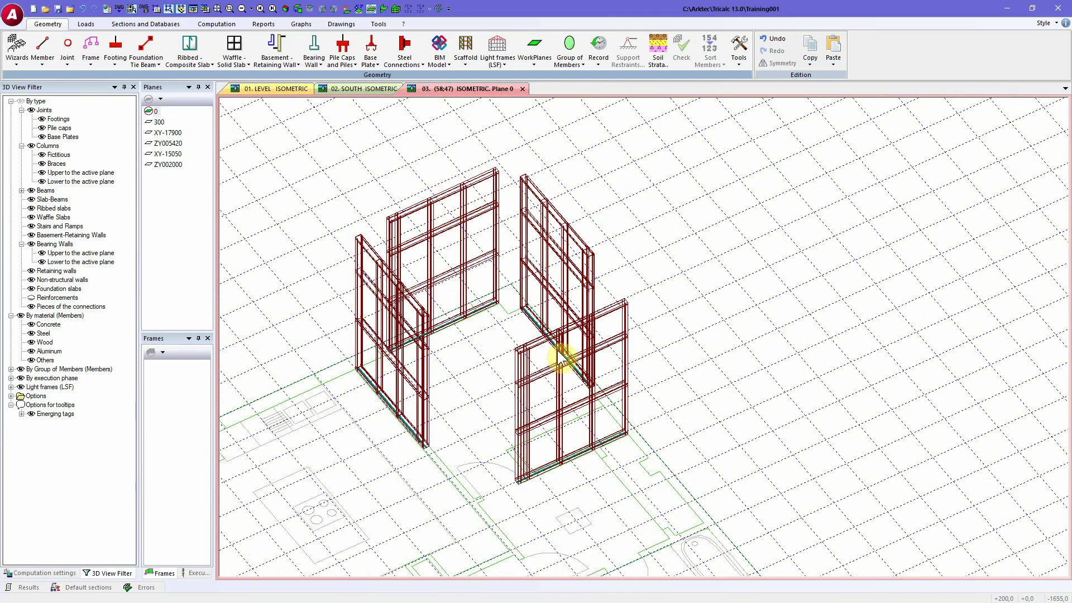
scroll(499, 308, up, 3)
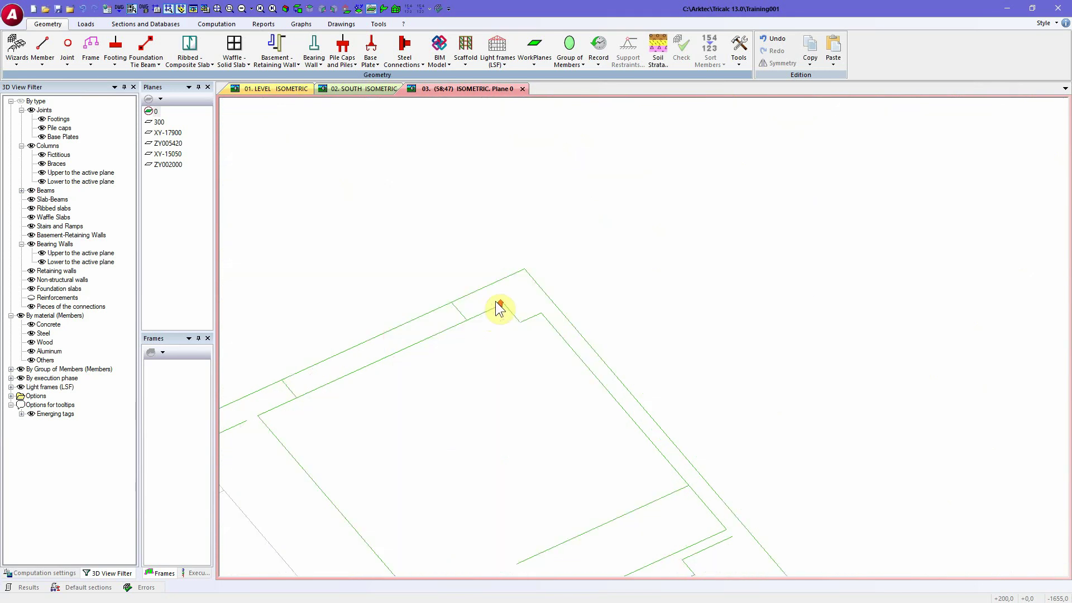
click(504, 65)
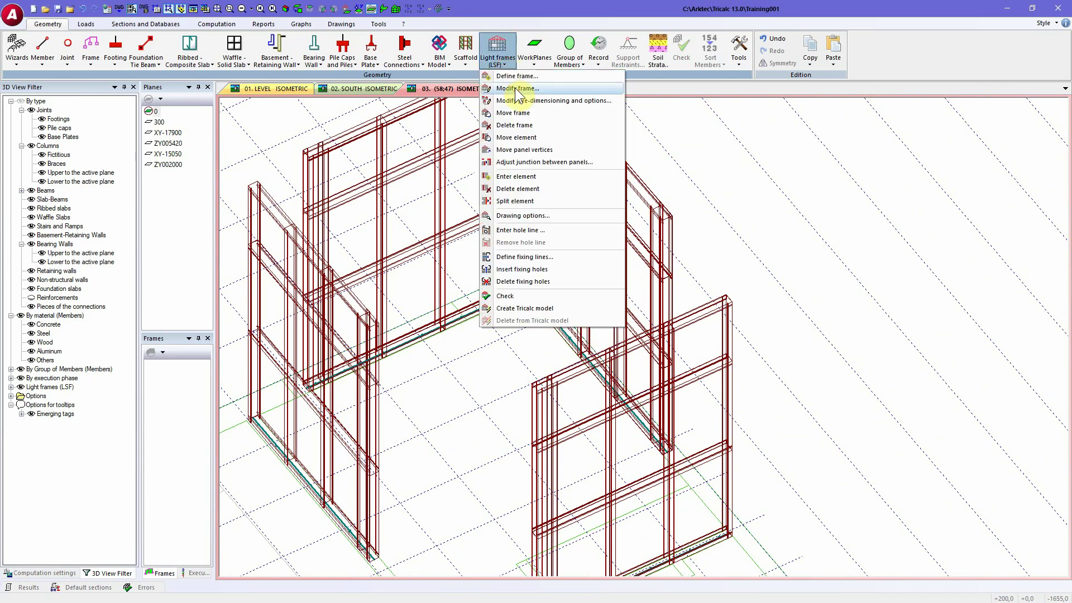
click(515, 89)
click(377, 120)
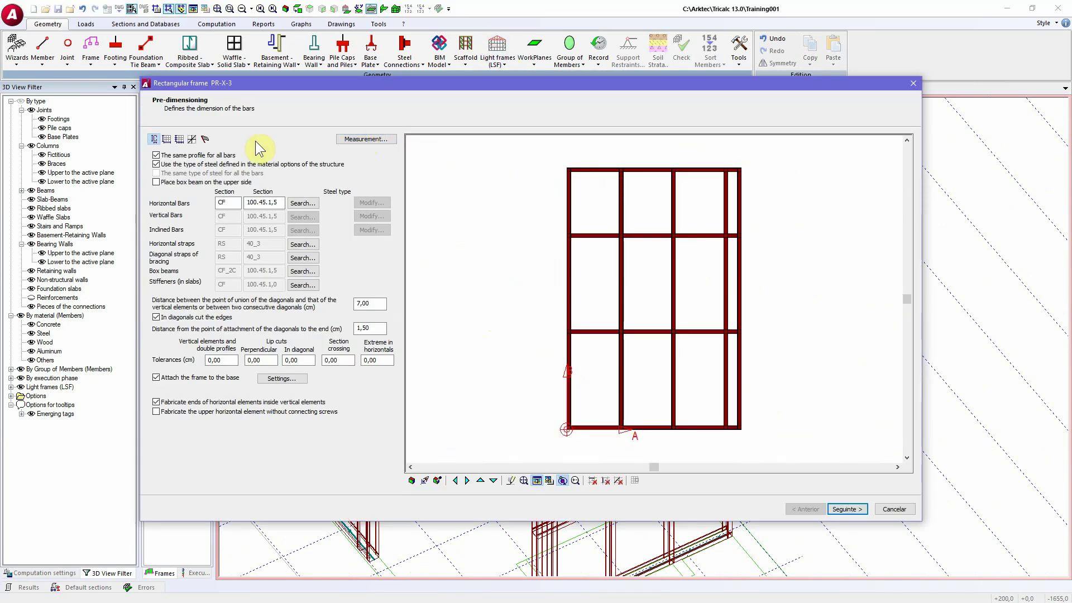
click(167, 139)
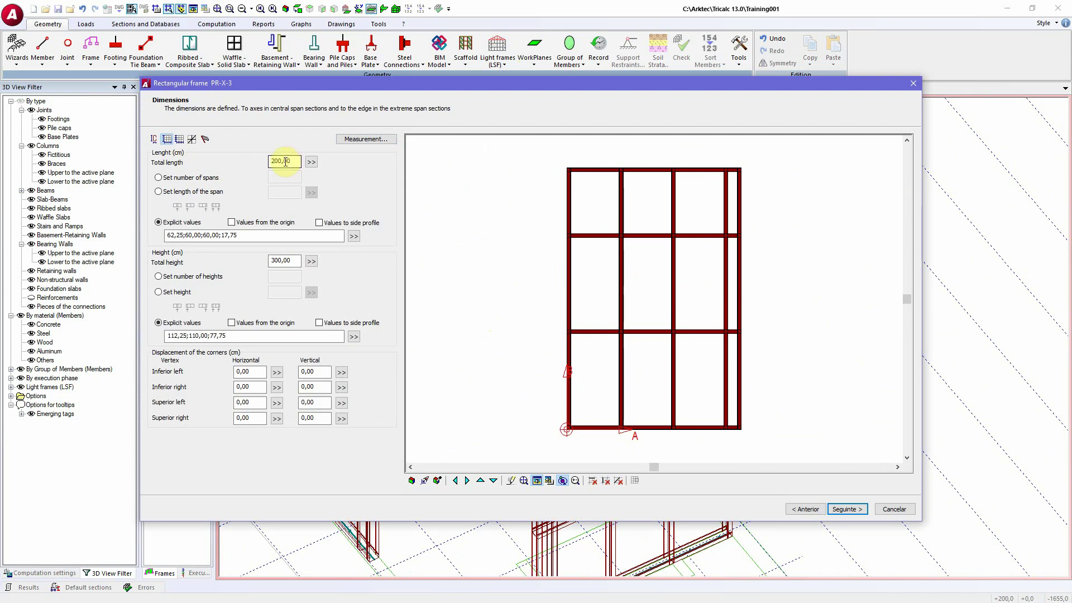
click(311, 162)
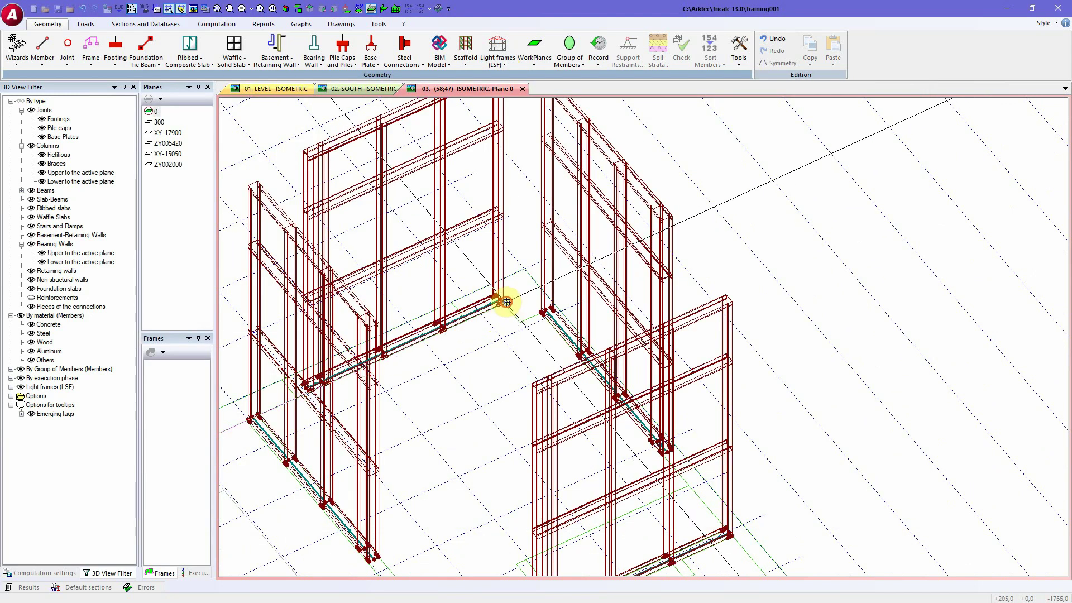
click(506, 302)
click(397, 176)
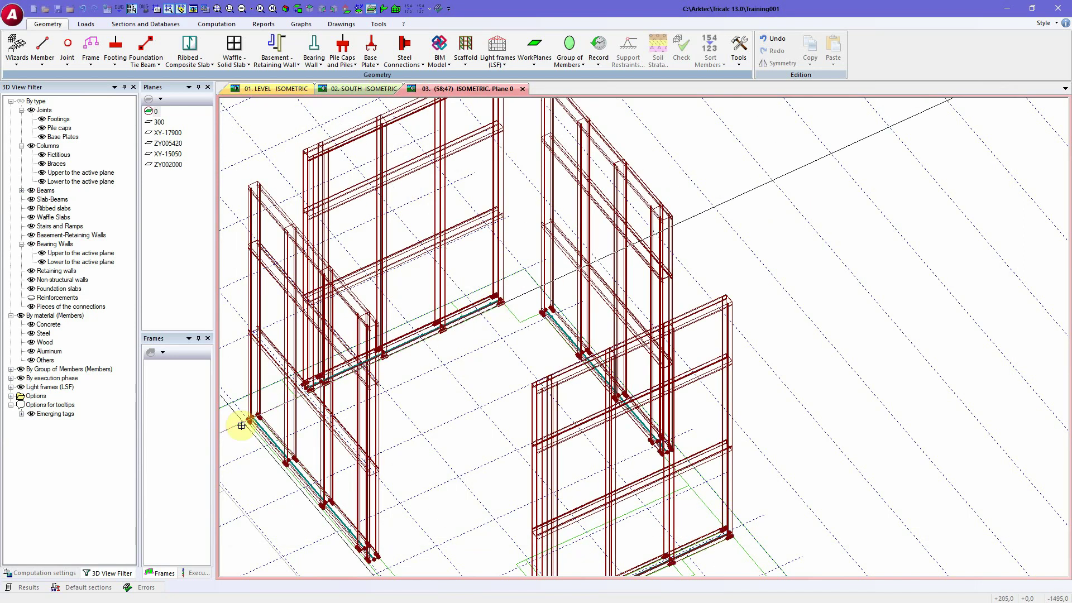
click(256, 413)
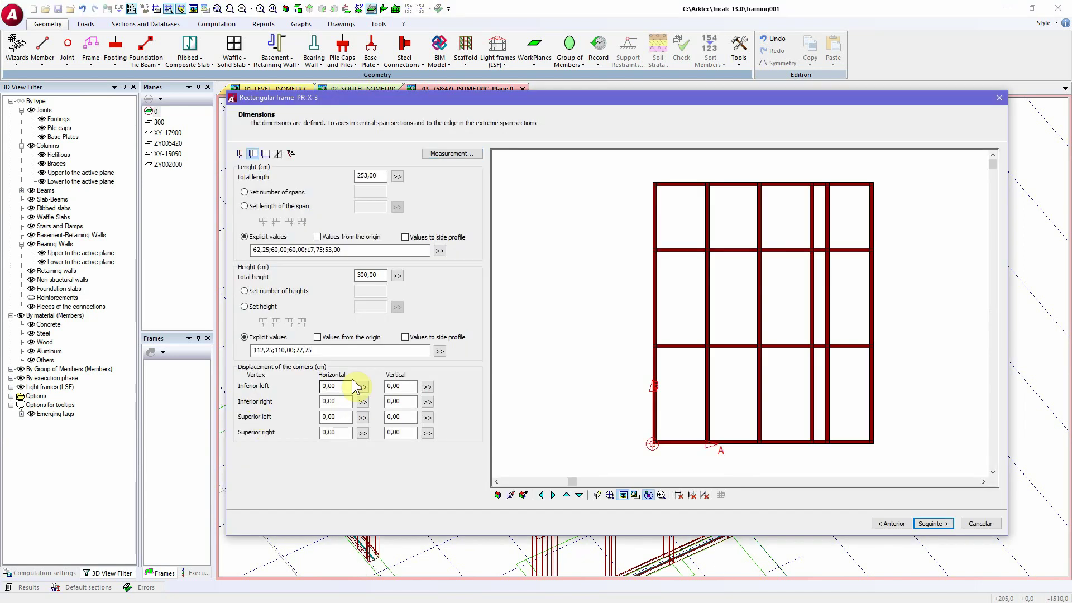
Check the rear-left frame's total length and apply the modification, leaving the remaining options as they are
double_click(370, 175)
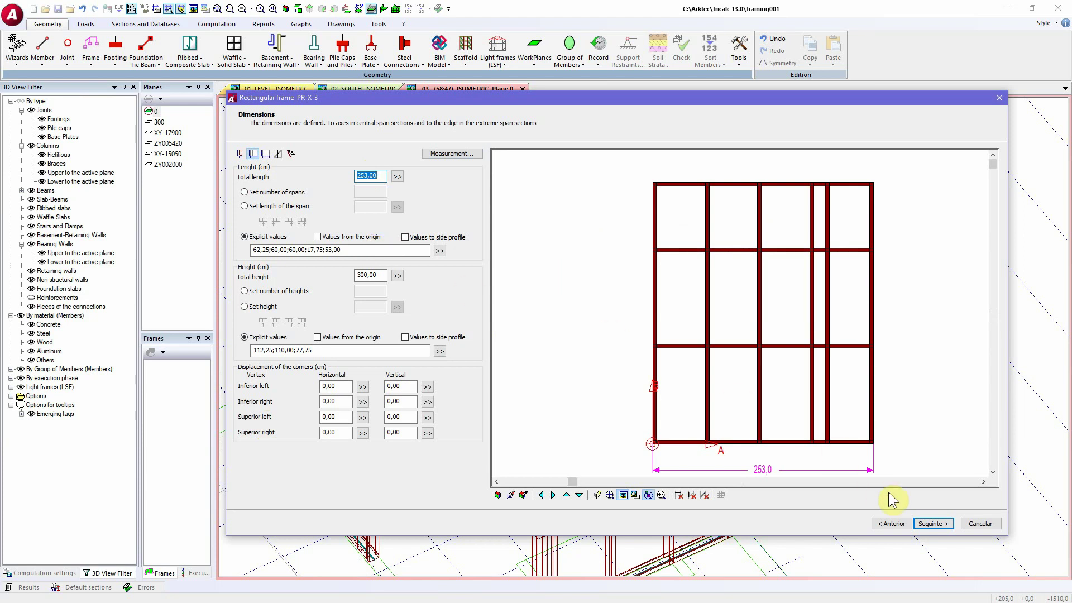
click(945, 523)
click(945, 524)
click(946, 524)
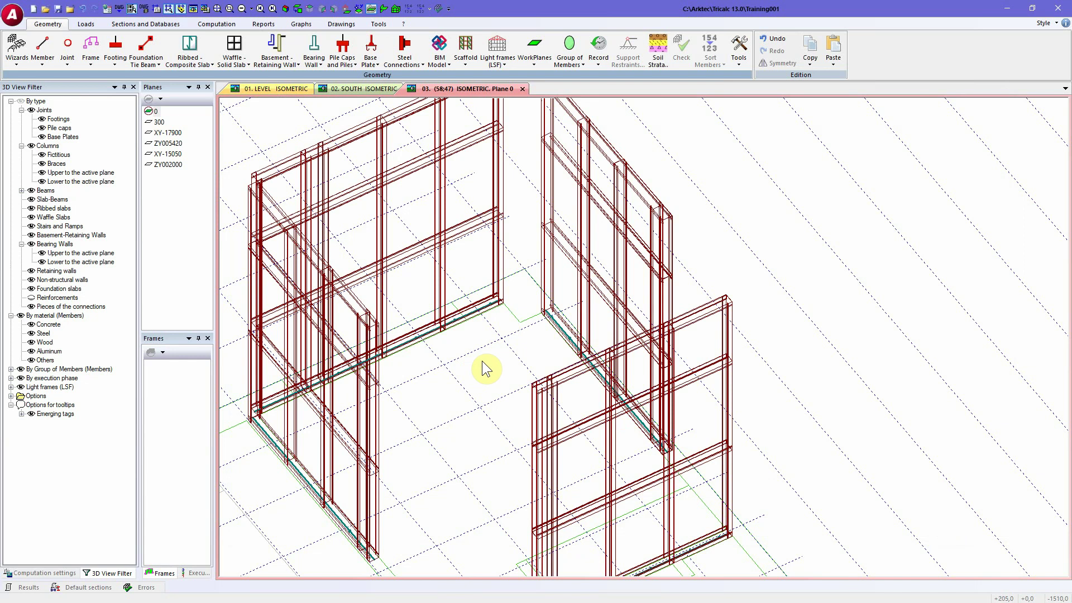
Start adjusting the junctions between the light panels using the Junction of 2 panels in L type
scroll(487, 367, down, 2)
click(491, 63)
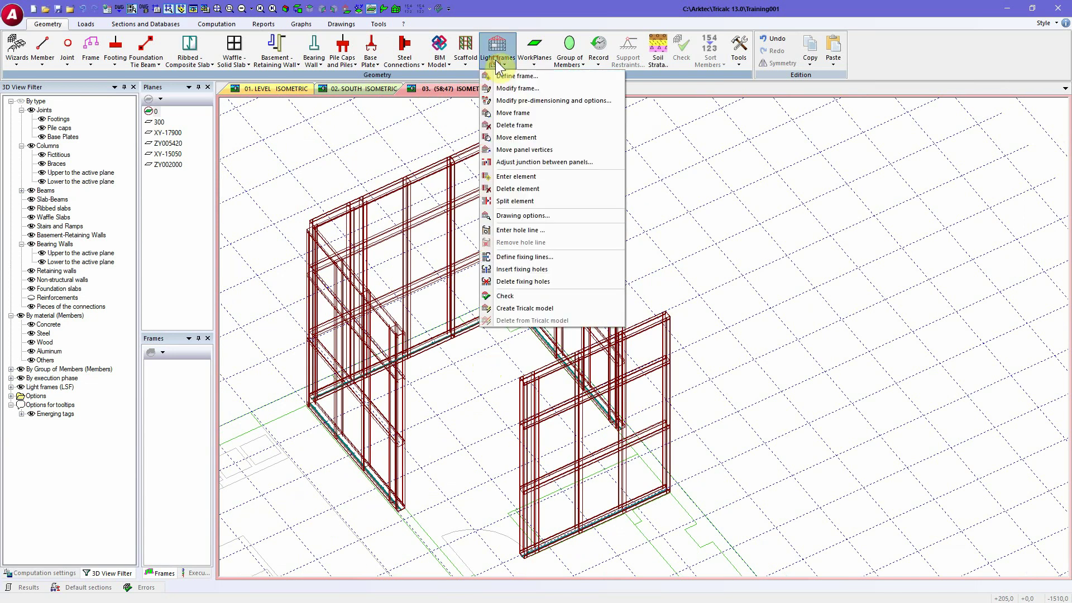
click(517, 162)
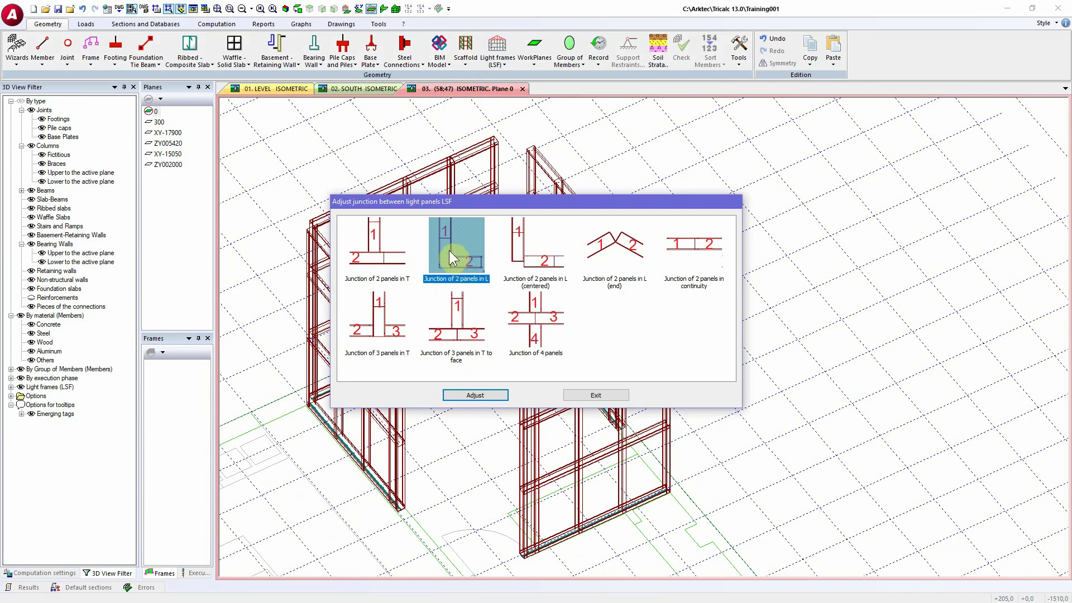
click(364, 259)
click(463, 268)
click(558, 265)
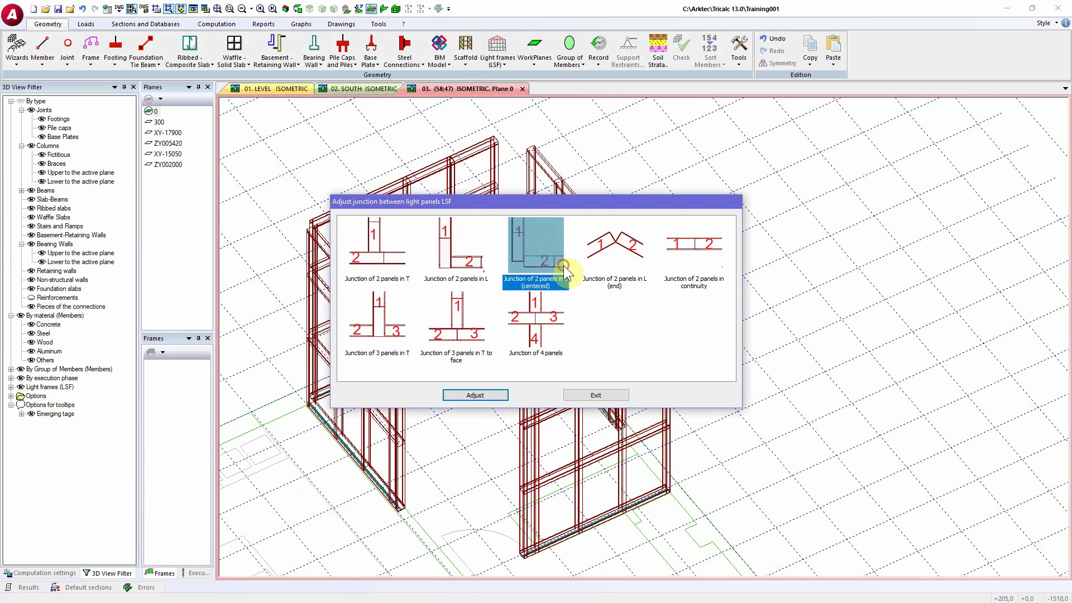
click(463, 258)
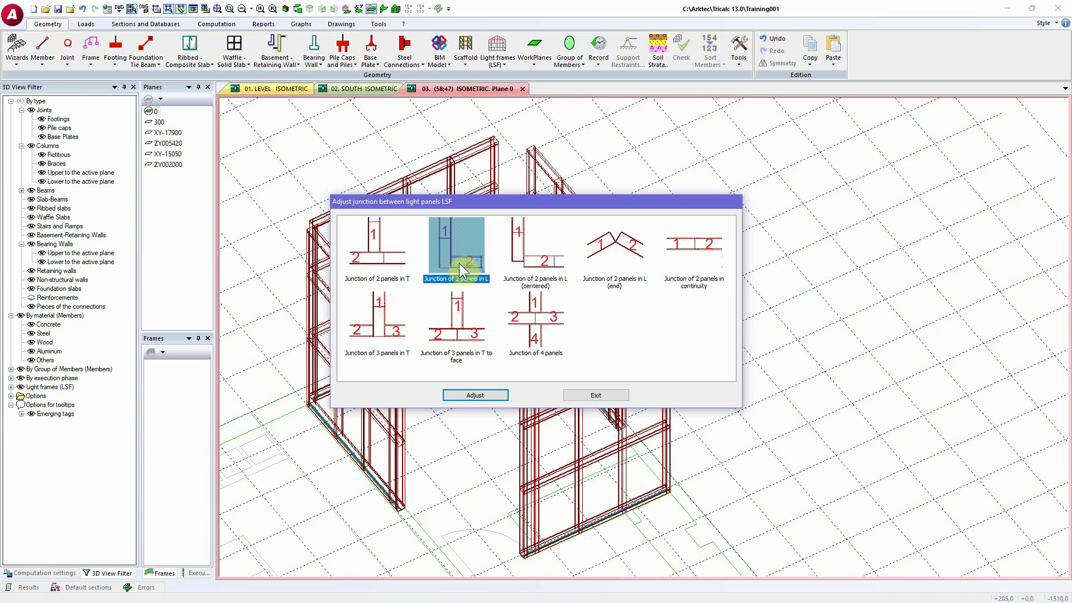
click(467, 394)
Join the rear-left frame to the rear-right frame in L, and the rear-right frame to the front-right frame
click(469, 154)
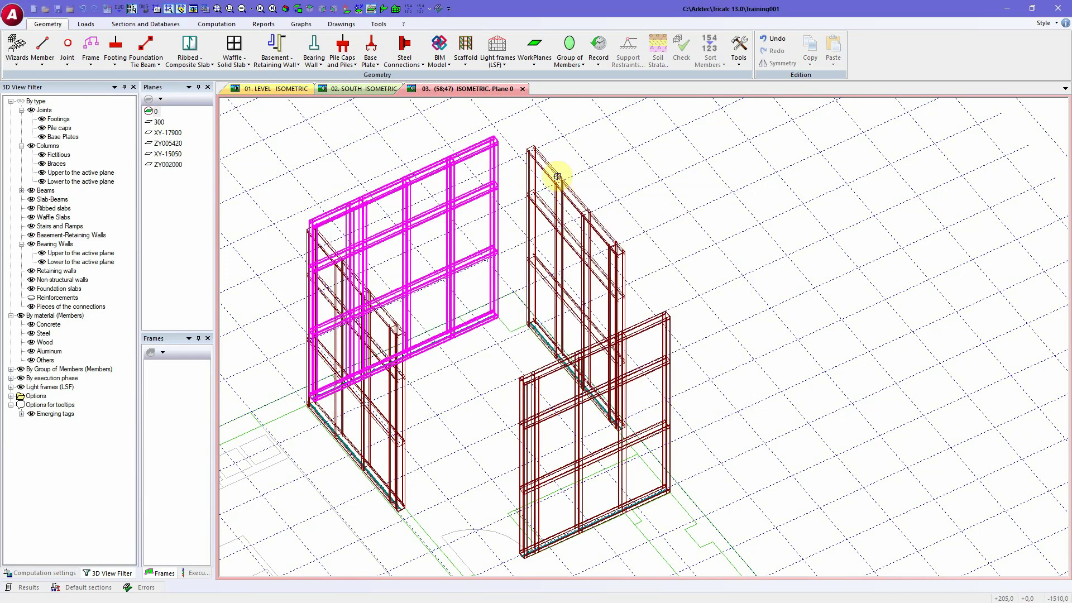
click(550, 176)
scroll(523, 137, up, 2)
middle_drag(523, 136, 515, 160)
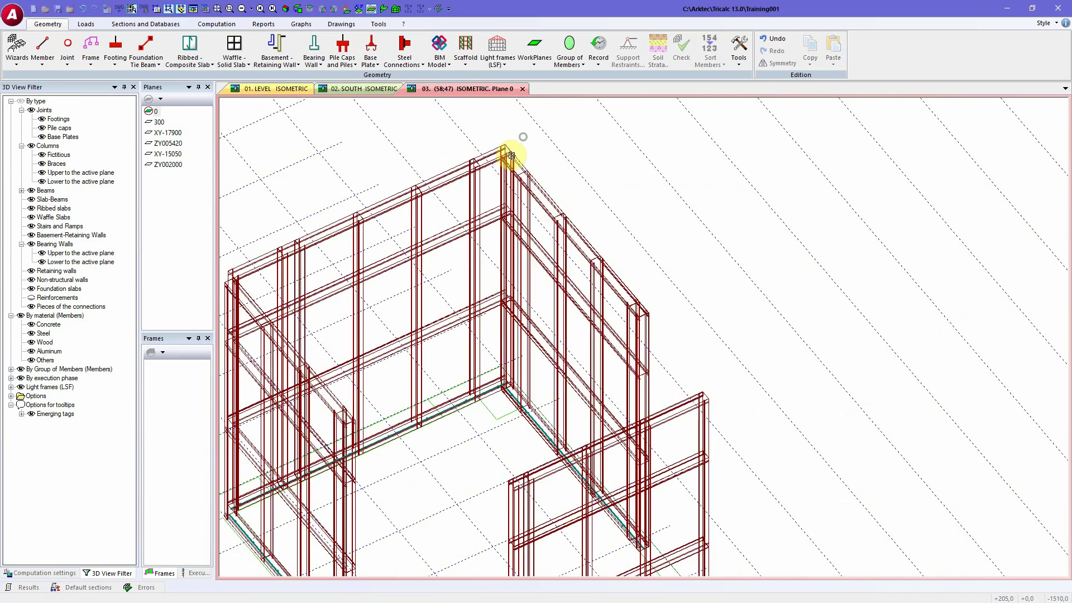
scroll(538, 201, down, 1)
middle_drag(545, 207, 540, 168)
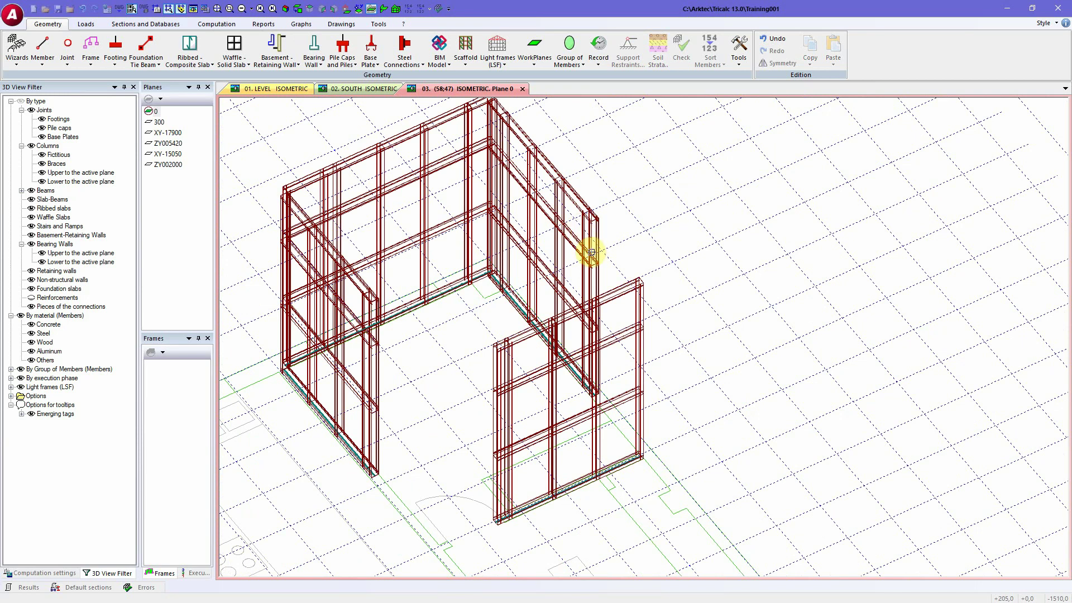
click(586, 248)
click(626, 290)
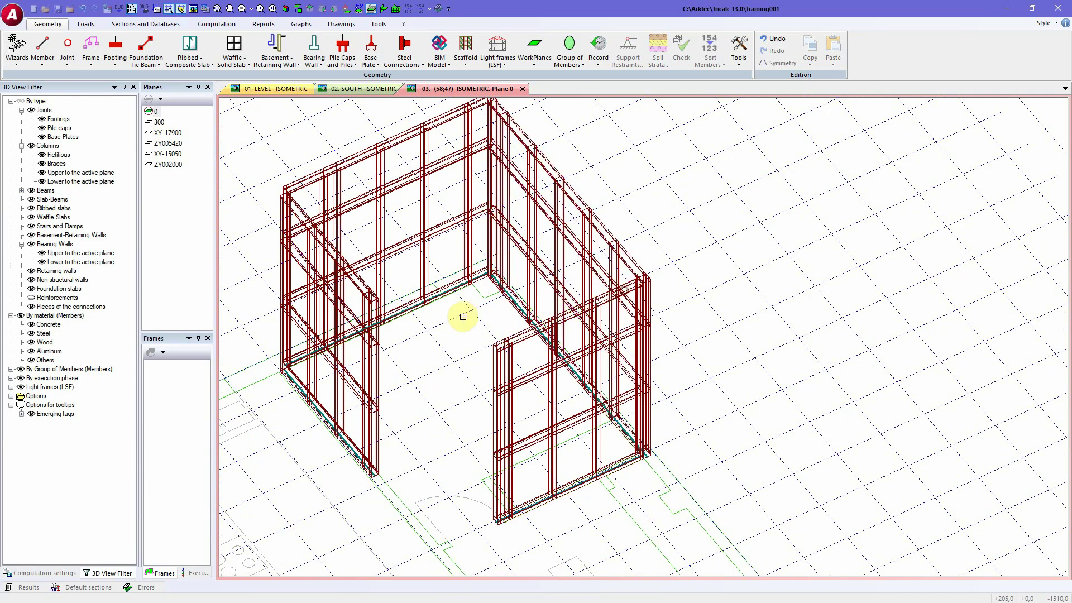
Join the rear-left frame to the front-left frame and the front-left frame to the front-right frame in L, and exit the junction adjustment
click(321, 188)
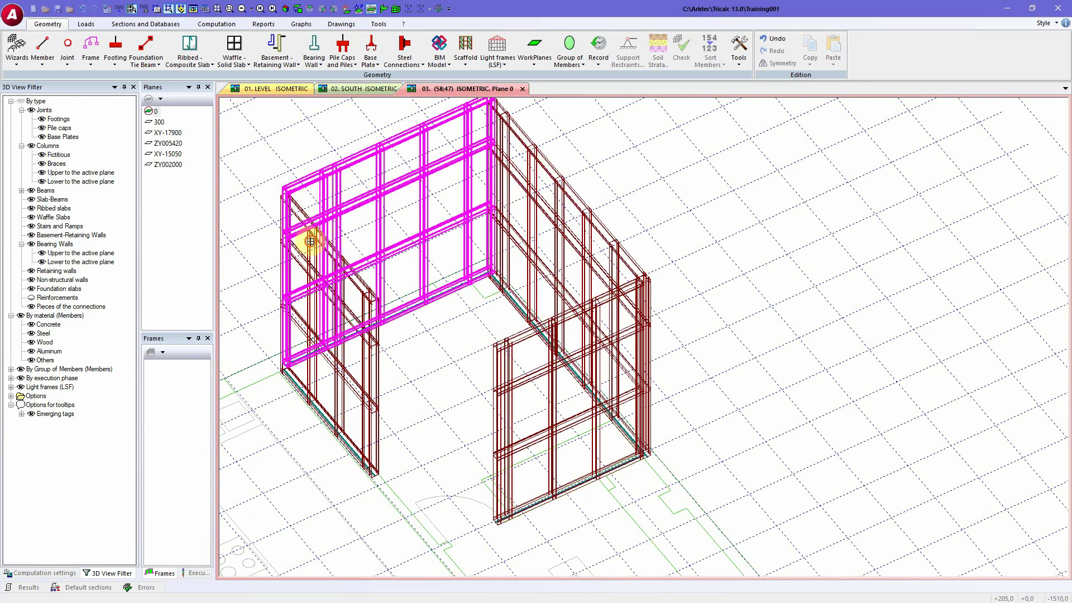
click(378, 303)
click(376, 343)
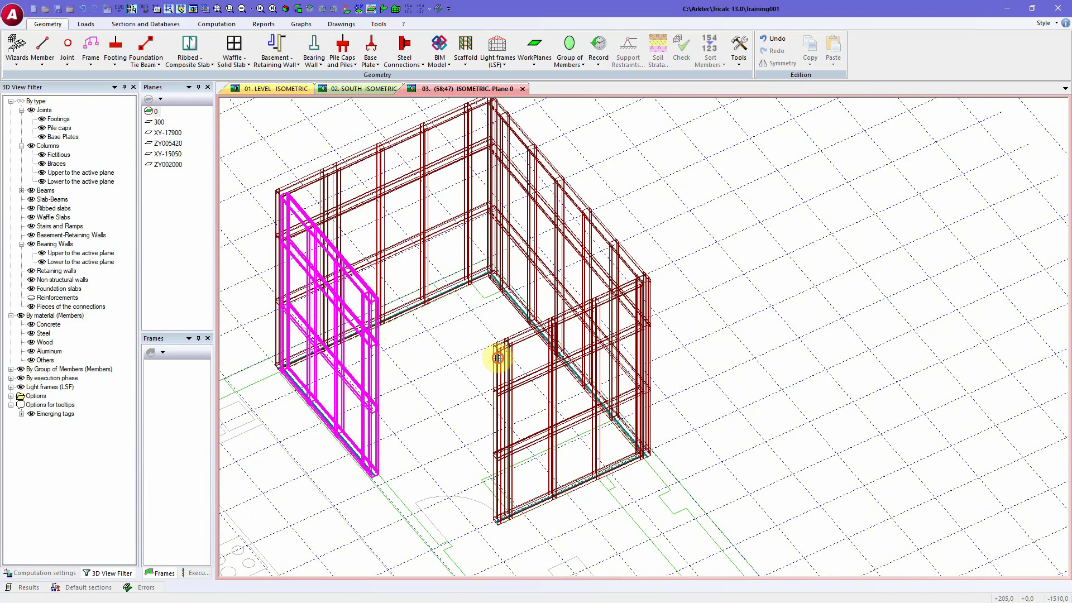
click(497, 359)
right_click(748, 286)
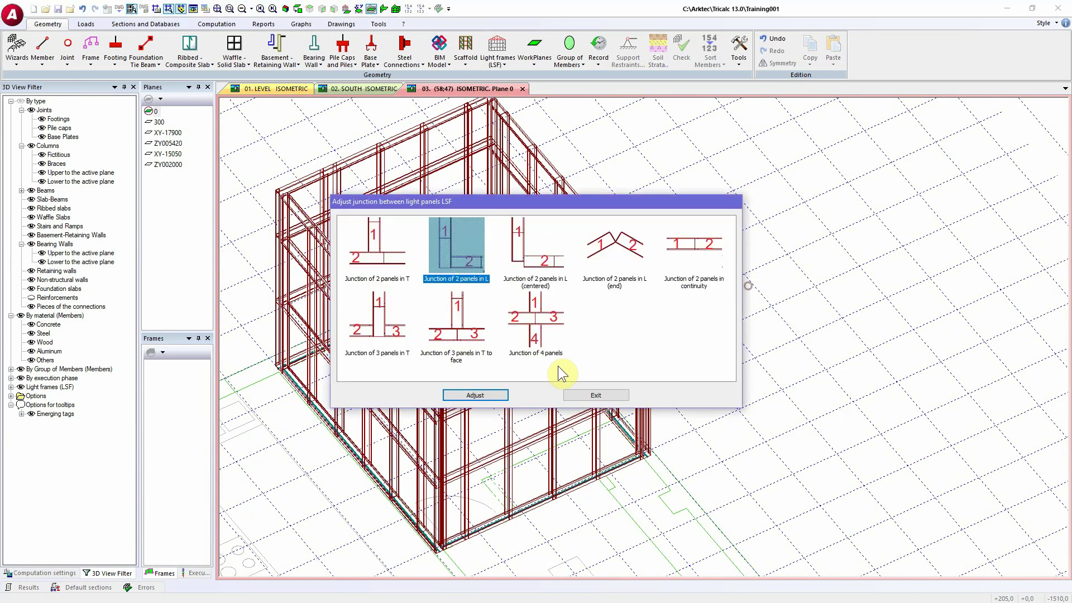
click(595, 395)
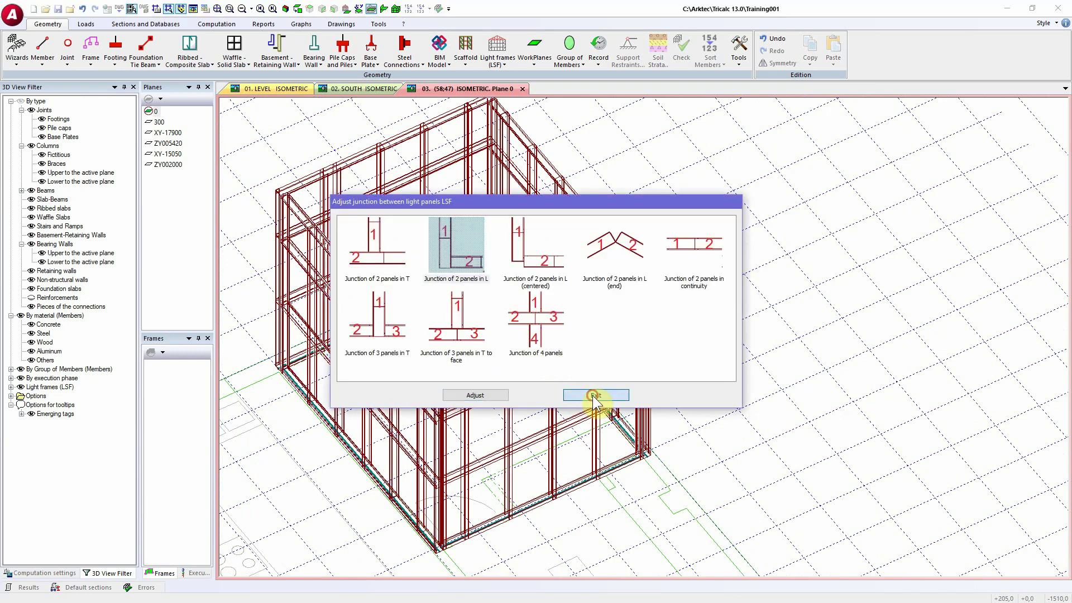
Show the joined light frames as a rendered view in the current isometric window
scroll(491, 340, up, 4)
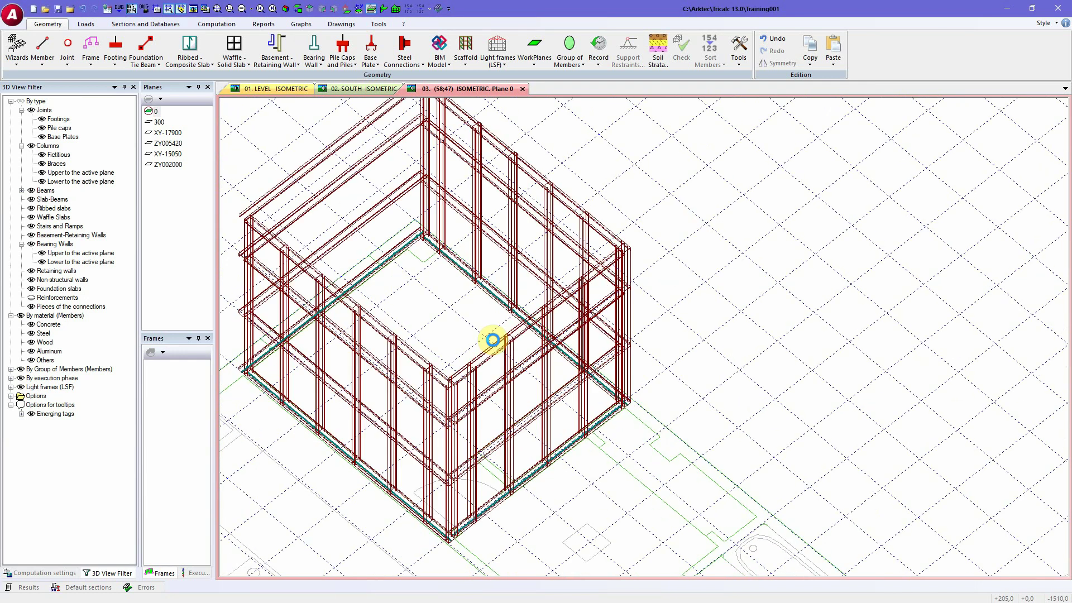
mouse_move(501, 341)
middle_down()
mouse_move(681, 351)
mouse_move(658, 359)
mouse_move(516, 341)
middle_up()
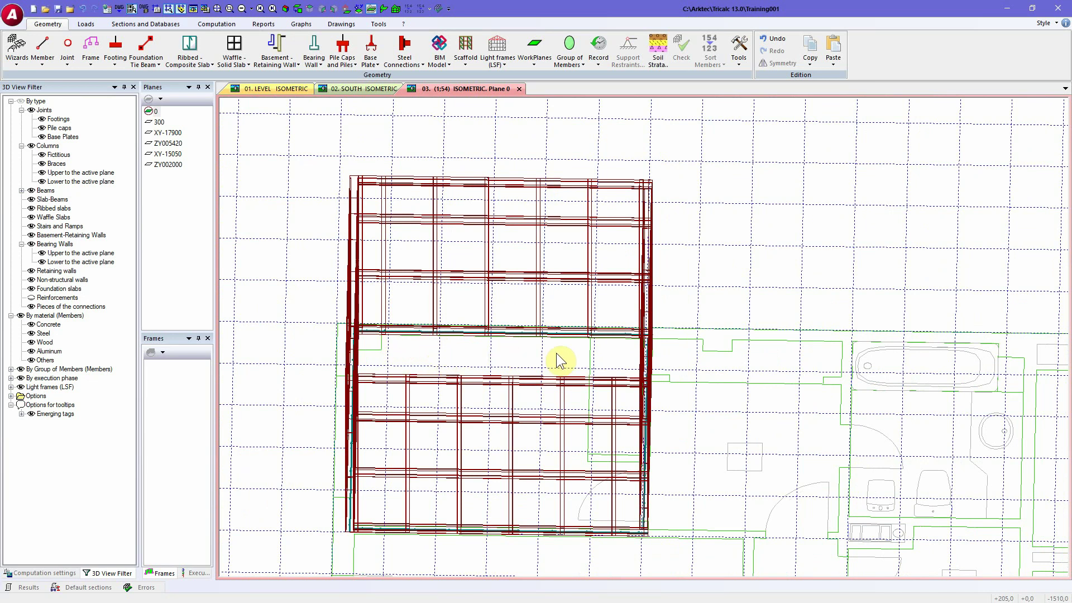
scroll(415, 345, up, 3)
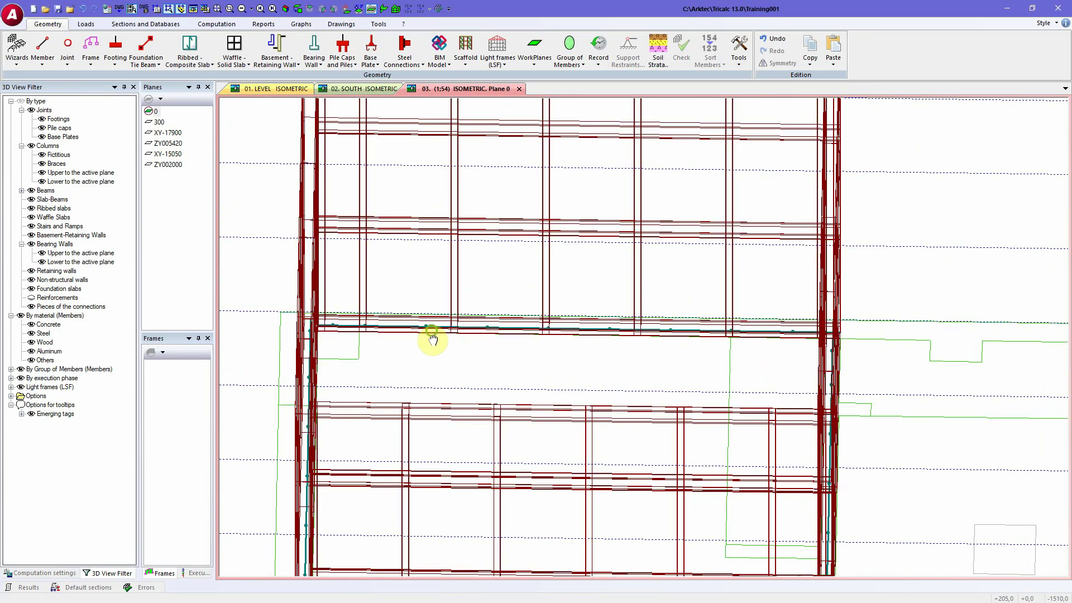
click(375, 25)
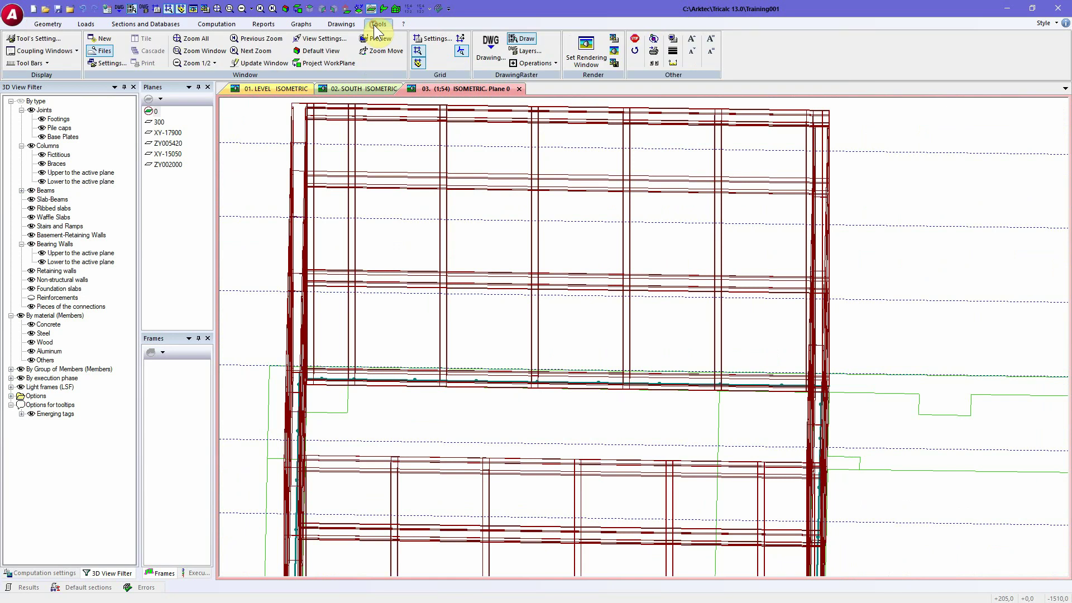
click(587, 54)
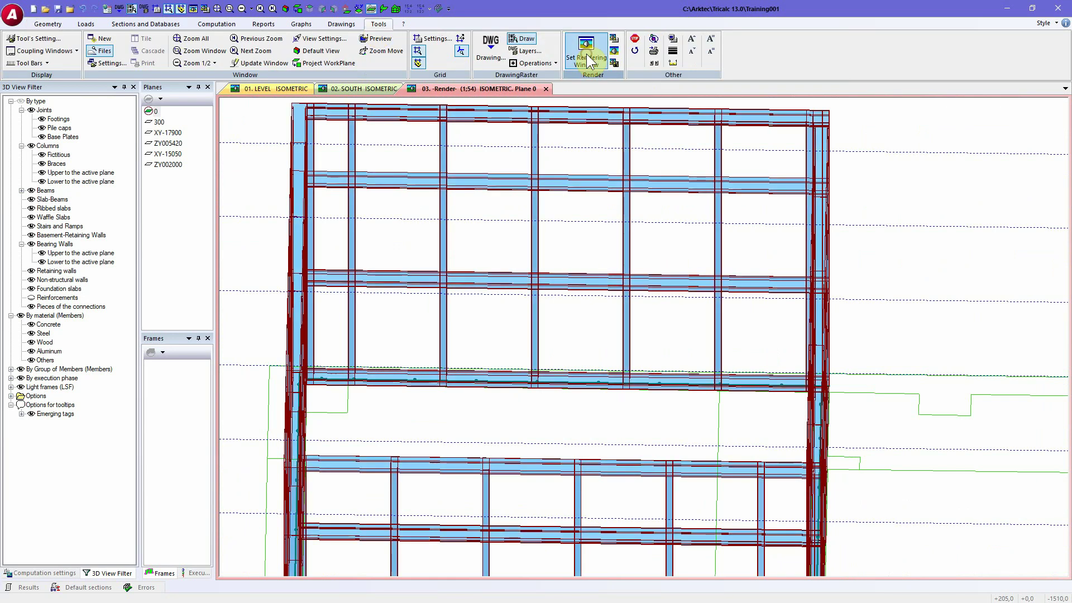
scroll(412, 374, down, 1)
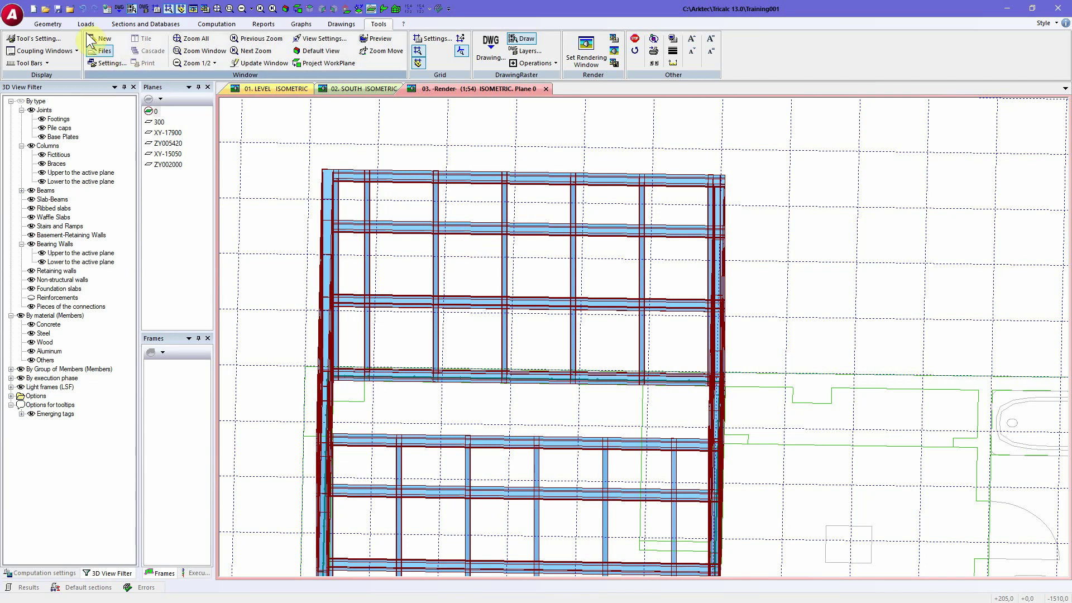
Move the rear frame's five intermediate studs together onto the neighbouring grid lines, using Move element with the Centro adjustment
click(56, 24)
click(512, 59)
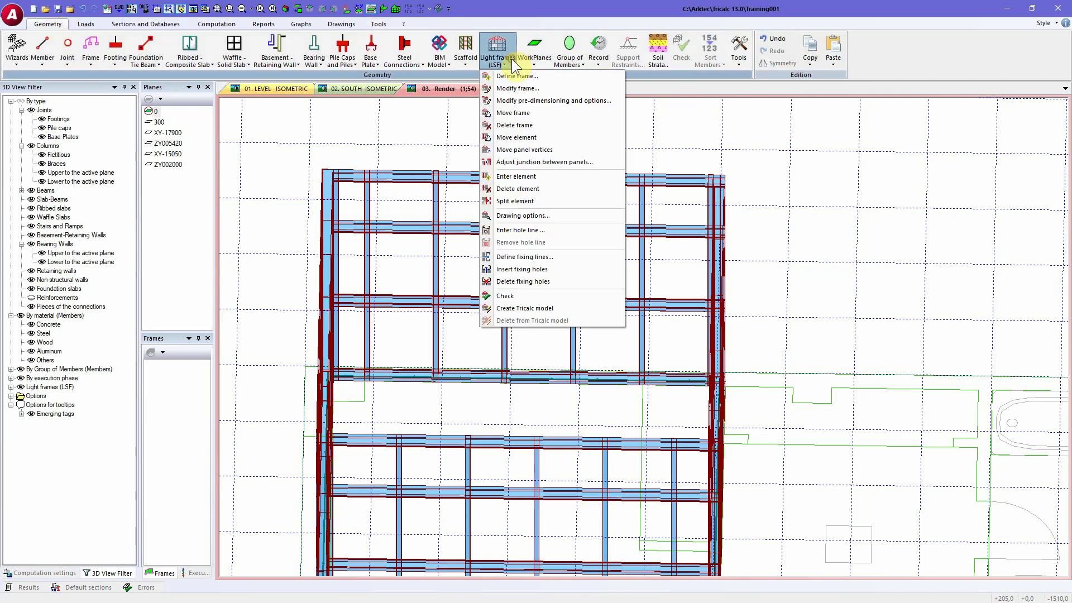
click(529, 137)
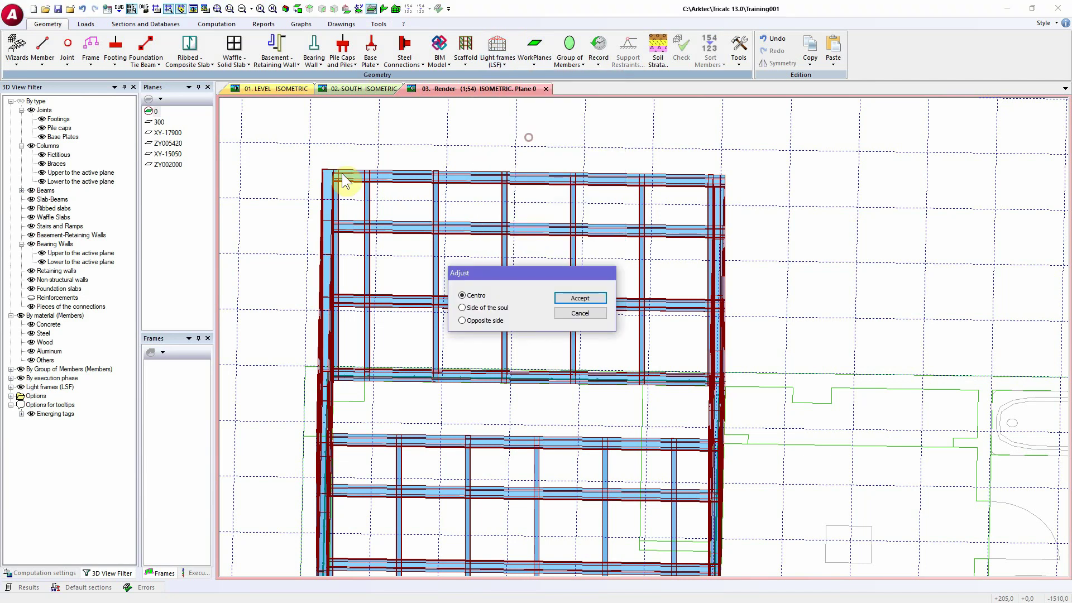
click(472, 296)
click(463, 295)
click(579, 299)
click(353, 149)
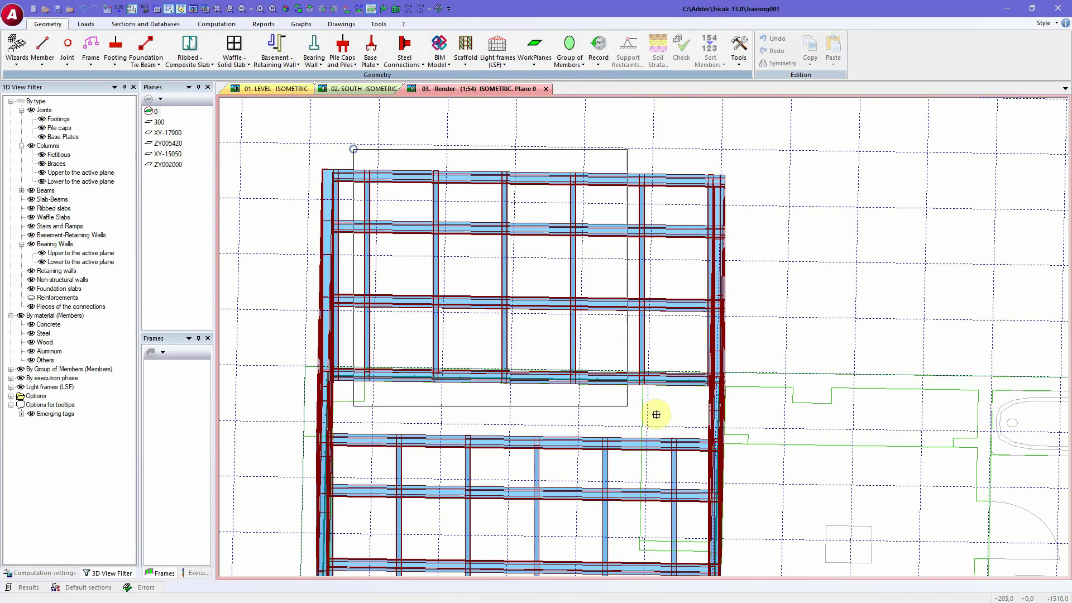
click(676, 405)
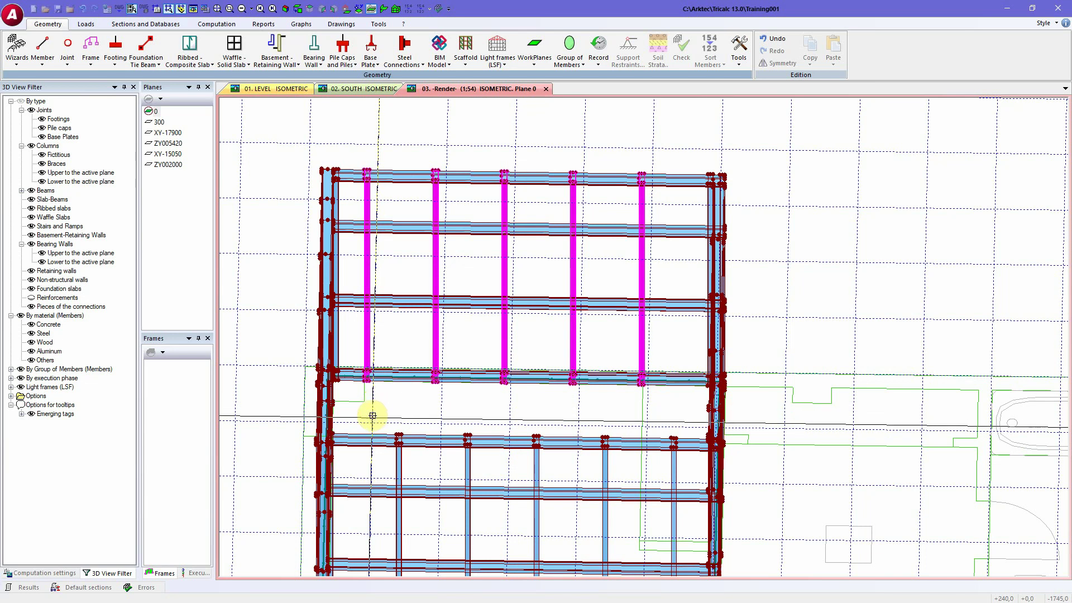
click(374, 402)
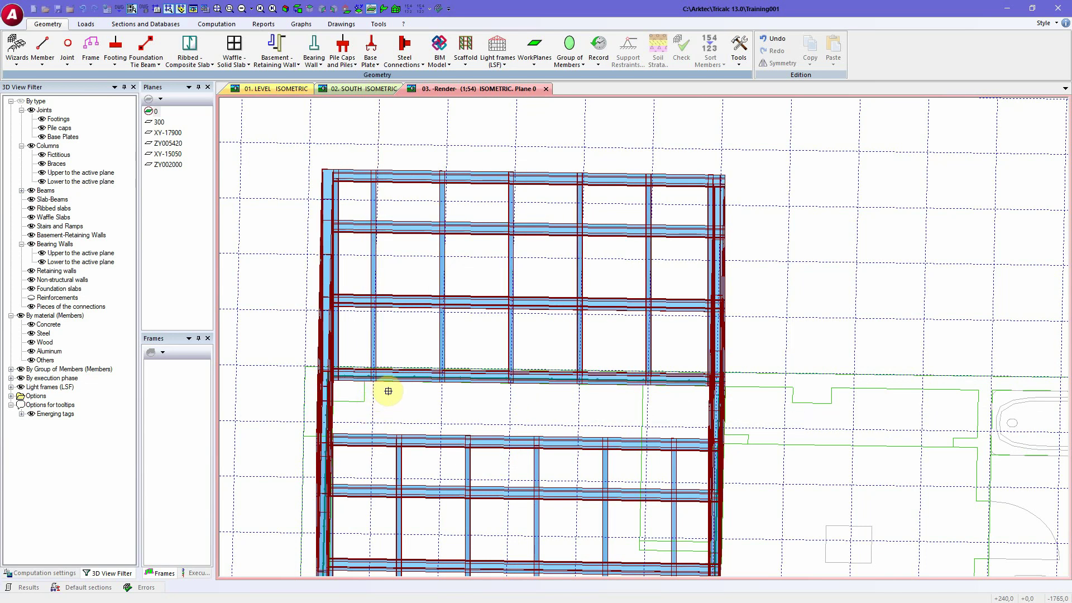
Move the front frame's five intermediate studs together onto the neighbouring grid lines
middle_drag(505, 412, 588, 166)
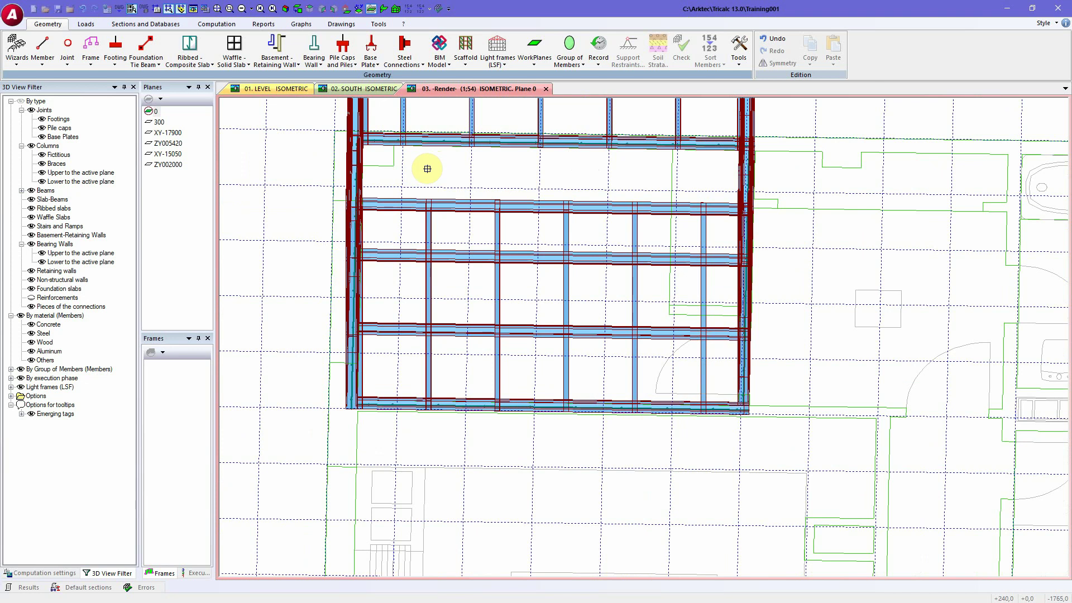
click(466, 437)
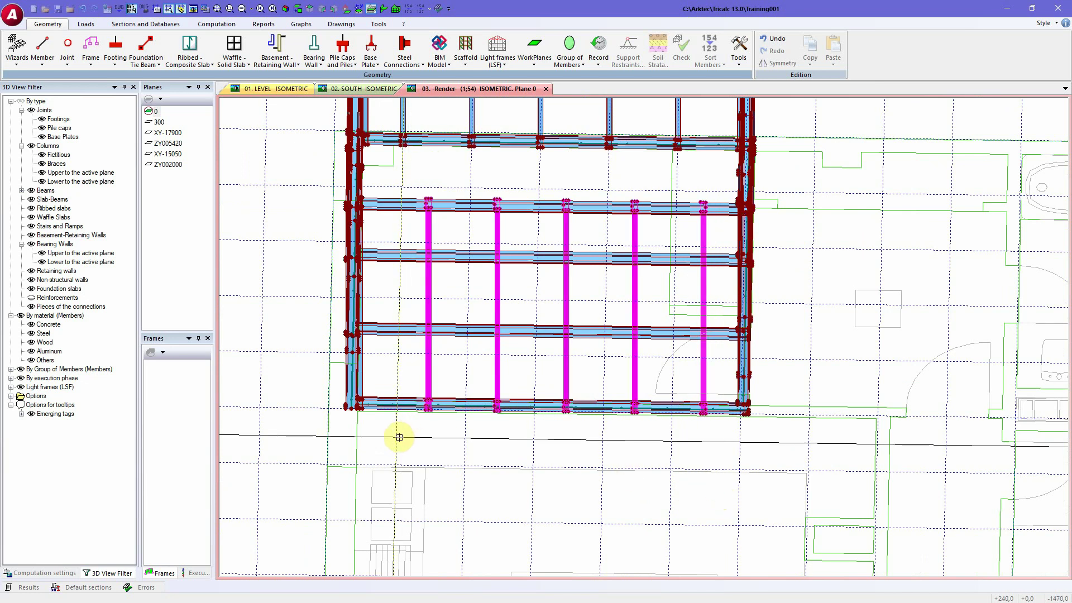
click(561, 468)
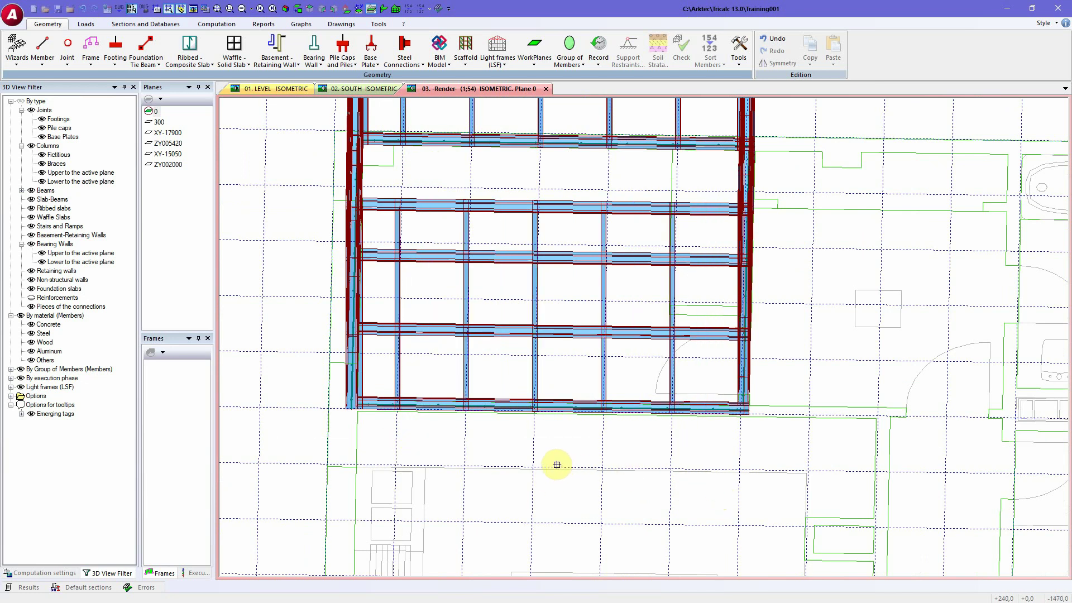
Move the four intermediate studs of the side frame beside the door swing together onto the grid lines
middle_drag(594, 441, 553, 448)
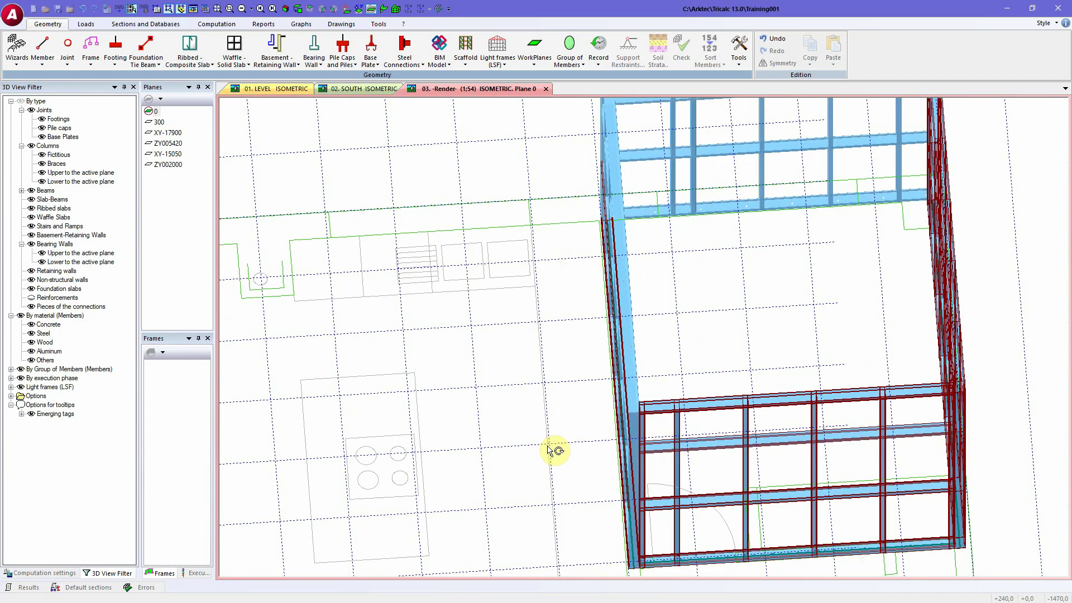
middle_drag(657, 424, 483, 292)
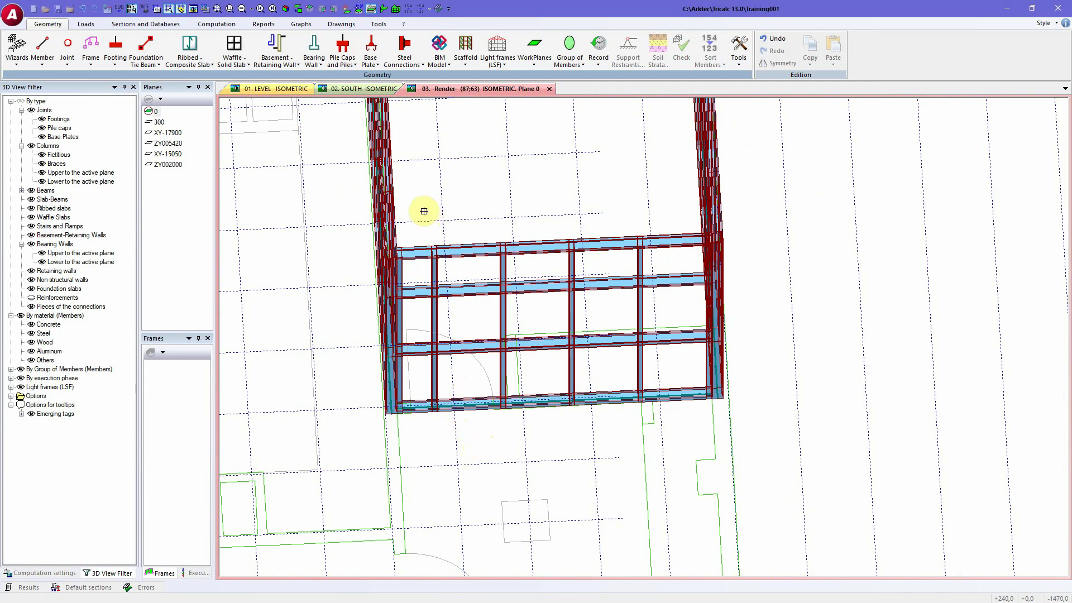
drag(424, 210, 654, 470)
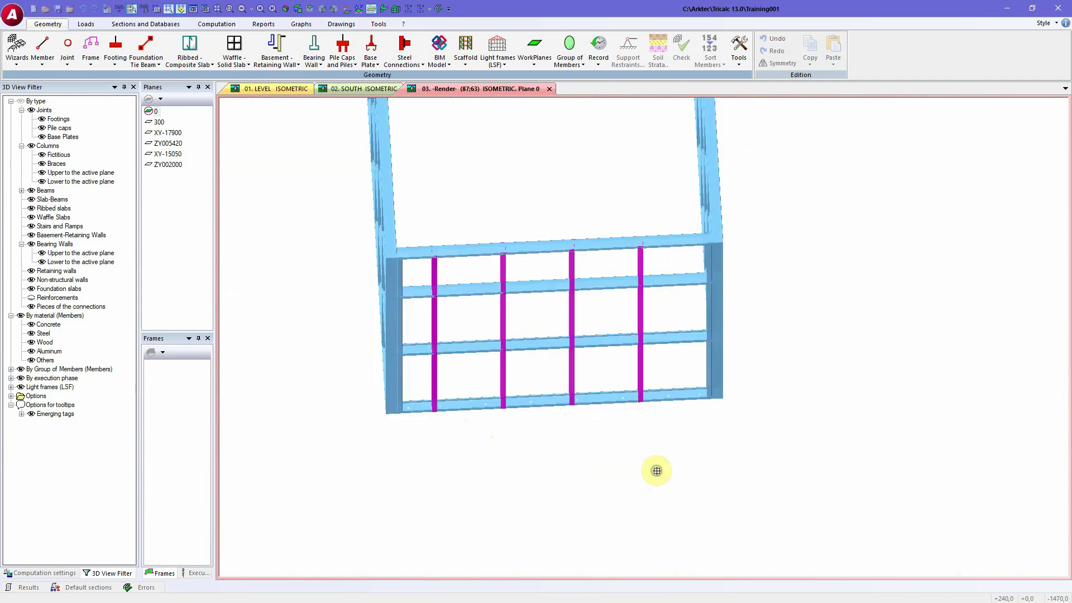
click(610, 319)
middle_drag(606, 300, 623, 596)
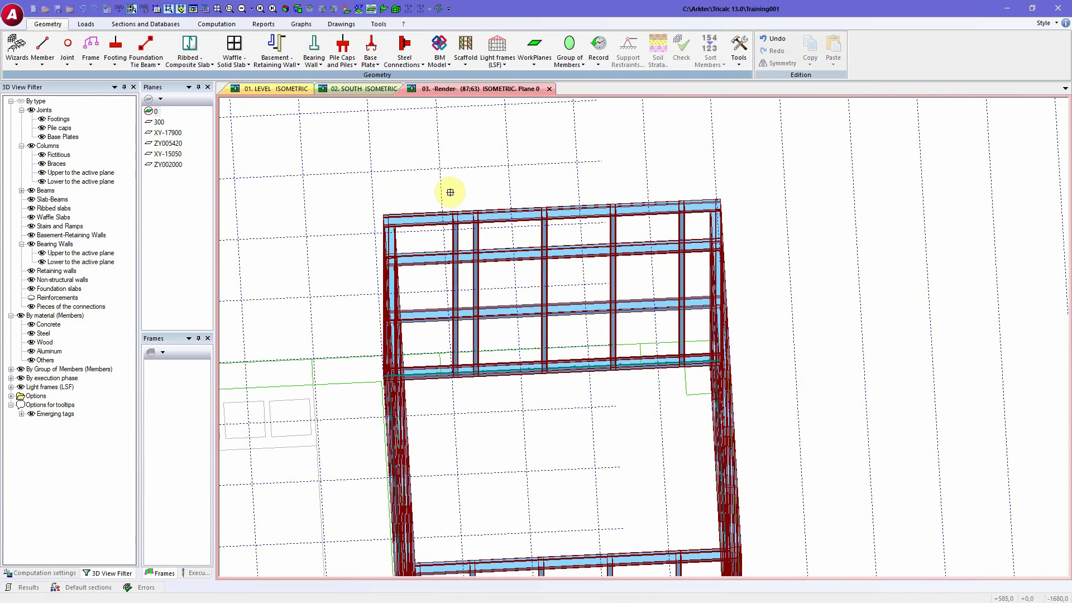
drag(466, 174, 678, 405)
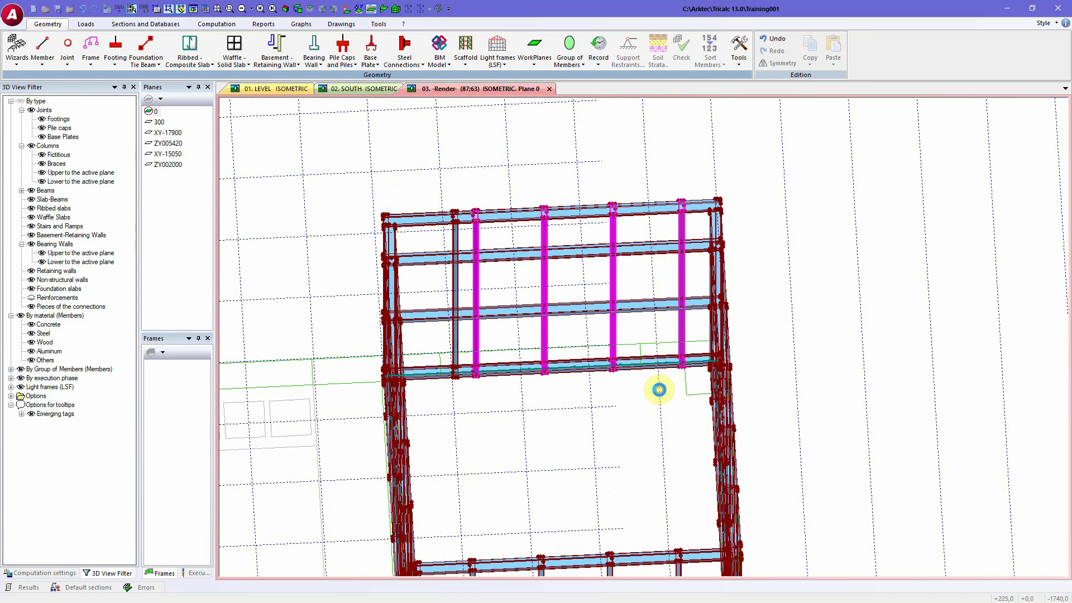
click(568, 360)
middle_drag(504, 317, 487, 302)
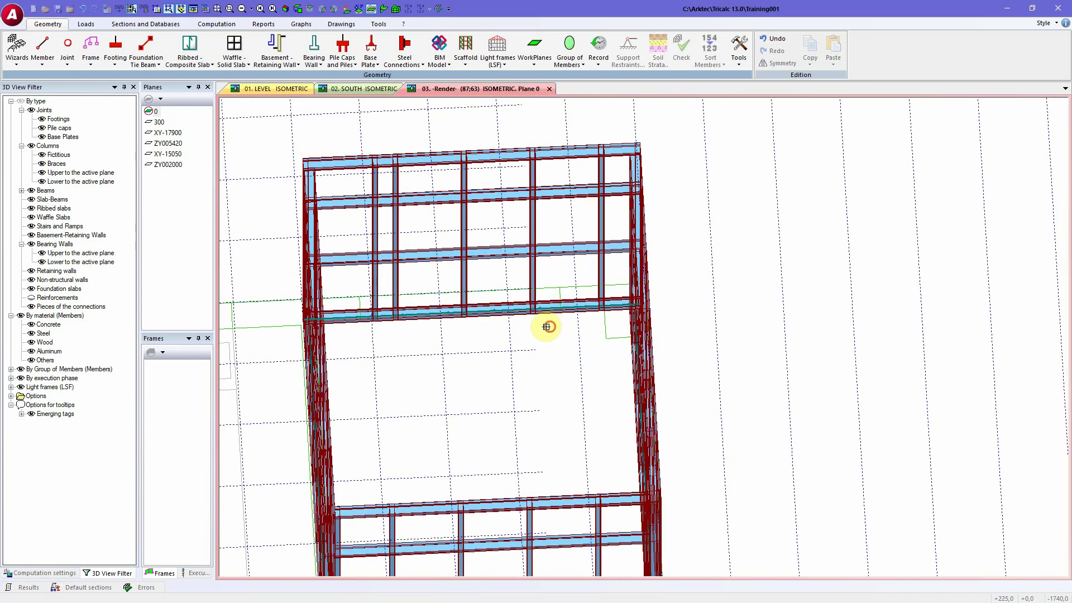
shift+middle_drag(549, 326, 534, 326)
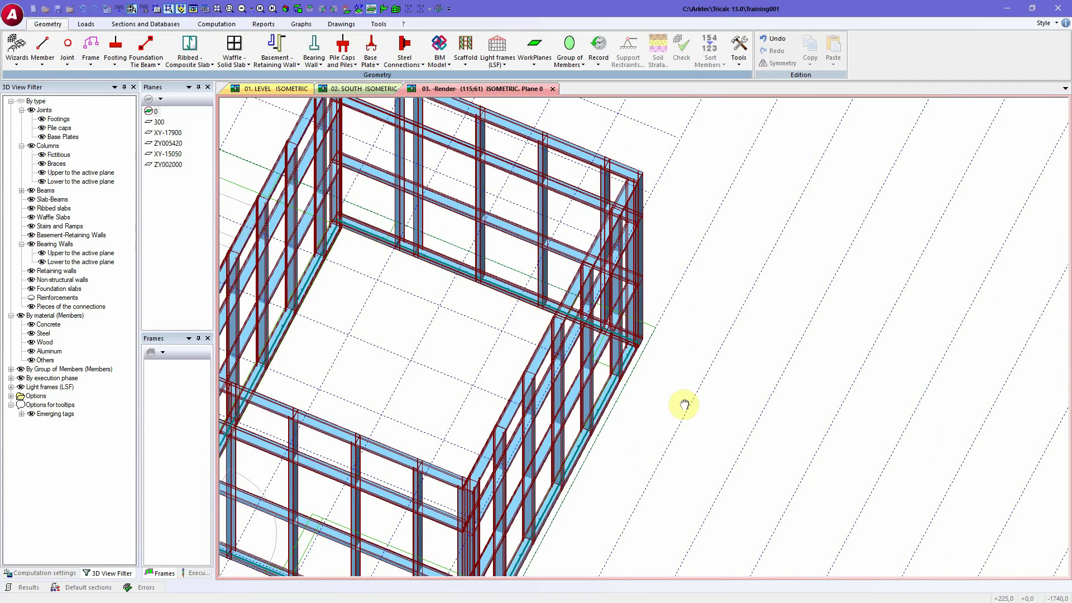
scroll(682, 407, down, 5)
mouse_move(780, 429)
shift+middle_down()
mouse_move(763, 421)
mouse_move(774, 429)
shift+middle_up()
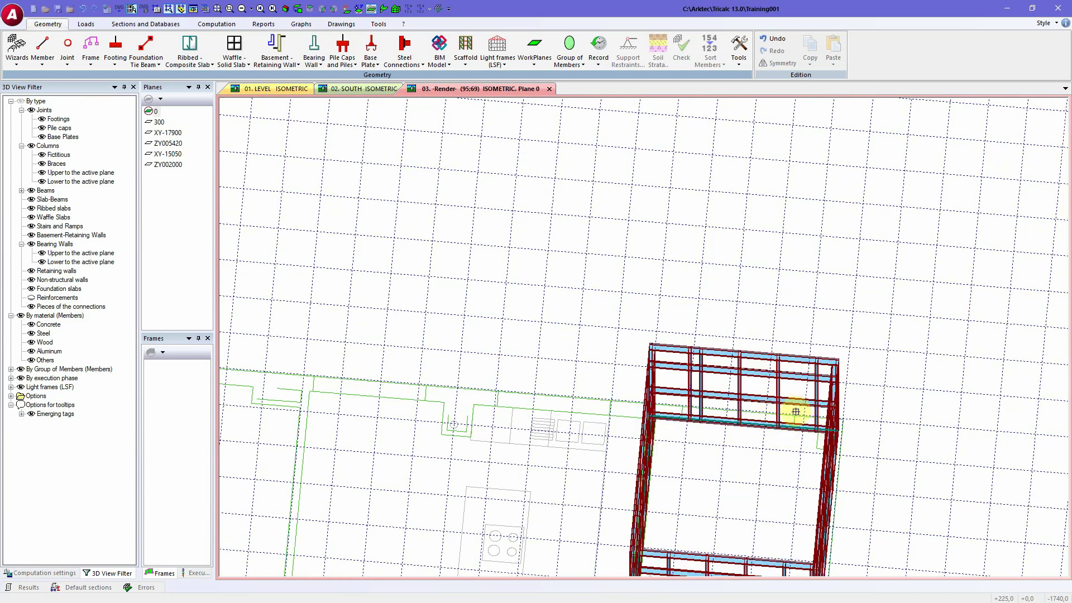
drag(695, 336, 807, 453)
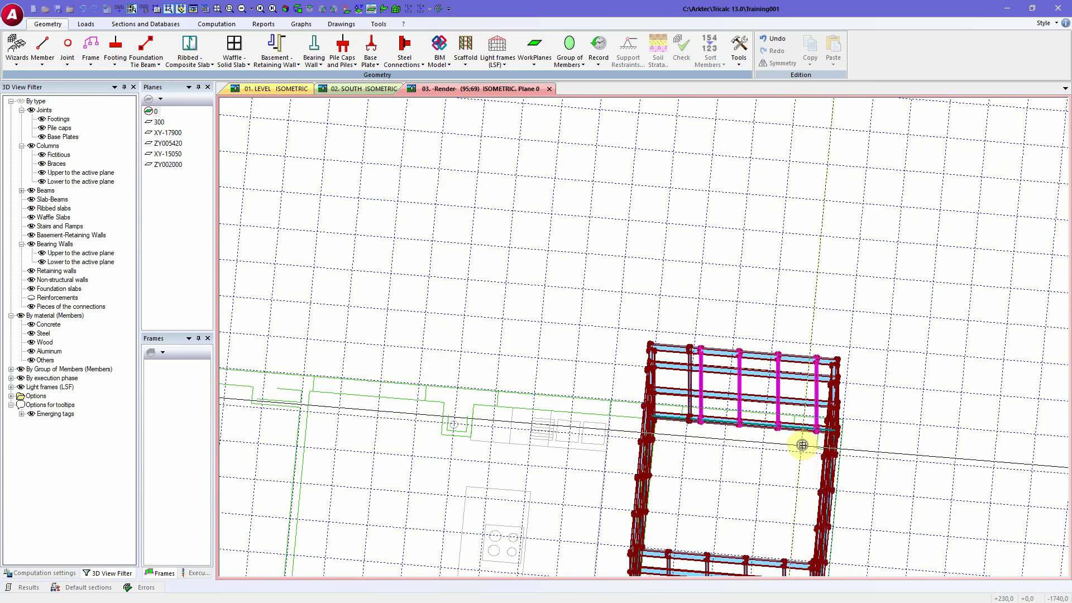
key(Escape)
key(Escape)
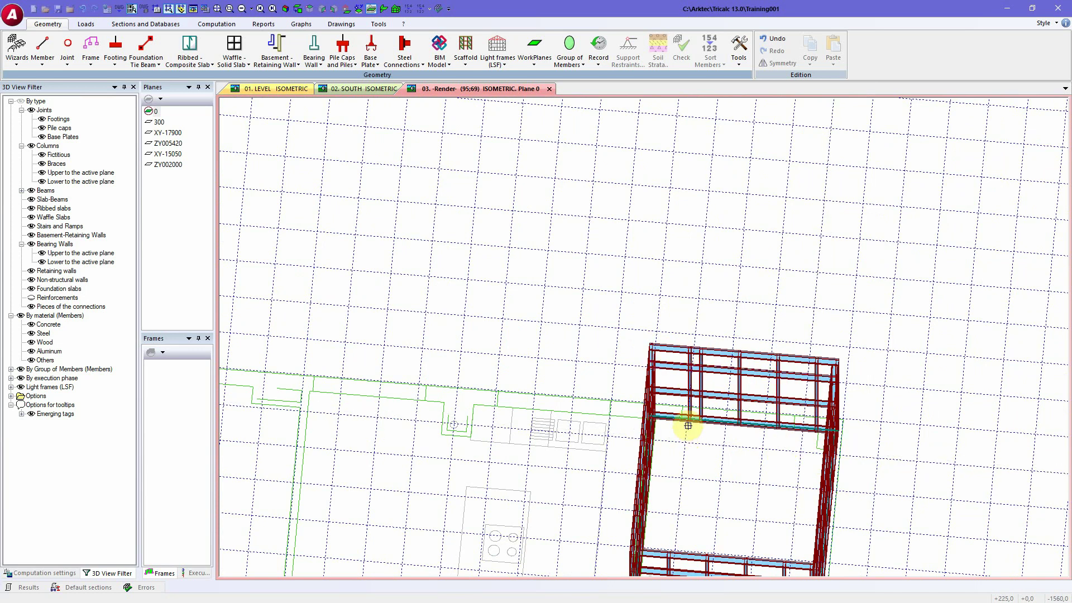
Move the first four studs of the side frame opposite the door swing one by one onto successive grid lines
click(688, 384)
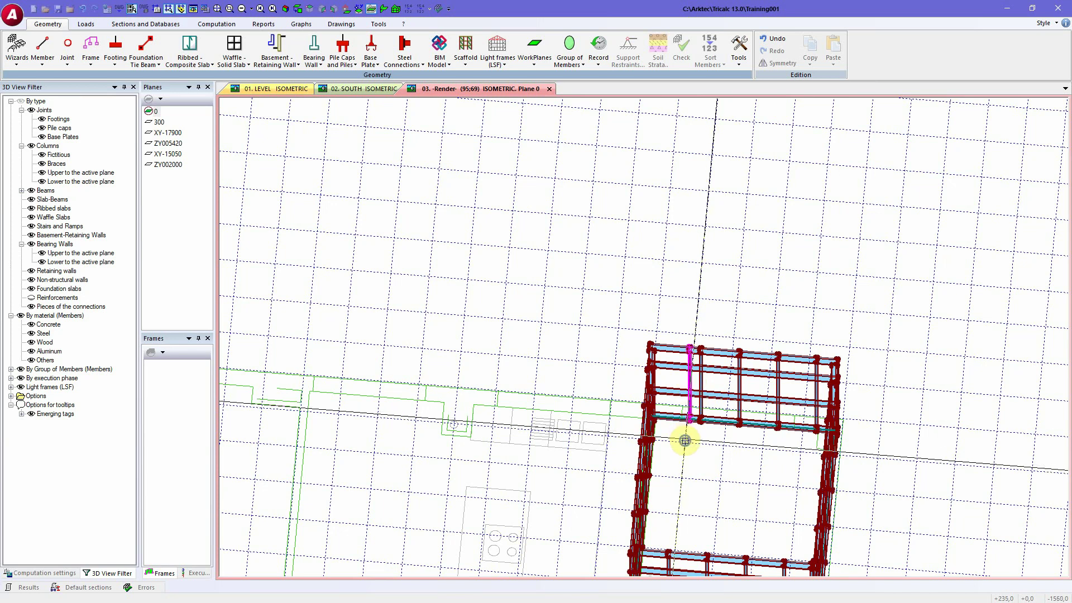
click(685, 440)
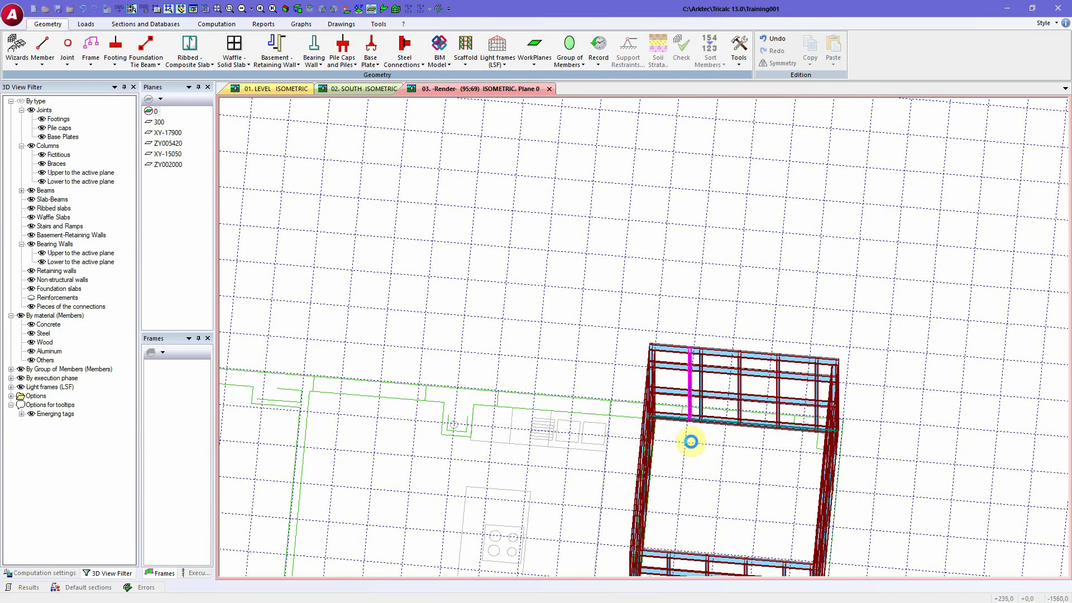
click(706, 414)
click(725, 436)
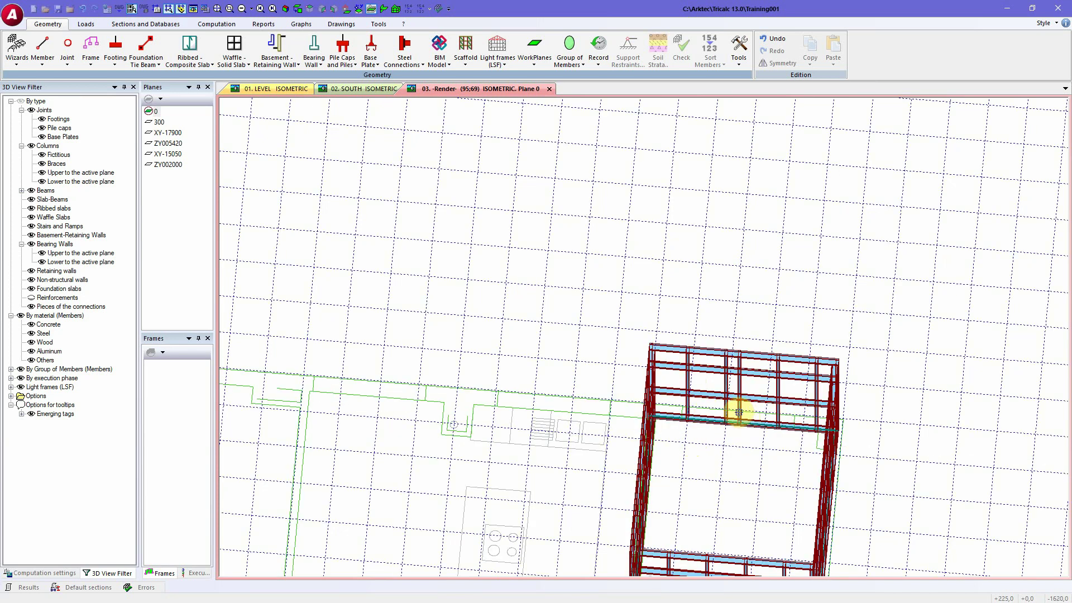
click(739, 412)
click(762, 437)
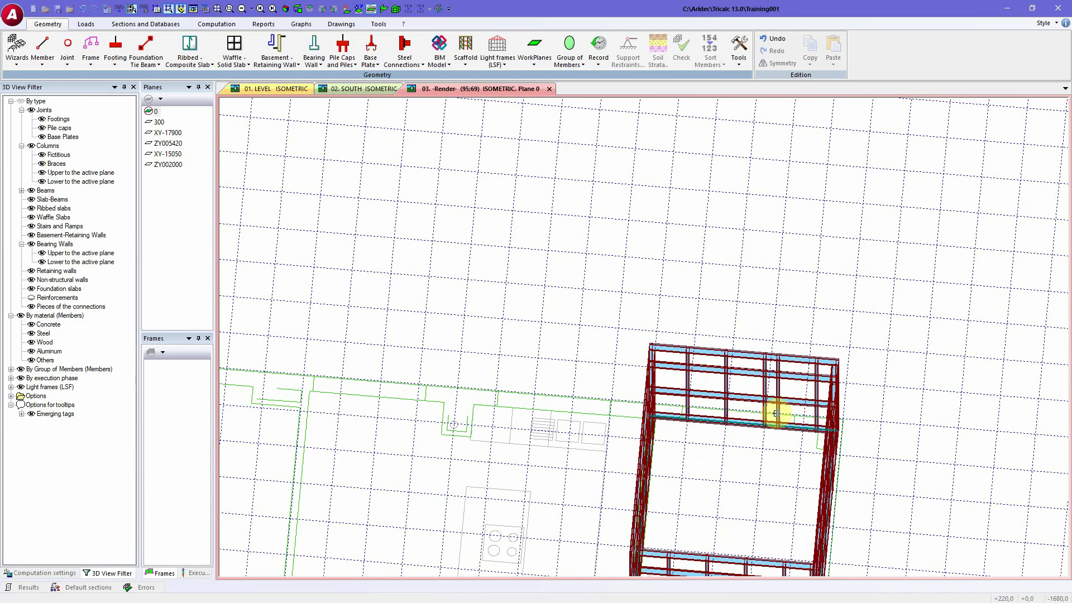
click(786, 419)
click(793, 429)
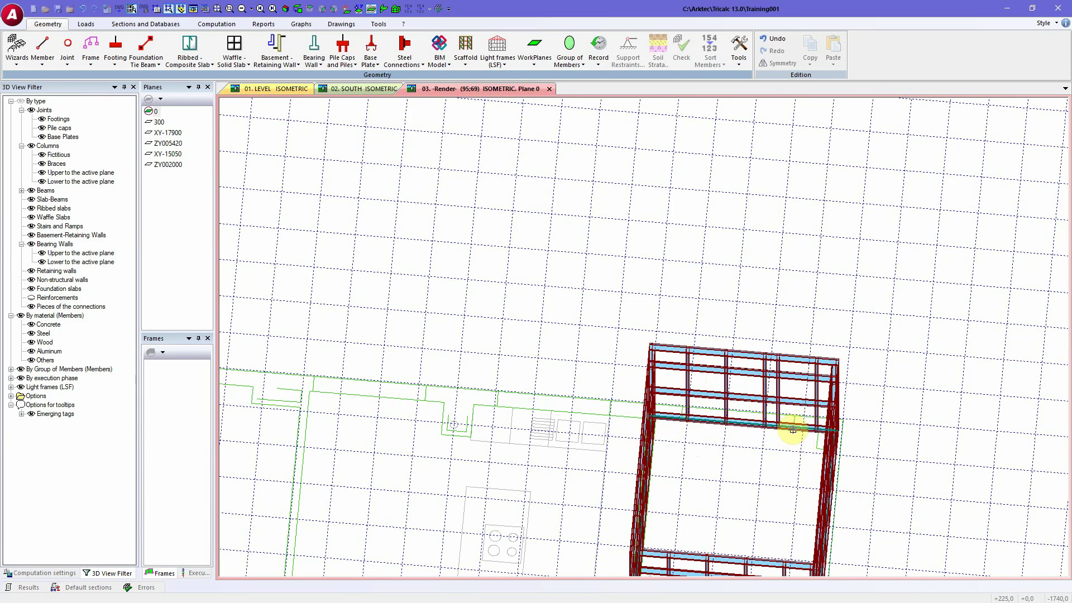
click(779, 415)
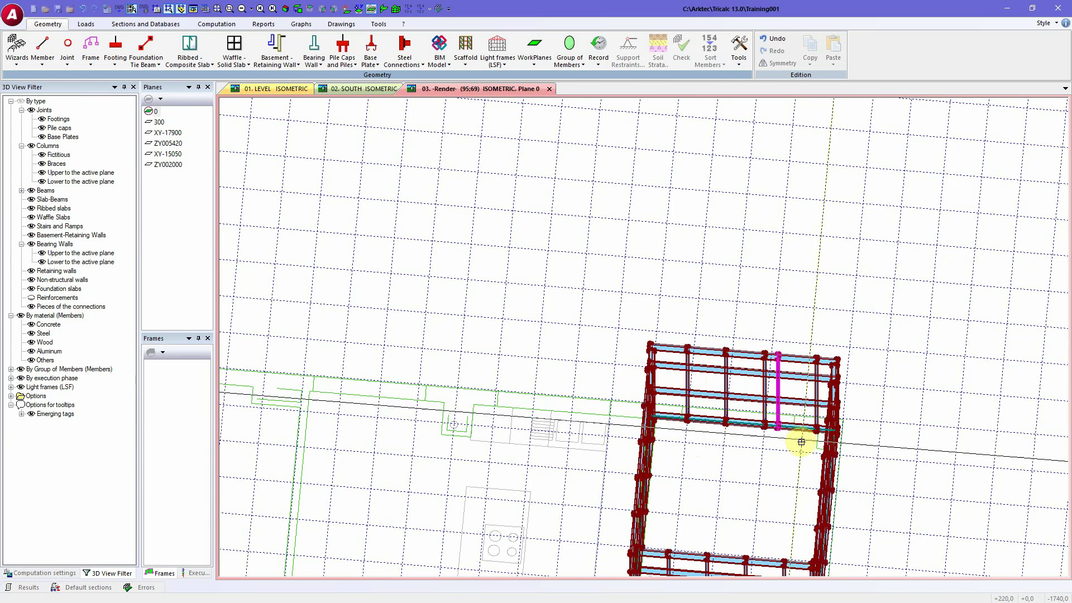
click(802, 442)
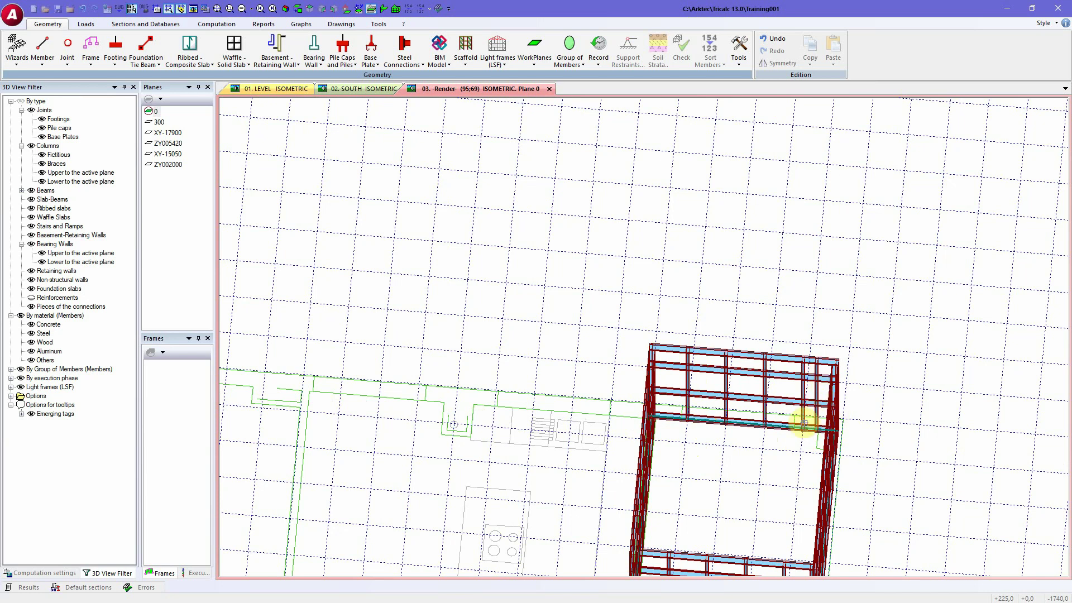
key(Escape)
Try deleting the last stud beside the corner of that side frame with Delete element, and undo the deletion
middle_drag(806, 443, 824, 419)
scroll(819, 393, up, 4)
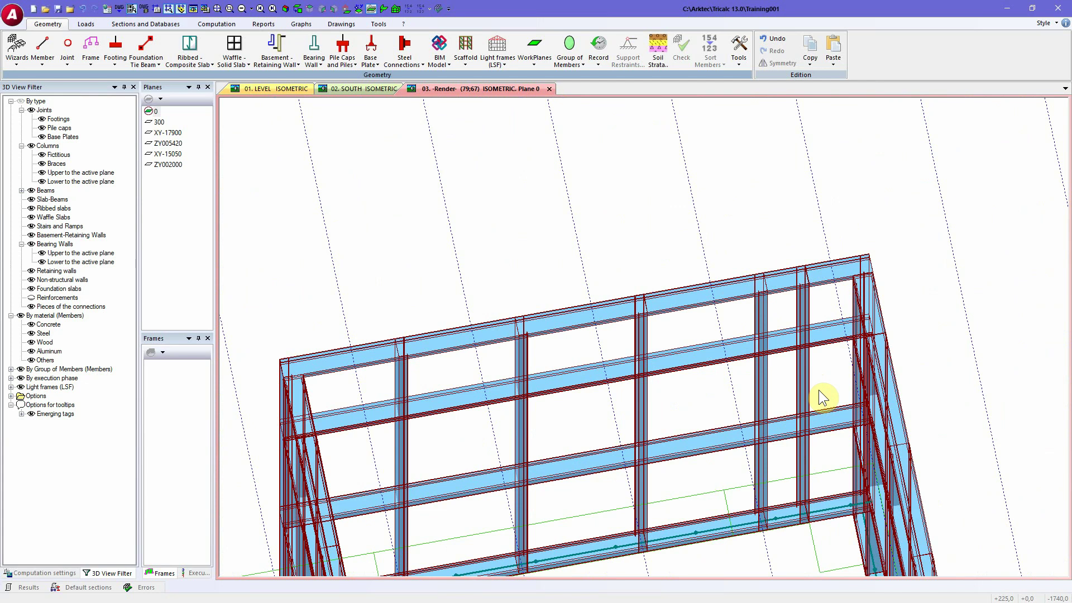
click(505, 62)
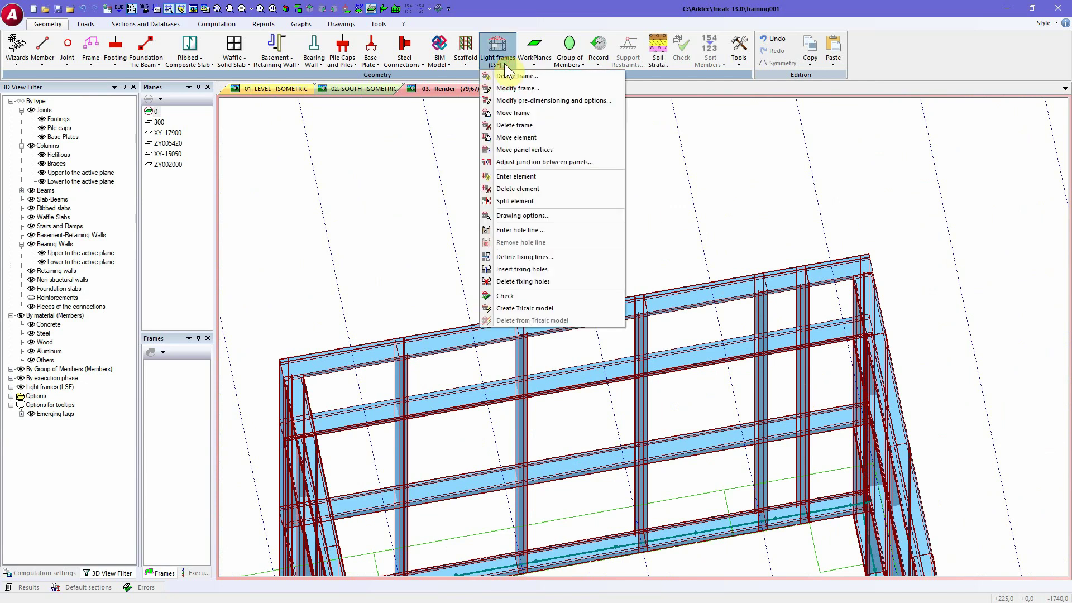
click(555, 186)
click(804, 312)
middle_drag(707, 222, 689, 213)
right_click(688, 209)
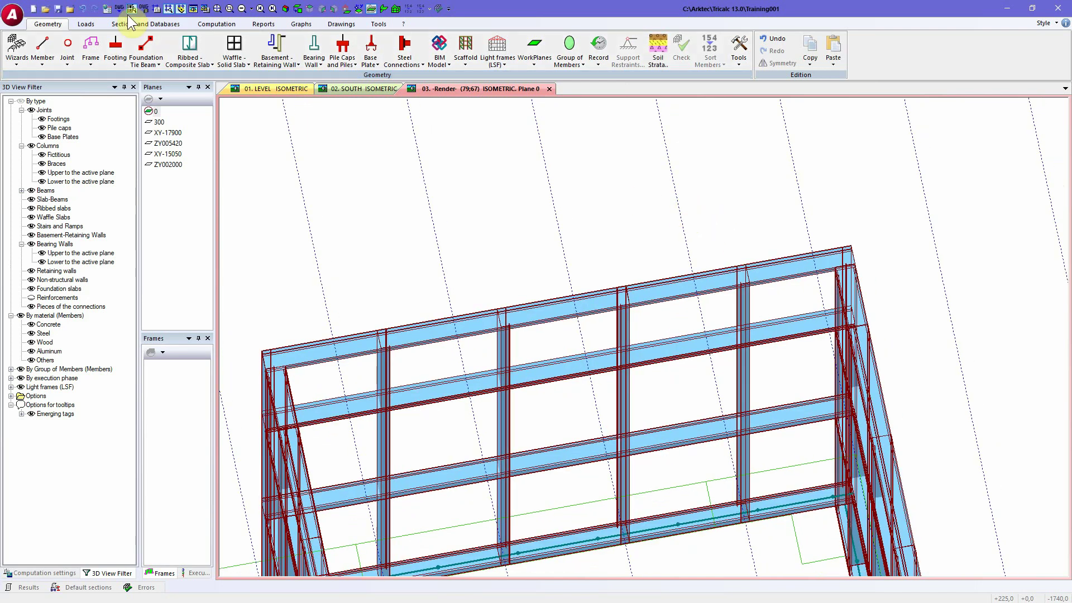
click(82, 10)
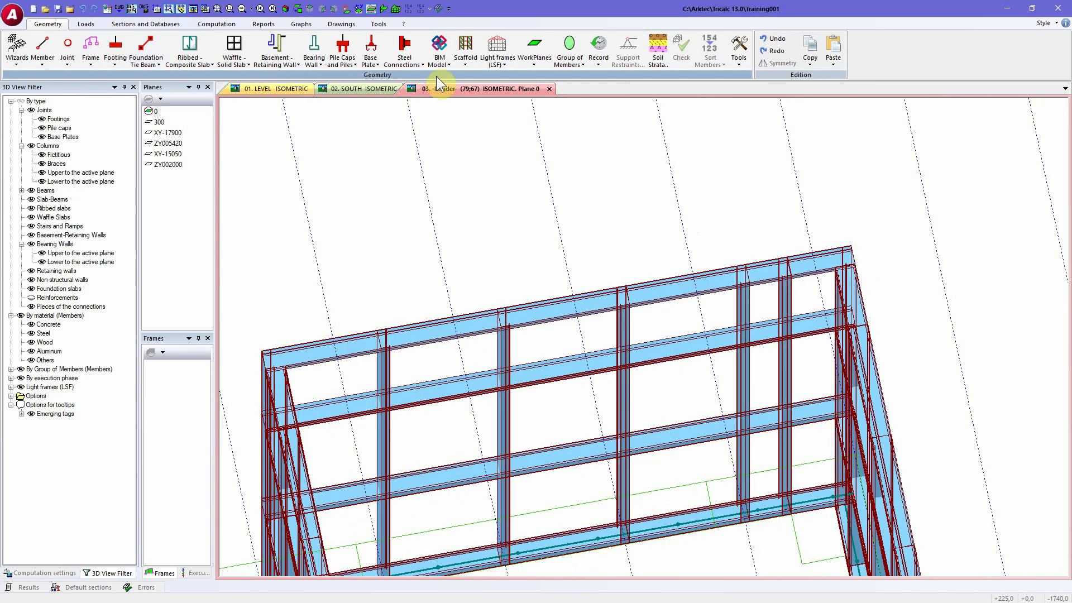
Modify the side frame PR-X-3 by deleting the extra vertical stud nearest its corner, and complete the frame wizard
click(502, 66)
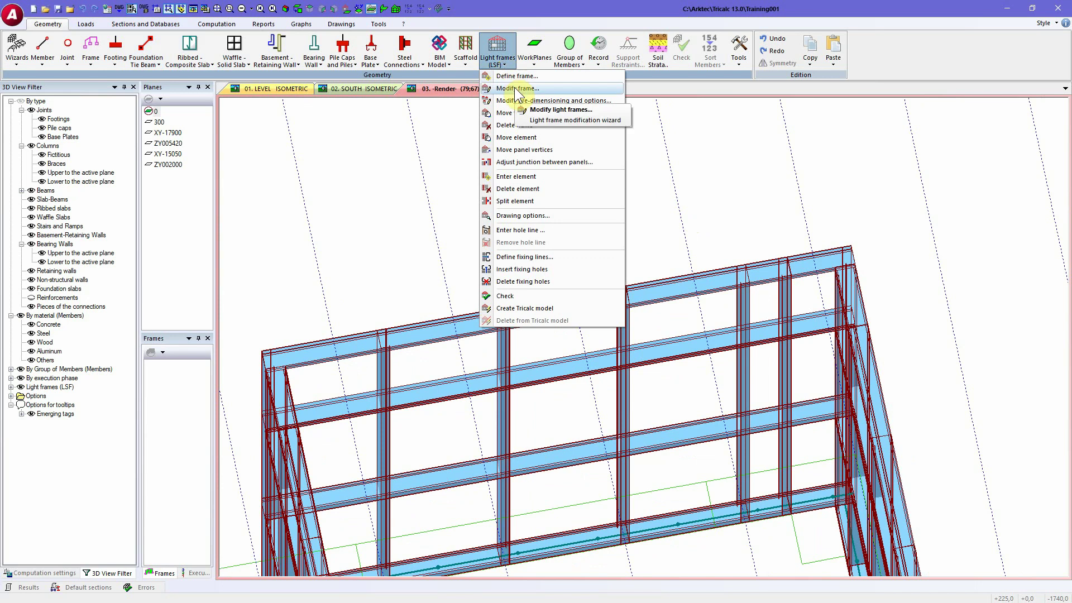
click(515, 87)
click(710, 287)
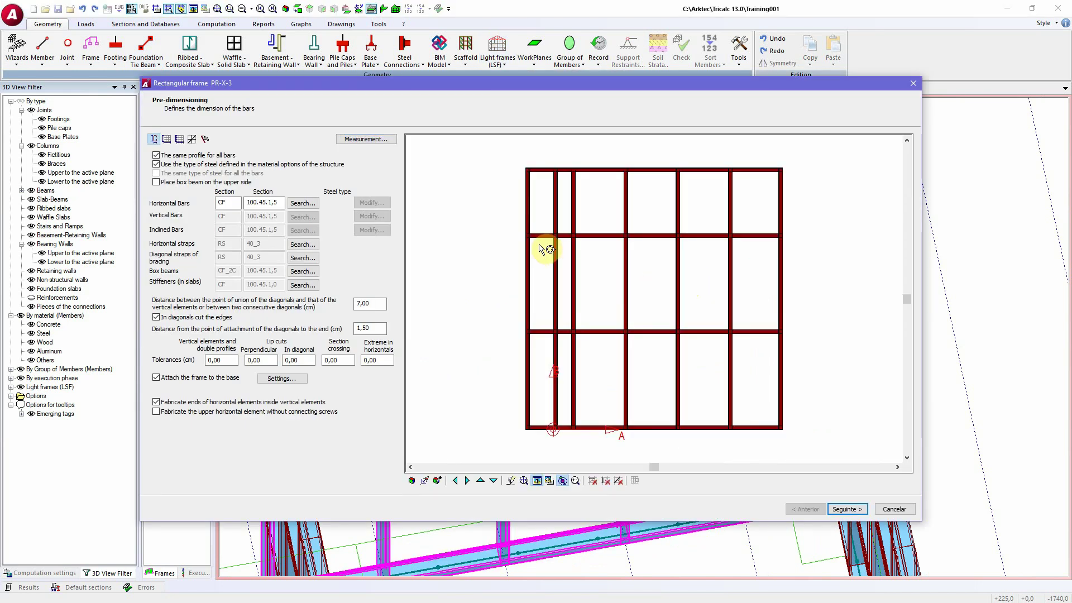
click(605, 481)
click(547, 158)
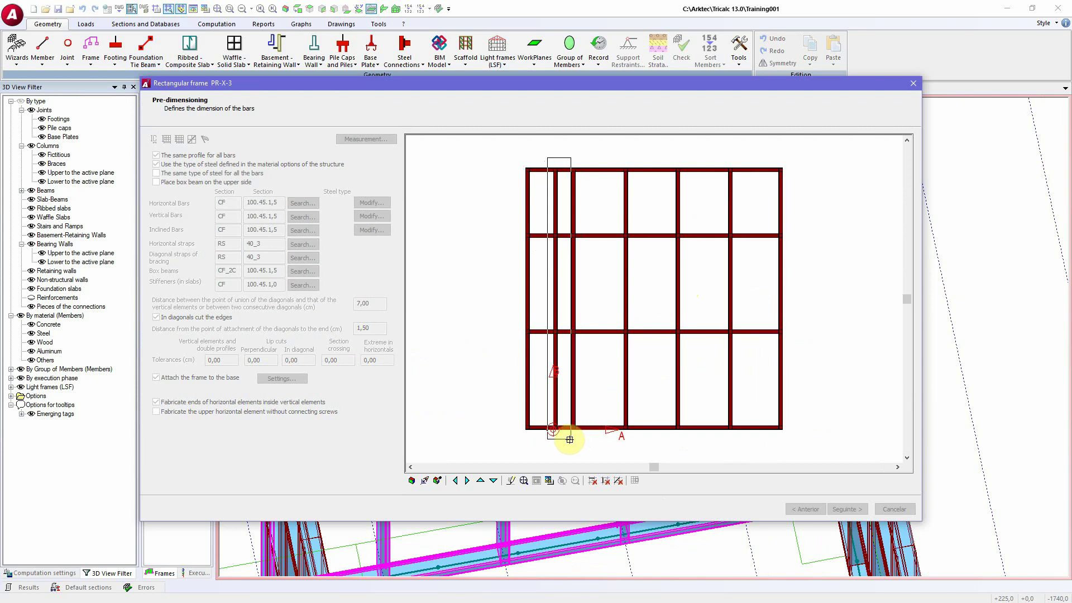
click(570, 439)
click(863, 509)
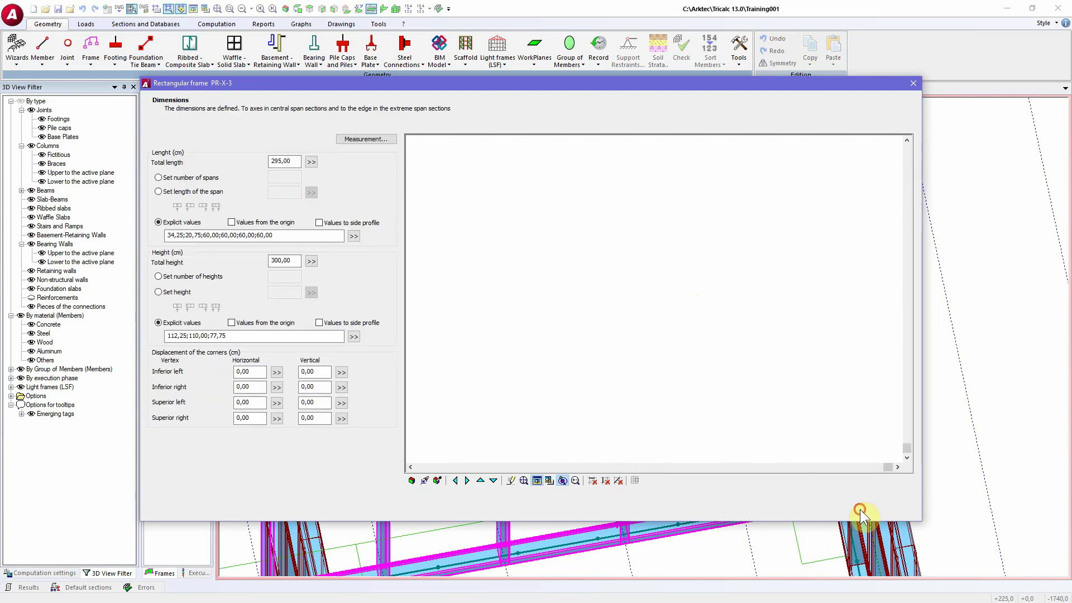
click(863, 509)
click(863, 511)
click(861, 512)
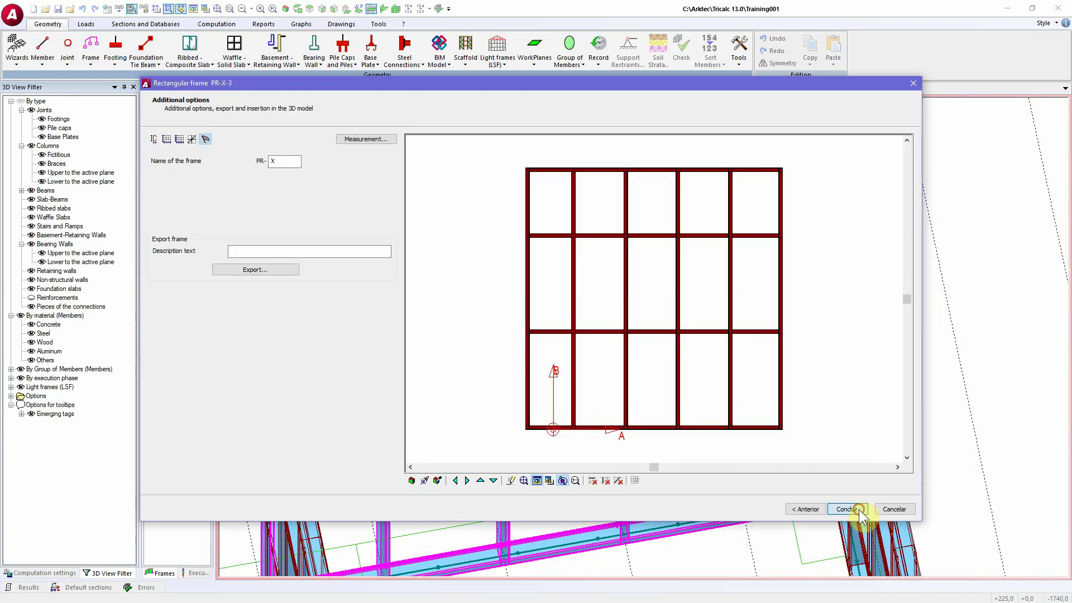
click(863, 509)
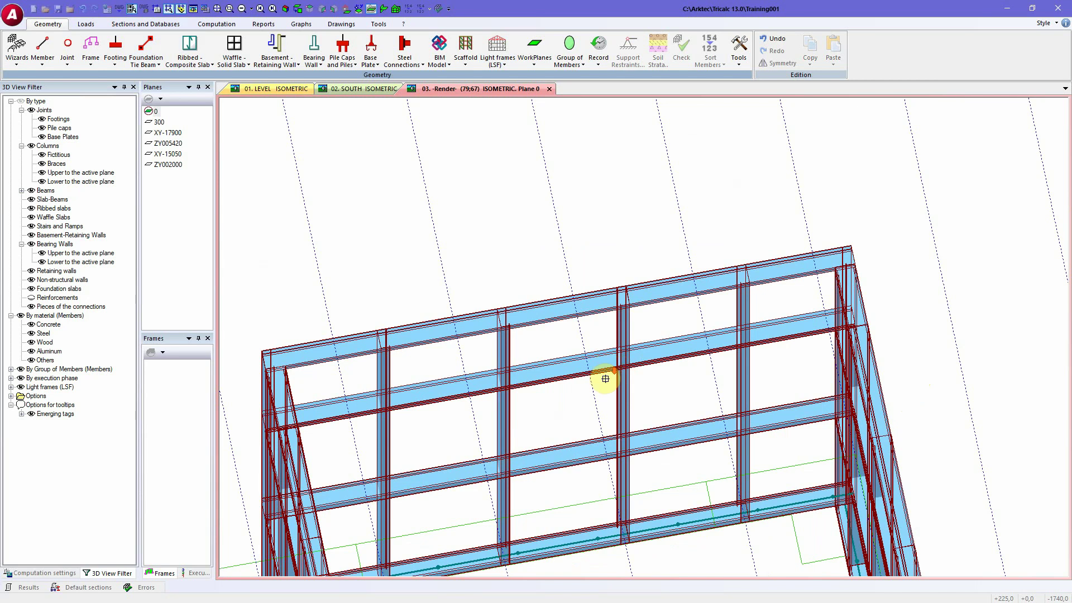
Define a new light frame of the rectangular panel type with a total length of 200 cm
scroll(605, 378, down, 5)
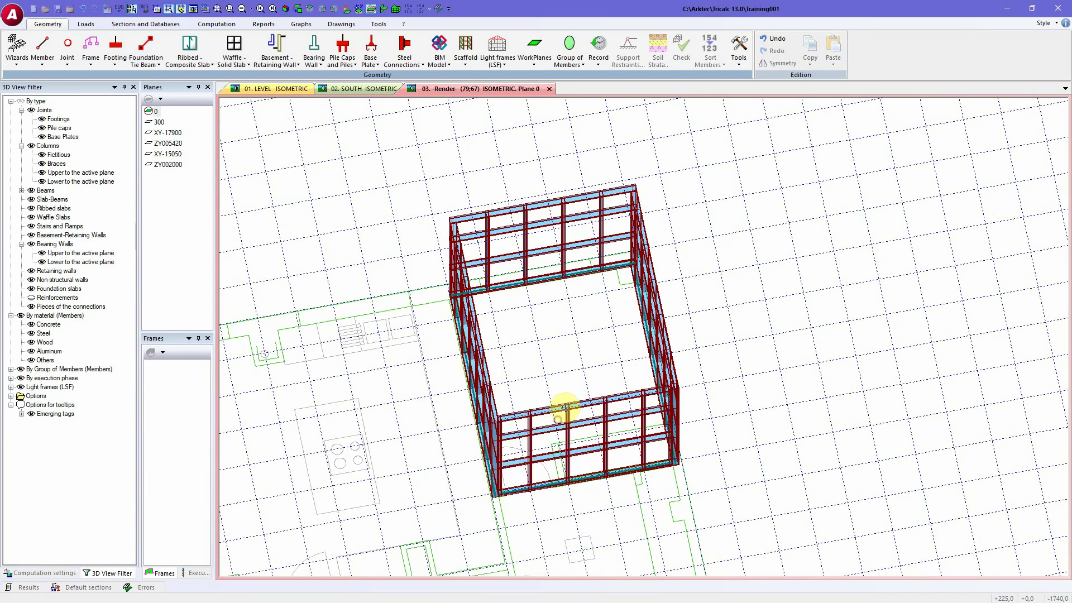
middle_drag(536, 454, 546, 390)
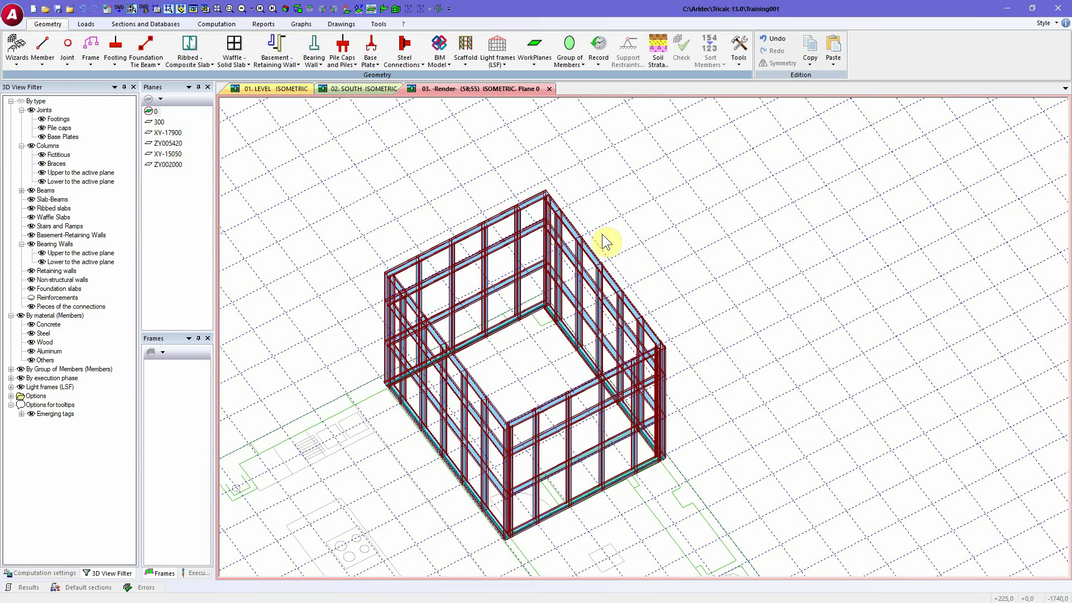
click(494, 60)
click(511, 77)
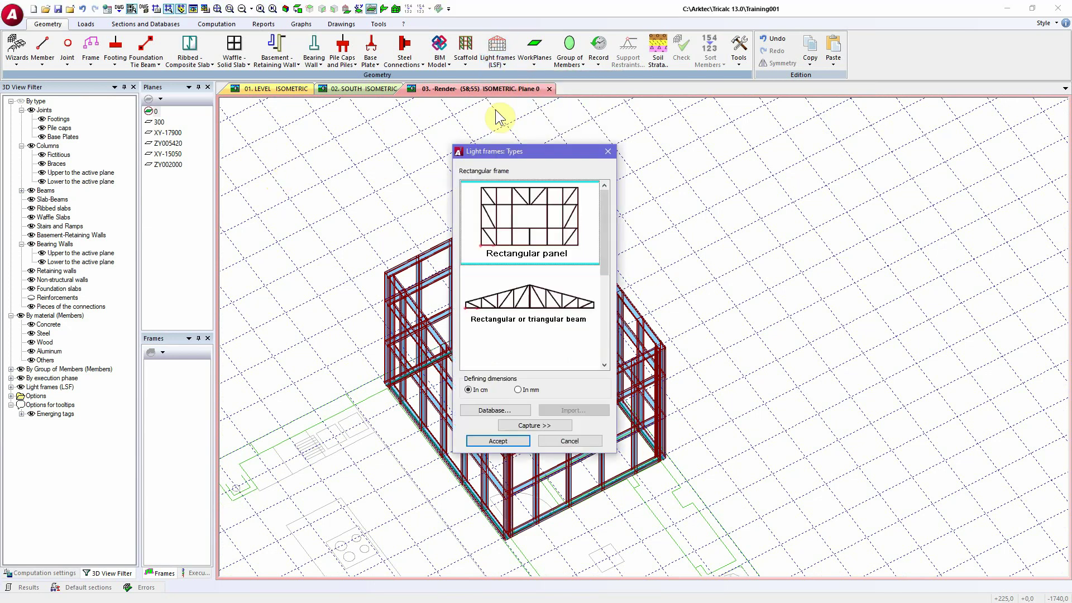
double_click(518, 215)
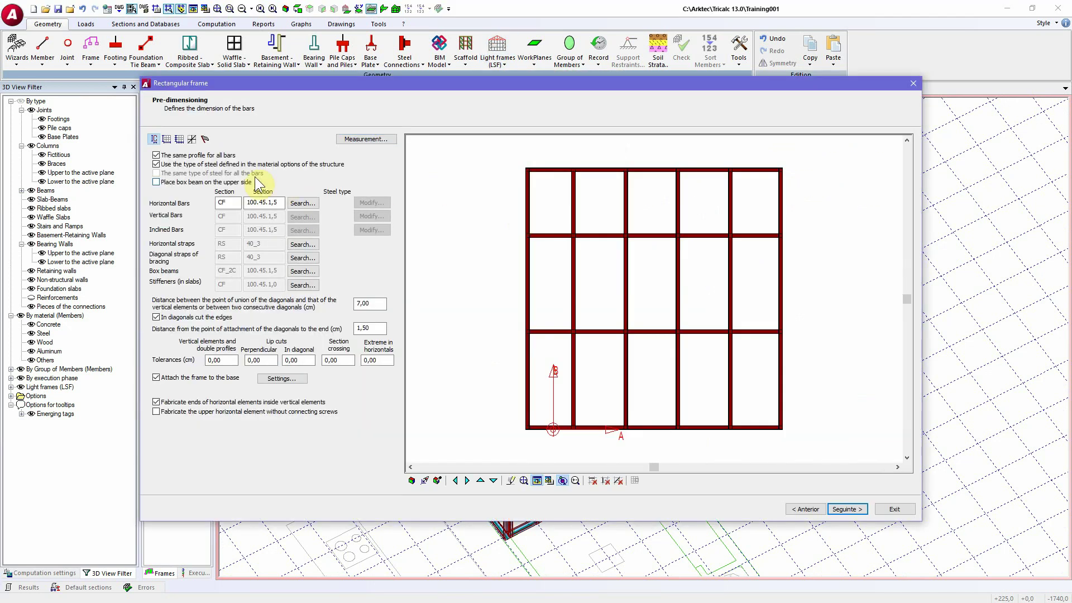
click(167, 139)
double_click(286, 161)
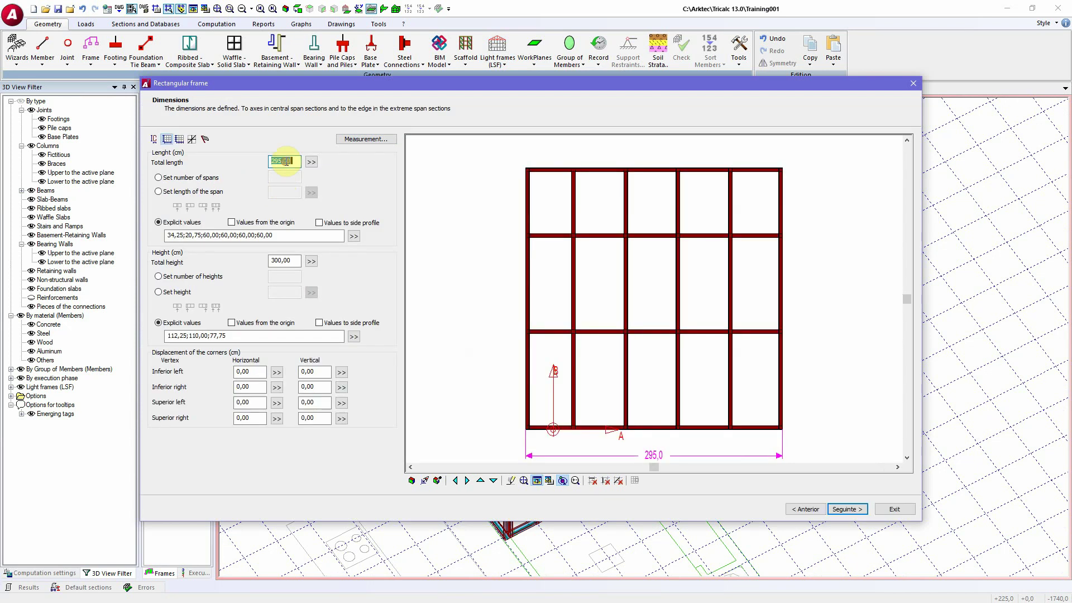
text(200)
Set the panel's span length to 60 cm, with the shorter leftover span at the start of the panel
click(191, 194)
click(284, 192)
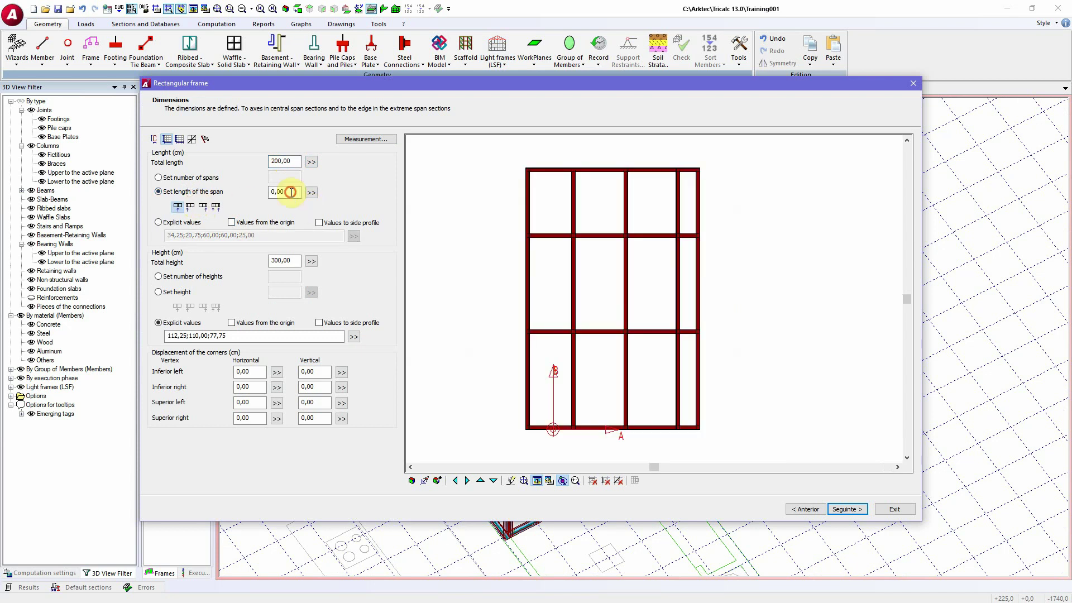
text(60)
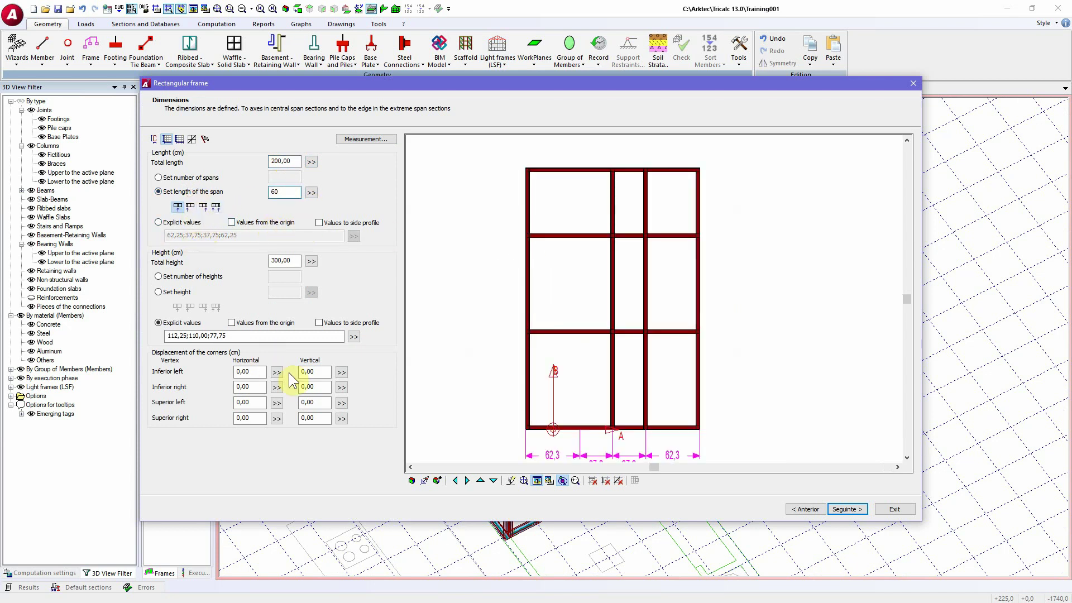
click(203, 207)
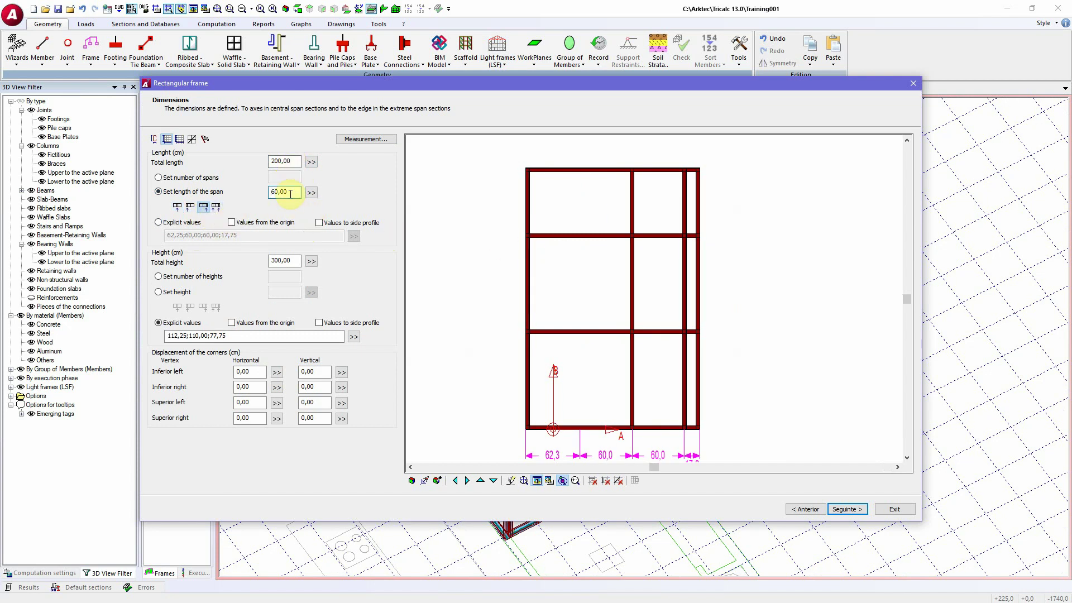
click(178, 207)
click(283, 191)
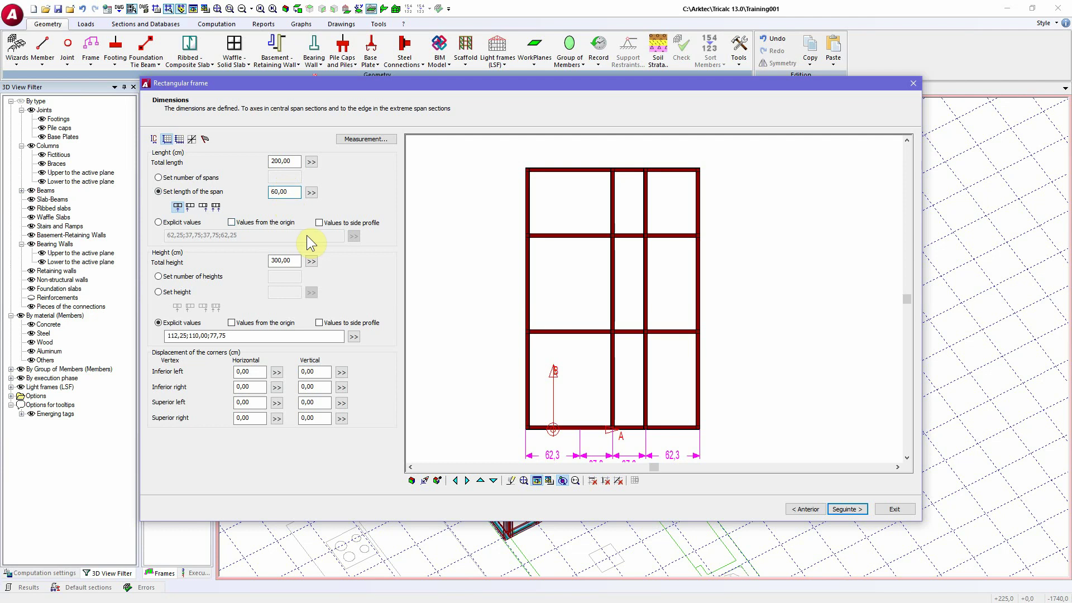
click(283, 261)
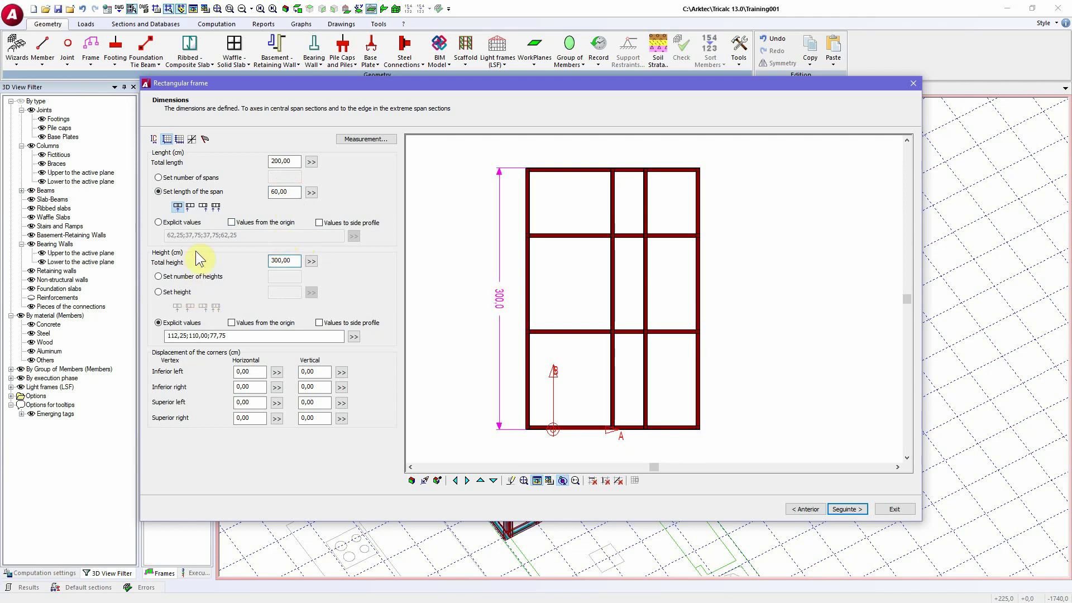
click(203, 206)
click(190, 206)
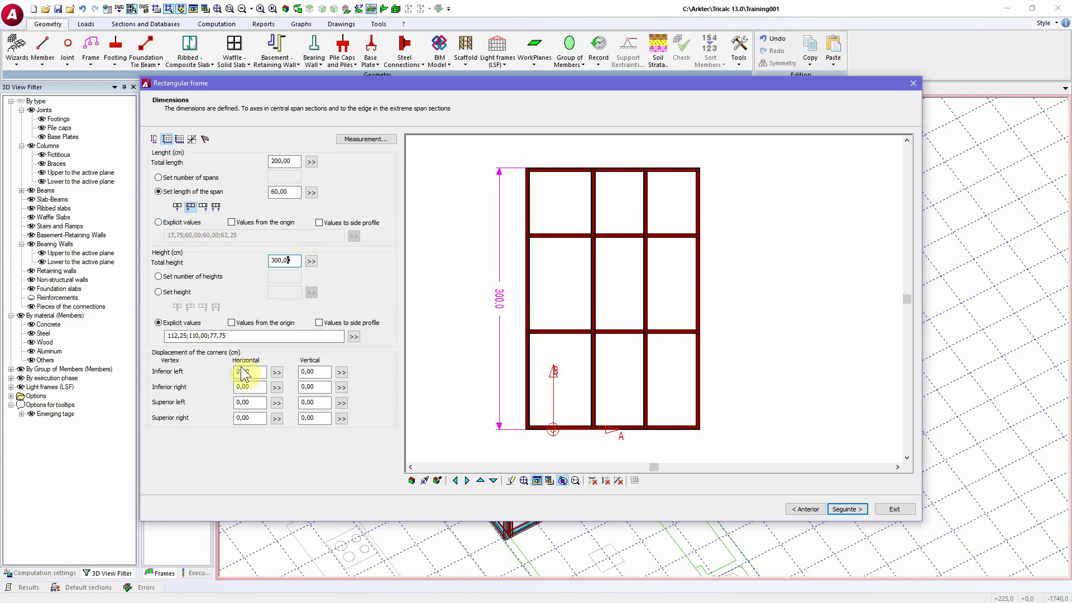
Set the spacing of the panel's horizontal bars to 110 cm in height, with the shorter leftover at the upper end
click(189, 294)
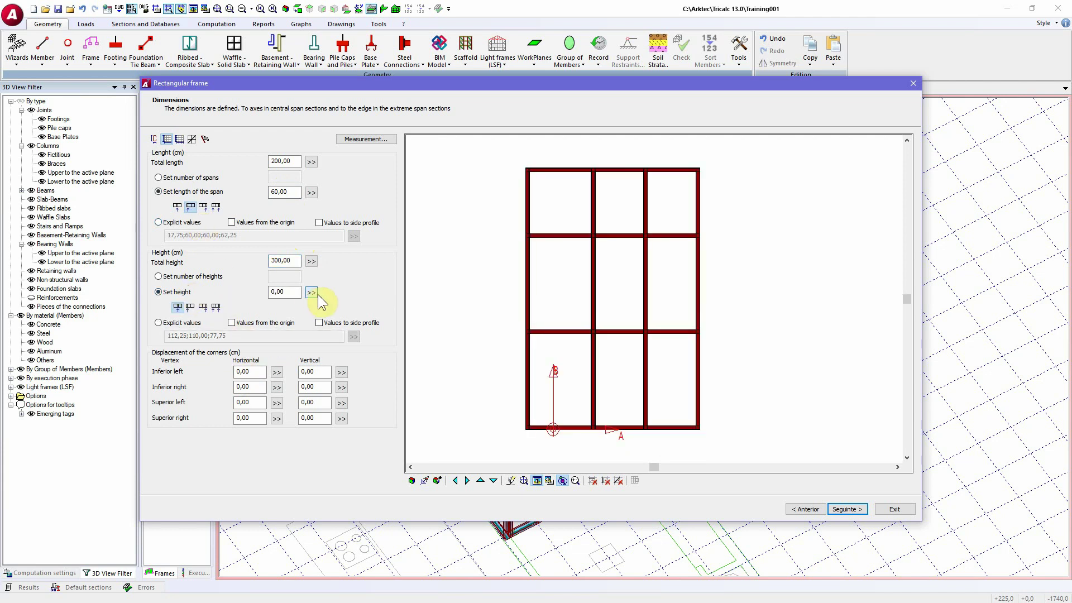
drag(287, 293, 207, 304)
text(110)
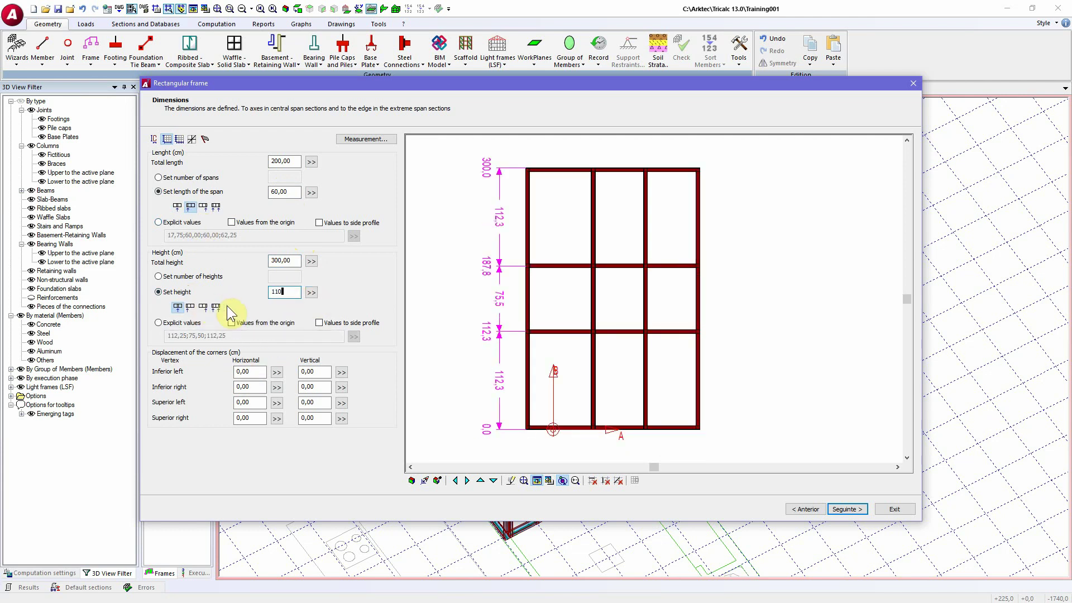
click(203, 307)
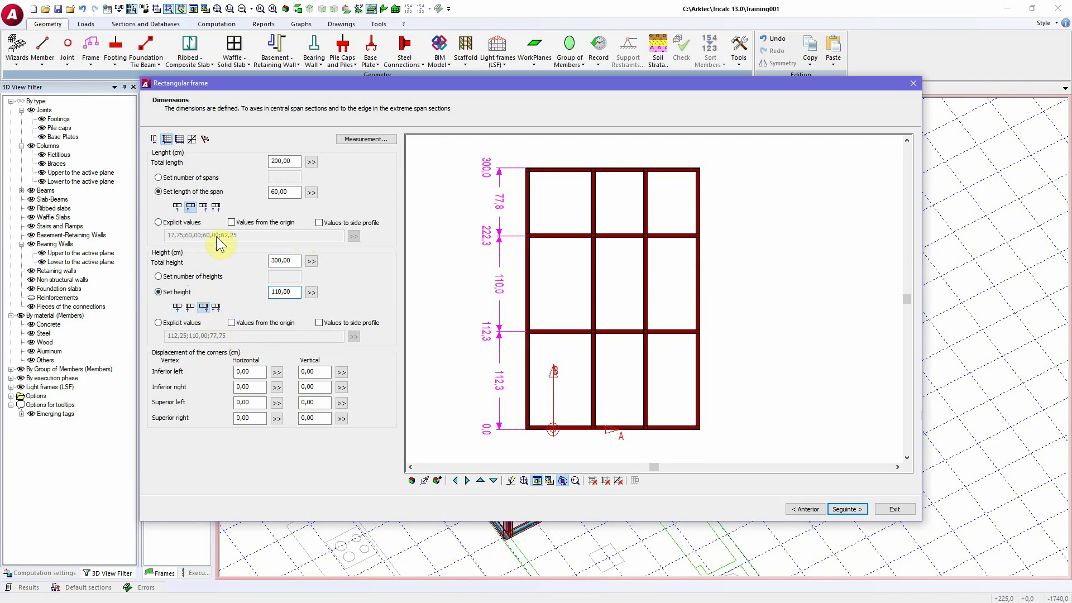
Relocate the panel's insertion point to the lower outer corner of its first vertical stud
click(204, 140)
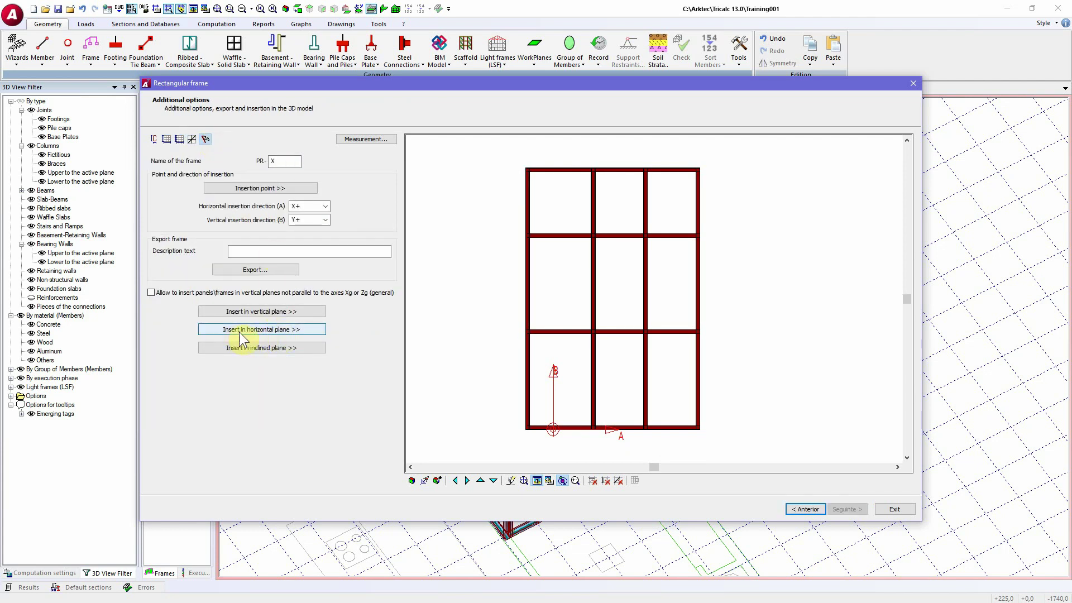
click(280, 331)
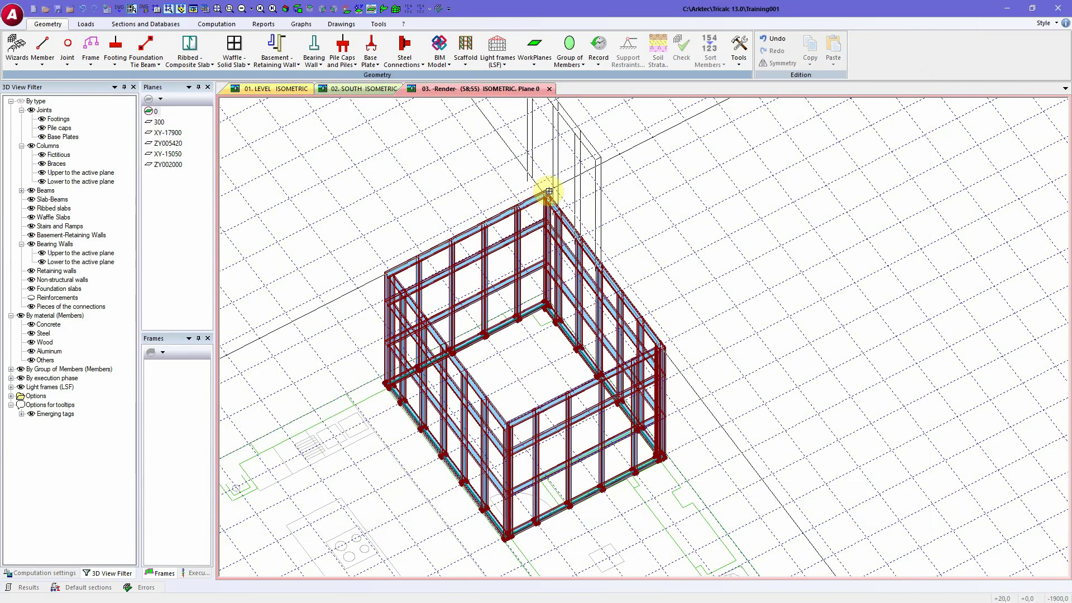
click(565, 182)
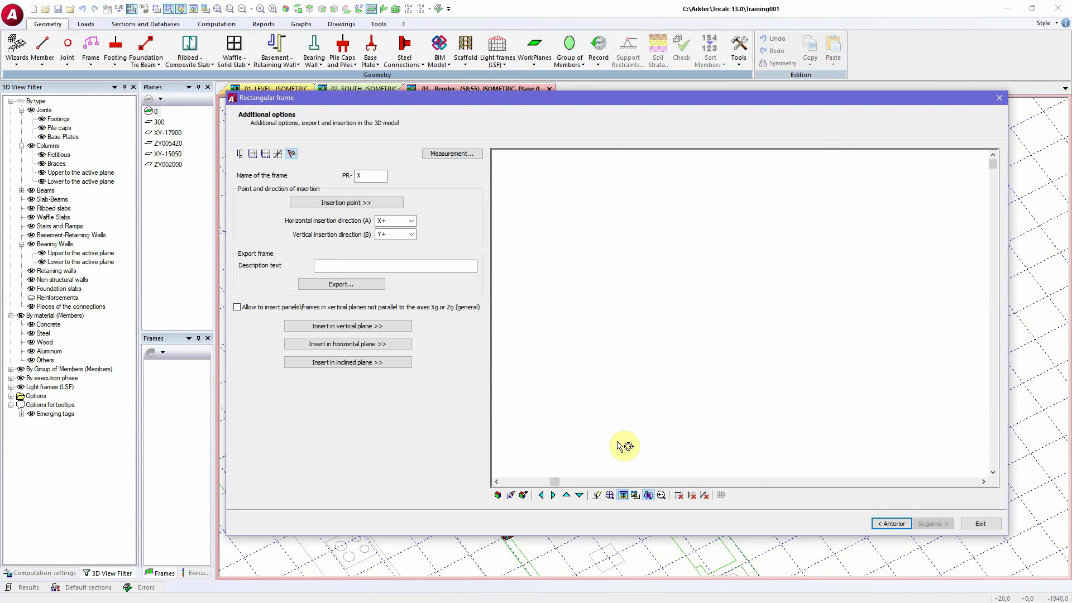
click(370, 203)
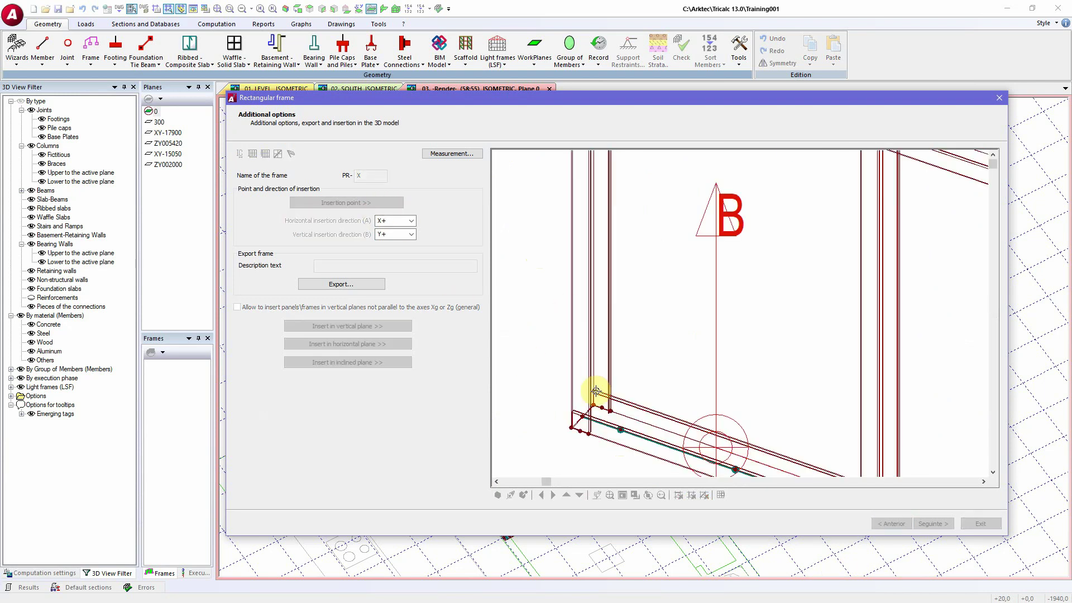
click(570, 426)
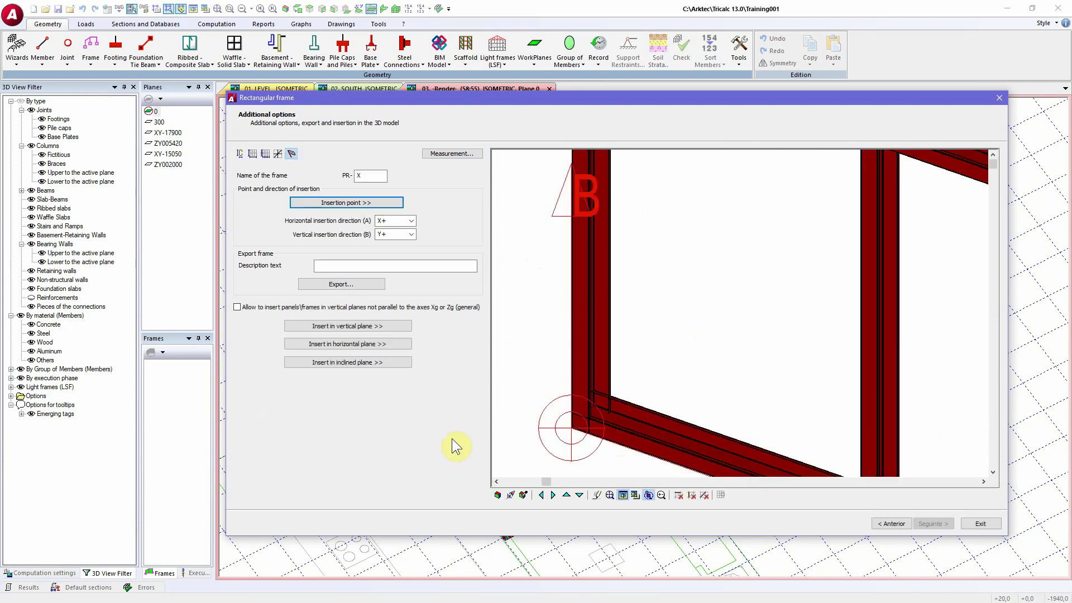
Start inserting the panel in the horizontal plane and examine the enclosure's rear corner for a placement point
click(362, 347)
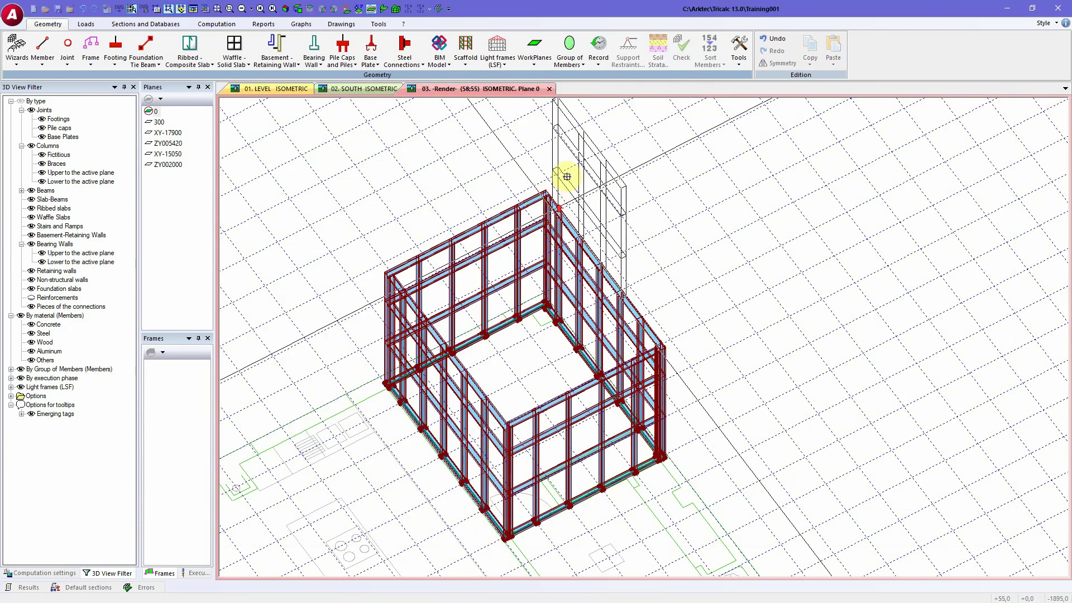
scroll(565, 173, up, 3)
scroll(552, 181, up, 3)
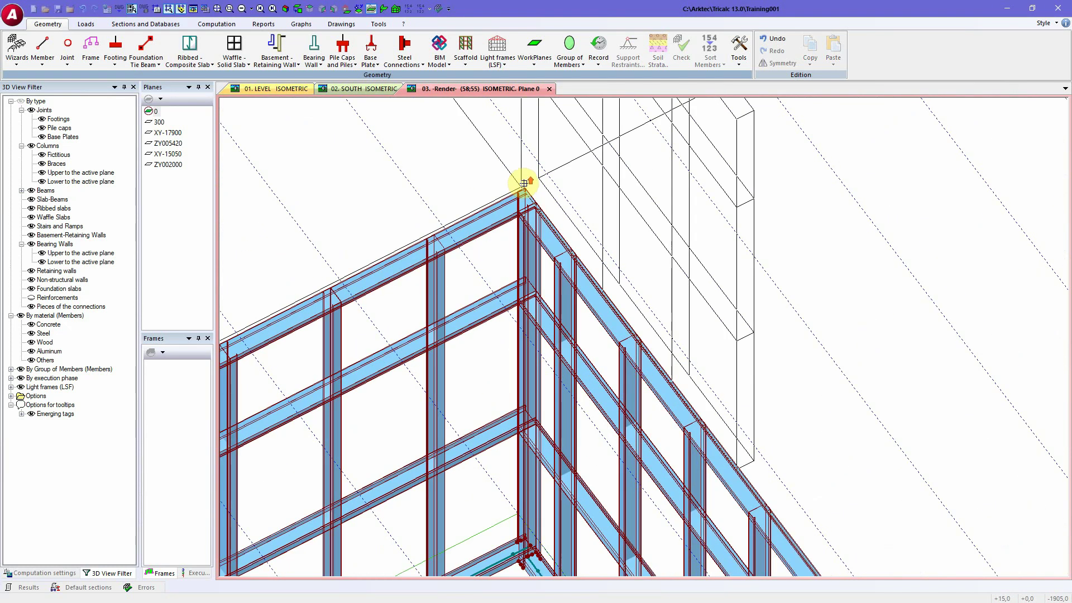
scroll(524, 183, up, 2)
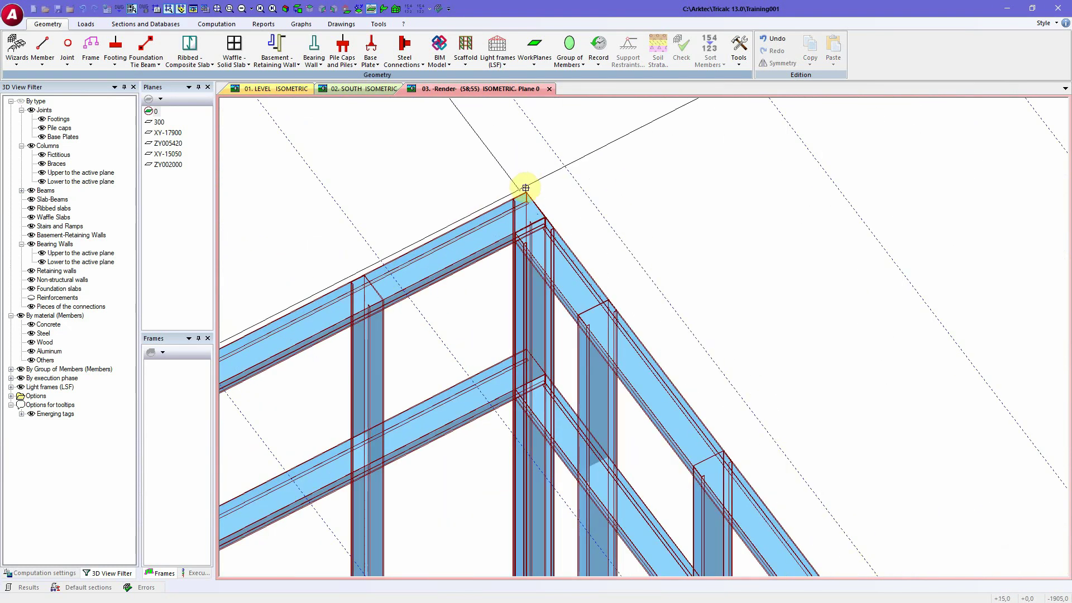
scroll(575, 207, down, 4)
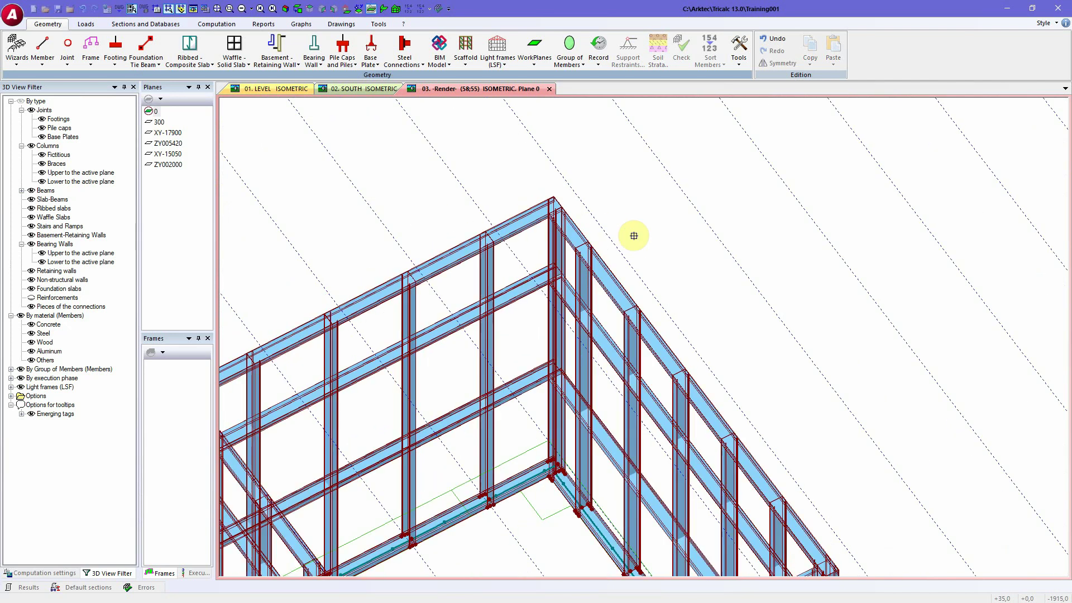
scroll(633, 235, down, 1)
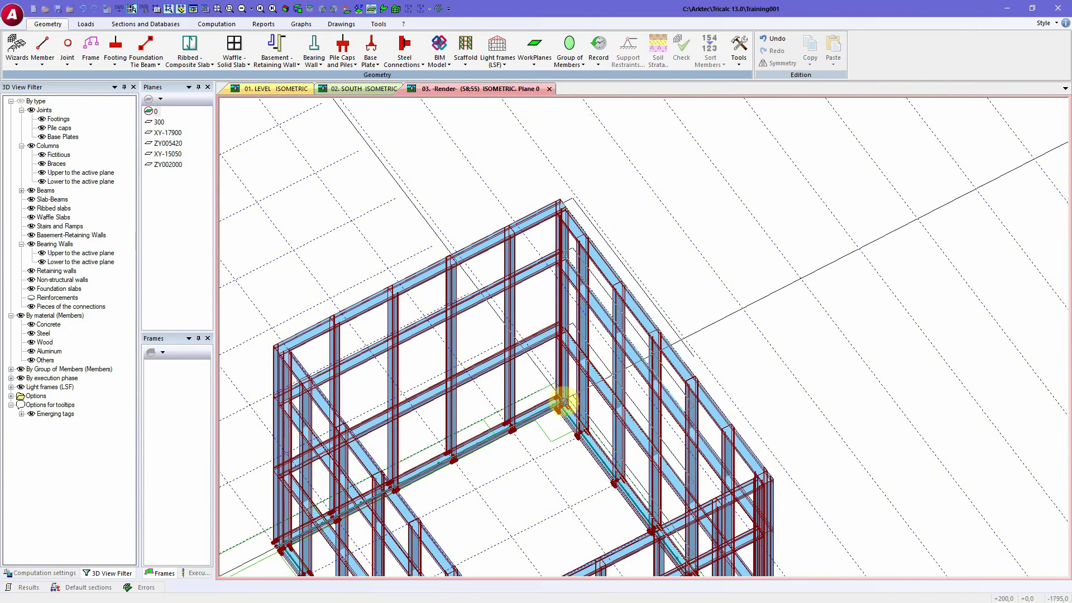
scroll(565, 411, up, 3)
scroll(564, 411, up, 3)
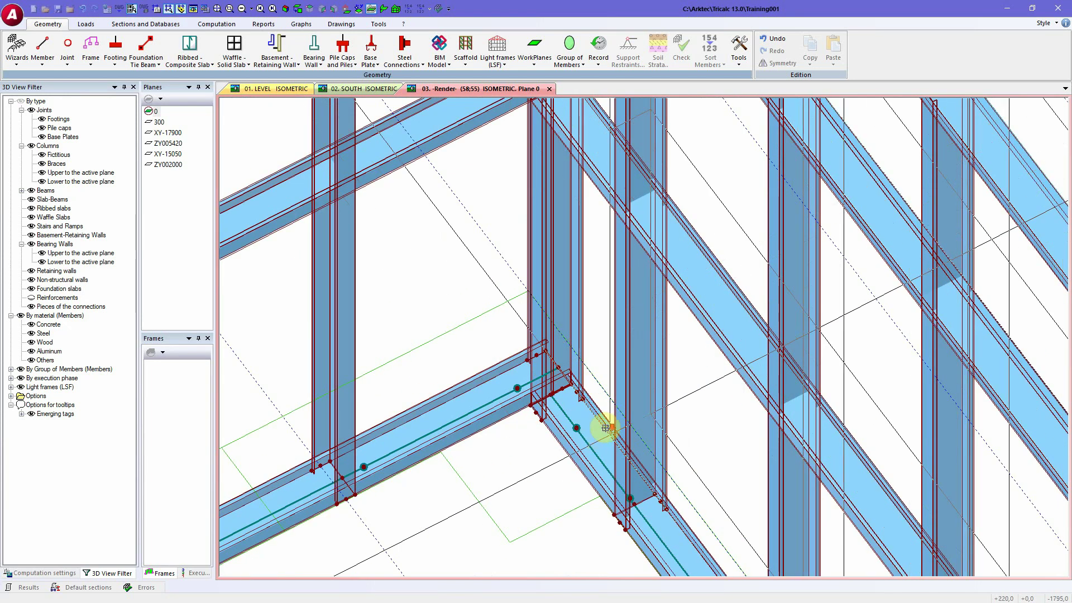
scroll(609, 429, down, 2)
scroll(609, 341, down, 2)
scroll(615, 191, up, 3)
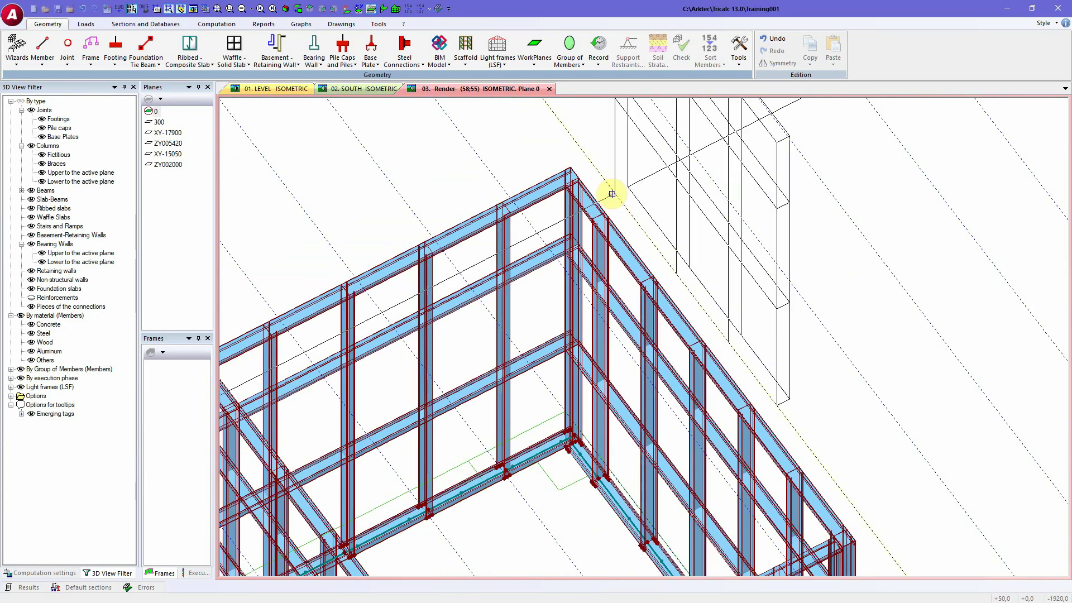
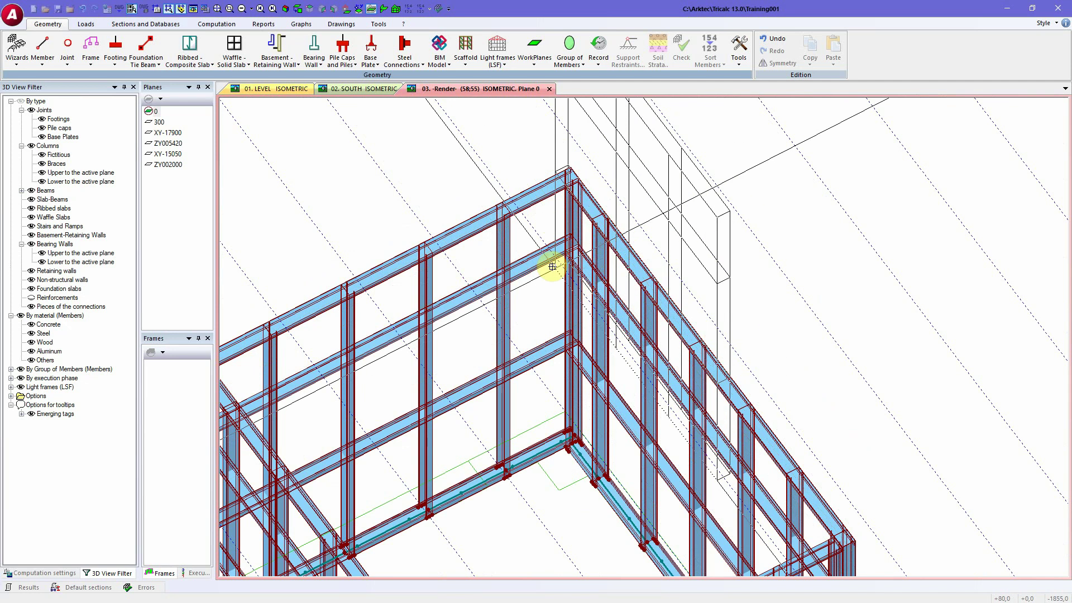
Hide the vertical light frames above the active plane in the 3D view filter
click(11, 388)
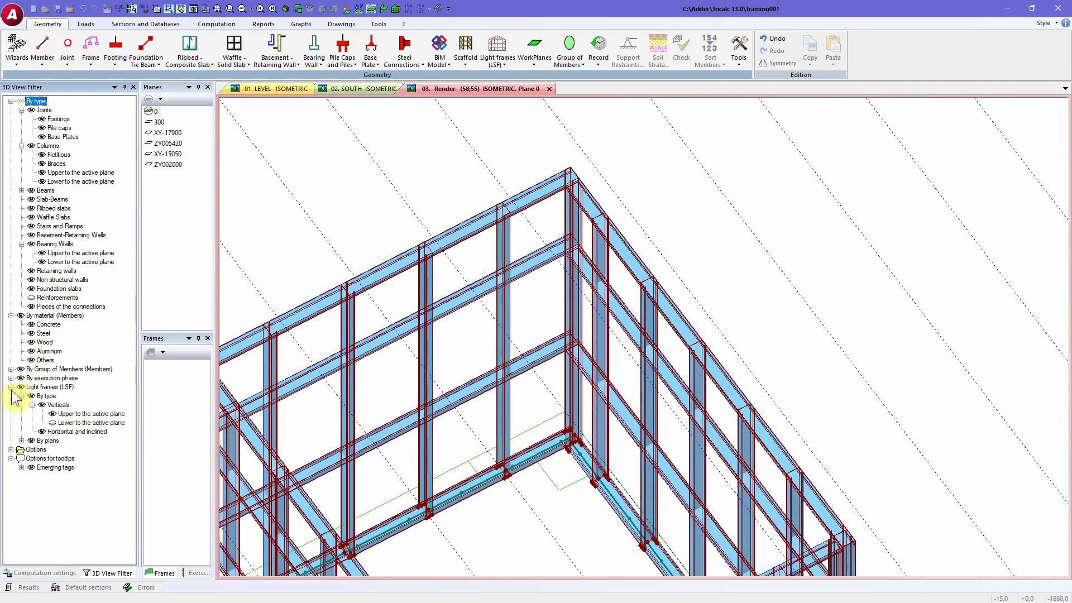
click(52, 414)
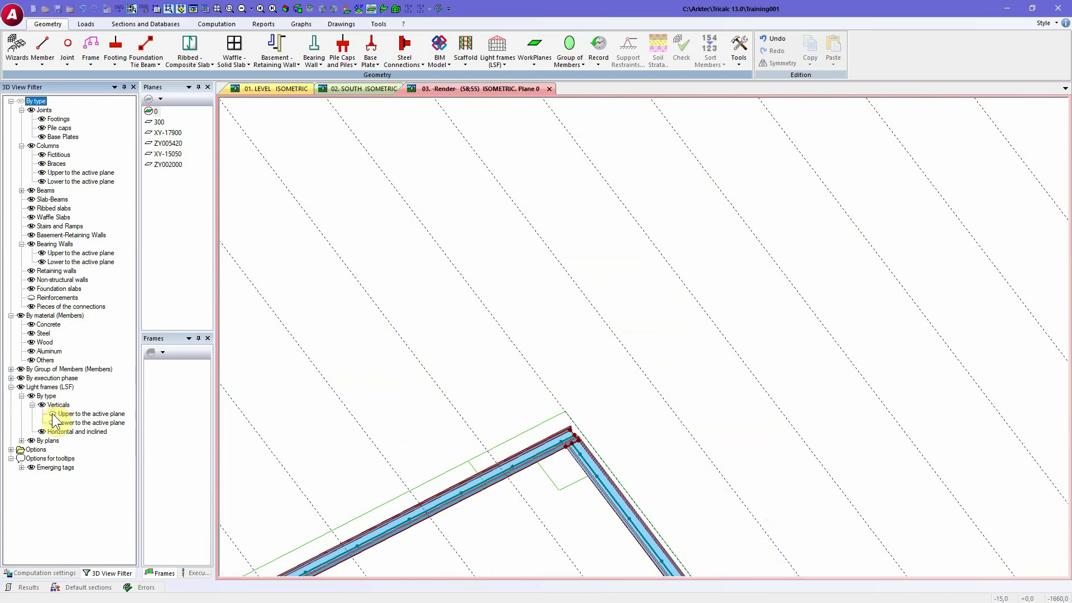
Toggle the vertical light frames above the active plane in the 3D view filter, leaving them visible
click(52, 414)
click(52, 414)
click(52, 413)
click(52, 414)
click(52, 414)
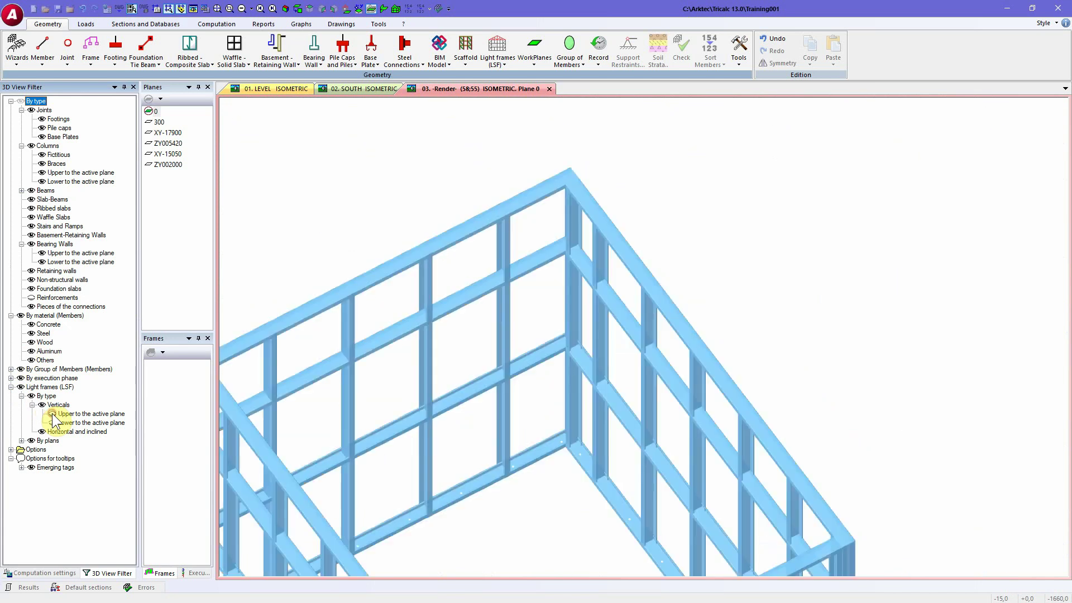
click(52, 414)
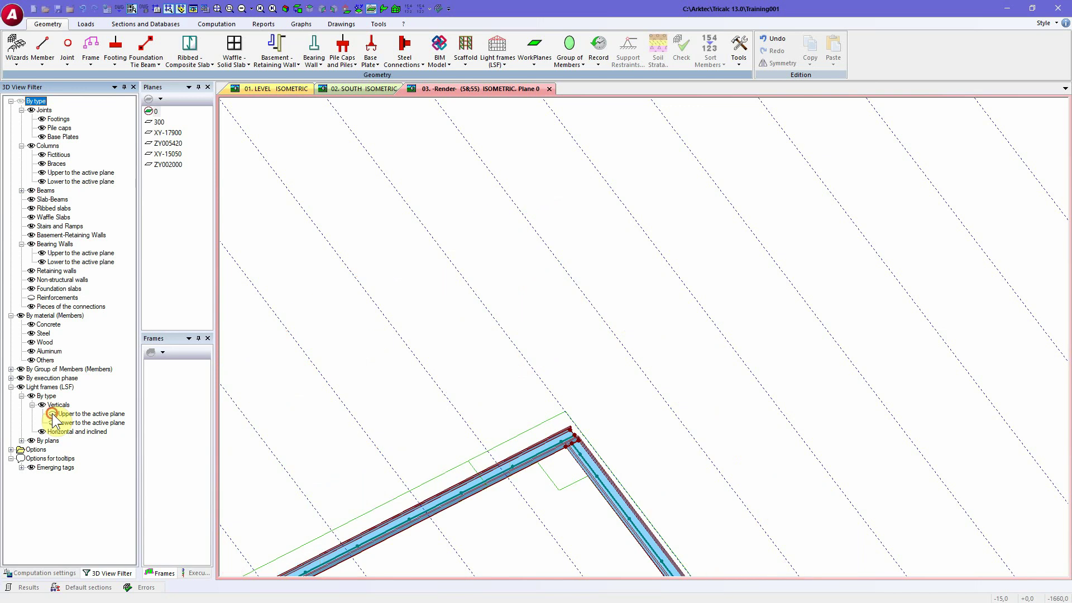
click(52, 414)
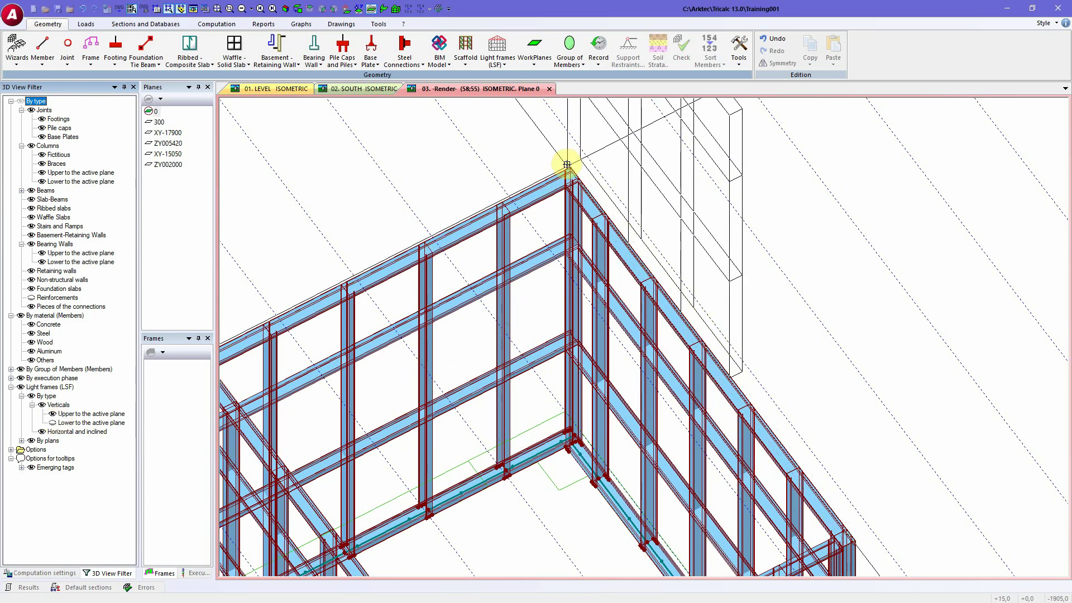
Activate work plane 300 and disable the active work plane to work on the whole model
click(156, 124)
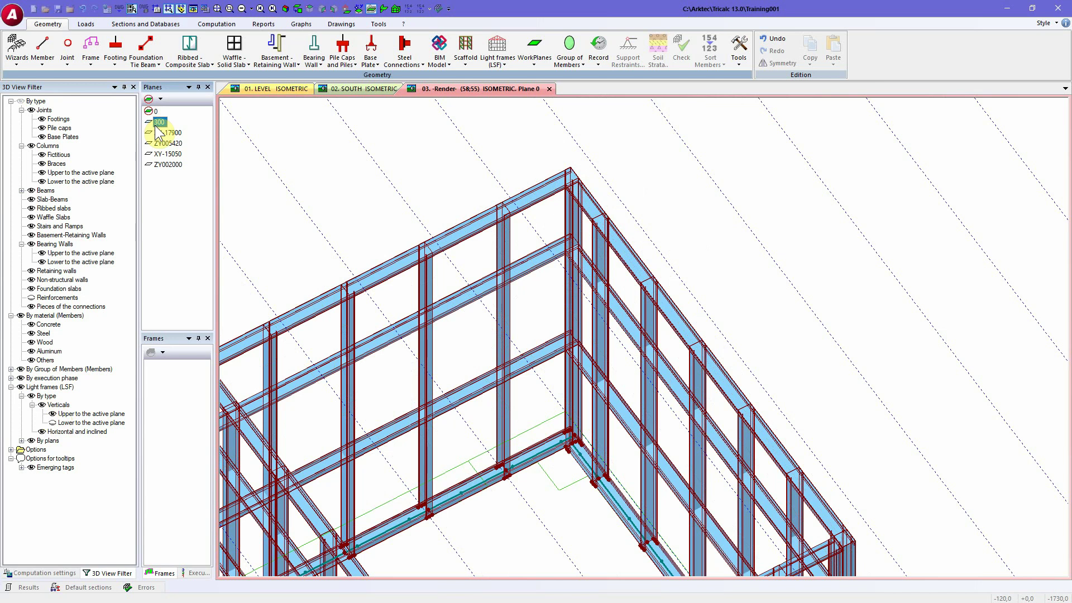
click(155, 125)
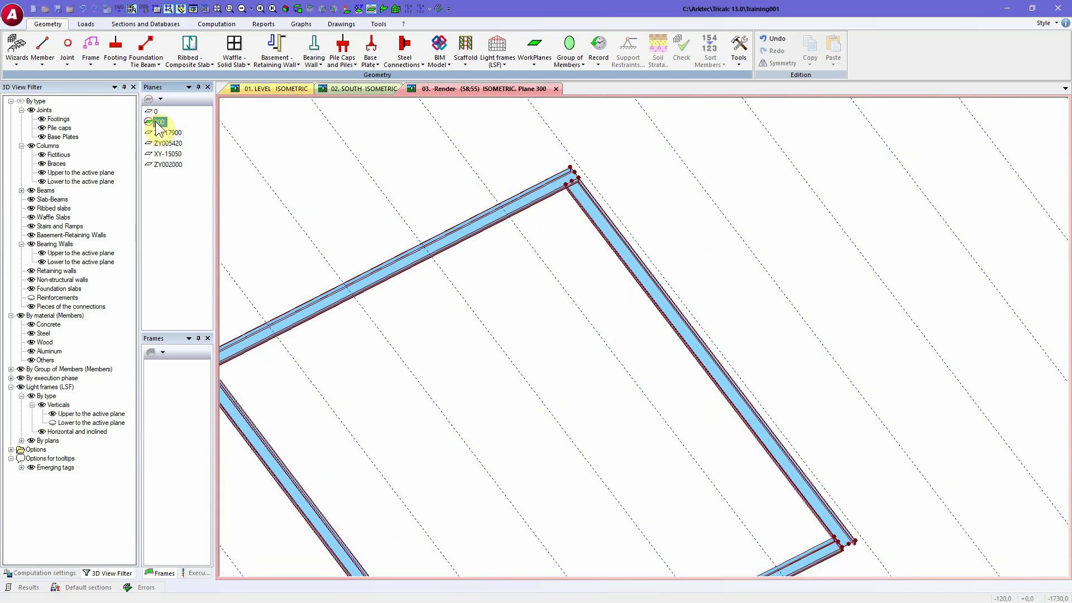
click(536, 60)
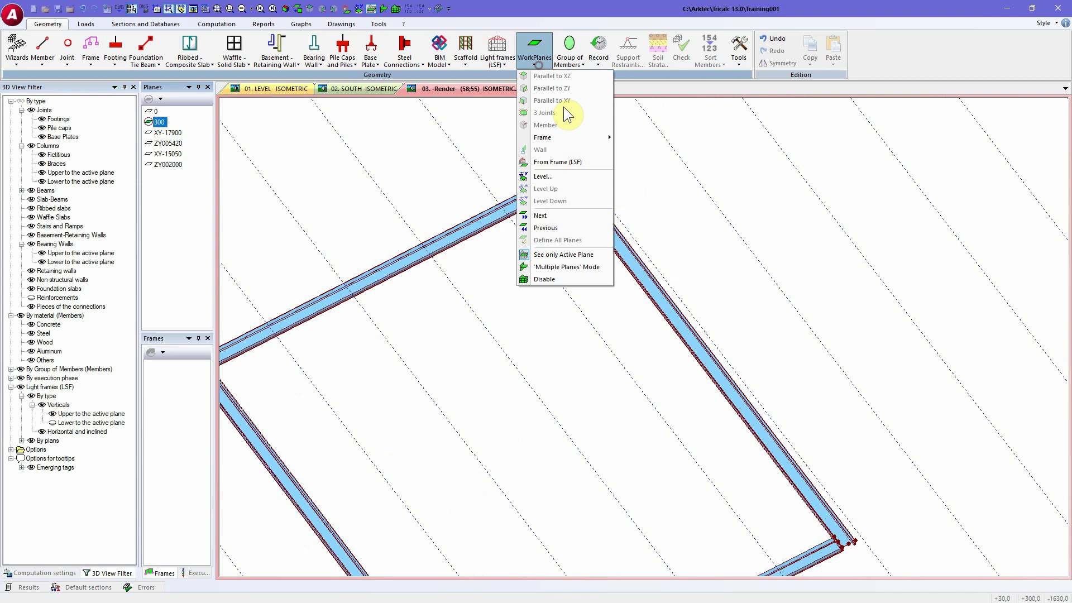
click(568, 282)
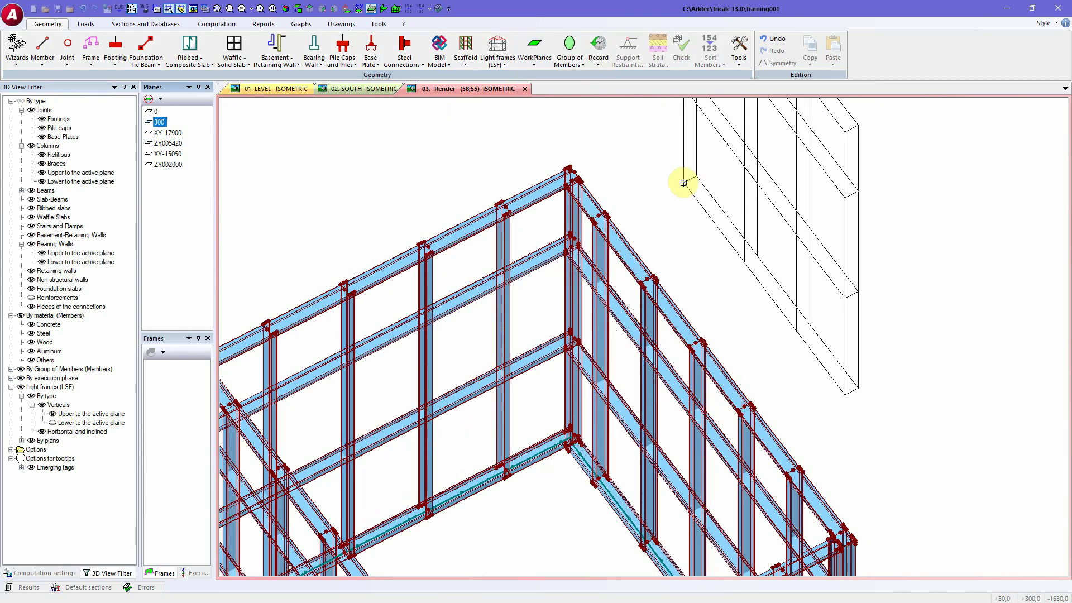
Insert the horizontal panel at the enclosure's upper rear corner, directed along the rear wall's upper edge, and exit the frame definition
scroll(575, 161, up, 3)
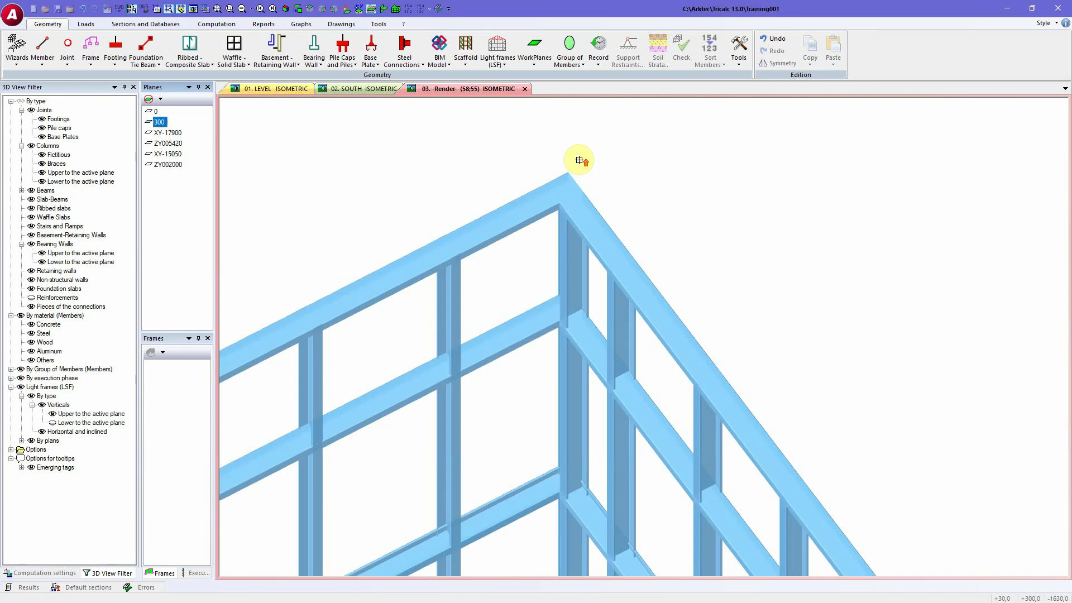
scroll(579, 161, up, 2)
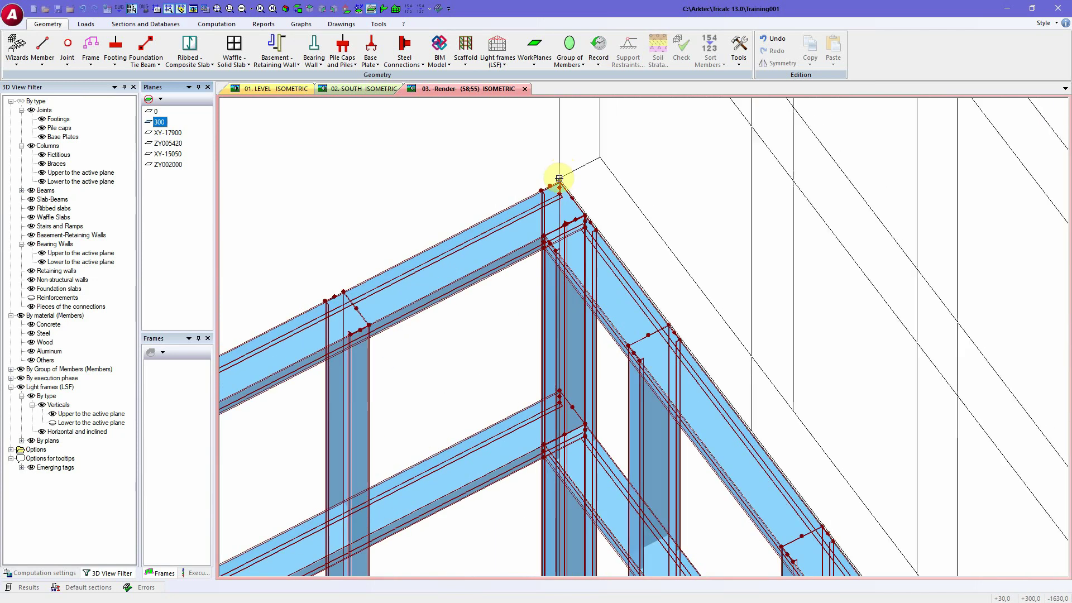
click(560, 181)
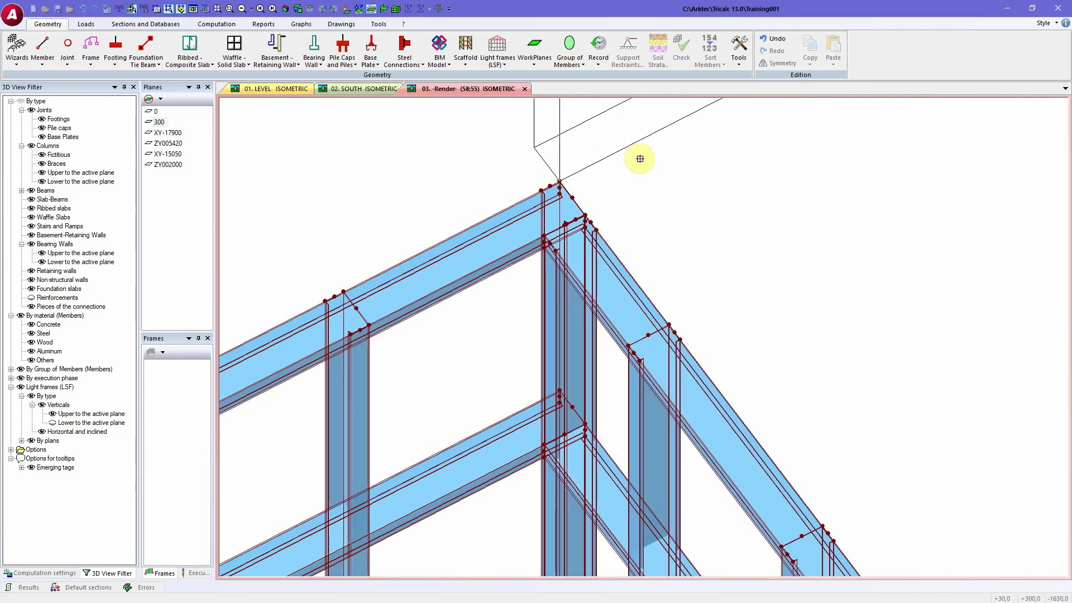
scroll(508, 160, down, 2)
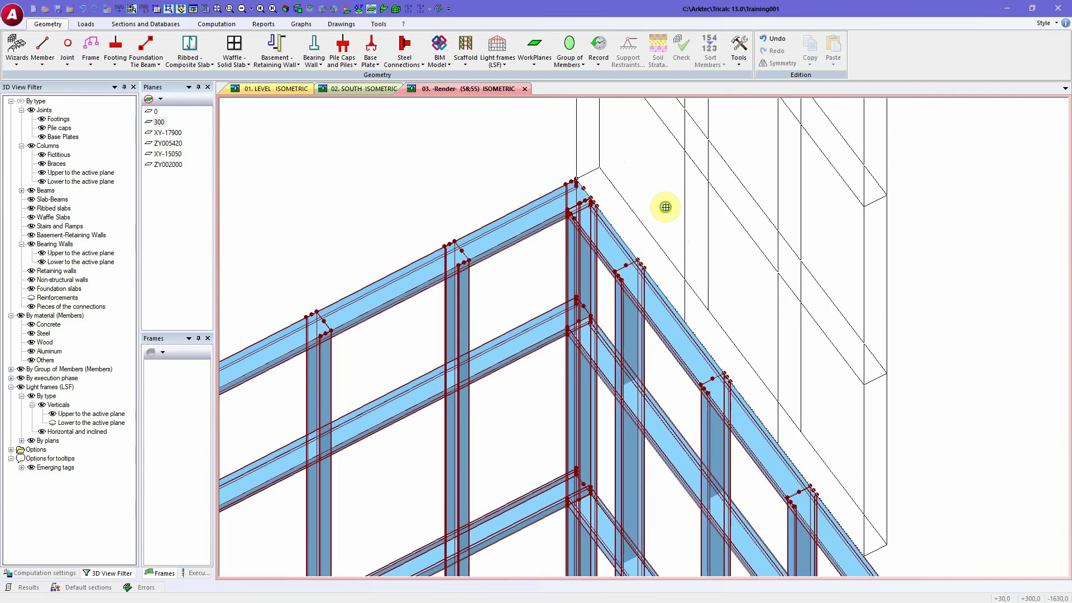
scroll(517, 242, down, 2)
scroll(521, 242, up, 4)
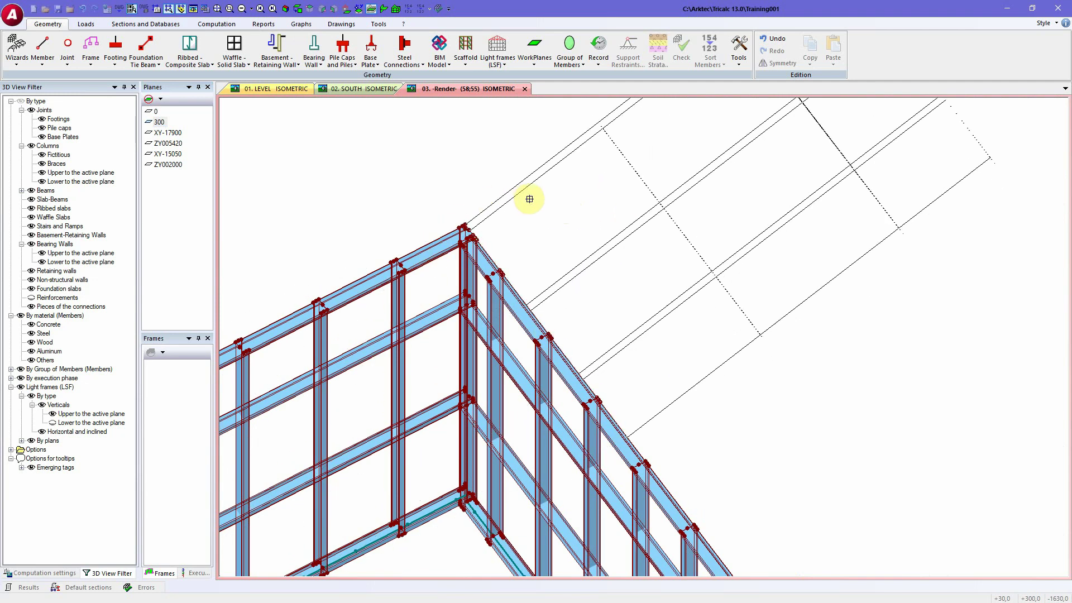
click(314, 302)
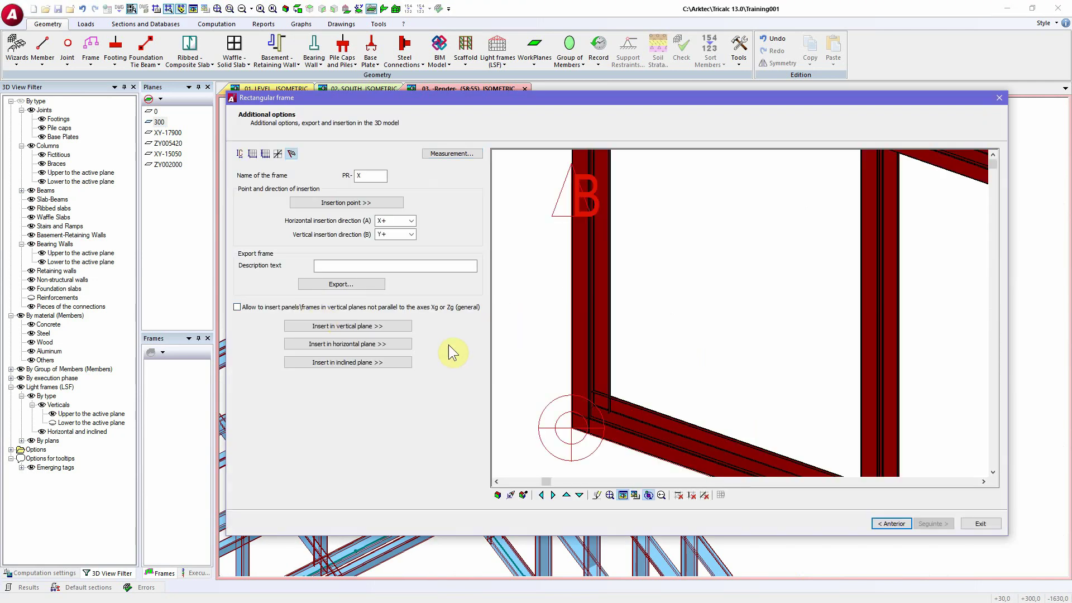
click(979, 525)
Examine from several sides how the horizontal panel sits on the upper edges of the enclosure's walls
scroll(545, 304, down, 3)
middle_drag(544, 304, 523, 223)
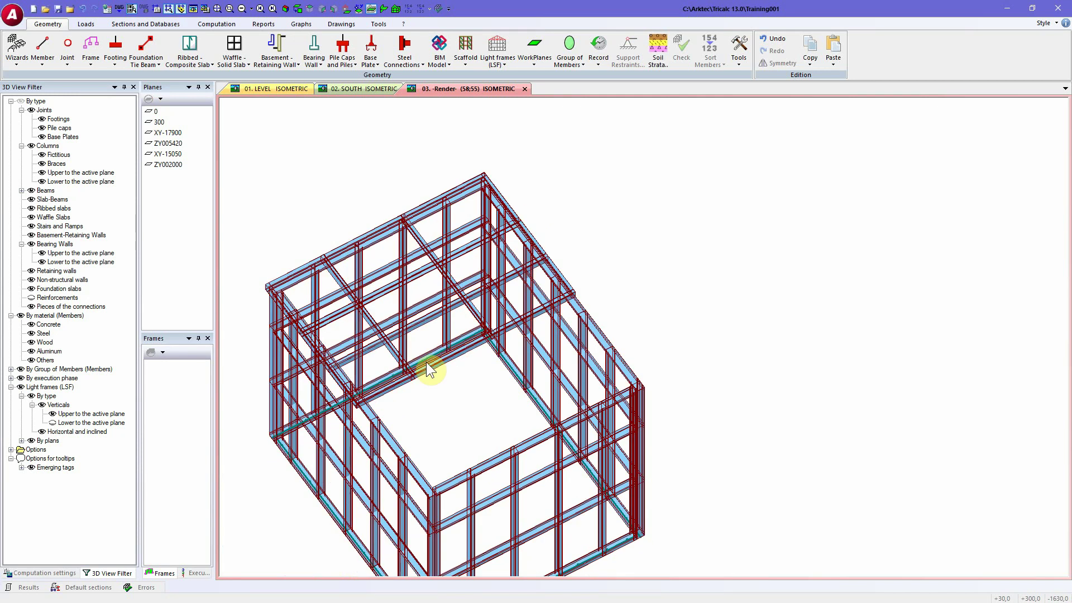
shift+middle_drag(413, 383, 502, 372)
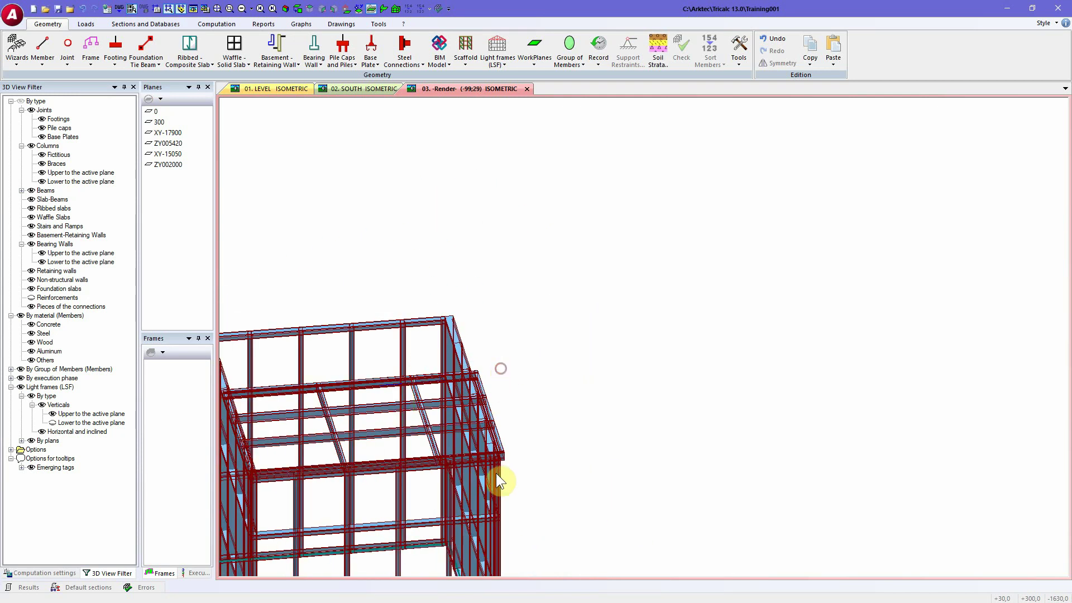
scroll(497, 470, up, 6)
scroll(496, 481, down, 3)
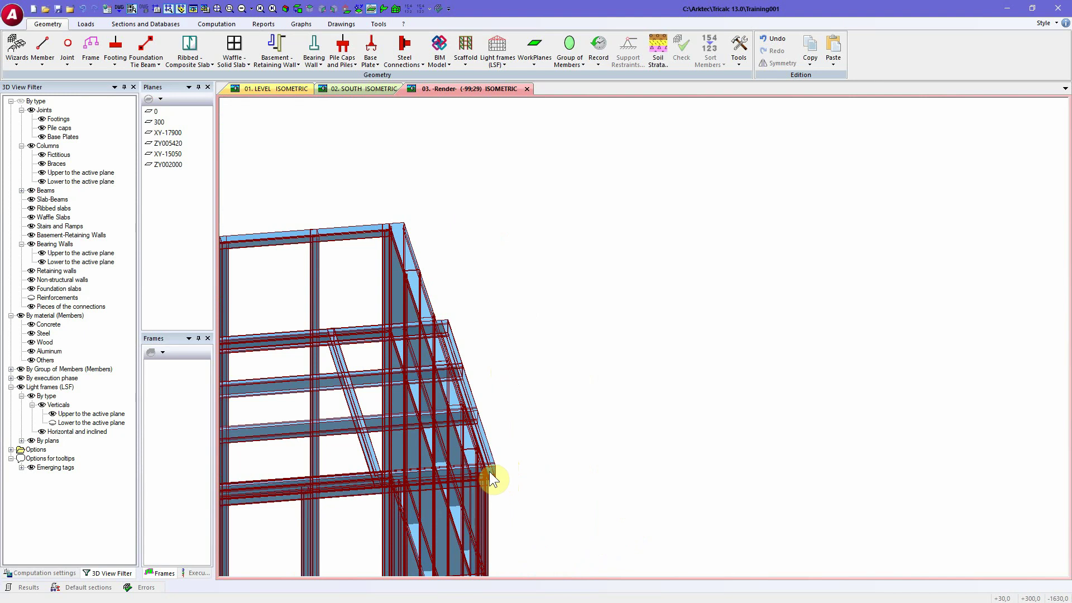
shift+middle_drag(429, 429, 335, 446)
scroll(547, 413, down, 3)
middle_drag(547, 413, 496, 234)
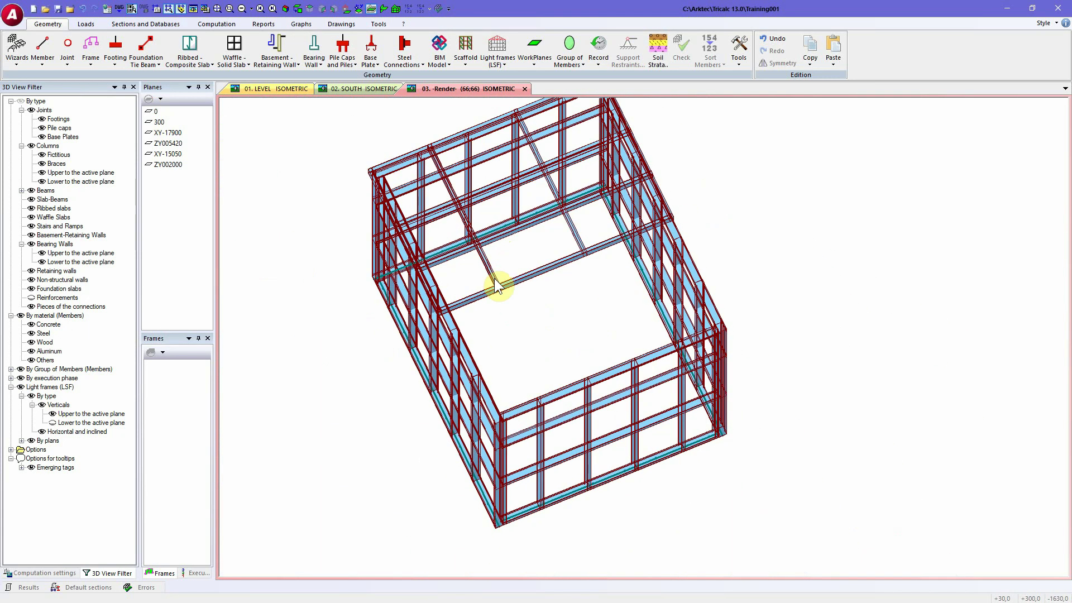
Adjust the junction of the horizontal panel with the long side wall panel using the "Junction of 2 panels in L" type
click(501, 58)
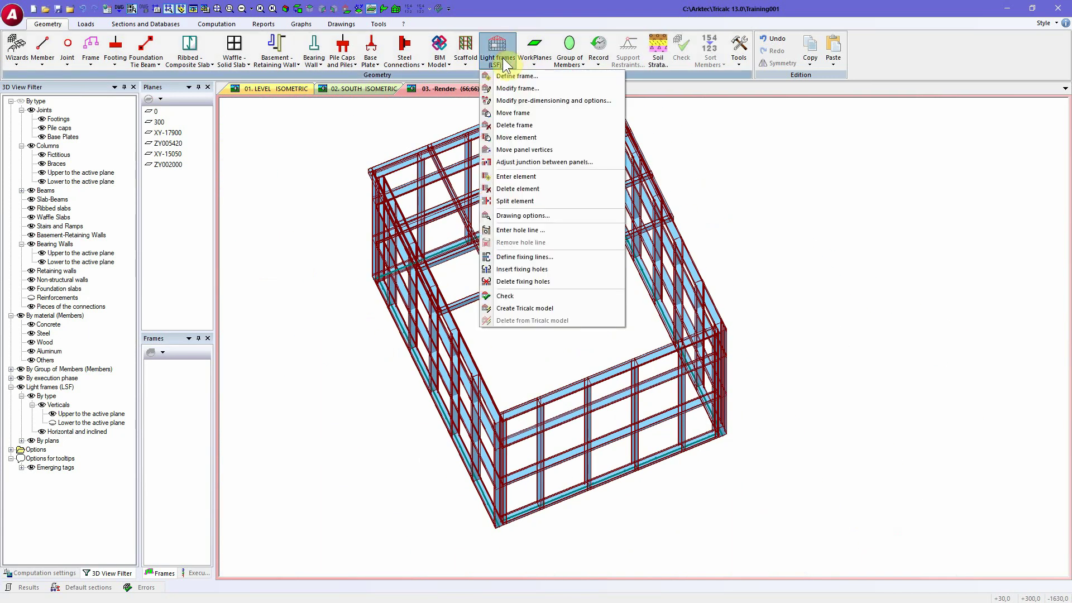
click(555, 165)
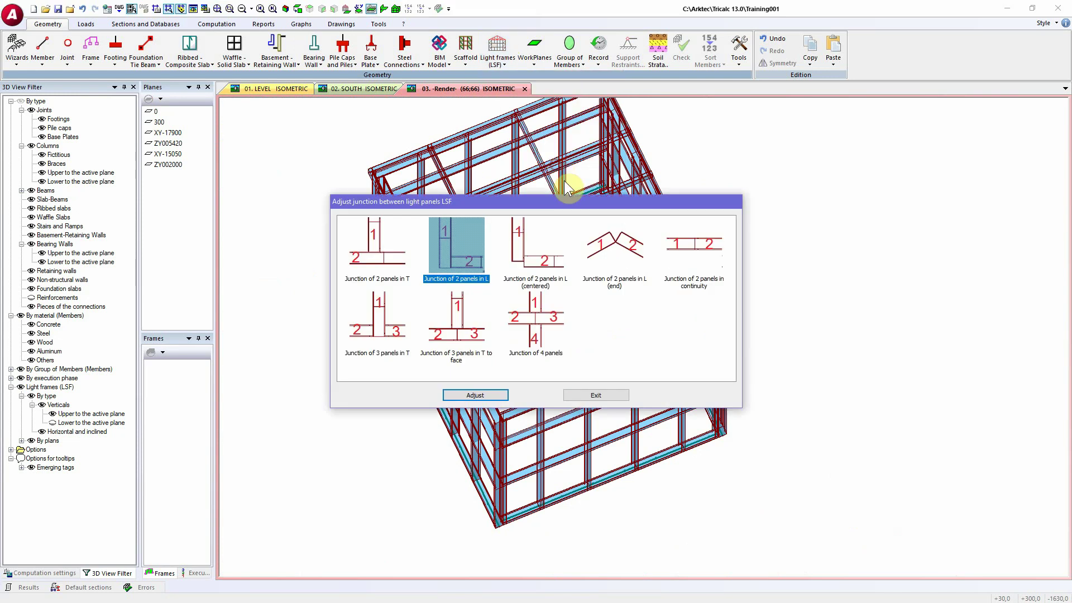
click(467, 260)
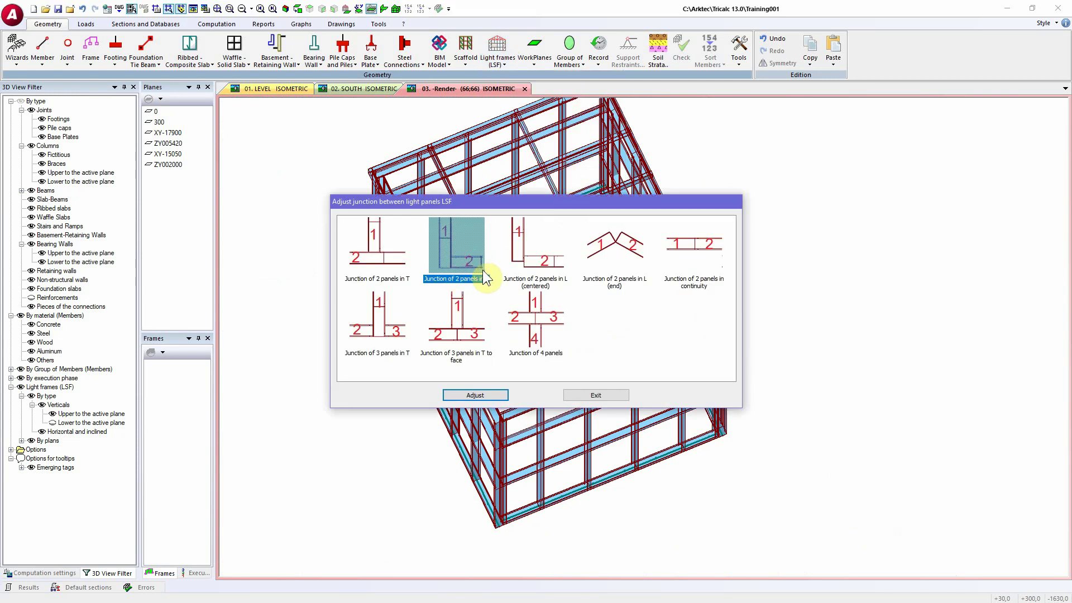
click(481, 396)
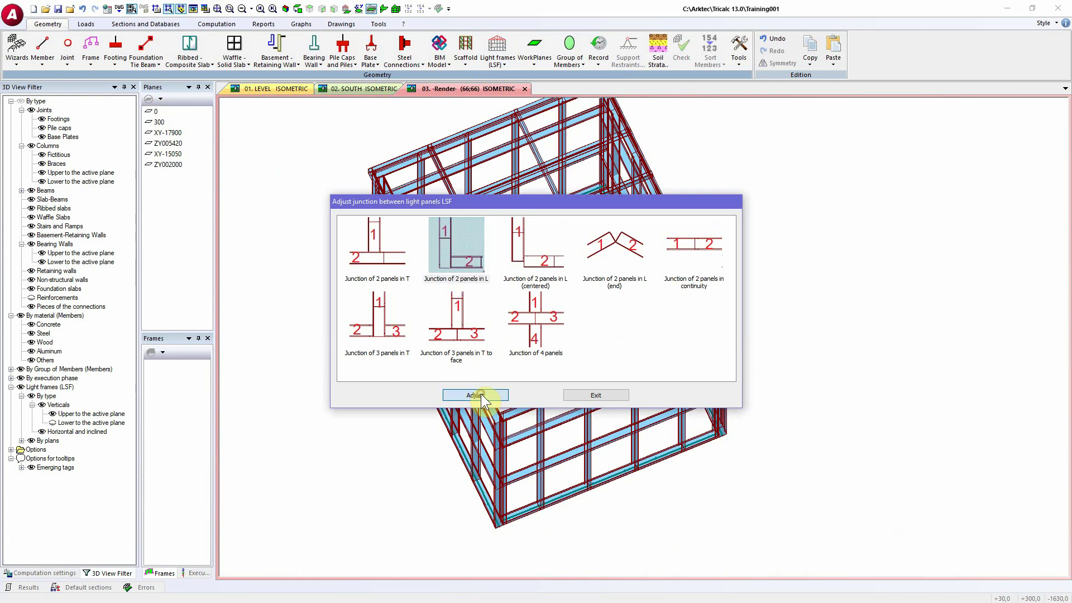
click(524, 278)
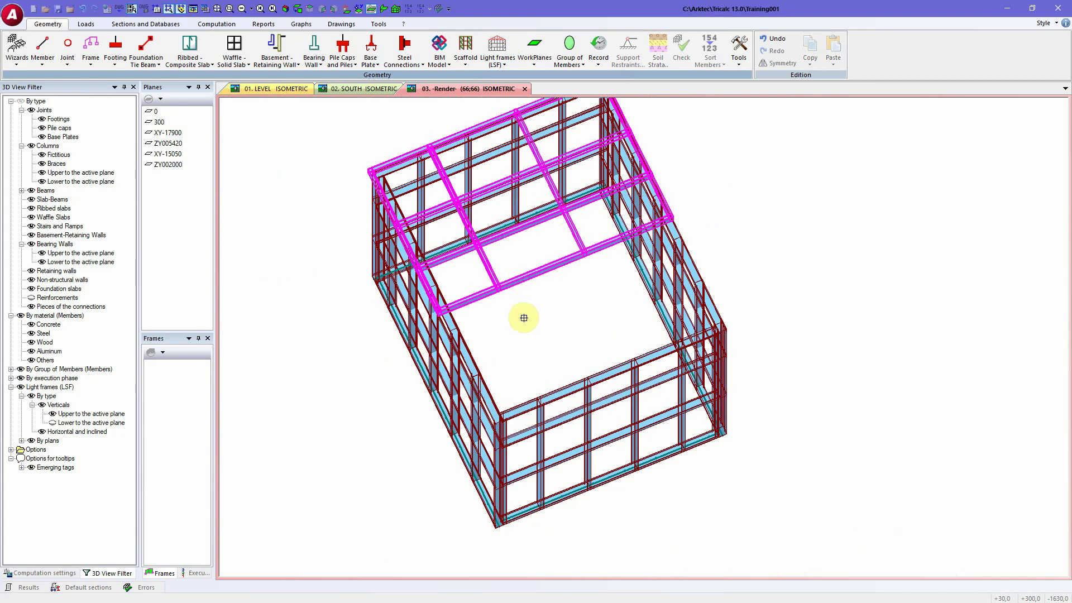
click(479, 385)
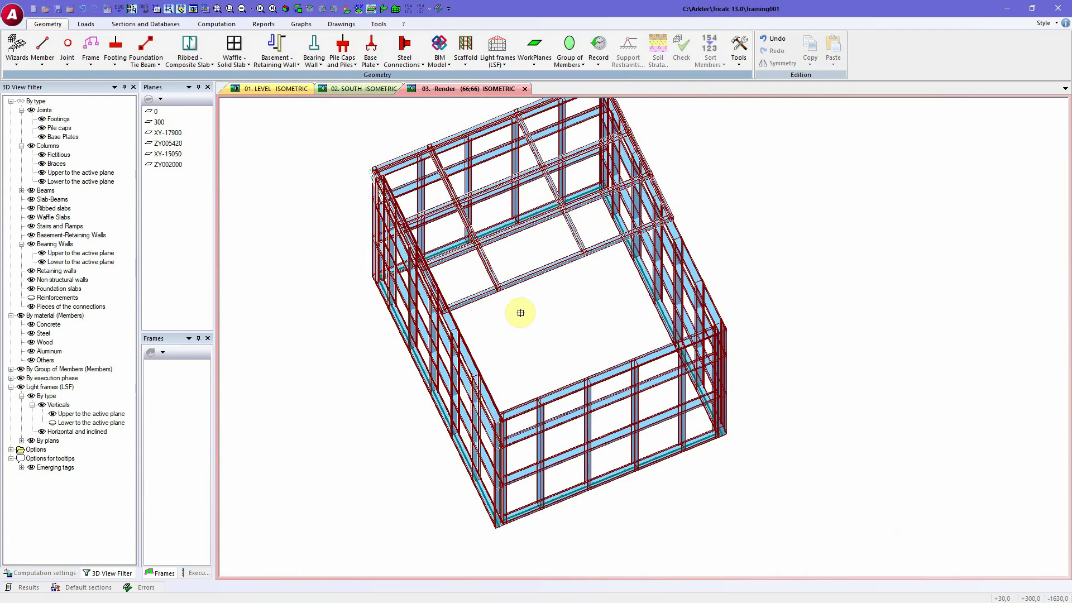
Extend the horizontal panel to the front wall panel with the same L junction
click(511, 283)
click(581, 383)
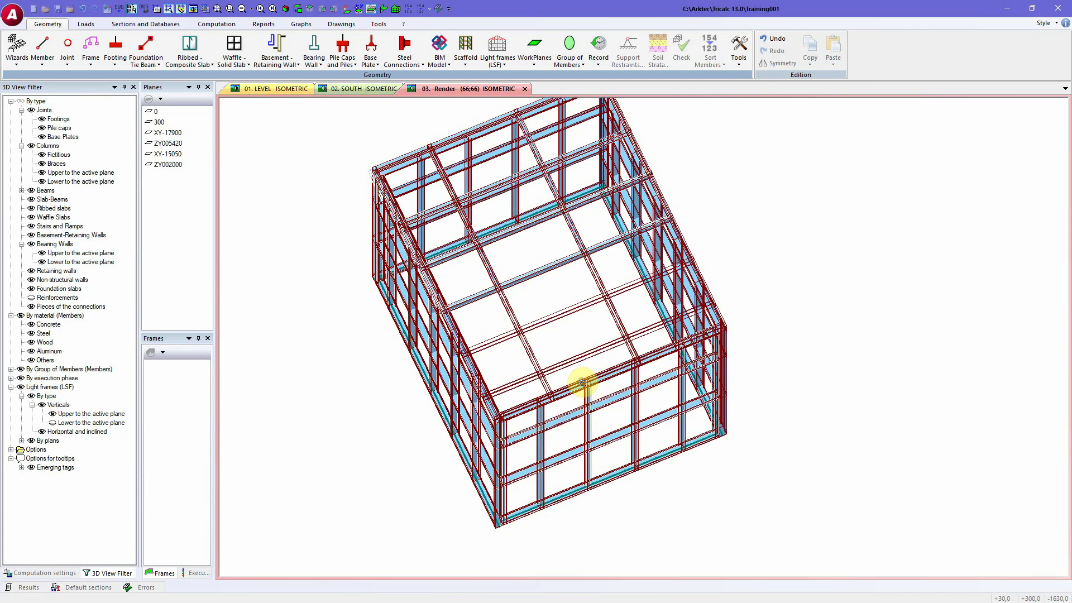
click(589, 394)
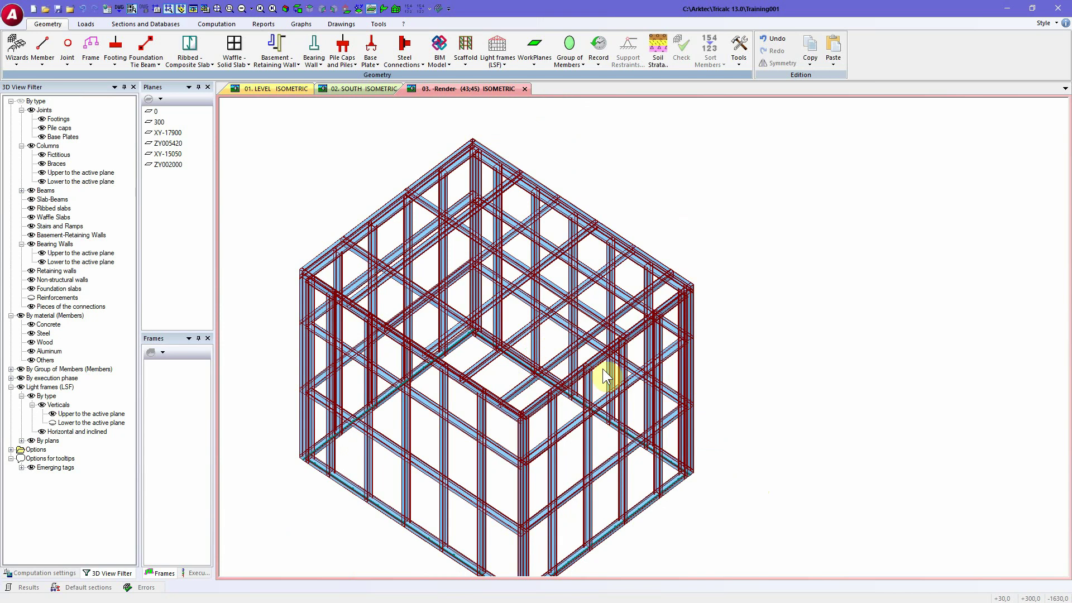
click(499, 58)
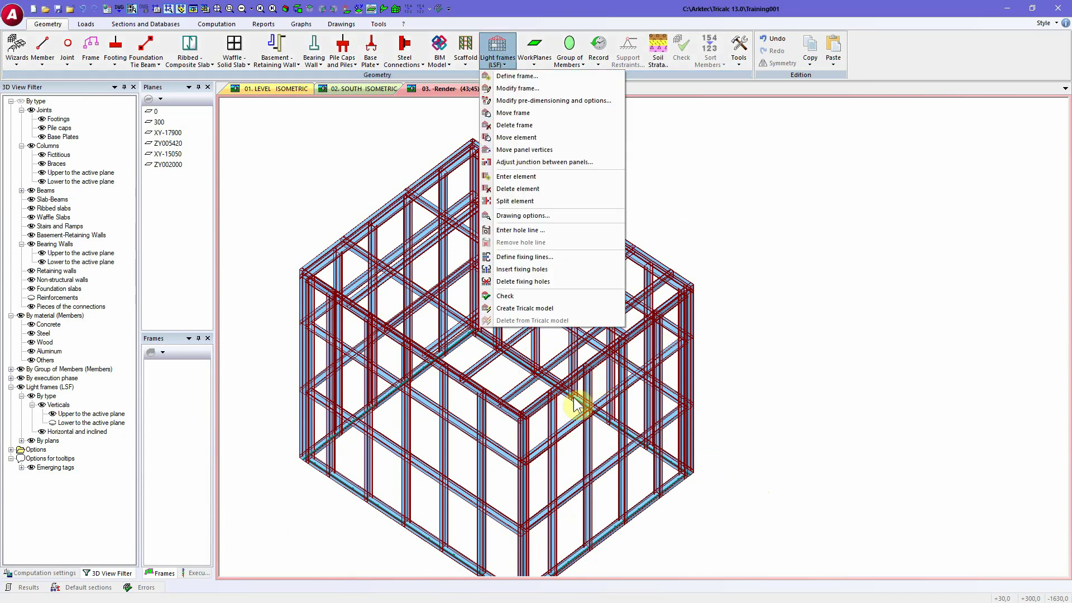
click(542, 163)
click(524, 262)
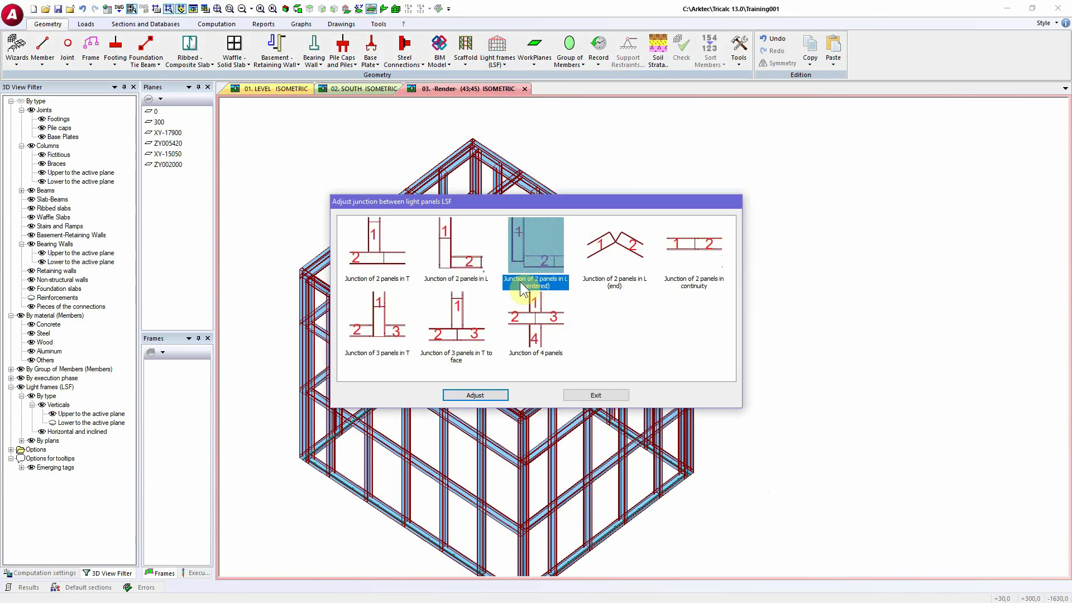
click(492, 395)
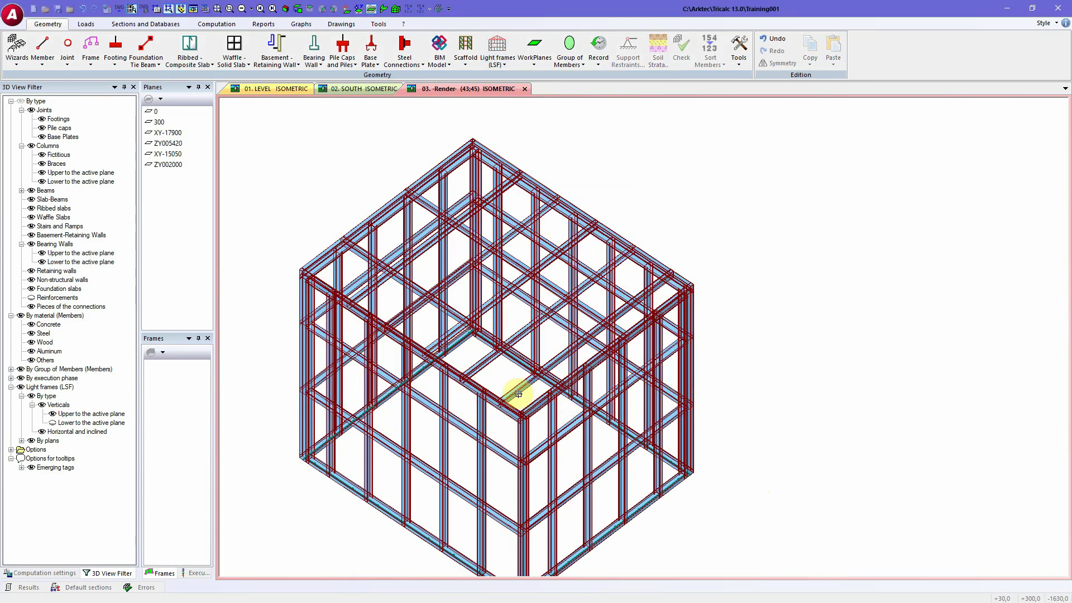
scroll(531, 408, up, 5)
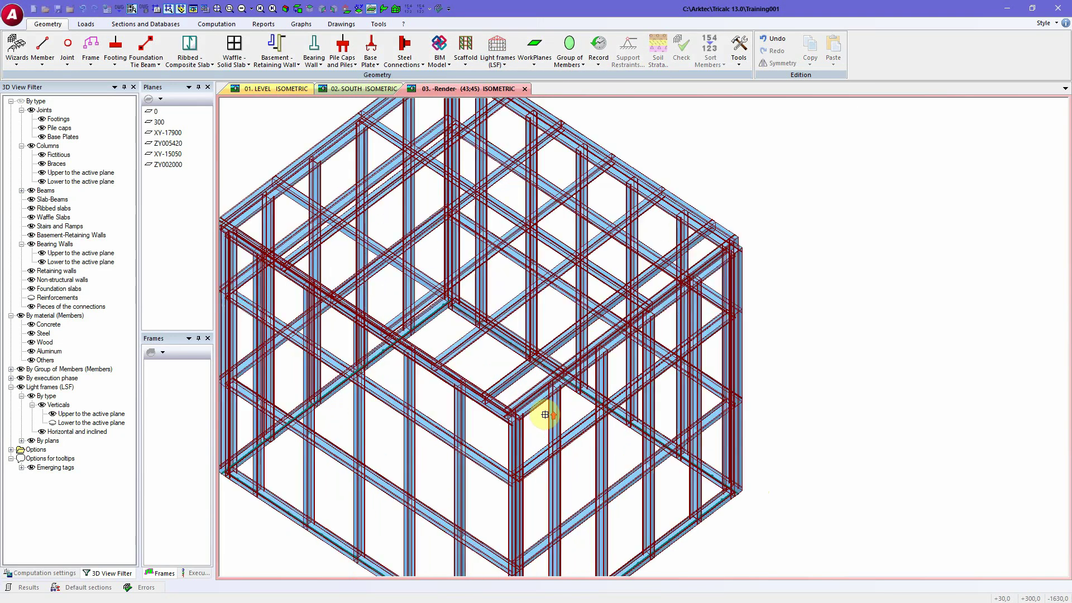
scroll(524, 410, up, 3)
right_click(520, 440)
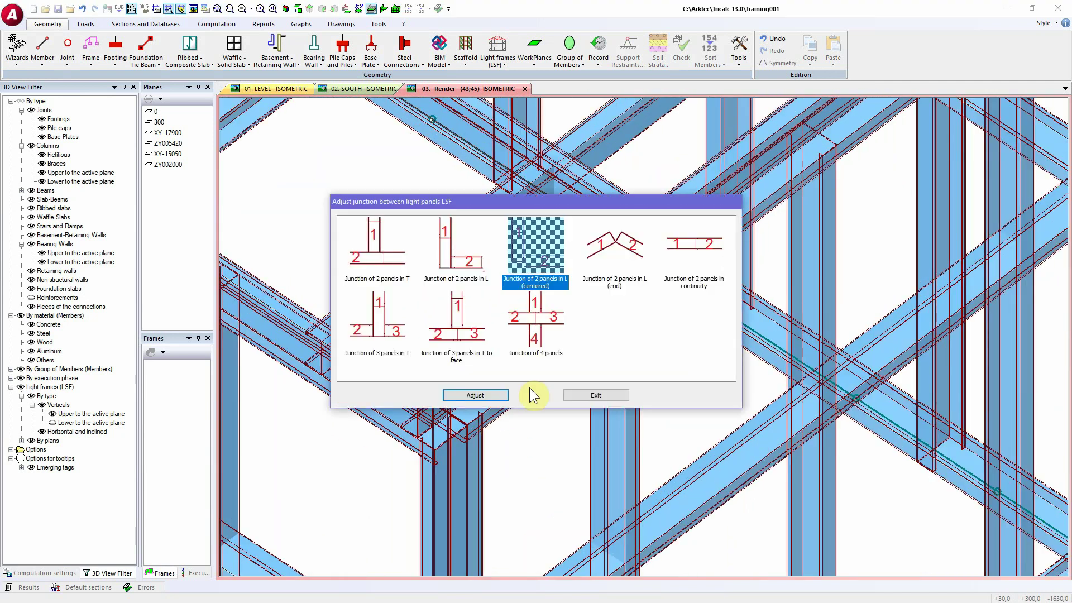
click(582, 395)
Turn on Hiding lines for the wire model in the rendering options to inspect the adjusted corner
mouse_move(538, 403)
middle_down()
mouse_move(555, 398)
mouse_move(529, 416)
middle_up()
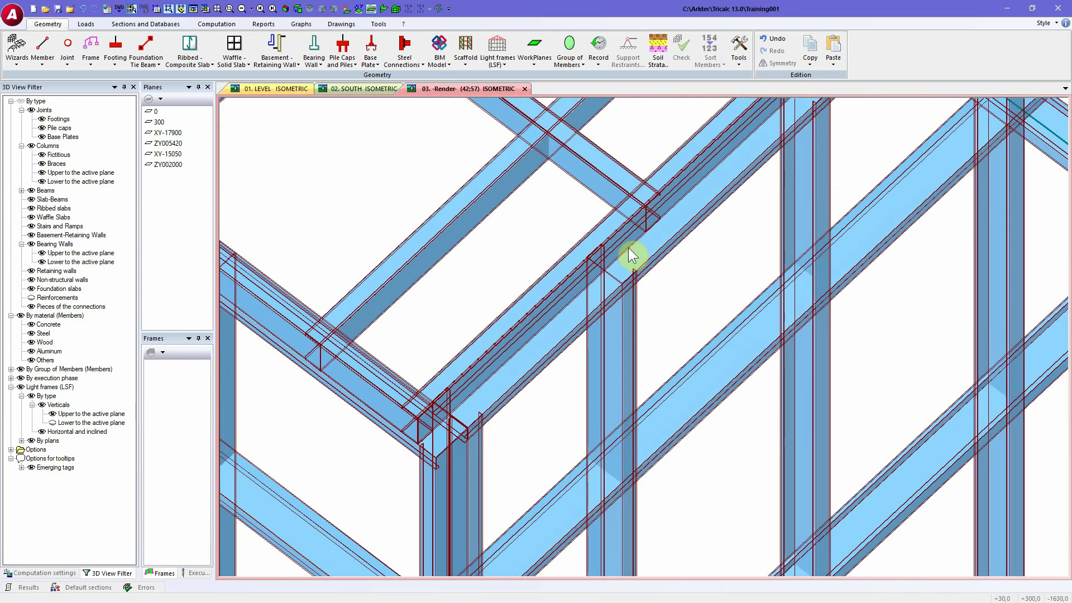
scroll(617, 269, down, 2)
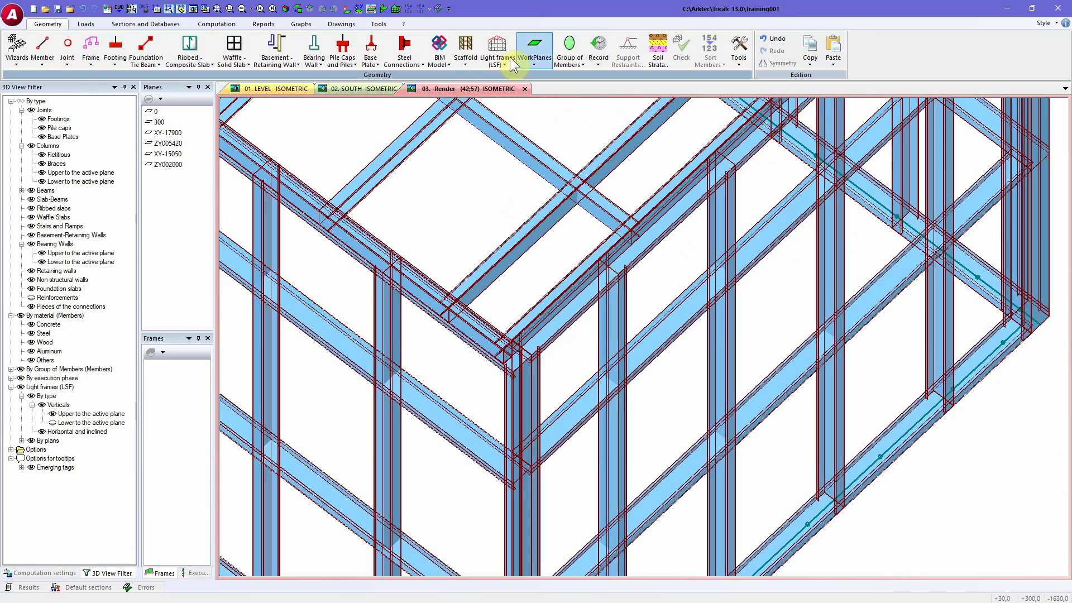
click(378, 24)
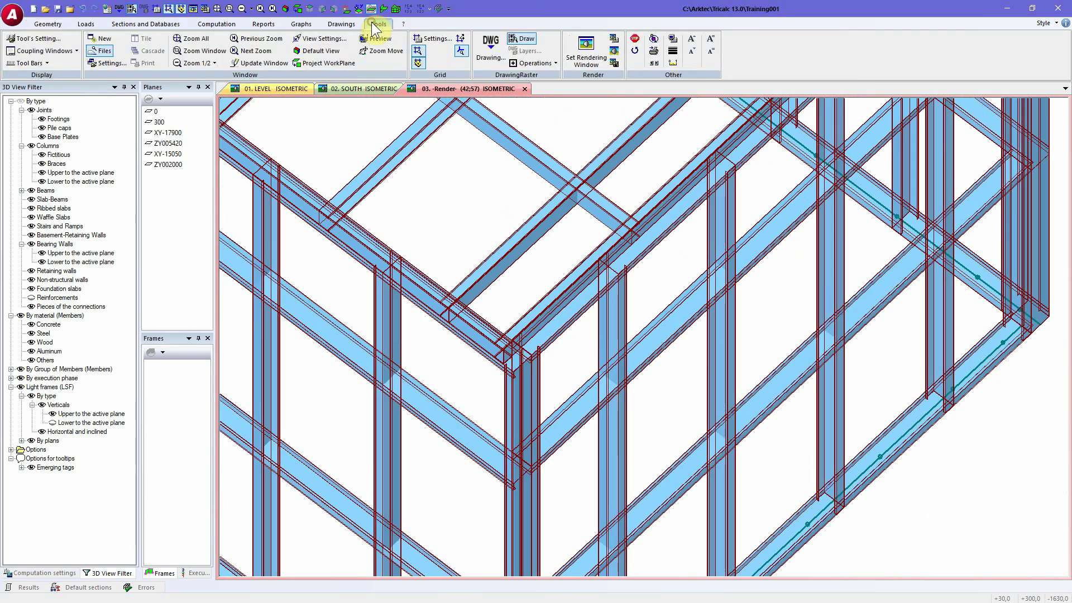
click(614, 40)
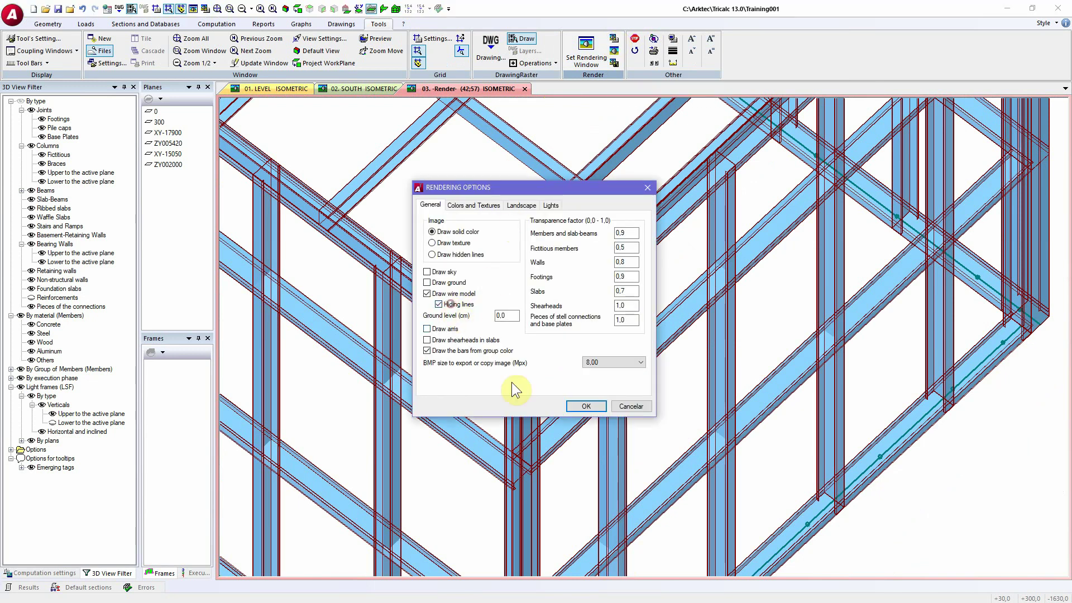
click(584, 407)
mouse_move(556, 406)
middle_down()
mouse_move(569, 383)
mouse_move(596, 381)
mouse_move(562, 384)
mouse_move(550, 401)
mouse_move(578, 395)
mouse_move(553, 397)
middle_up()
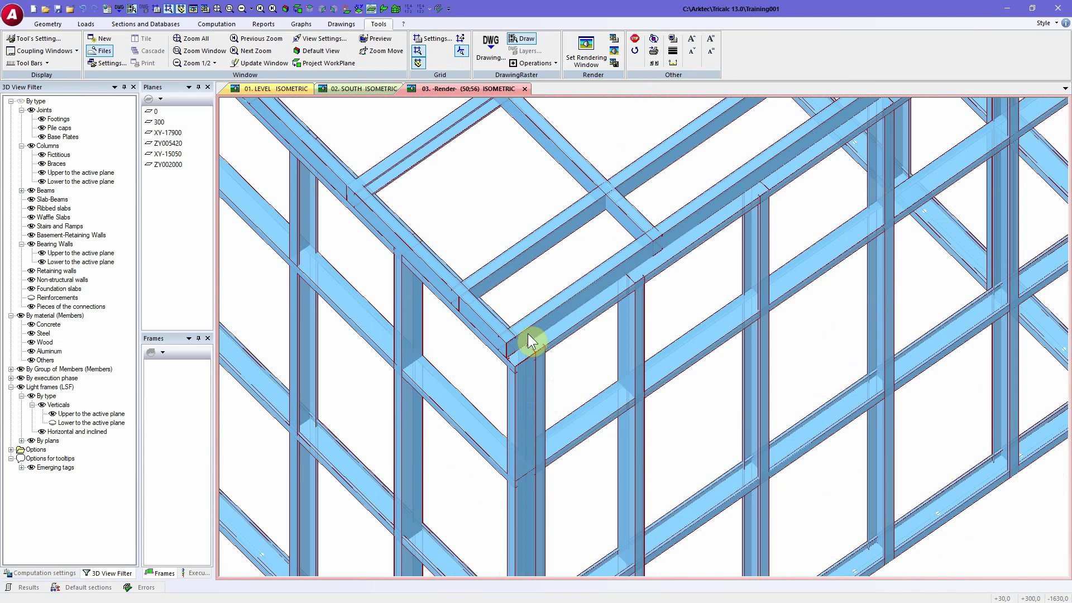
Turn off Hiding lines for the wire model in the rendering options and refresh the rendered window
click(614, 41)
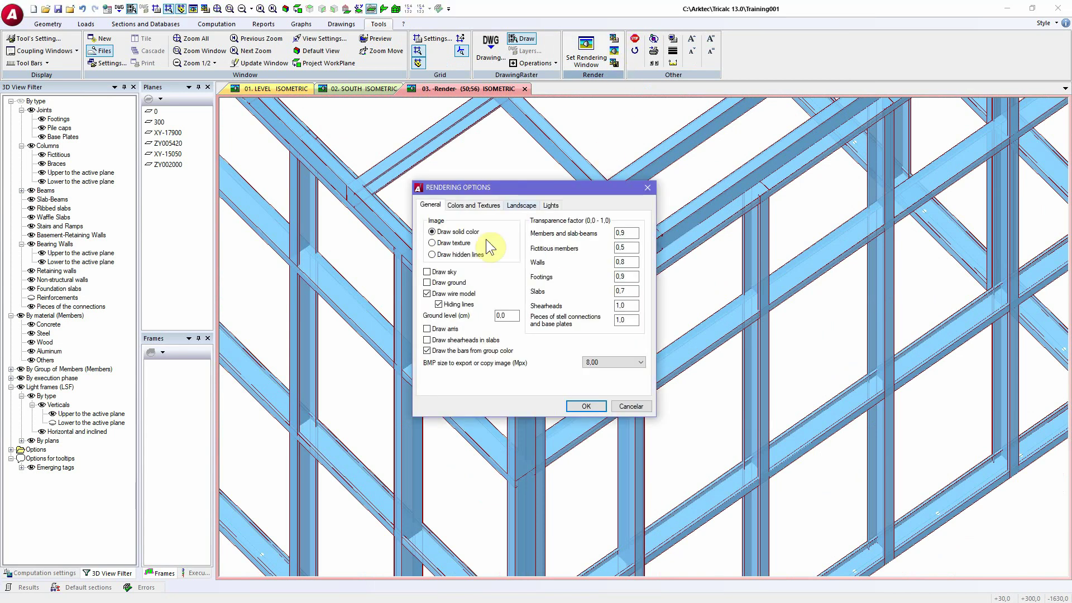
click(586, 406)
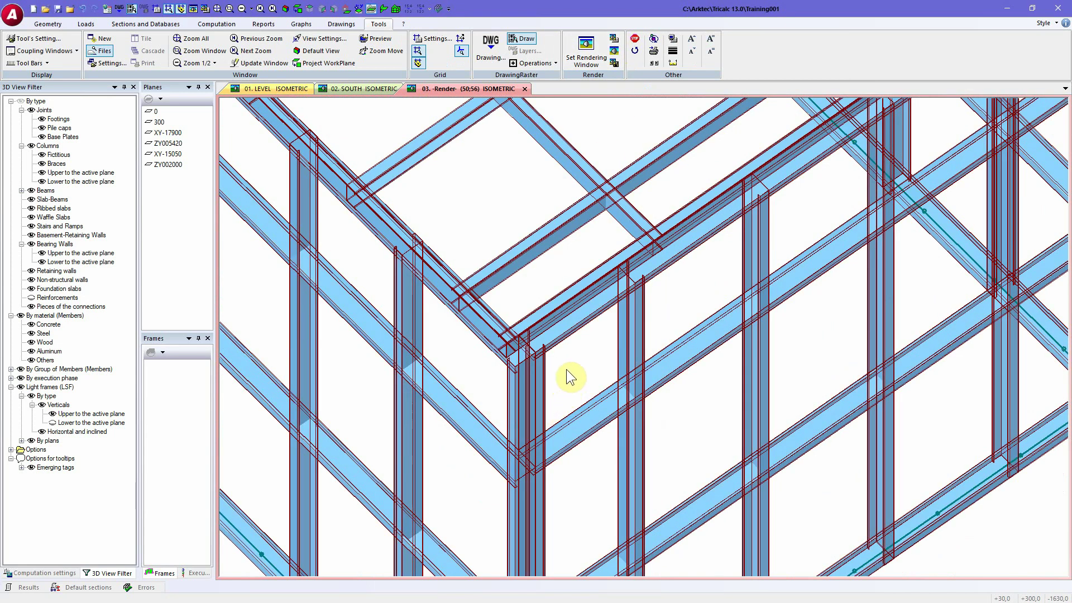
click(585, 64)
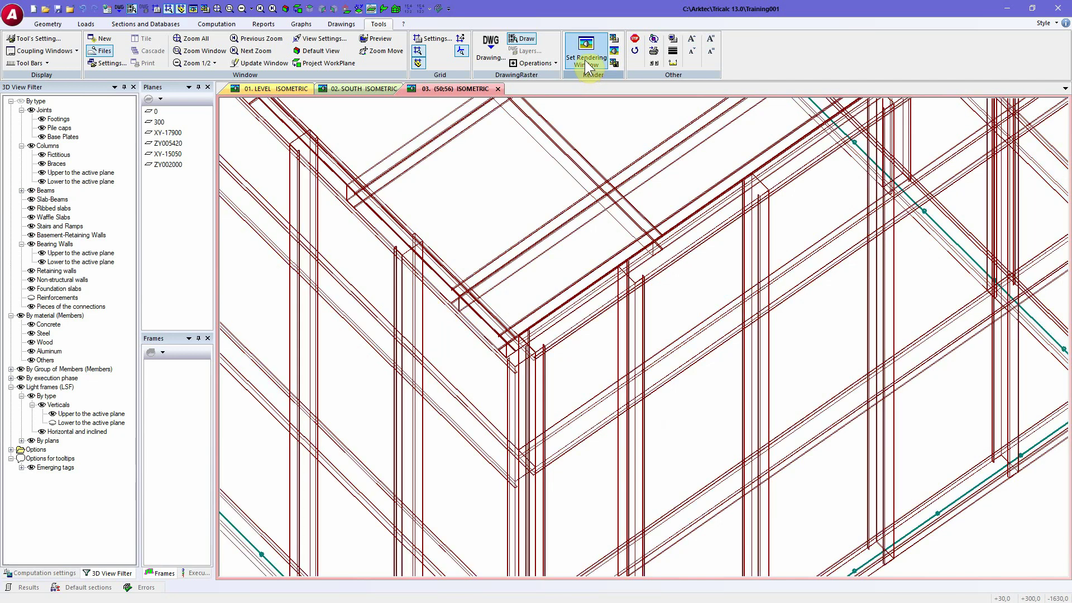
click(585, 54)
Set the active workplane from the light steel frame of the horizontal panel on top of the walls
scroll(591, 290, down, 4)
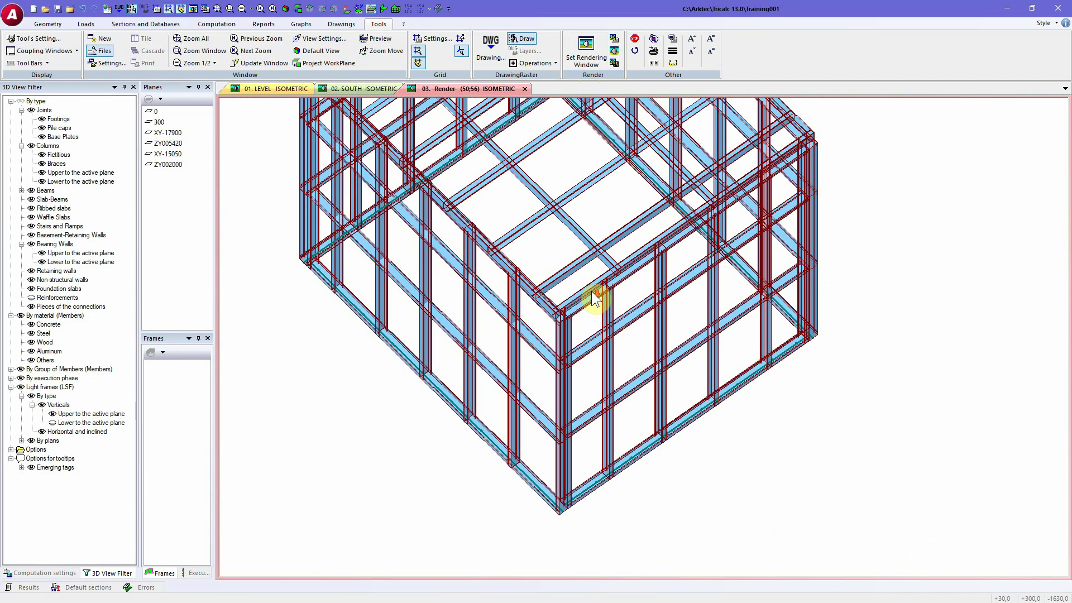
middle_drag(586, 293, 615, 356)
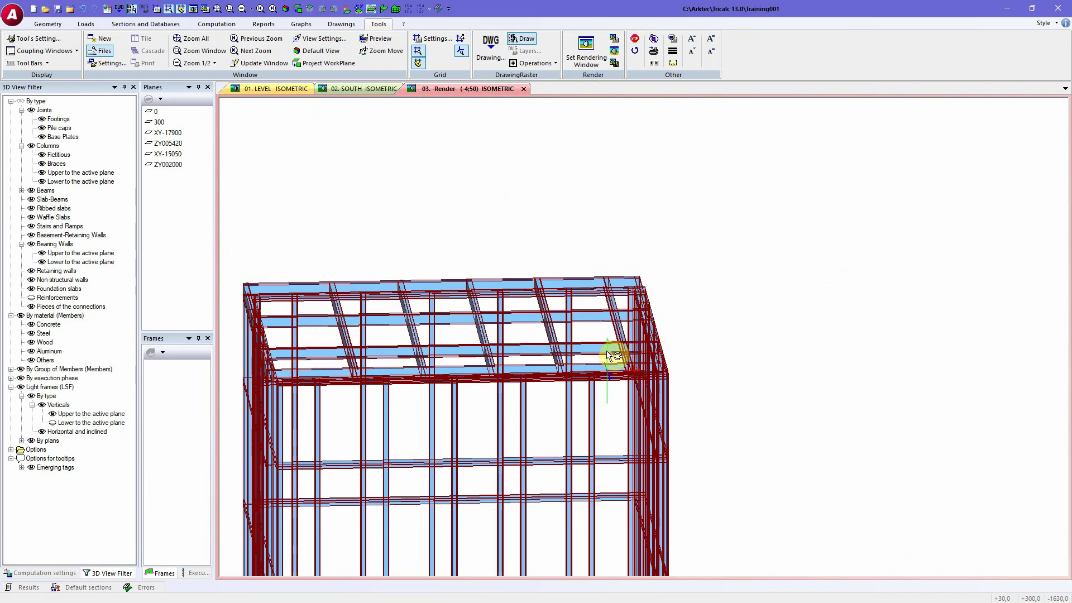
shift+middle_drag(531, 381, 509, 392)
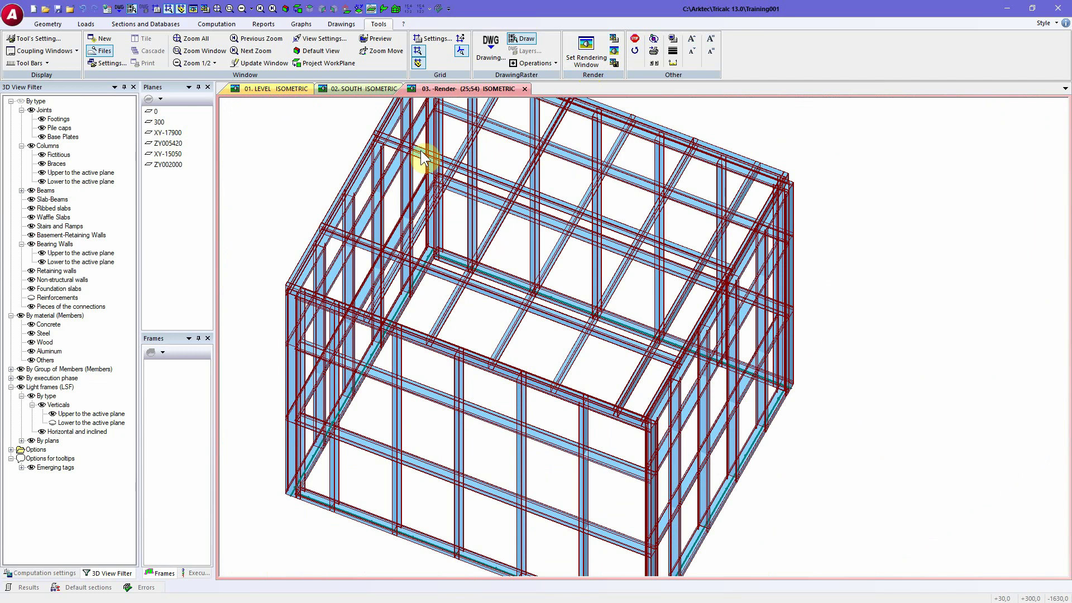
click(43, 24)
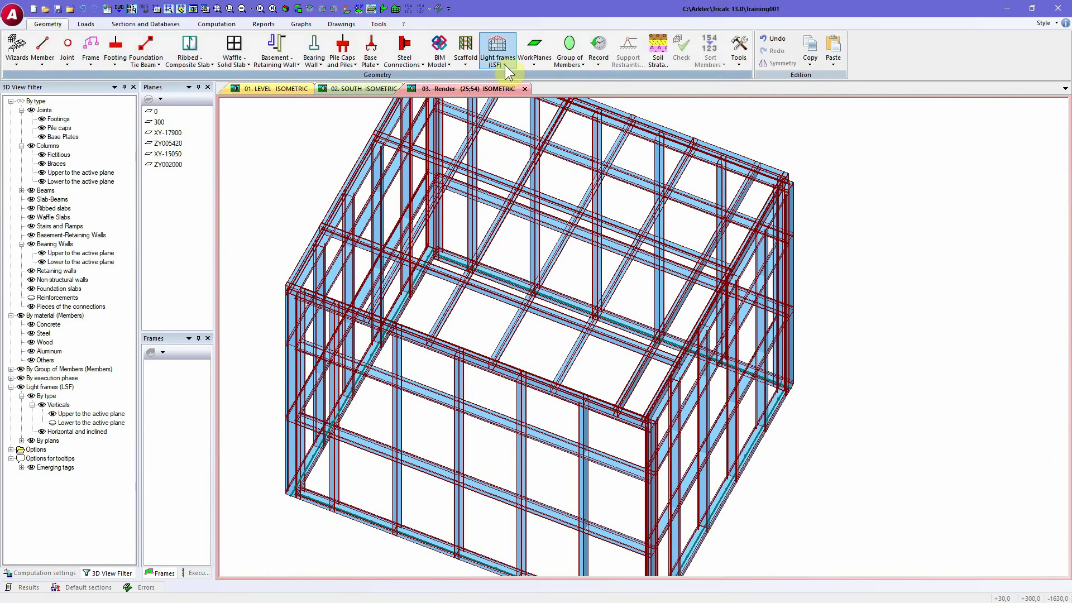
click(535, 55)
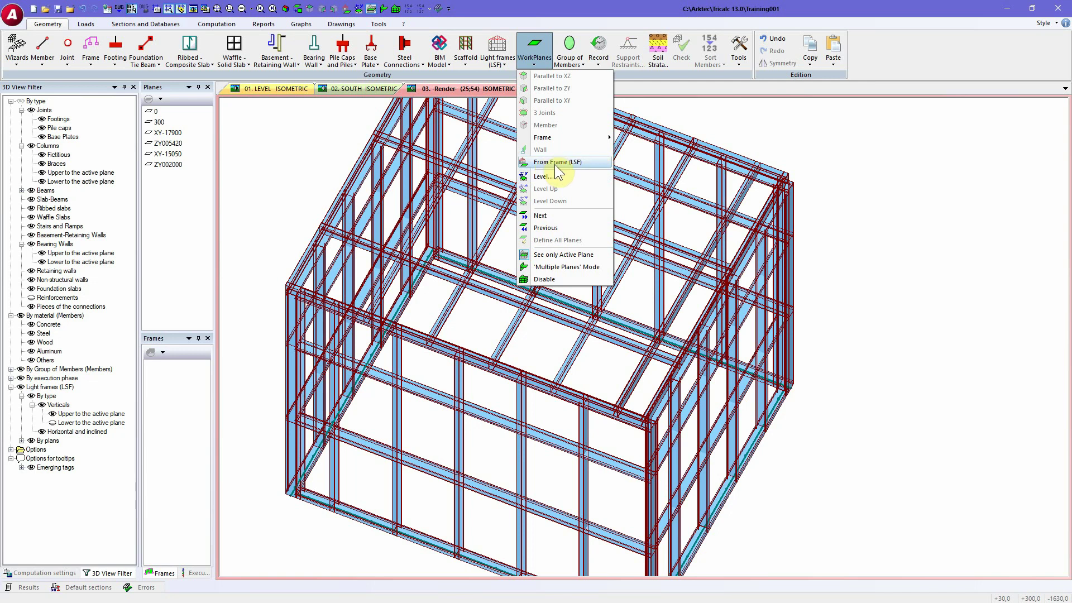
click(554, 163)
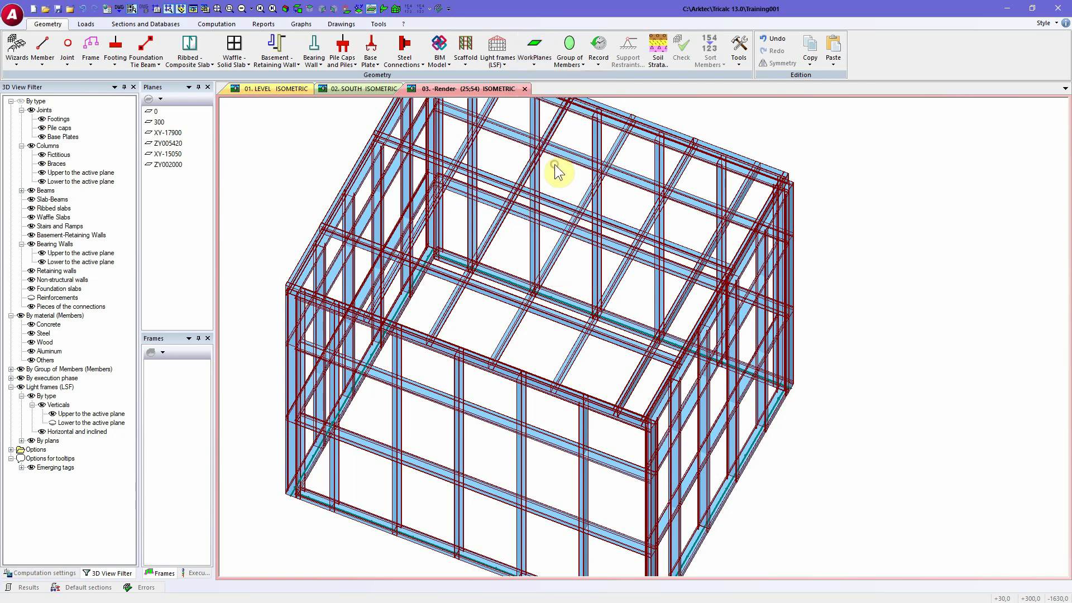
click(446, 312)
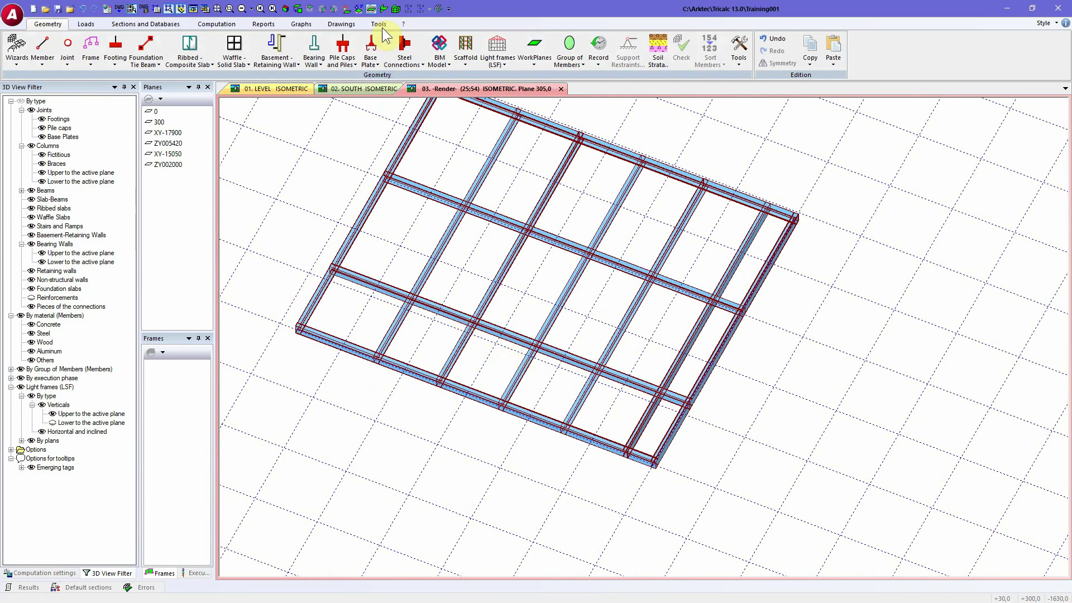
Project the view onto the horizontal panel's workplane so the whole panel and its grid are seen in plan
click(379, 24)
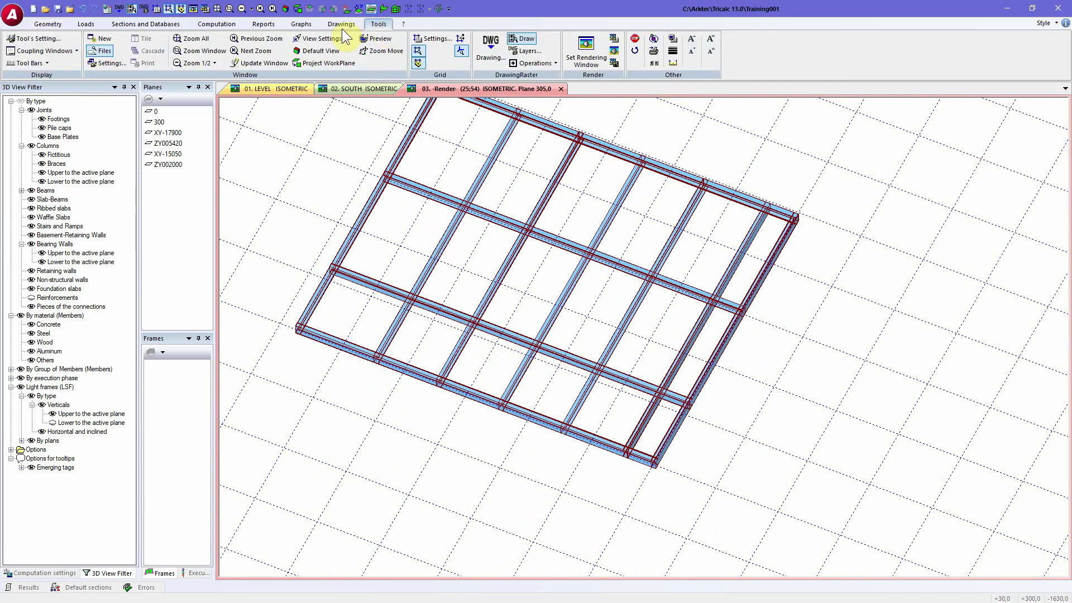
click(310, 63)
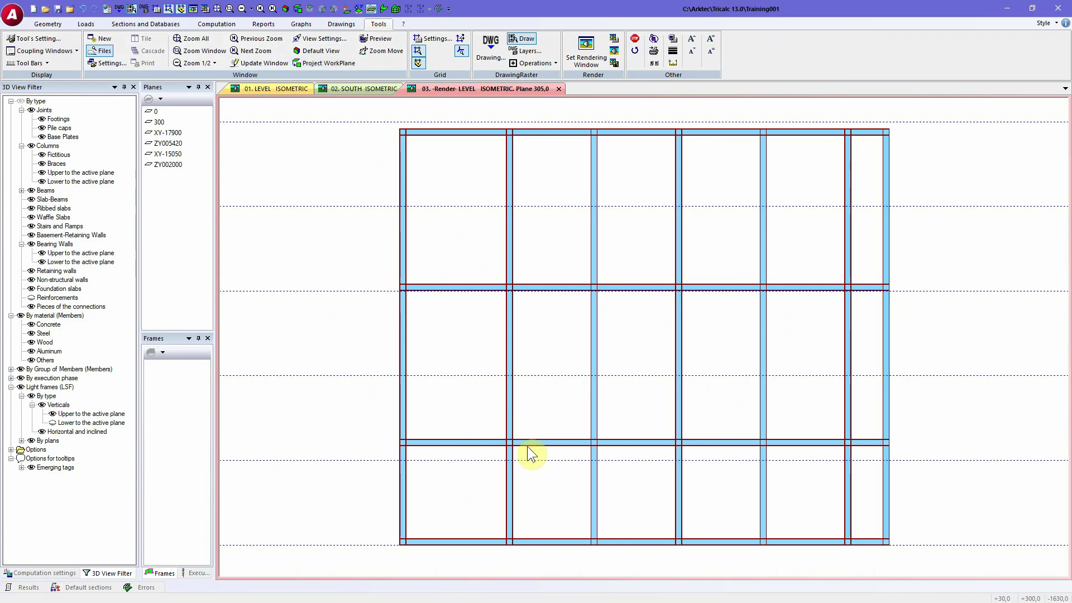
scroll(860, 364, down, 5)
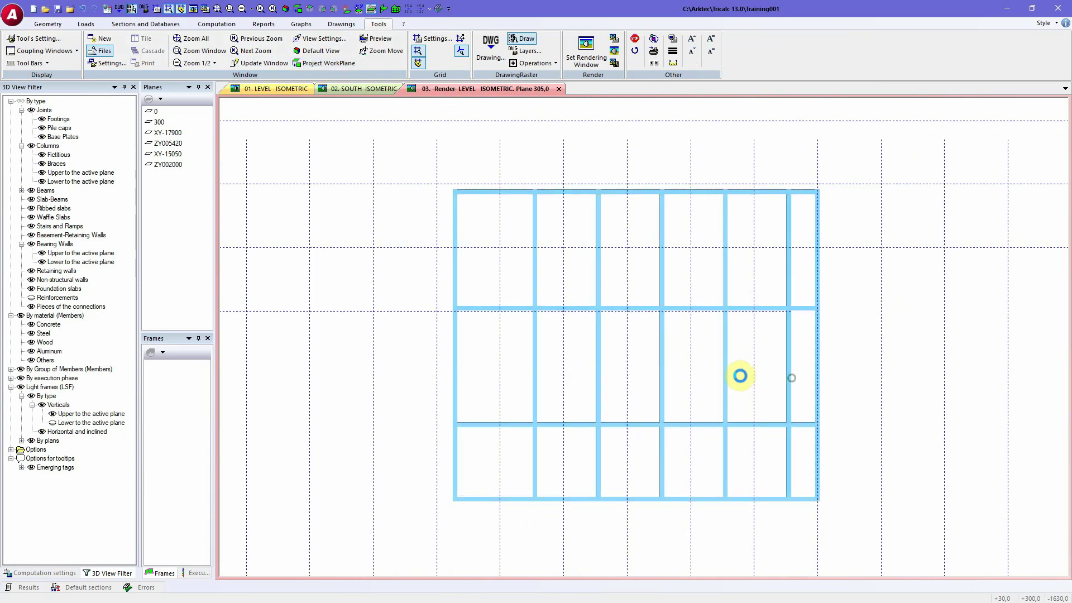
middle_drag(692, 389, 608, 385)
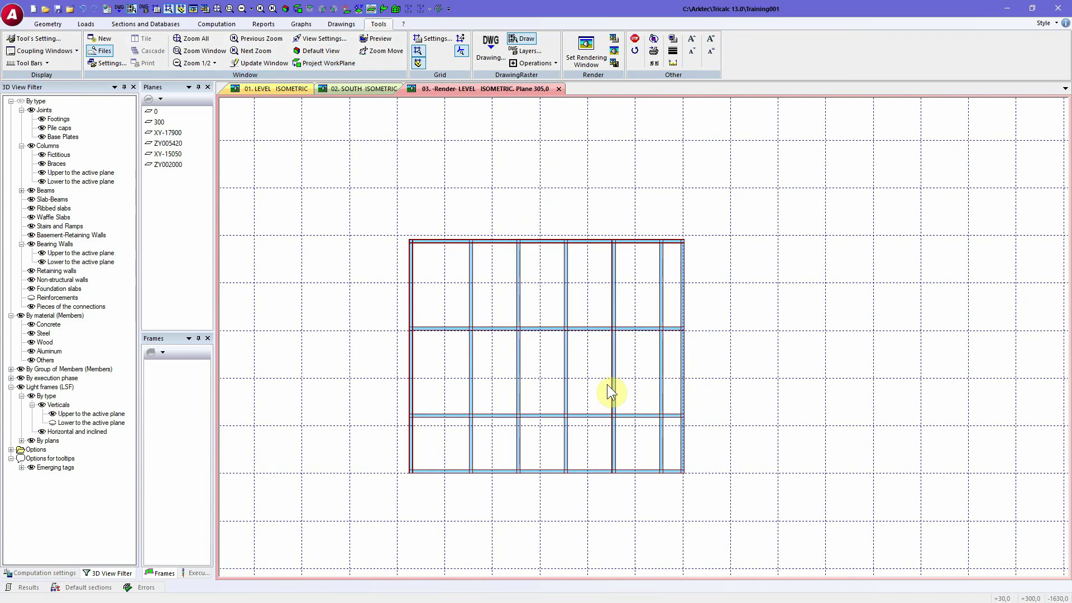
Move the horizontal panel's first inner stud to the grid line at X = 240, using the Centro adjustment
click(45, 22)
click(501, 62)
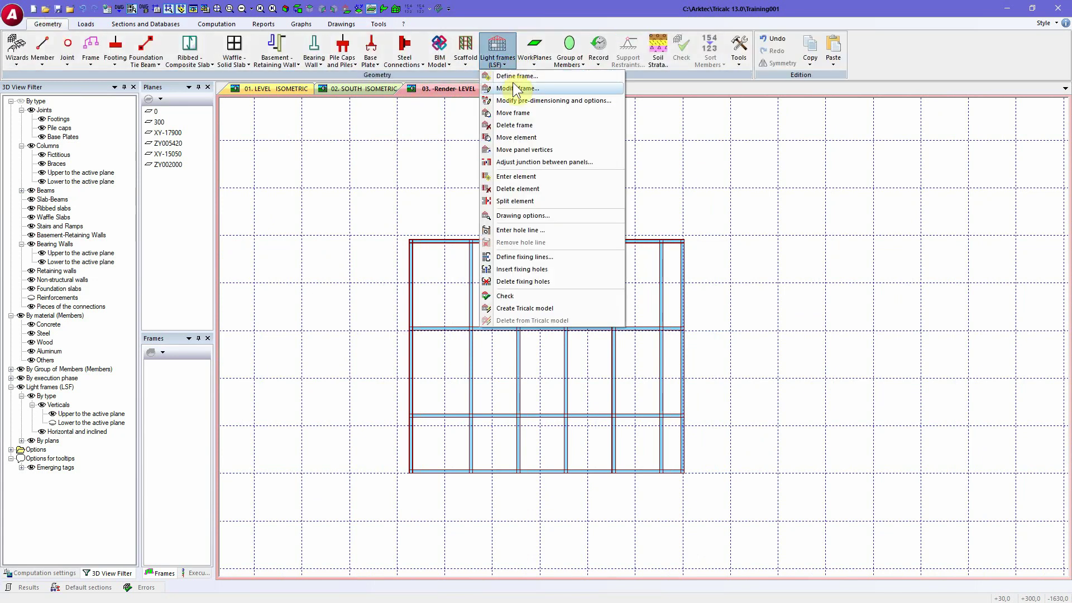
click(538, 137)
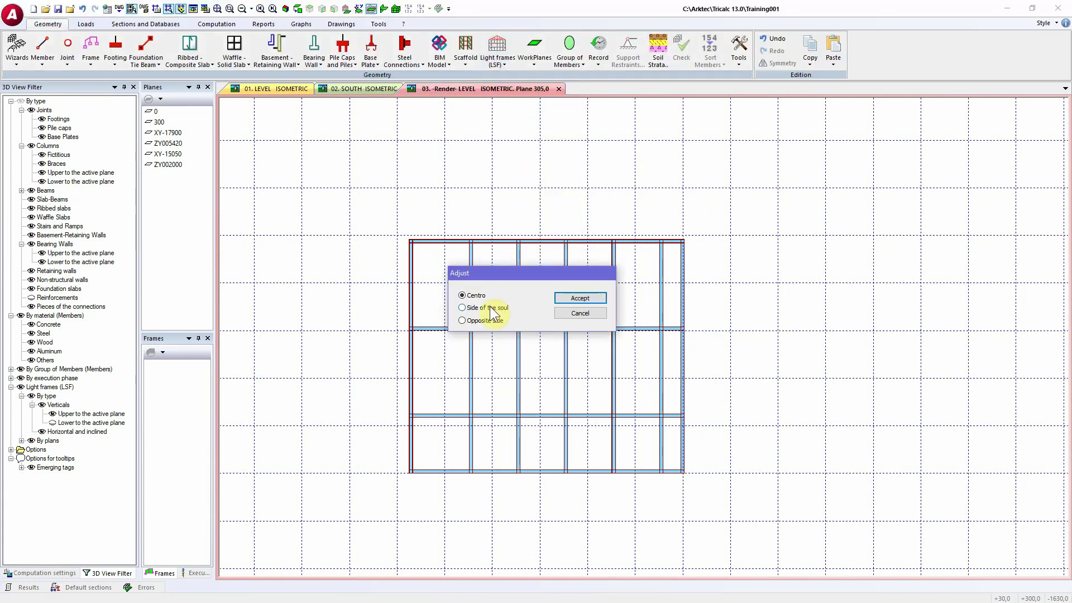
click(575, 298)
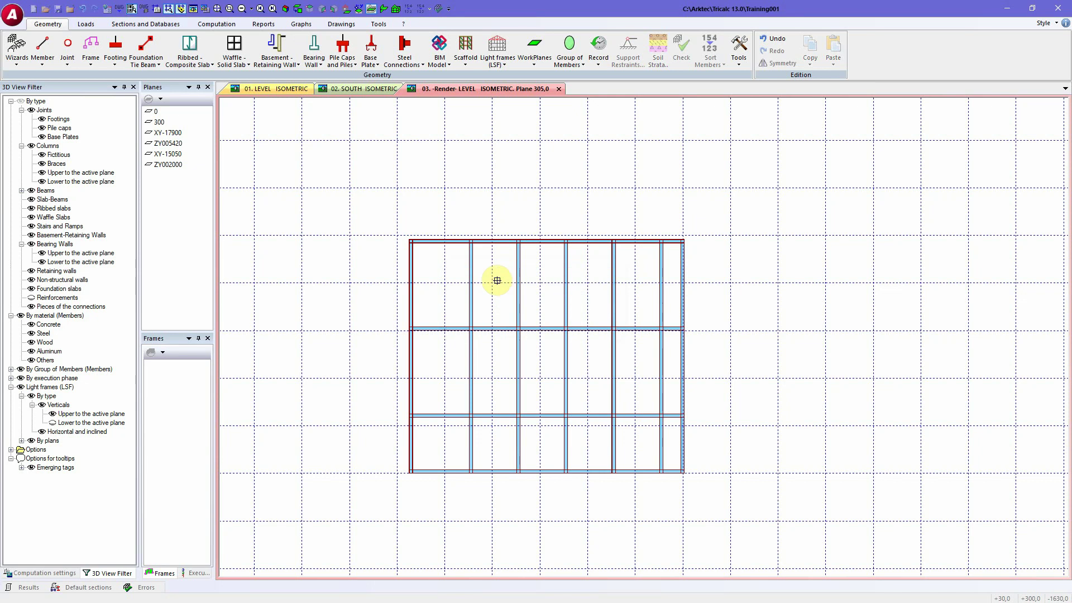
click(471, 275)
click(444, 292)
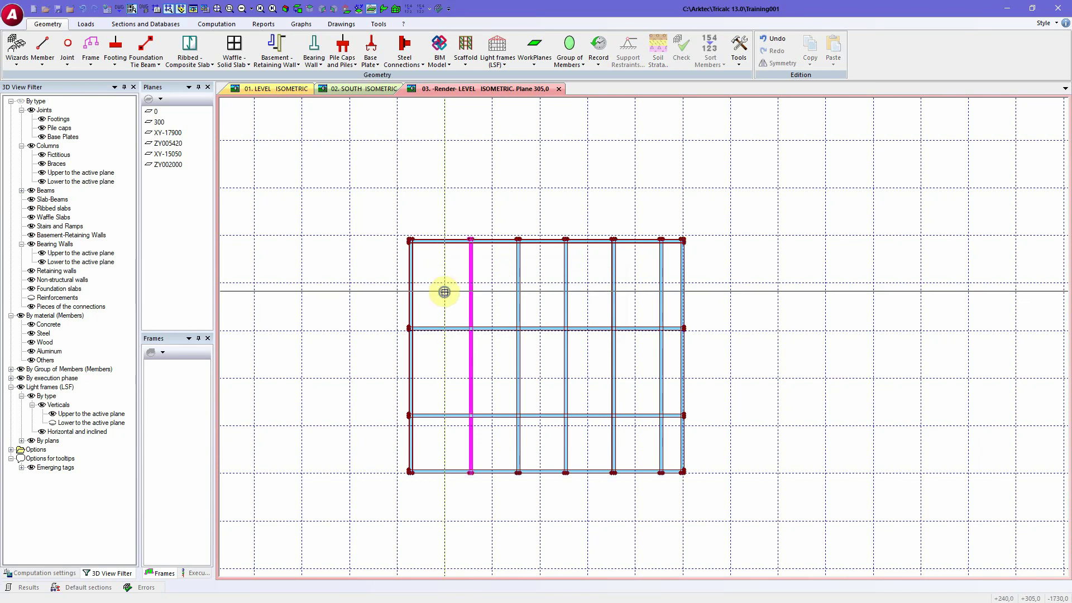
Move the second, third and fourth inner studs of the horizontal panel to the grid lines at X = 300, 360 and 420
click(519, 288)
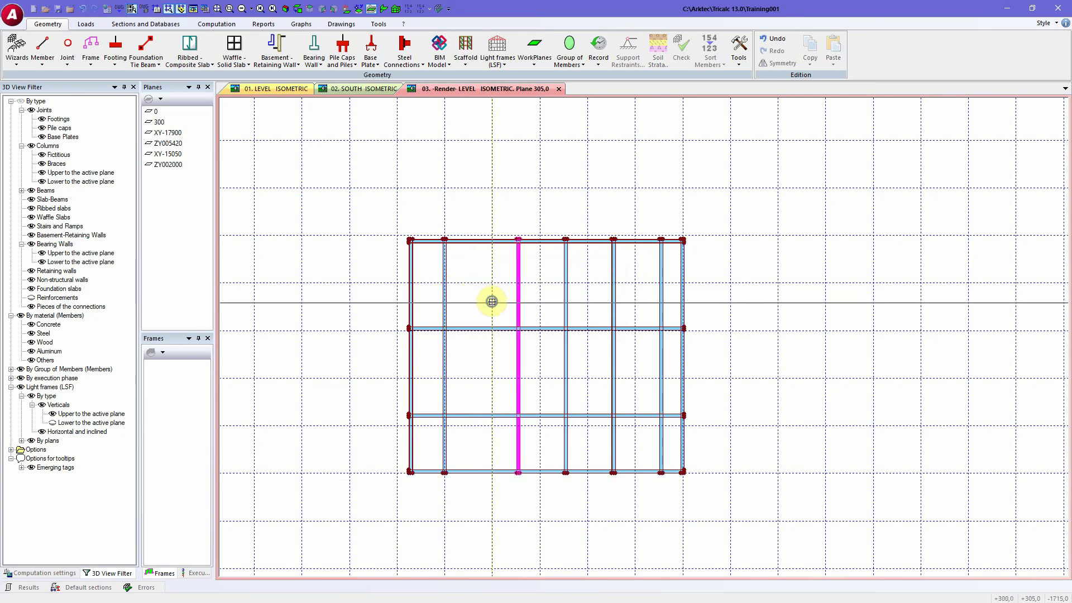
click(546, 216)
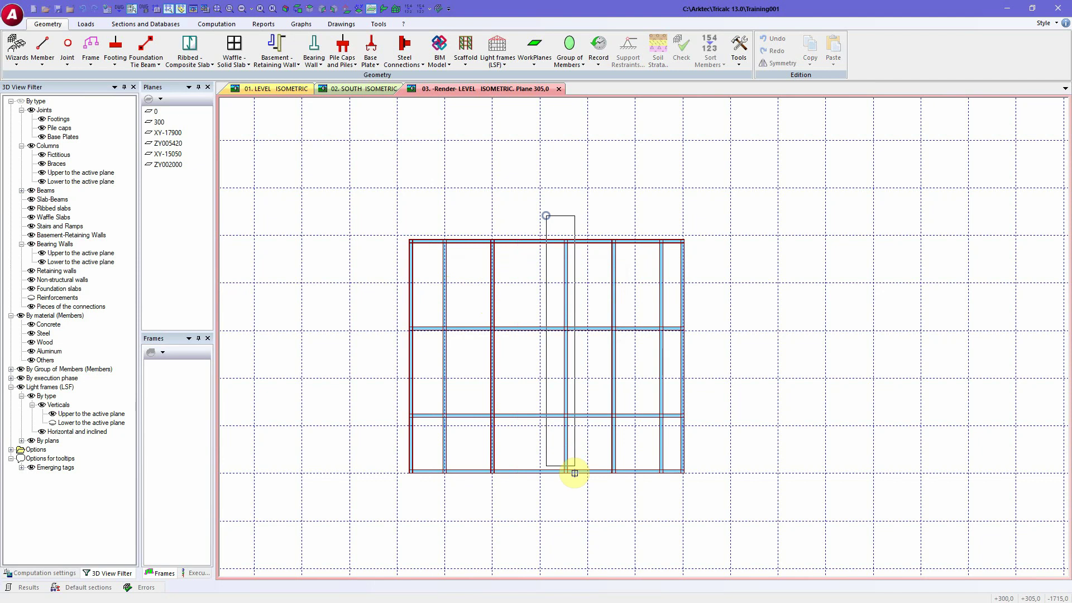
click(573, 493)
click(540, 376)
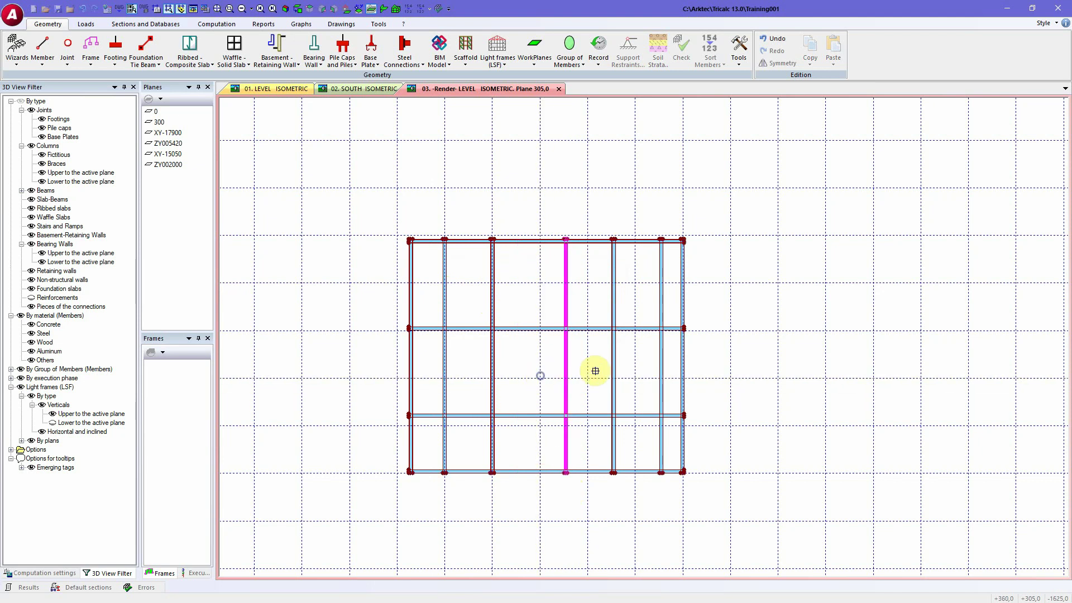
click(612, 371)
click(587, 371)
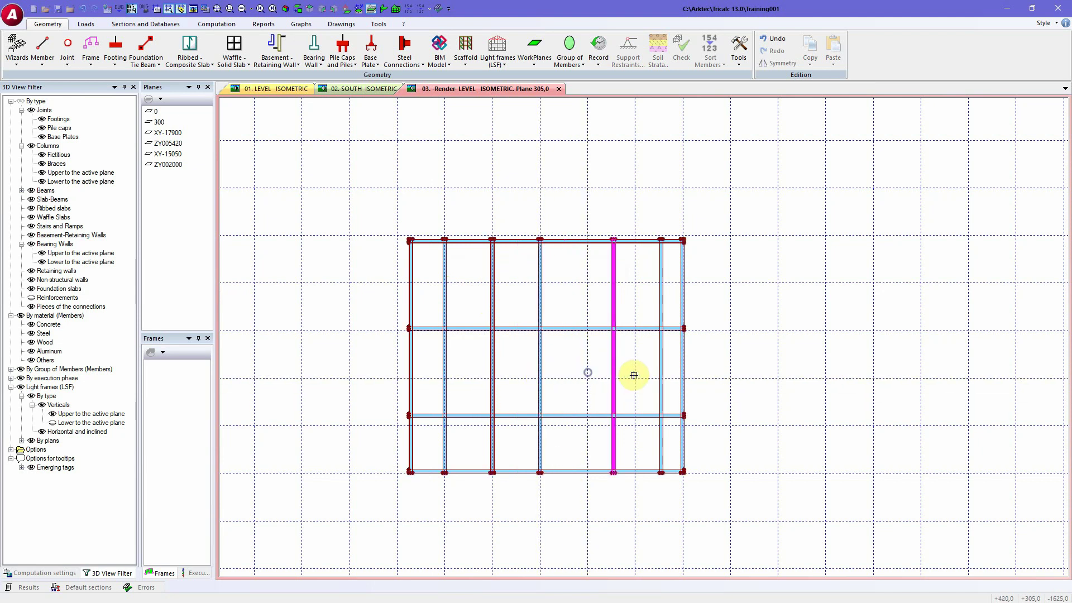
Move the roof joist just inside the frame's right edge onto the neighbouring grid line and show the frame in 3D
click(660, 370)
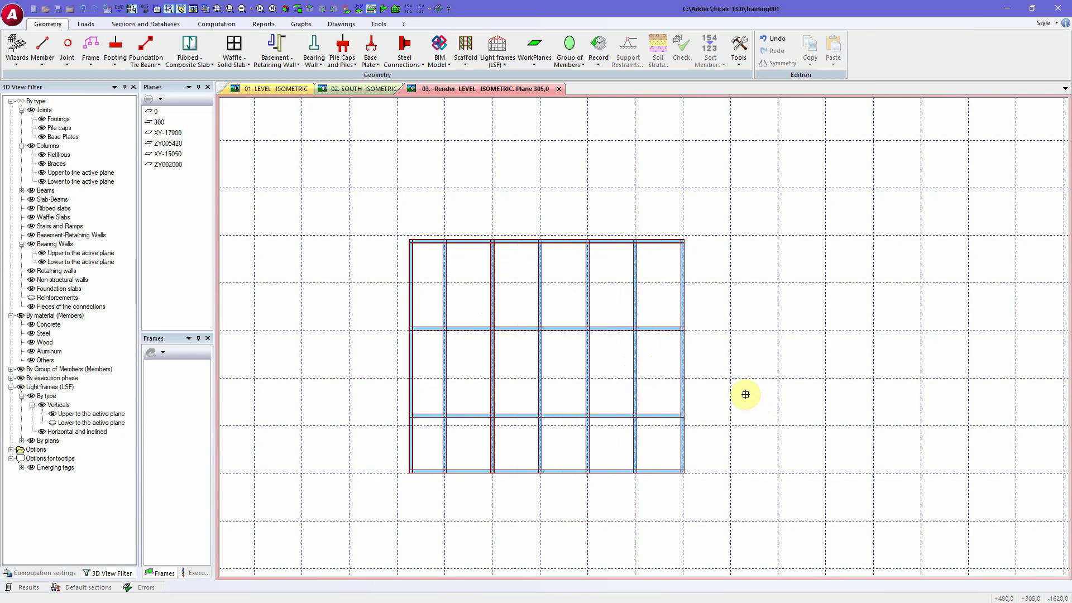
drag(467, 369, 473, 369)
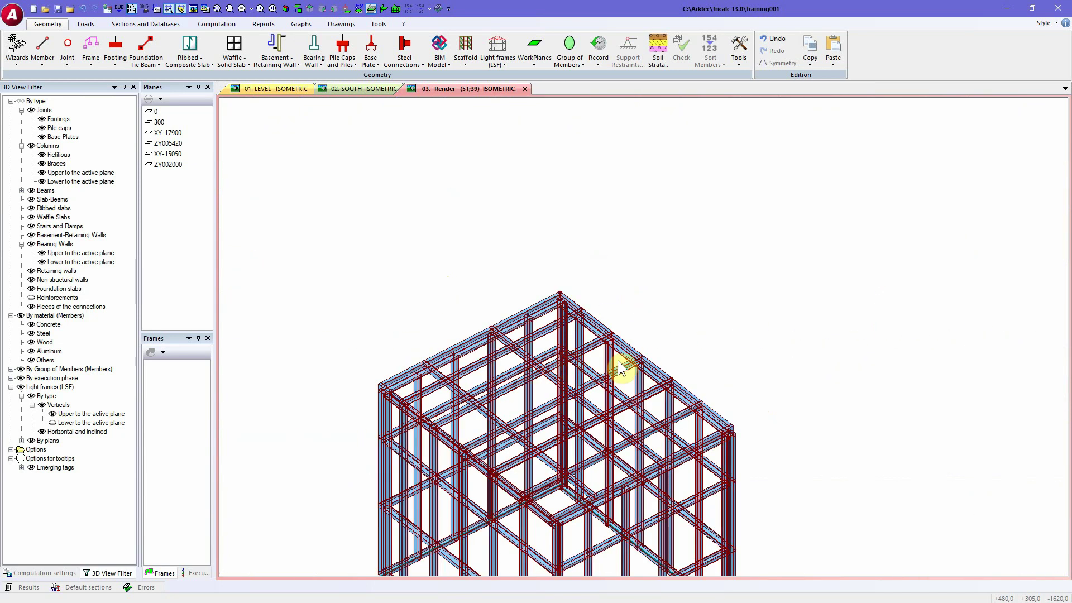
middle_drag(619, 367, 540, 265)
drag(534, 349, 541, 371)
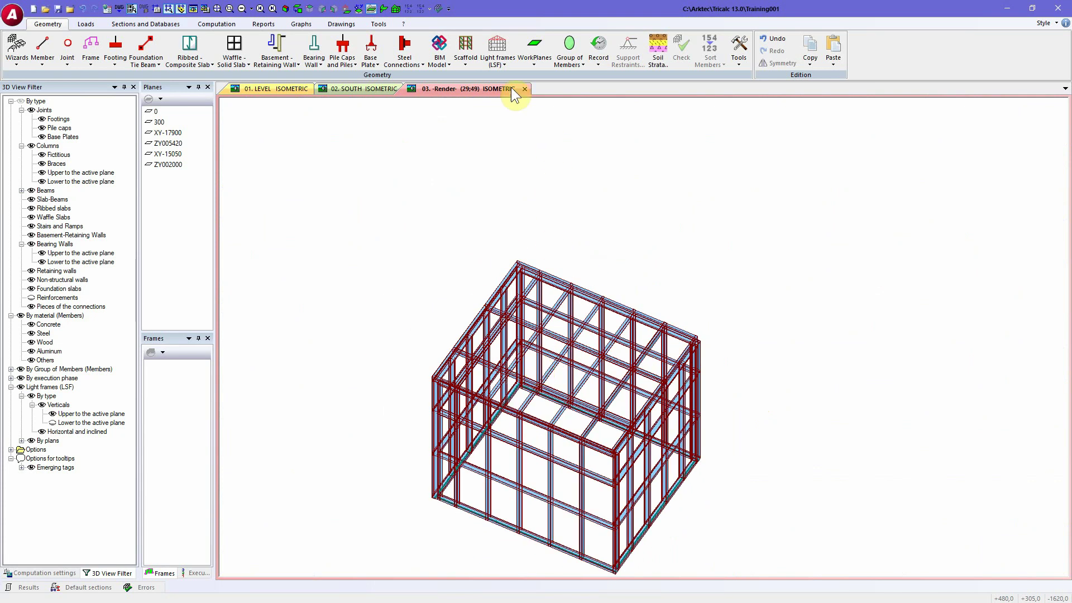
Turn on drawing of the origin, redirection of bonding elements between frames and one colour per profile in the light frame drawing options
click(501, 62)
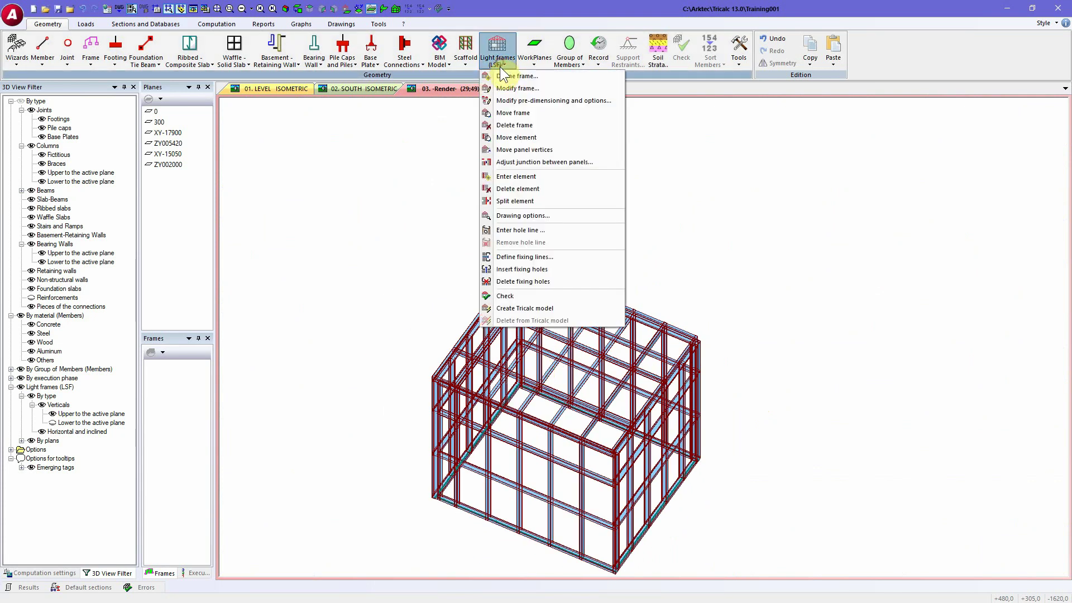
click(522, 216)
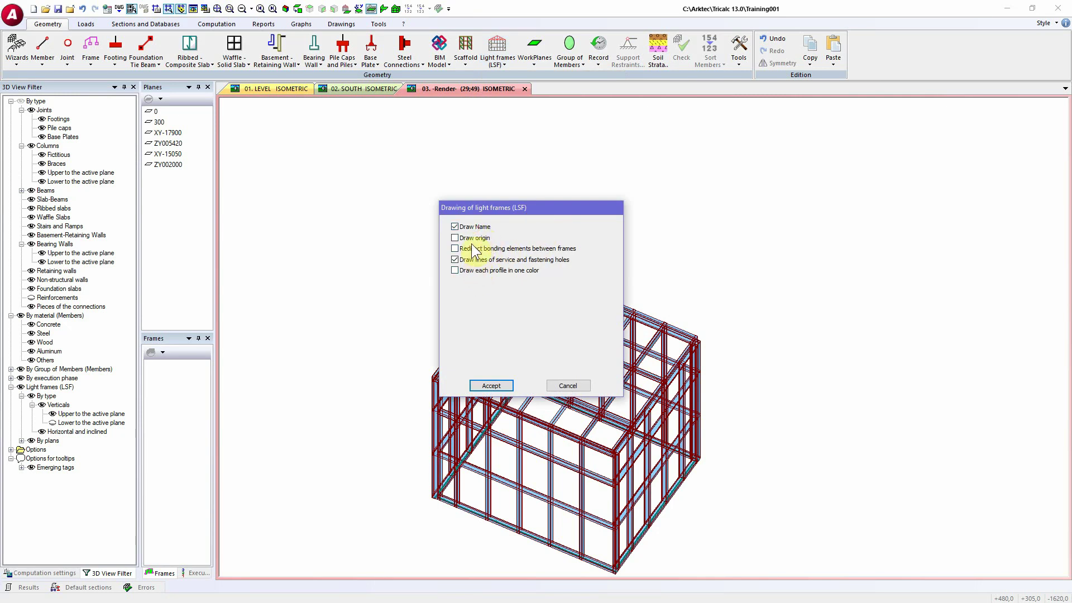
click(471, 244)
click(499, 272)
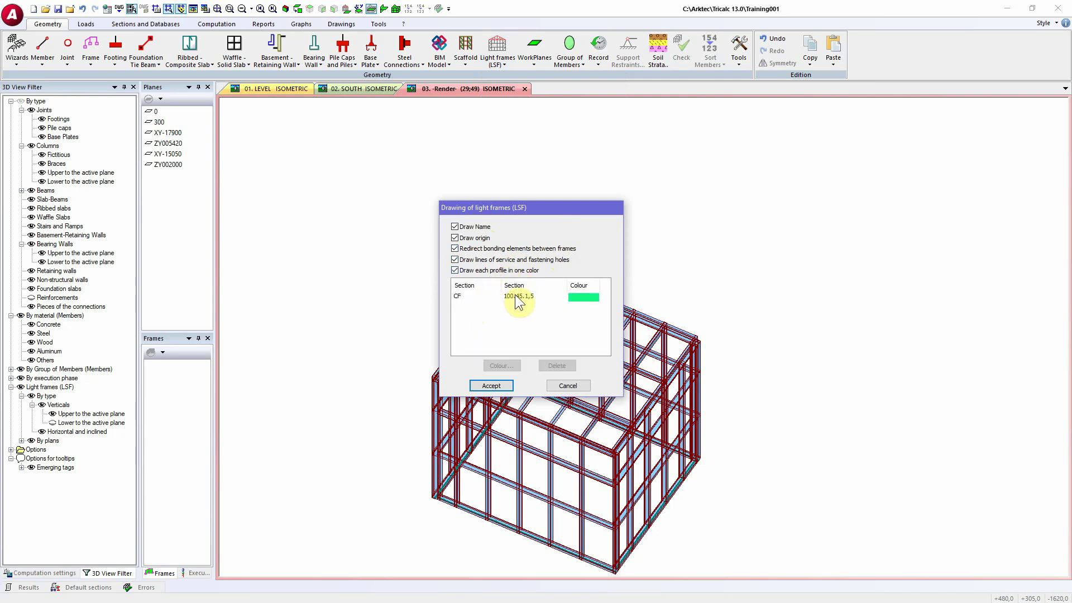
click(490, 386)
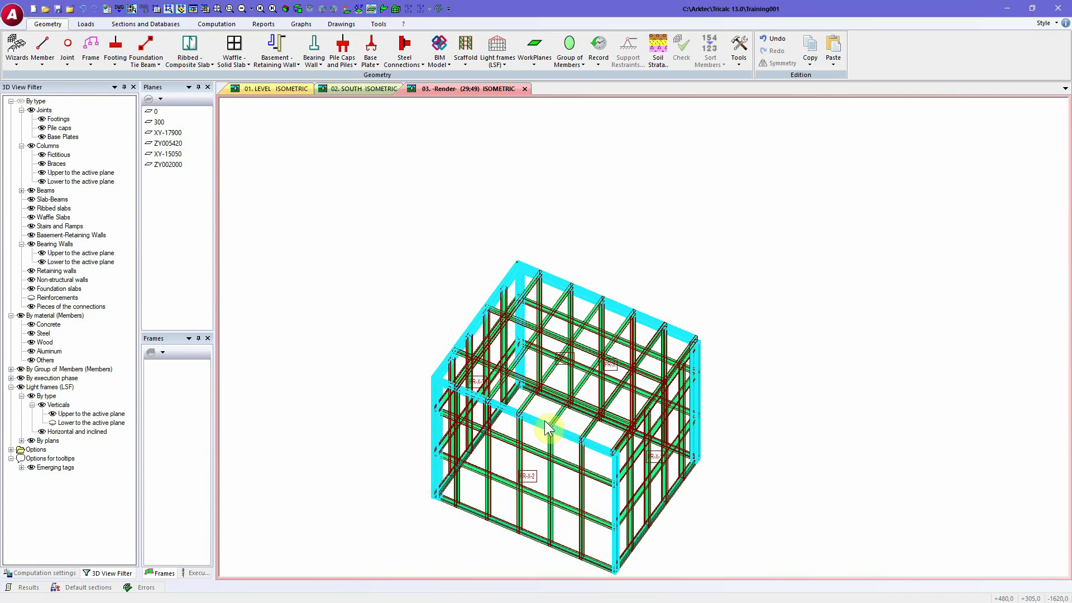
Adjust the junction between the roof panel and wall panel PR-X-1 as a "Junction of 2 panels in L"
click(494, 408)
mouse_move(493, 407)
middle_down()
mouse_move(485, 402)
mouse_move(502, 413)
middle_up()
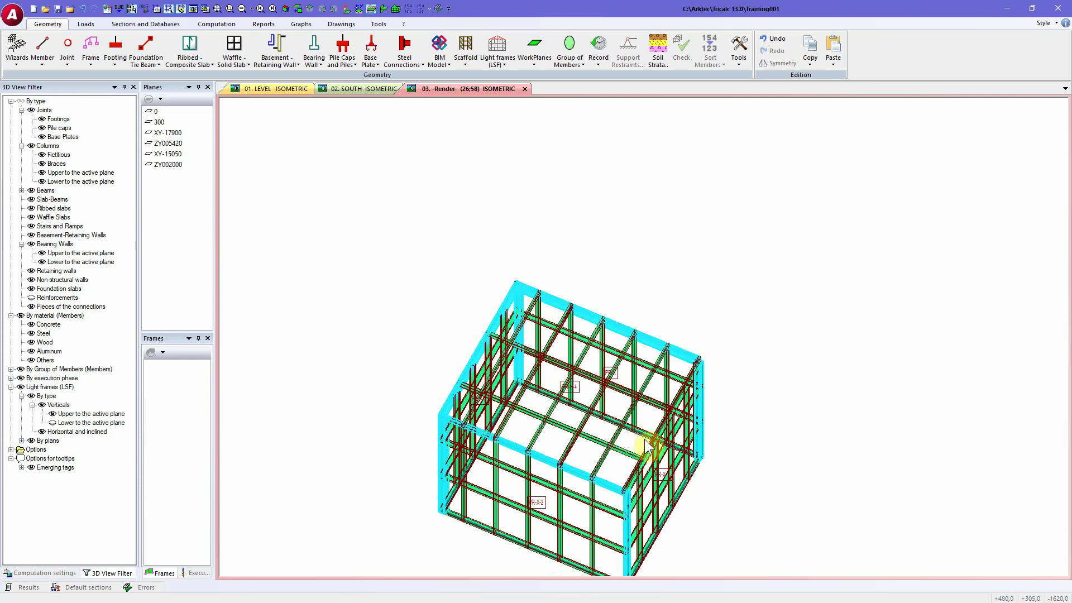
scroll(662, 465, up, 3)
scroll(654, 459, up, 2)
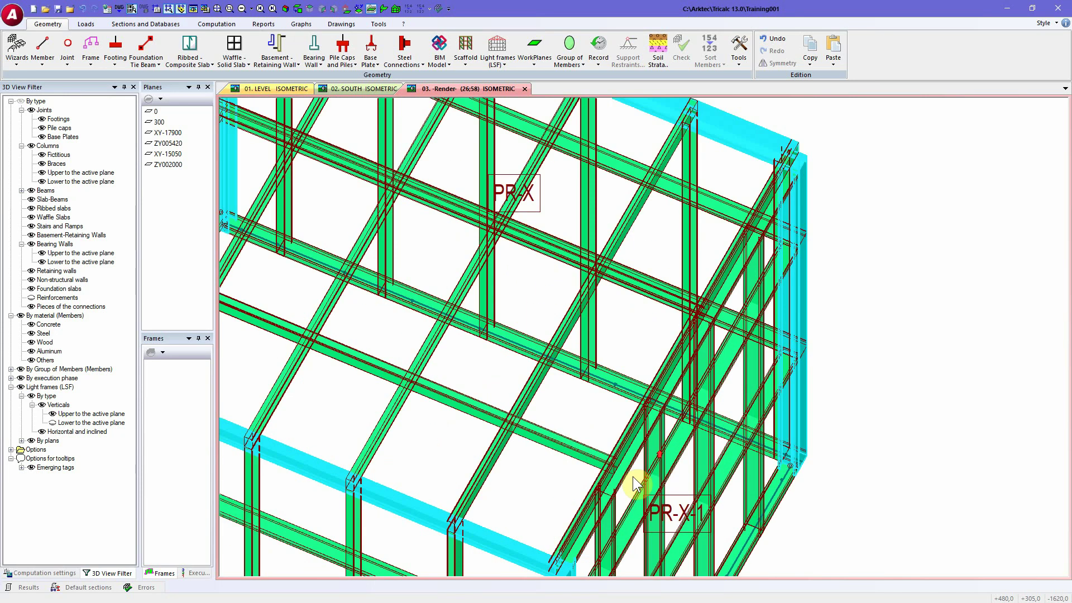
middle_drag(613, 450, 555, 328)
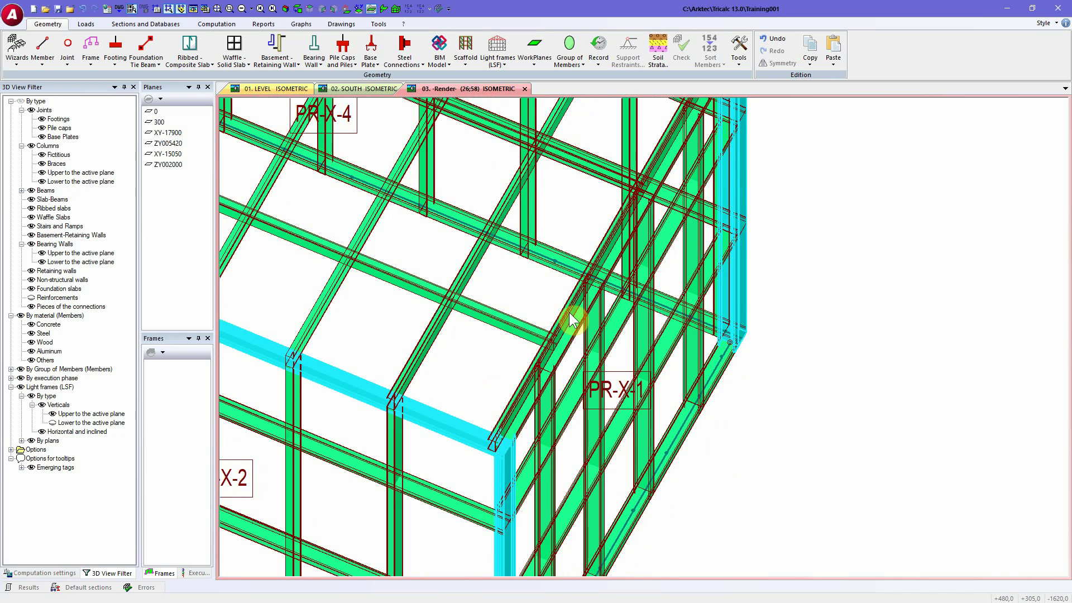
click(498, 55)
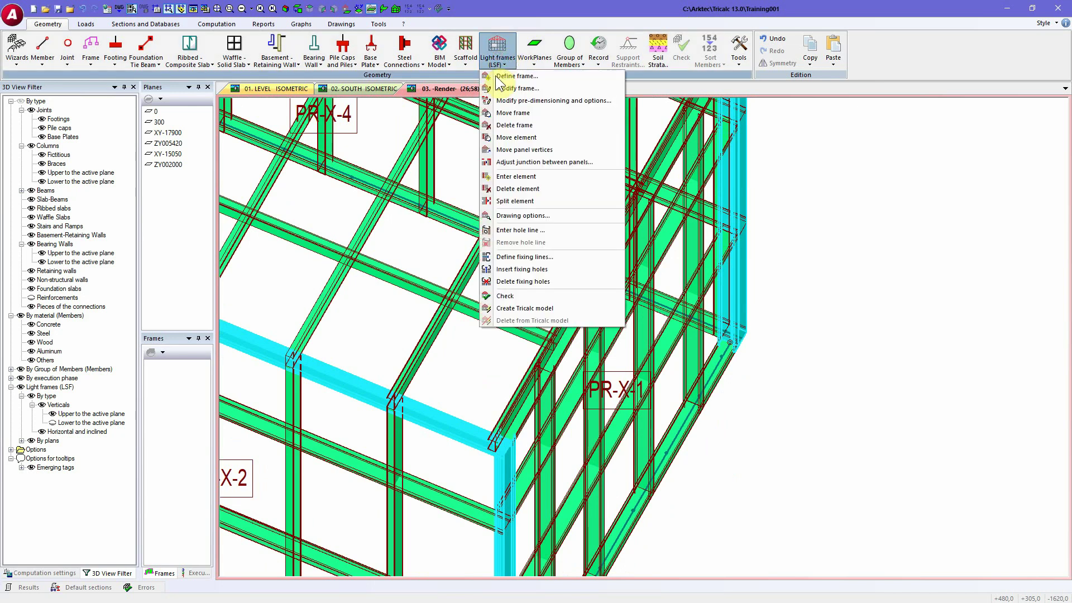
click(517, 161)
click(443, 257)
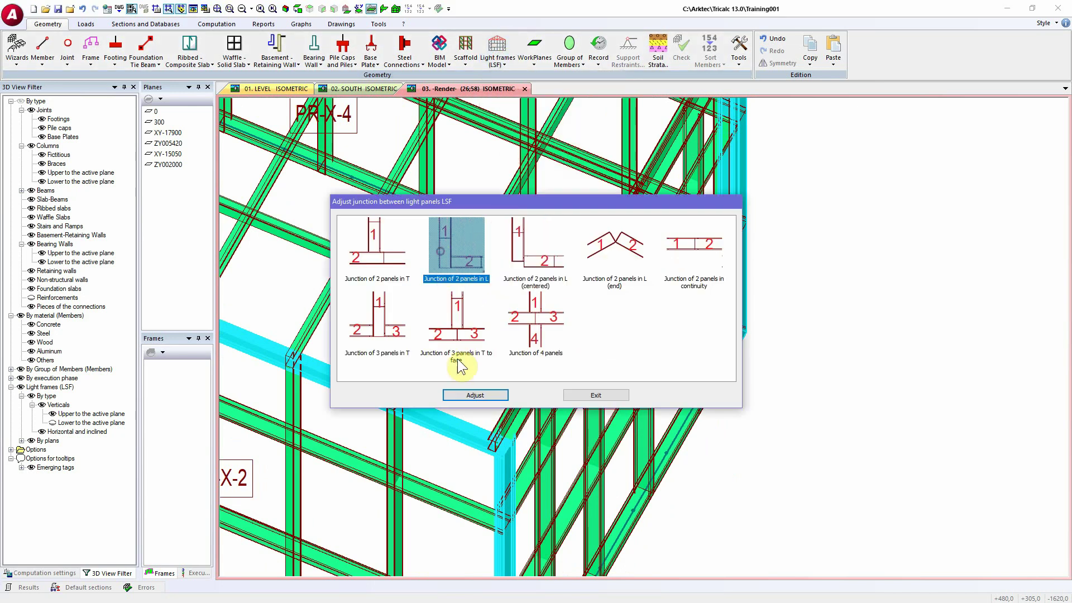
click(475, 395)
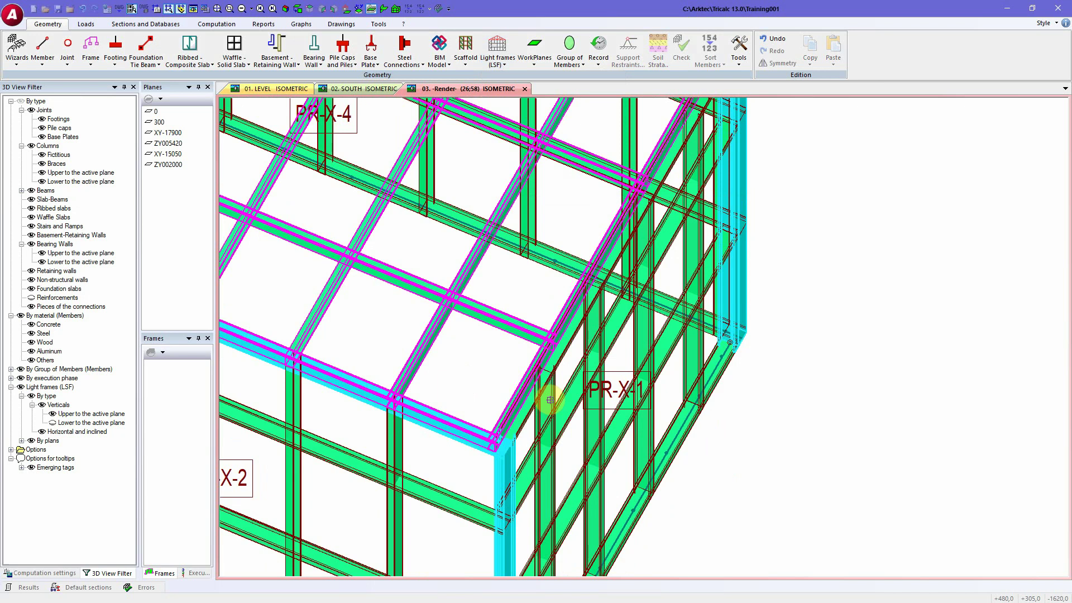
click(550, 400)
right_click(739, 437)
click(583, 395)
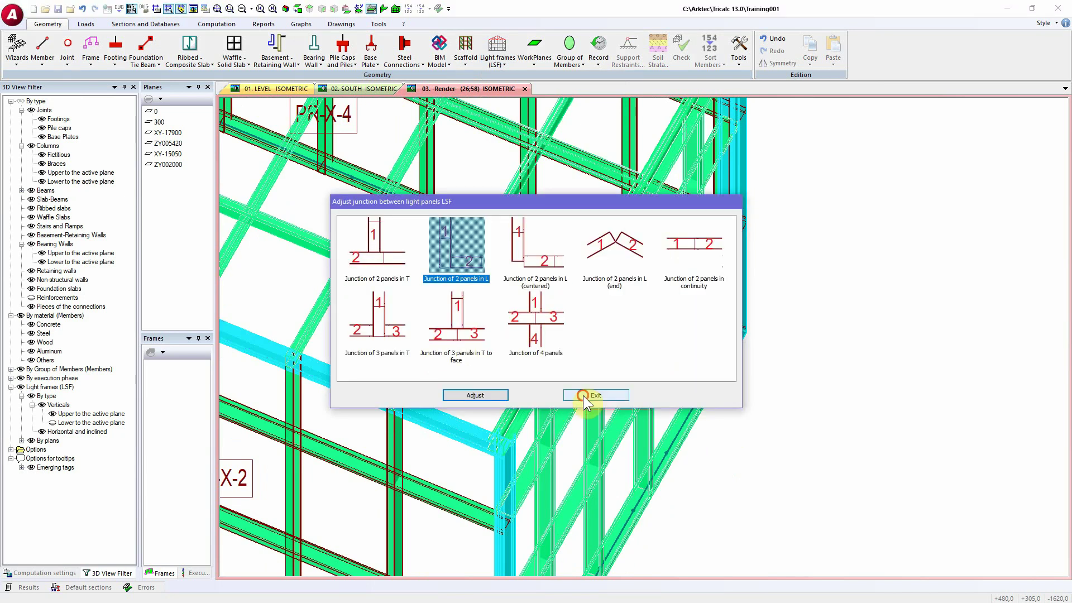
Review the available design codes and regulations in the program preferences without changing them
middle_drag(554, 356, 529, 334)
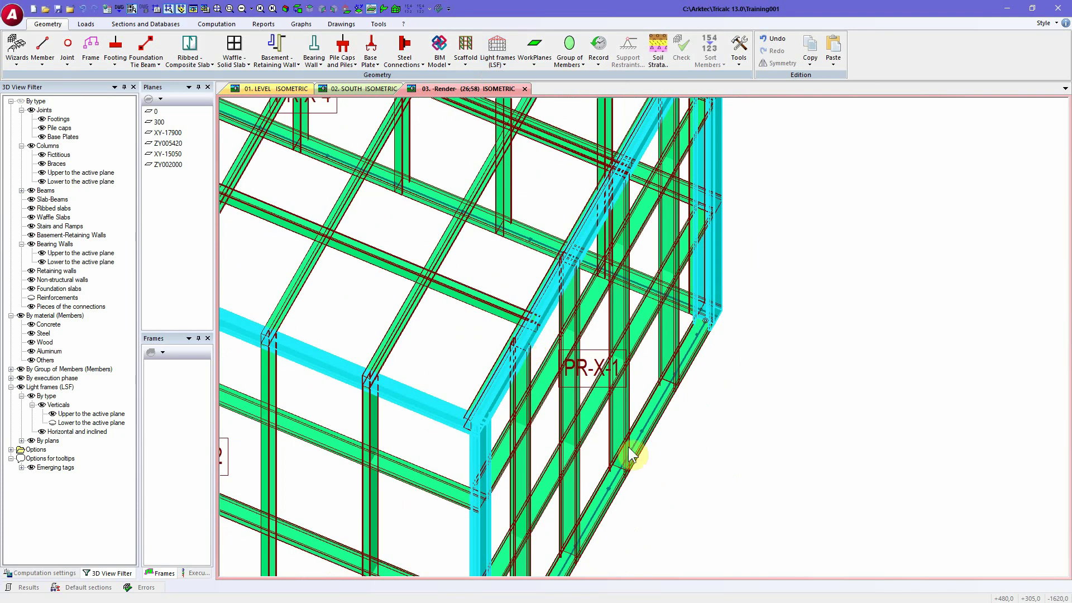
scroll(662, 468, down, 2)
shift+middle_drag(662, 467, 626, 445)
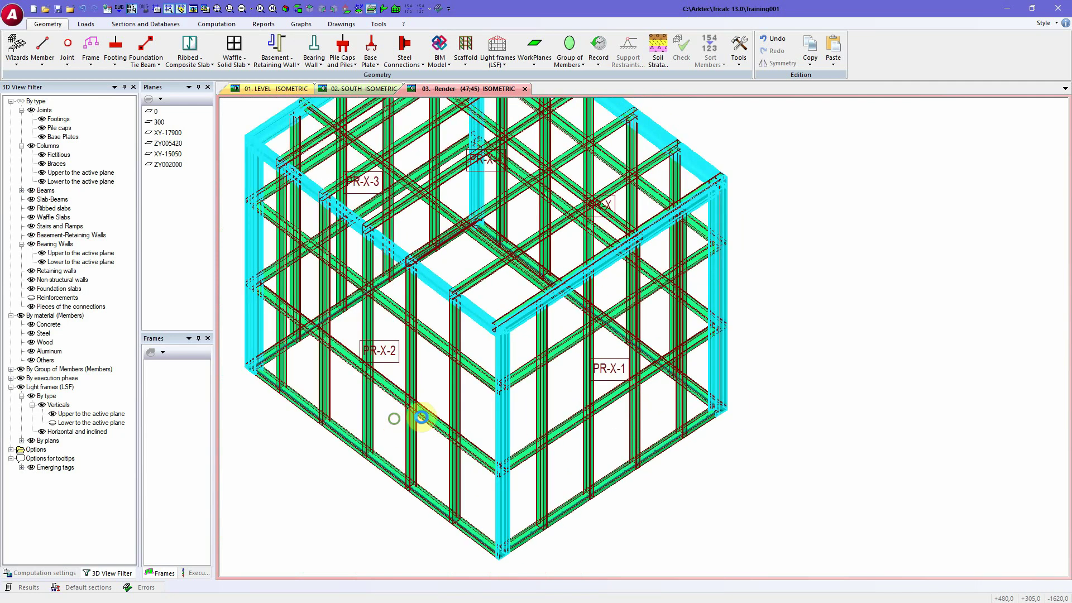
middle_drag(421, 417, 483, 410)
scroll(477, 408, down, 2)
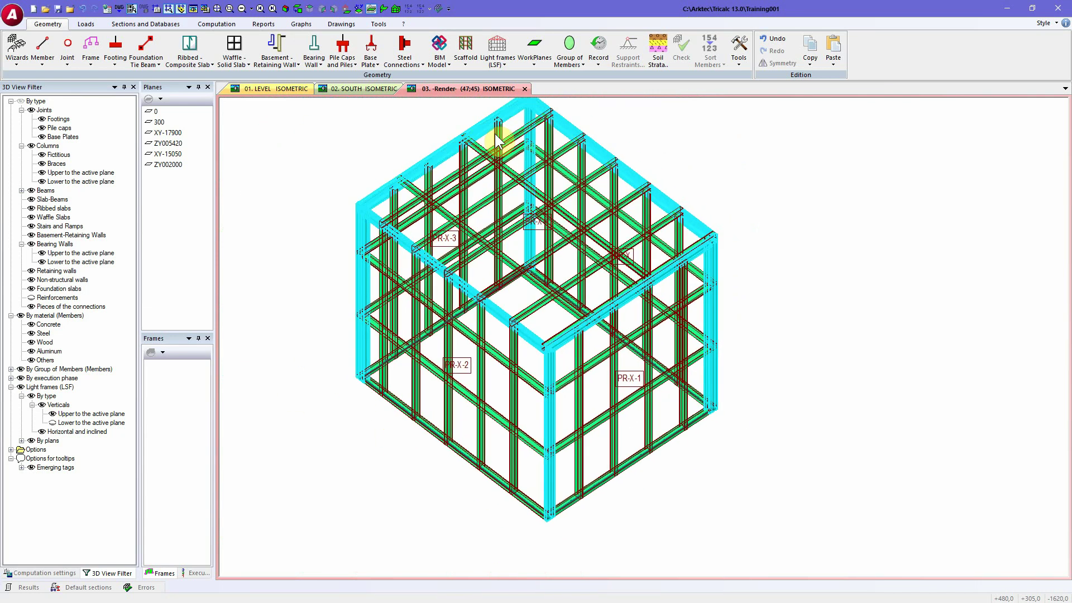
click(497, 62)
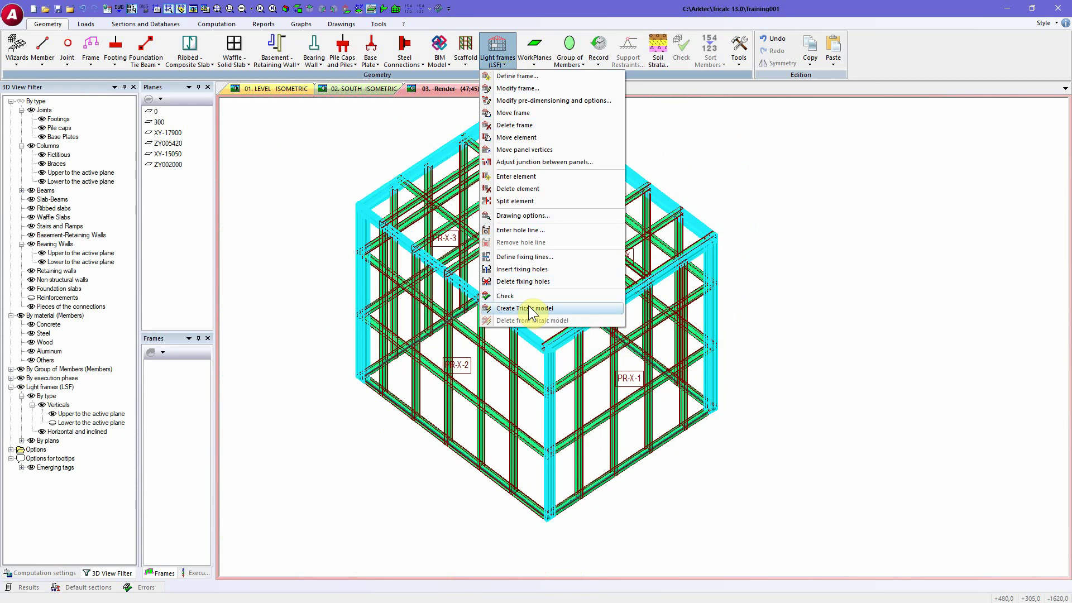
click(12, 15)
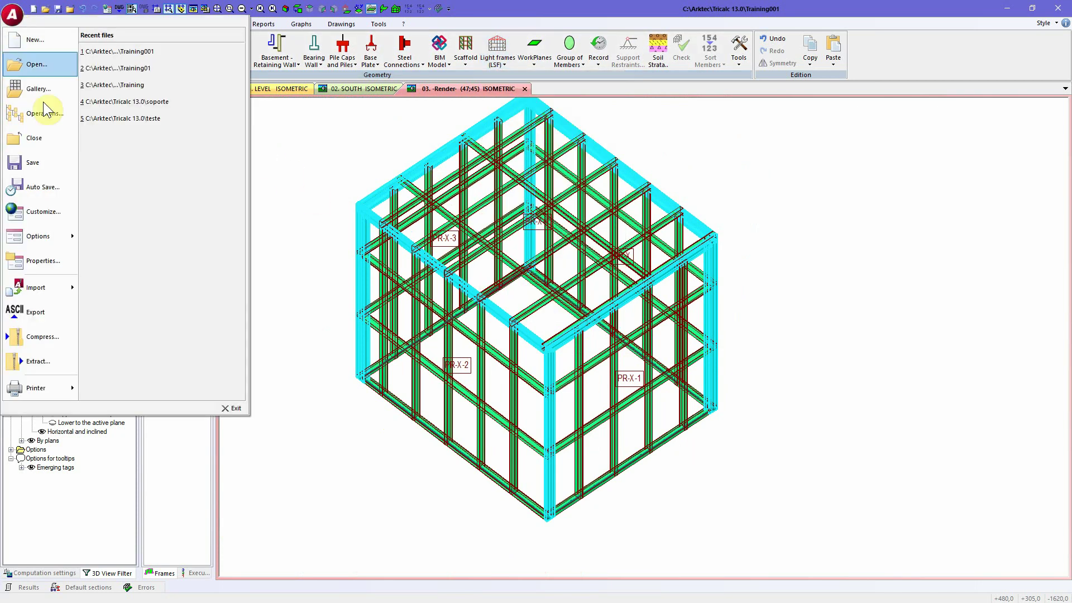
click(49, 208)
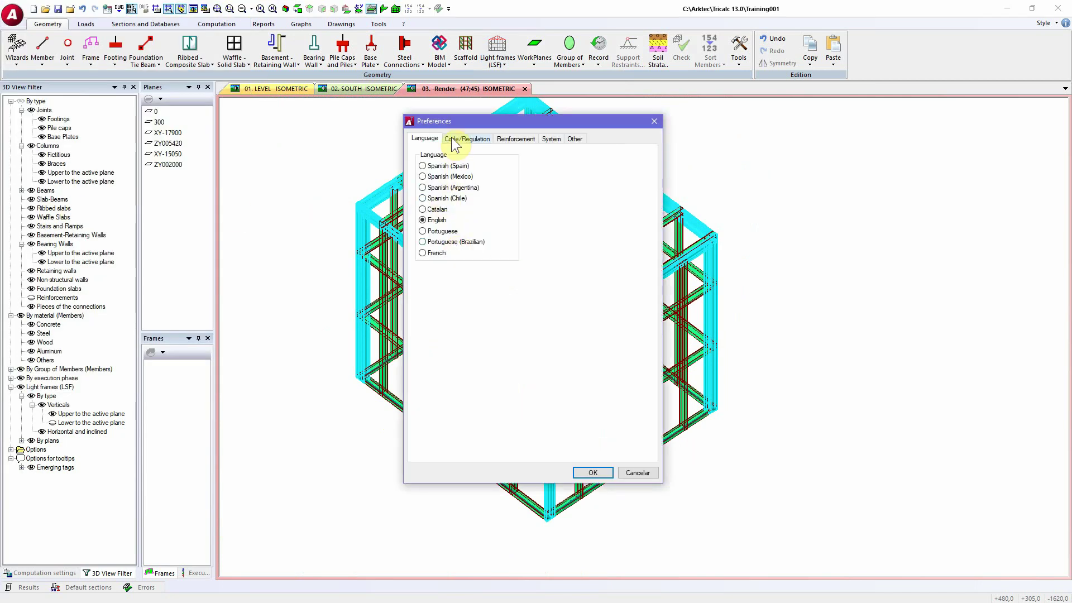
click(451, 137)
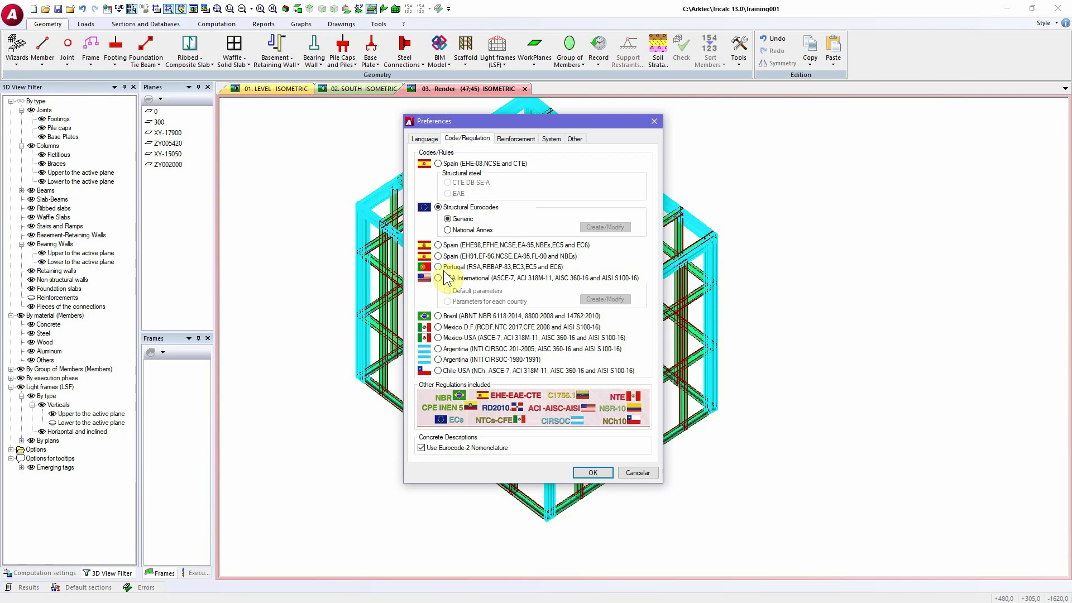
click(637, 472)
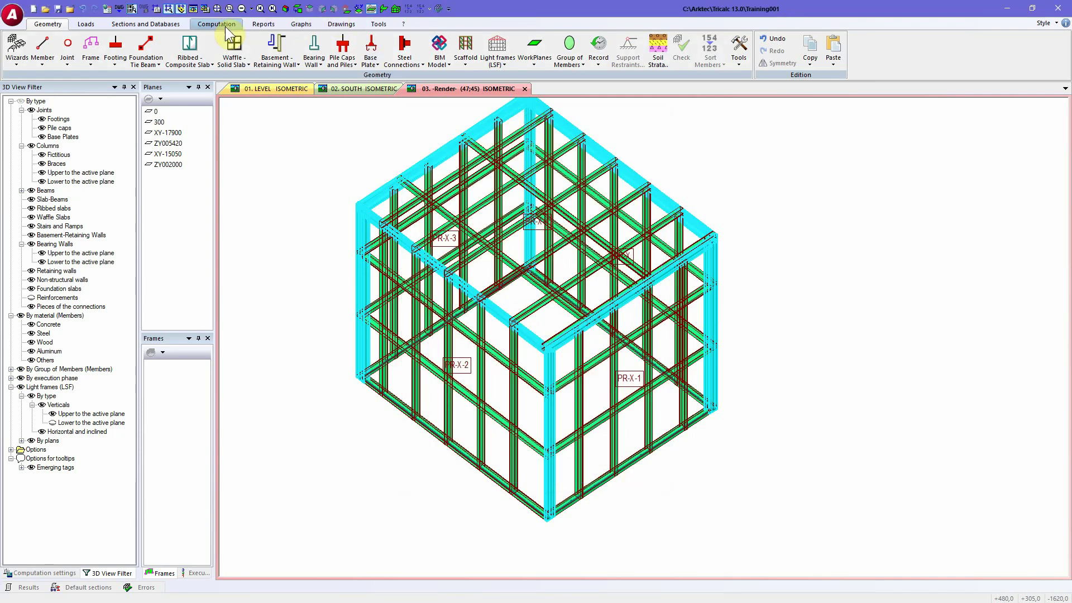
Review the structural steel properties for members in the material settings without changing them
click(80, 40)
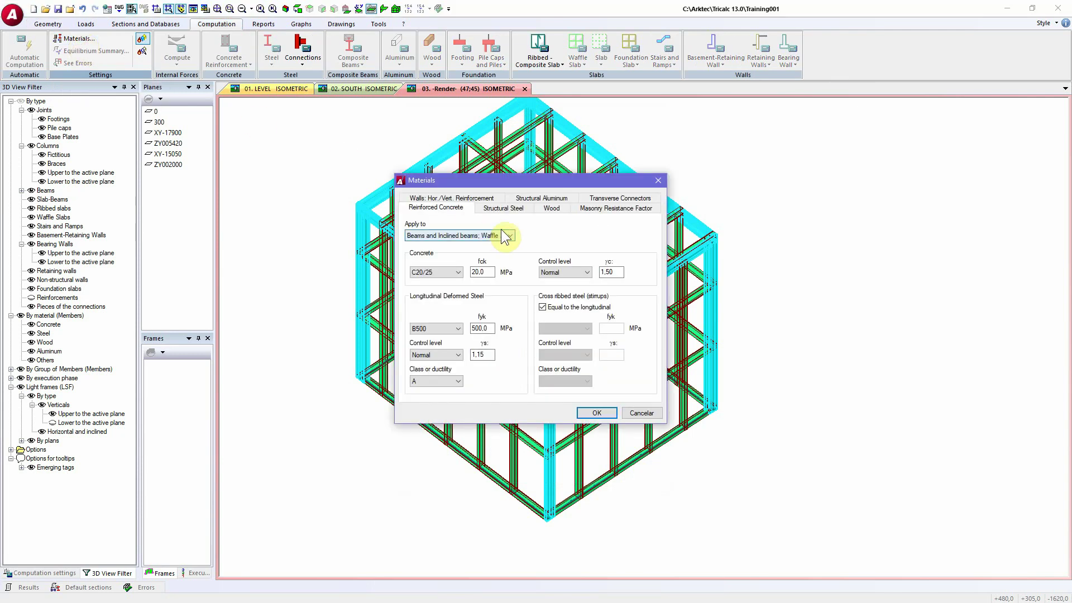
click(503, 209)
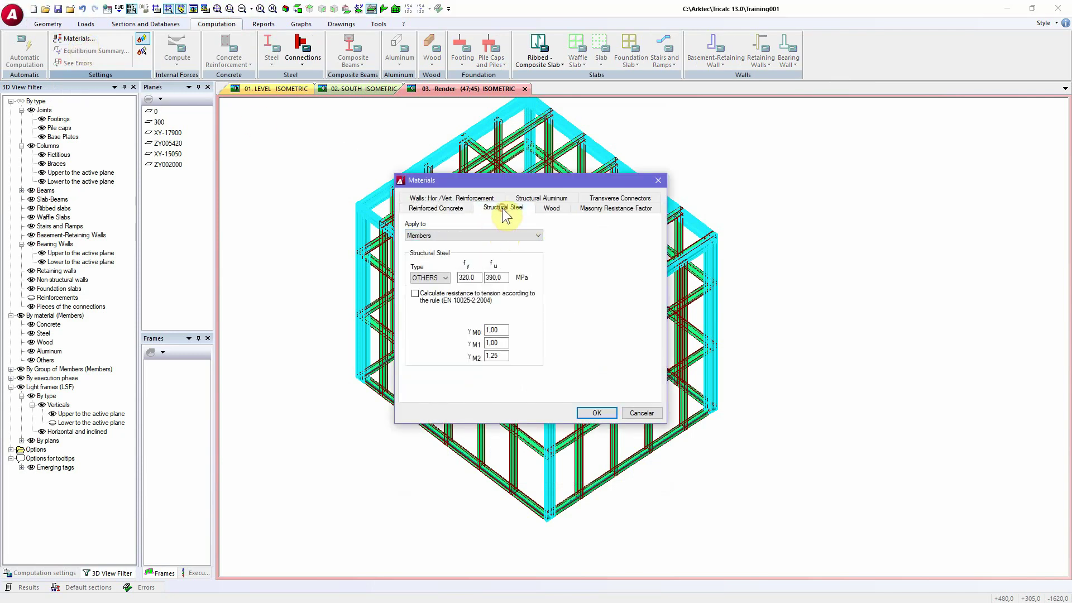
click(642, 413)
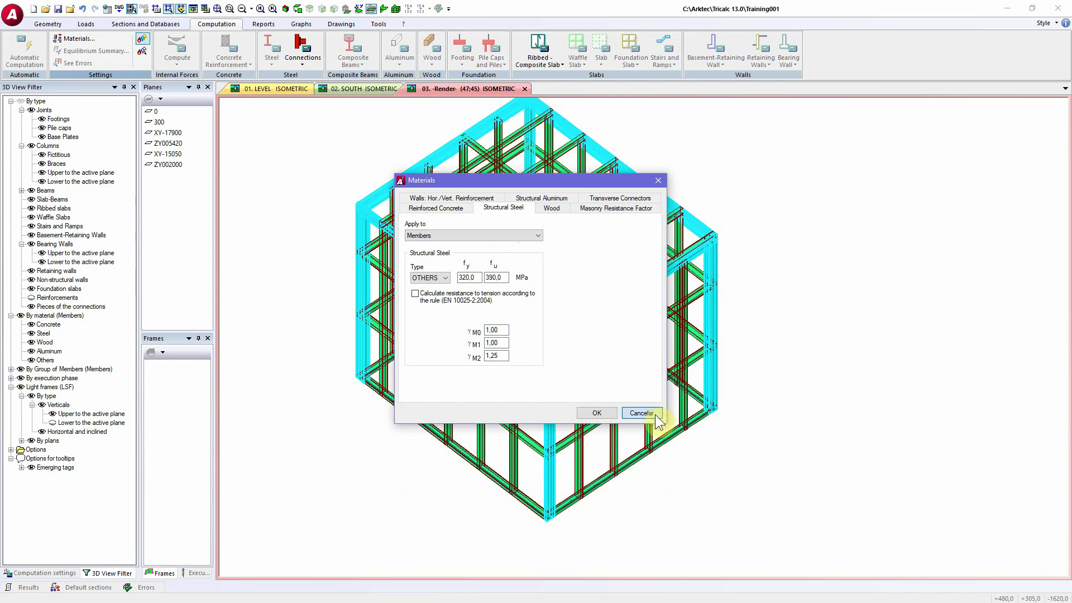
click(654, 415)
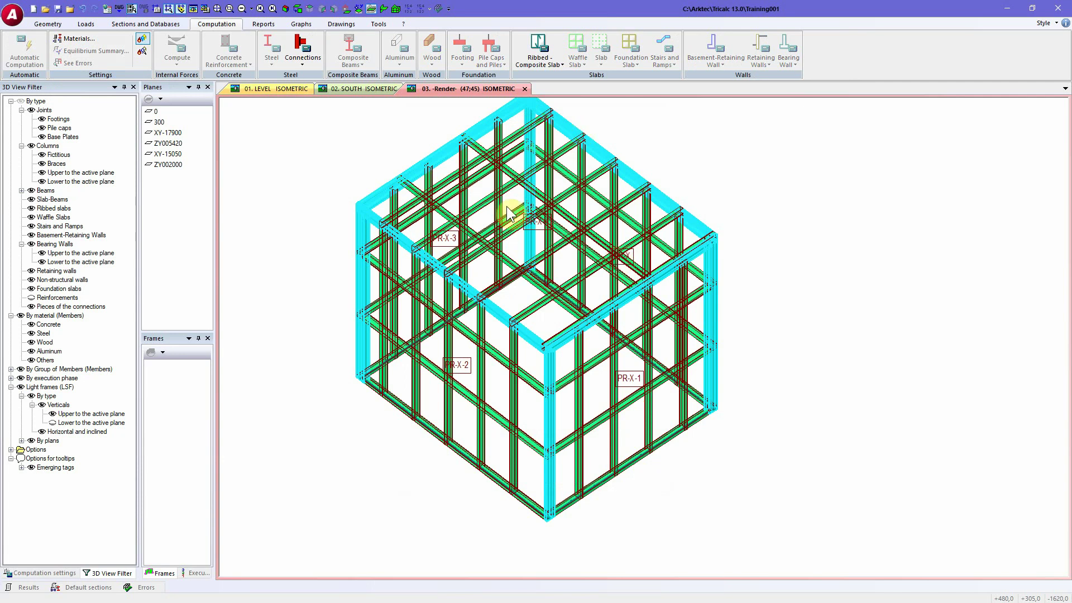
Delete three consecutive fixing holes along the bottom track of wall panel PR-X-1, near the front corner
click(49, 25)
click(501, 66)
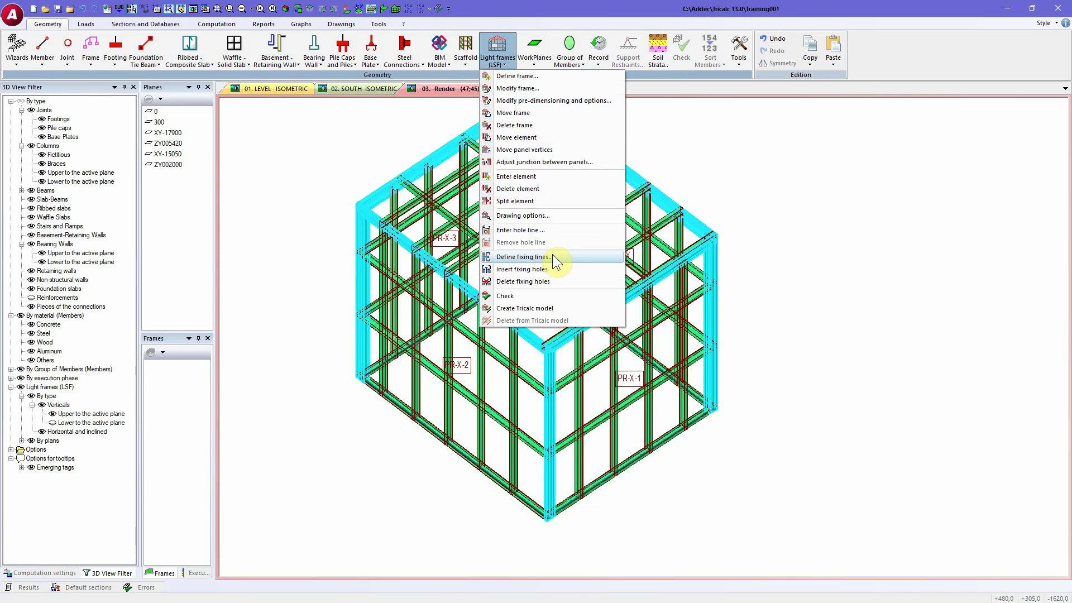
click(551, 283)
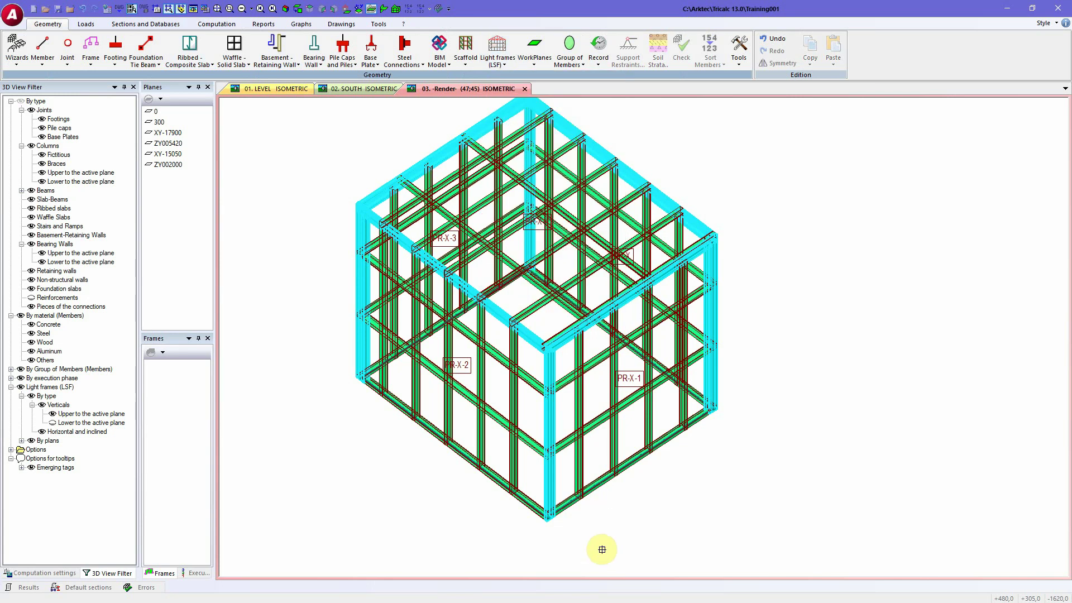
scroll(598, 479, up, 5)
scroll(593, 461, up, 2)
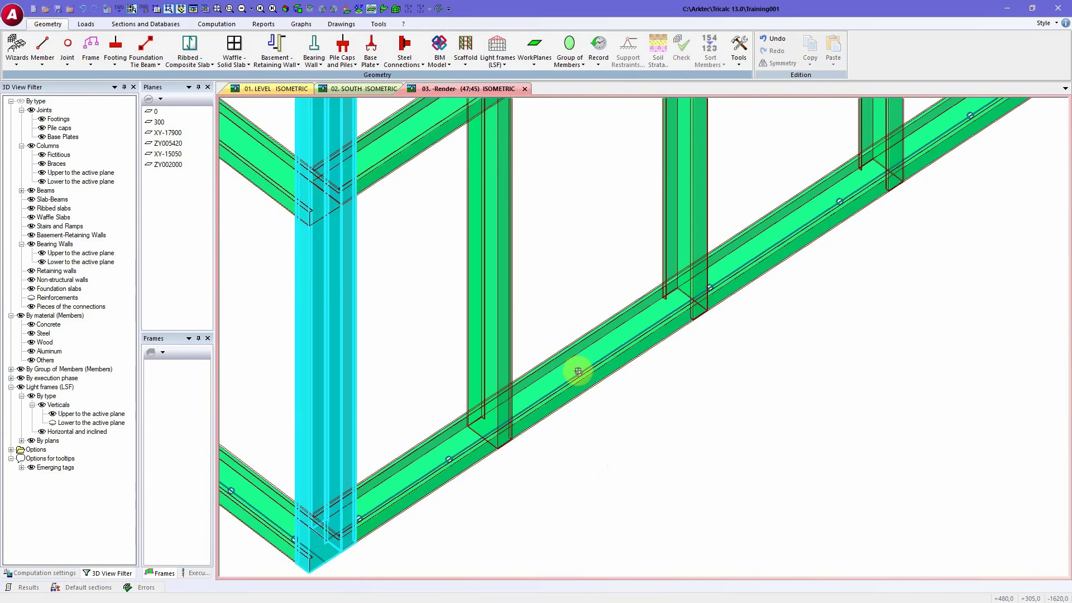
scroll(579, 373, up, 3)
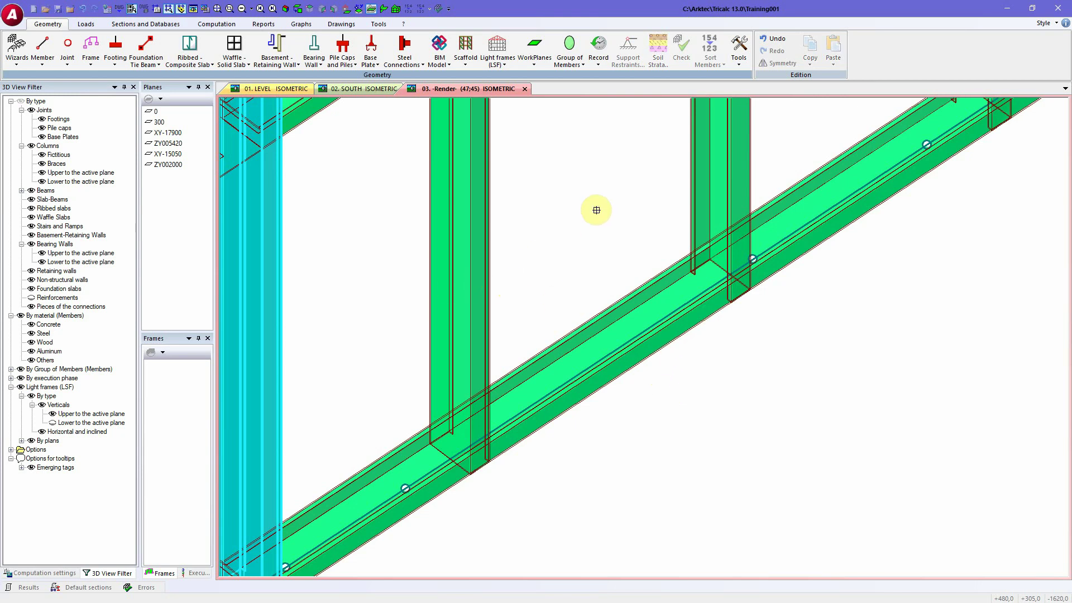
drag(655, 115, 992, 313)
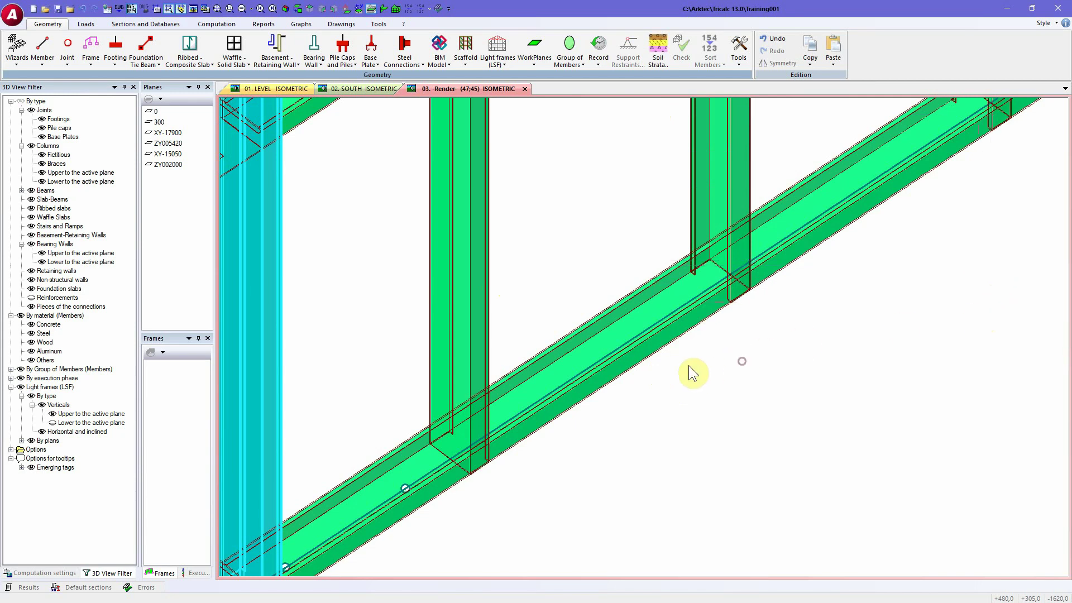
Start inserting fixing holes with the fastening type Fixing drilling (TRICALC_BO)
scroll(656, 381, down, 4)
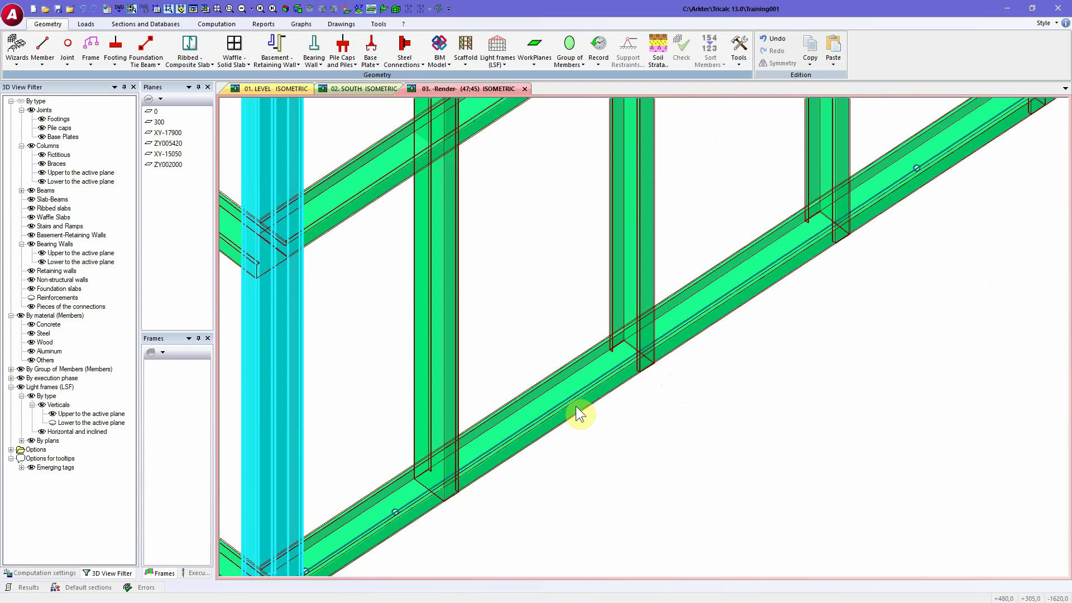
mouse_move(651, 412)
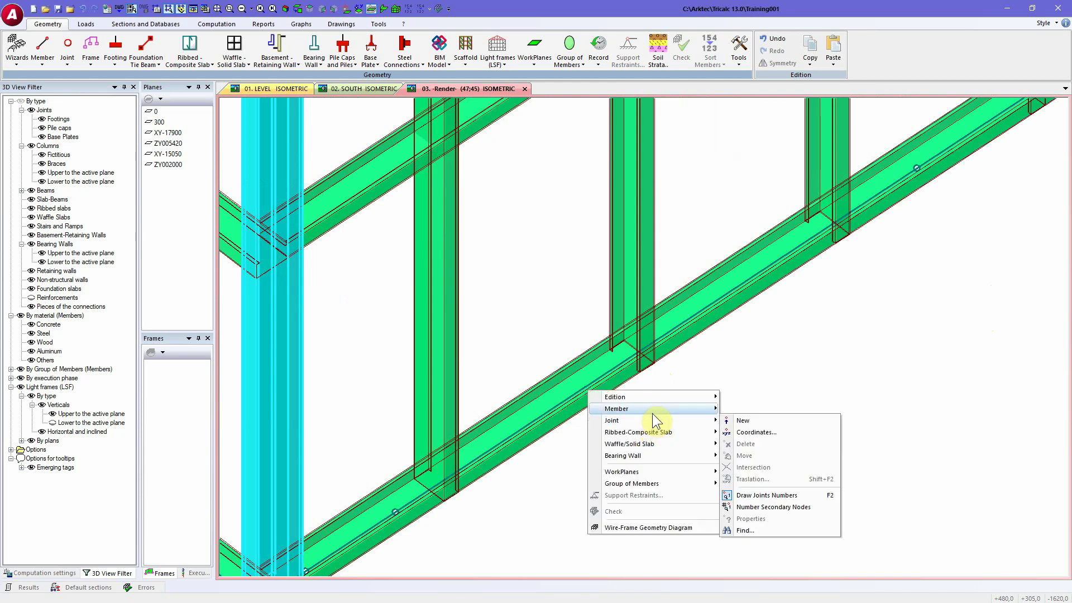
click(497, 60)
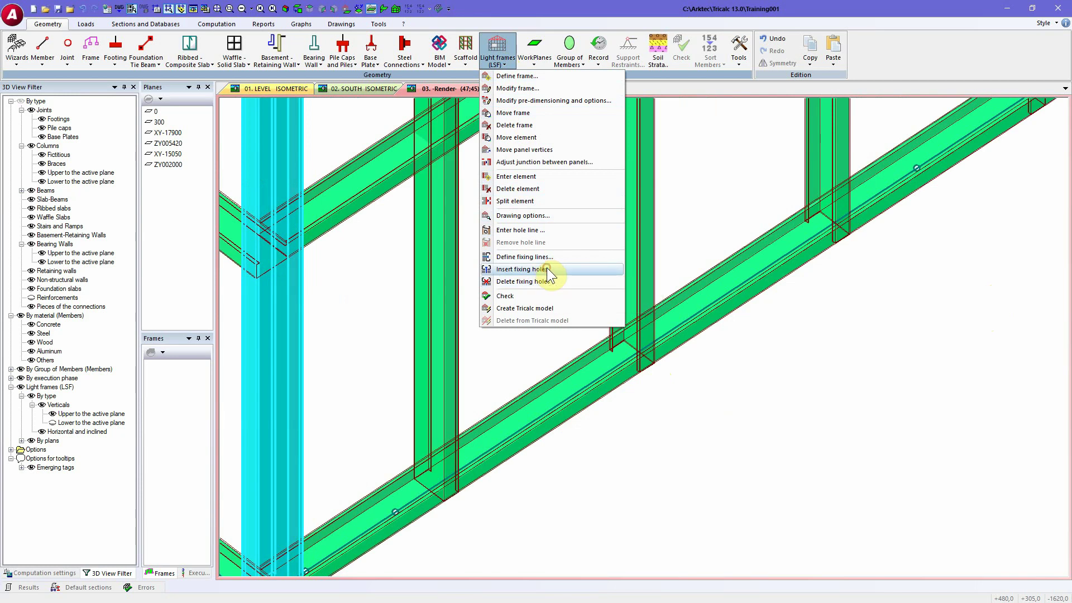
click(558, 287)
click(514, 299)
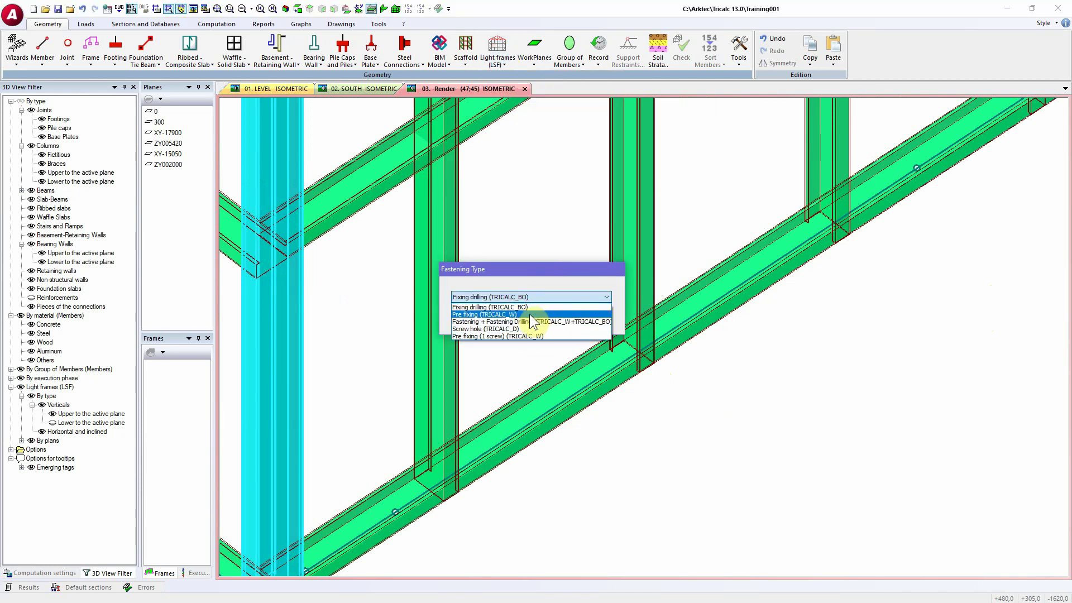
click(525, 308)
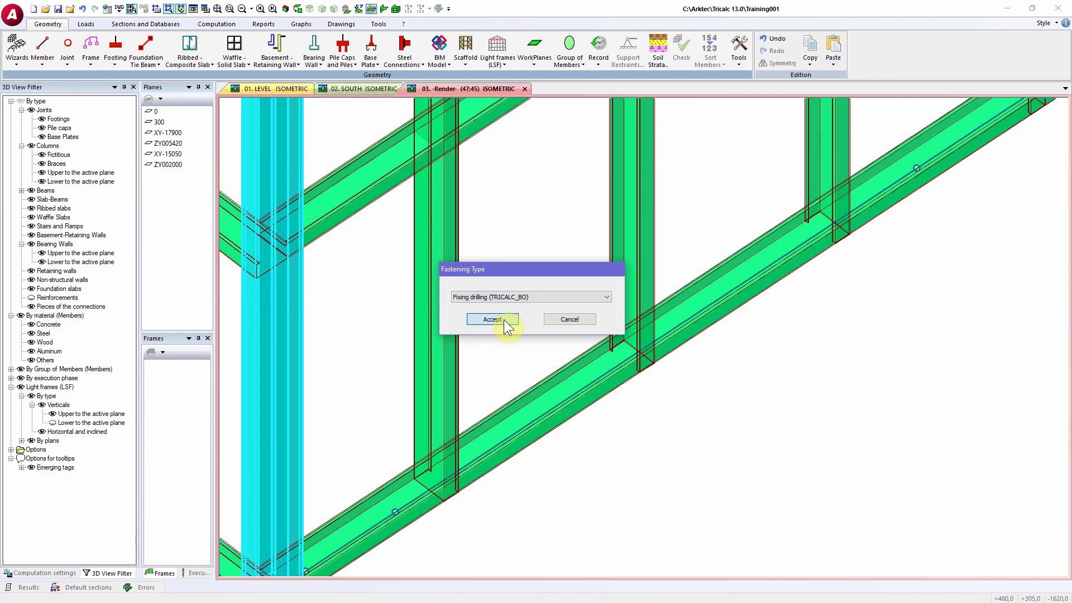
click(505, 319)
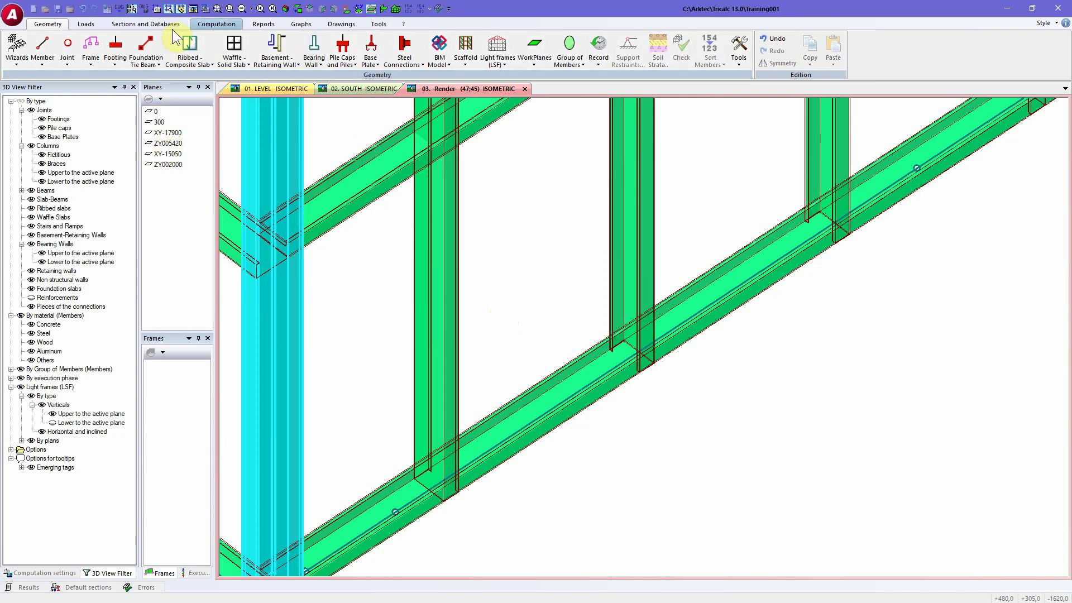
Activate the work plane of wall panel PR-X-1 from its LSF frame
click(51, 22)
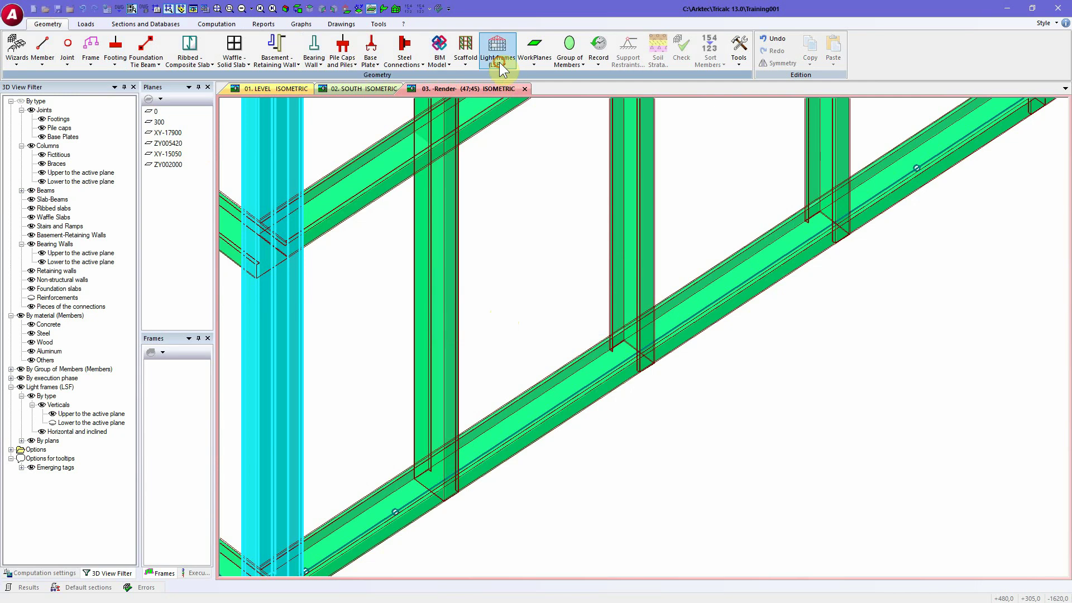
click(499, 62)
click(532, 59)
click(533, 59)
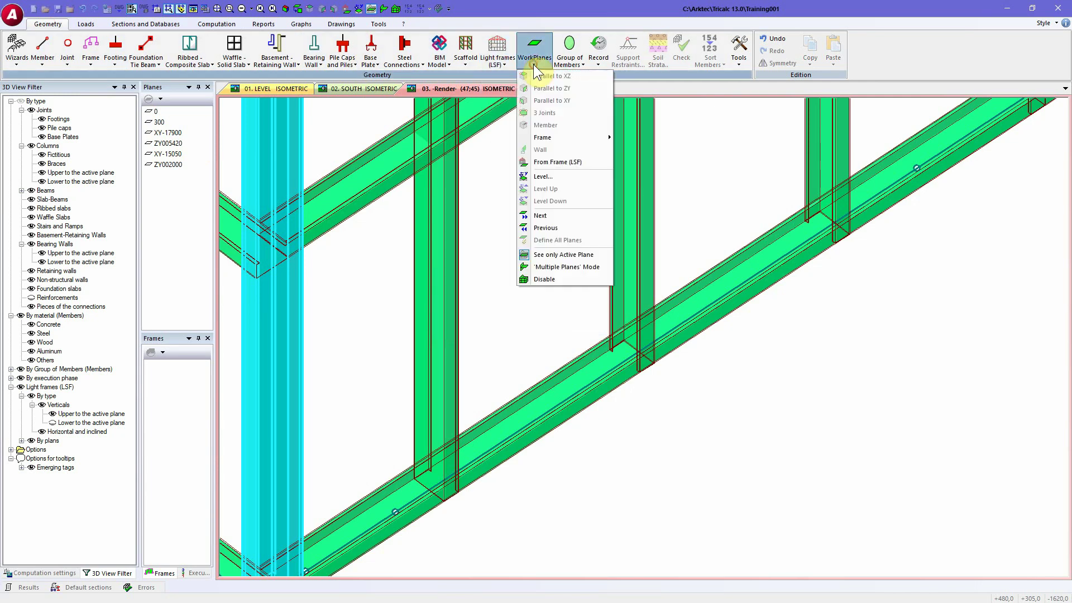
click(557, 161)
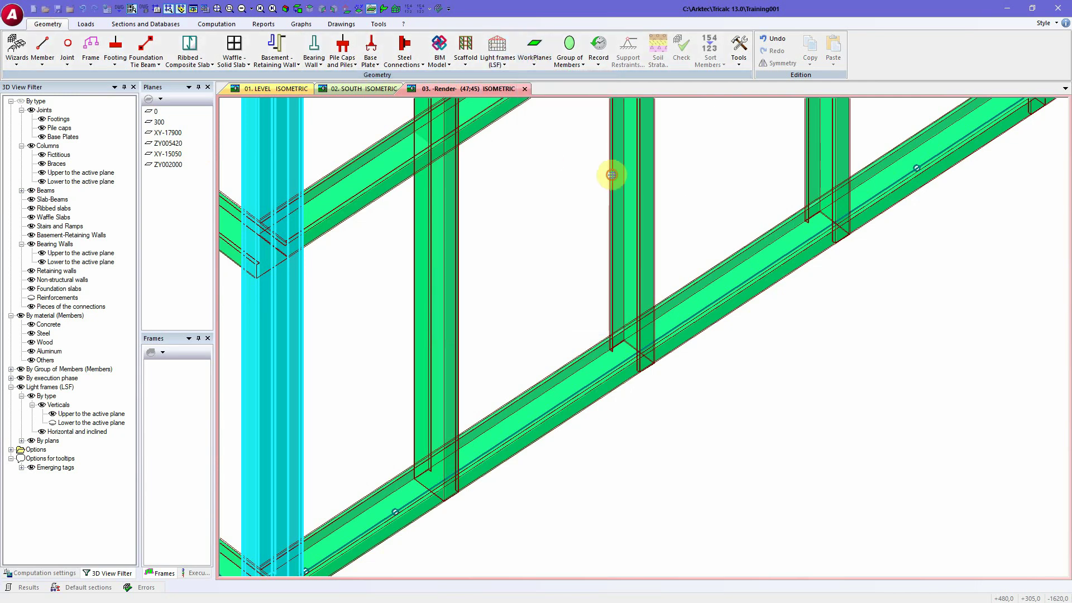
click(614, 176)
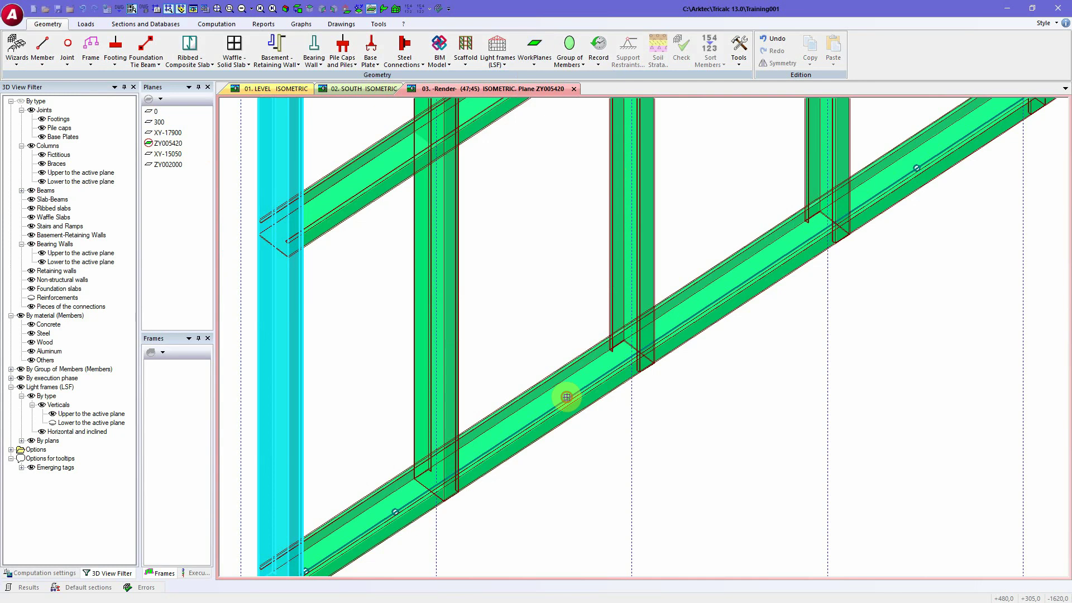
Insert three fixing holes along the bottom track of wall panel PR-X-1, one in the second stud bay and two in the third
click(534, 413)
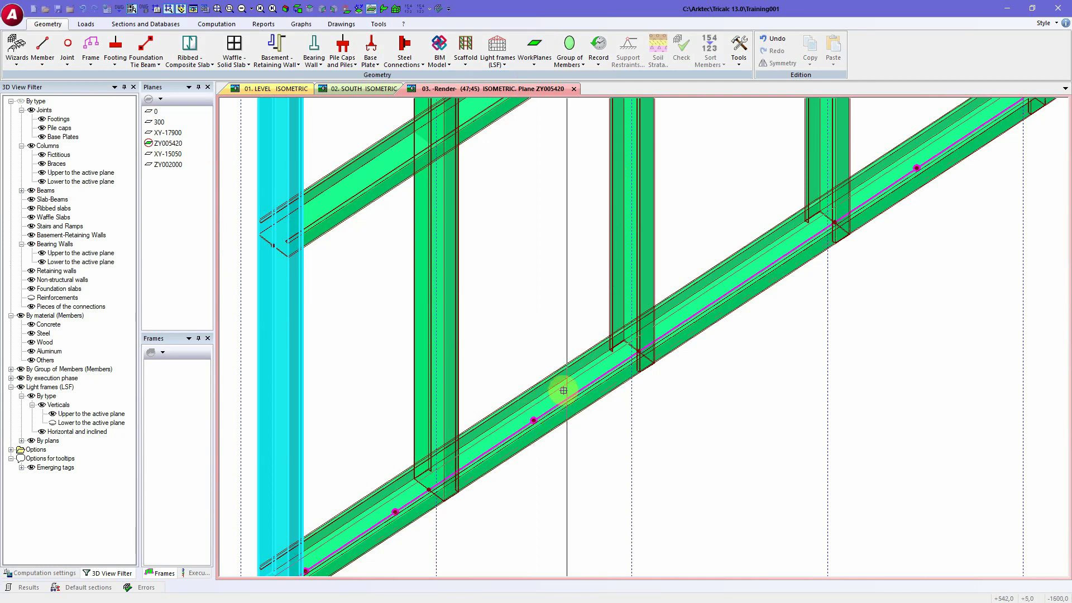
click(693, 316)
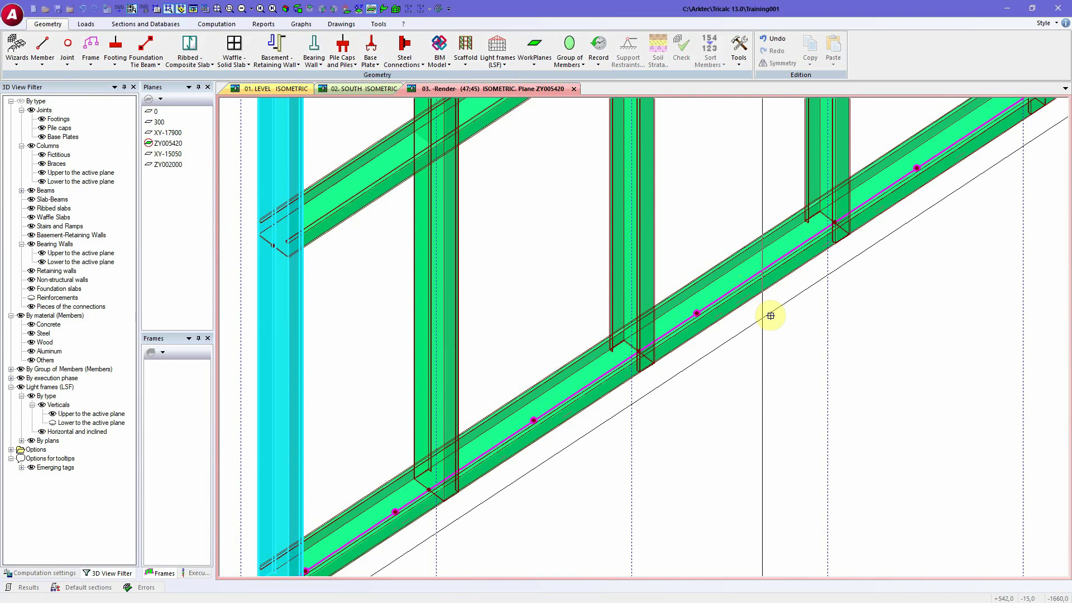
click(771, 259)
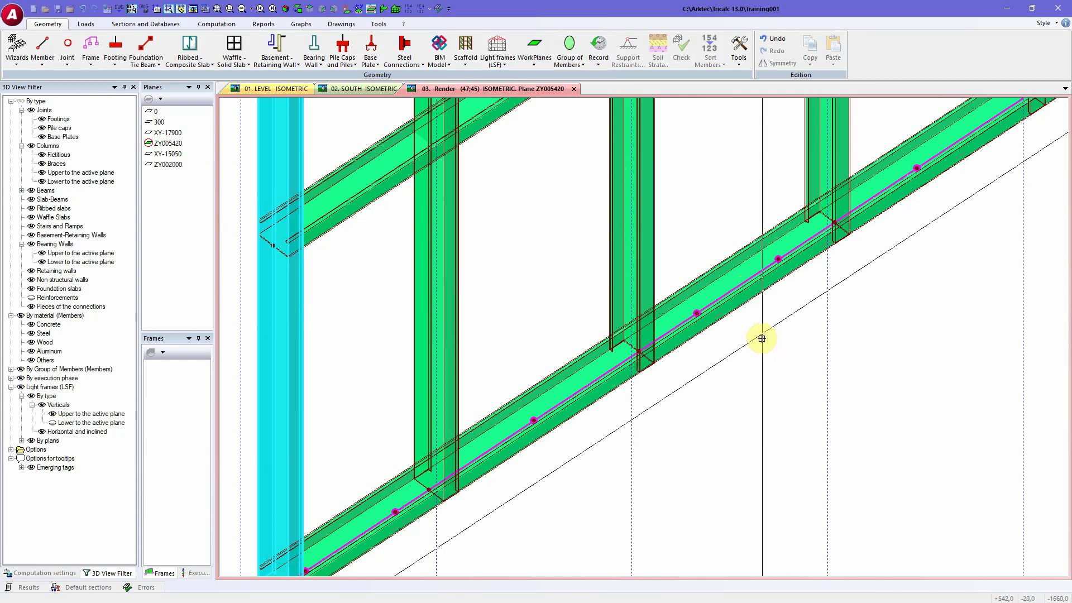
right_click(746, 342)
right_click(703, 373)
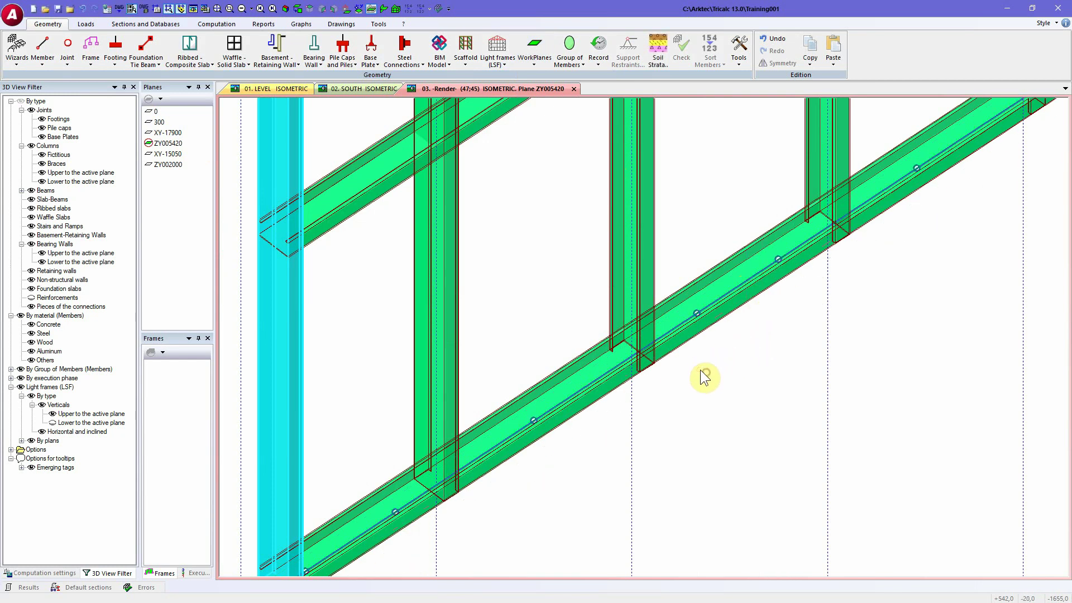
mouse_move(584, 355)
middle_down()
mouse_move(576, 382)
mouse_move(571, 361)
middle_up()
scroll(578, 382, down, 2)
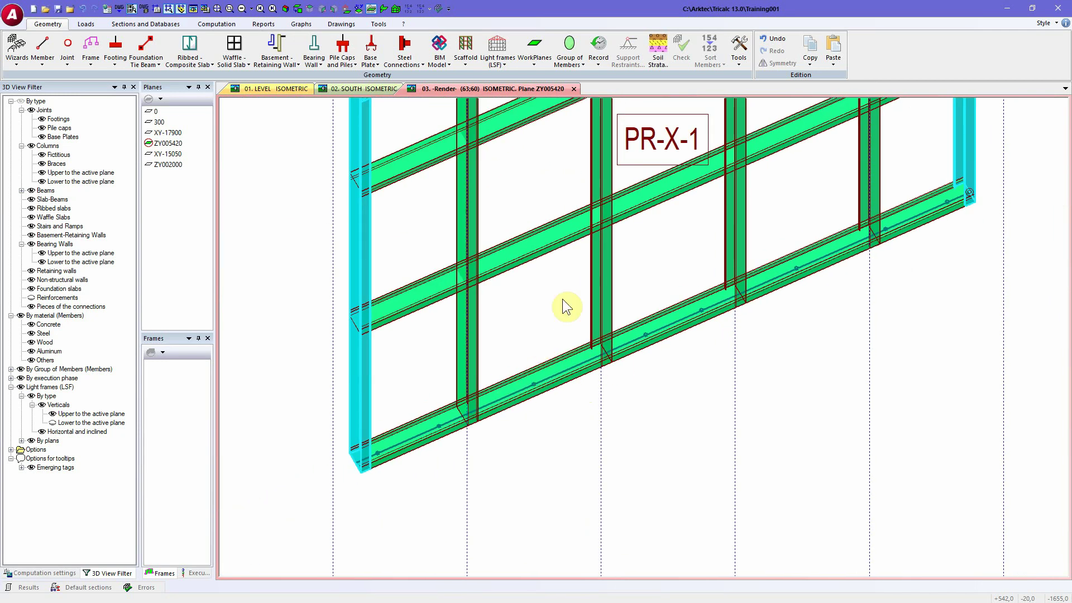
right_click(517, 307)
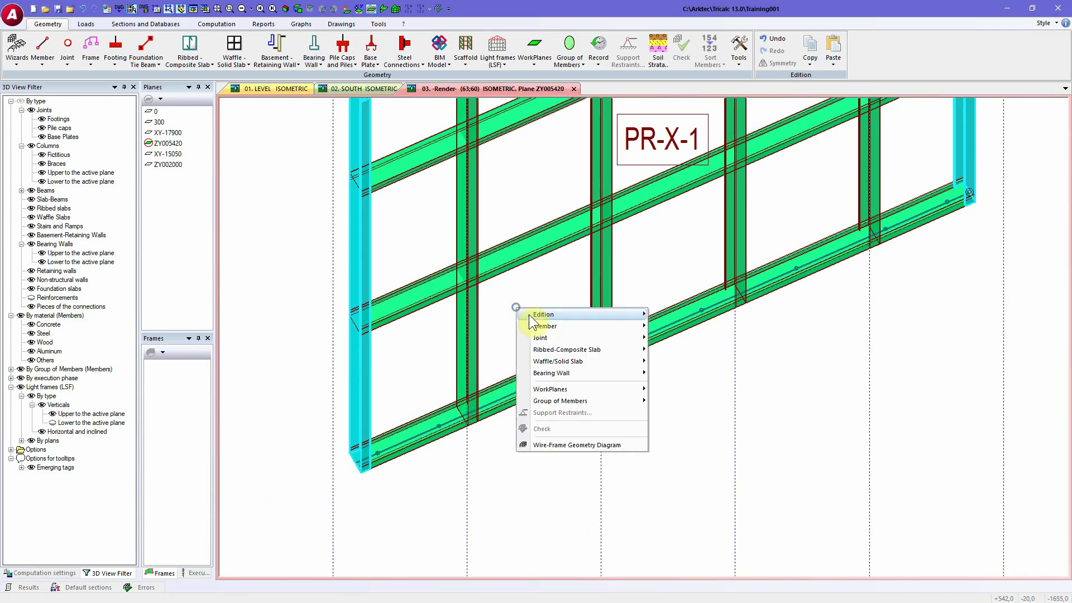
mouse_move(552, 337)
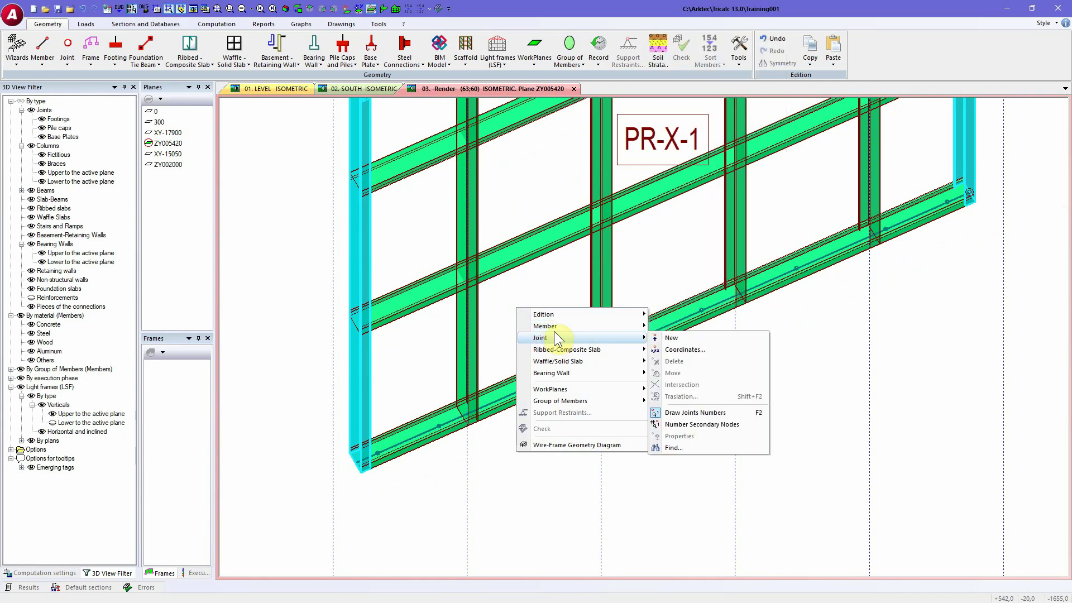
Project the view perpendicular to the active work plane XY-15050 so wall panel PR-X-2 is seen frontally
scroll(567, 283, down, 1)
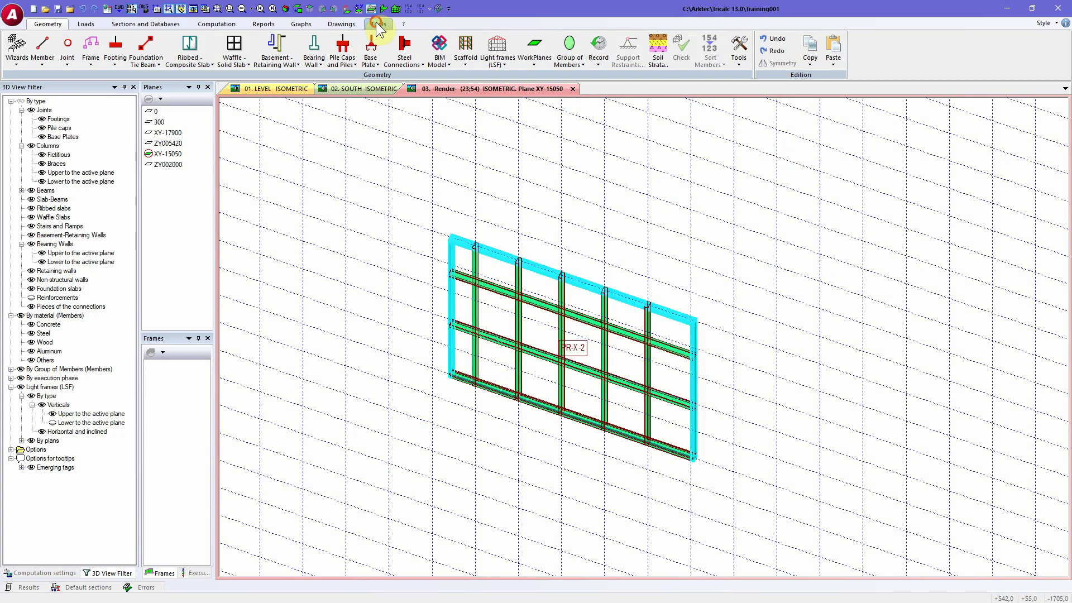
click(378, 24)
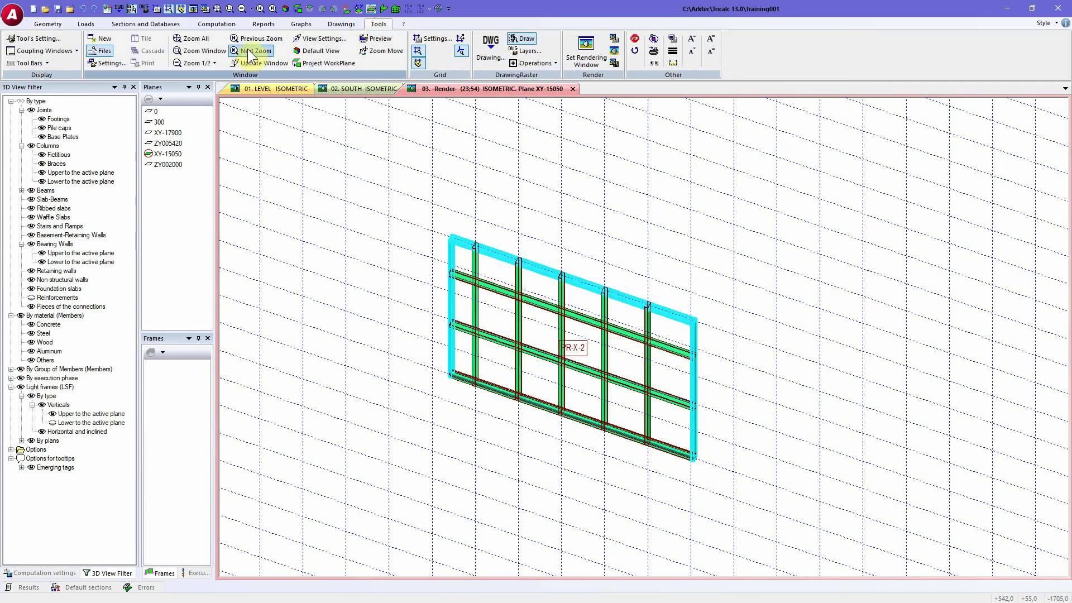
click(322, 59)
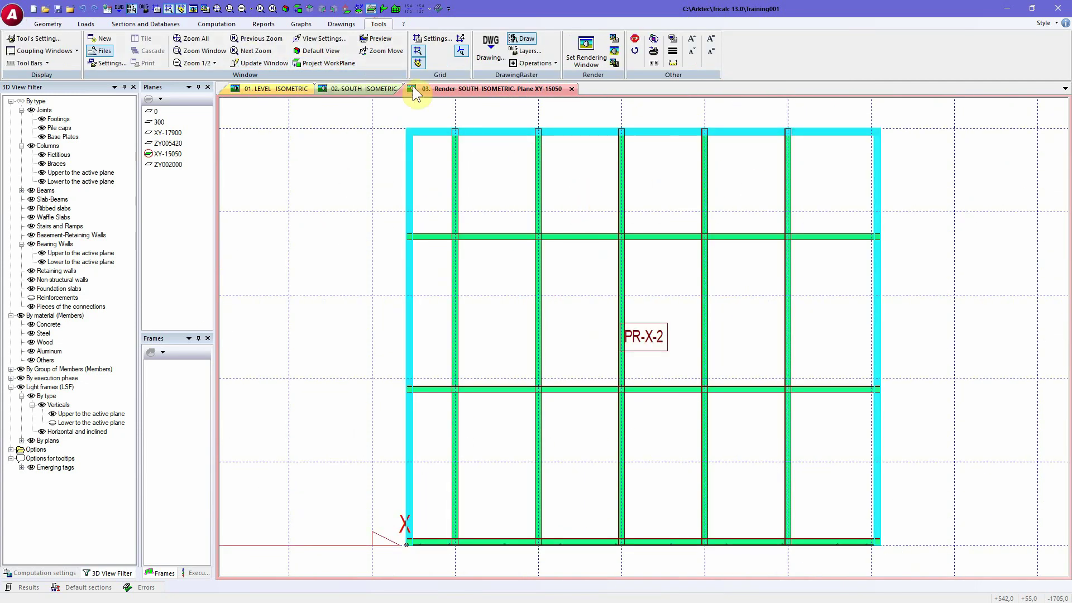
Add a Service Hole (38mm) (TRICALC_H) line to panel PR-X-2, horizontal from its edge at about 125 cm height for 200 cm, then diagonally up to the top track
click(59, 25)
click(509, 60)
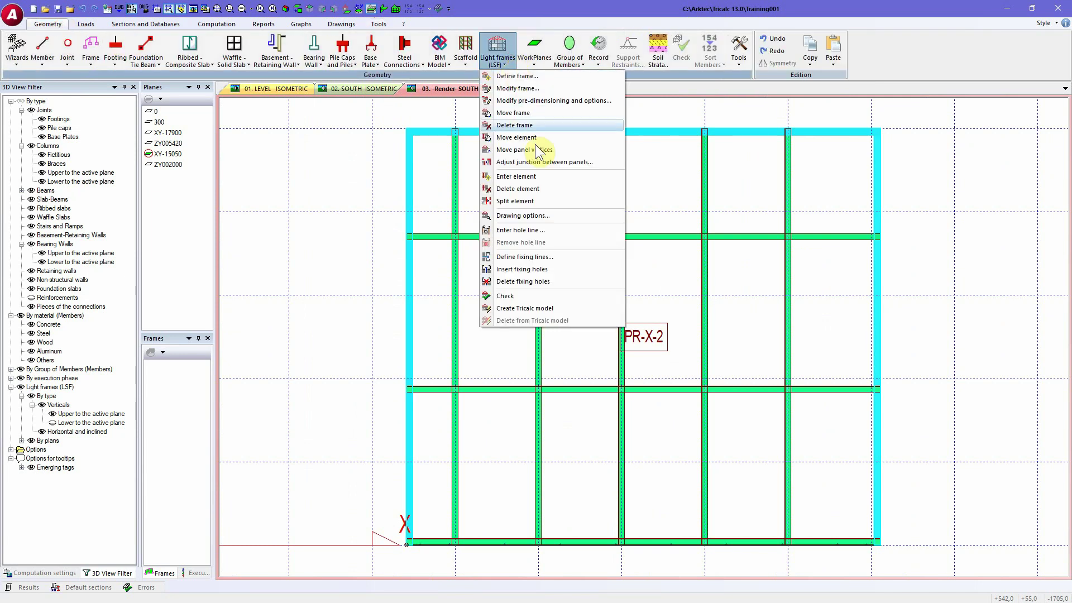
click(518, 230)
click(504, 297)
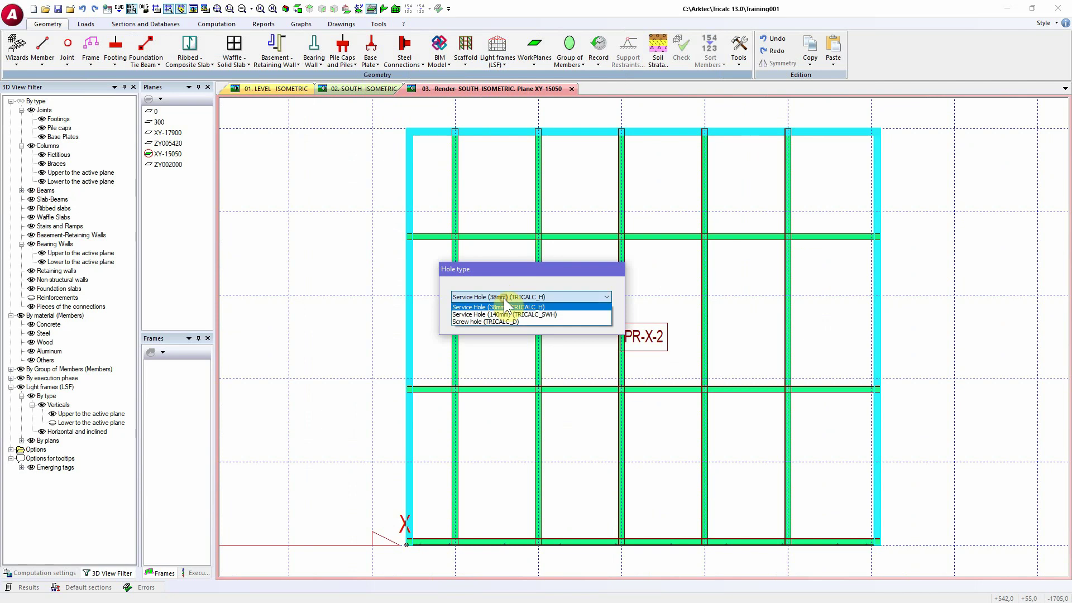
click(504, 302)
click(491, 320)
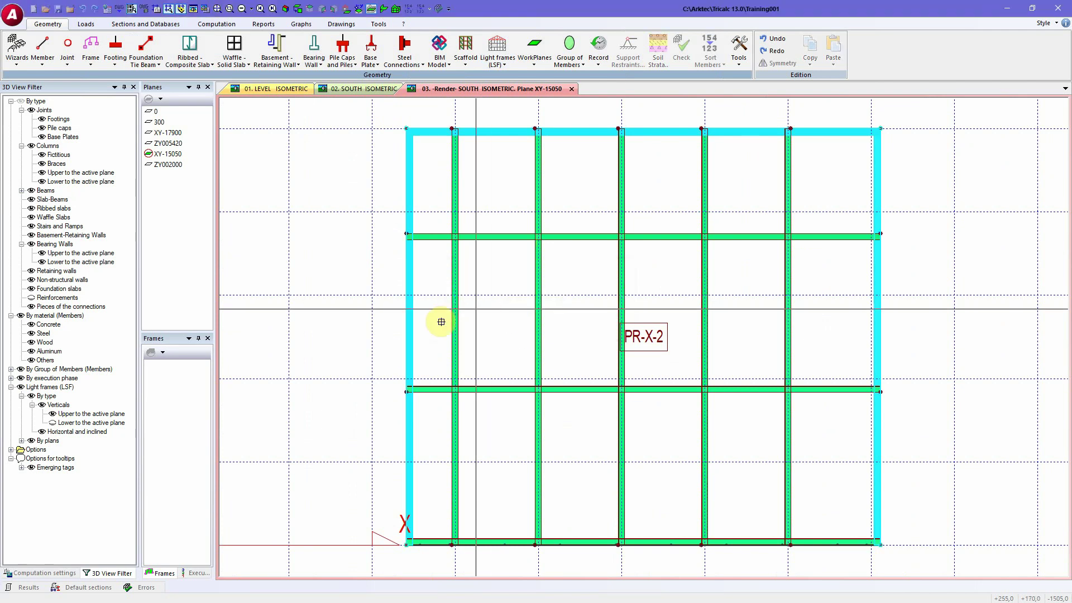
click(405, 370)
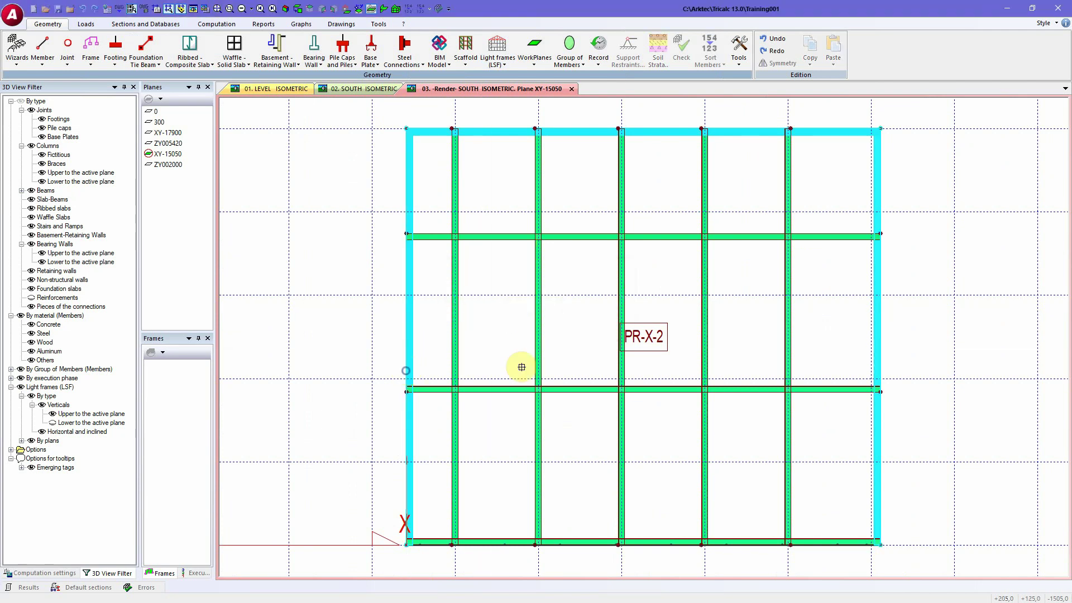
click(681, 372)
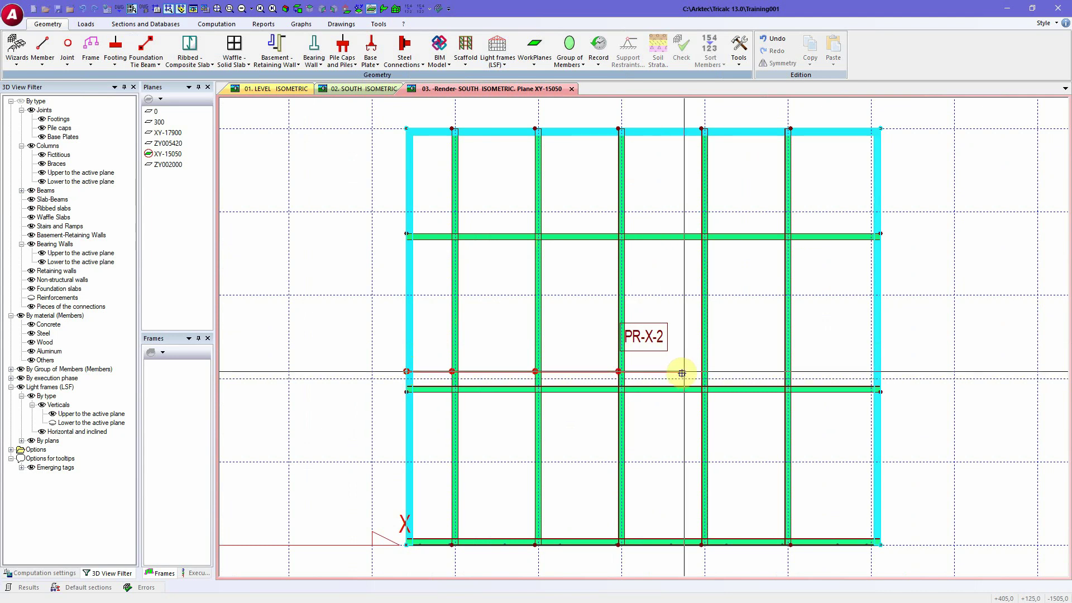
click(824, 127)
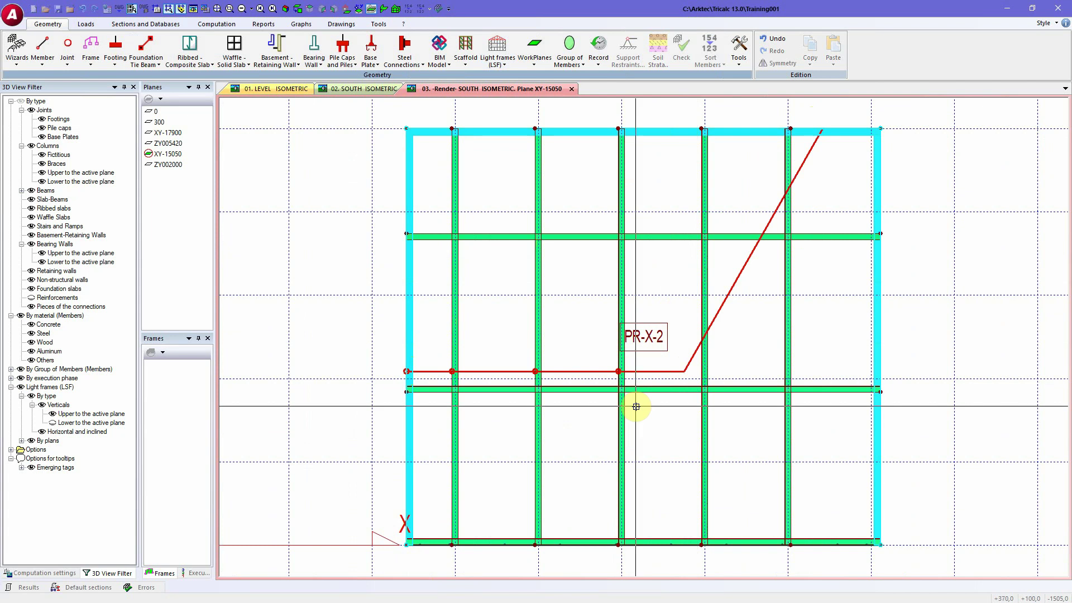
right_click(582, 414)
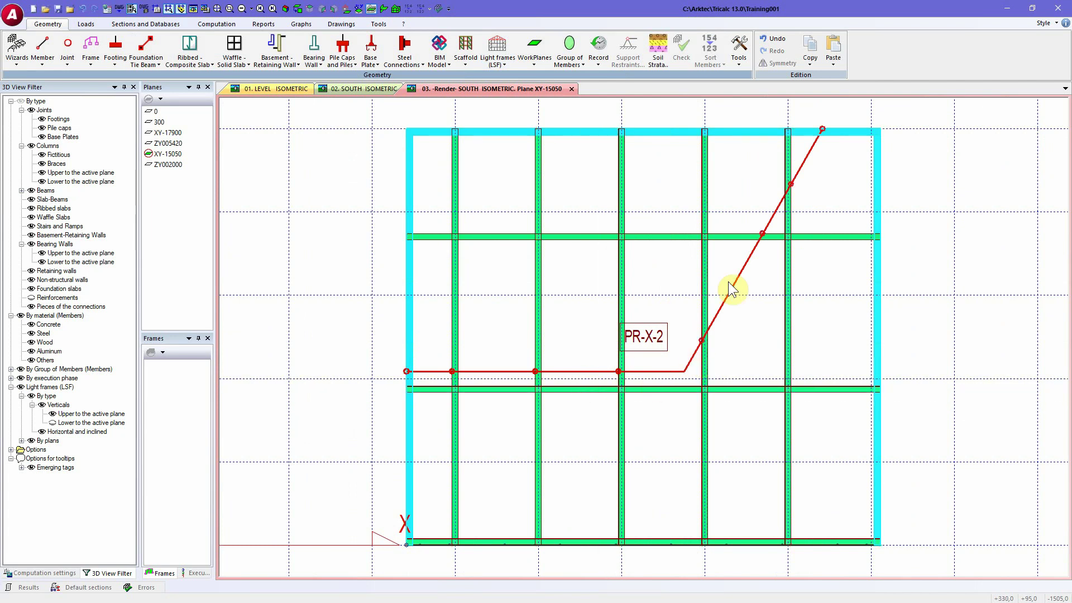
Start another hole line in panel PR-X-2 with the hole type Service Hole (140mm) (TRICALC_SWH)
click(497, 55)
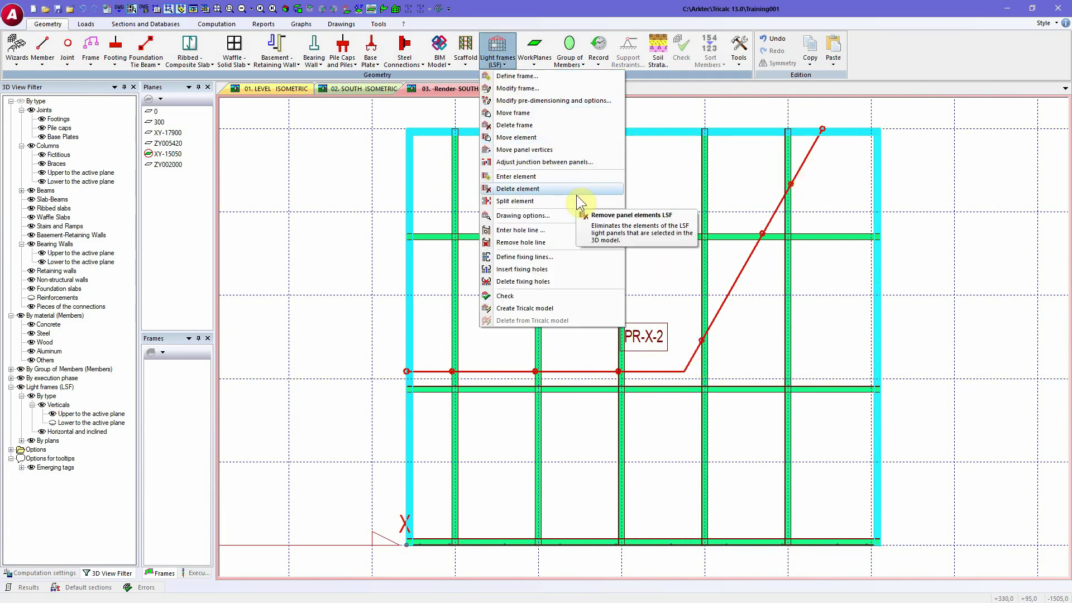
click(560, 229)
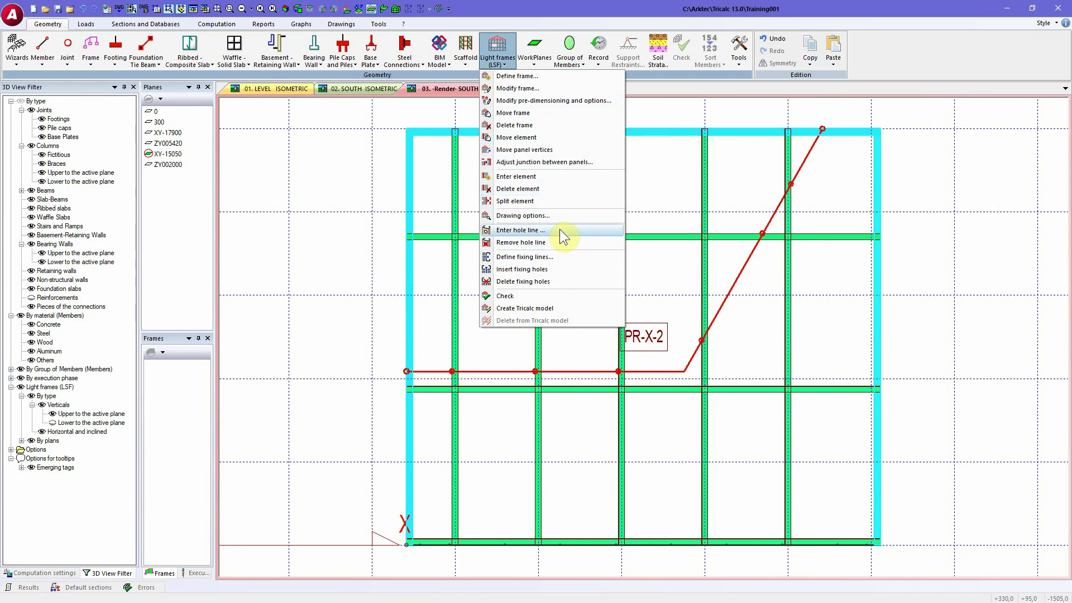
click(560, 230)
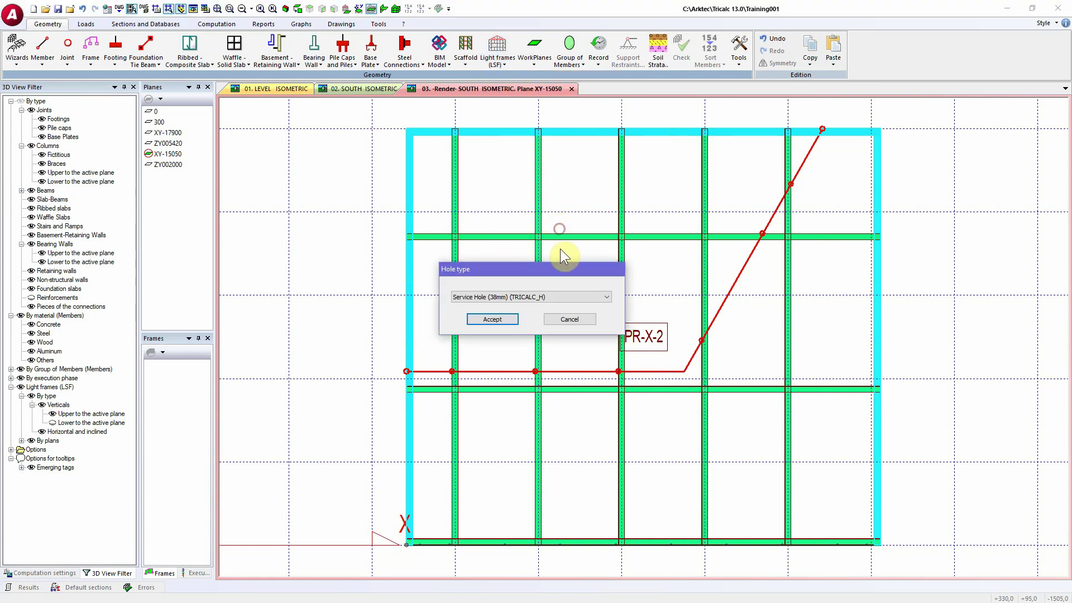
click(530, 296)
click(532, 314)
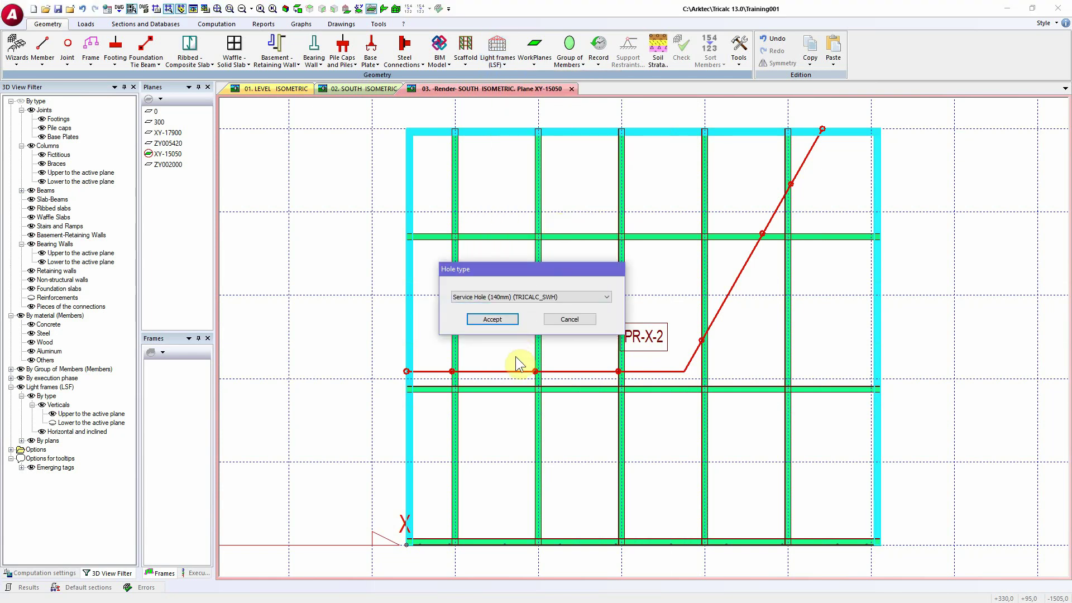
click(492, 320)
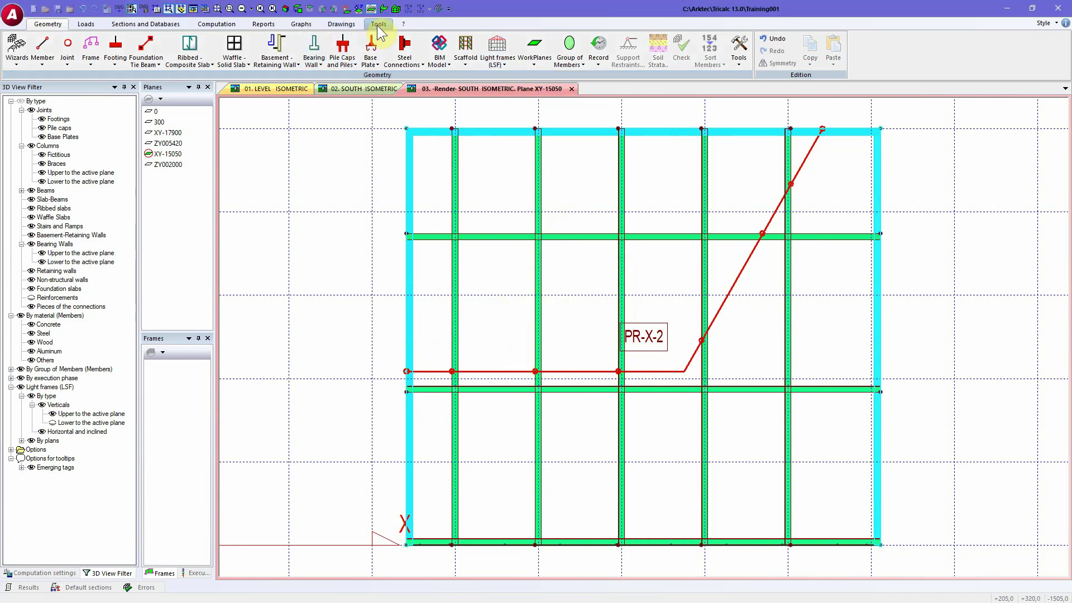
Set the modular grid subdivisions to 20 cm on the U and V axes
click(378, 25)
click(402, 25)
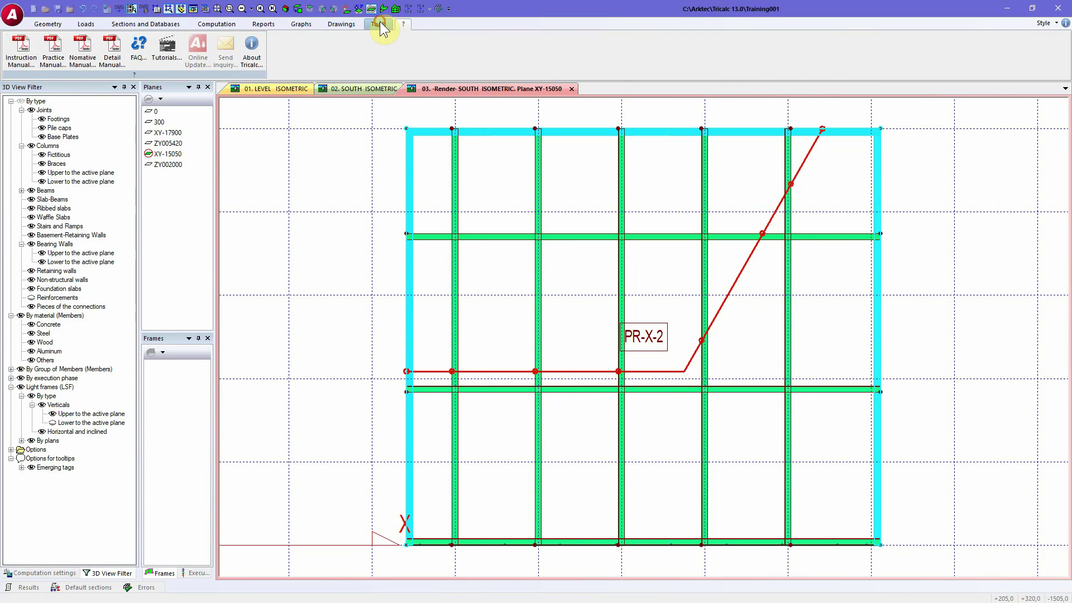
click(379, 25)
click(426, 39)
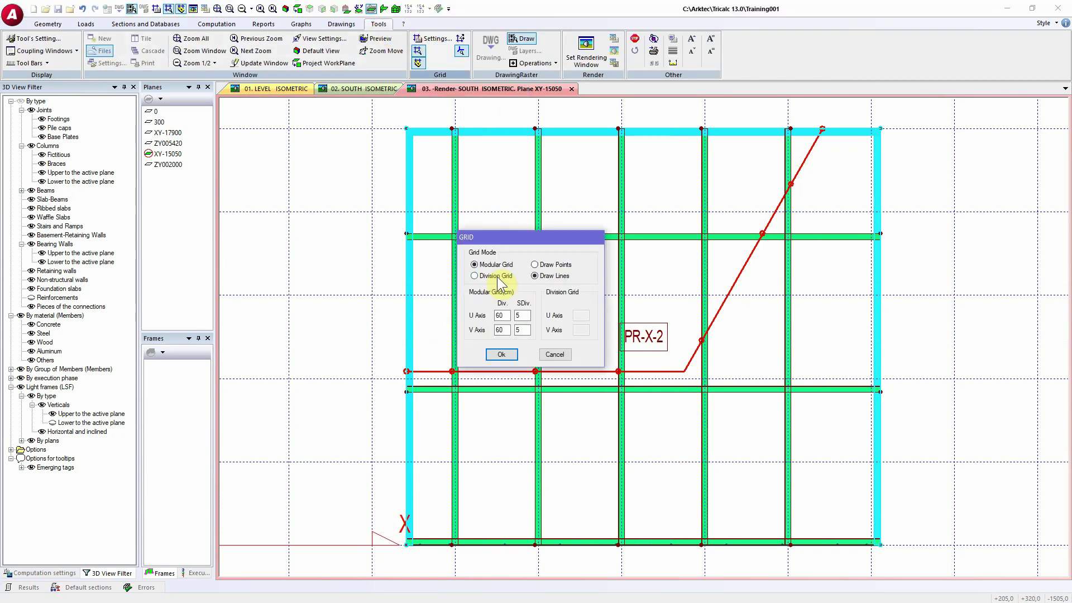
double_click(521, 316)
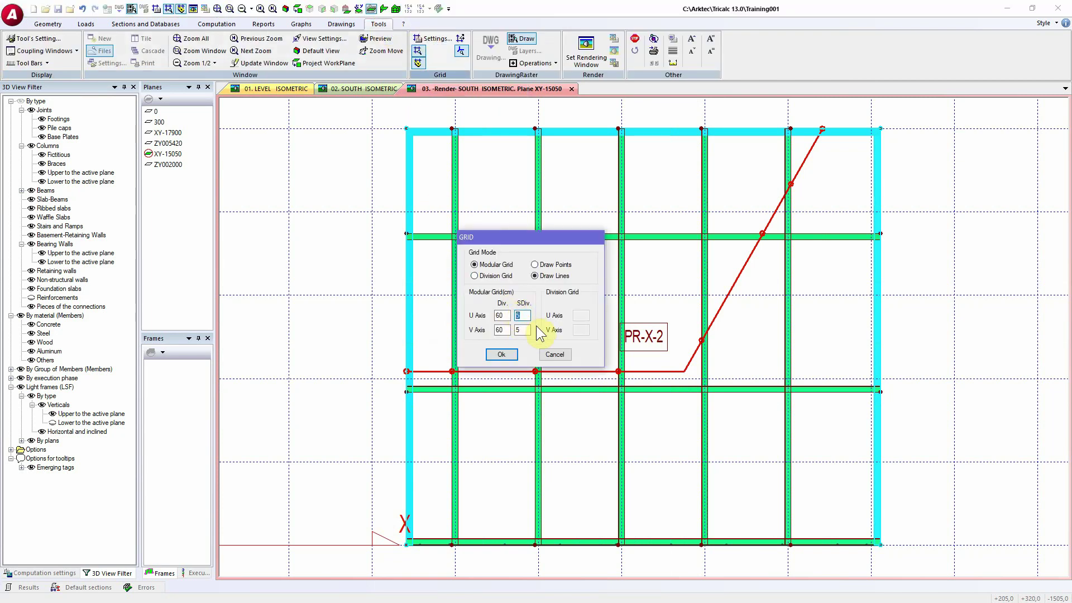
text(20)
double_click(519, 330)
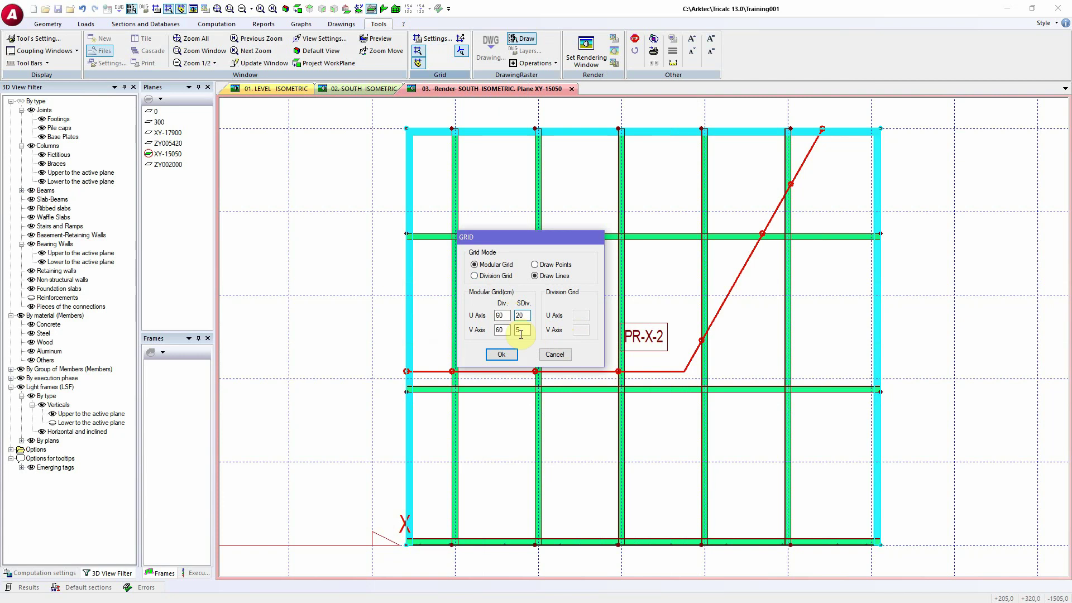
click(502, 354)
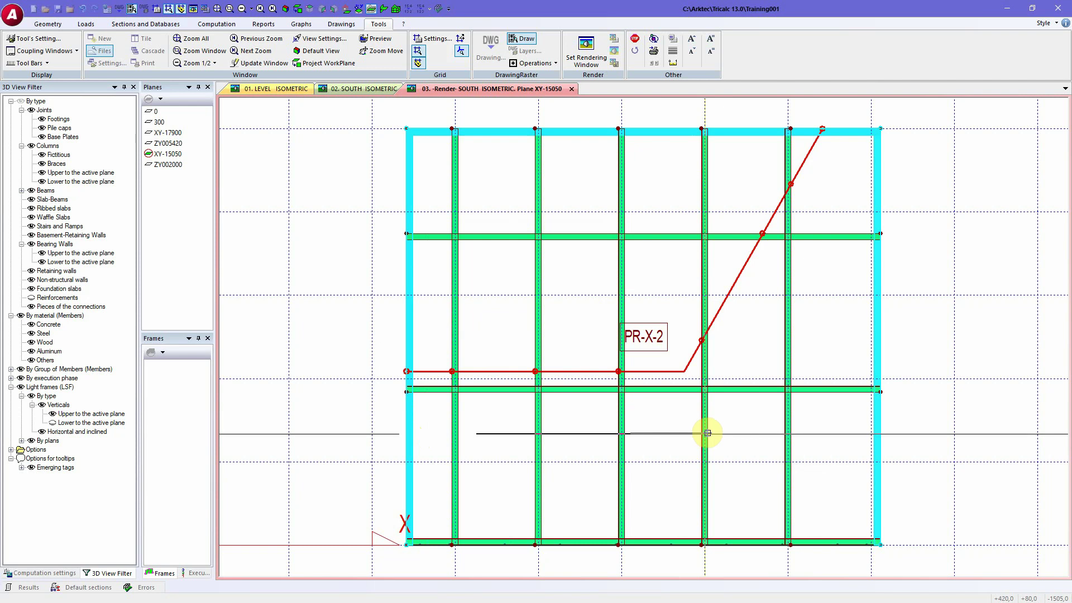
Draw the 140 mm service hole line across panel PR-X-2 at 80 cm height, up to 140 cm past the fourth stud, then horizontally to the end stud
click(724, 434)
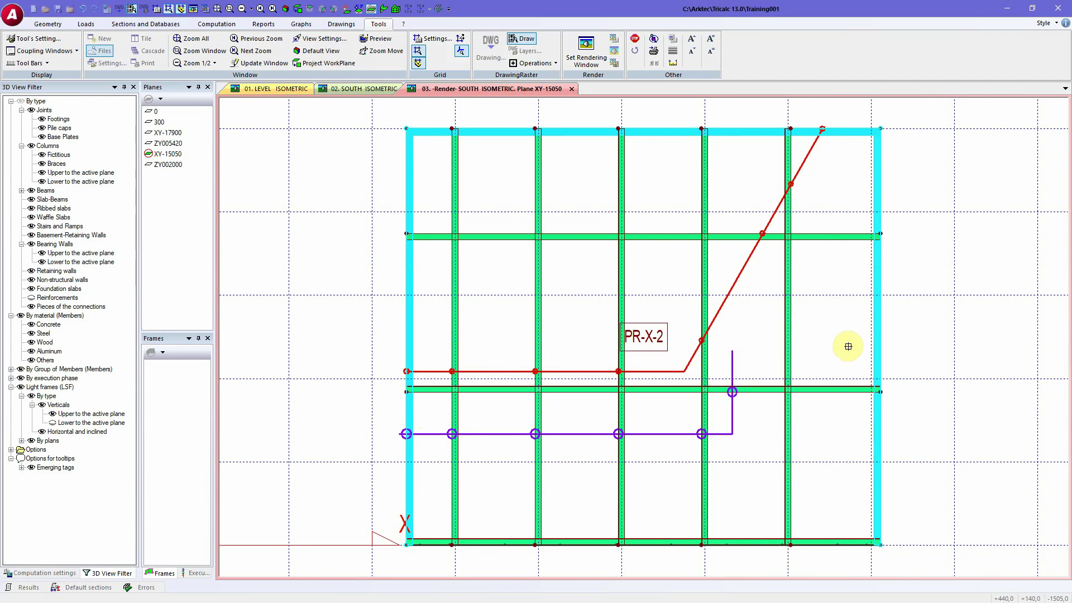
click(732, 350)
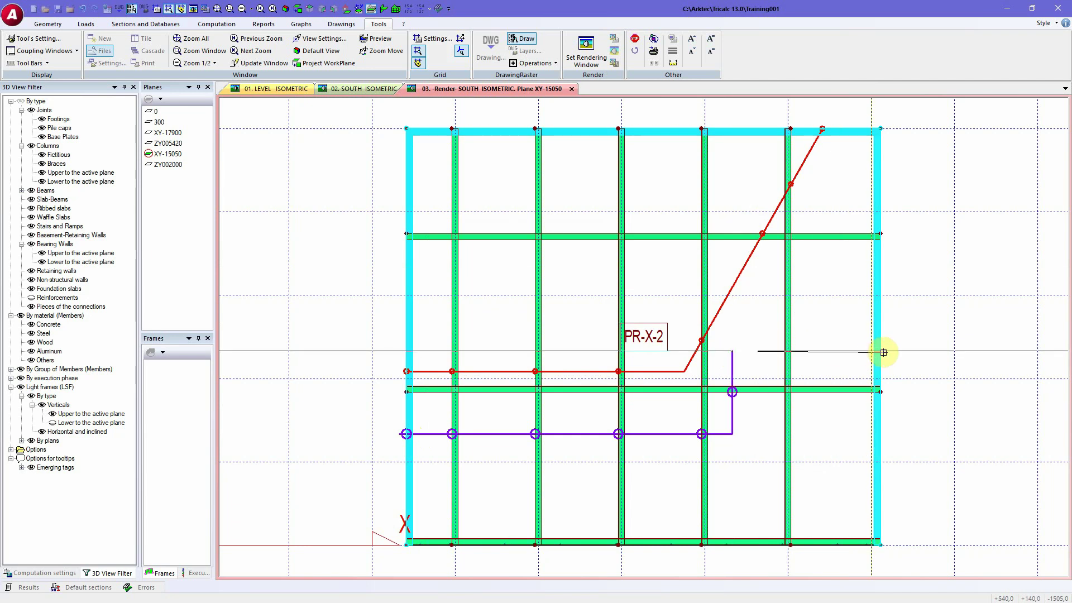
click(883, 352)
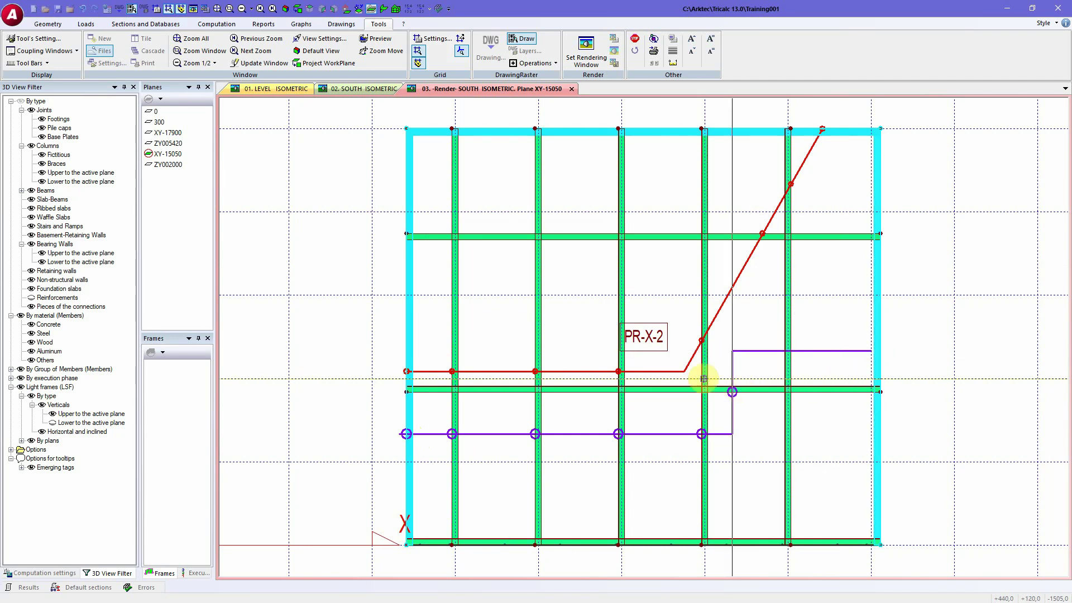
key(Escape)
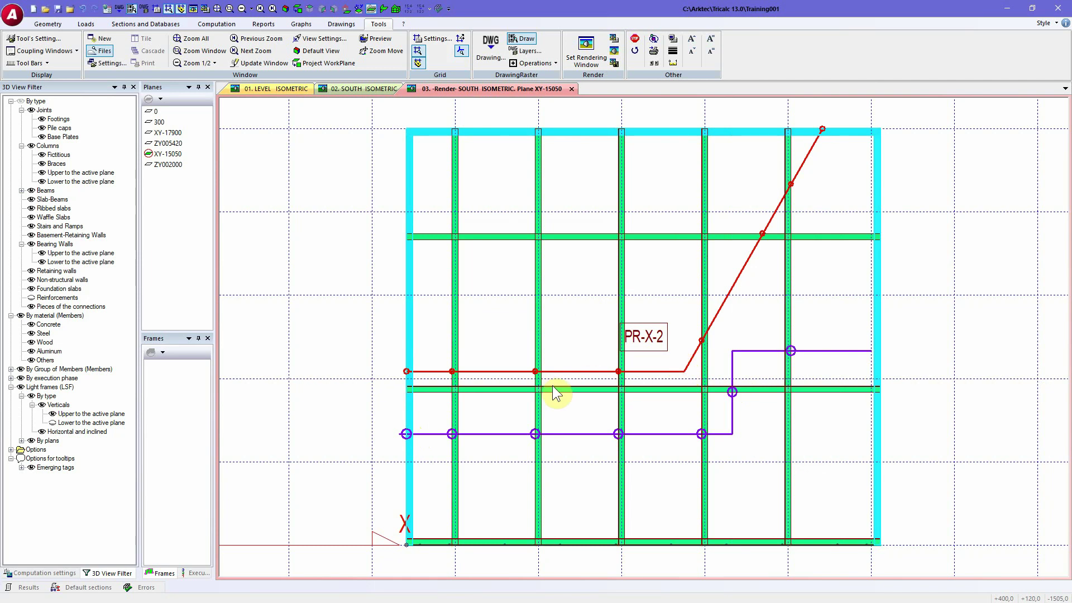
Disable the active work plane to show all the panels of the structure around PR-X-1
mouse_move(554, 393)
middle_down()
mouse_move(575, 393)
mouse_move(586, 471)
mouse_move(574, 466)
middle_up()
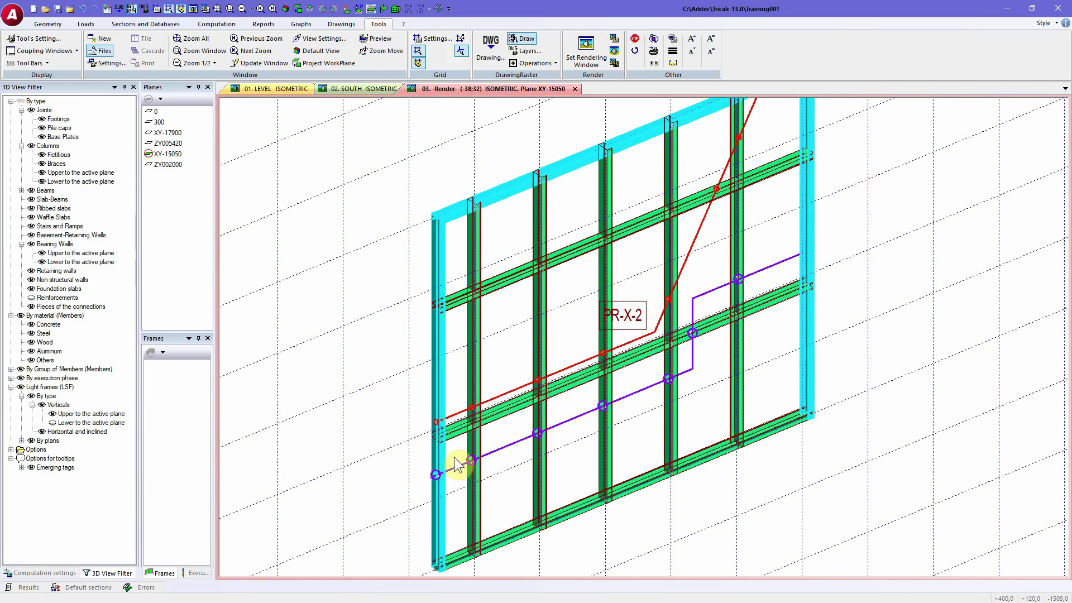
middle_drag(606, 398, 563, 399)
scroll(561, 399, up, 5)
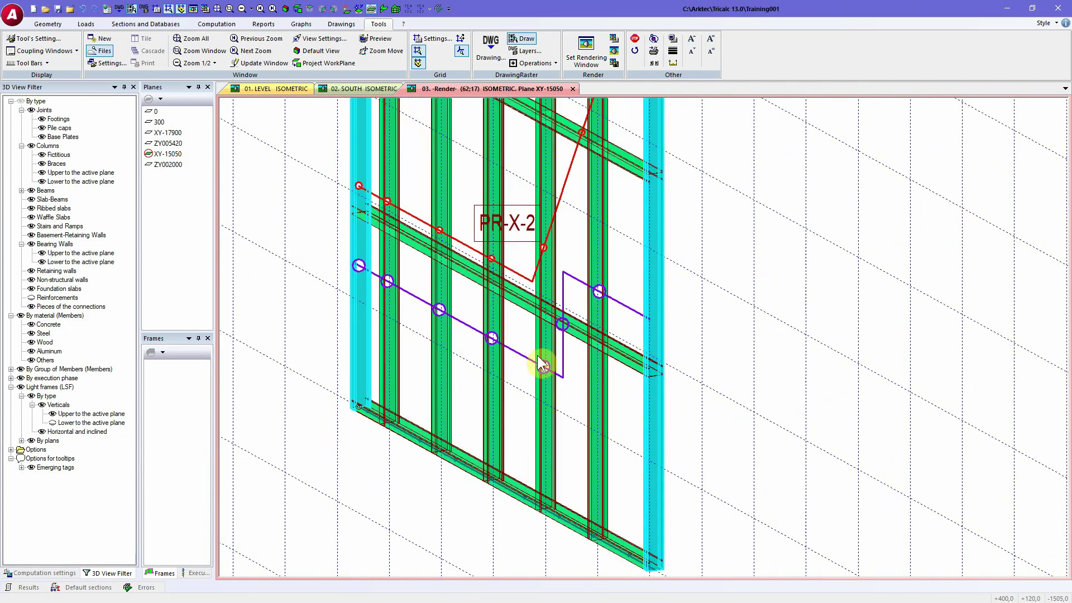
scroll(541, 360, down, 6)
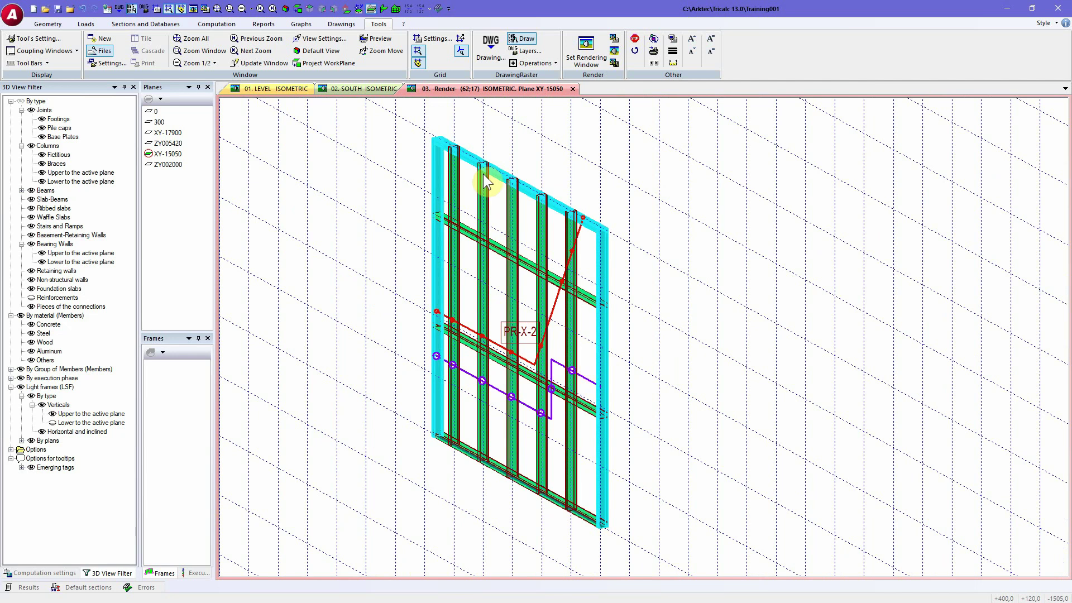
right_click(486, 177)
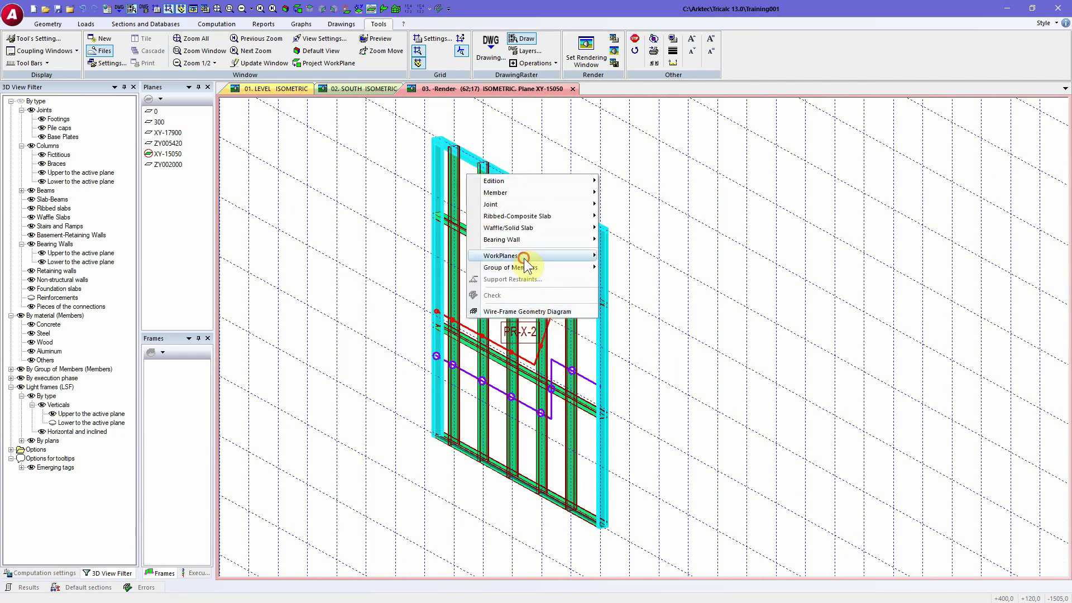
mouse_move(523, 257)
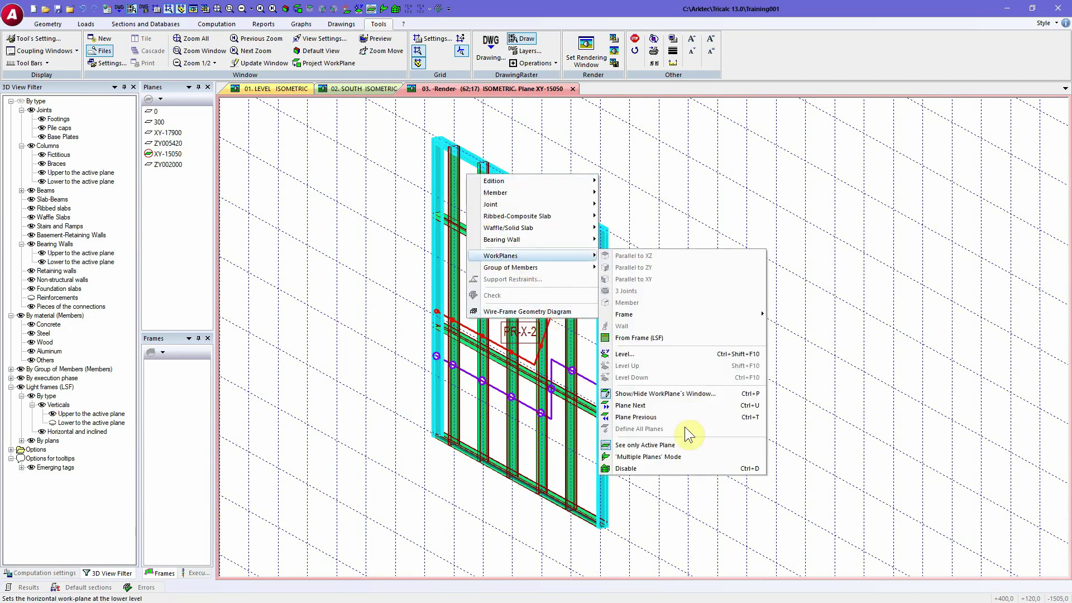
click(690, 473)
scroll(715, 425, down, 3)
shift+middle_drag(701, 418, 564, 258)
scroll(544, 389, up, 2)
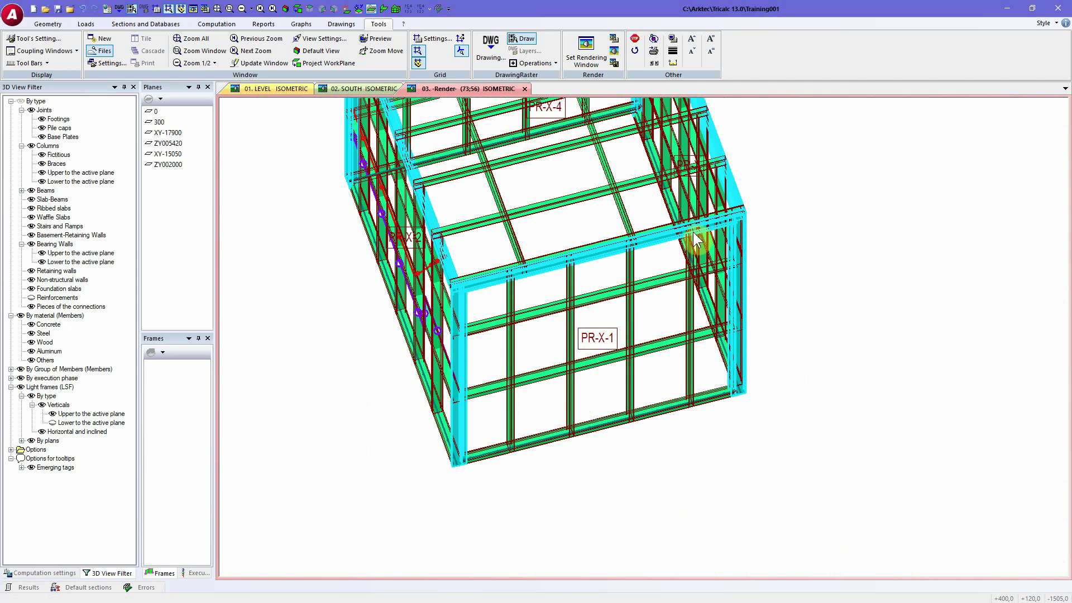
middle_drag(567, 321, 515, 384)
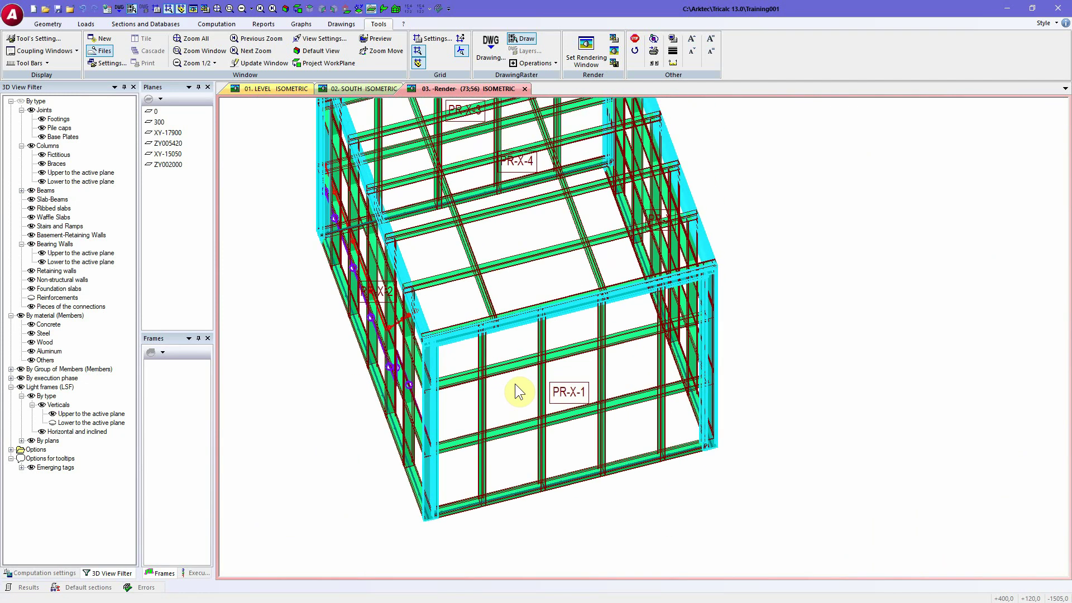
Activate work plane 0 with wall panel PR-X-1 in close view
click(47, 24)
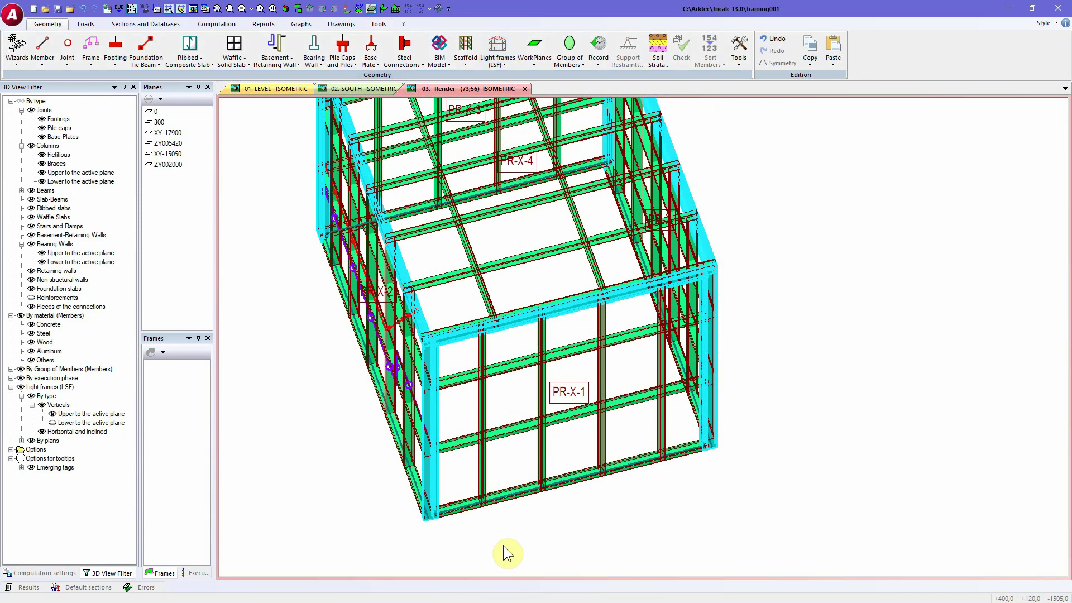
click(497, 50)
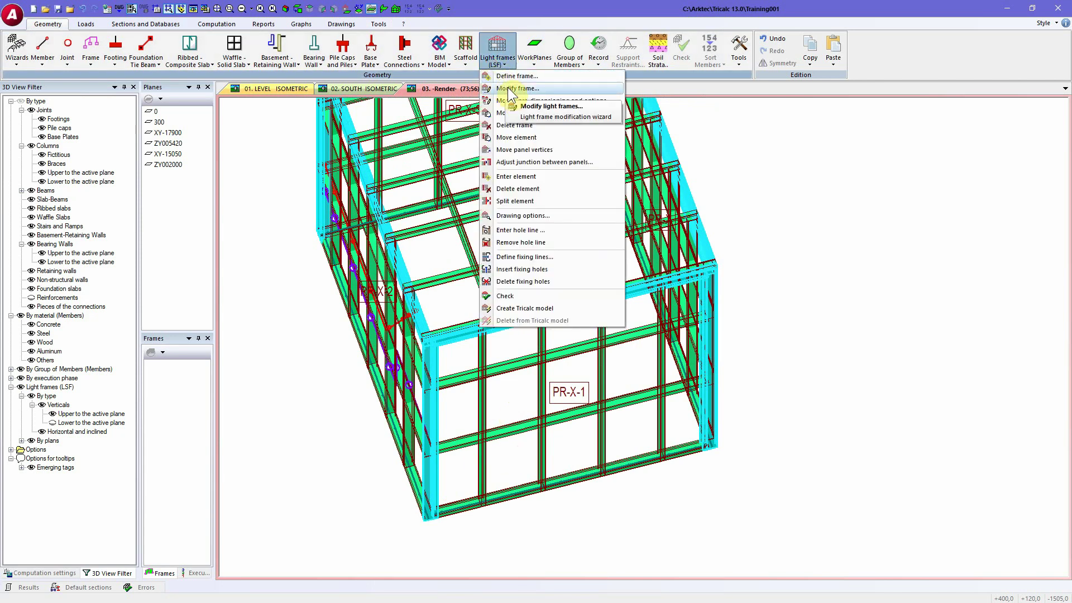
click(511, 88)
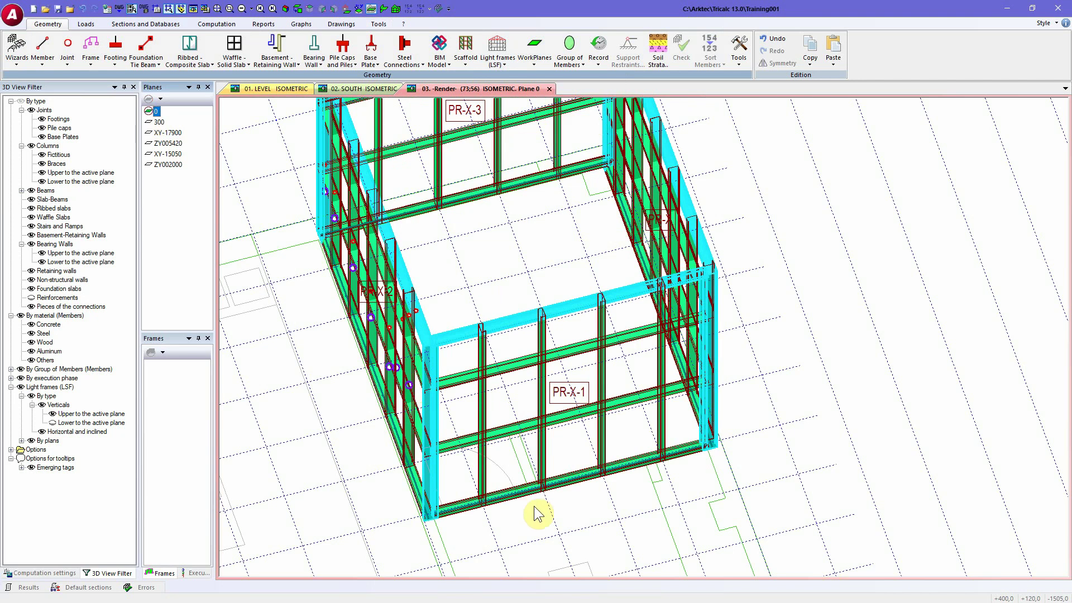
scroll(475, 501, up, 3)
middle_drag(476, 501, 431, 492)
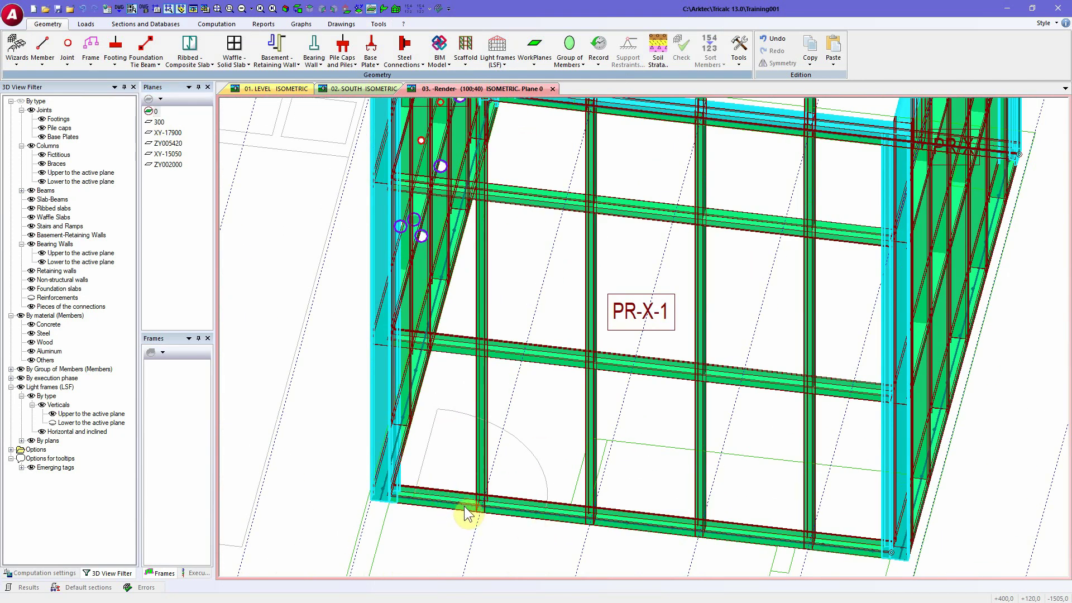
Turn off drawing each profile in one color in the light frame drawing options
click(504, 66)
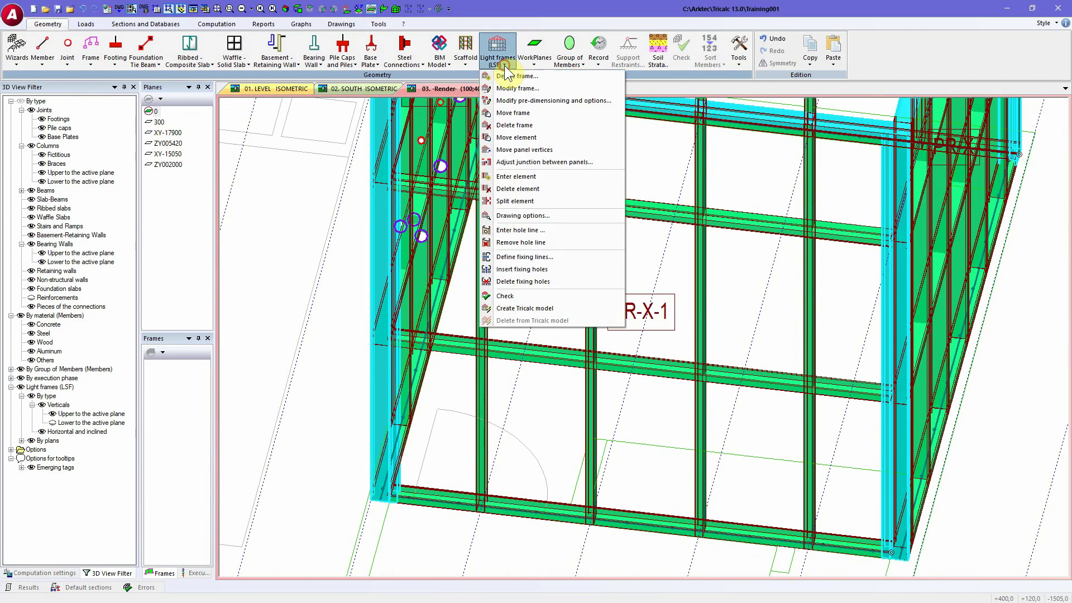
click(533, 216)
click(456, 270)
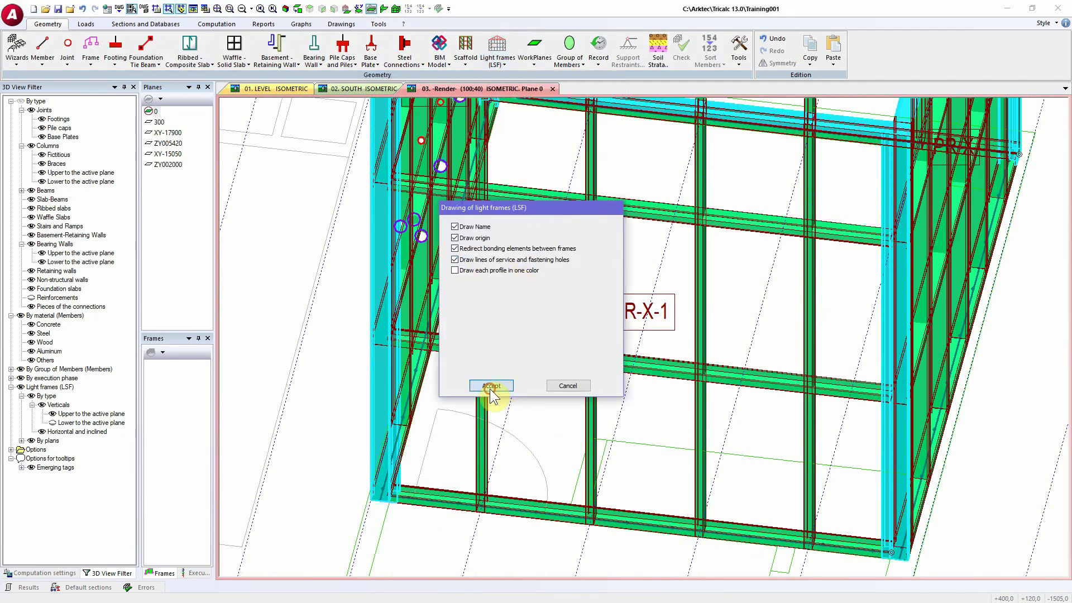
click(491, 386)
middle_drag(521, 447, 517, 450)
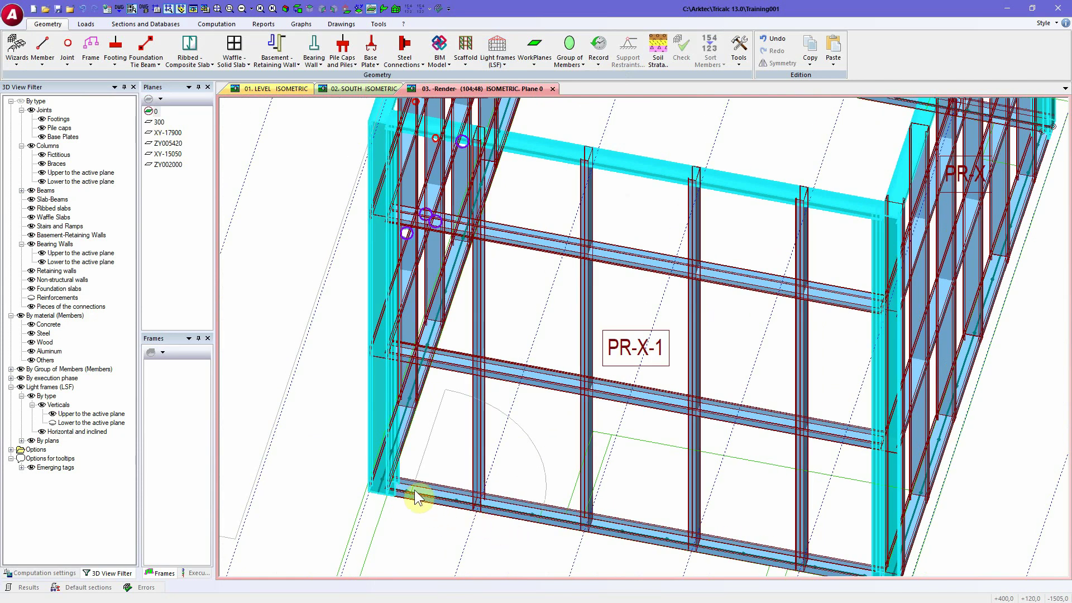
Open wall panel PR-X-1 for modification in the light frame wizard
click(504, 65)
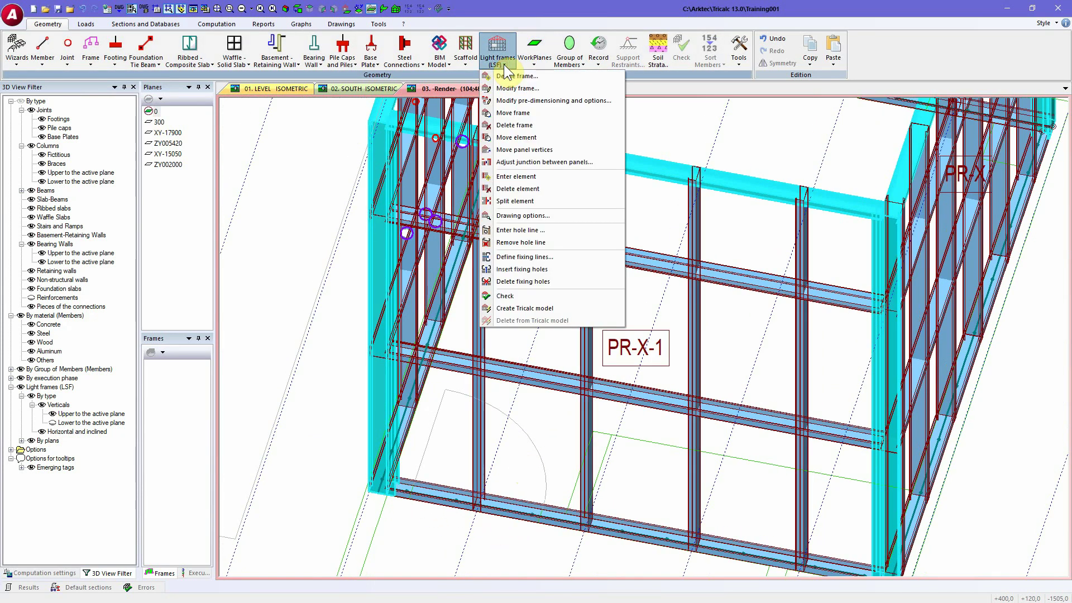
click(414, 503)
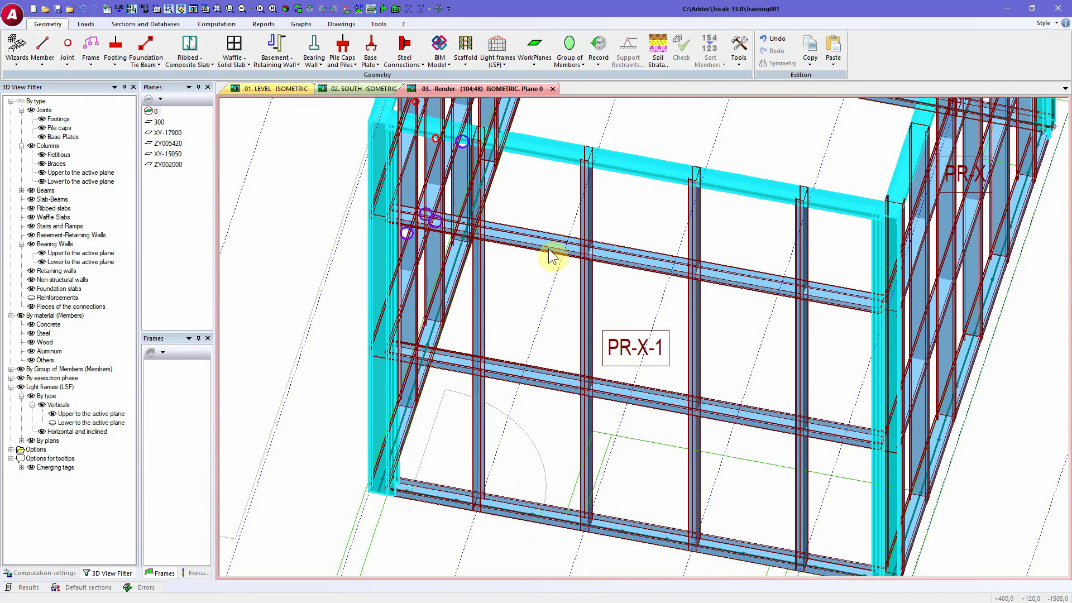
click(498, 63)
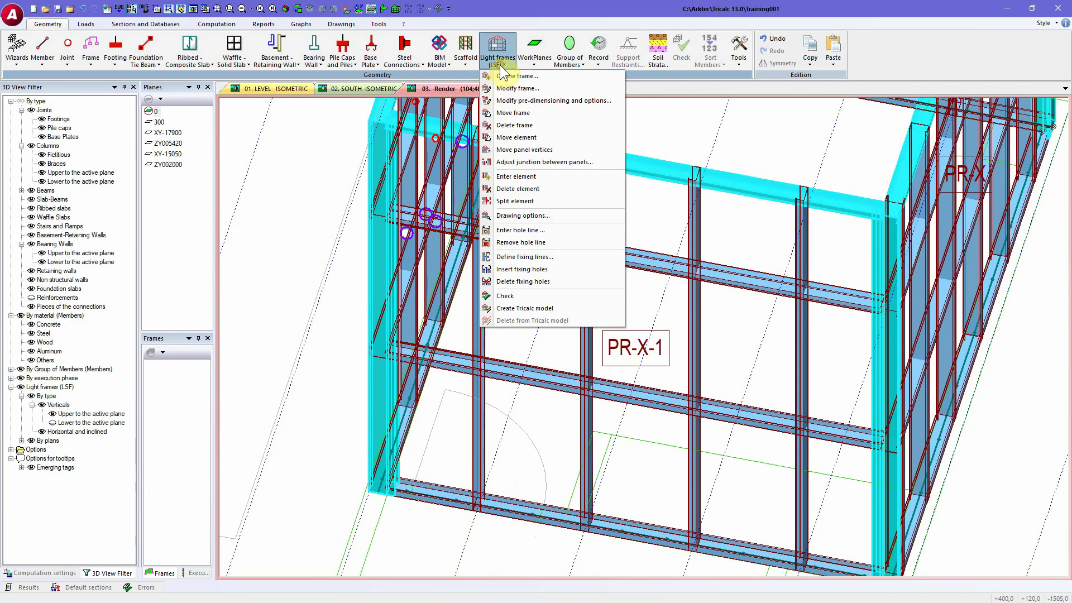
click(517, 88)
click(546, 151)
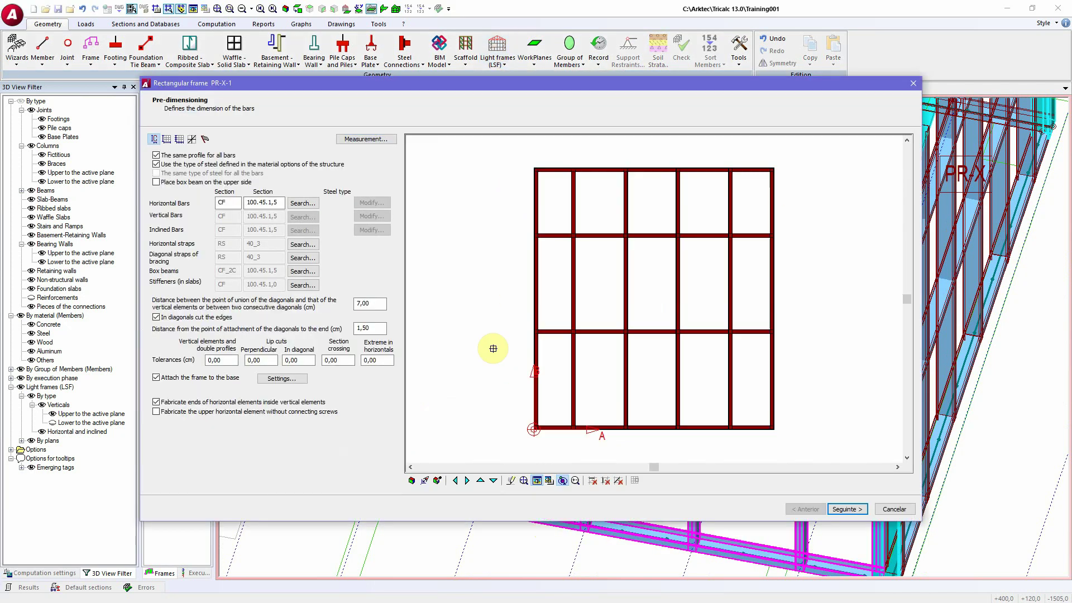
drag(714, 82, 669, 7)
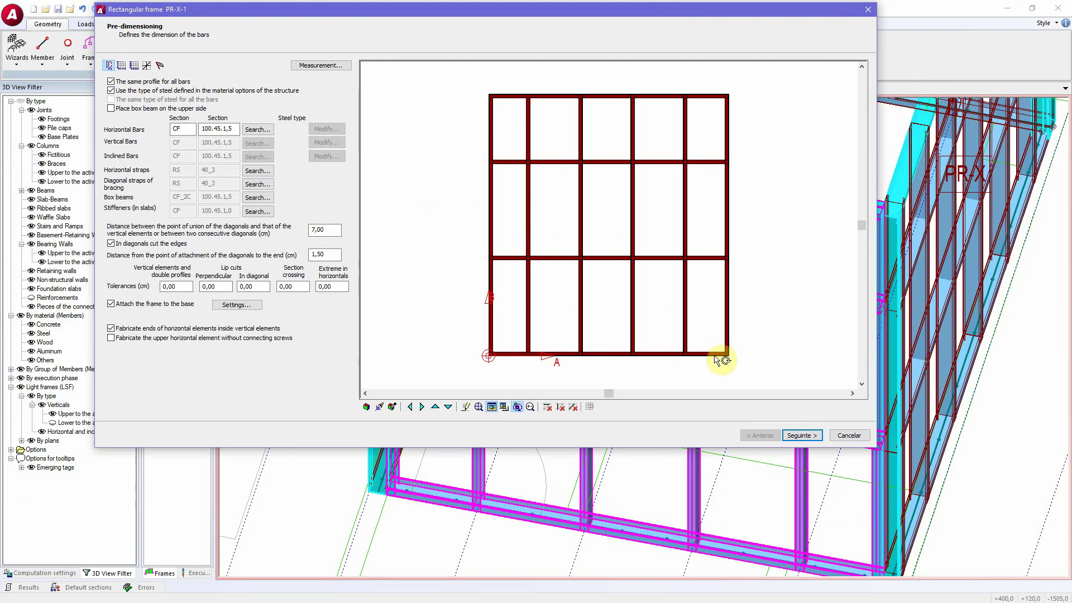
Split the last length span of panel PR-X-1 into two explicit spans of 25 cm each
click(122, 67)
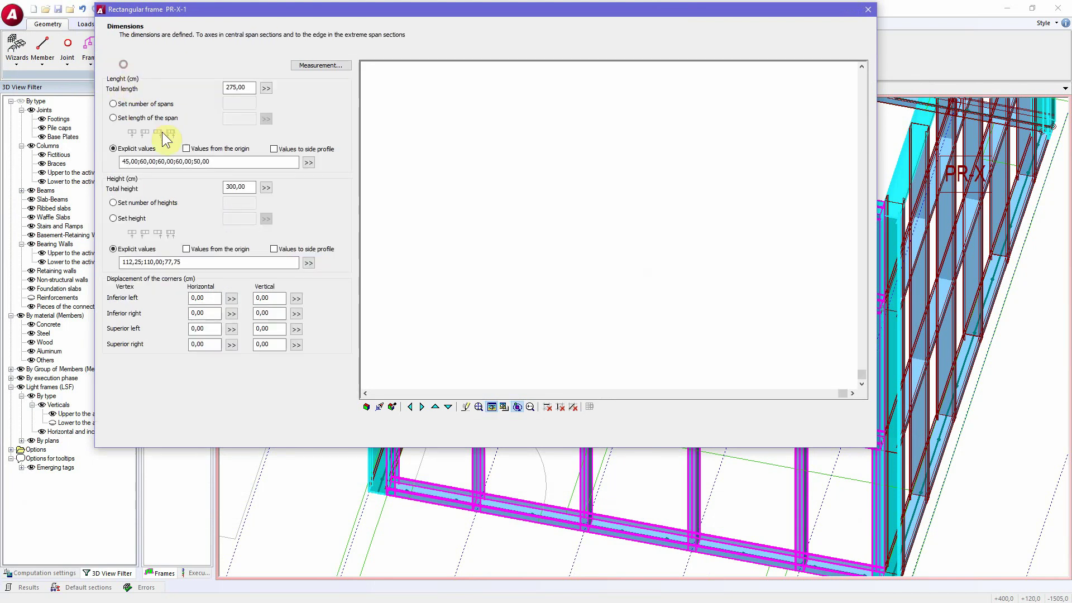
click(198, 161)
drag(200, 161, 195, 169)
key(BackSpace)
key(BackSpace)
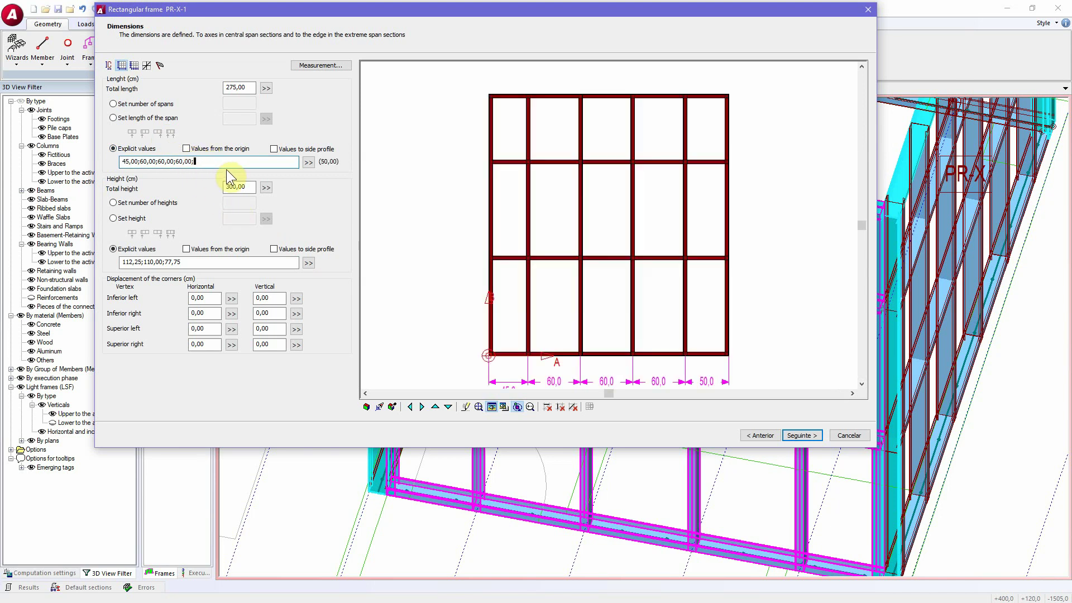
text(25 25)
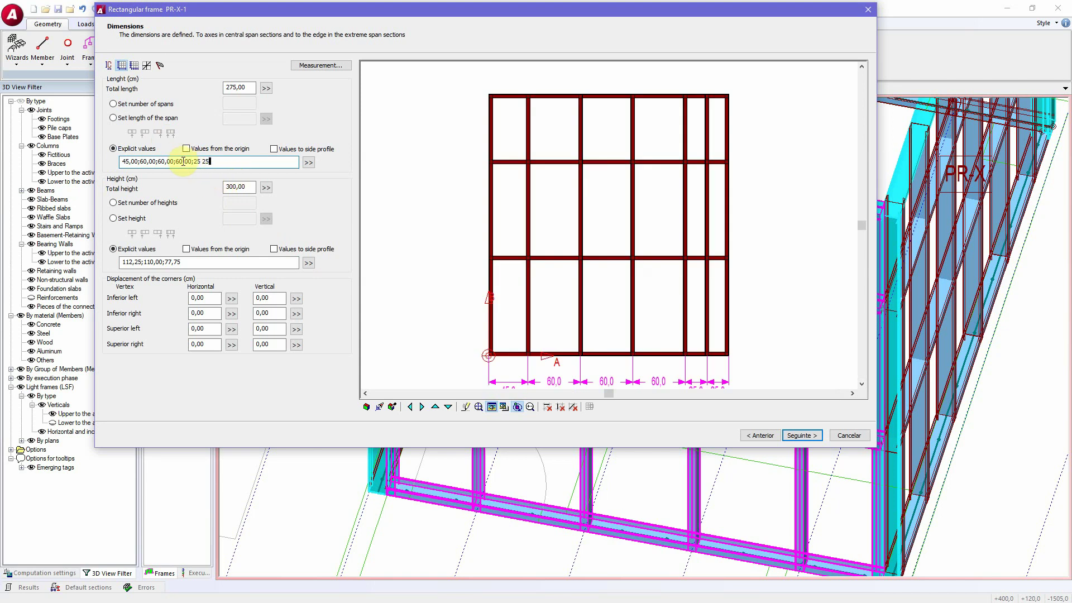
Split the last 60 cm length span of panel PR-X-1 into two explicit spans of 30 cm each
drag(178, 159, 191, 163)
text(30v30)
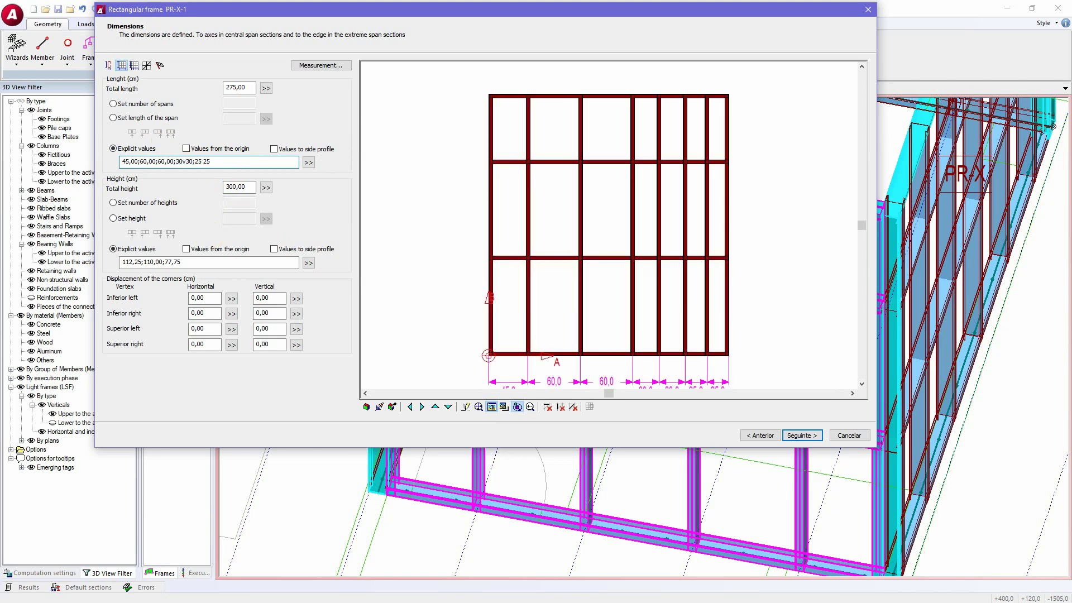
click(185, 163)
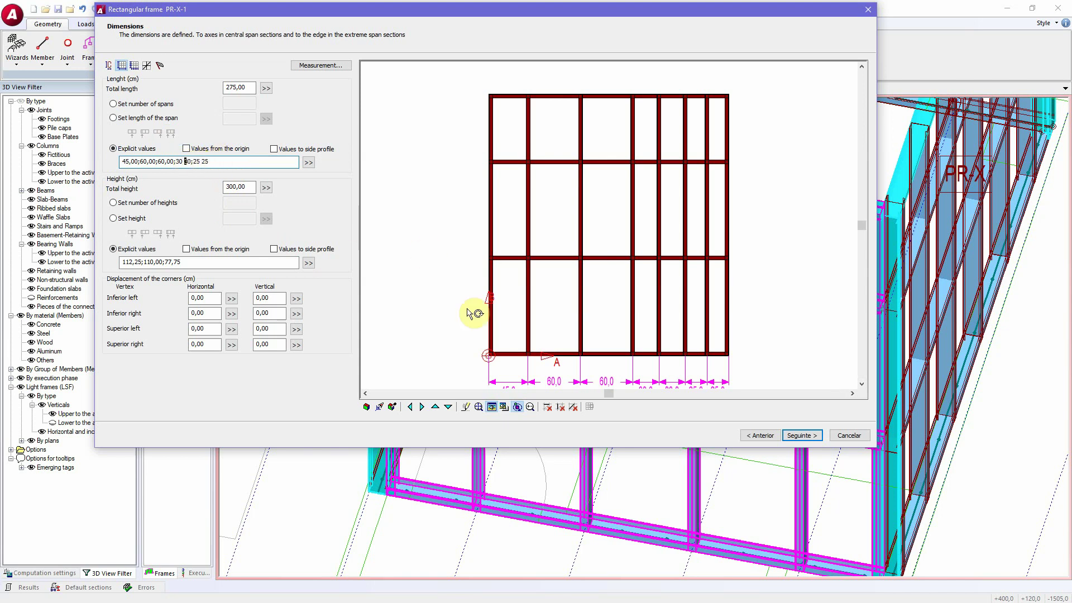
Finish modifying panel PR-X-1, recalculating the base anchoring hole positions with the current options
click(802, 434)
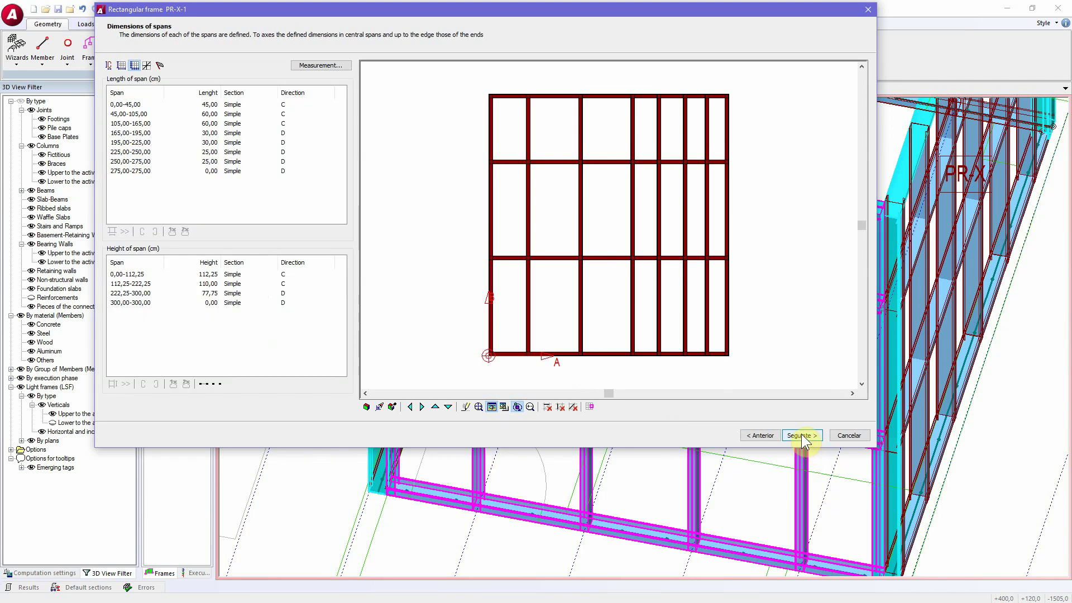
click(801, 433)
click(801, 434)
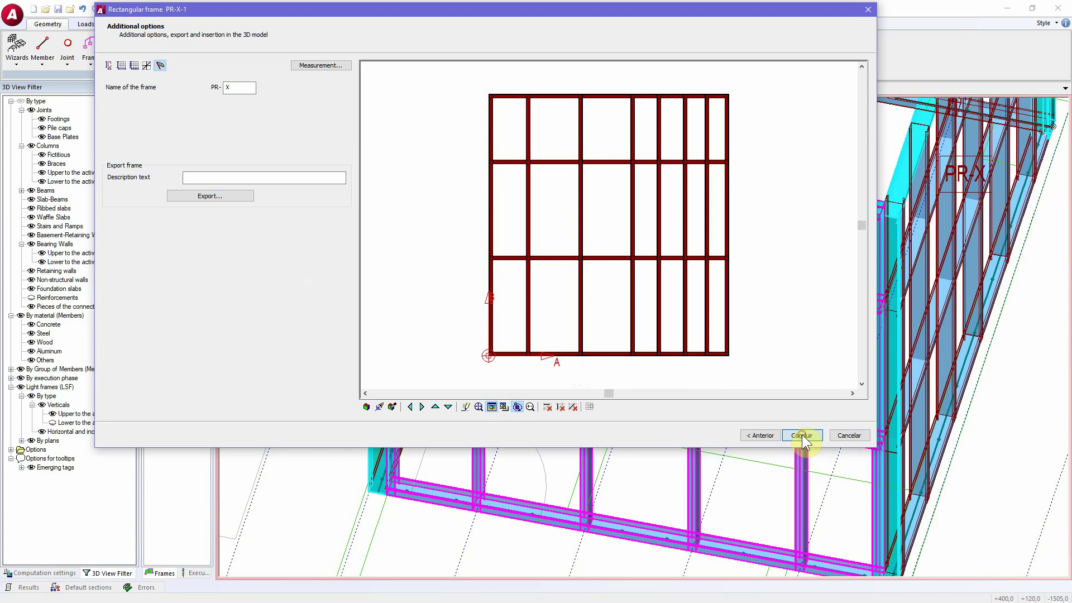
click(801, 435)
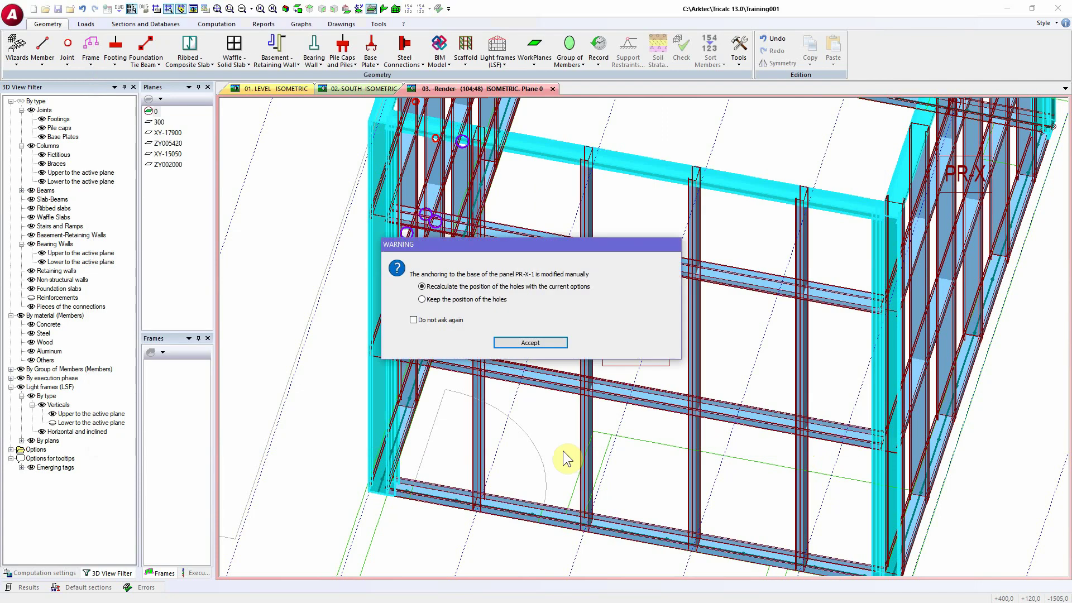
click(520, 341)
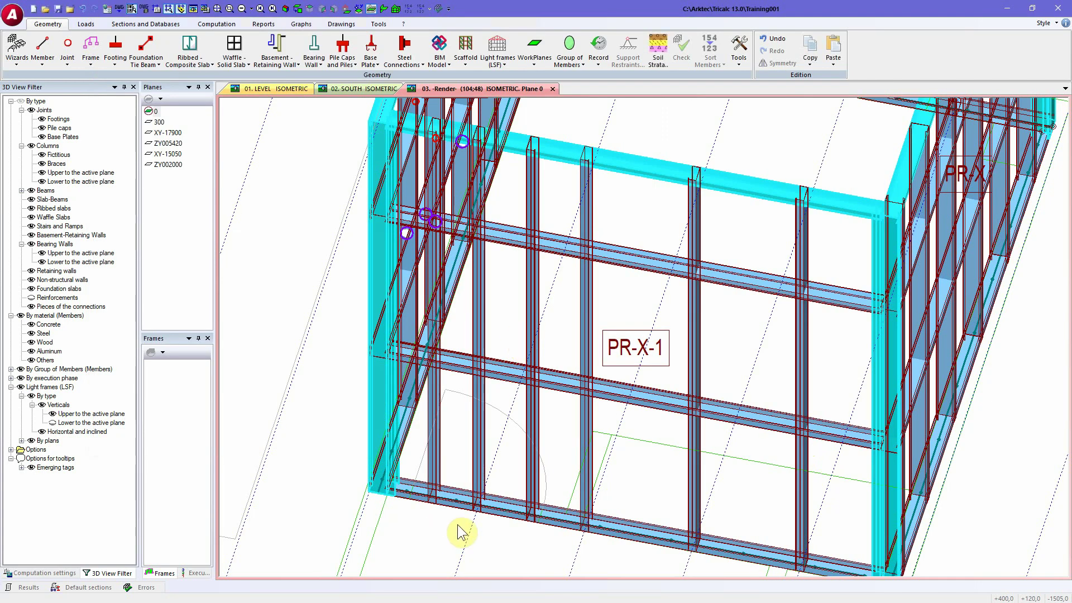
Move the stud nearest the corner of PR-X-1 to the door's hinge-side edge, using the Opposite side adjustment
scroll(433, 494, up, 2)
mouse_move(457, 505)
middle_down()
mouse_move(471, 507)
mouse_move(447, 509)
middle_up()
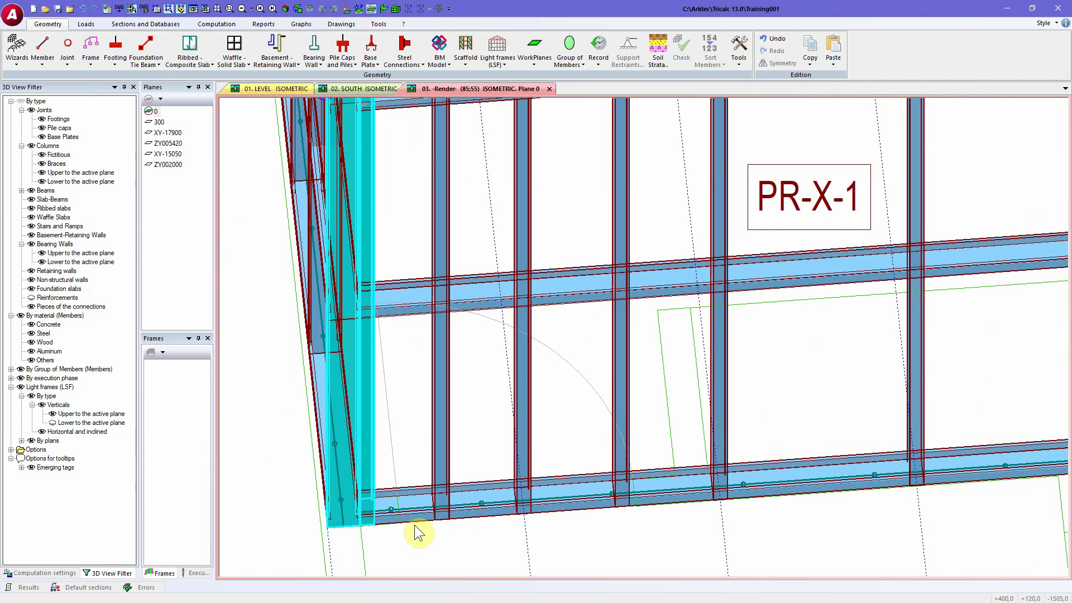
click(494, 65)
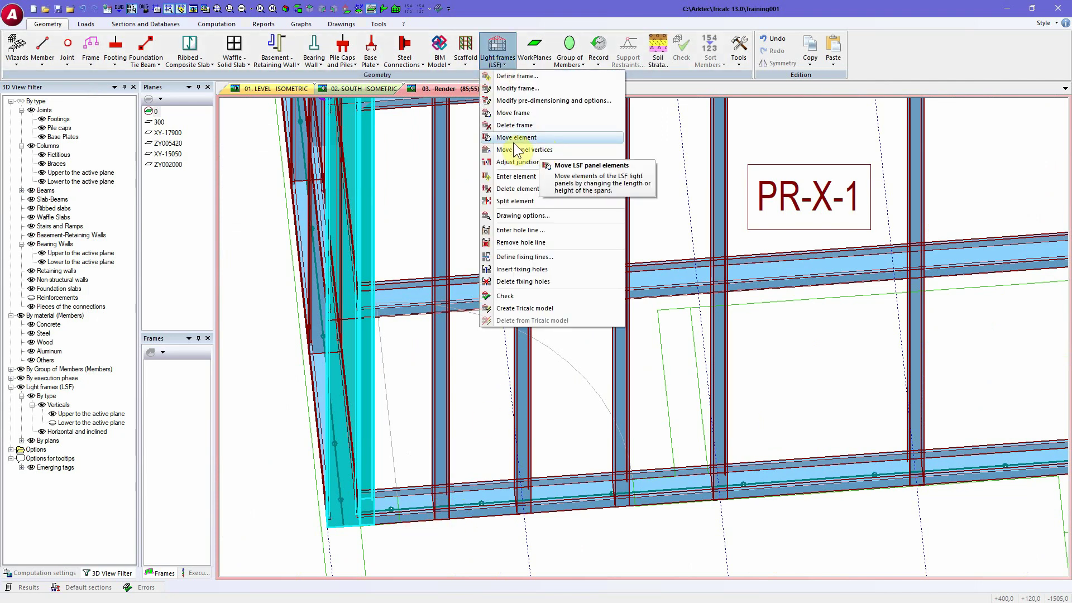
click(514, 162)
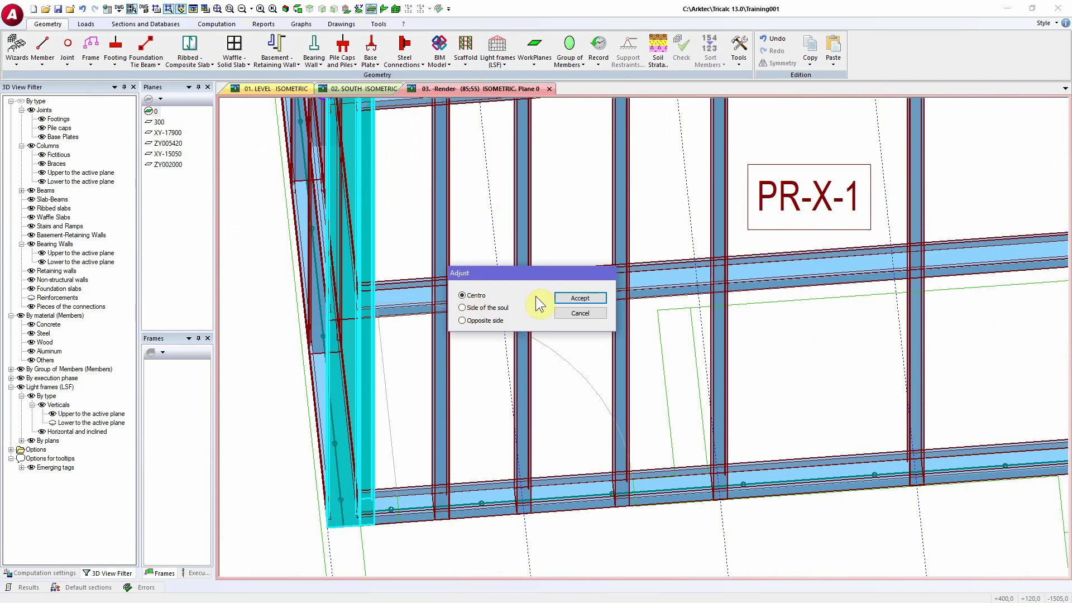
click(495, 322)
click(574, 300)
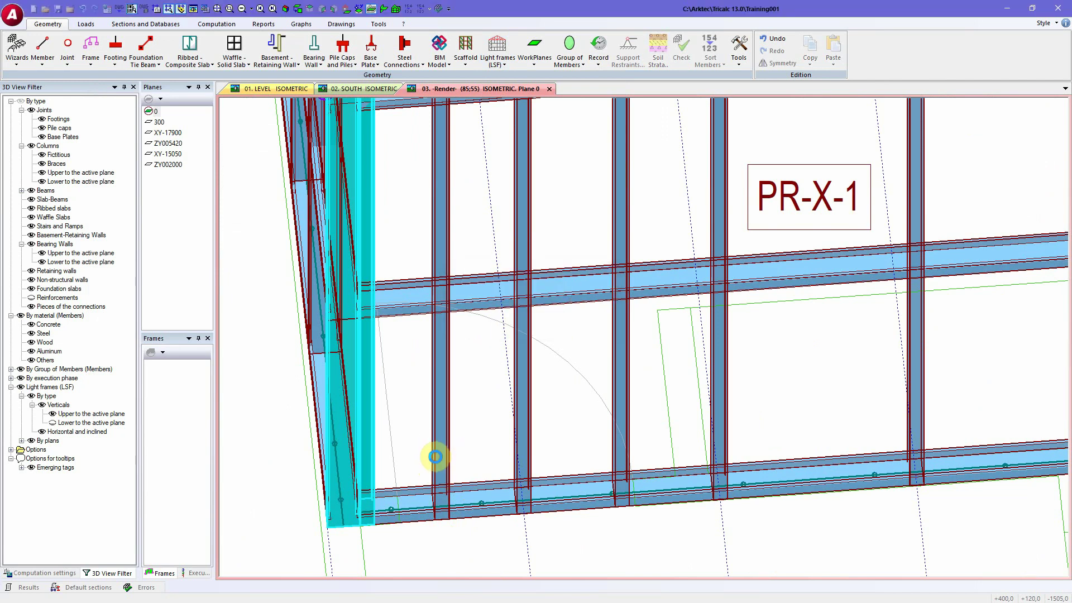
click(438, 456)
scroll(404, 528, up, 3)
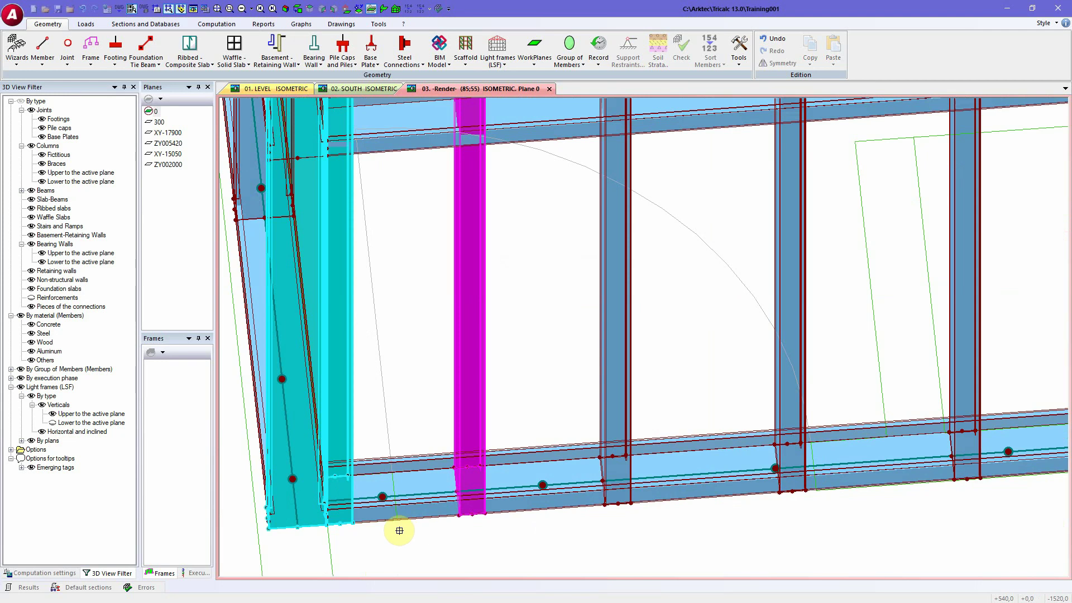
click(397, 523)
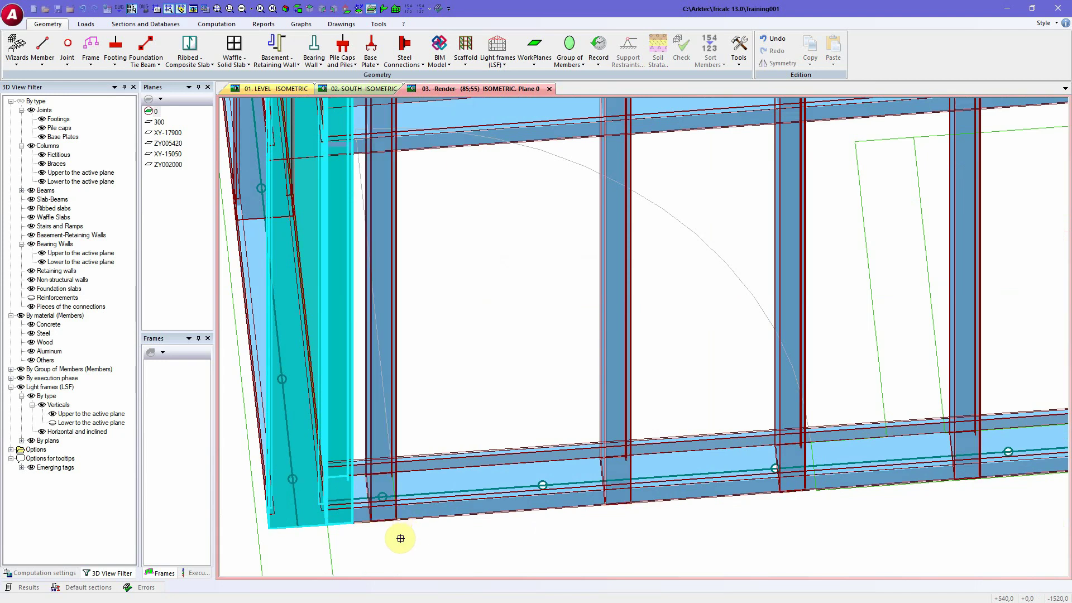
Move the stud at the end of the door swing arc to the door's edge, adjusting it by Side of the soul
click(782, 388)
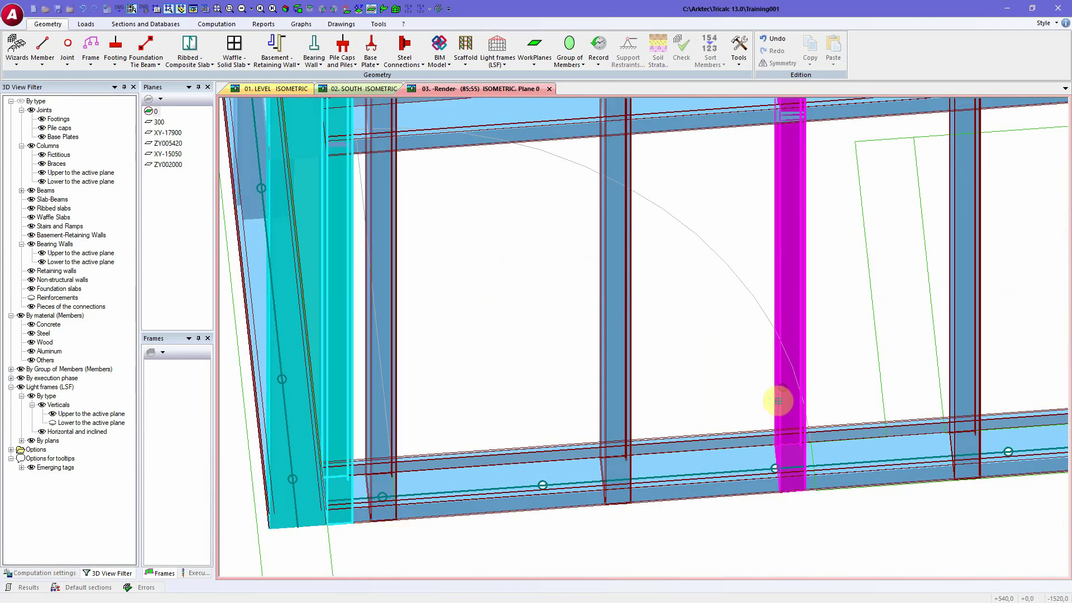
click(816, 489)
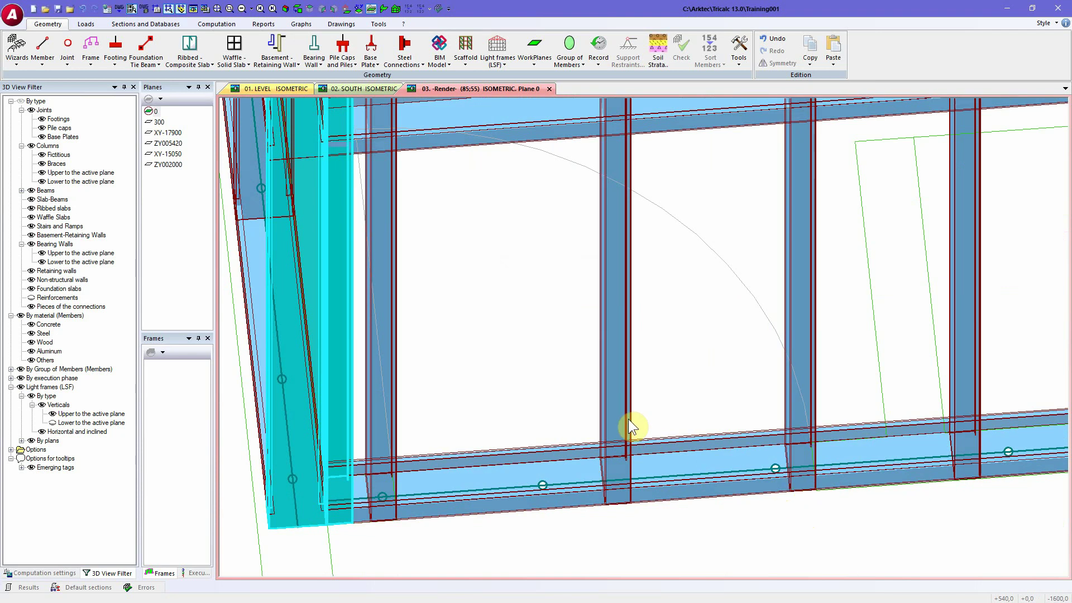
right_click(554, 339)
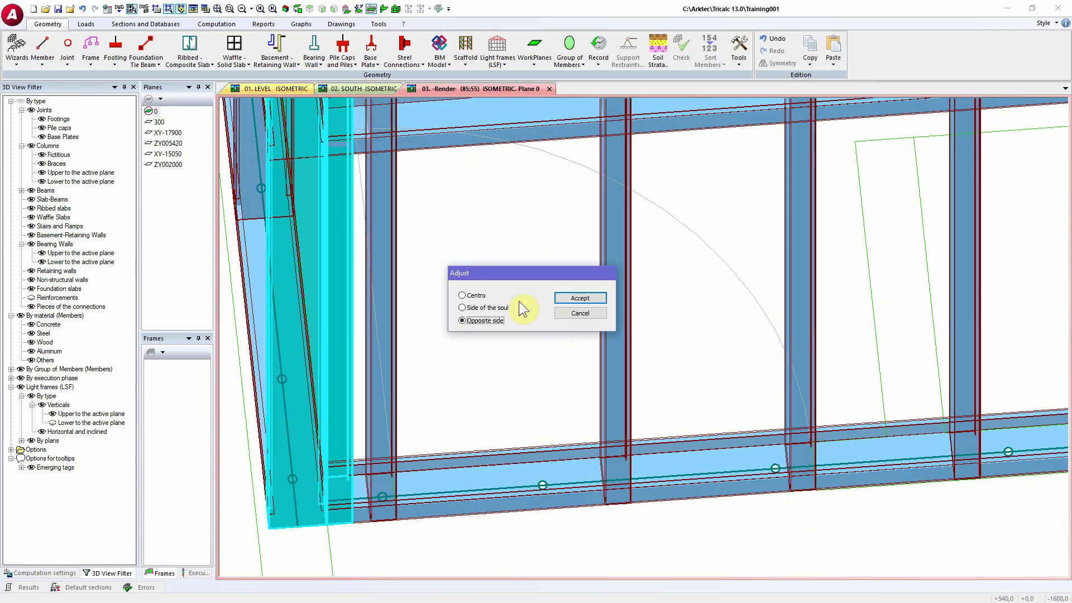
click(504, 307)
click(580, 298)
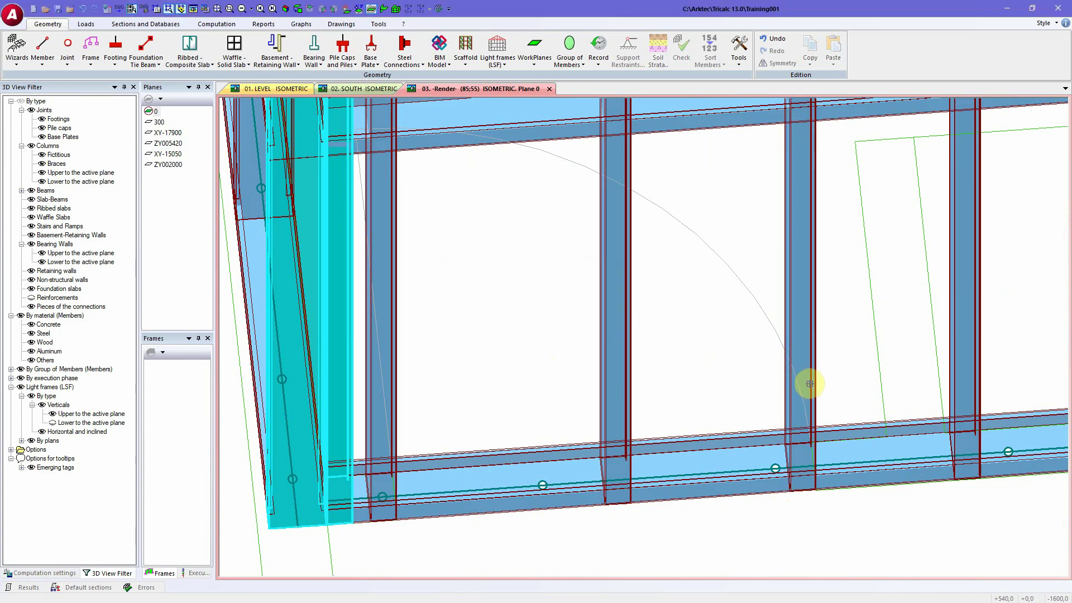
click(824, 465)
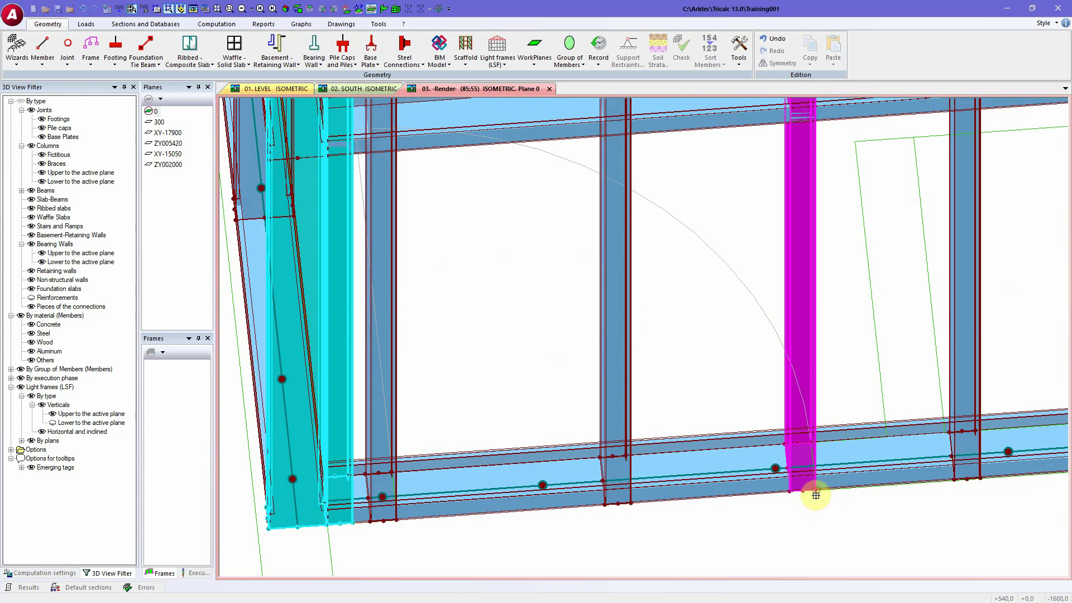
click(816, 495)
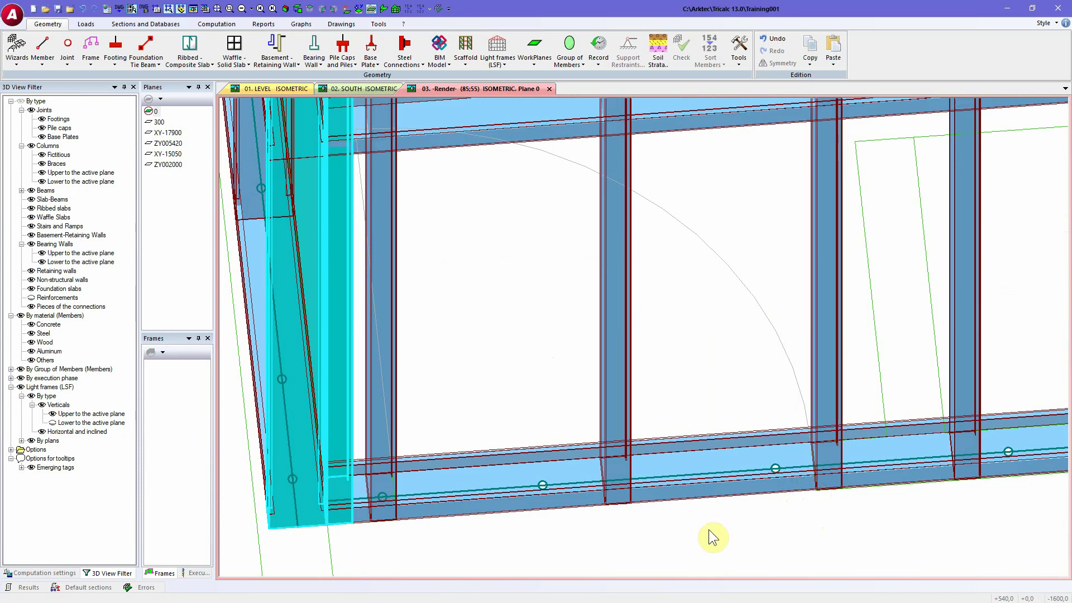
Change the section direction of span 265,25-275,00 in panel PR-X-1 to C and apply the modification
middle_drag(802, 512, 813, 517)
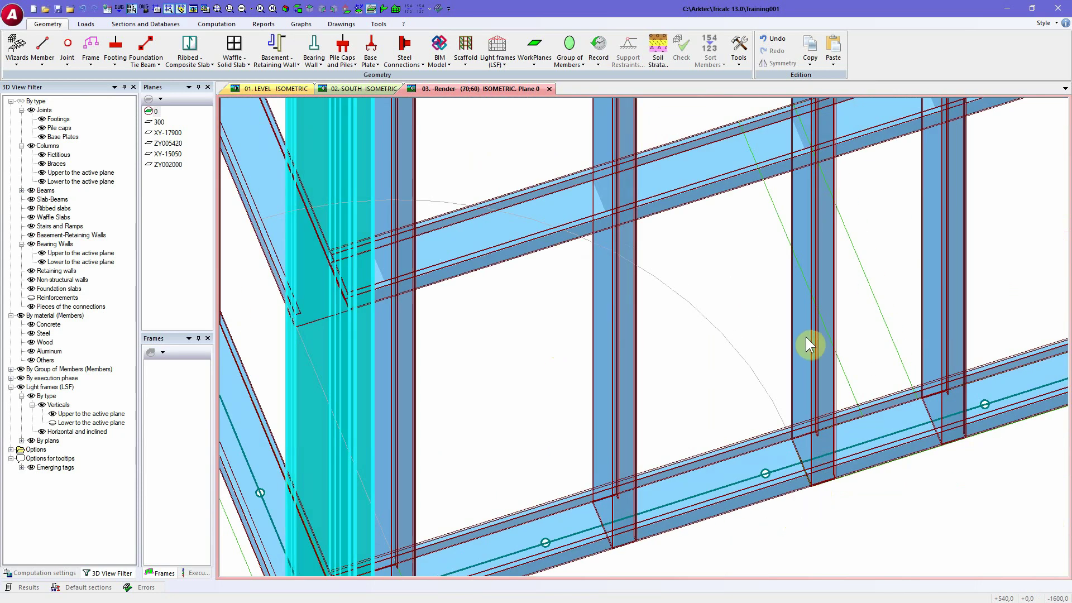
middle_drag(654, 444, 636, 451)
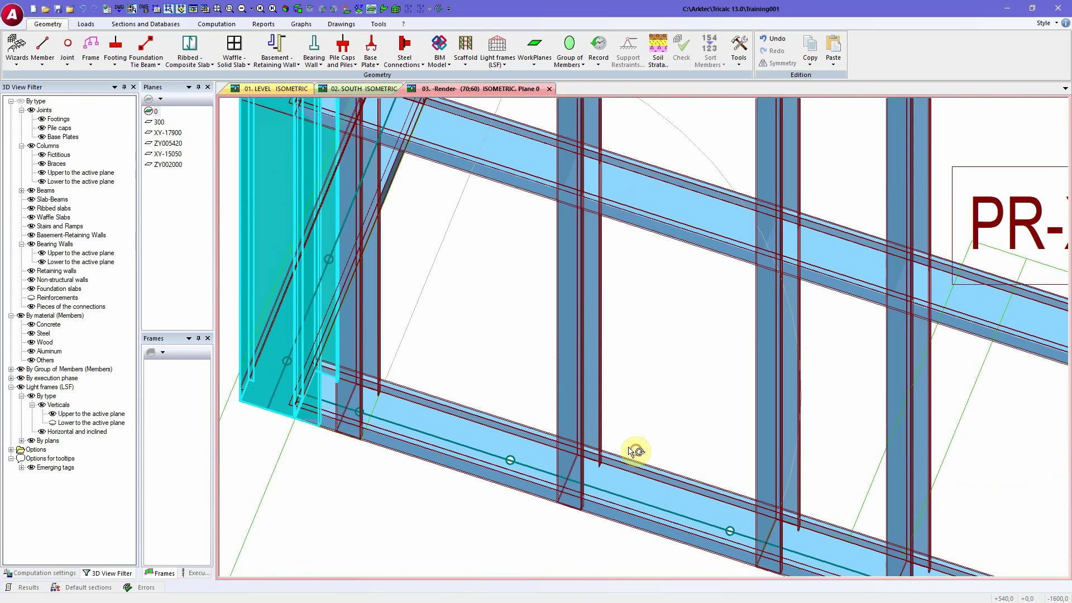
click(498, 61)
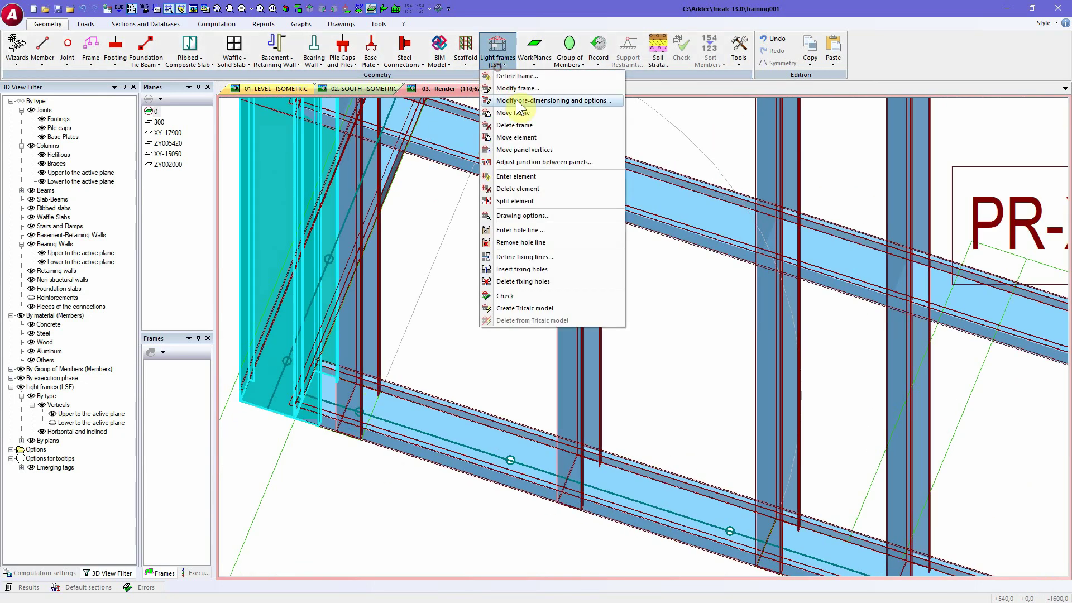
click(518, 90)
click(485, 163)
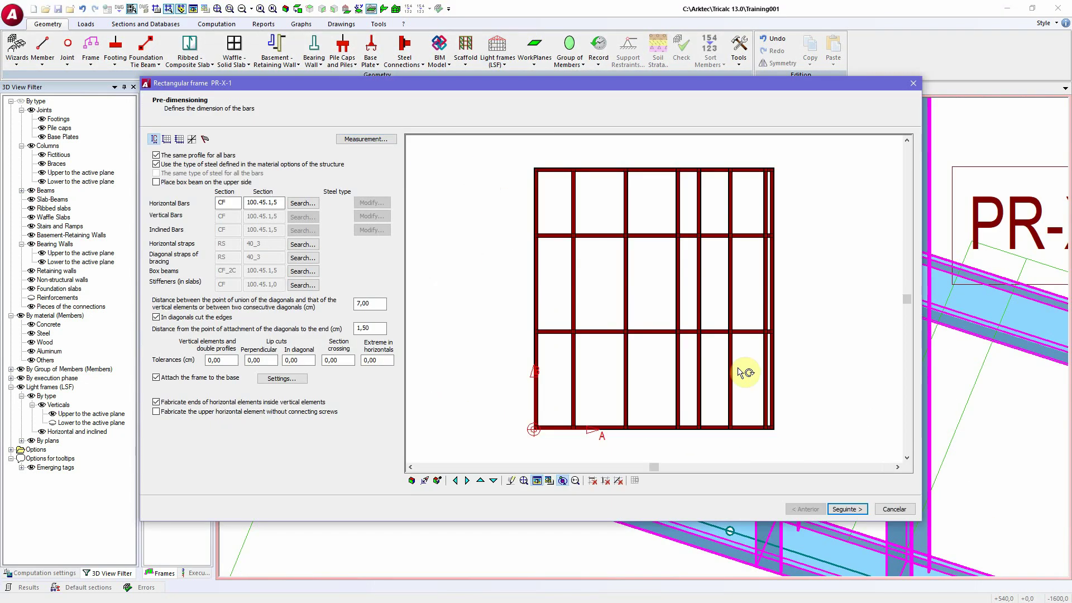
click(179, 140)
click(321, 244)
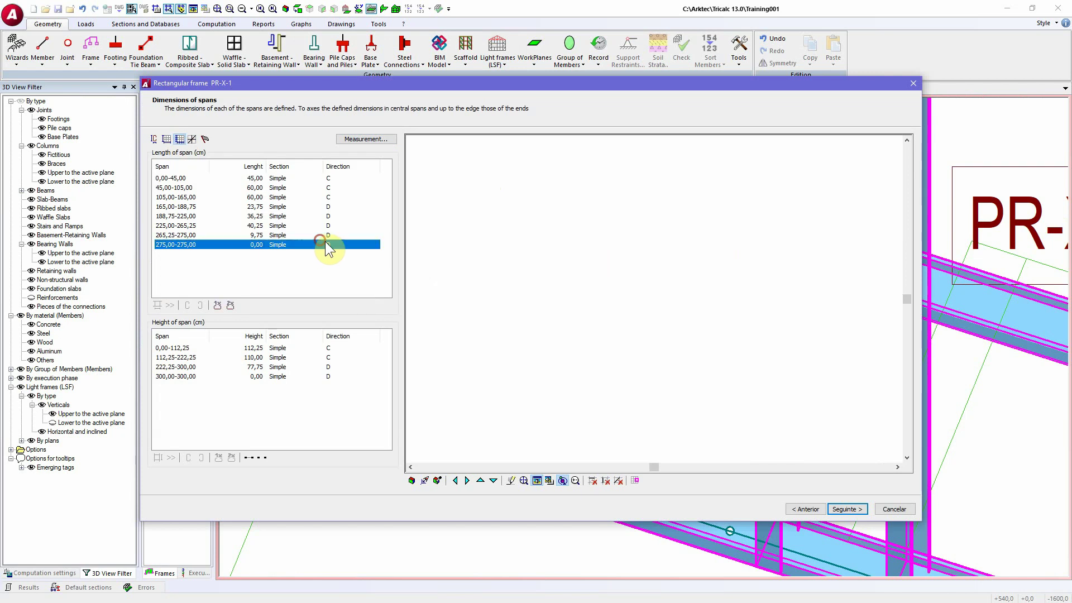
click(309, 235)
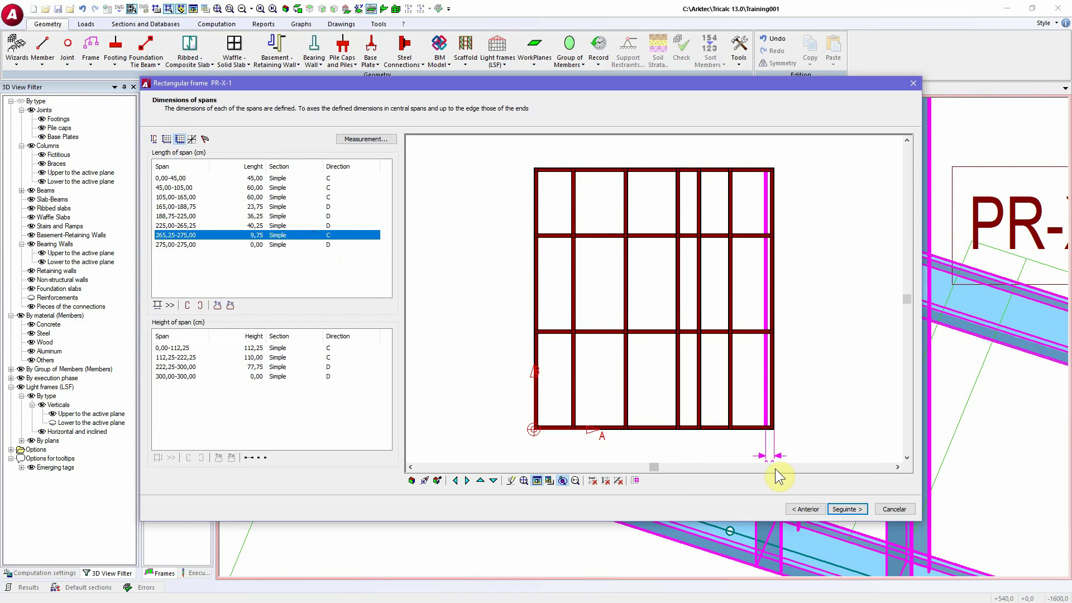
click(850, 509)
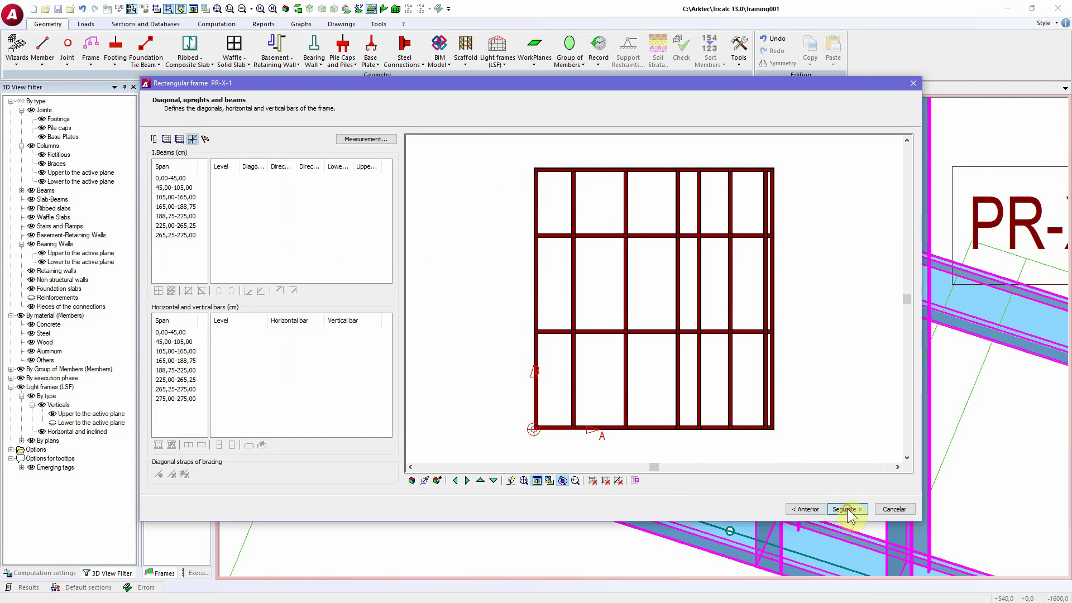
click(846, 508)
click(846, 508)
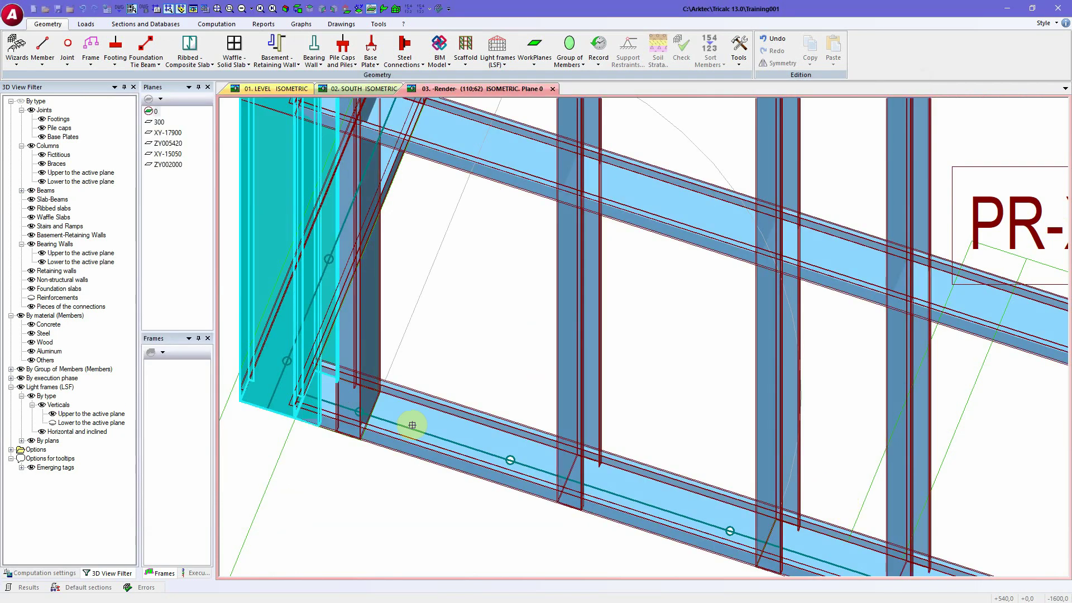
Clear the door opening in PR-X-1 by deleting the stud below the upper rail and the middle and bottom horizontal bars between the door studs
scroll(496, 371, down, 3)
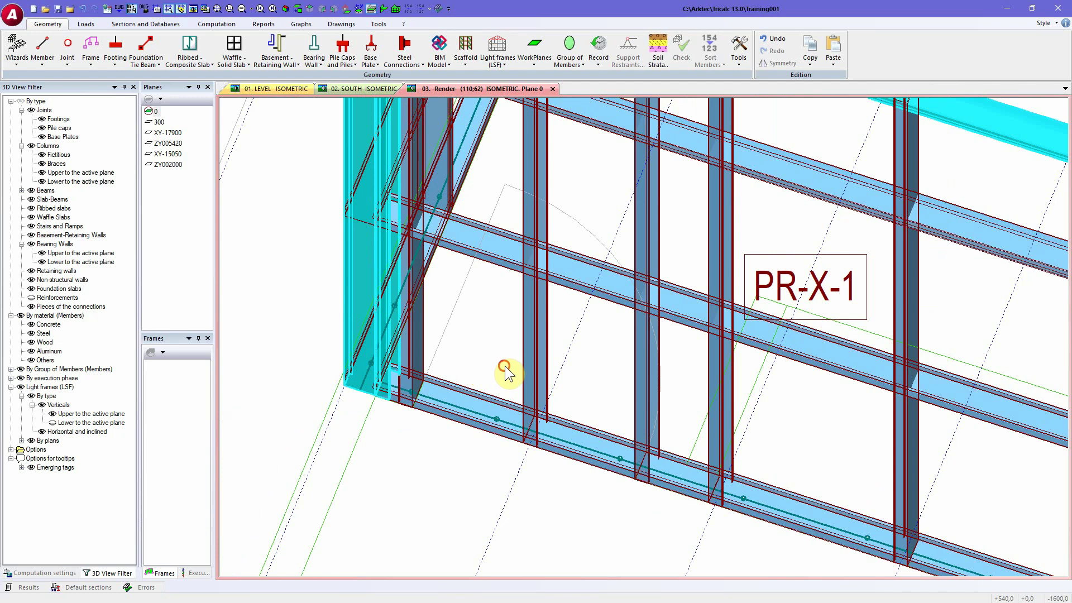
middle_drag(505, 367, 515, 484)
scroll(540, 359, down, 3)
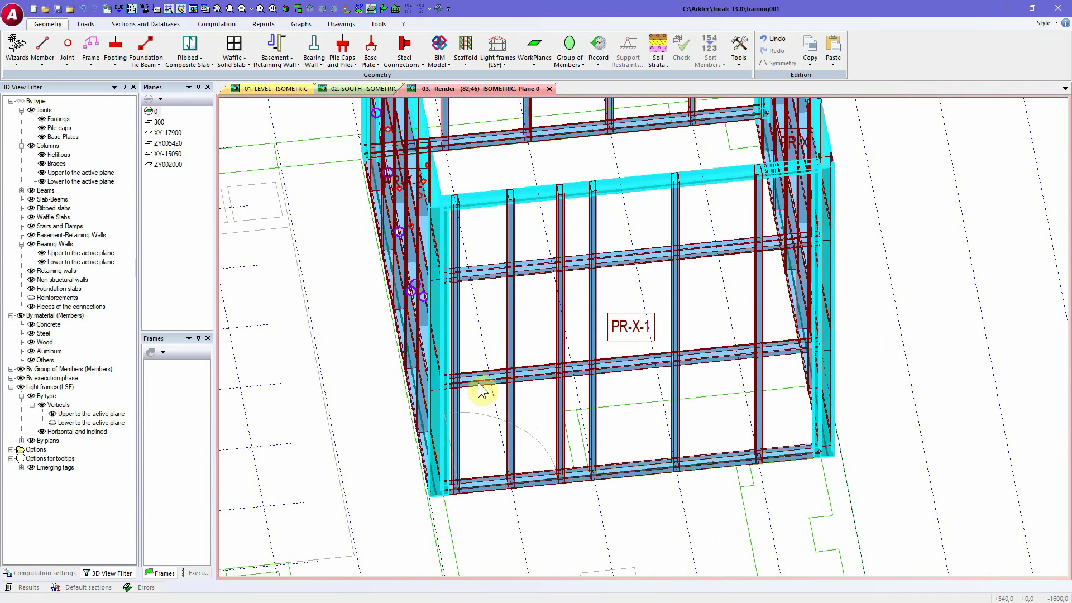
click(503, 59)
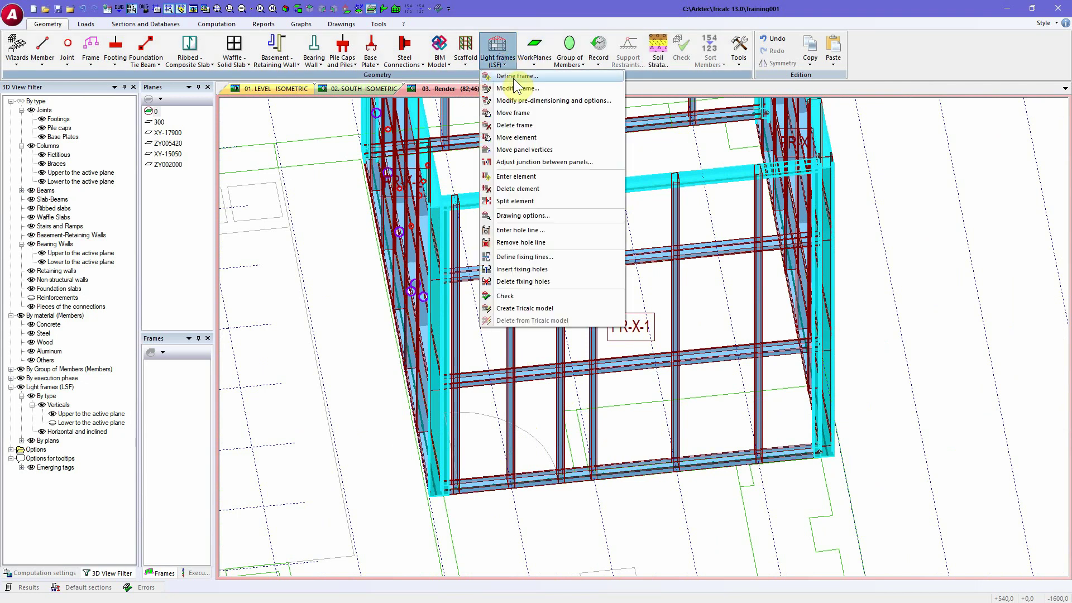
click(521, 90)
click(555, 191)
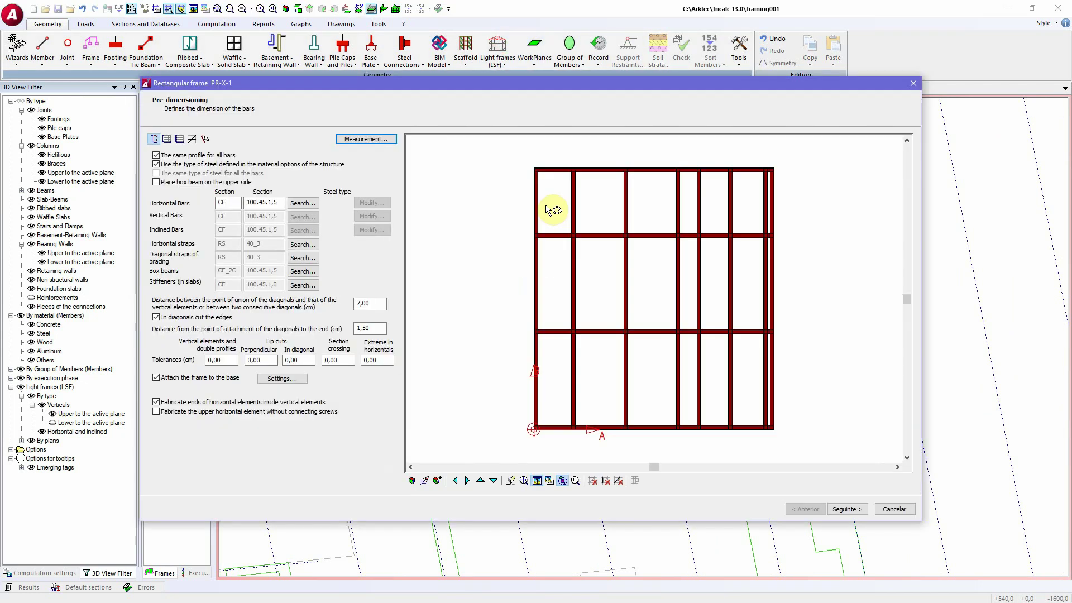
click(605, 482)
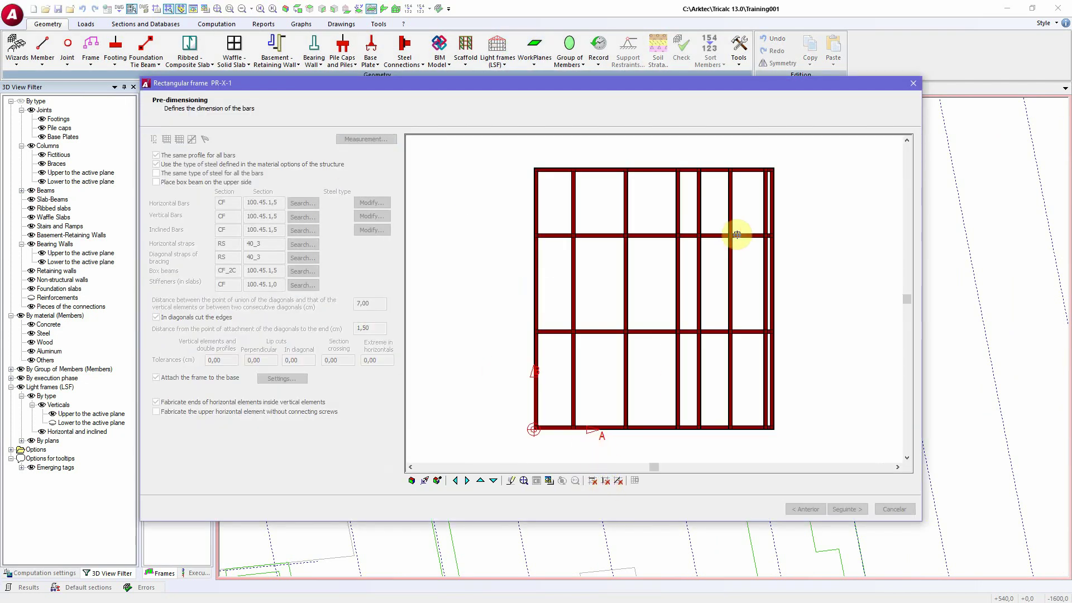
drag(723, 230, 742, 450)
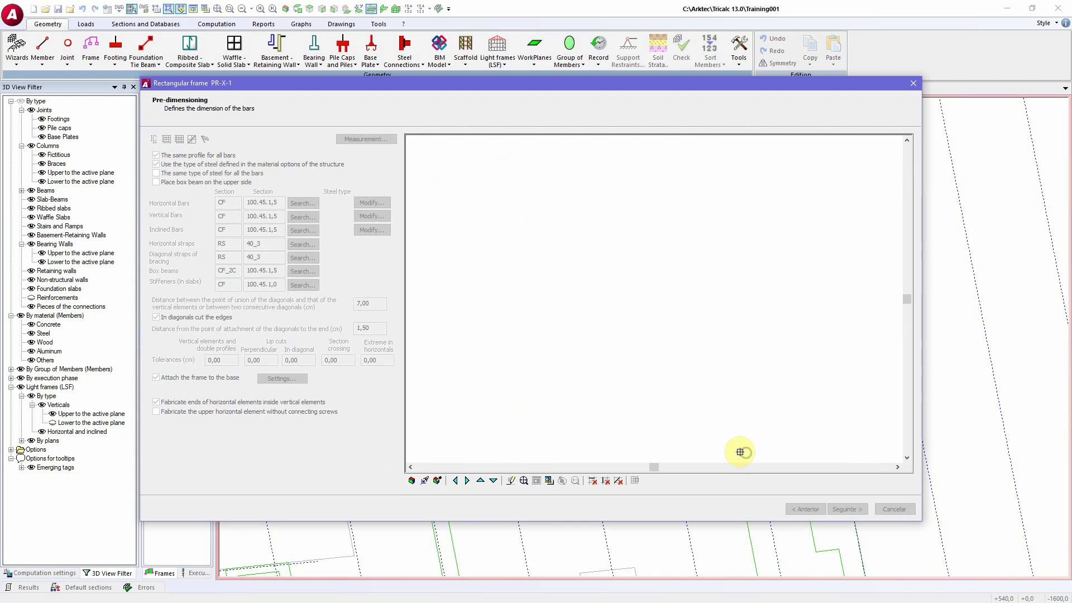
drag(693, 322, 768, 360)
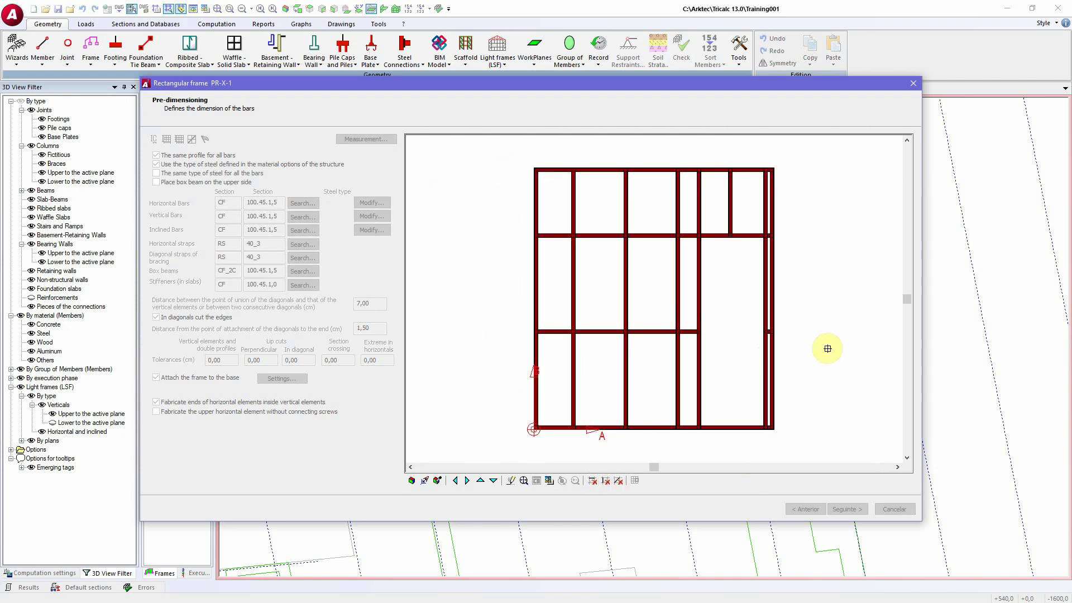
drag(697, 421, 768, 436)
right_click(838, 415)
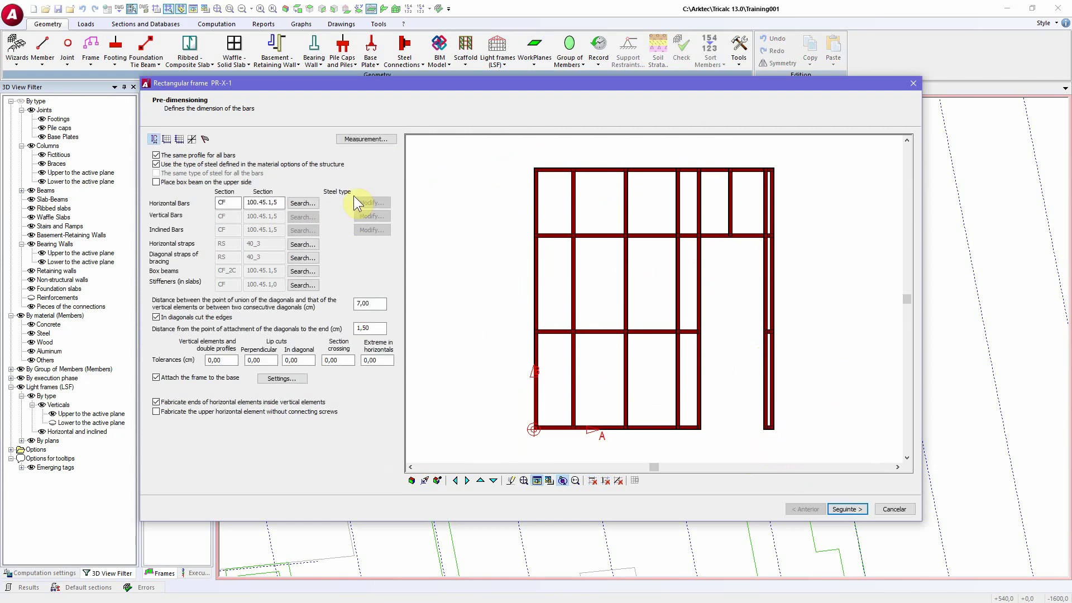
Add one diagonal to the uppermost level of span 225,00-265,25 above the door in PR-X-1
click(188, 136)
click(182, 235)
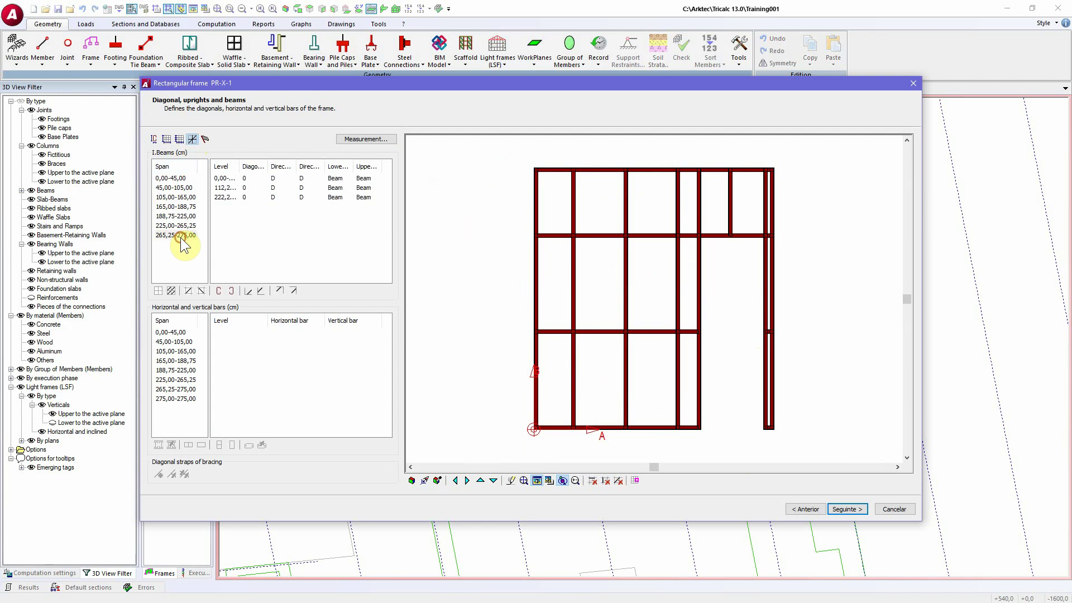
click(178, 226)
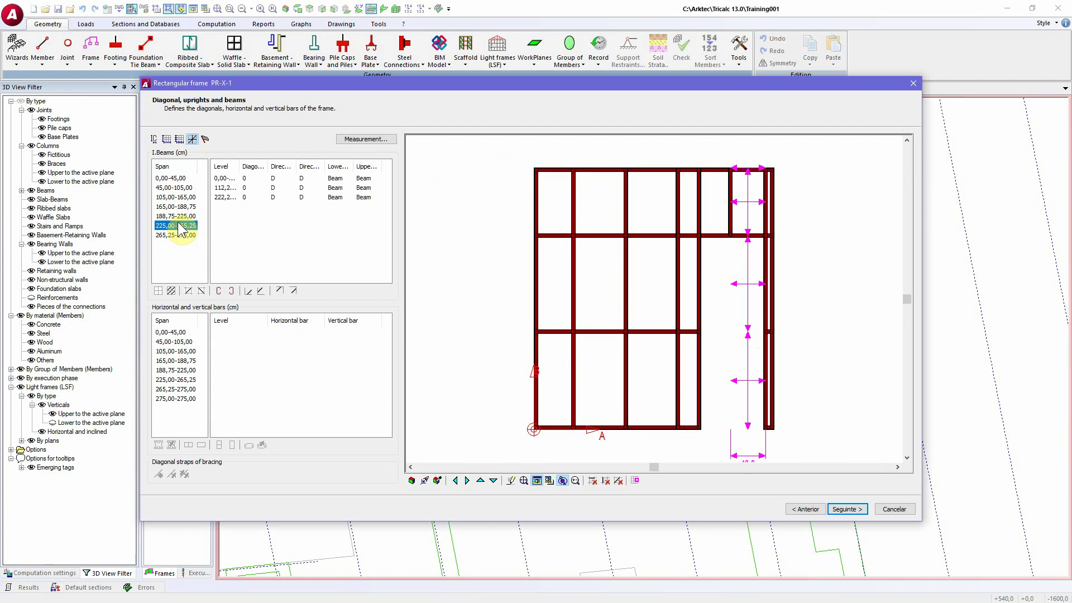
click(227, 198)
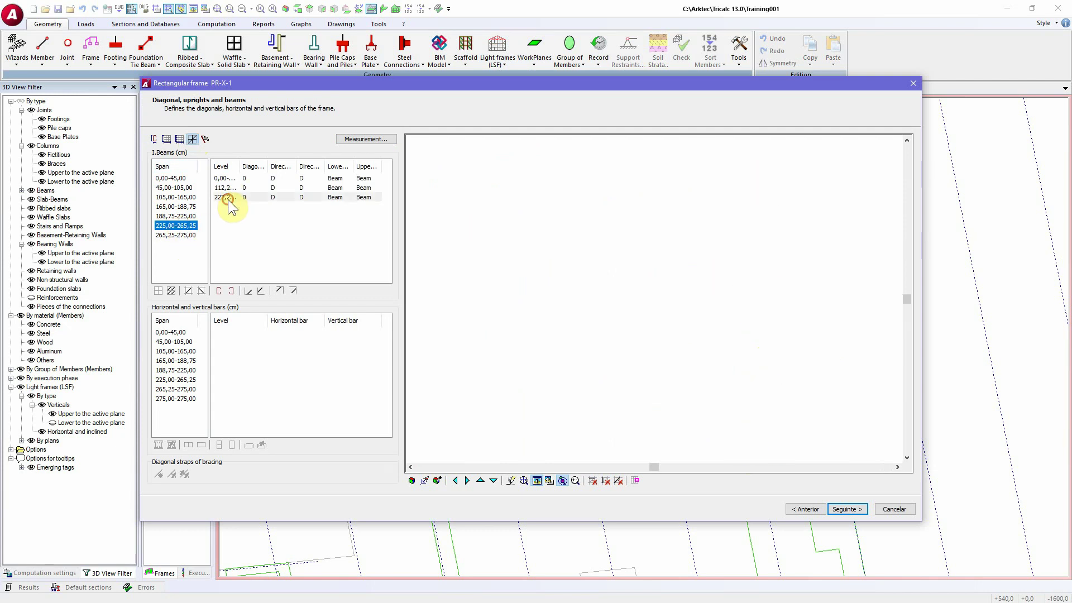
click(184, 287)
click(505, 327)
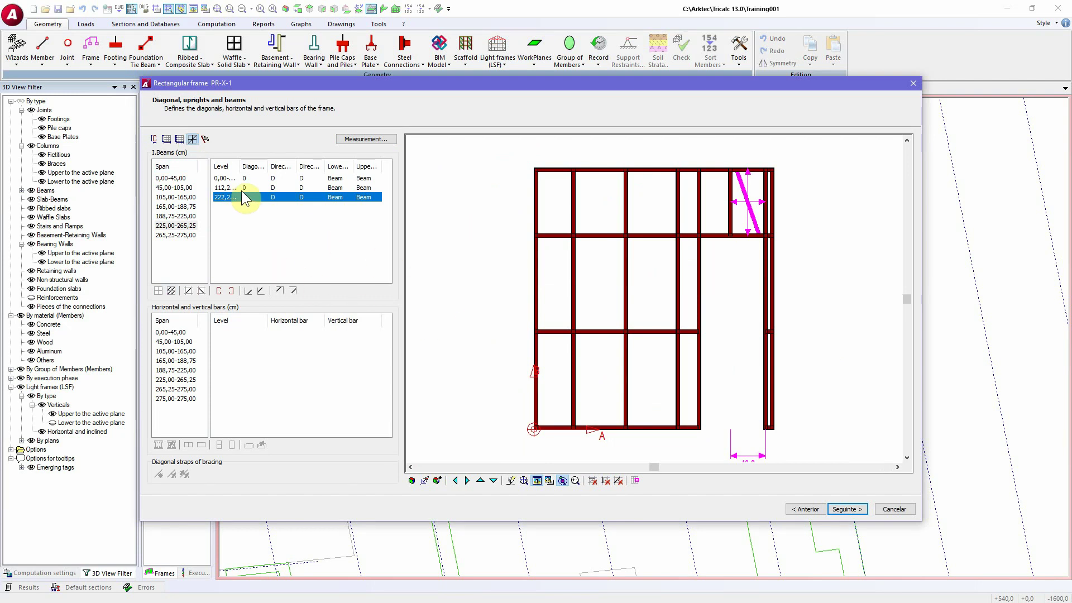
Add one diagonal with direction C to the uppermost level of span 188,75-225,00 and apply the frame modification
click(177, 217)
click(225, 196)
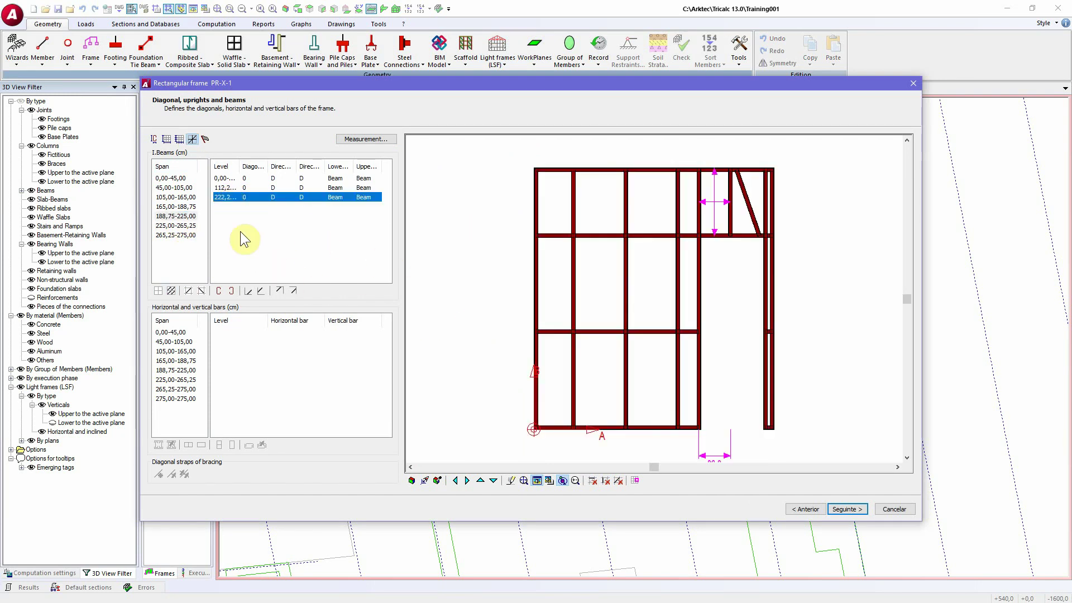
click(171, 290)
click(505, 329)
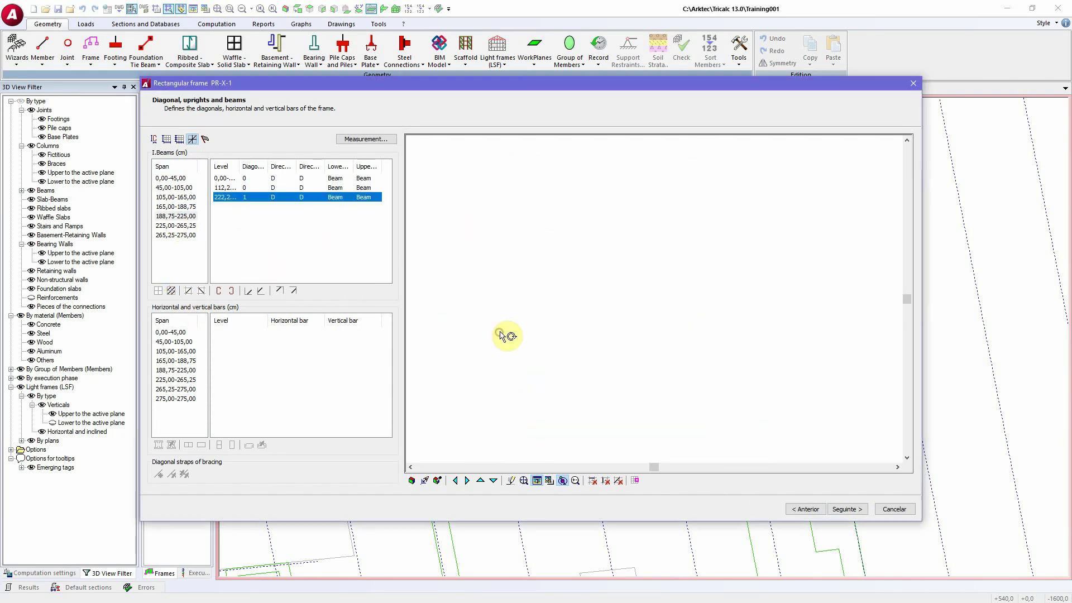
click(188, 290)
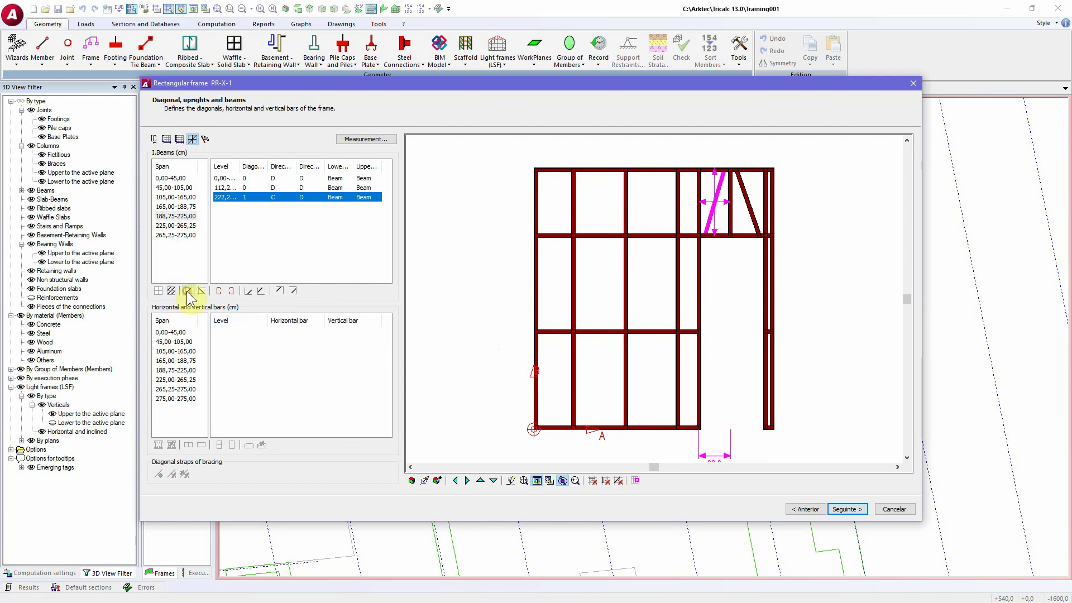
click(843, 510)
click(857, 519)
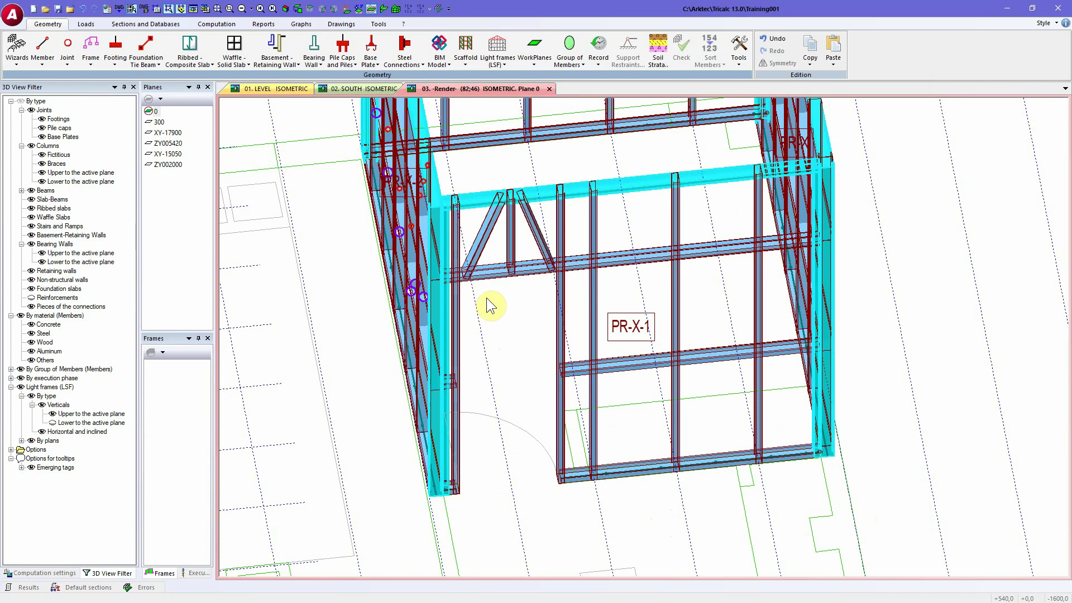
Undo the diagonals, the door opening and the added door studs in PR-X-1, back to its evenly spaced studs
click(84, 9)
right_click(85, 9)
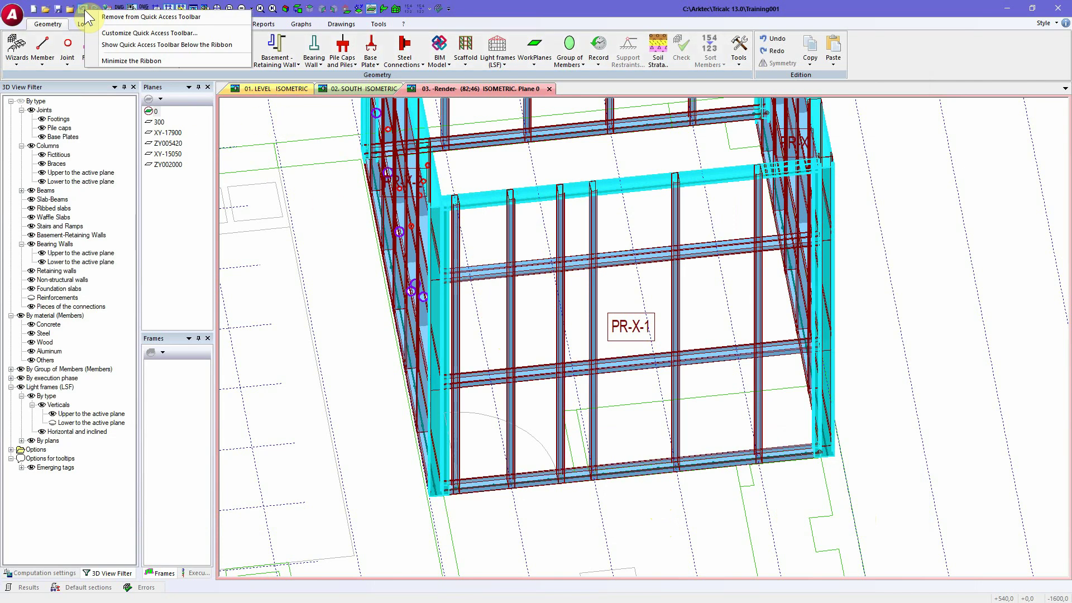
click(82, 8)
click(80, 8)
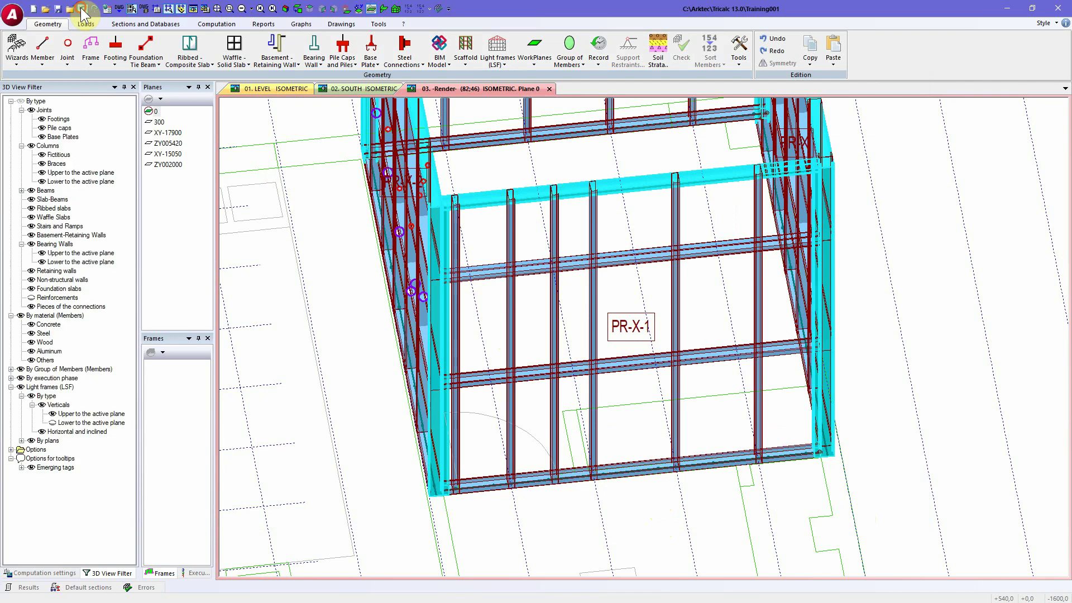
click(81, 8)
click(80, 8)
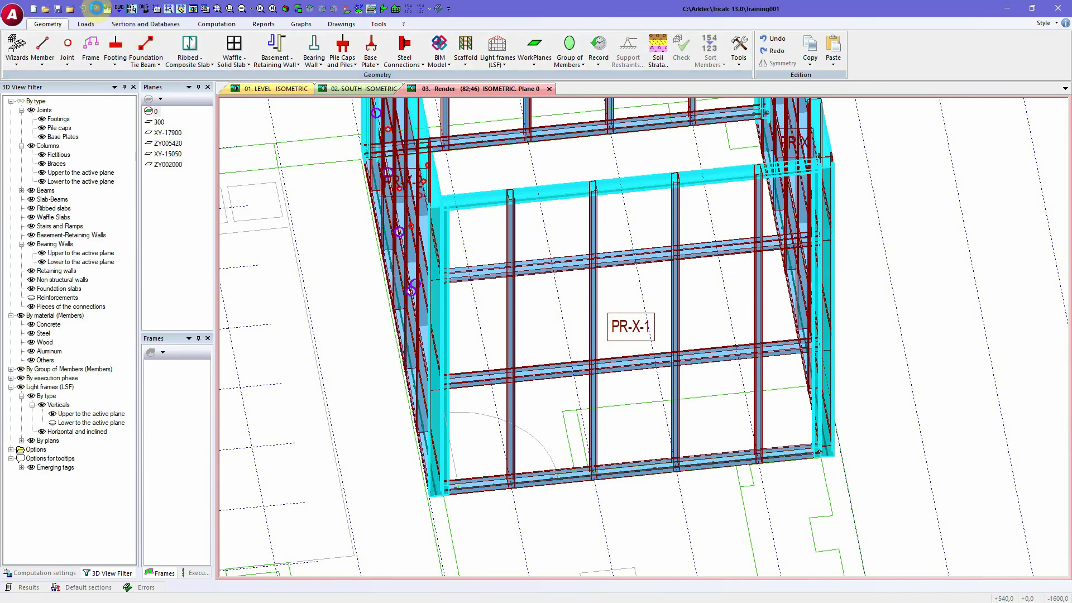
click(96, 9)
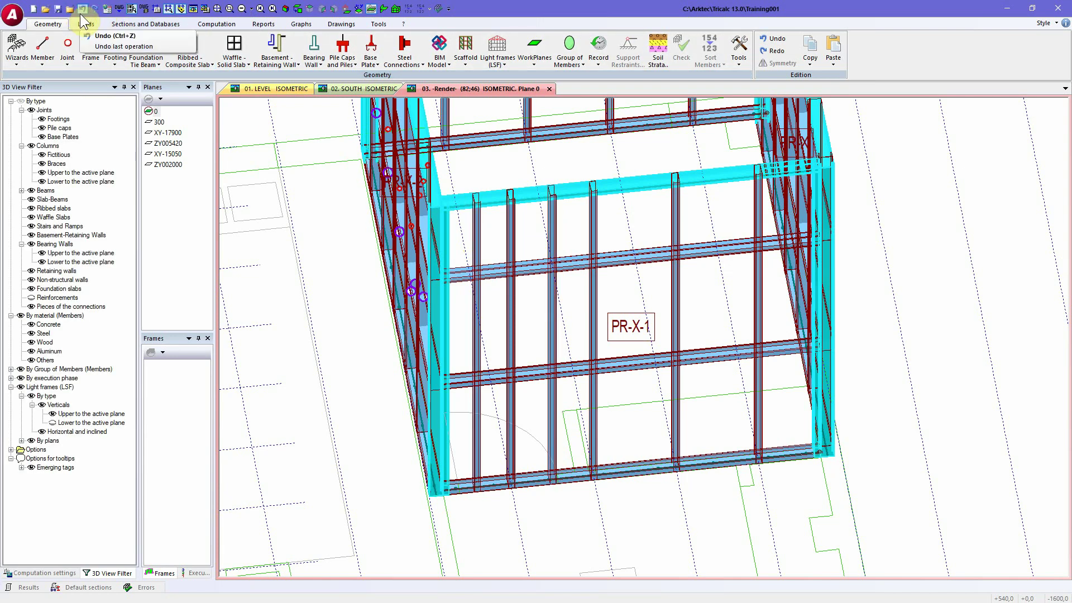
click(79, 10)
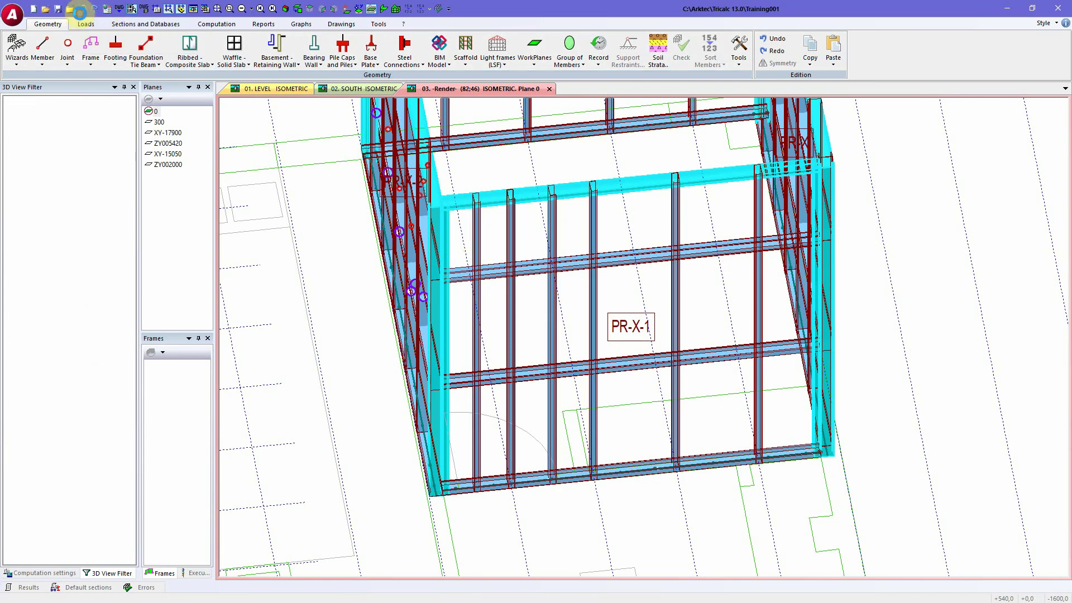
Insert a vertical bar by one point with Increasing direction between PR-X-1's bottom and top rails, at the end of the door swing arc
click(506, 62)
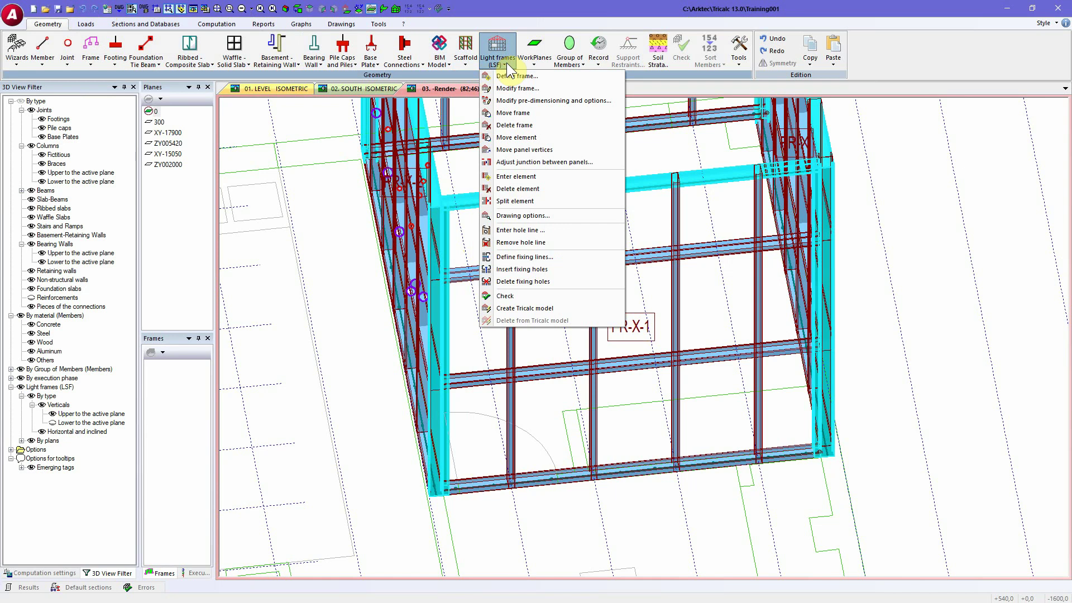
click(536, 177)
click(443, 258)
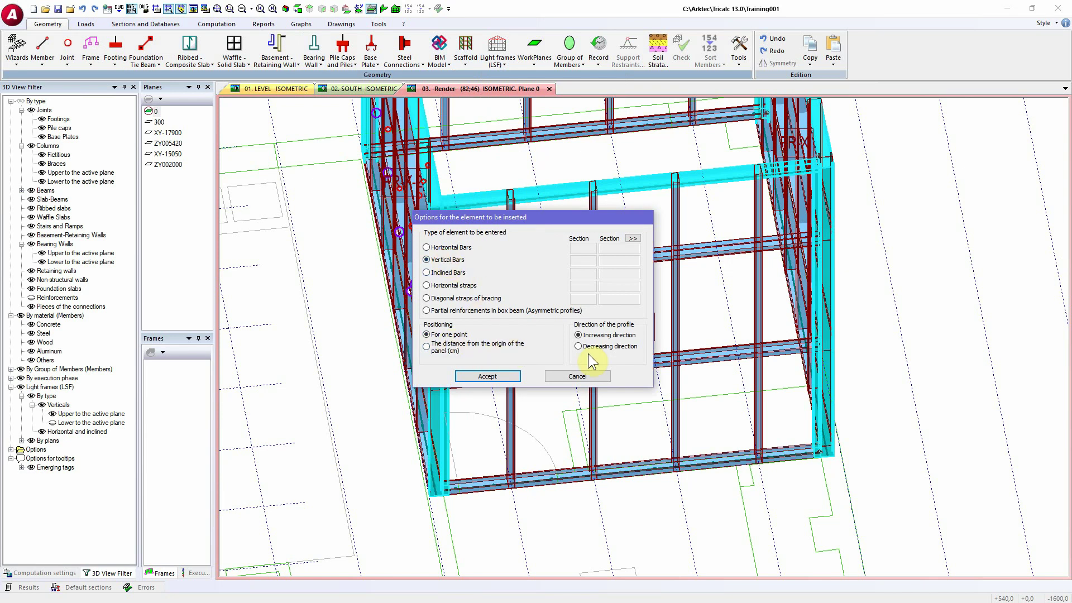
click(503, 374)
click(563, 481)
click(551, 196)
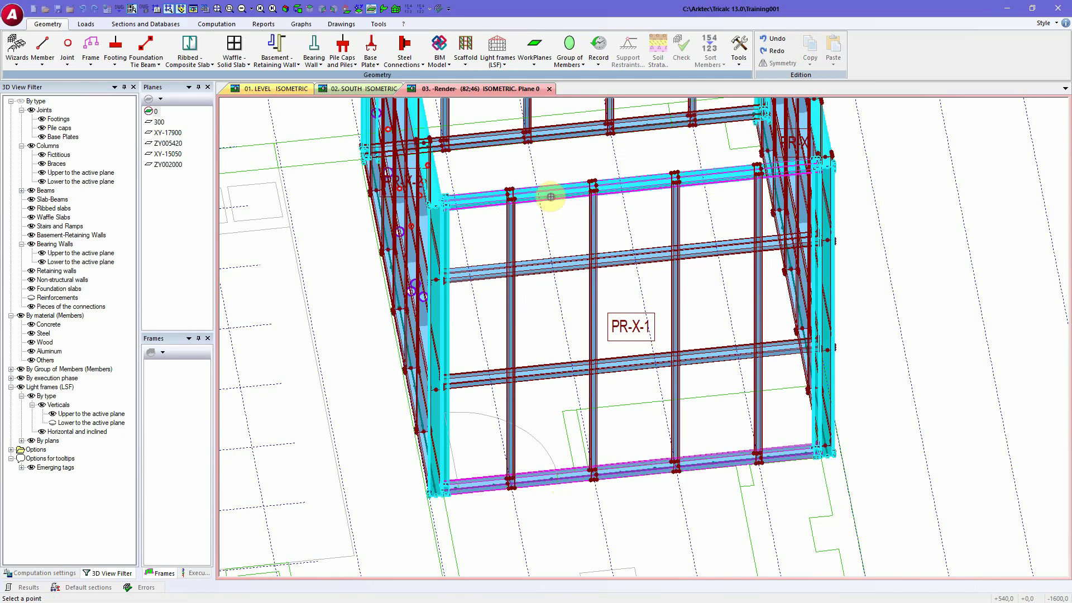
scroll(560, 489, up, 1)
click(565, 483)
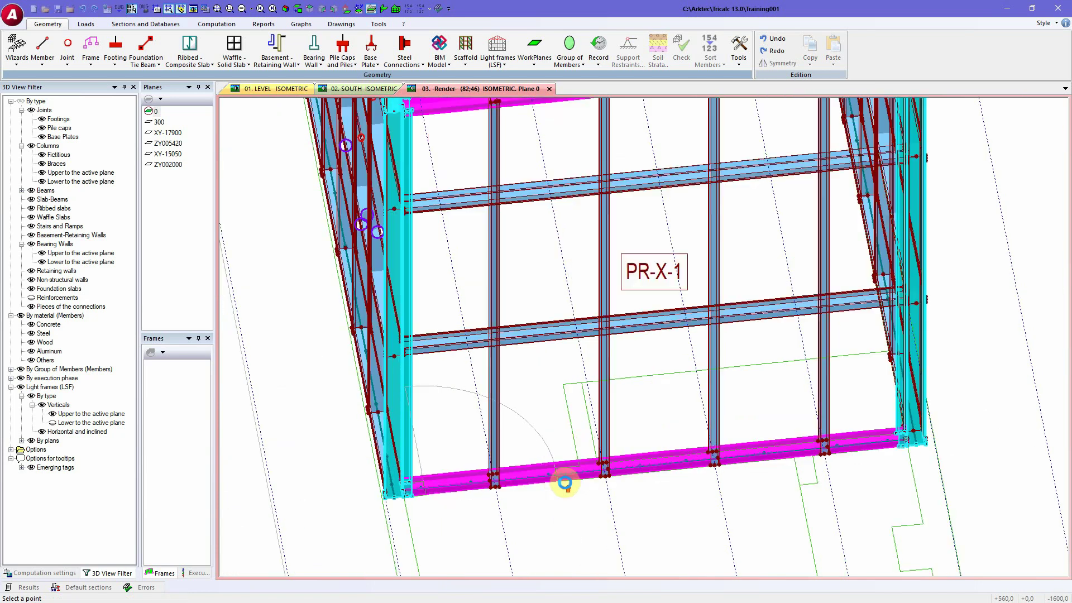
scroll(565, 484, up, 2)
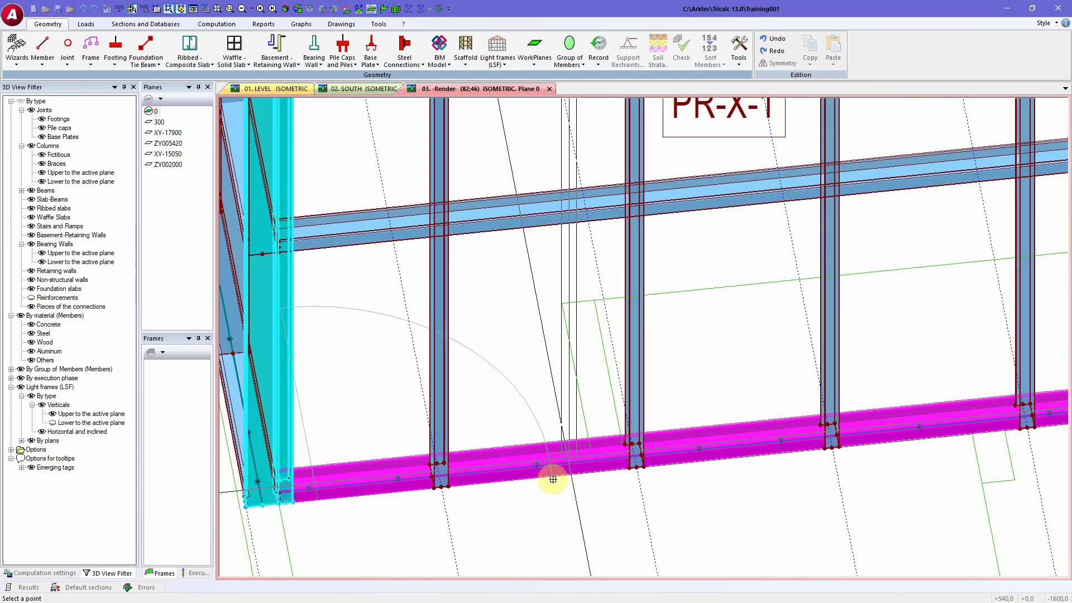
click(551, 476)
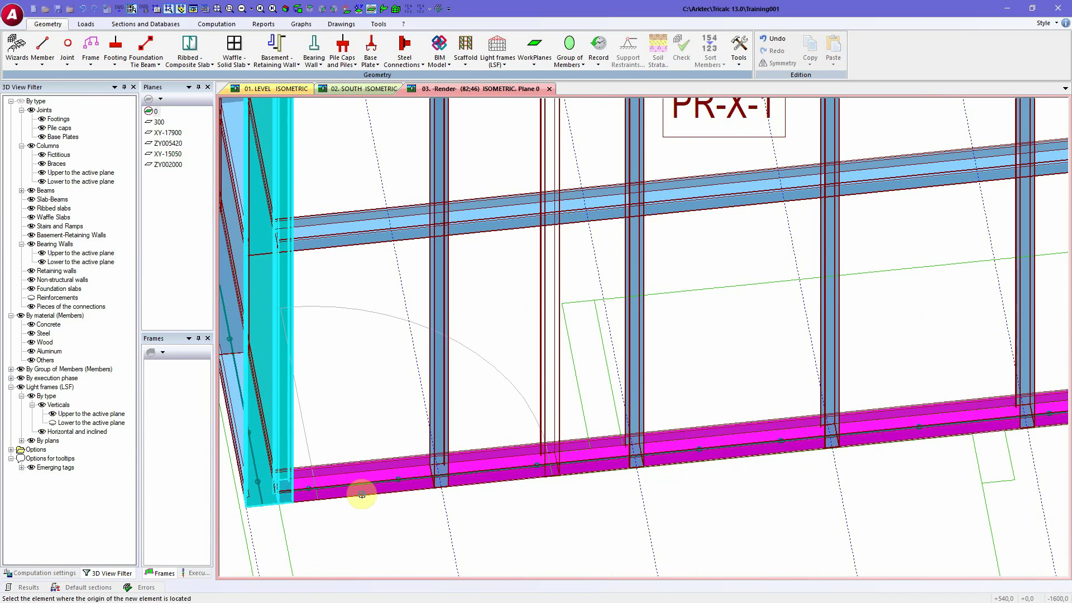
Insert another vertical bar between the bottom and top rails at the door's hinge side, and undo both inserted bars
scroll(355, 489, down, 2)
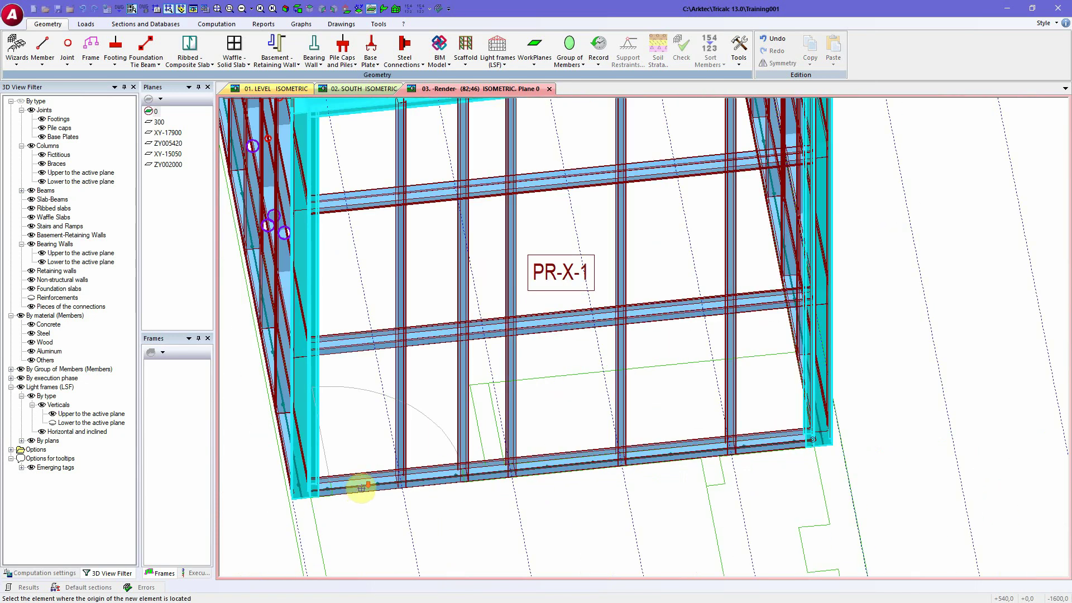
scroll(361, 489, down, 2)
click(354, 486)
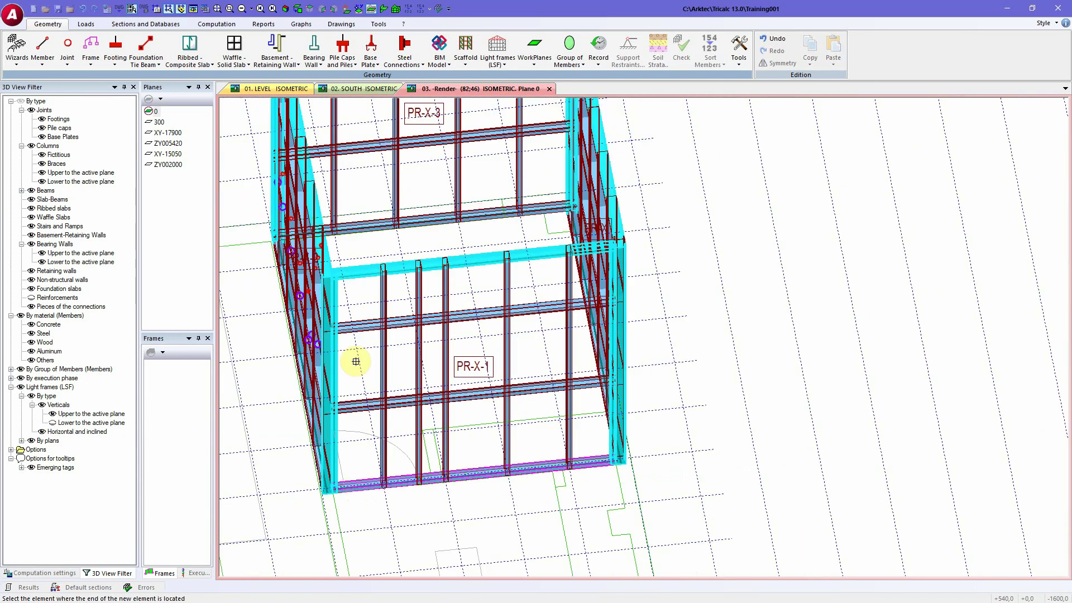
click(353, 273)
scroll(347, 500, up, 1)
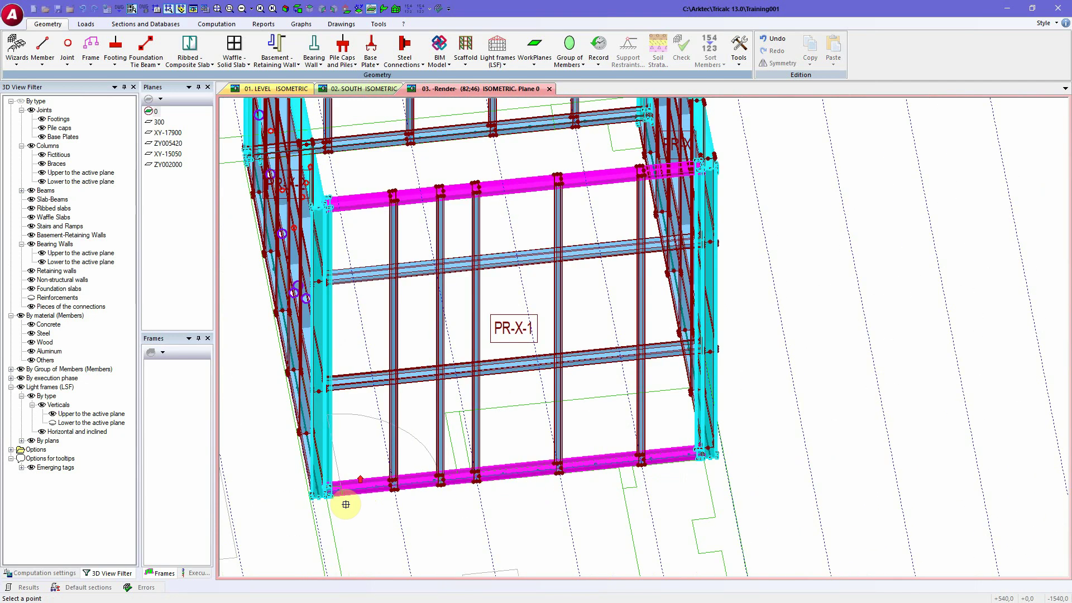
scroll(346, 504, up, 2)
click(334, 496)
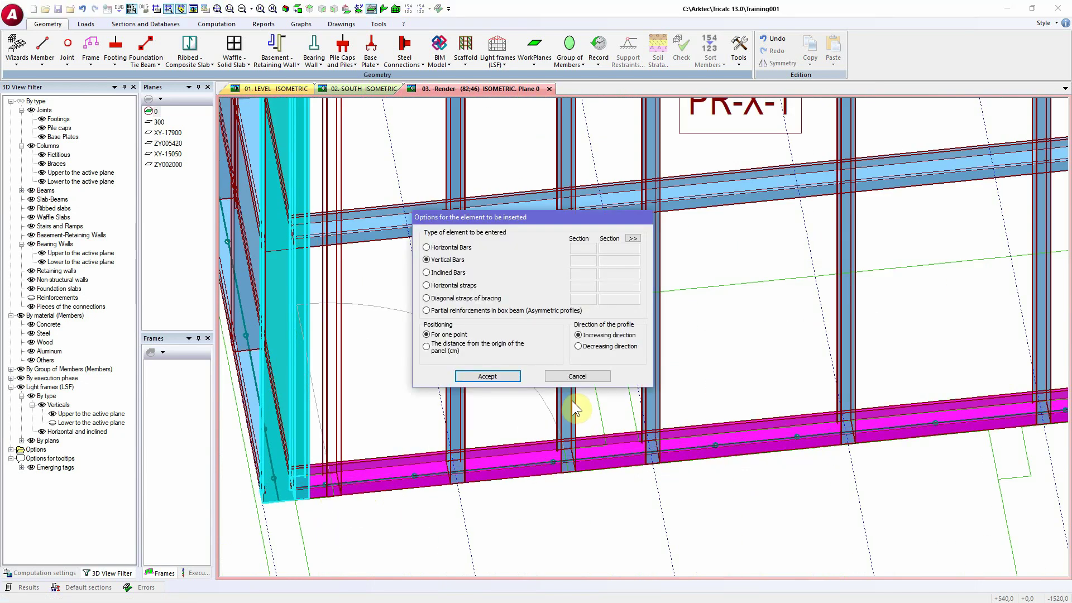
key(Return)
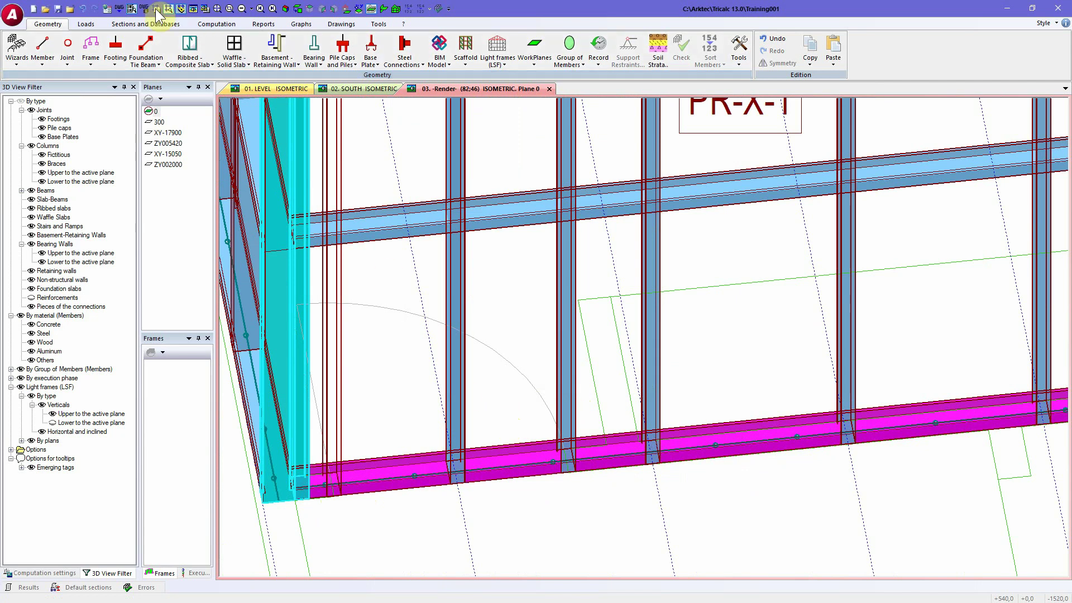
click(79, 9)
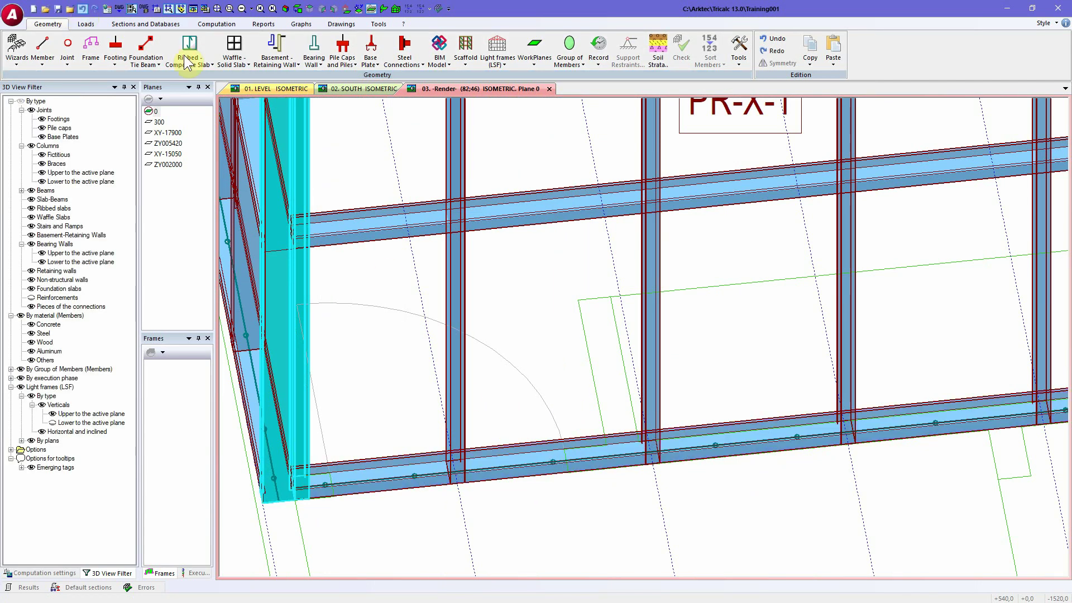
Insert a vertical bar by one point with Decreasing direction between PR-X-1's bottom and top rails, at the end of the door swing arc
scroll(630, 258, down, 2)
middle_drag(630, 263, 609, 366)
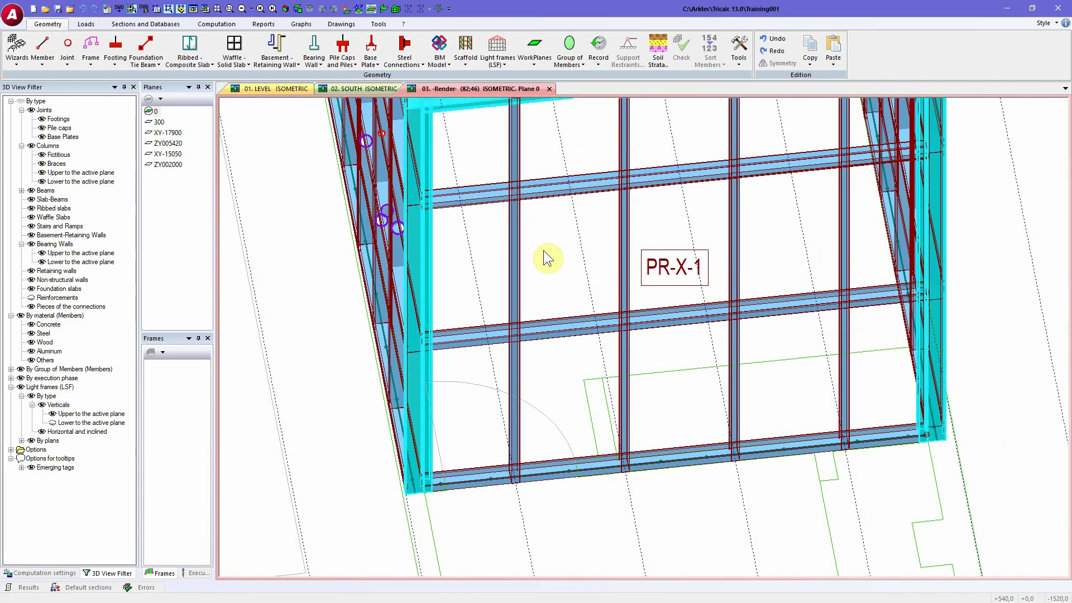
click(501, 62)
click(534, 177)
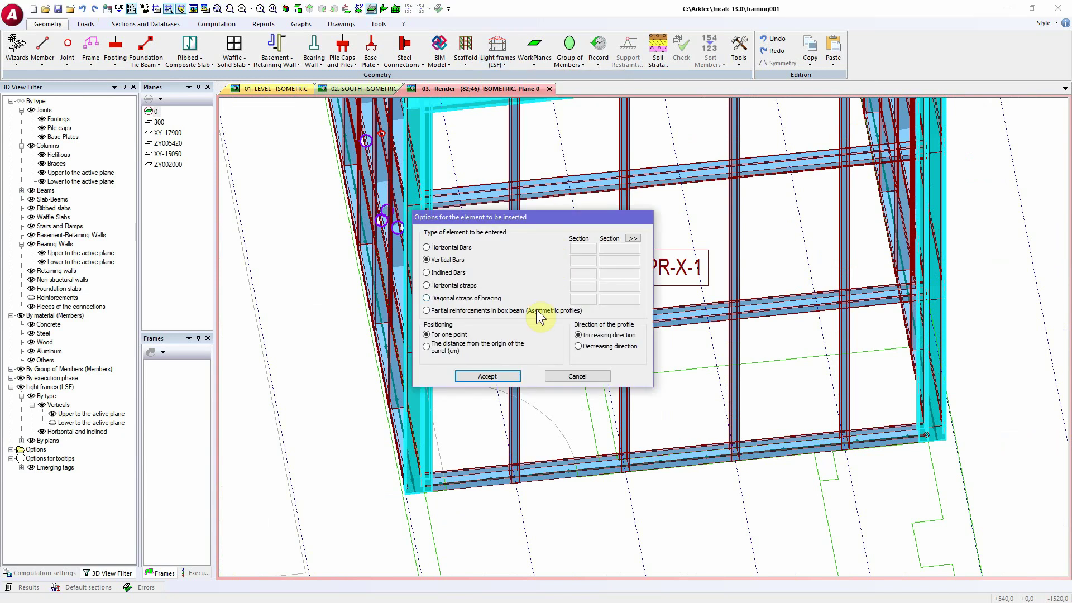
click(601, 347)
click(503, 377)
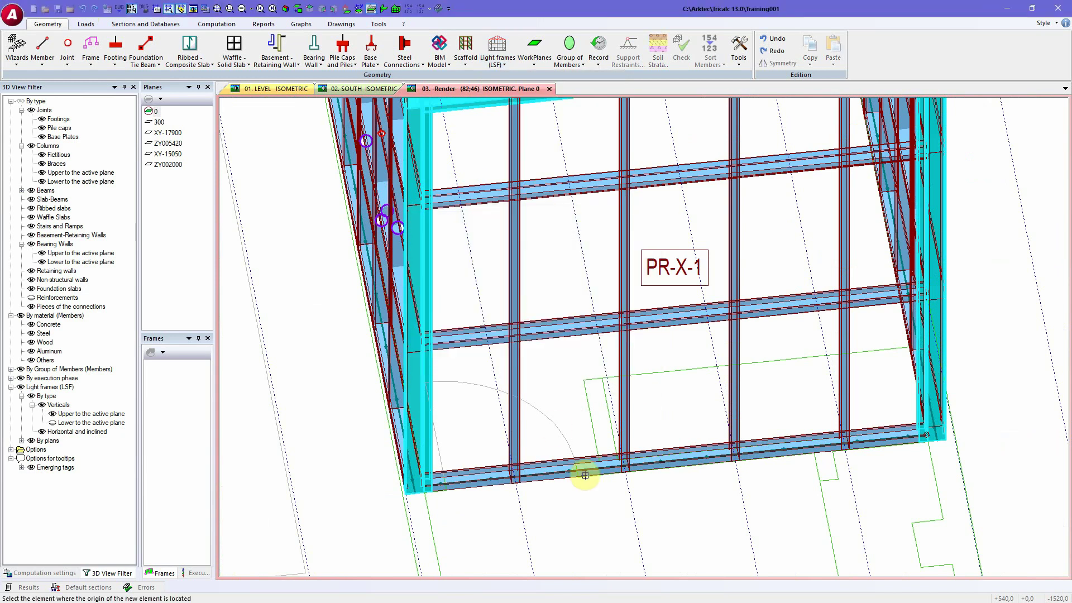
click(587, 467)
scroll(587, 434, down, 1)
middle_drag(588, 433, 554, 481)
scroll(554, 480, down, 1)
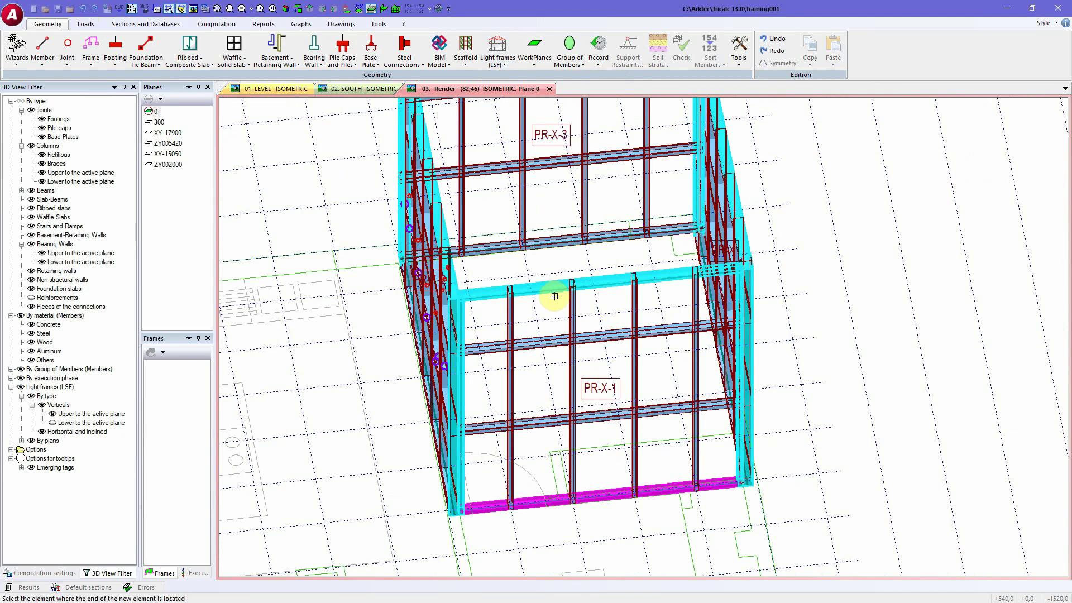
click(546, 307)
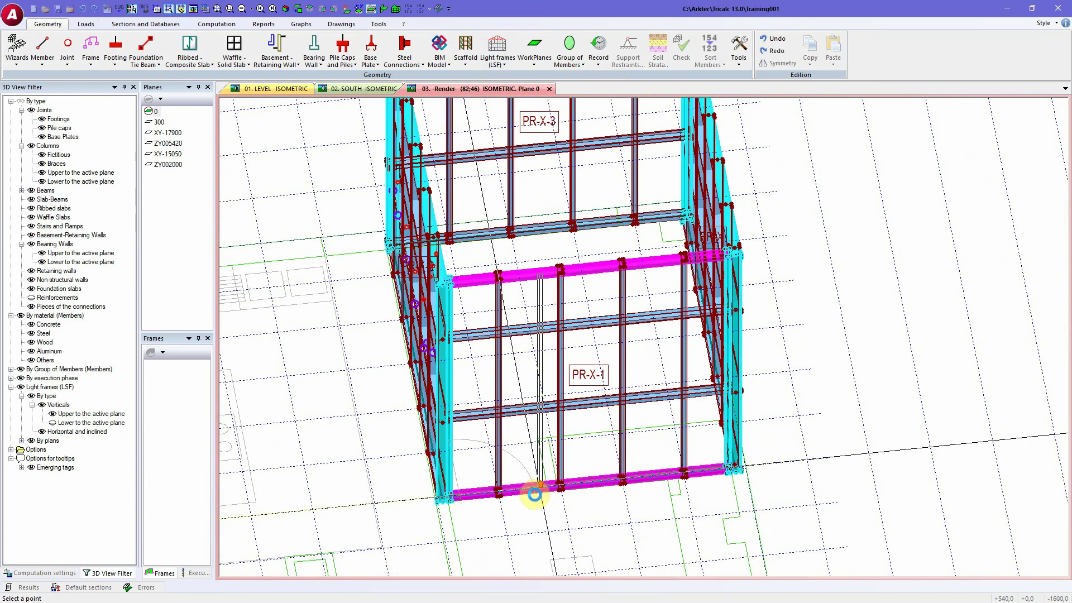
scroll(535, 496, up, 3)
click(535, 493)
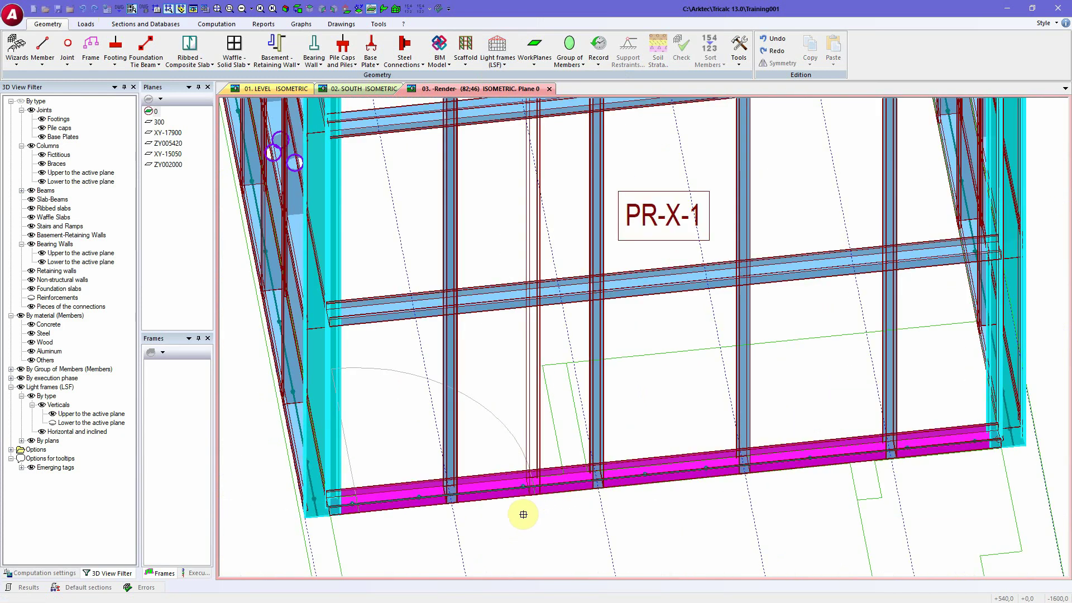
scroll(532, 491, up, 3)
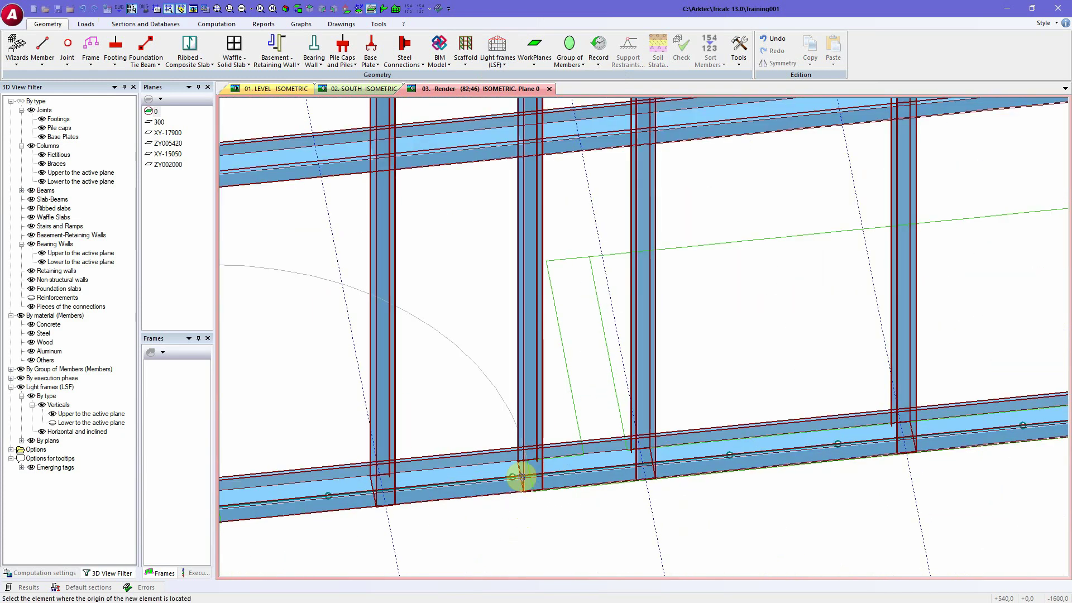
Insert a vertical bar by one point with Increasing direction between PR-X-1's bottom and top rails, at the door's hinge side
scroll(531, 479, down, 3)
click(512, 507)
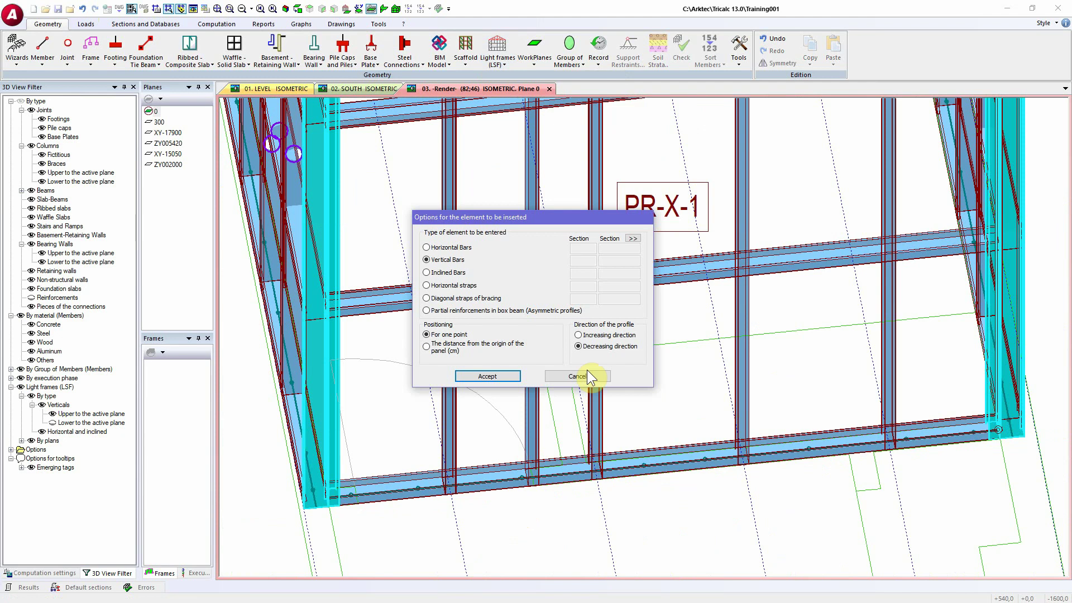
click(411, 487)
scroll(430, 431, down, 3)
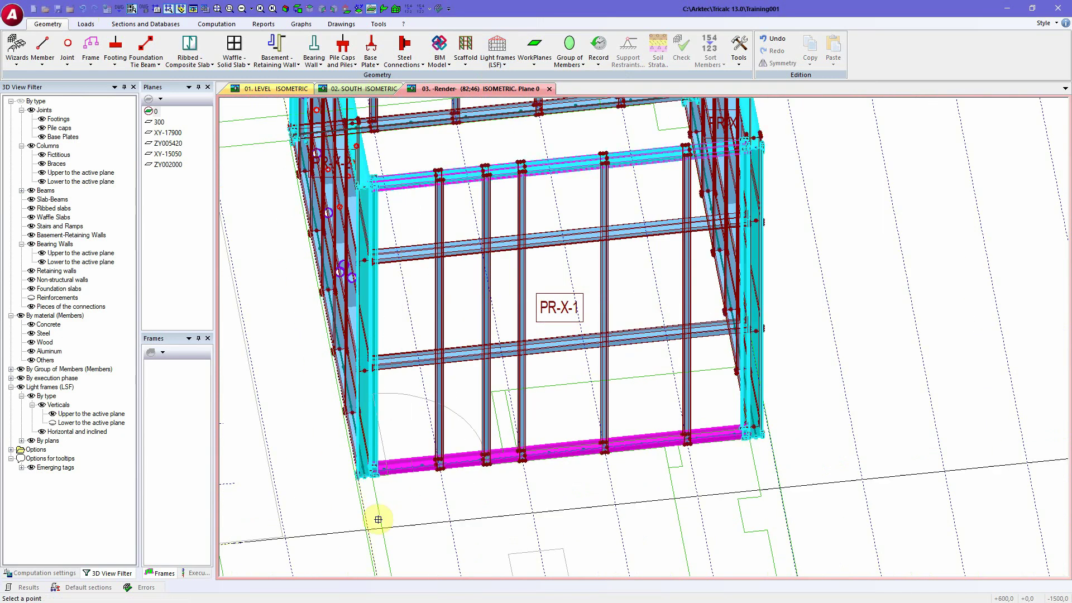
scroll(396, 479, up, 4)
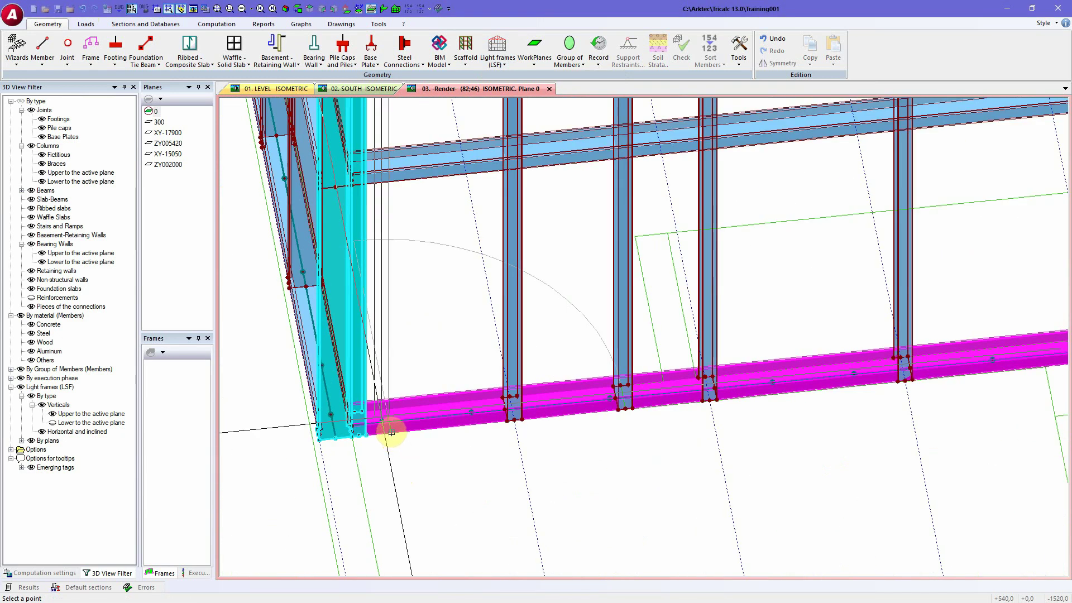
click(391, 433)
click(445, 454)
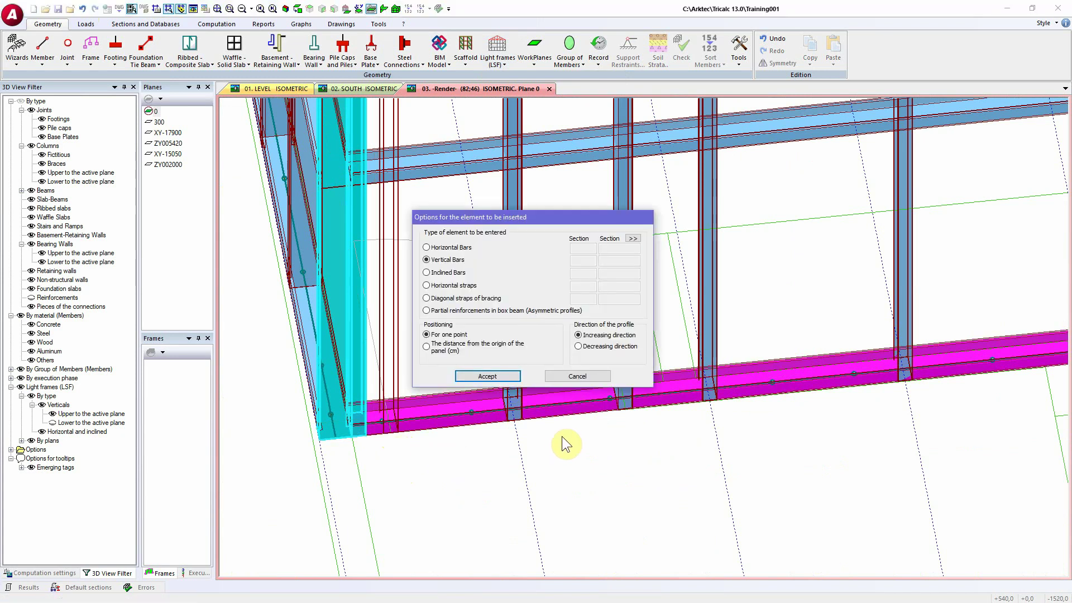
key(Return)
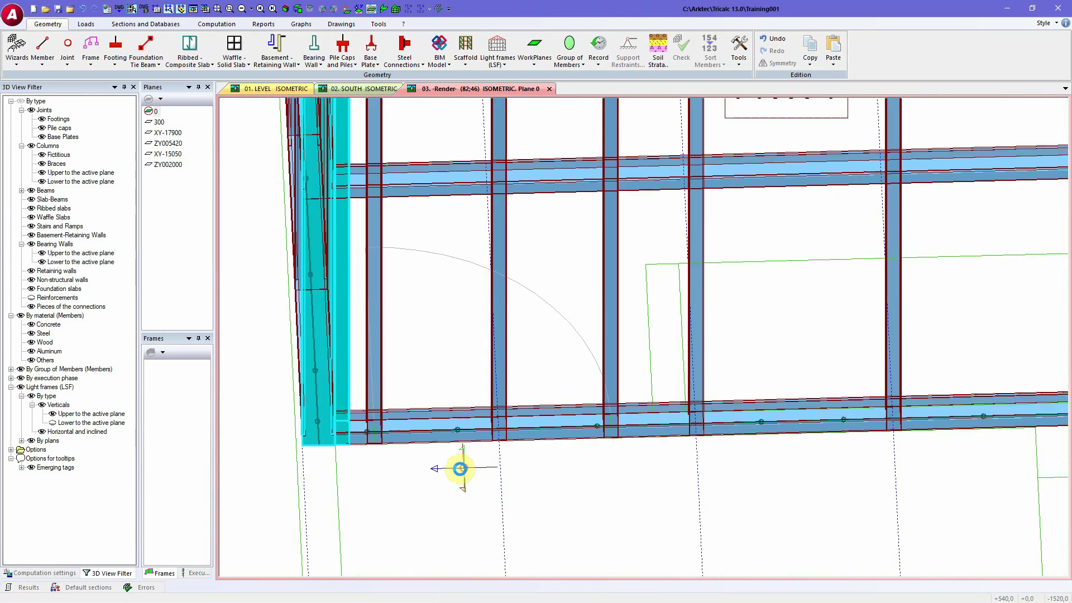
Move both door studs in PR-X-1 outward with the Centro adjustment, centring each on its own outer bottom corner
scroll(409, 456, up, 2)
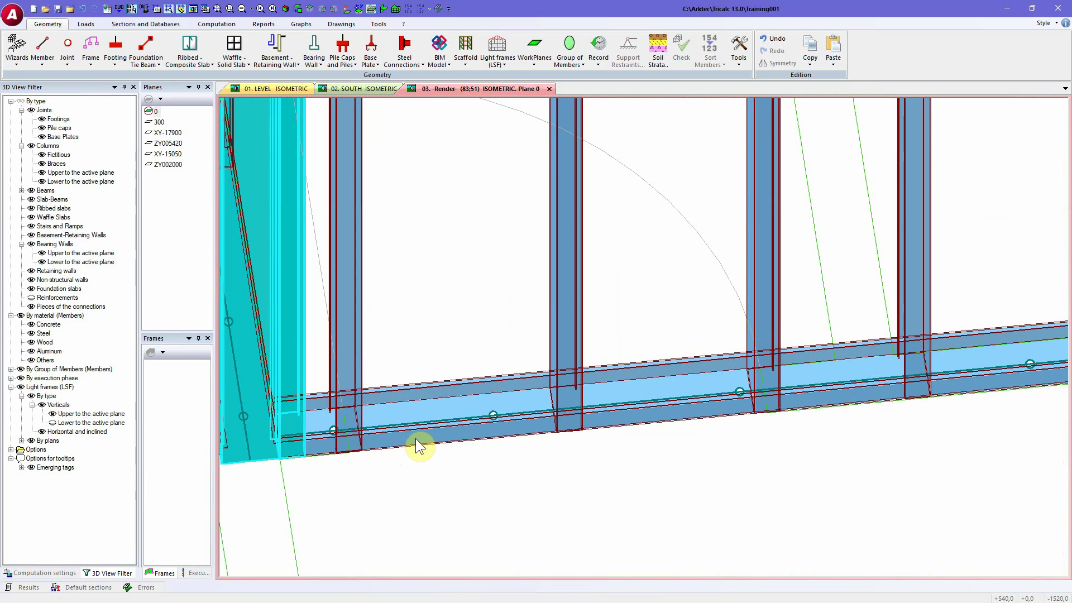
click(496, 65)
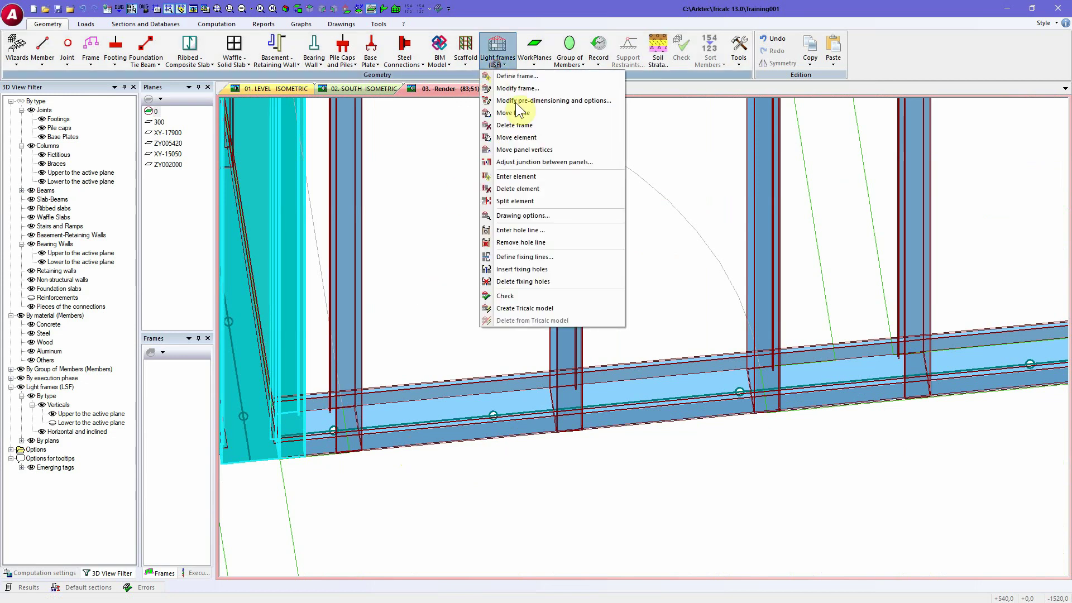
click(520, 137)
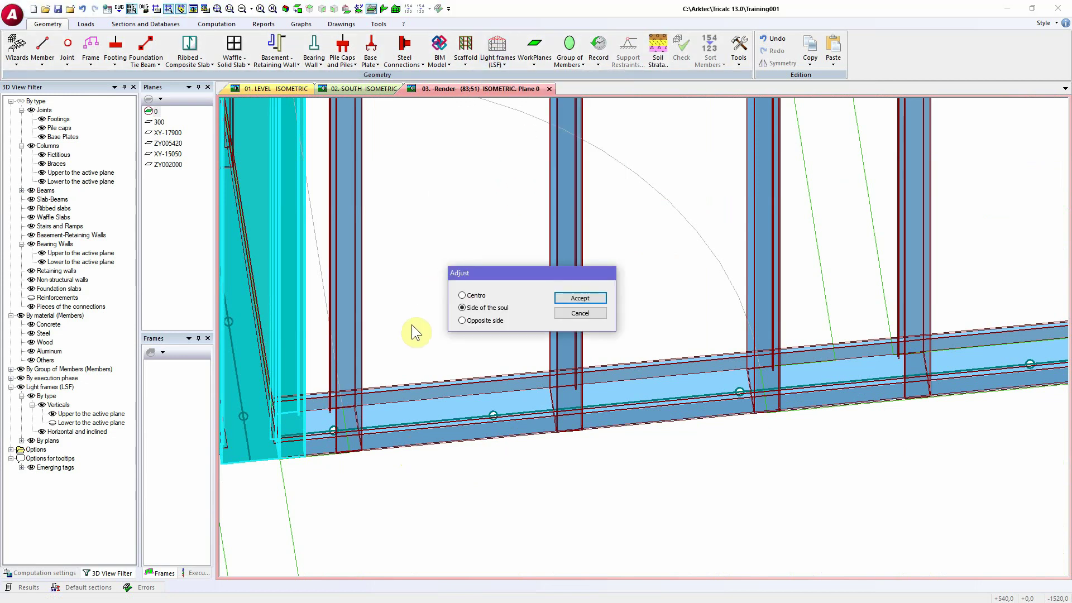
click(471, 297)
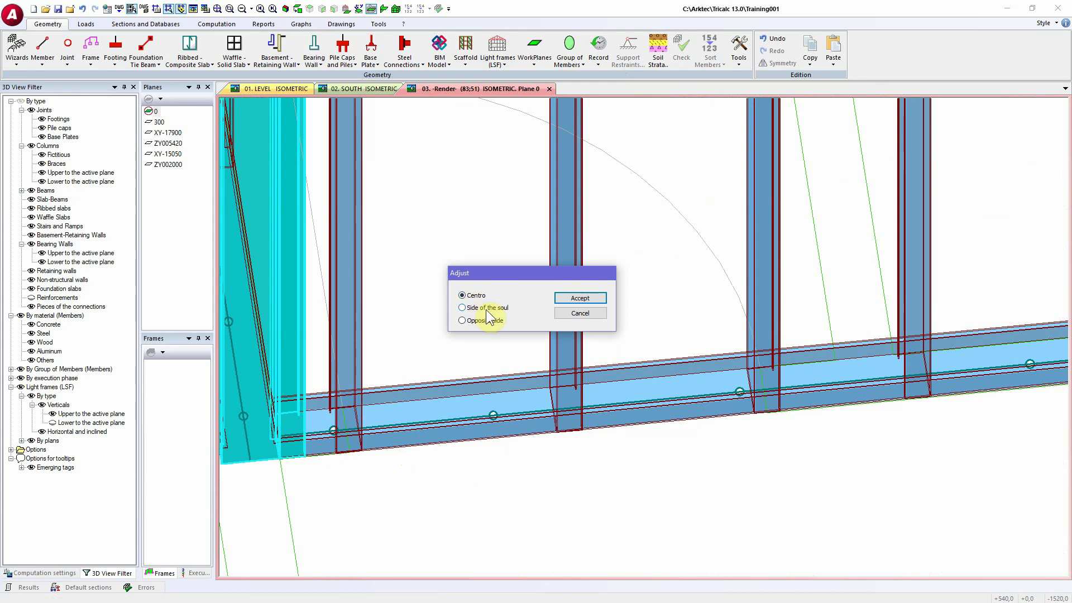
click(579, 298)
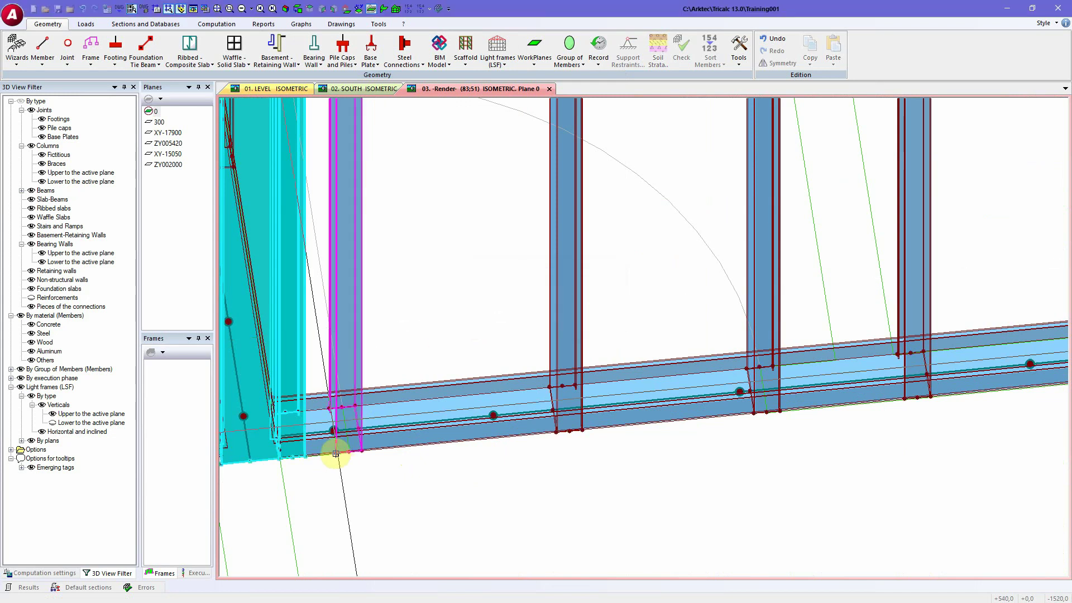
click(335, 454)
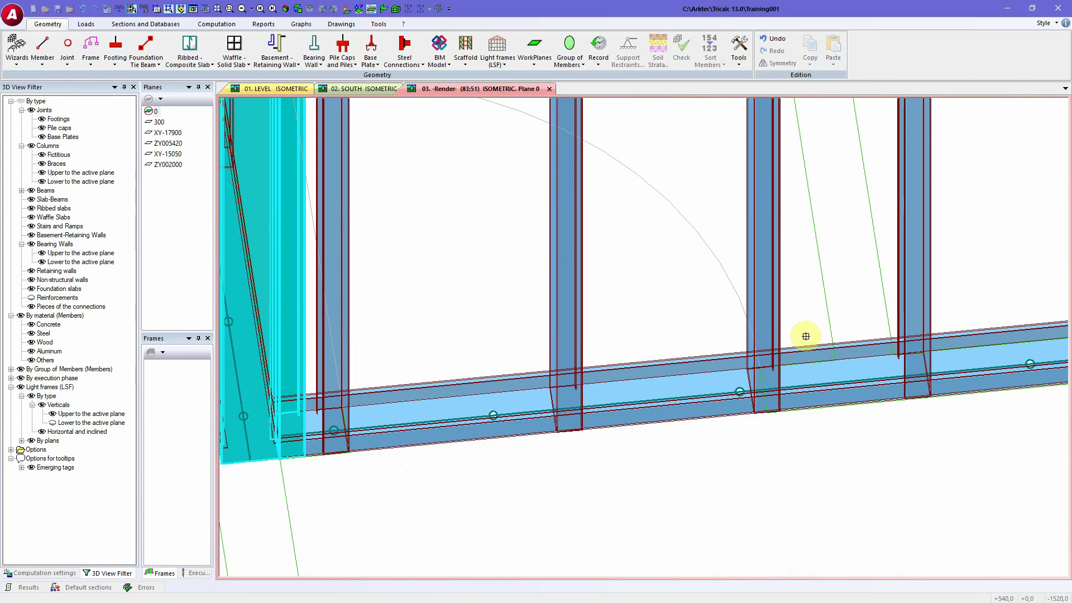
click(778, 298)
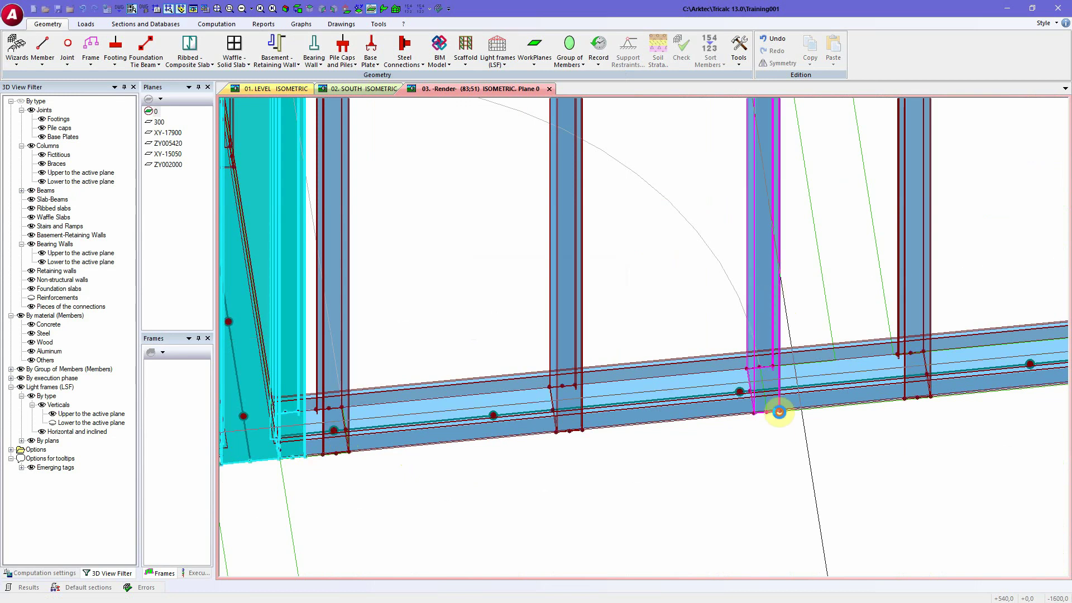
click(779, 411)
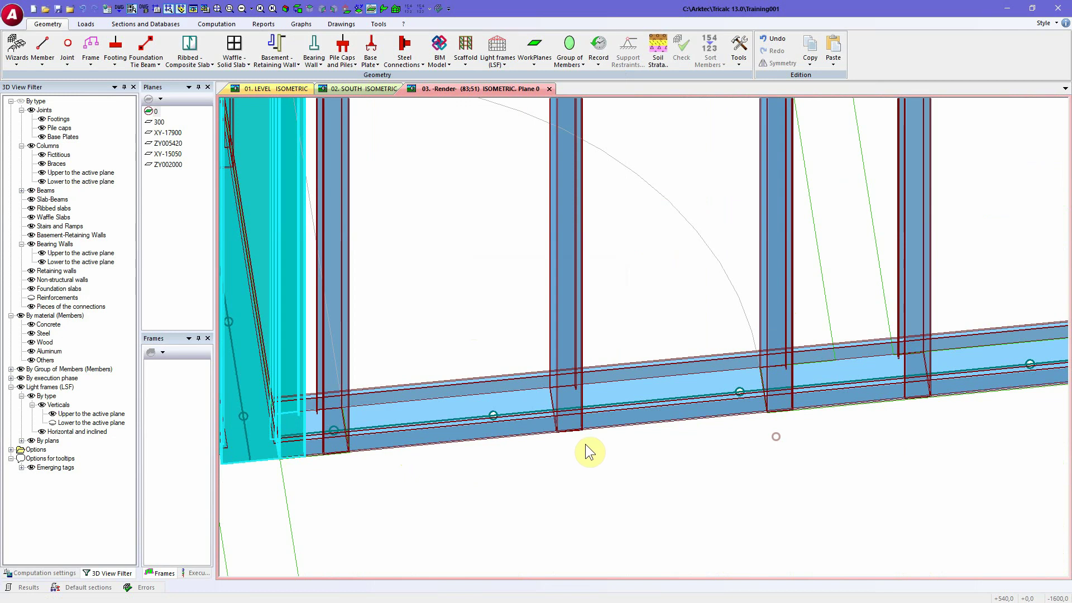
Activate the work plane from LSF frame PR-X-1 and project the view squarely onto that plane
scroll(593, 441, down, 2)
scroll(608, 433, down, 2)
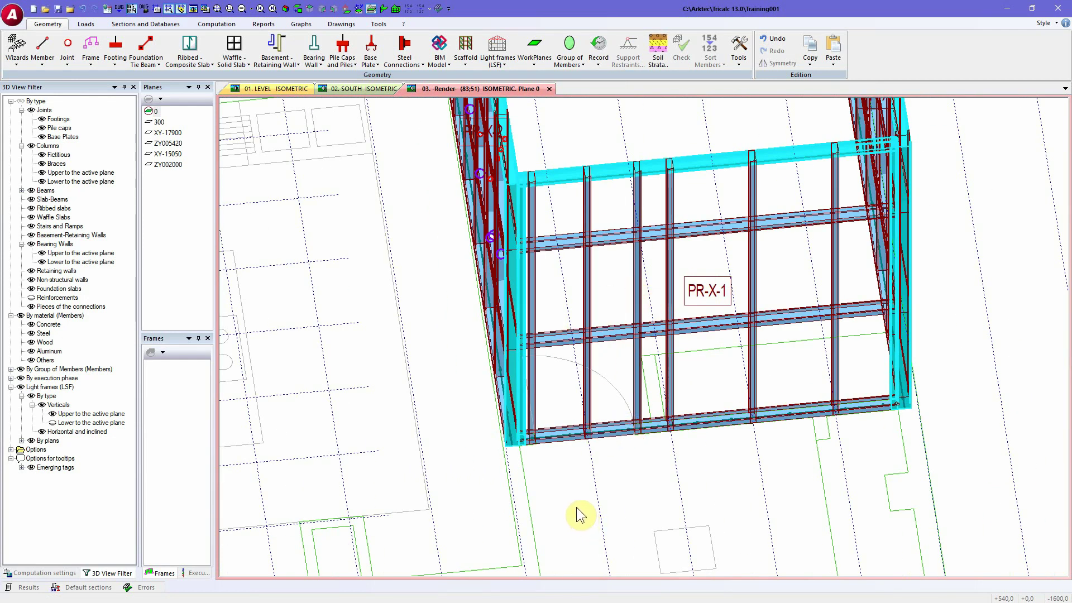
right_click(657, 263)
mouse_move(700, 345)
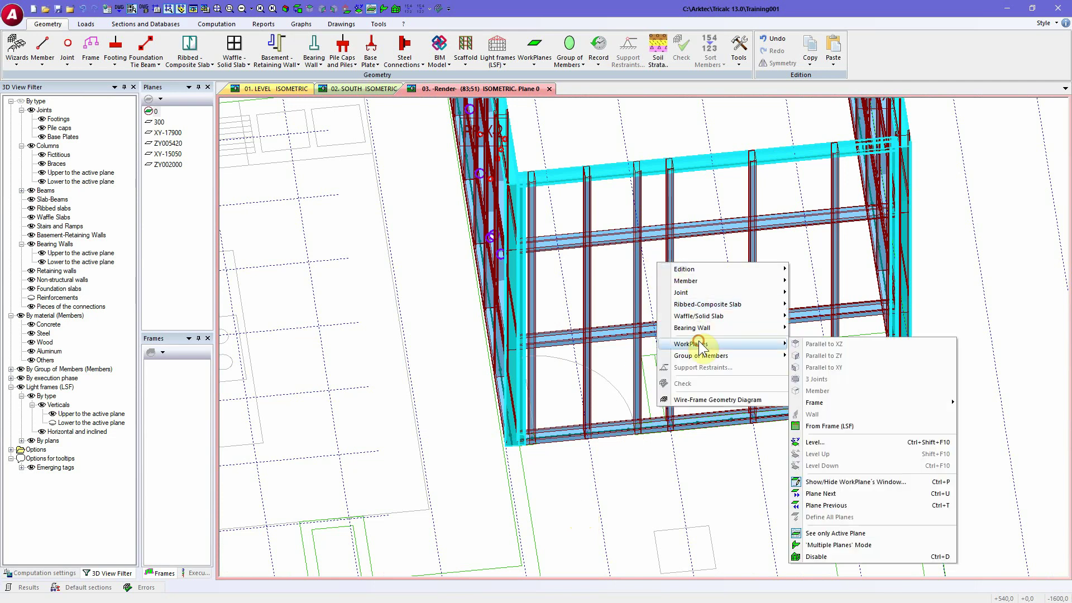
click(830, 425)
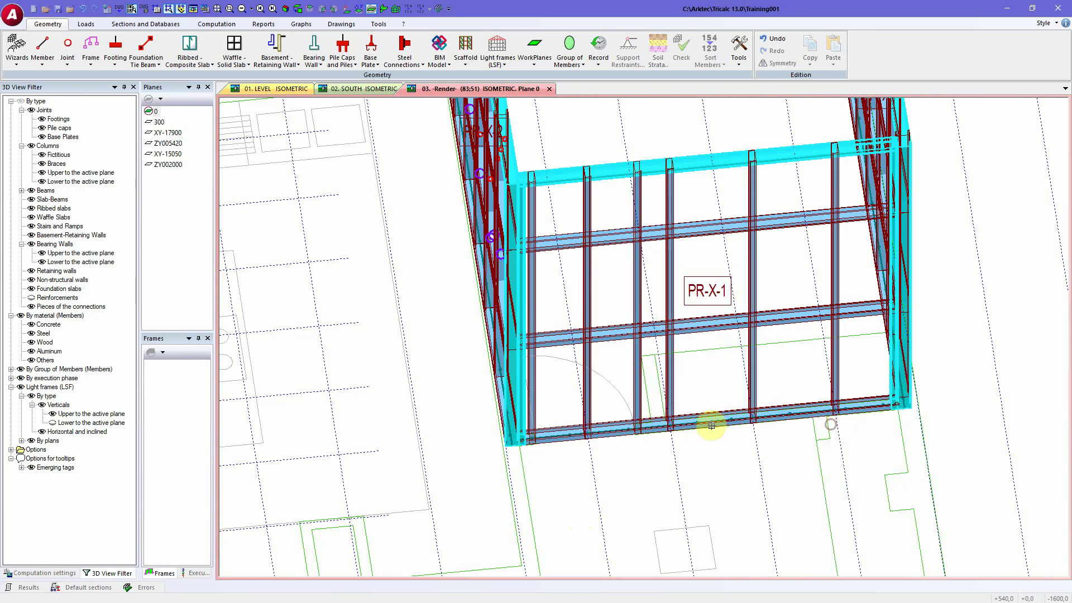
click(707, 429)
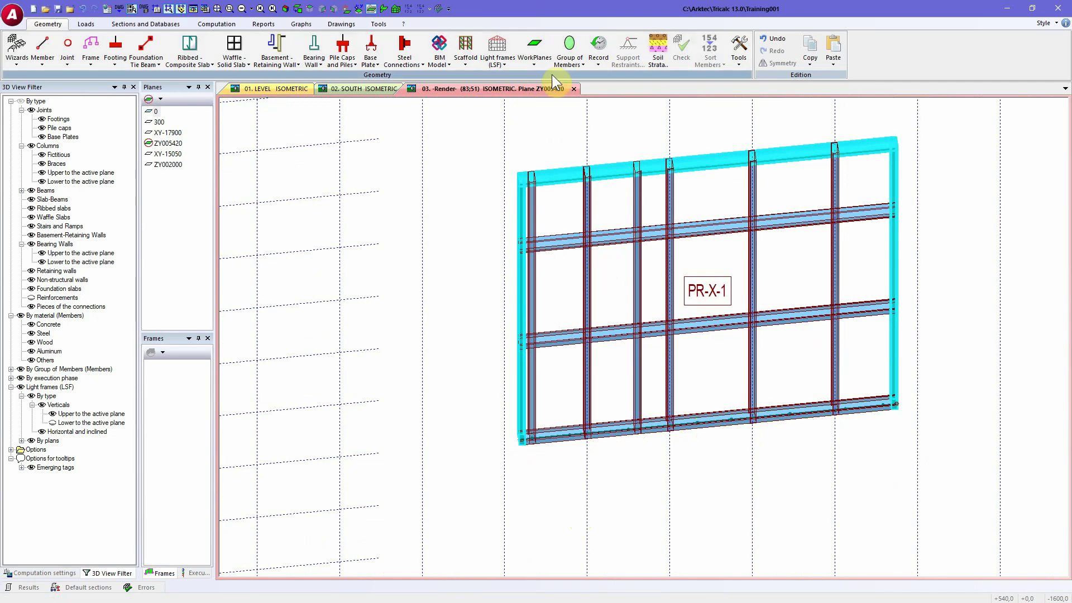
click(372, 24)
click(333, 65)
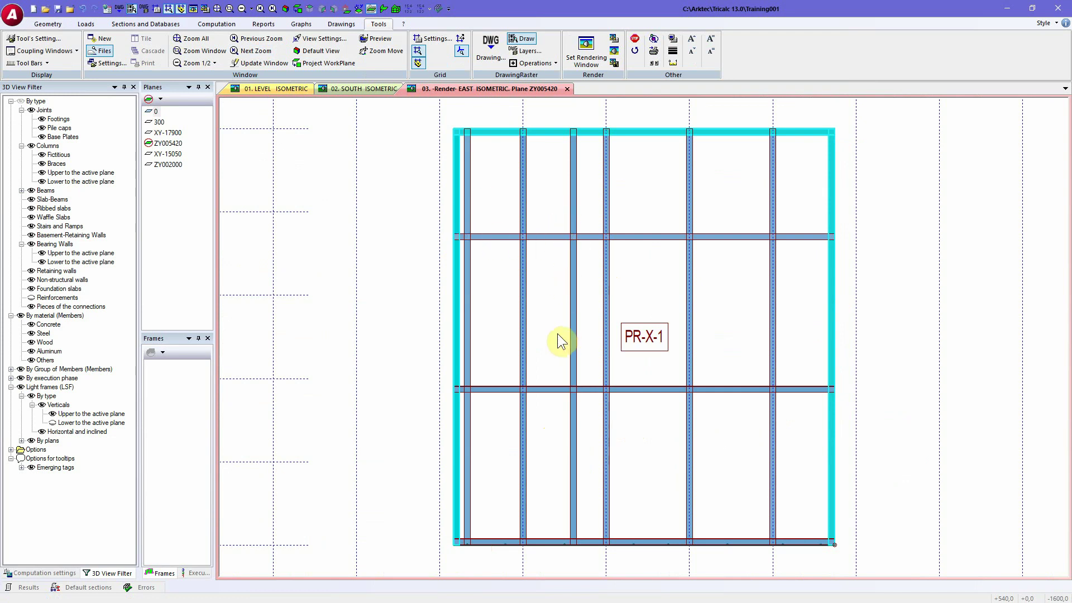
Set the modular grid subdivisions to 1 cm on both the U and V axes
scroll(531, 241, up, 5)
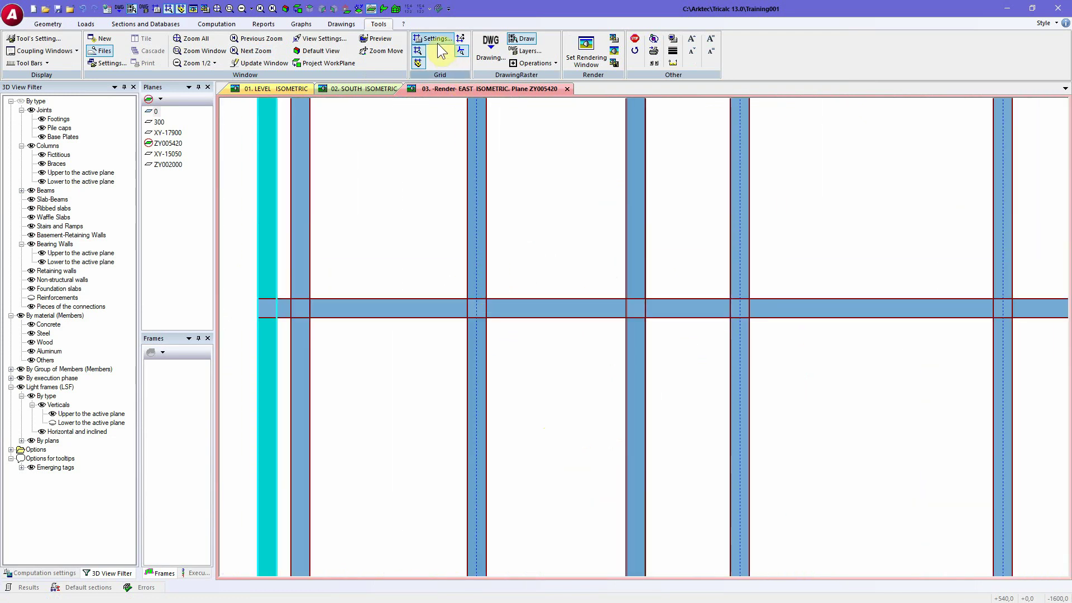
click(440, 50)
double_click(525, 317)
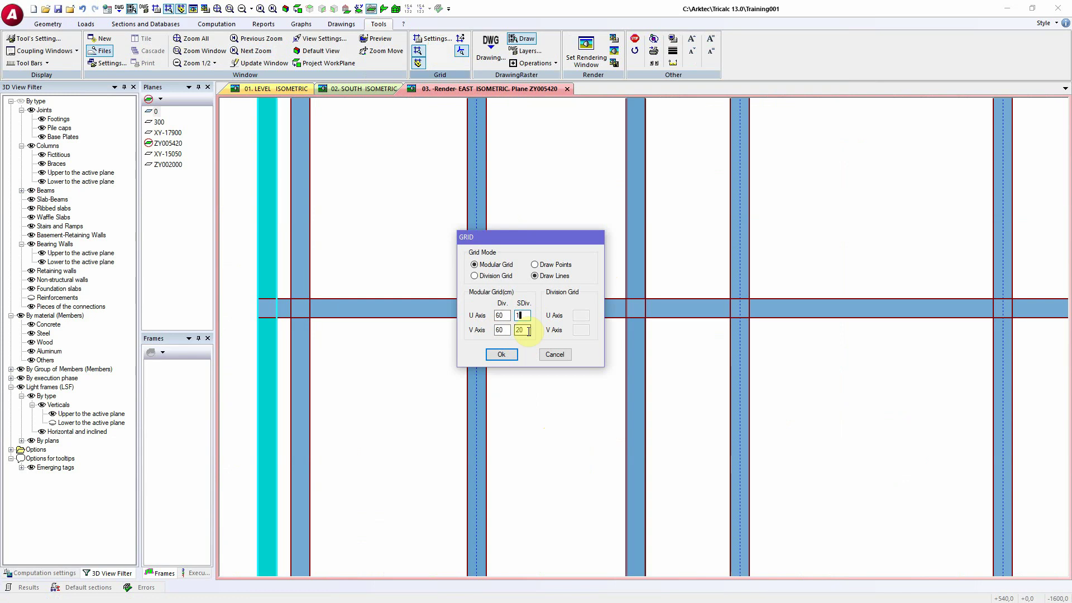
double_click(527, 330)
text(1)
click(501, 355)
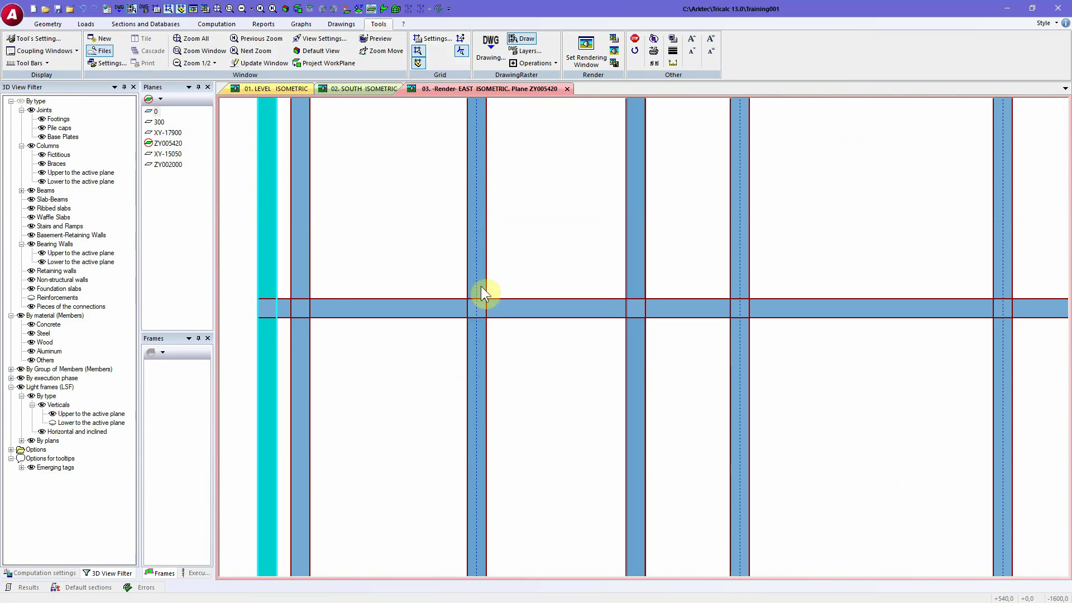
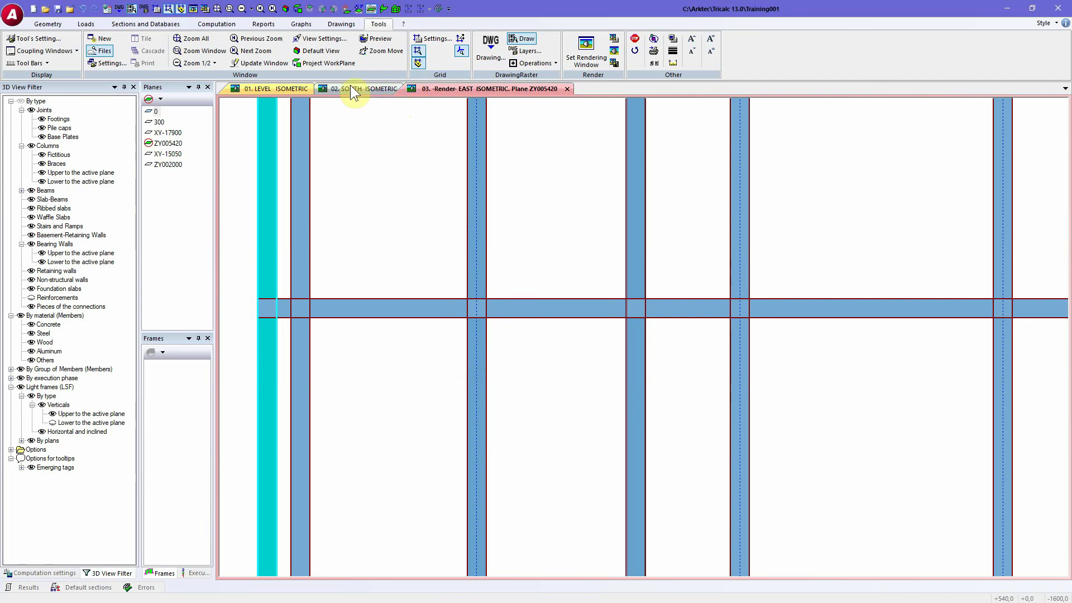
Split the intermediate vertical stud between the two door studs where it crosses the upper intermediate horizontal rail
click(50, 23)
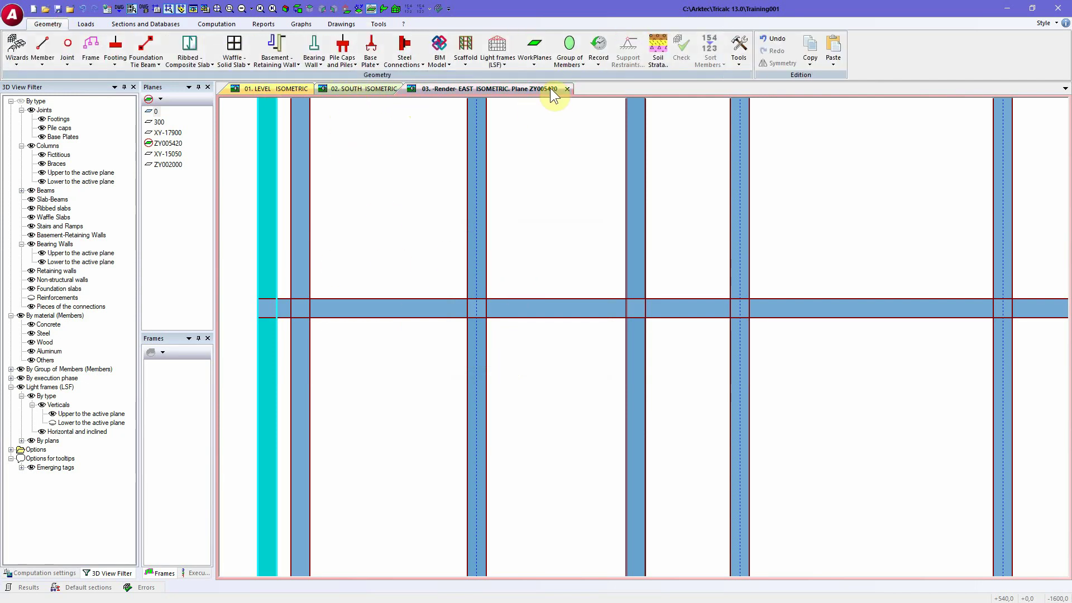
click(497, 58)
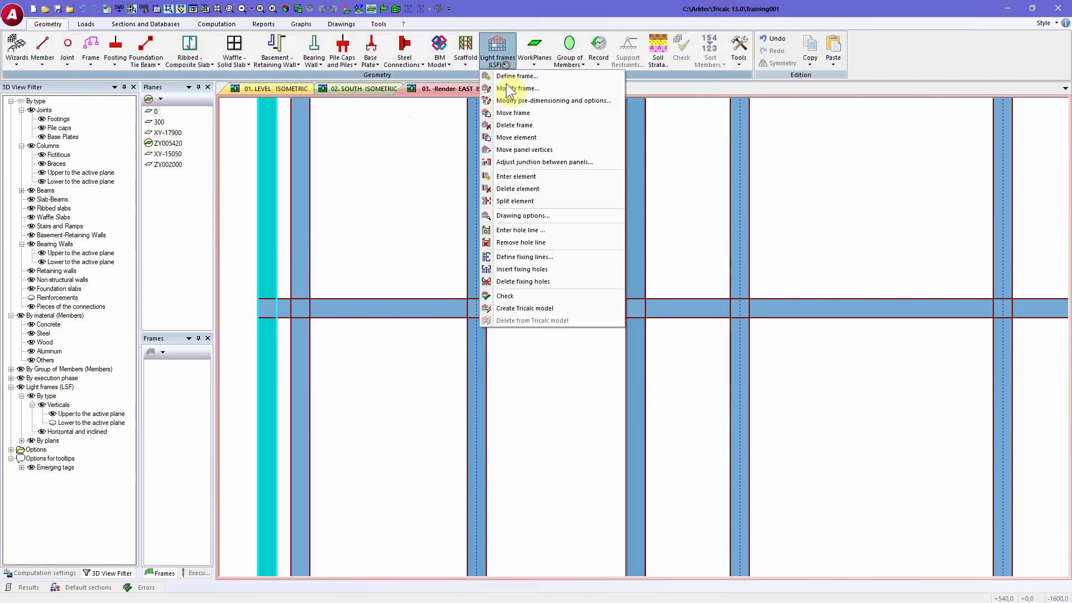
click(531, 199)
scroll(509, 290, up, 2)
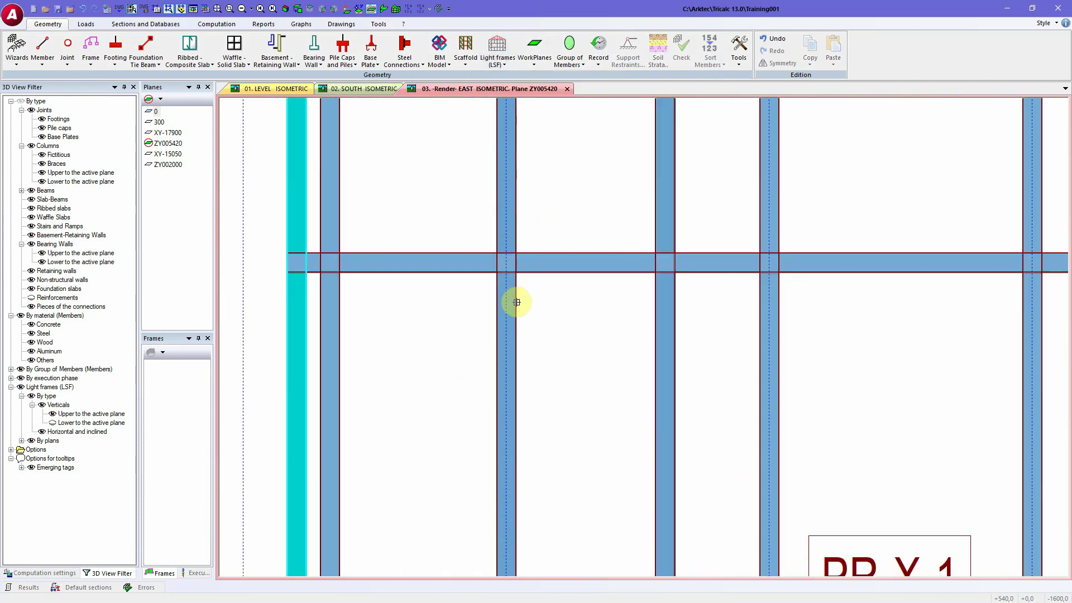
scroll(509, 275, up, 2)
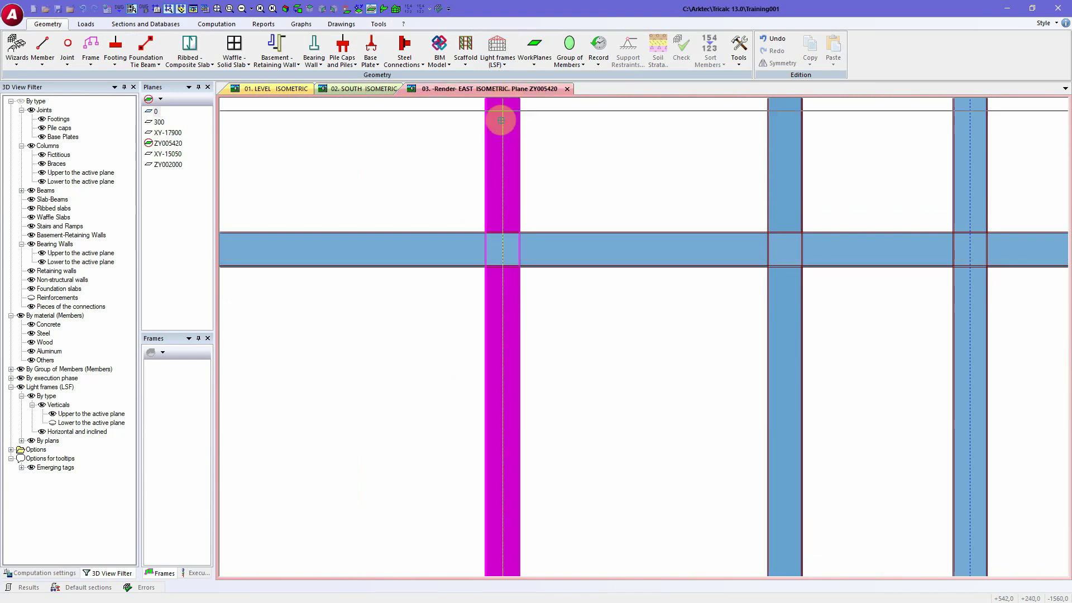
click(508, 259)
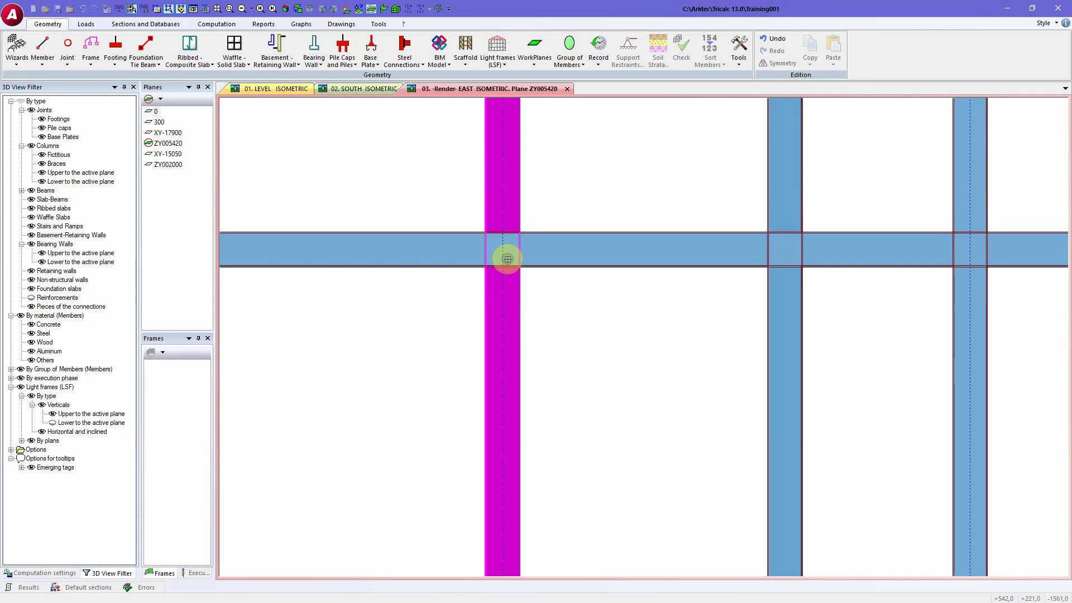
Split the lower intermediate horizontal rail of PR-X-1 at the hinge-side door stud and at the opposite door stud
scroll(553, 306, down, 5)
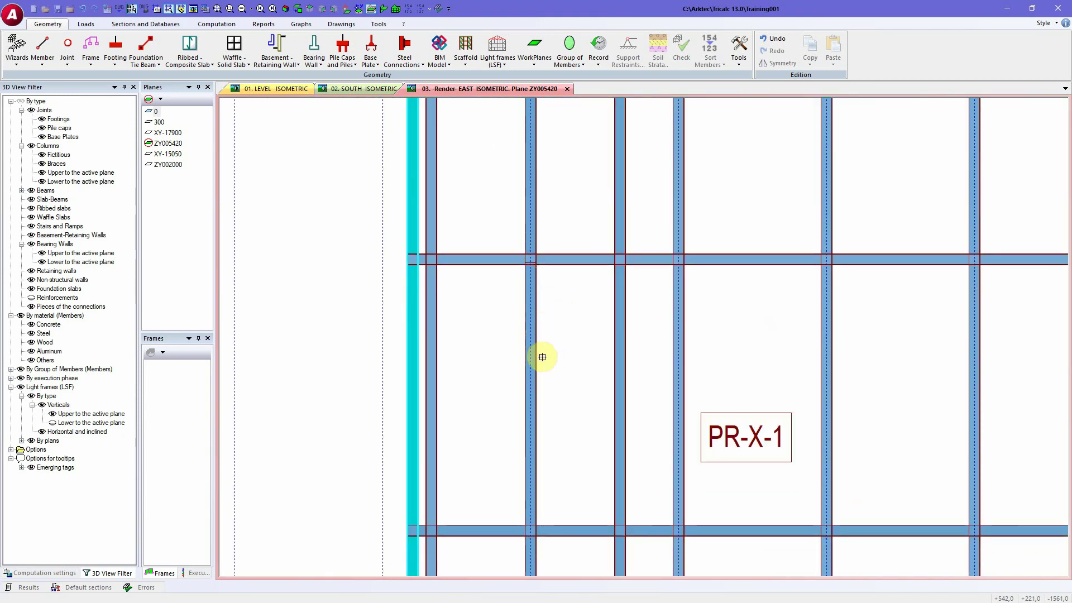
middle_drag(535, 329, 500, 219)
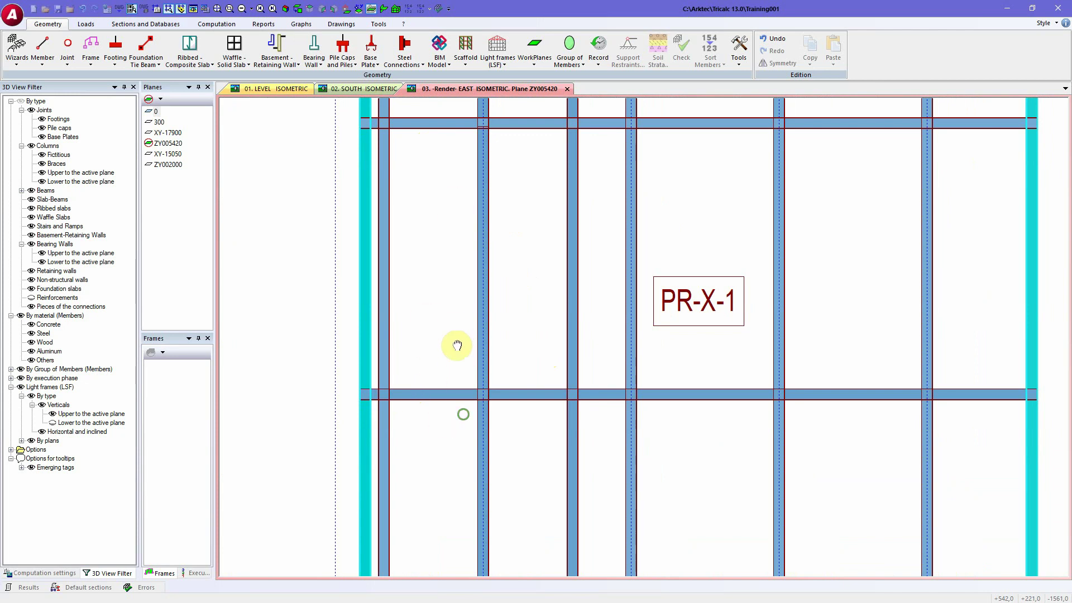
middle_drag(455, 347, 450, 279)
scroll(386, 280, up, 3)
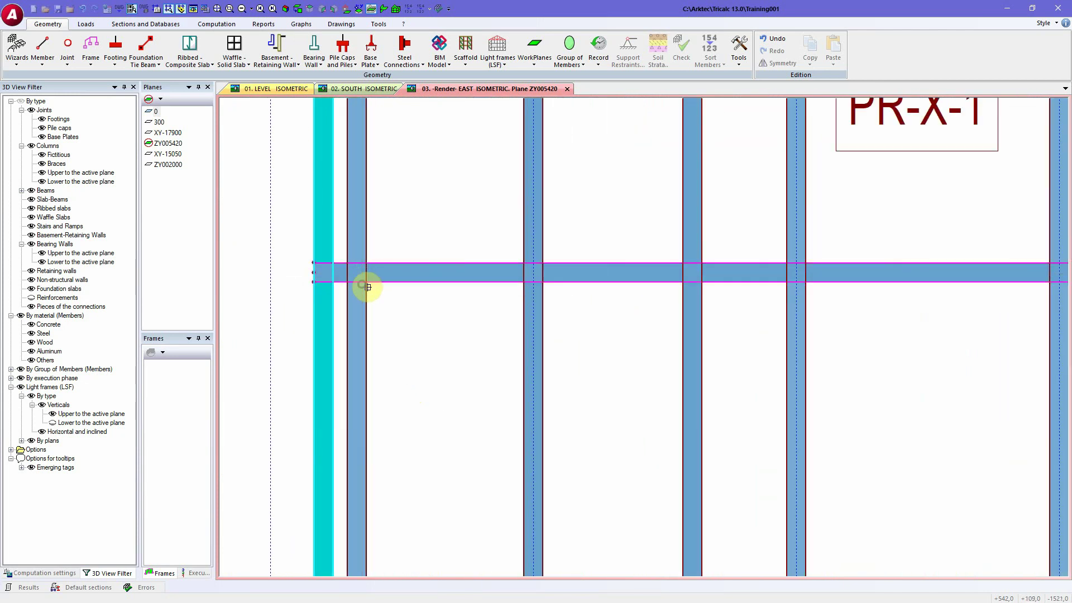
click(369, 276)
click(810, 278)
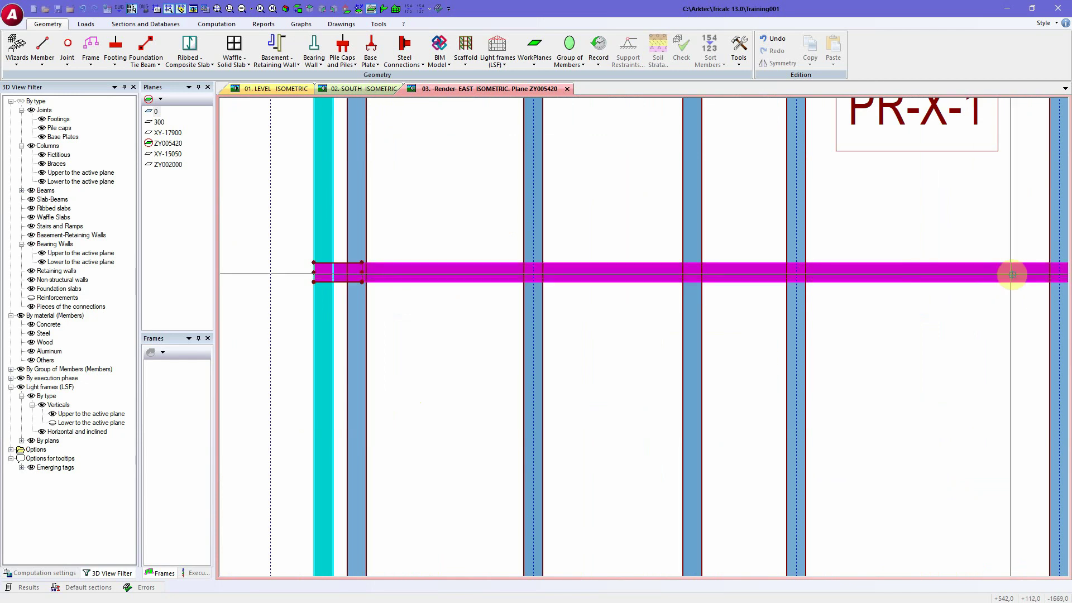
click(687, 283)
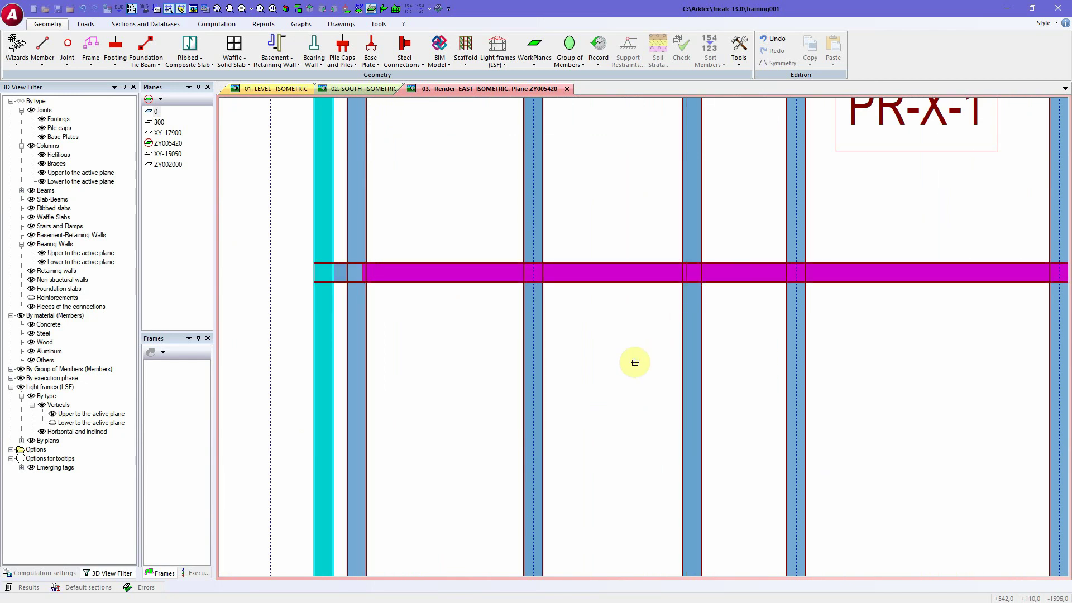
Split the bottom rail of PR-X-1 at the hinge-side door stud and at the opposite door stud
scroll(611, 366, down, 3)
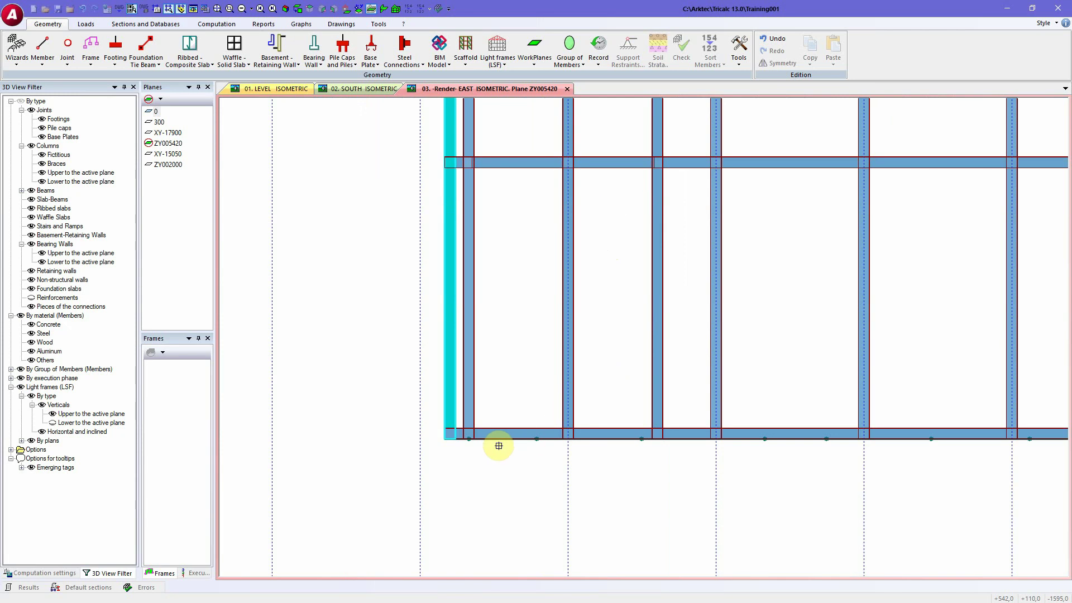
scroll(491, 439, up, 2)
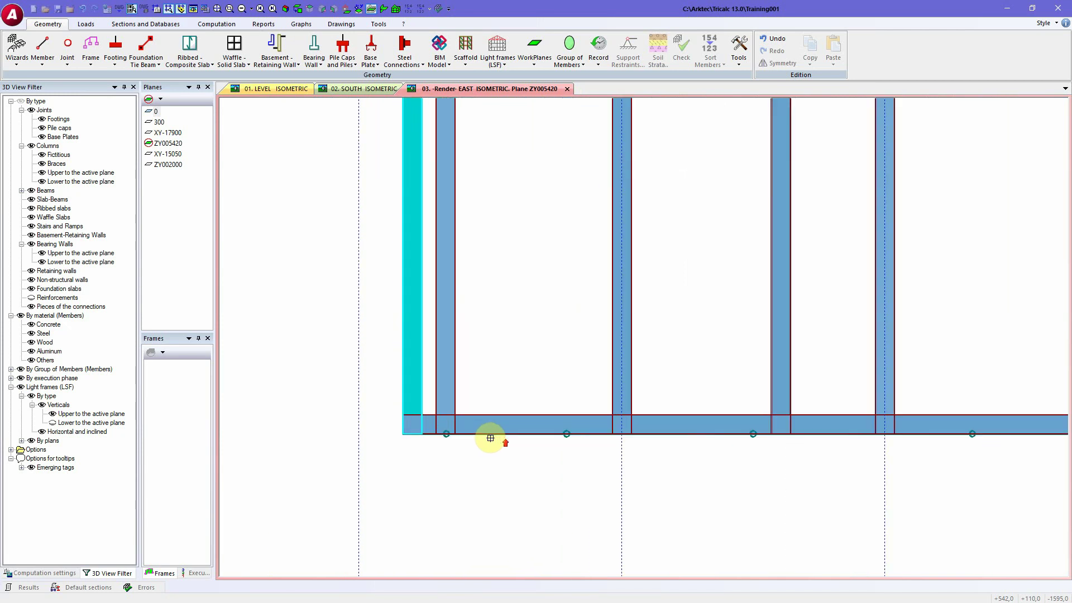
click(450, 440)
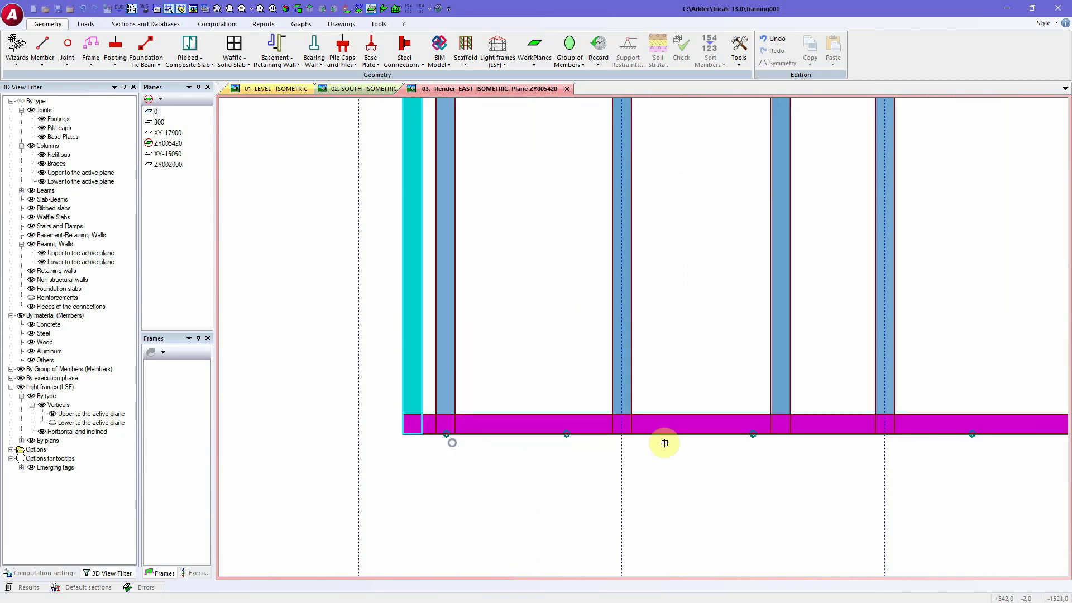
click(739, 435)
click(775, 442)
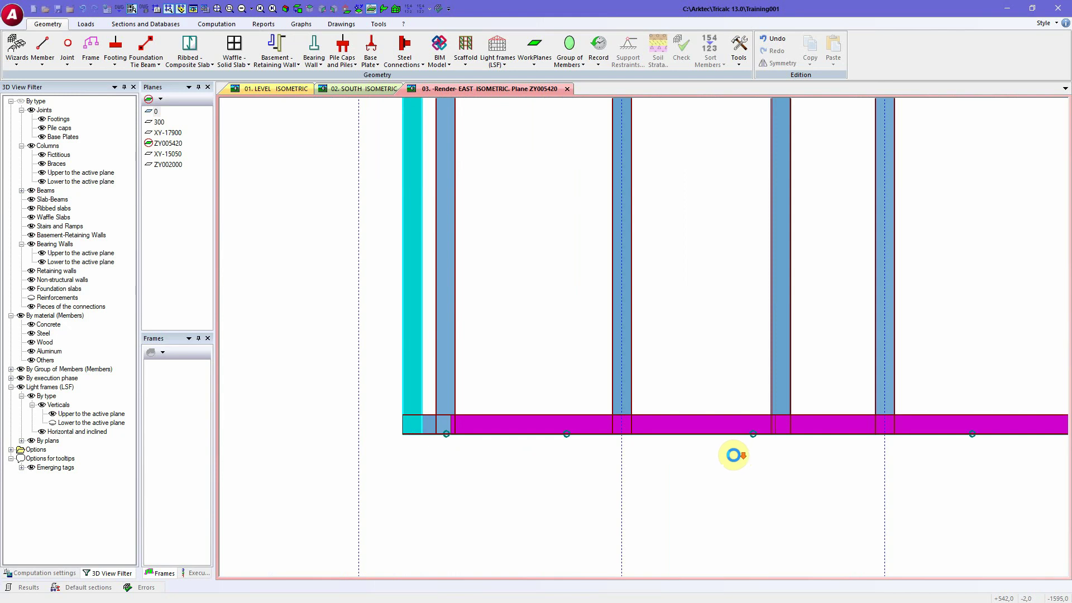
scroll(729, 455, down, 2)
middle_drag(725, 453, 648, 524)
scroll(631, 521, down, 2)
middle_drag(626, 472, 540, 473)
right_click(555, 445)
right_click(572, 316)
Delete the lower intermediate rail, intermediate stud and bottom rail segments inside the PR-X-1 door opening
click(504, 57)
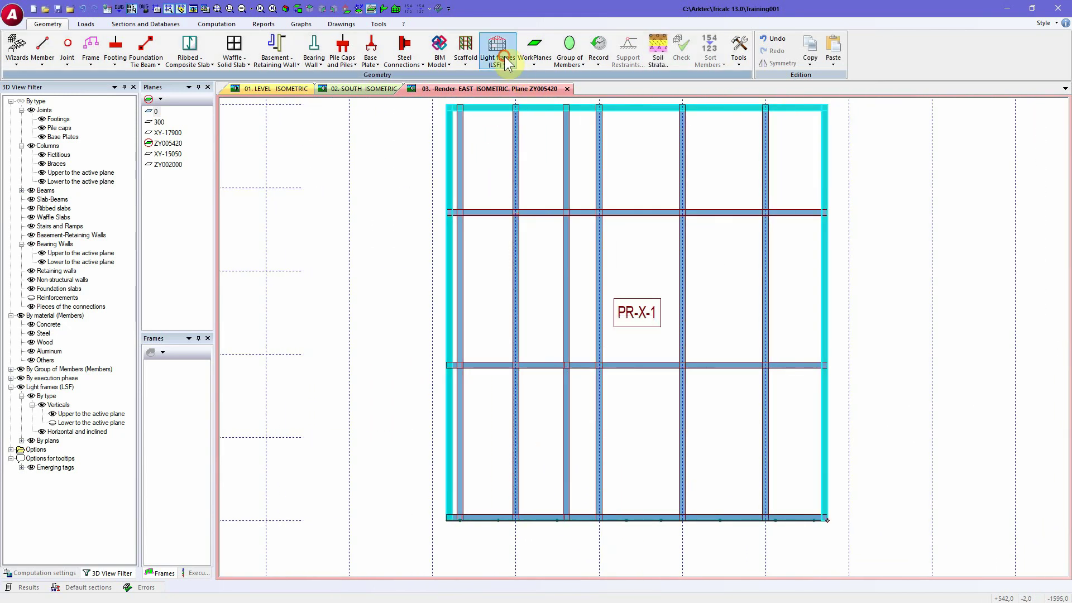
click(536, 190)
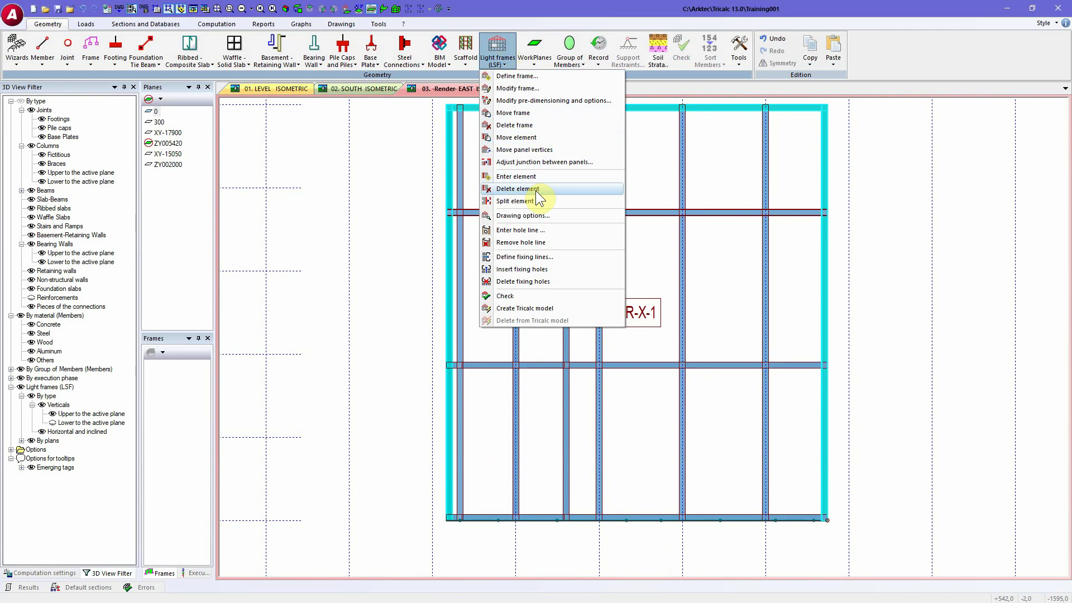
click(513, 363)
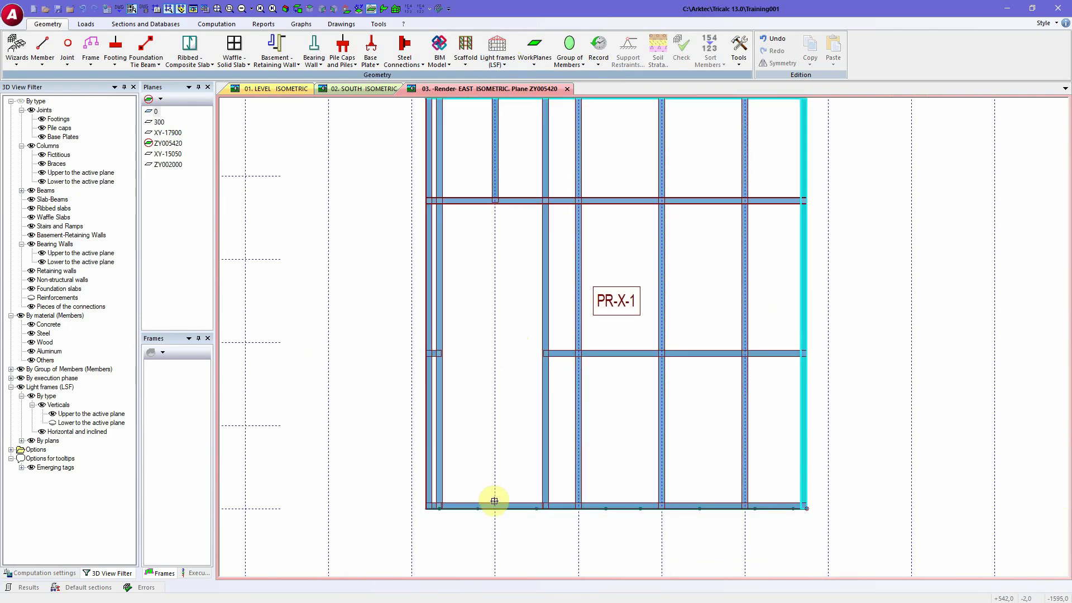
click(495, 502)
middle_drag(488, 477, 474, 440)
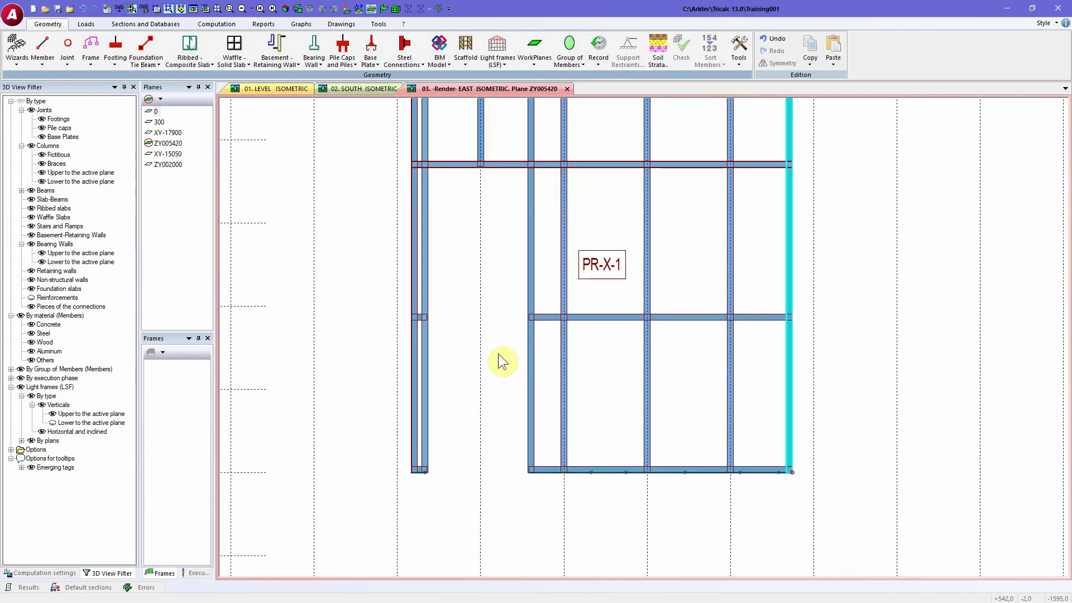
Add an inclined bar by two points, 7,00 from intersections, from the upper intermediate rail at the short stud to the hinge-side door stud's top
mouse_move(497, 351)
shift+middle_down()
mouse_move(487, 366)
mouse_move(503, 368)
shift+middle_up()
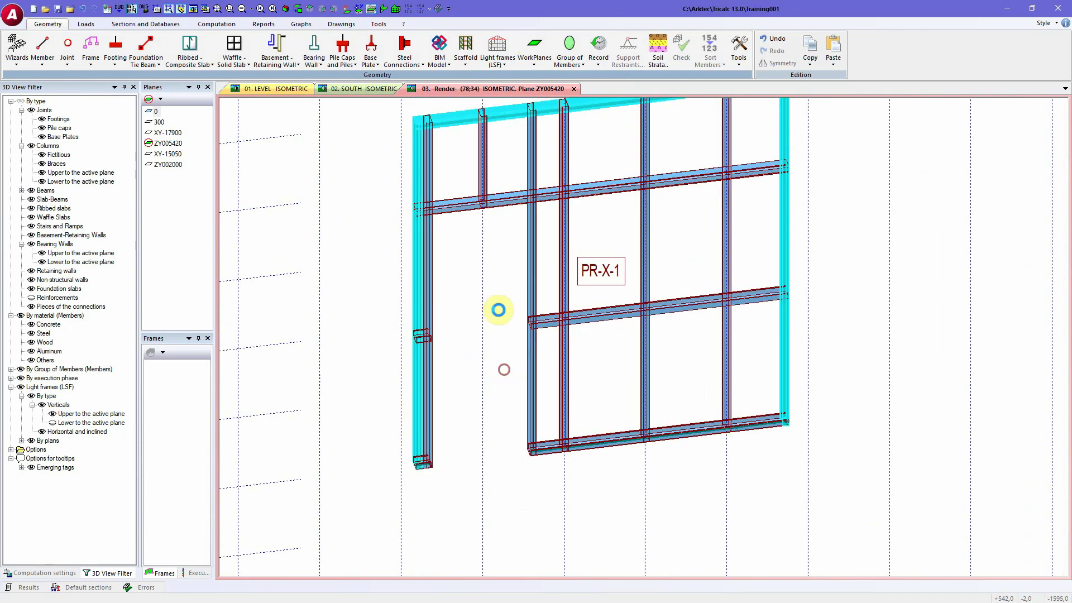
middle_drag(500, 216, 507, 359)
scroll(493, 330, up, 3)
click(498, 53)
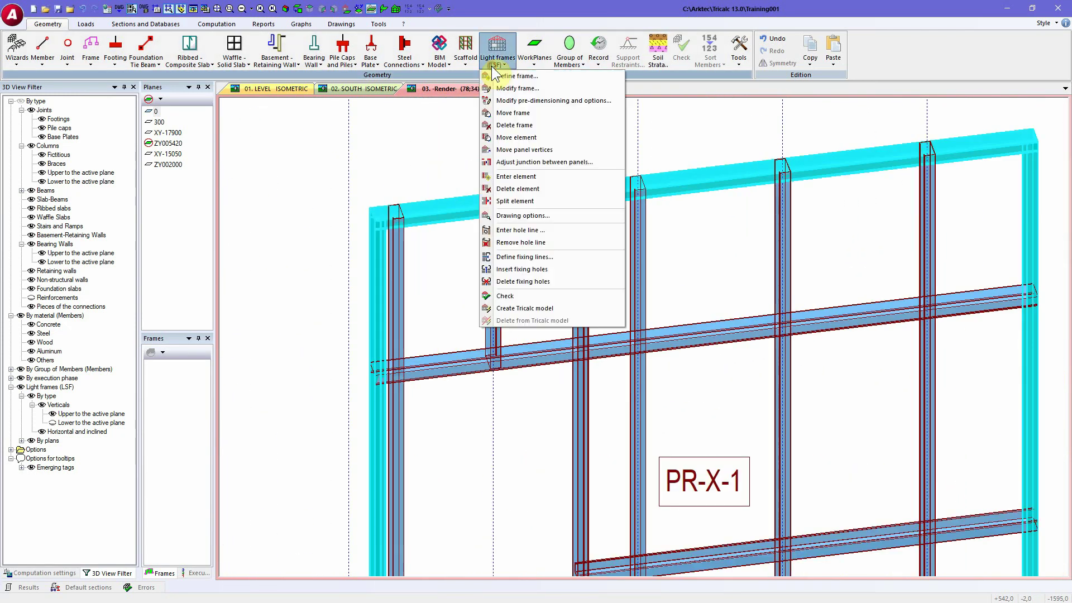
click(516, 176)
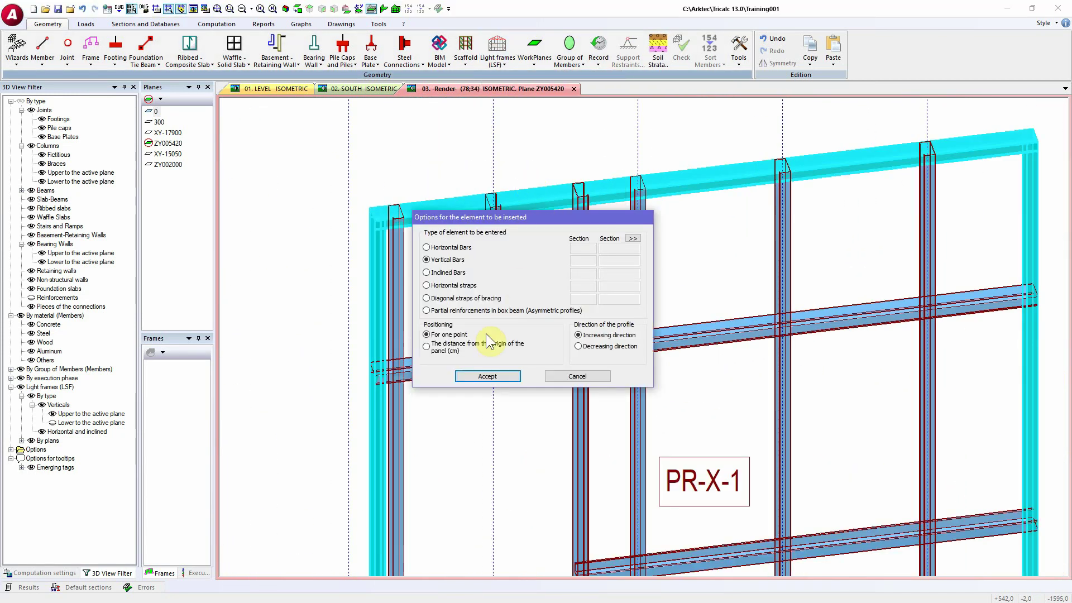
click(449, 272)
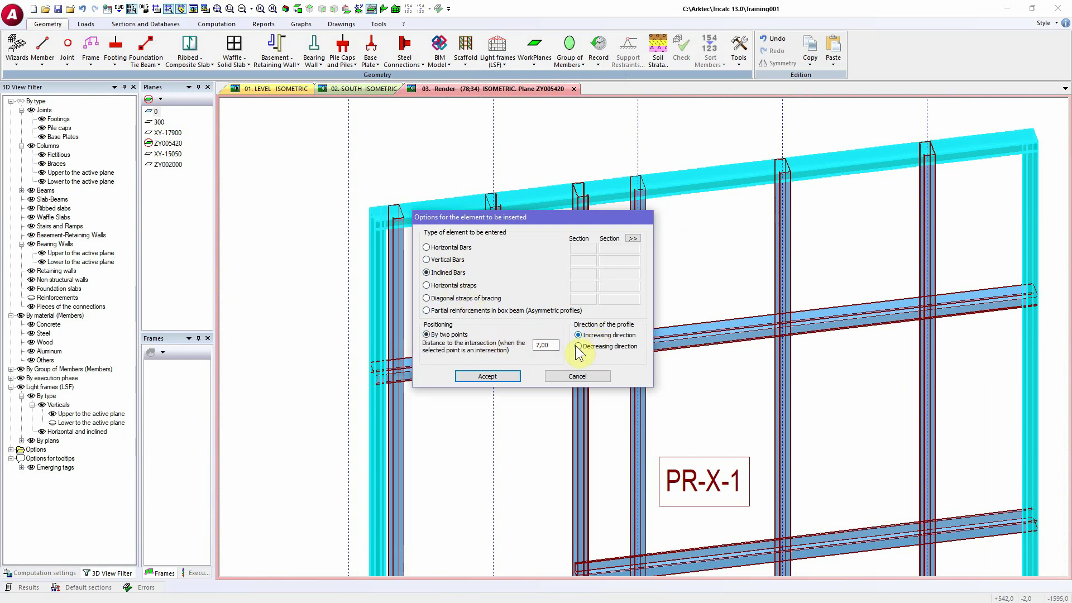
click(485, 376)
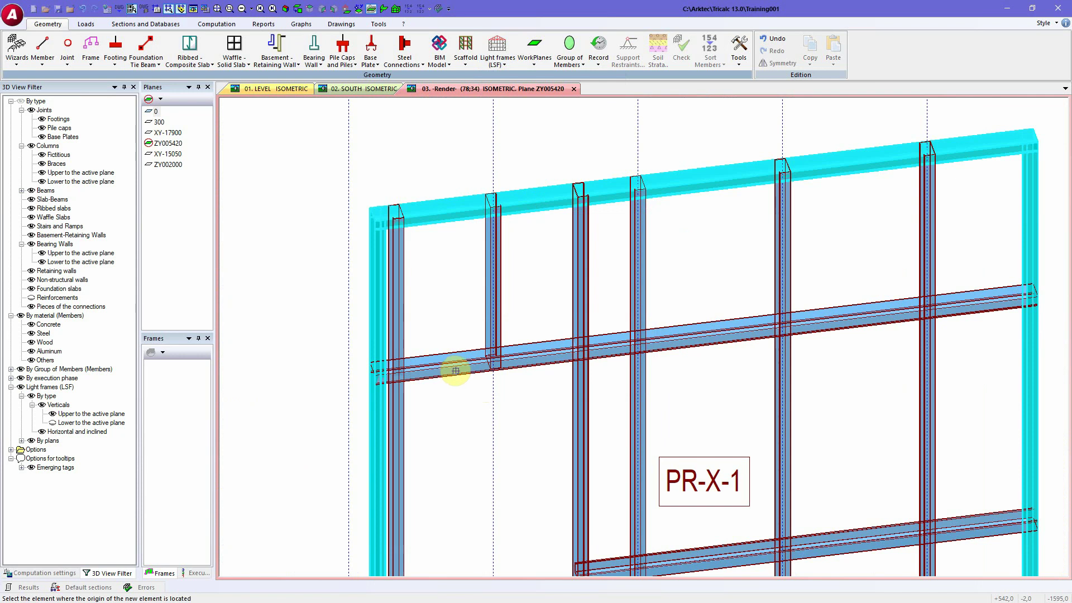
click(468, 368)
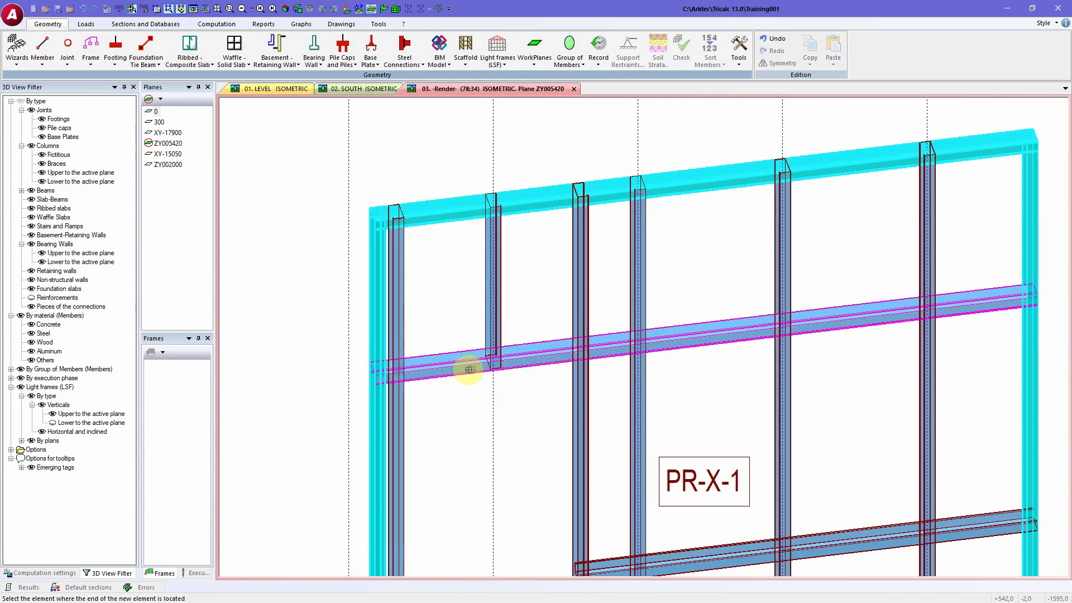
click(401, 230)
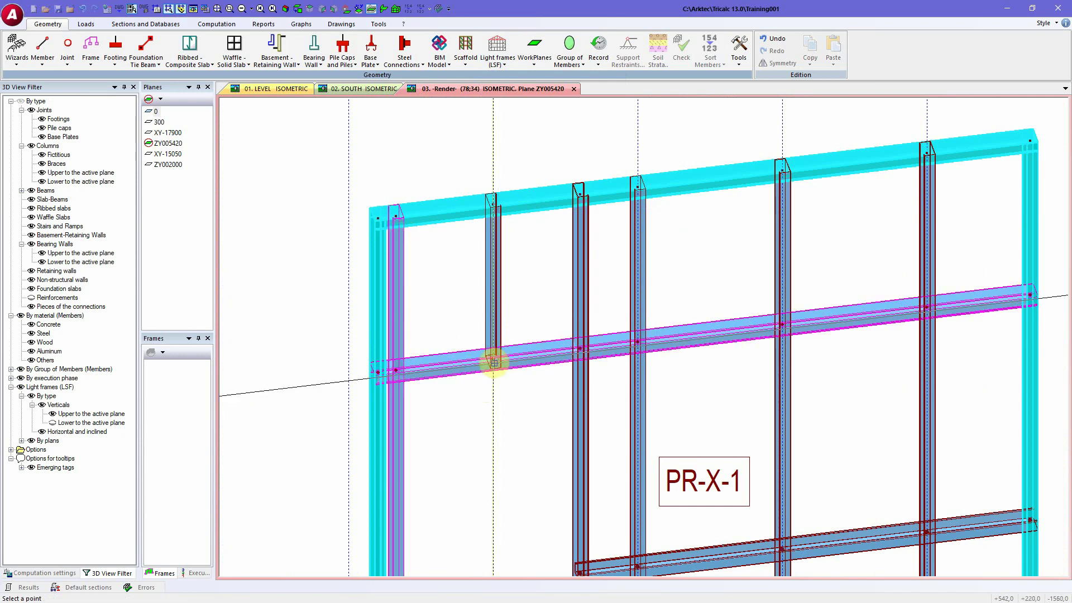
click(397, 219)
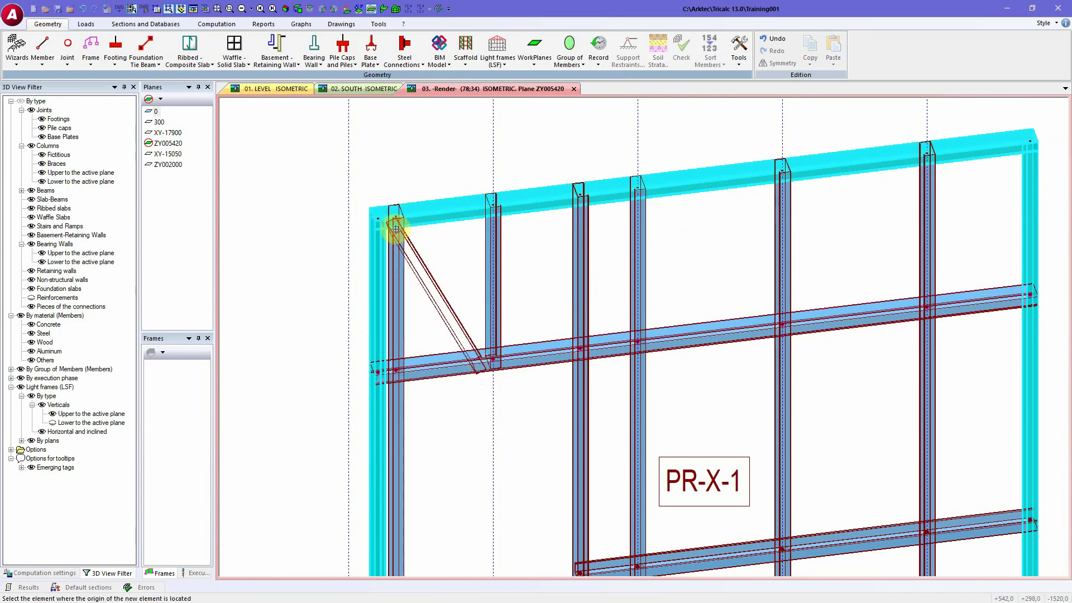
Add a second inclined bar from the upper intermediate rail at the short stud to the top rail beside the opposite door stud
click(538, 362)
click(533, 204)
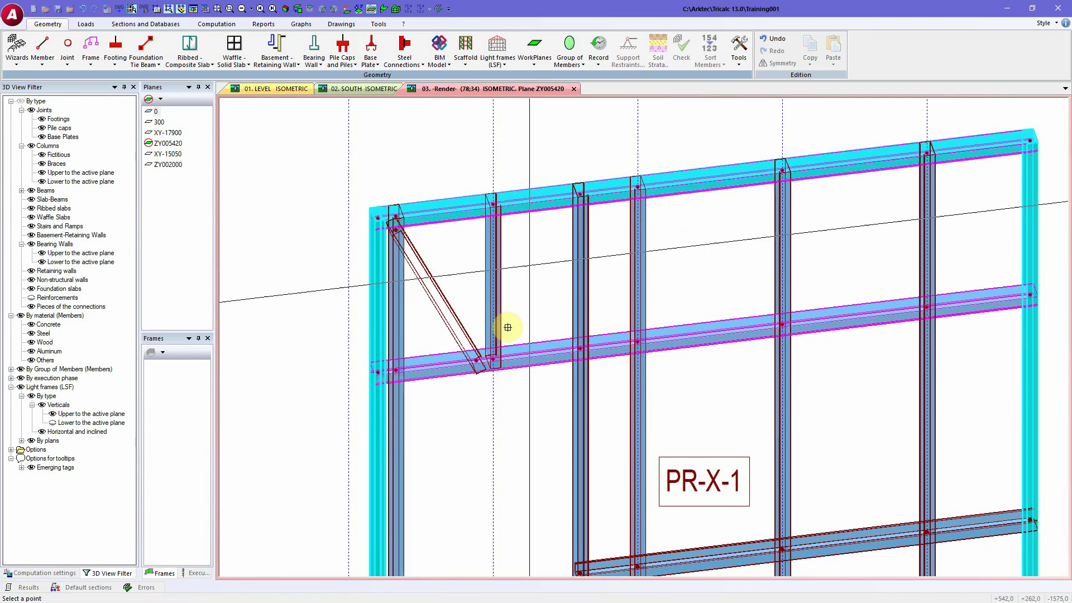
click(574, 193)
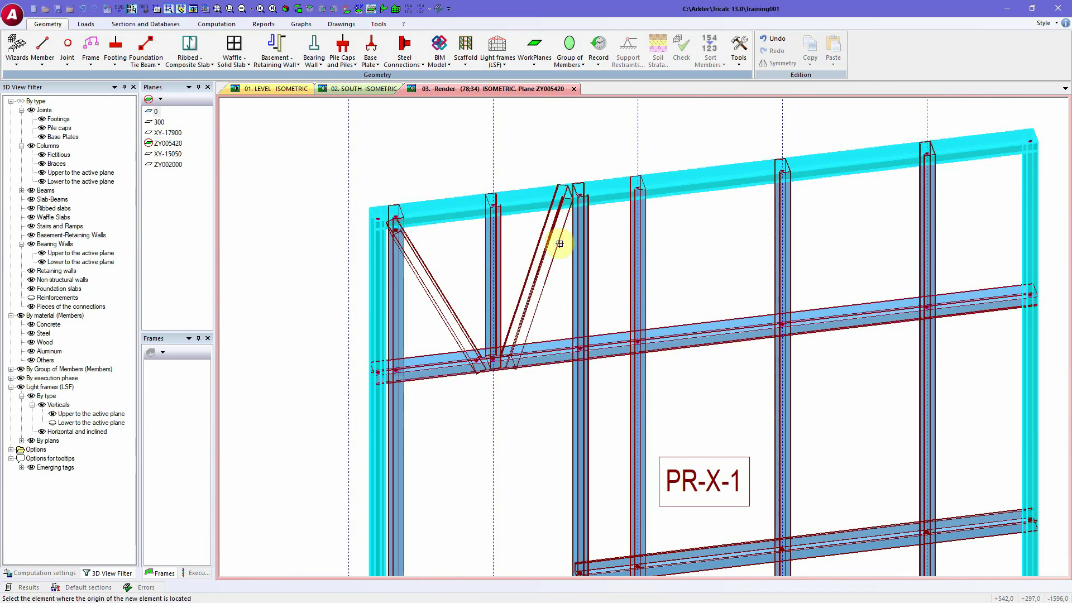
key(Escape)
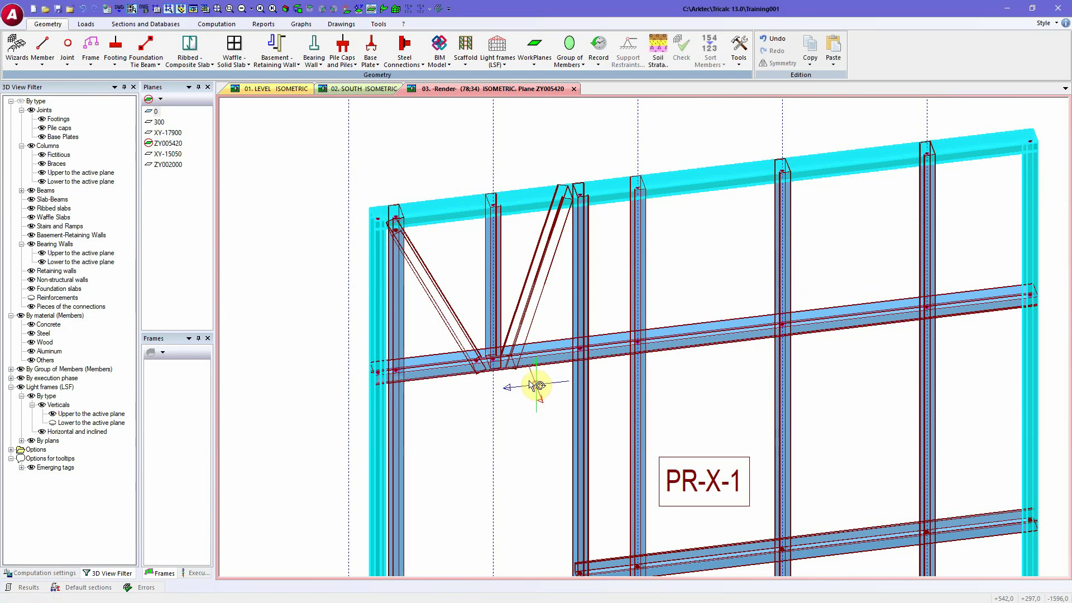
scroll(537, 385, down, 5)
middle_drag(475, 357, 529, 385)
key(Escape)
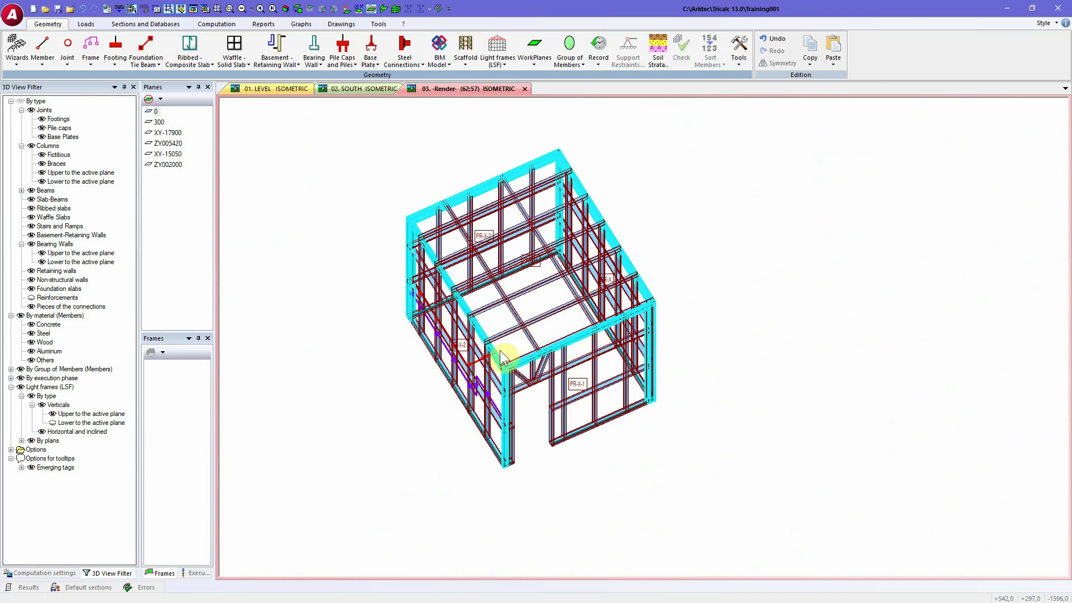
Activate work plane 0 and create the Tricalc model from the light steel frames
click(153, 111)
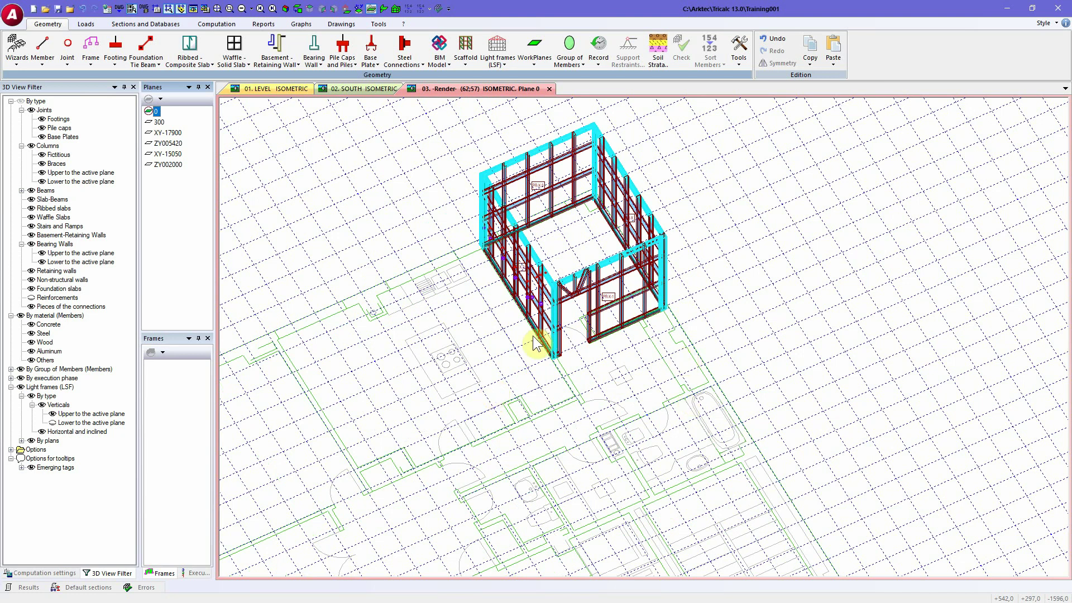
scroll(570, 447, down, 3)
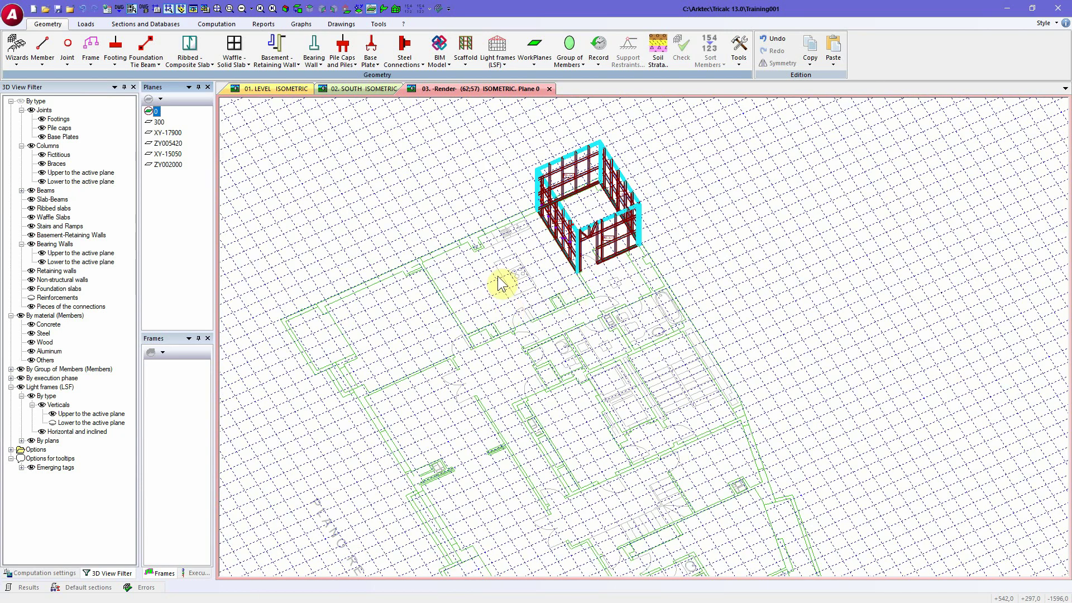
click(501, 60)
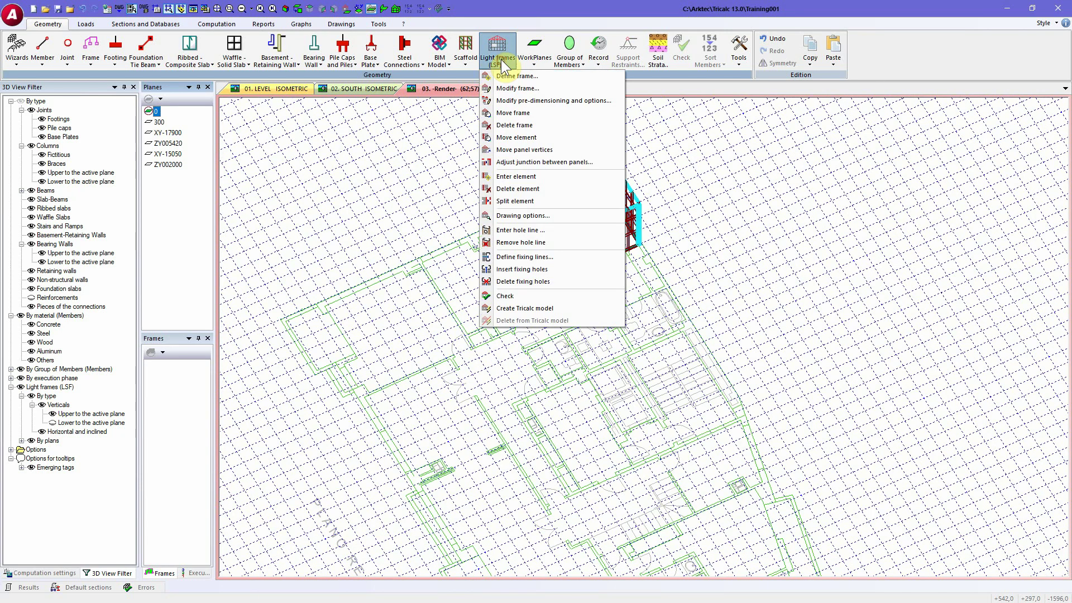
click(531, 313)
click(531, 309)
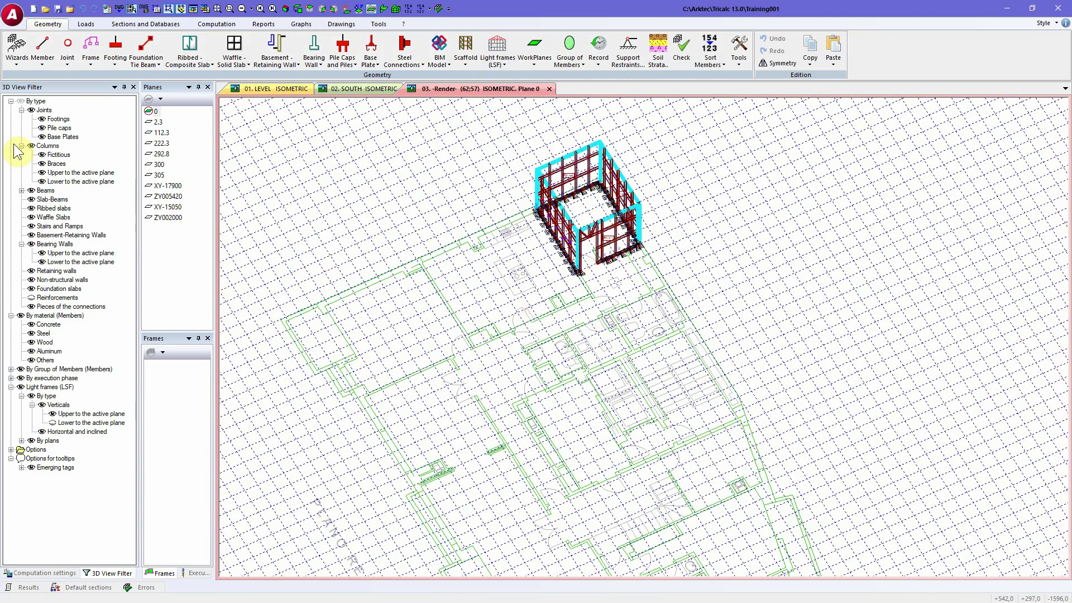
Hide all light frame (LSF) elements and disable the active work plane
click(20, 387)
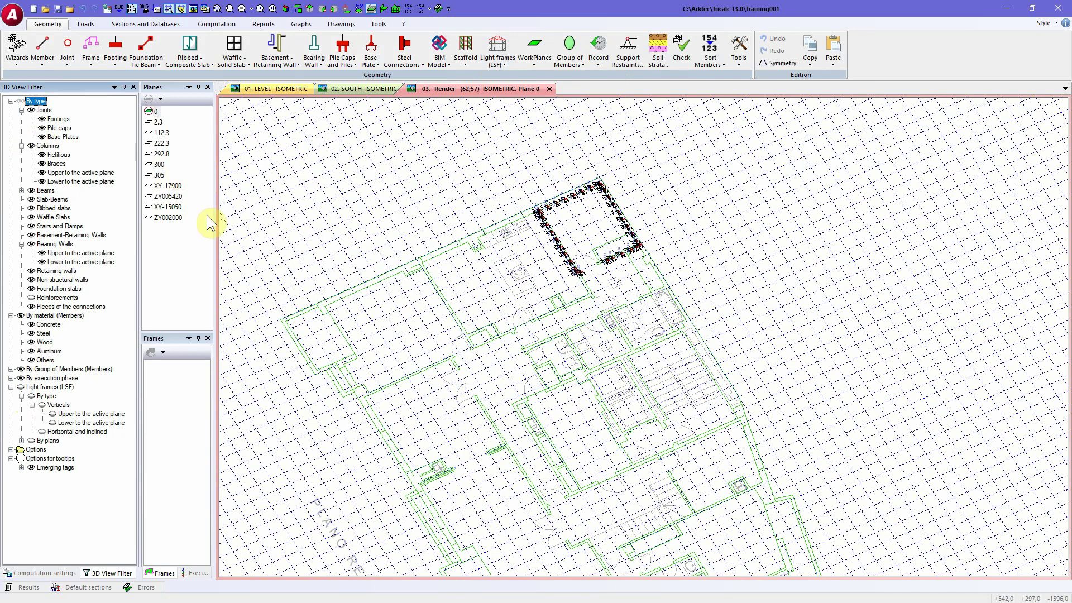
right_click(289, 188)
mouse_move(335, 270)
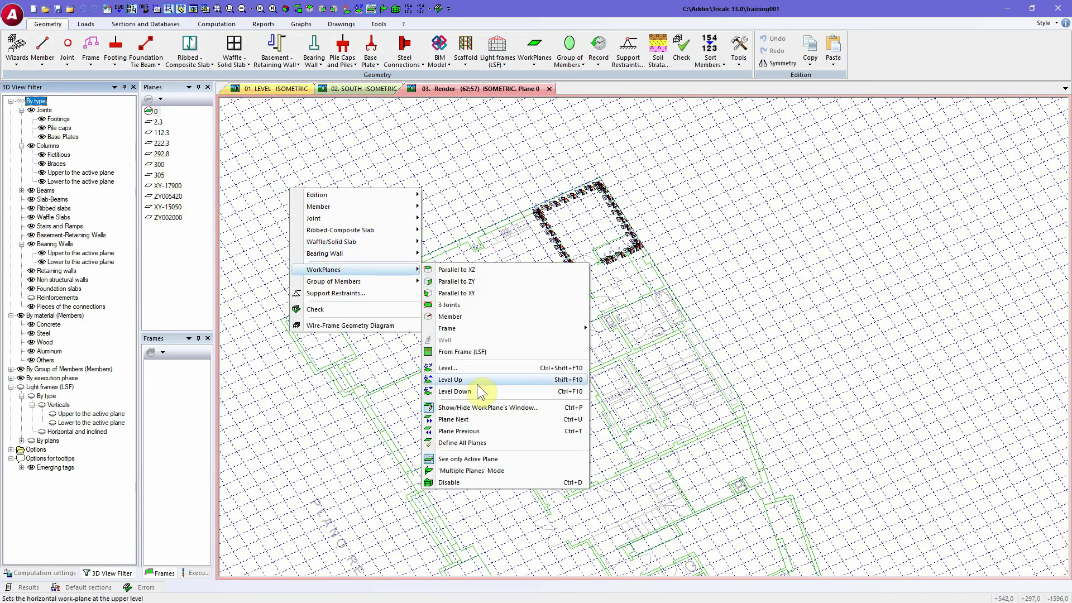
click(485, 478)
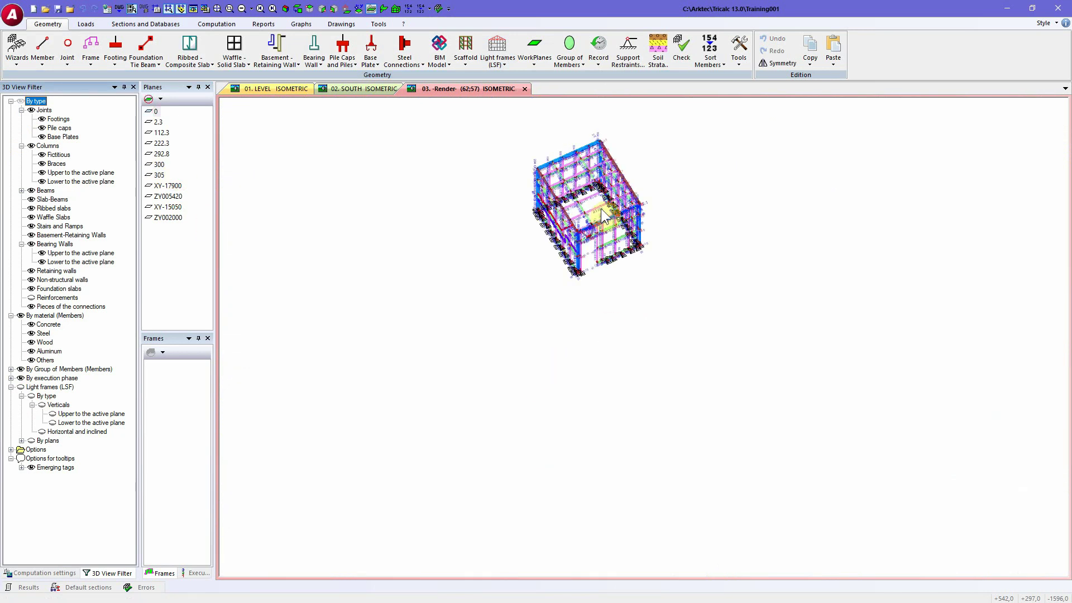
Set the height of the texts in the graph scales to 3 cm
scroll(601, 209, up, 5)
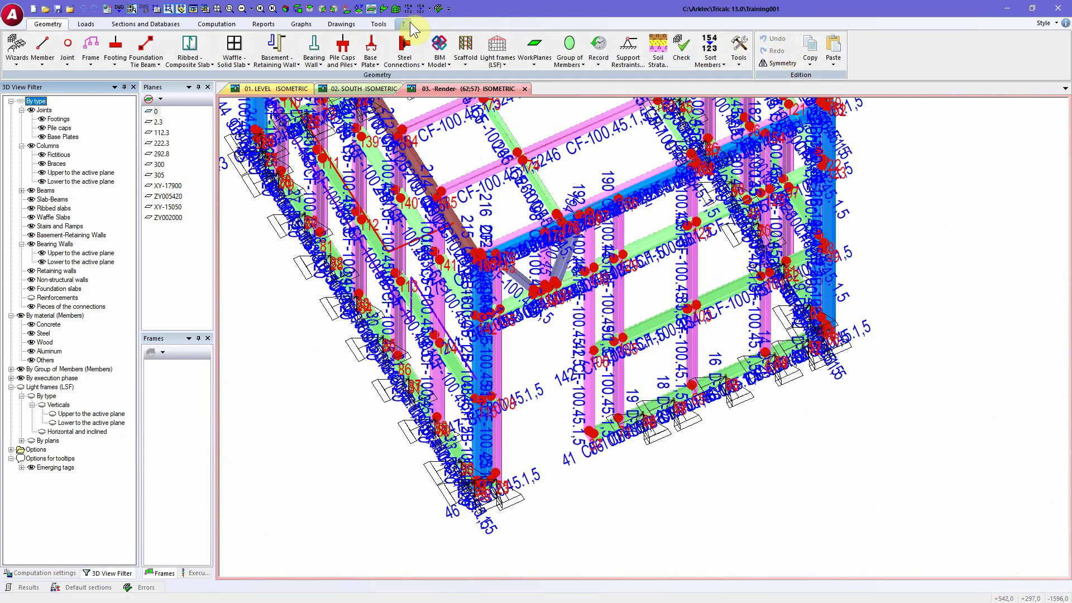
click(377, 24)
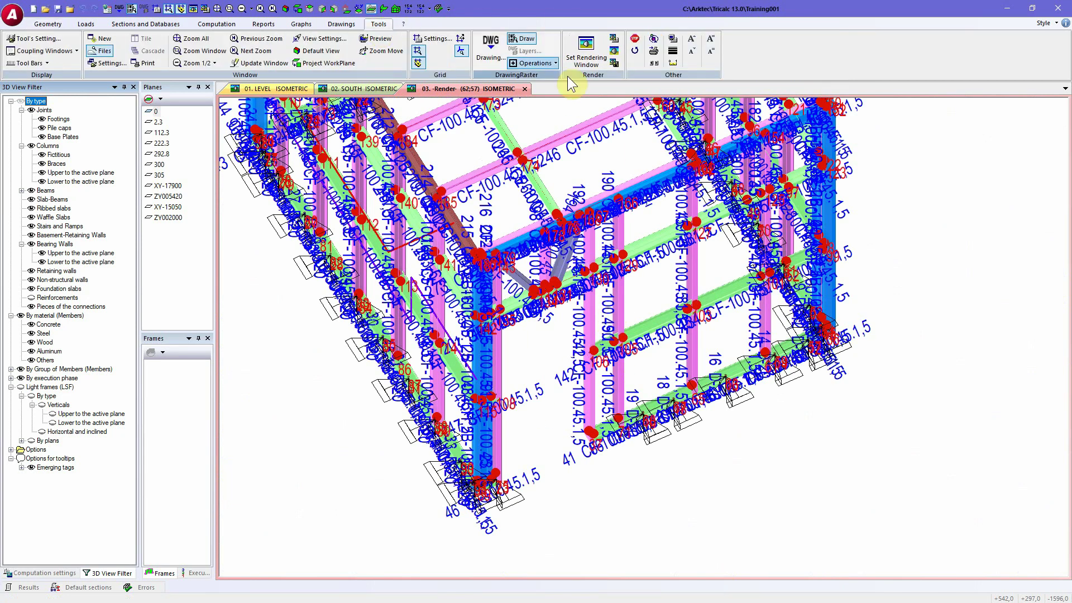
click(675, 61)
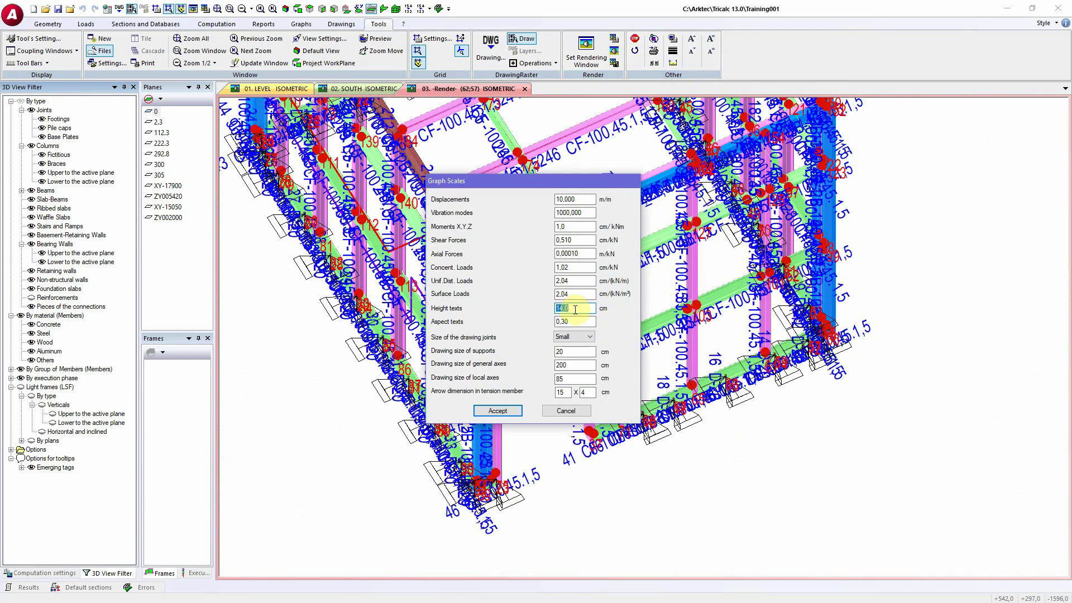
text(3)
key(Return)
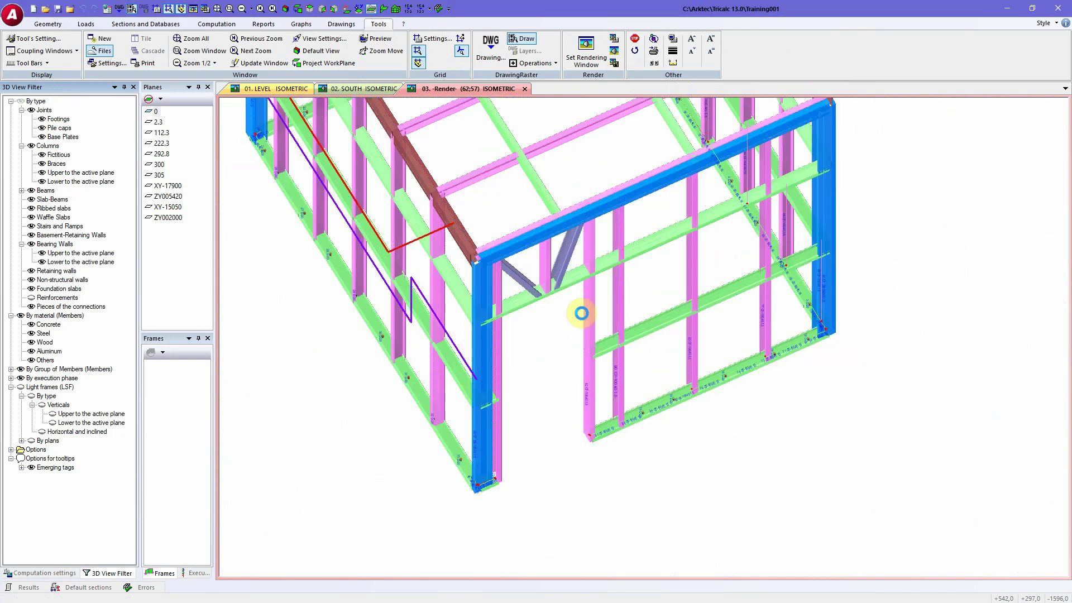
Hide the member number labels and toggle the joint number labels around the PR-X-1 door header
scroll(612, 272, up, 2)
scroll(613, 272, up, 3)
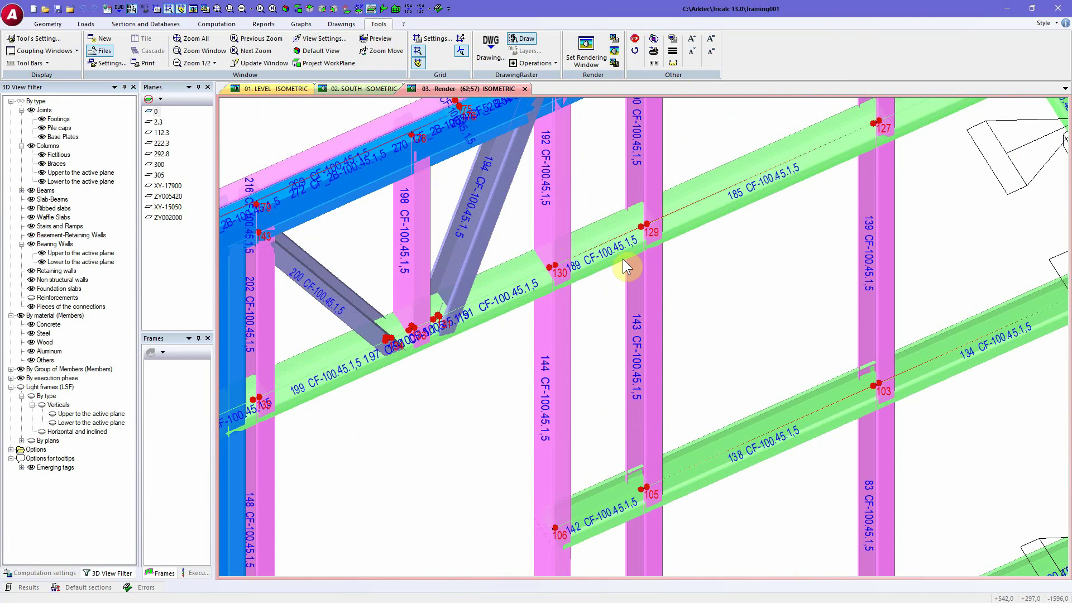
key(F6)
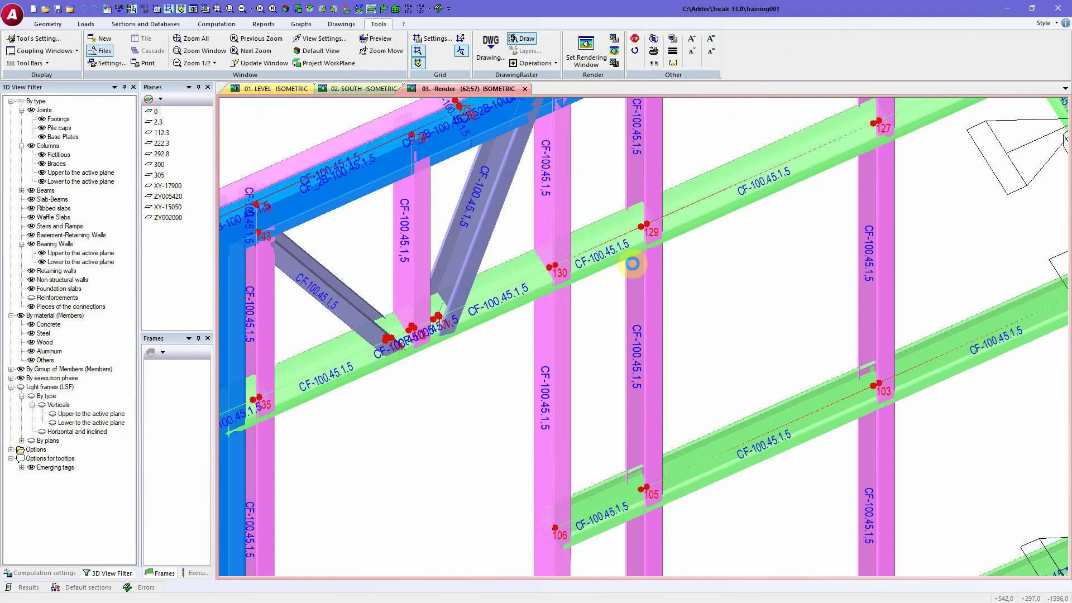
key(F5)
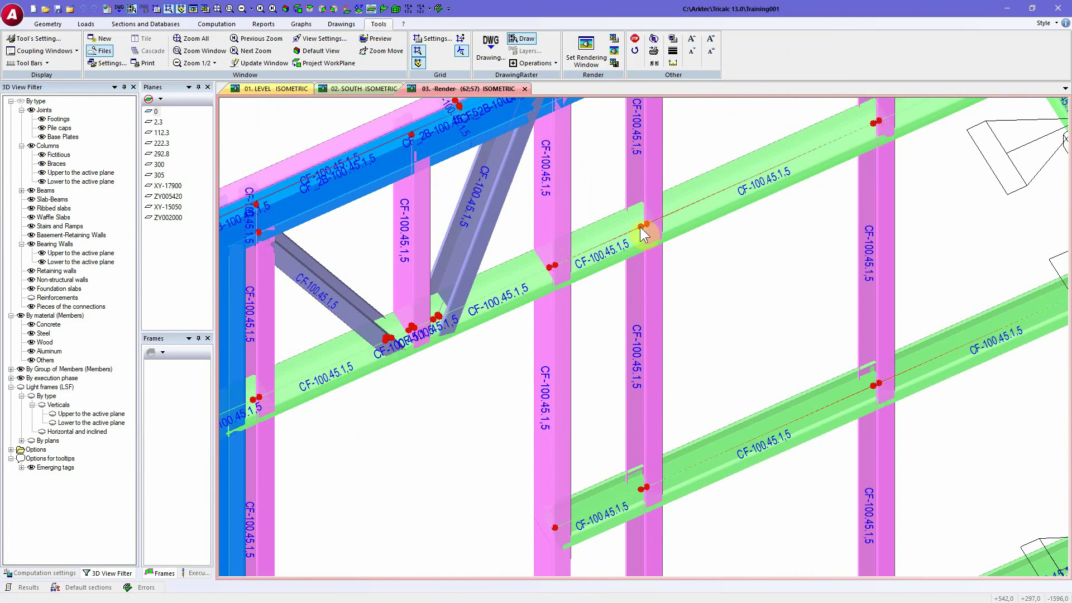
mouse_move(640, 227)
scroll(640, 227, up, 4)
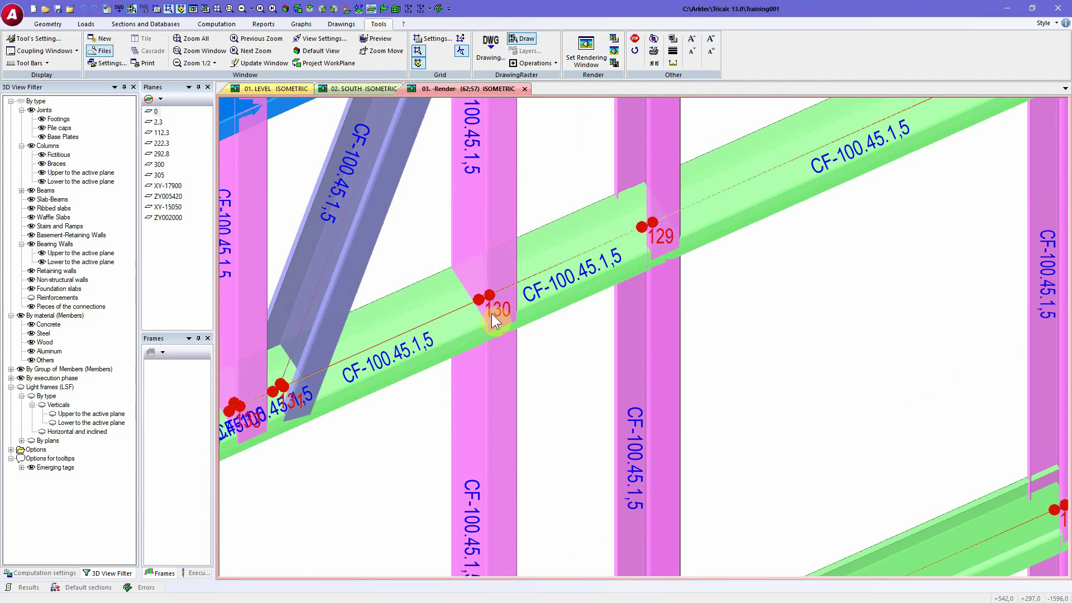
Show all light frame (LSF) elements of the structure again, including verticals, horizontals and inclined bars
scroll(515, 315, down, 4)
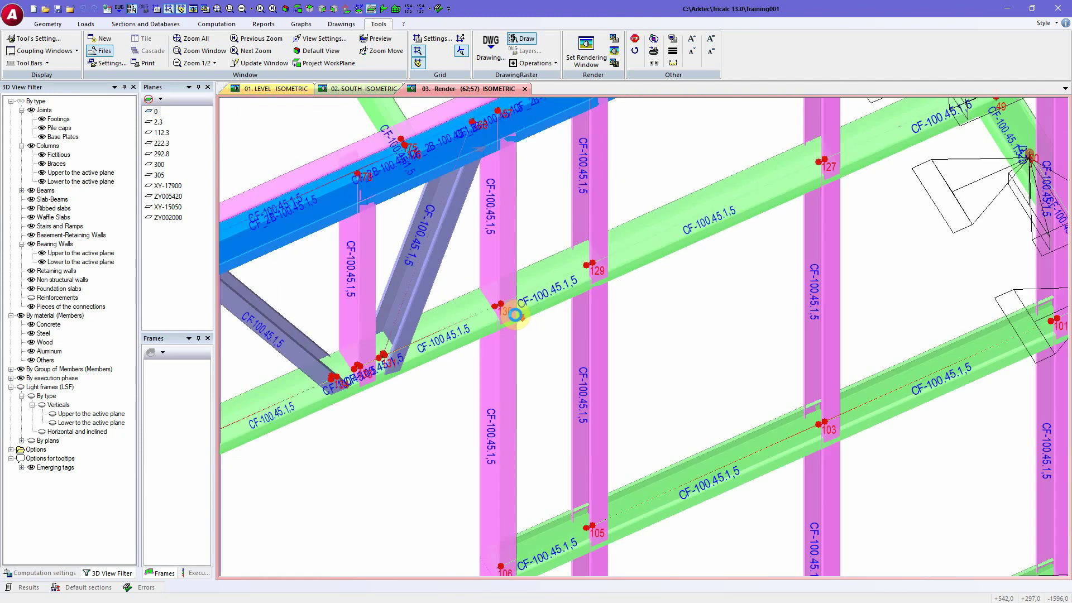
scroll(517, 318, down, 5)
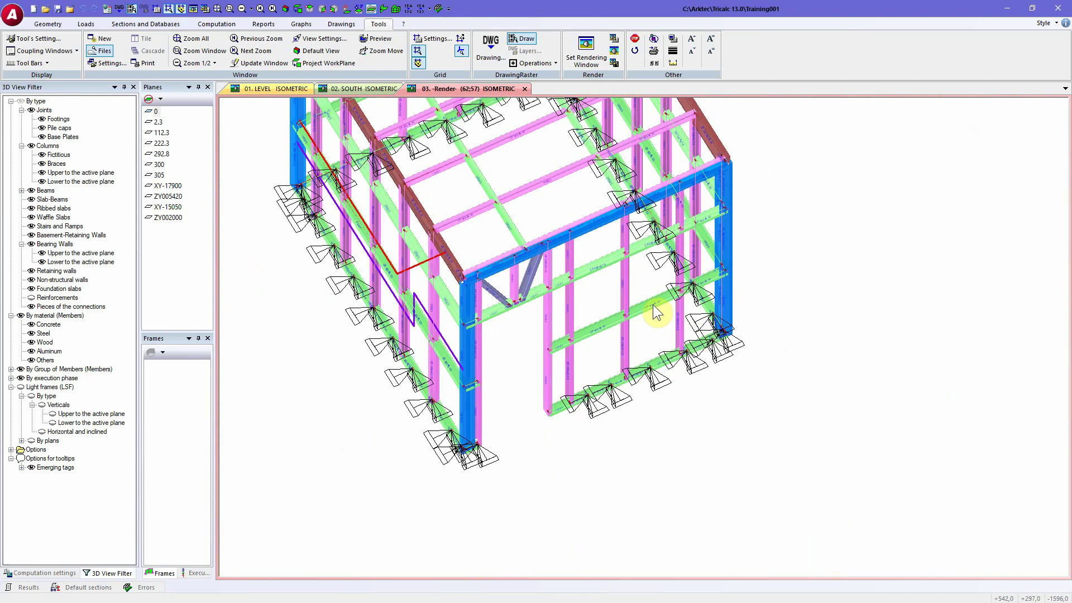
scroll(619, 349, down, 2)
middle_drag(619, 349, 618, 355)
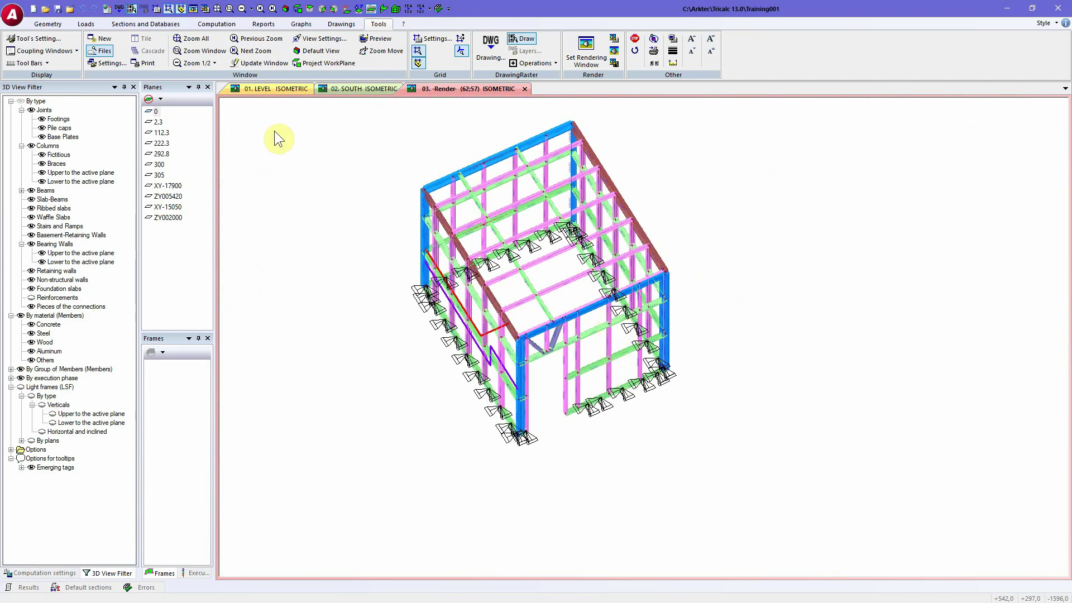
click(79, 25)
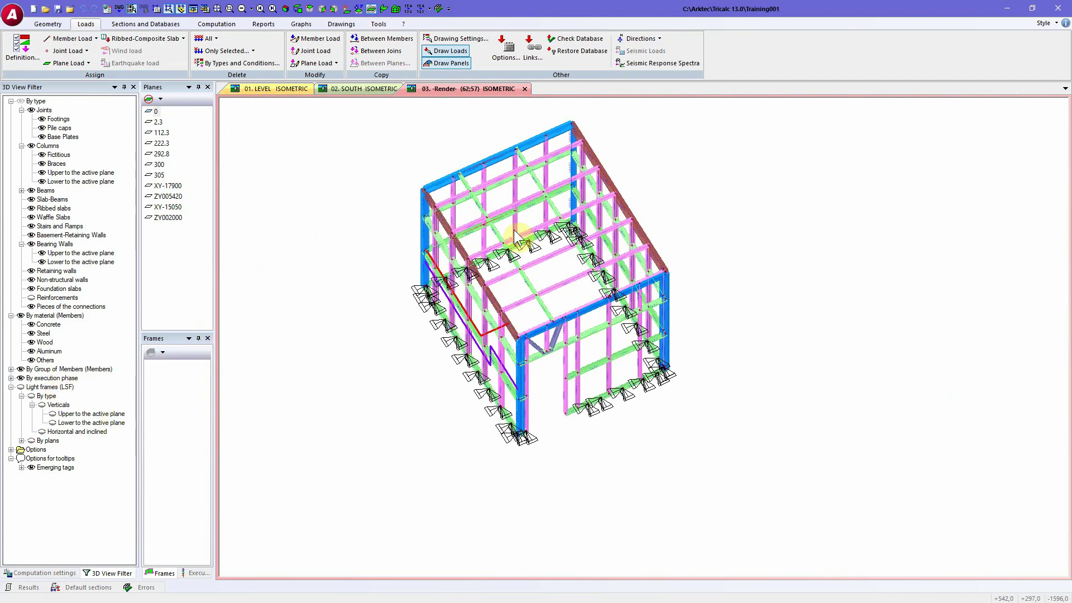
mouse_move(598, 285)
click(20, 388)
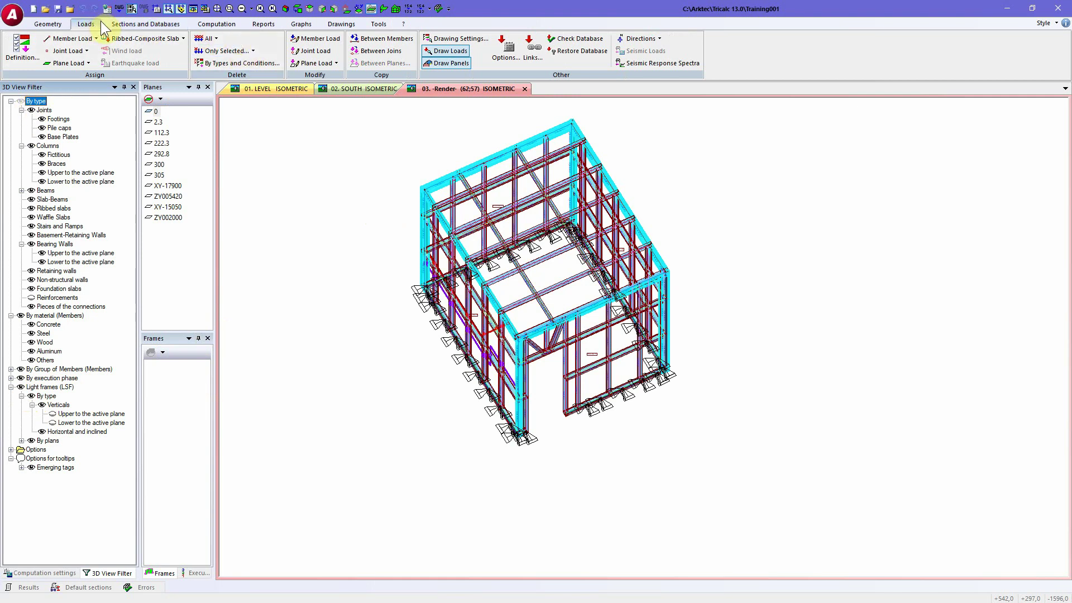
Open the light frames (LSF) manufacturing data and display rectangular frame PR-X-4 of plane 305
click(256, 23)
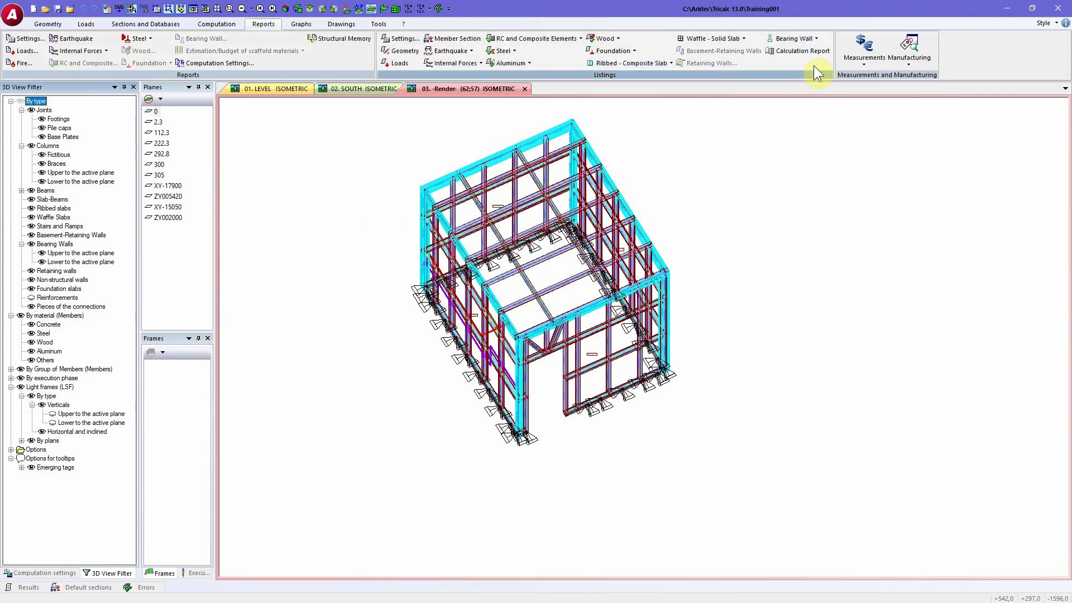
click(915, 66)
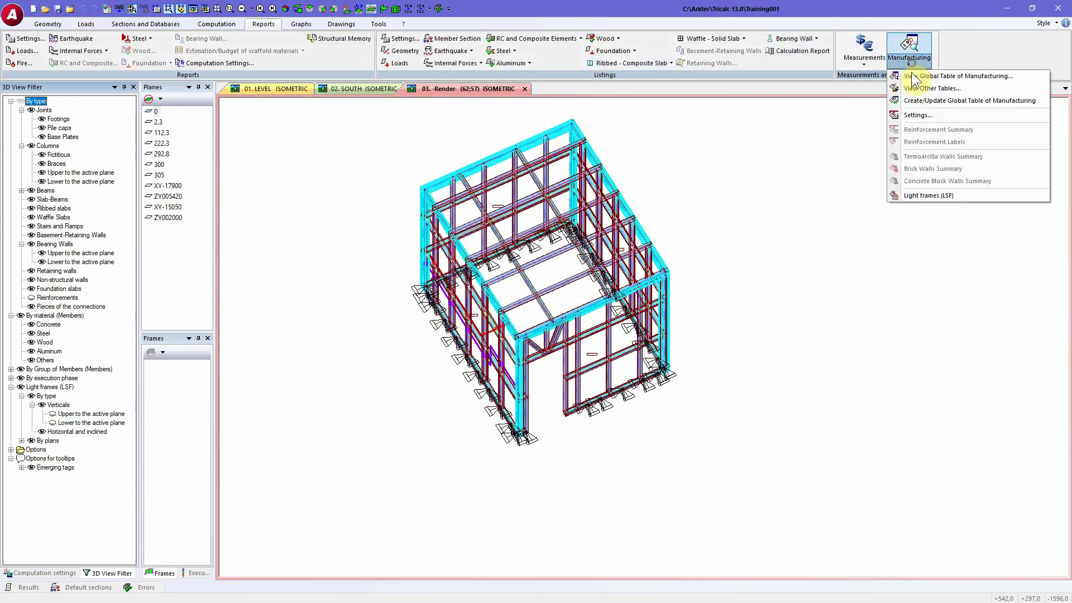
click(936, 196)
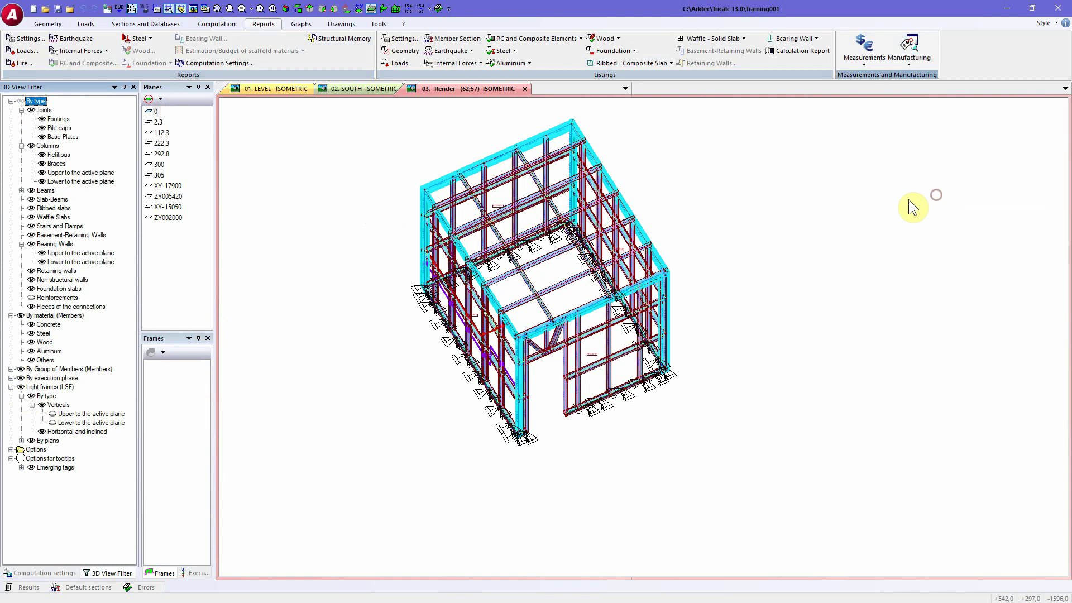
click(653, 146)
click(665, 154)
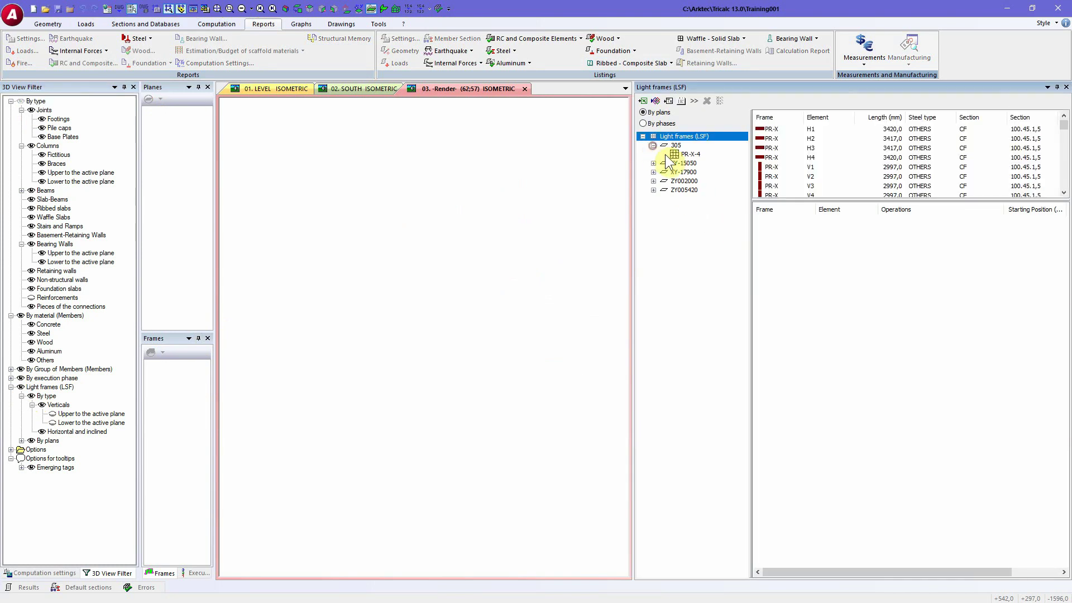
View the manufacturing drawings of rectangular frames PR-X-2, PR-X-3 and PR-X-1 one after another
click(653, 163)
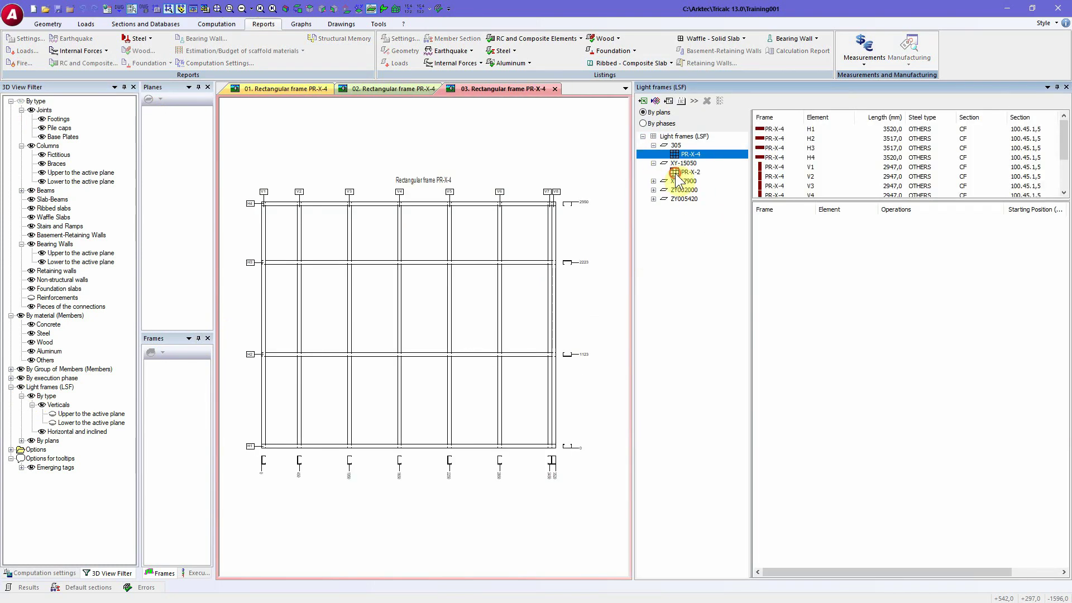
click(676, 172)
click(653, 190)
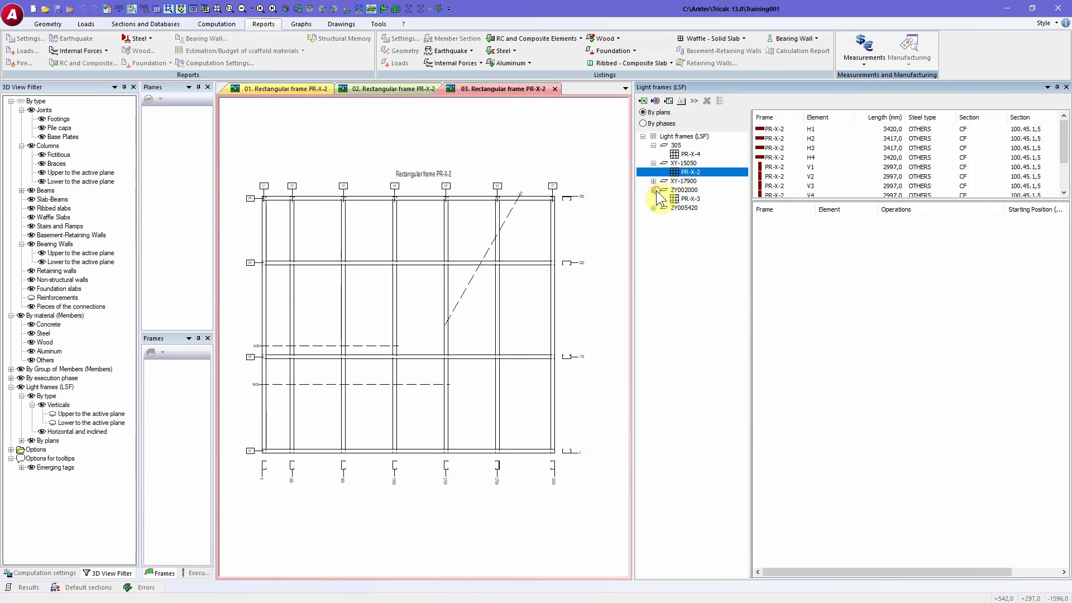
click(687, 200)
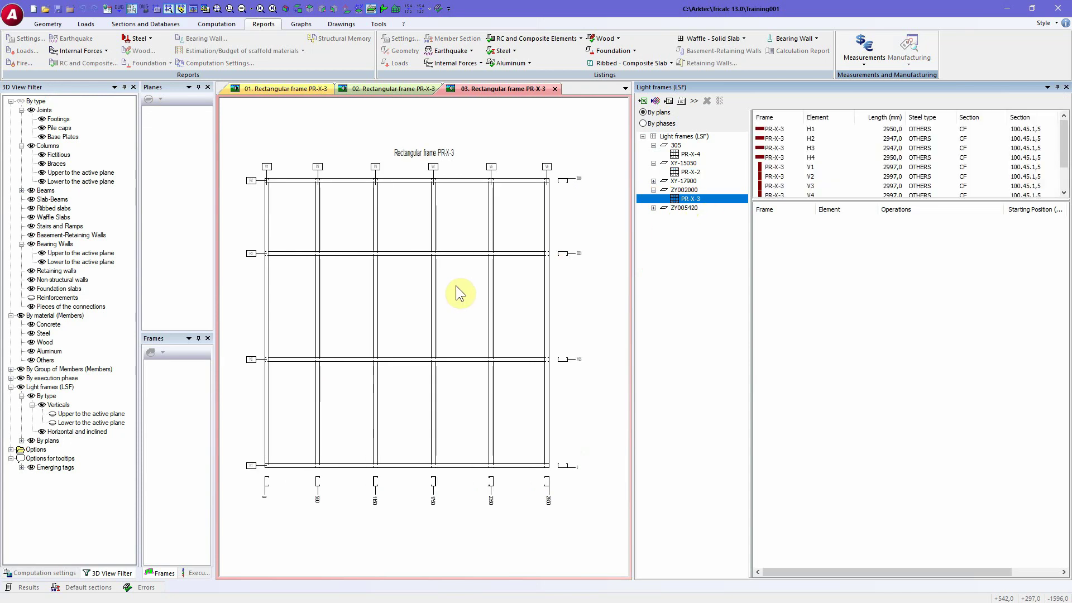
click(654, 208)
click(684, 216)
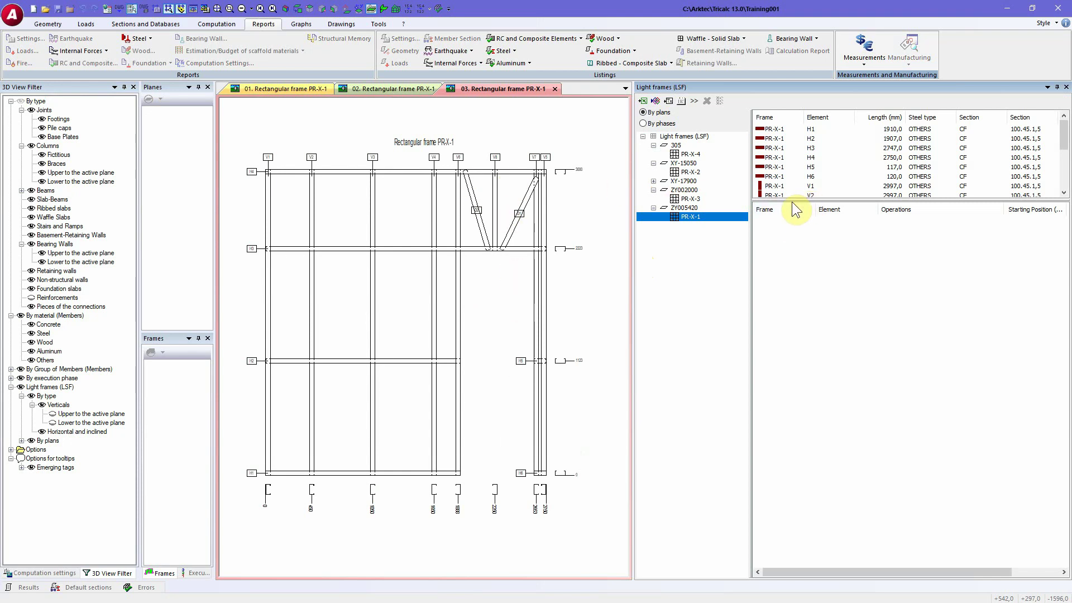
Enlarge the PR-X-1 element list and display the manufacturing operations of element H3
drag(790, 200, 790, 313)
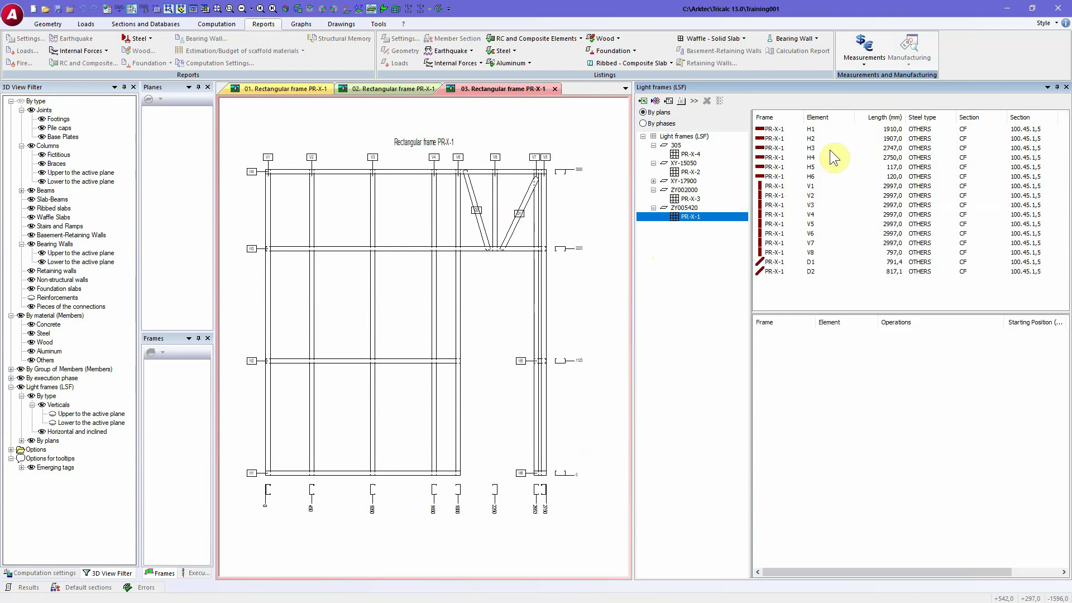
click(777, 148)
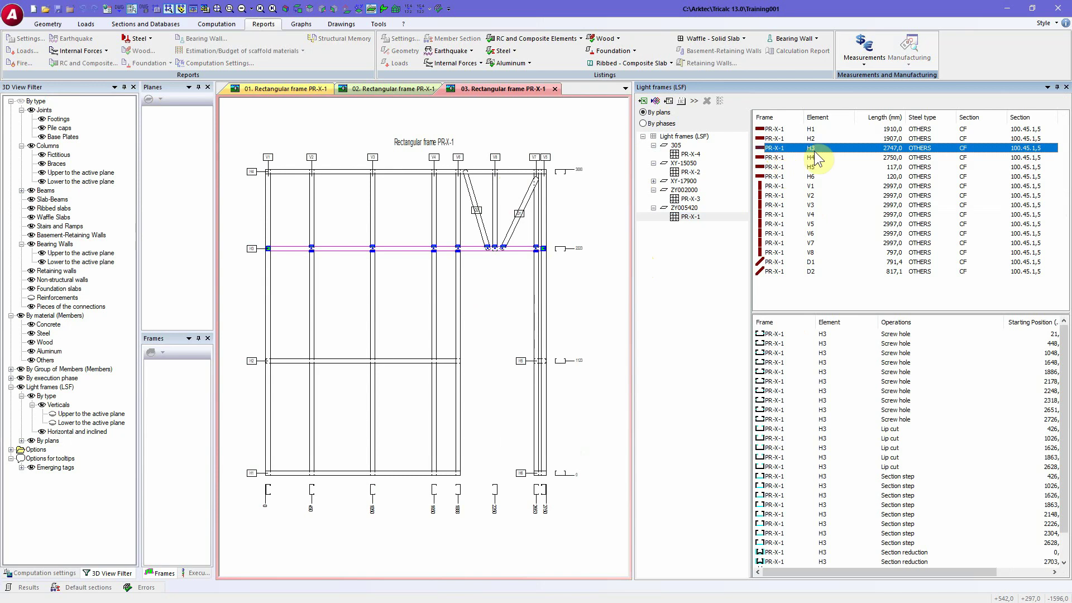
scroll(252, 257, up, 3)
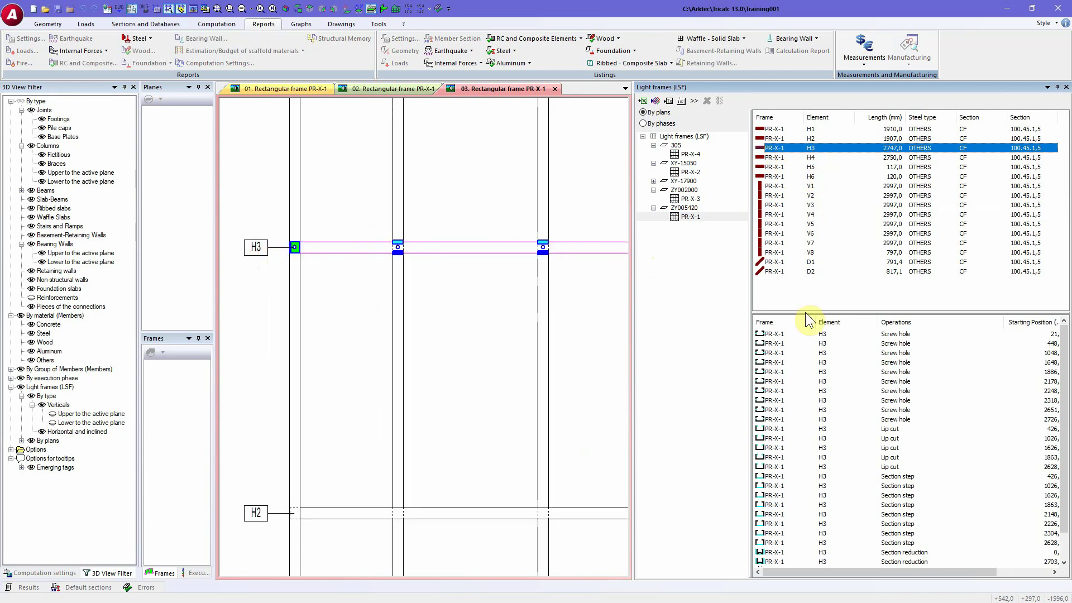
Examine the screw hole, lip cut, section step and section reduction operations of element H3
click(803, 333)
click(809, 352)
click(815, 369)
click(832, 411)
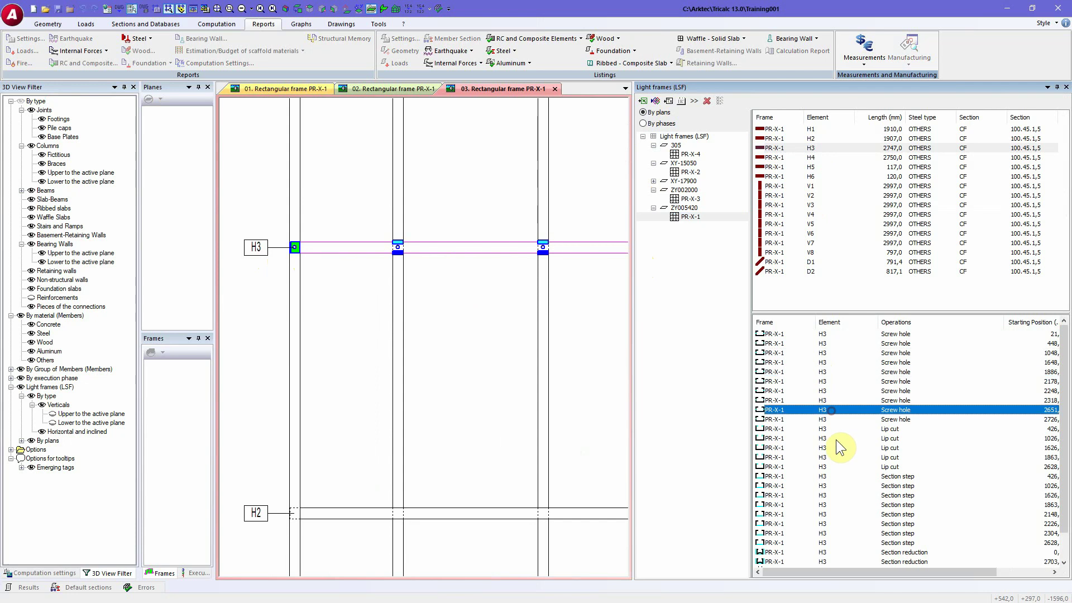
click(837, 439)
click(837, 447)
click(836, 492)
scroll(839, 498, down, 1)
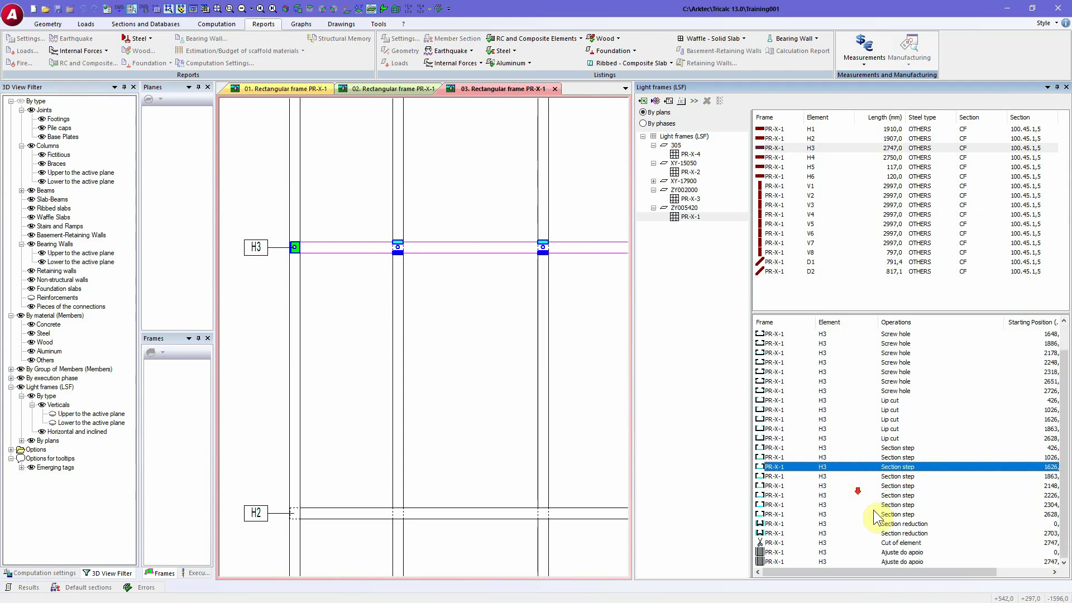
click(889, 533)
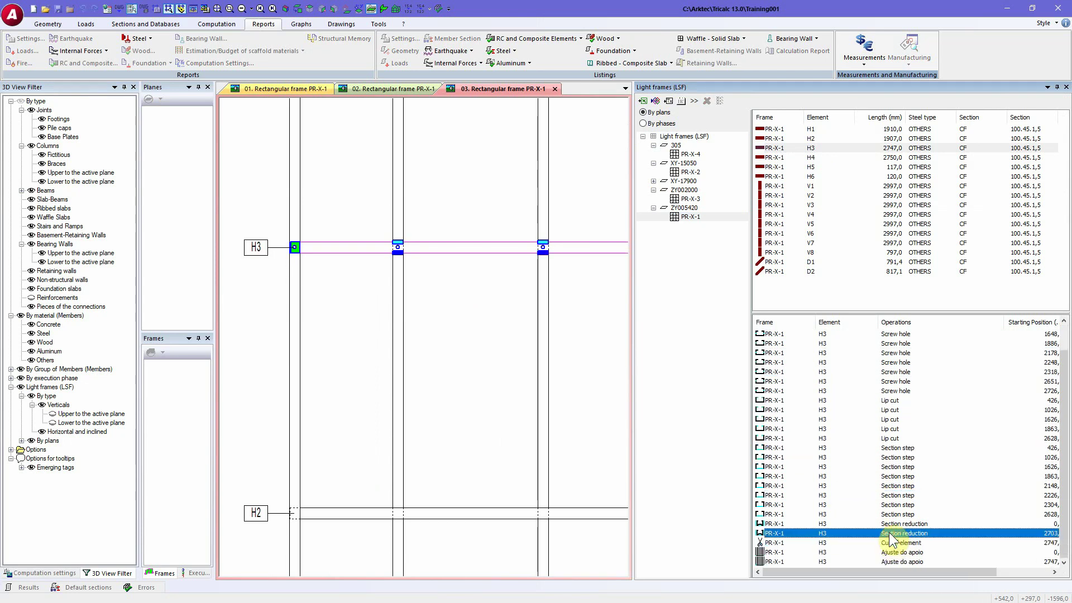
click(855, 372)
click(857, 343)
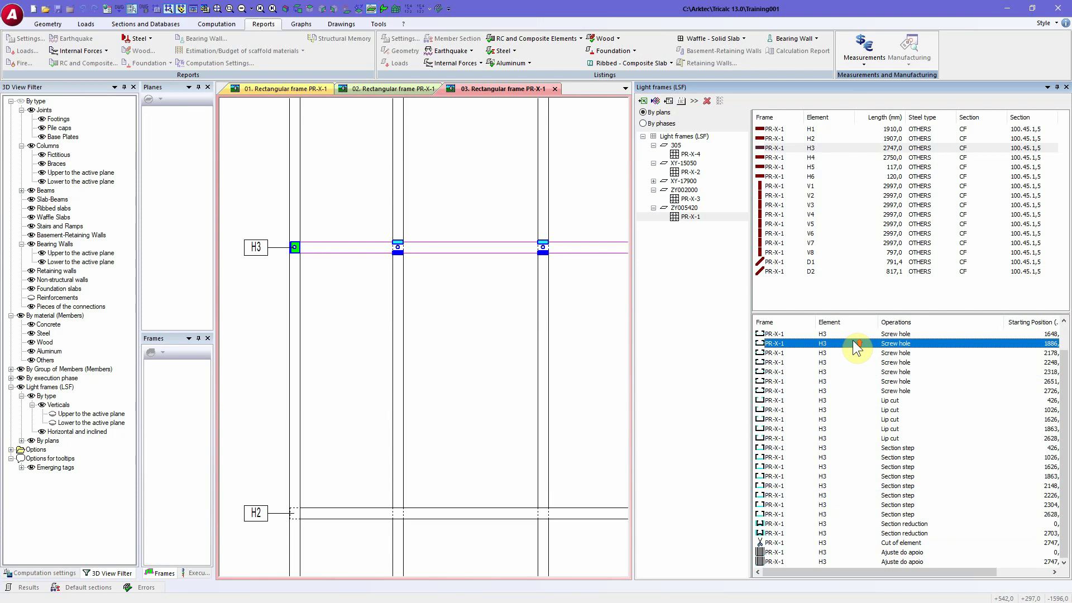
scroll(856, 345, up, 1)
click(858, 343)
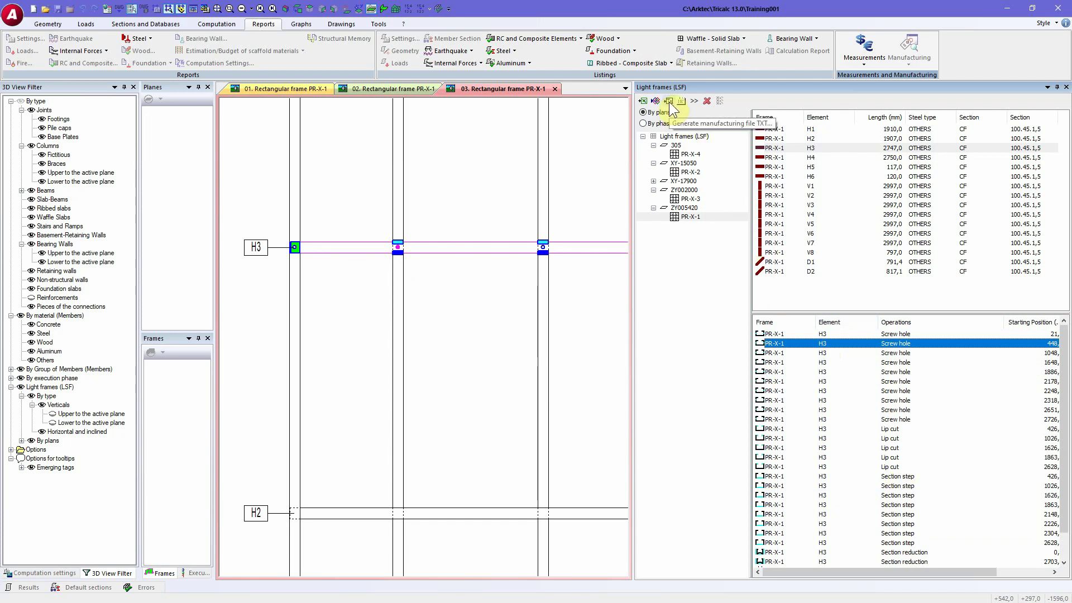
Export the complete light frame structure as the IFC file Training001.ifc to the desktop
scroll(436, 284, down, 5)
mouse_move(473, 295)
middle_down()
mouse_move(352, 278)
mouse_move(411, 284)
middle_up()
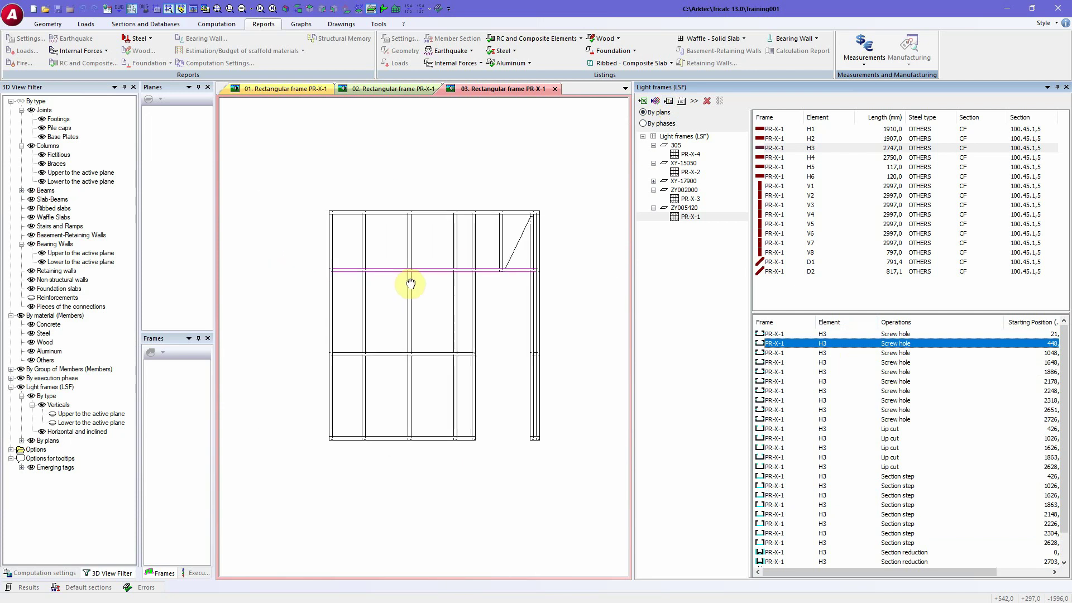
click(655, 102)
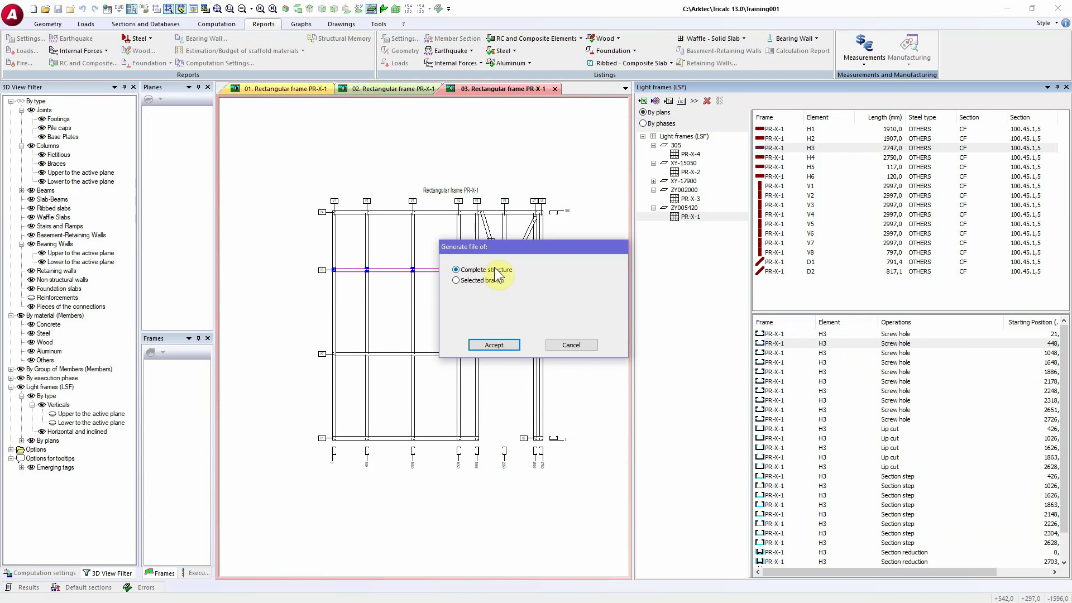
click(488, 280)
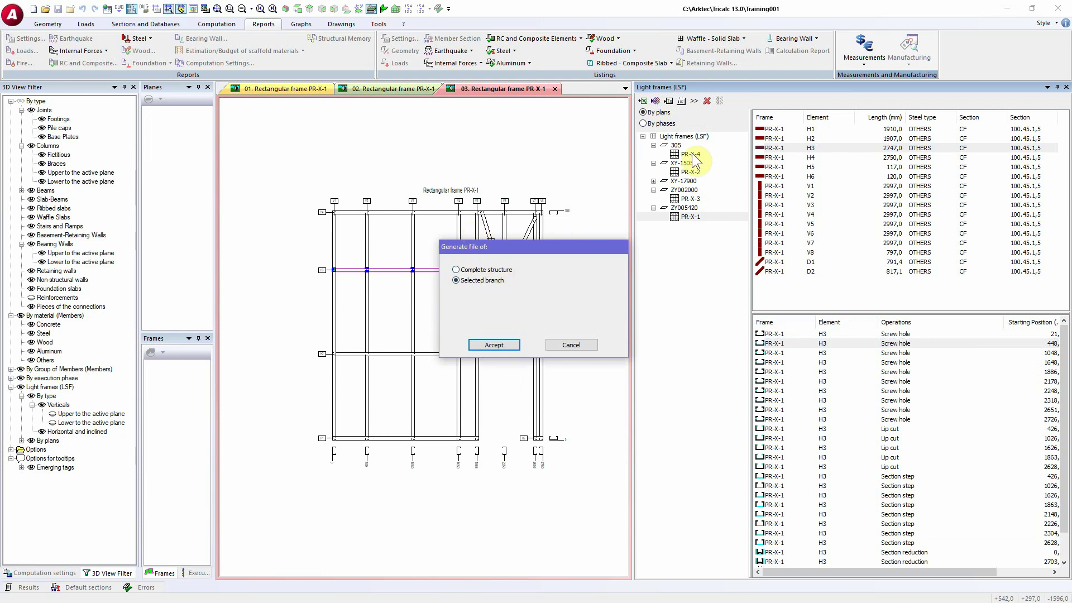
click(488, 270)
click(501, 346)
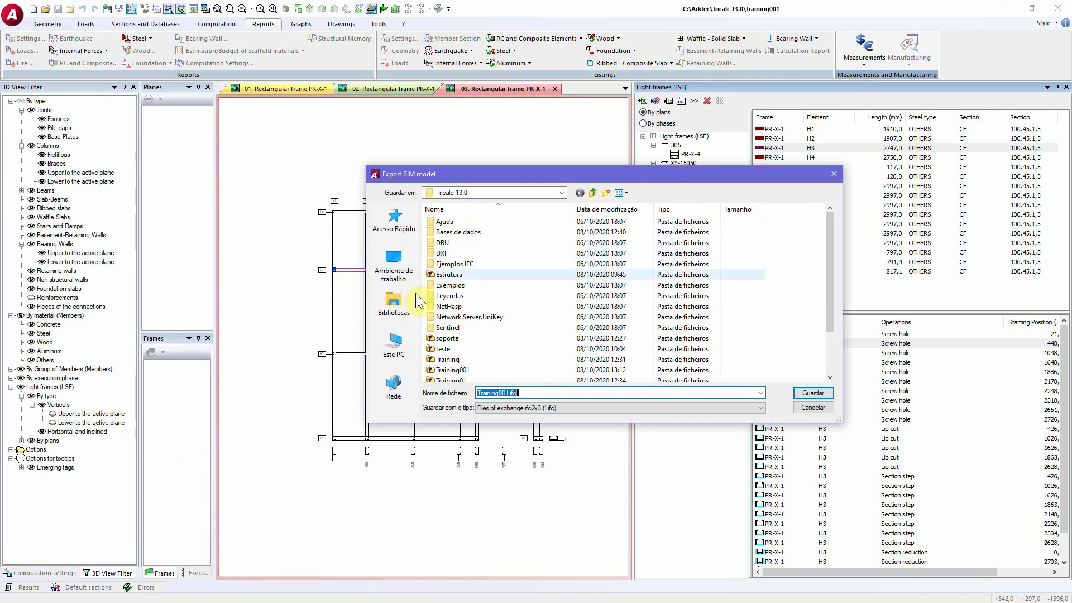
click(394, 267)
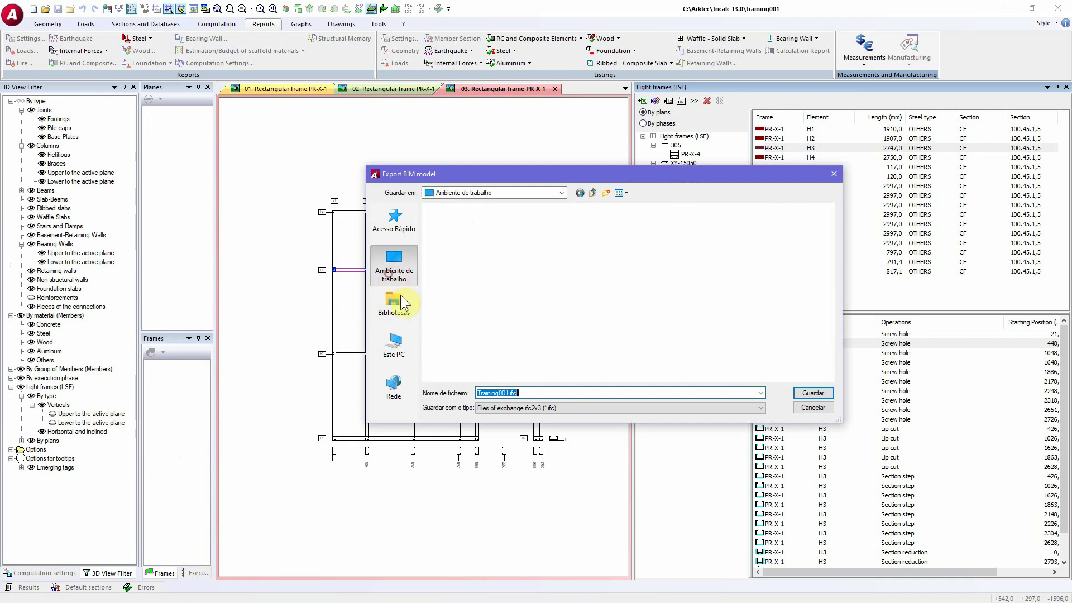
click(814, 394)
click(565, 329)
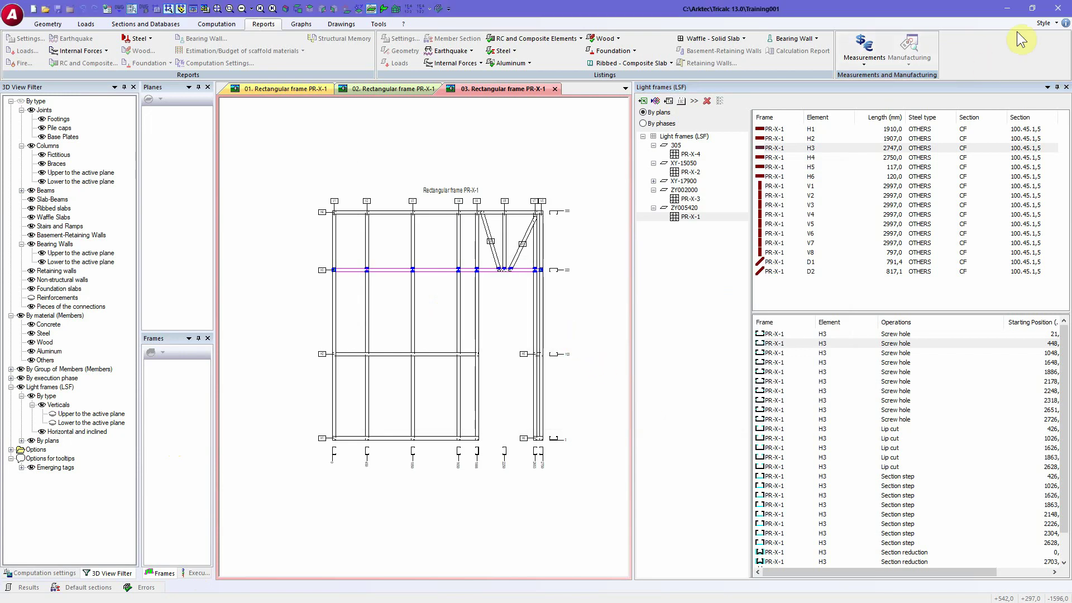
Uncover the desktop and open the exported Training001.ifc file in BIM Vision
click(1029, 9)
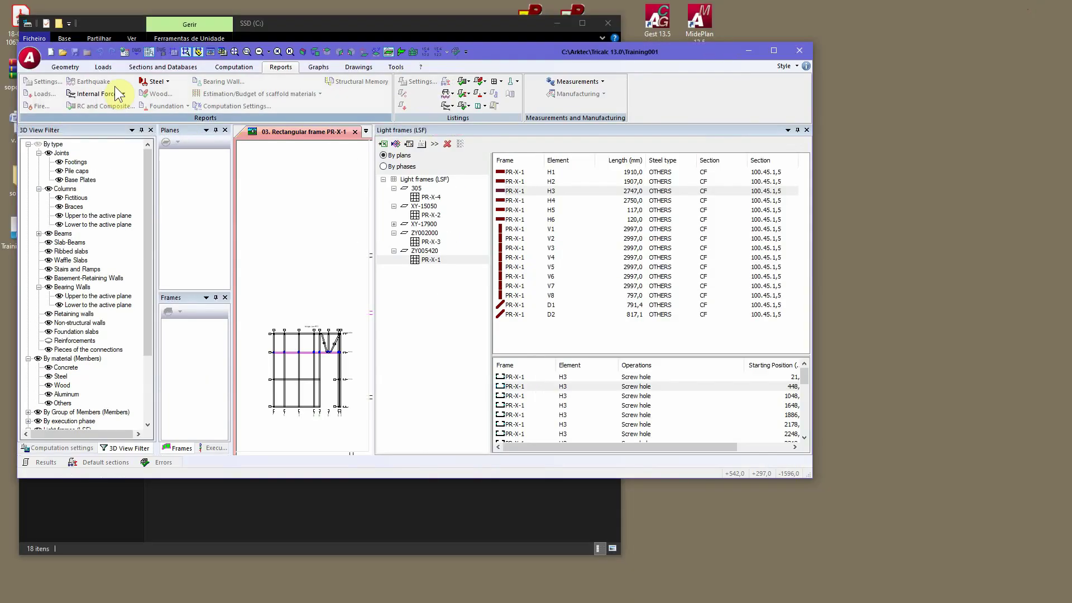
click(551, 25)
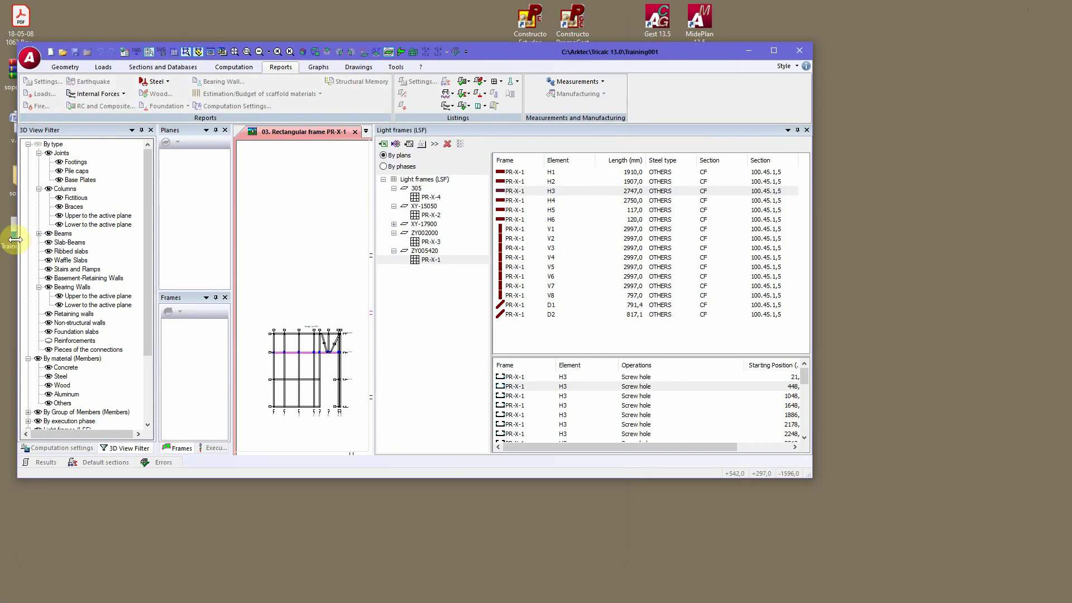
drag(463, 49, 502, 52)
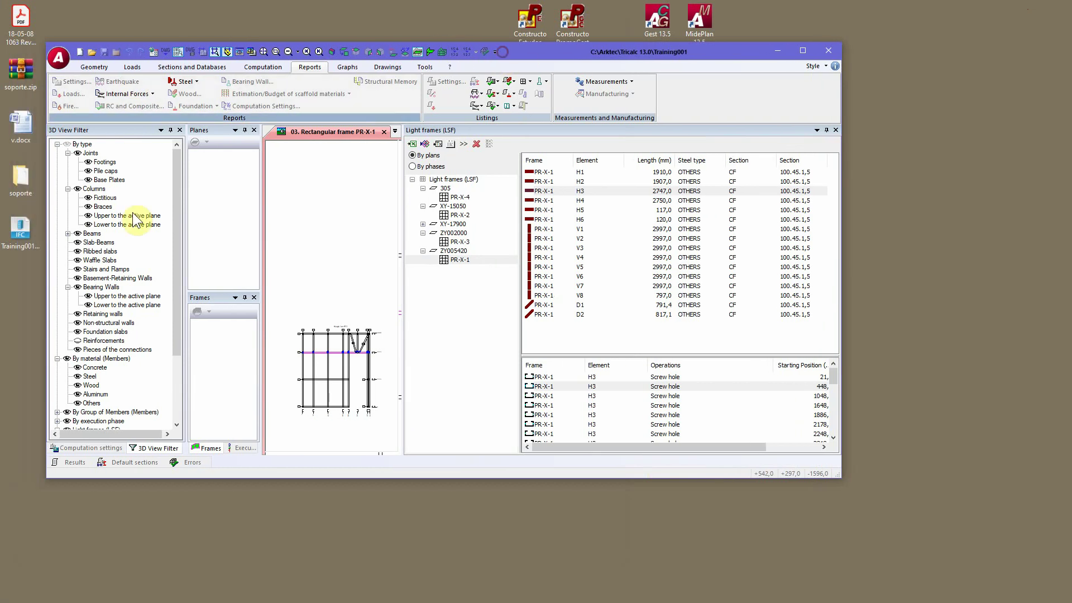
drag(25, 228, 376, 159)
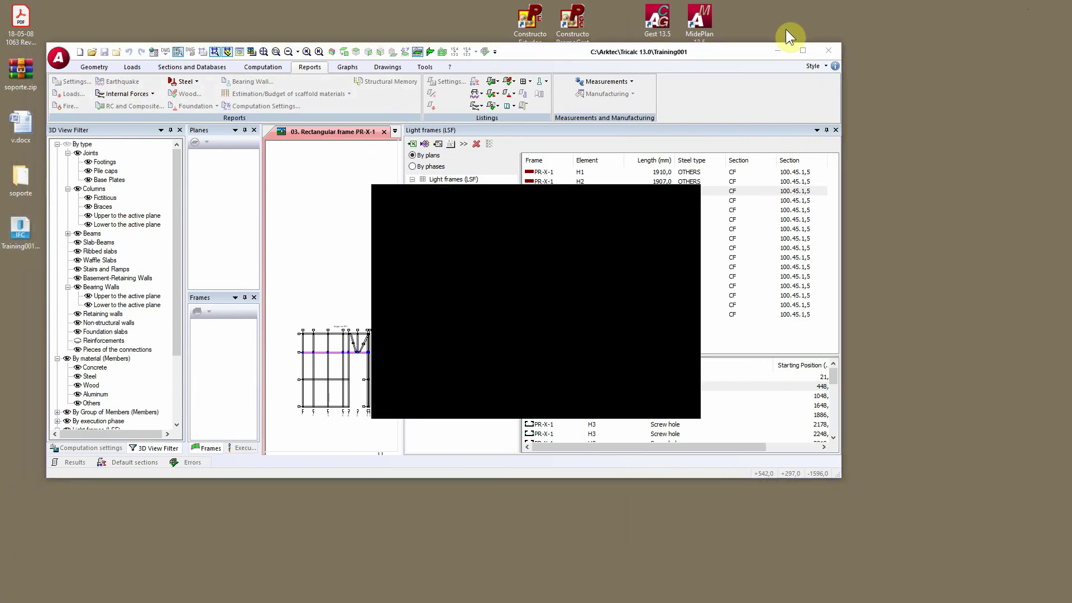
click(803, 51)
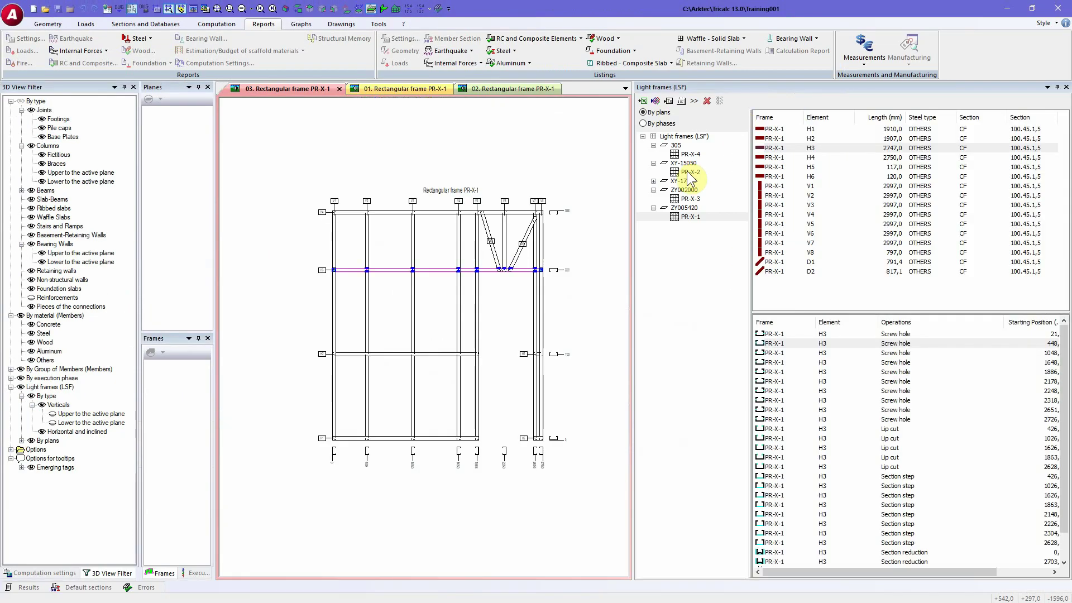
key(alt+Tab)
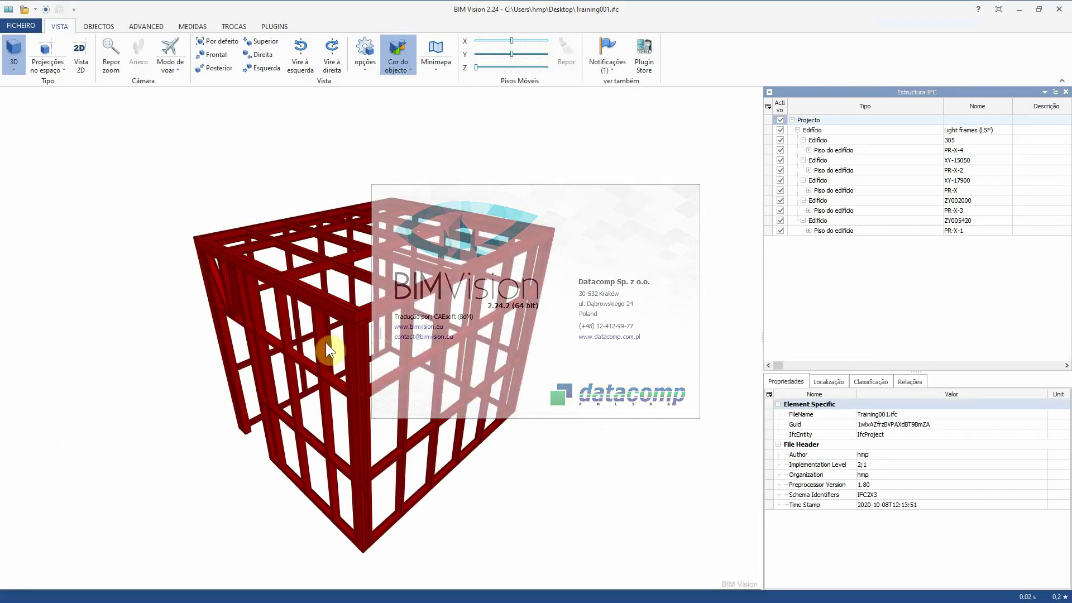
Examine the exported 3D frame model and its door opening in BIM Vision, and return to Tricalc
drag(396, 321, 413, 351)
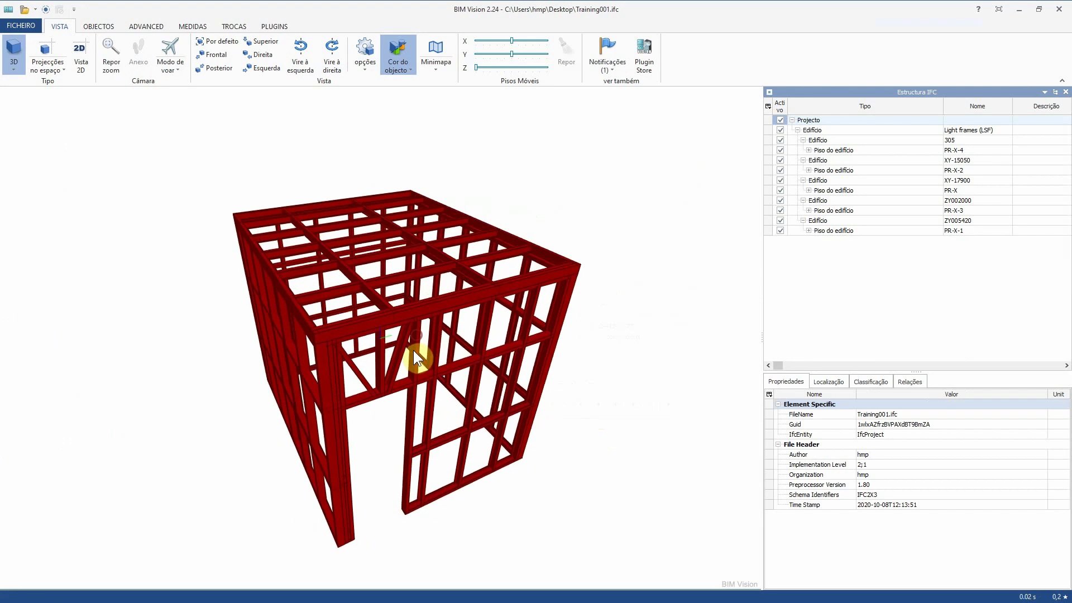
scroll(404, 381, up, 6)
drag(351, 419, 466, 304)
click(1019, 10)
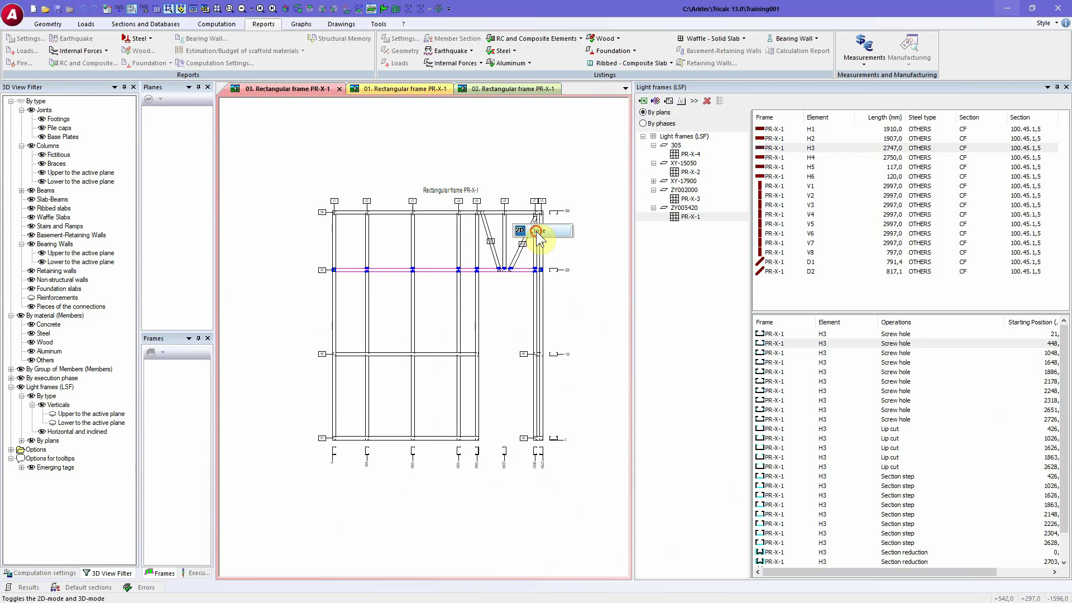
Return to the 3D model view and generate the light frames (LSF) report with all panels in the same report
click(538, 232)
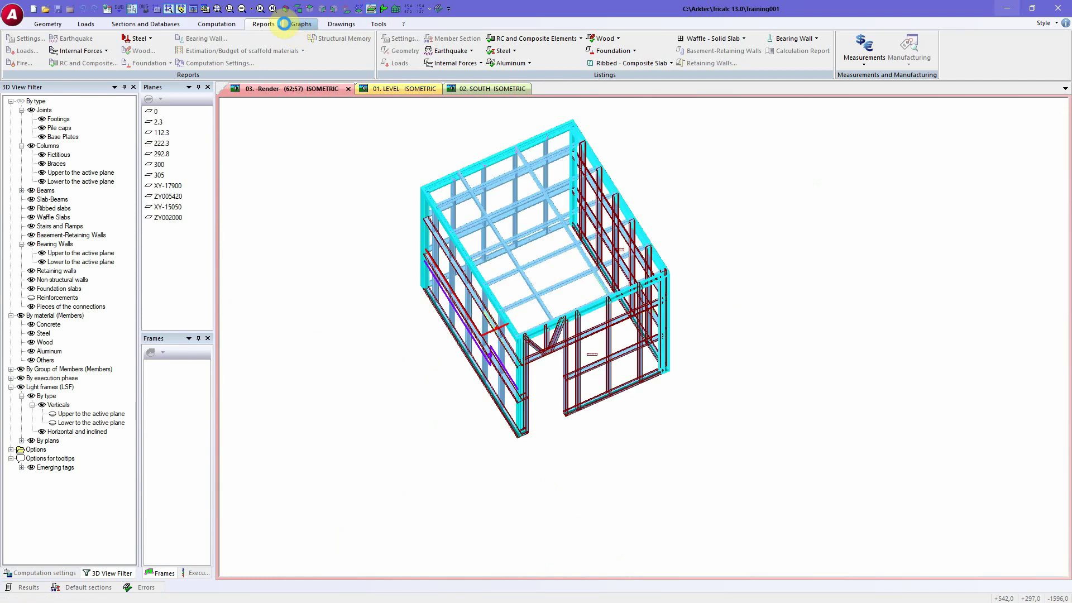
click(150, 38)
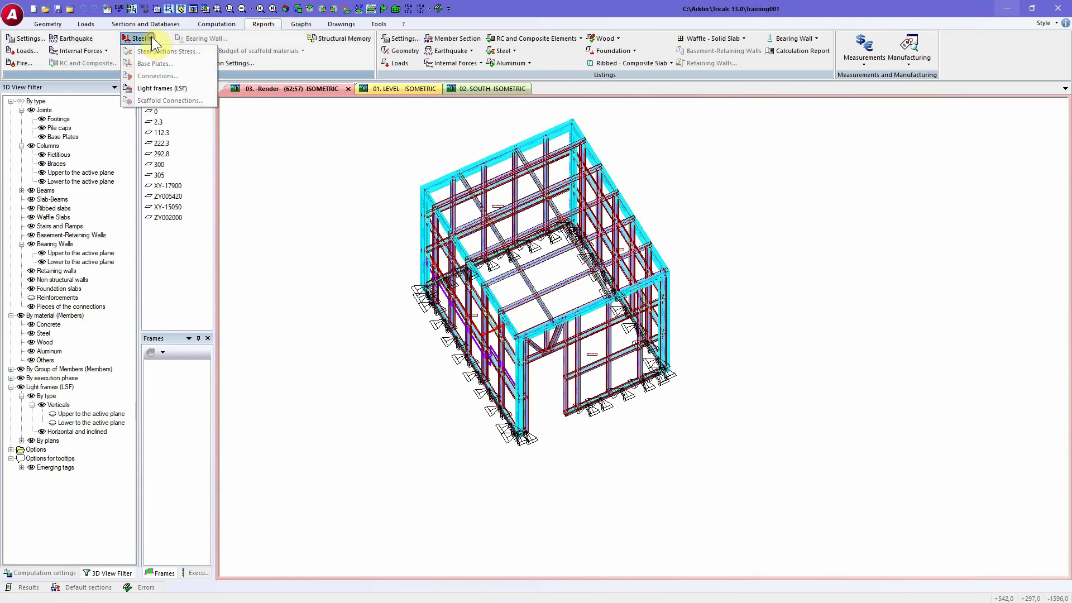
click(165, 88)
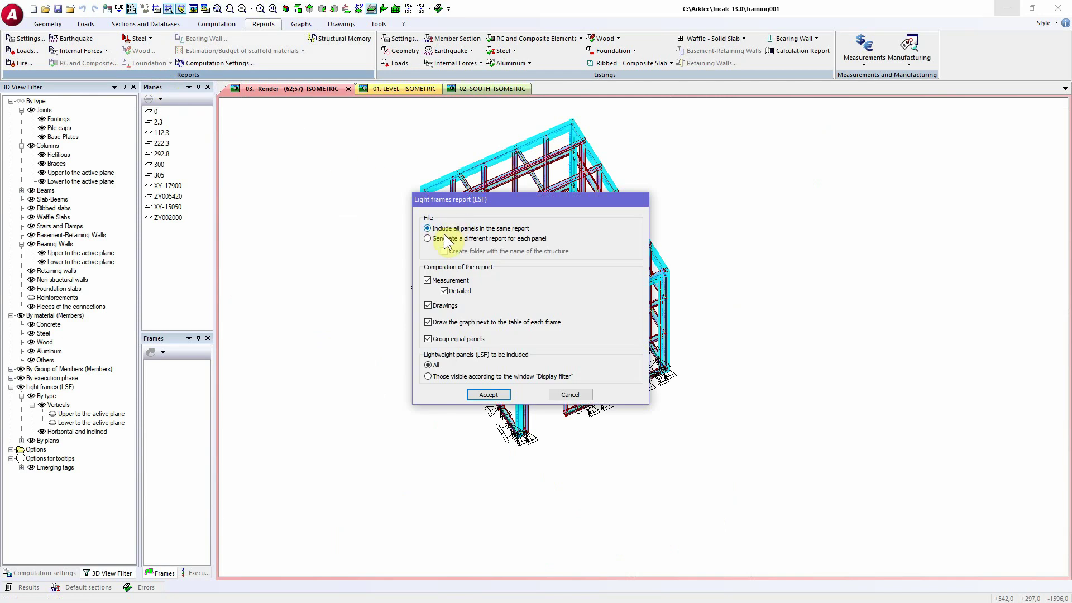
click(483, 395)
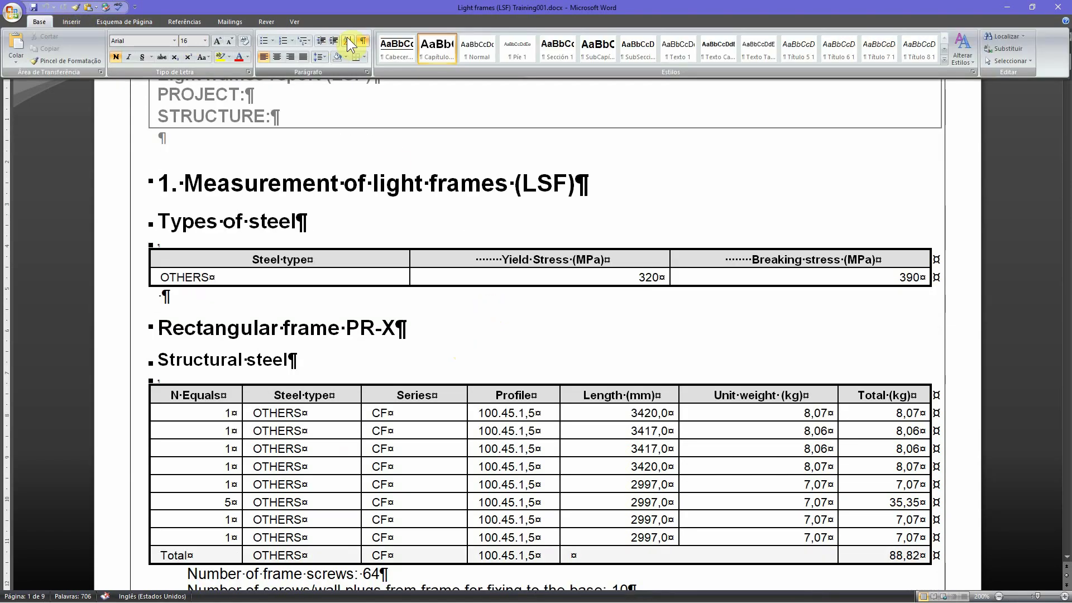
Hide the formatting marks in the report and examine frame PR-X's structural steel table and screw counts
click(360, 40)
scroll(519, 232, down, 5)
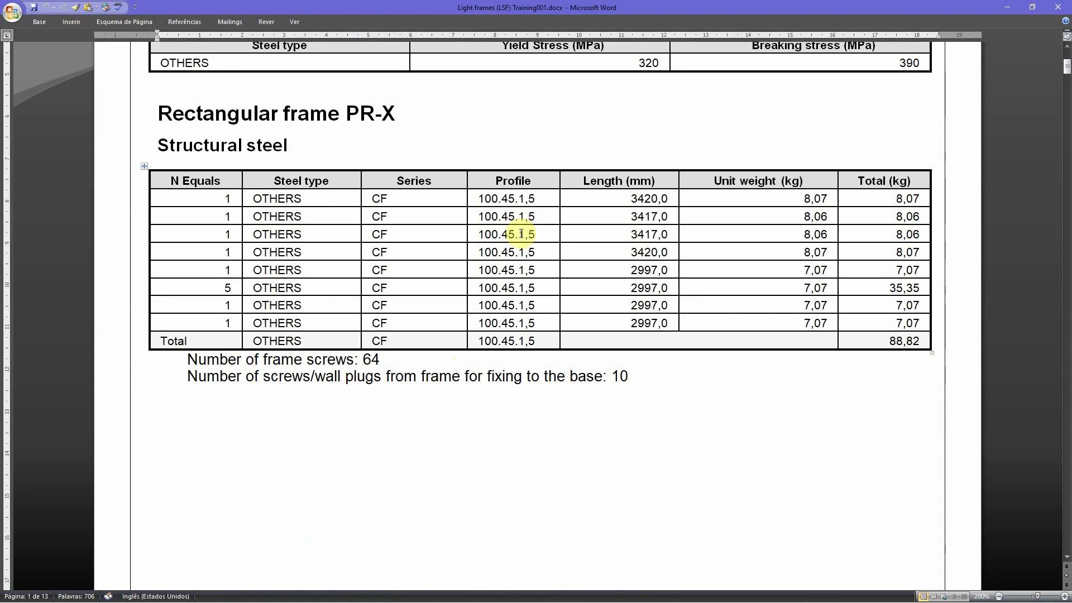
scroll(522, 233, up, 5)
ctrl+scroll(522, 233, down, 2)
ctrl+scroll(521, 233, down, 3)
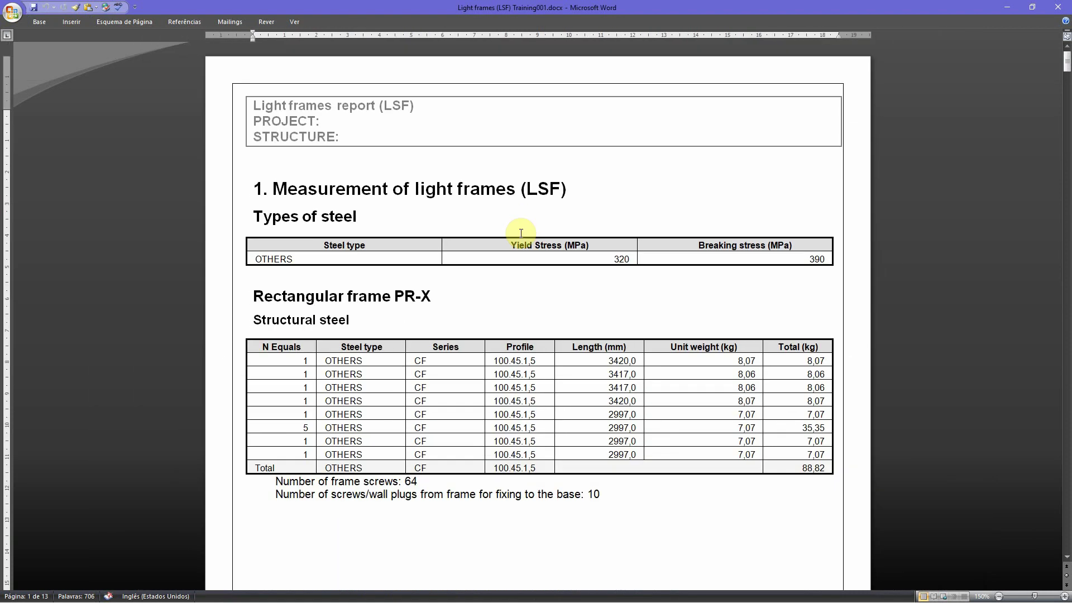
drag(249, 315, 822, 467)
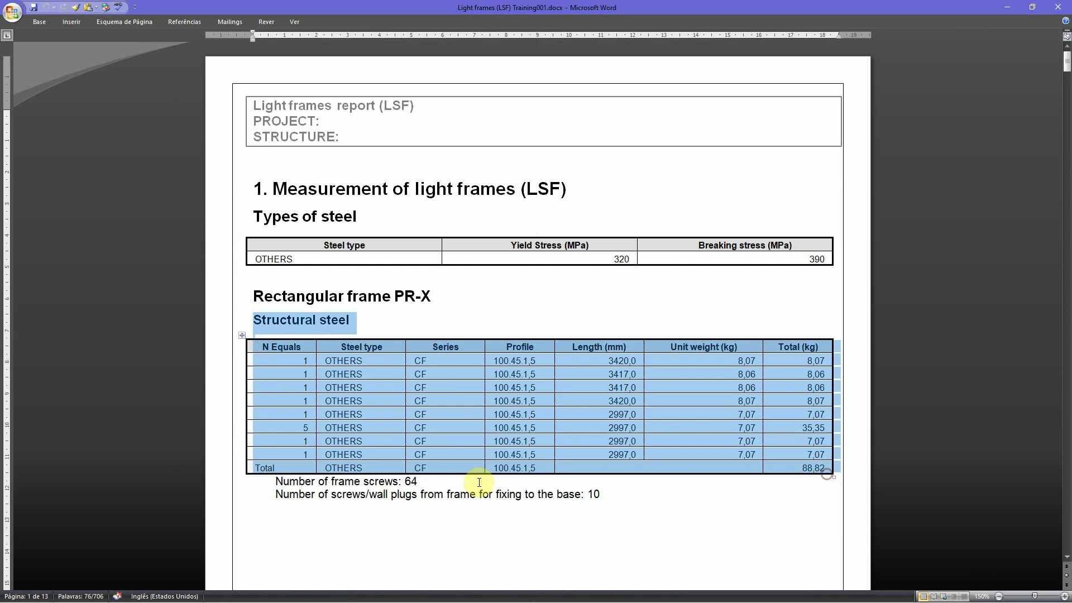
drag(363, 481, 609, 512)
scroll(607, 509, down, 15)
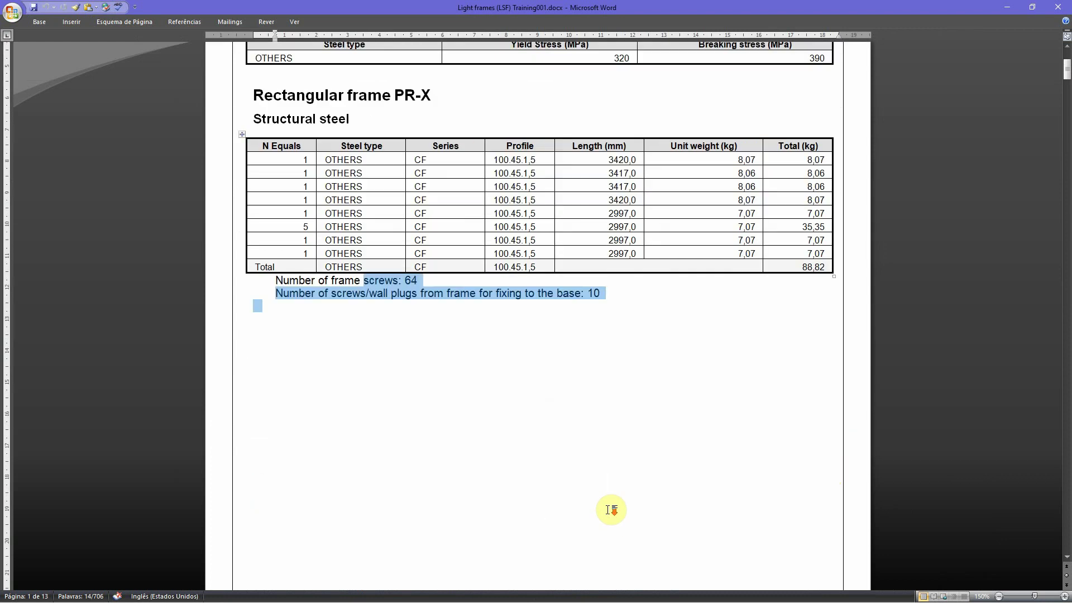
Examine the graph of rectangular frame PR-X in the report, including its element labels and screw positions
scroll(538, 354, down, 3)
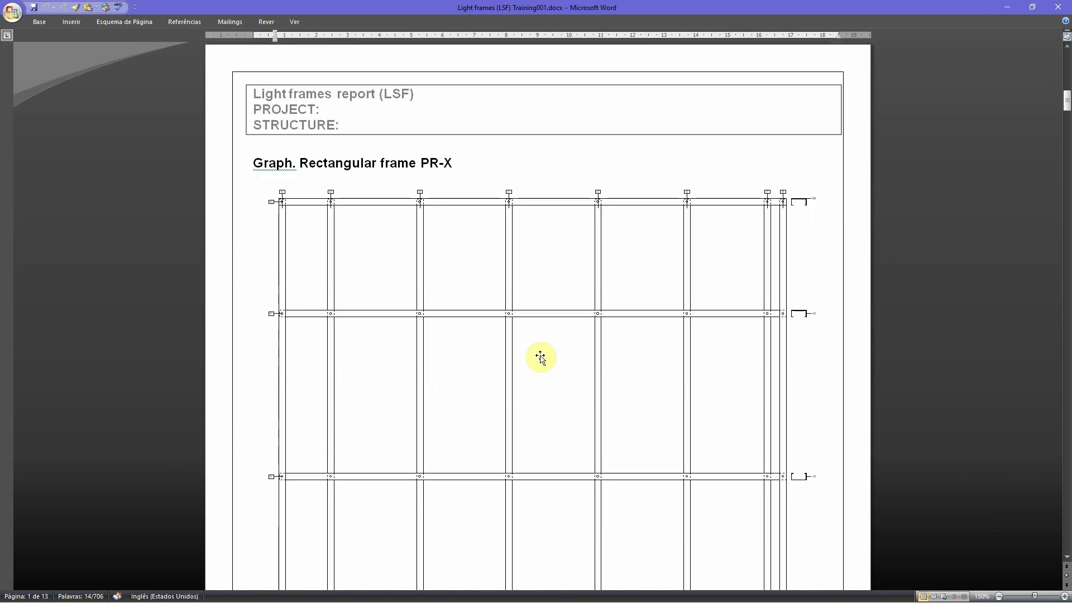
ctrl+scroll(299, 207, up, 10)
ctrl+scroll(579, 407, up, 13)
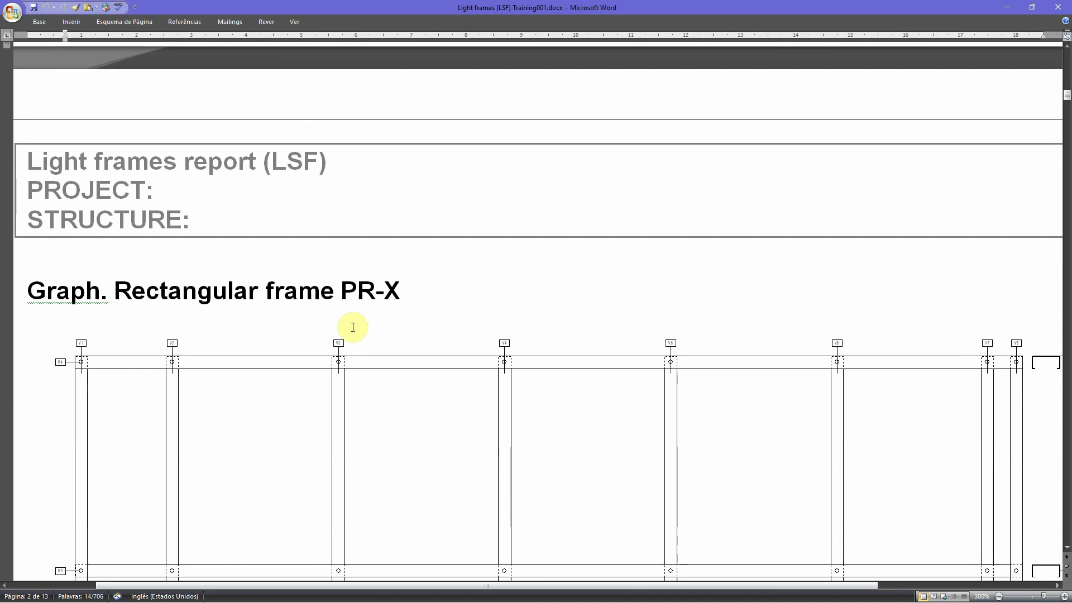
ctrl+scroll(535, 467, up, 1)
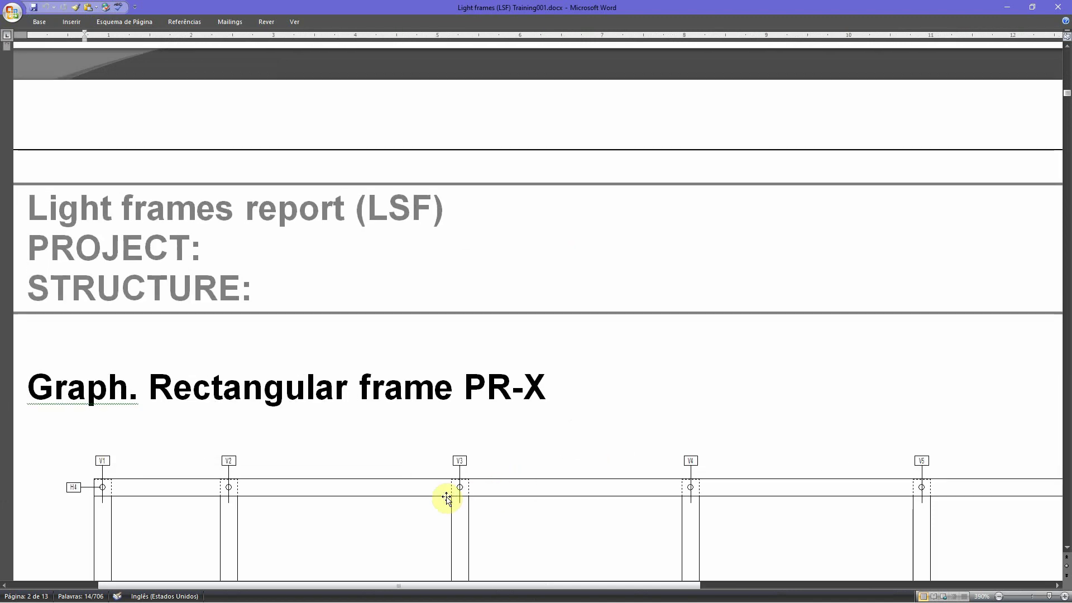
scroll(481, 490, down, 10)
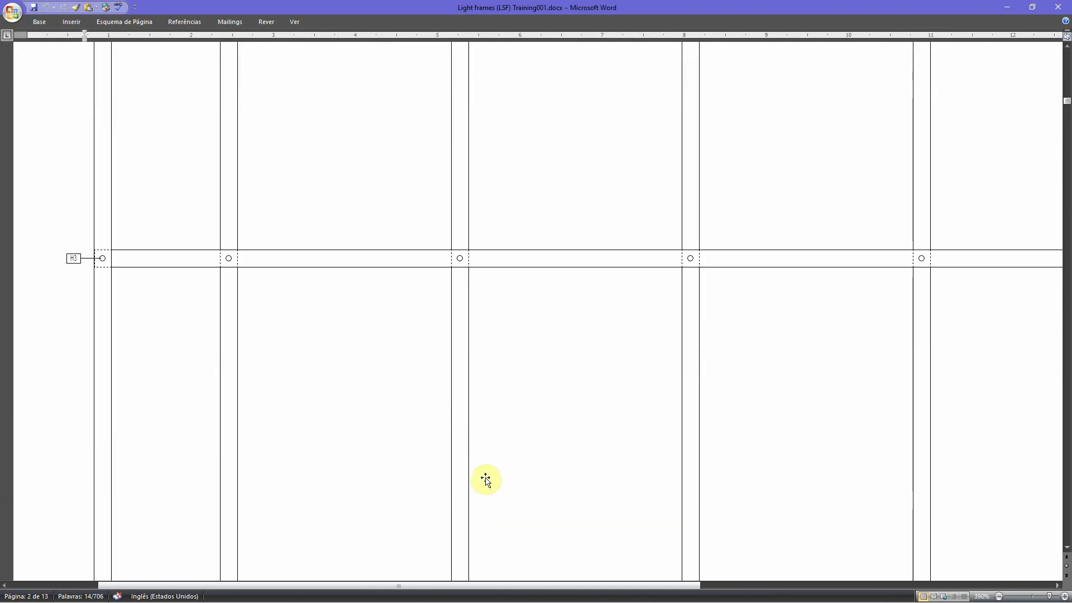
scroll(486, 479, down, 5)
scroll(486, 479, up, 15)
ctrl+scroll(507, 447, down, 5)
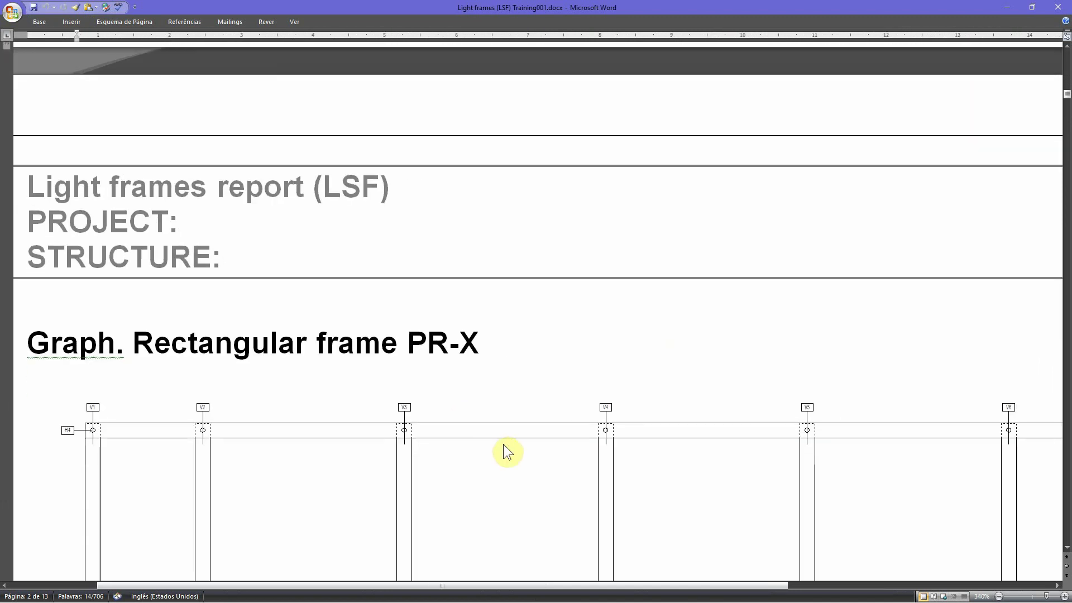
ctrl+scroll(508, 452, down, 20)
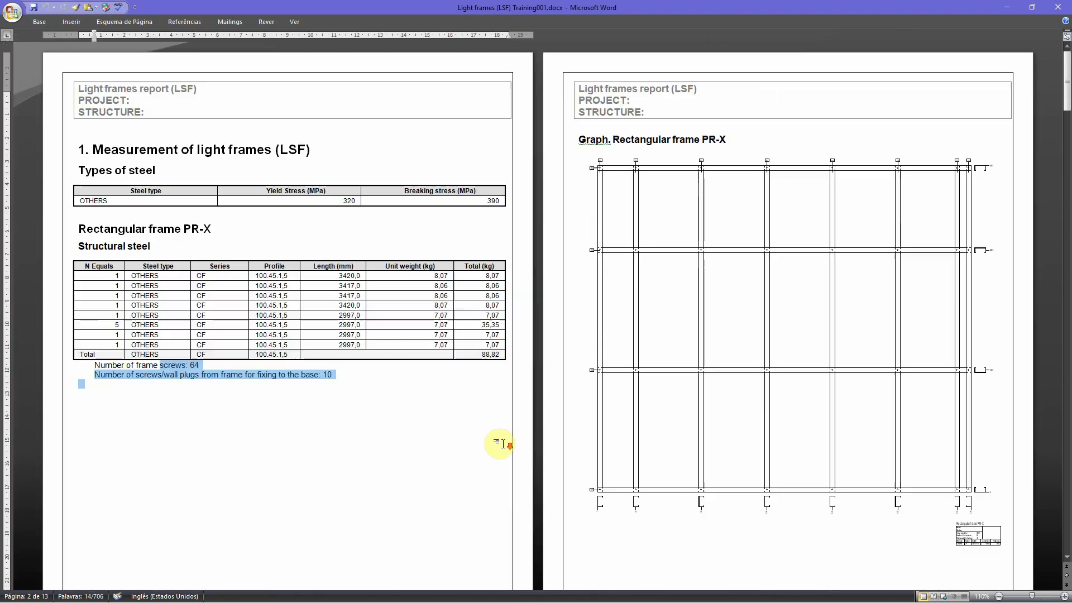
Examine the location map of frame PR-X in the report, covering its plan, front elevation and 3D views
scroll(566, 426, down, 10)
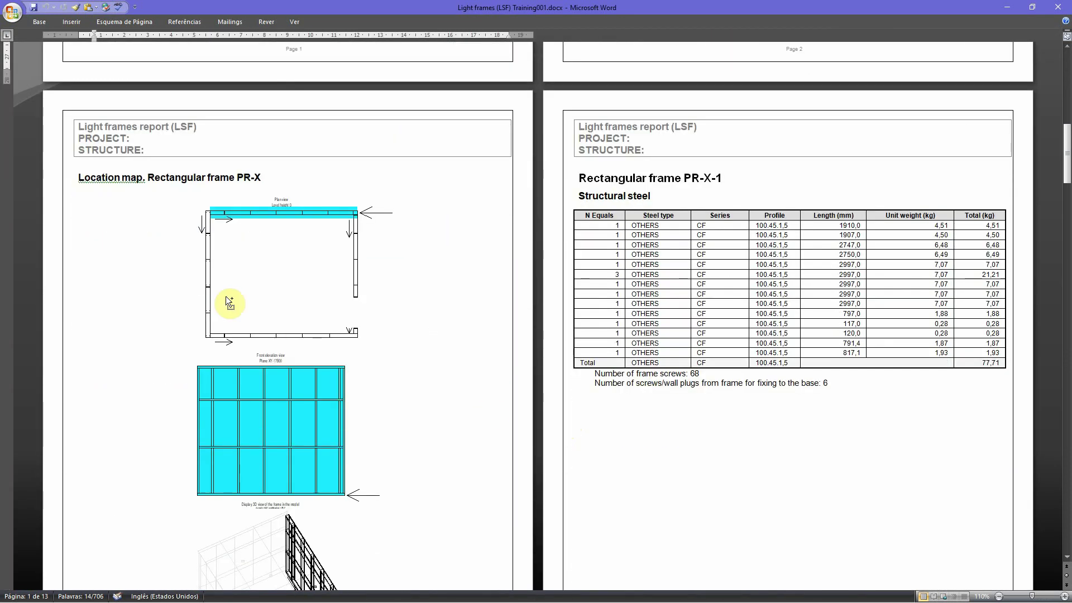
ctrl+scroll(218, 293, up, 2)
ctrl+scroll(285, 330, up, 1)
scroll(304, 334, down, 20)
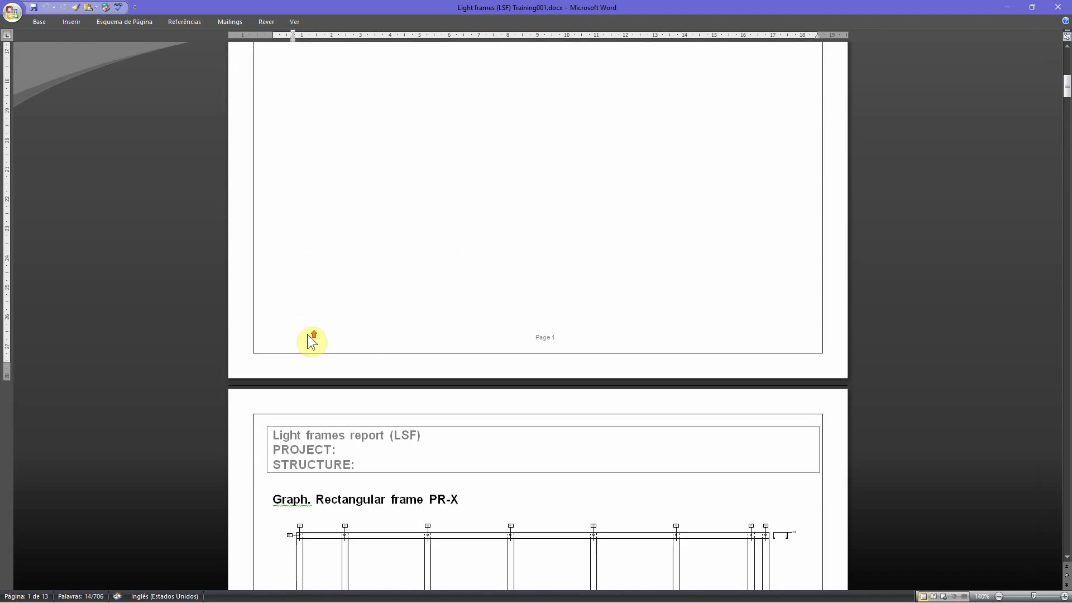
scroll(306, 334, down, 12)
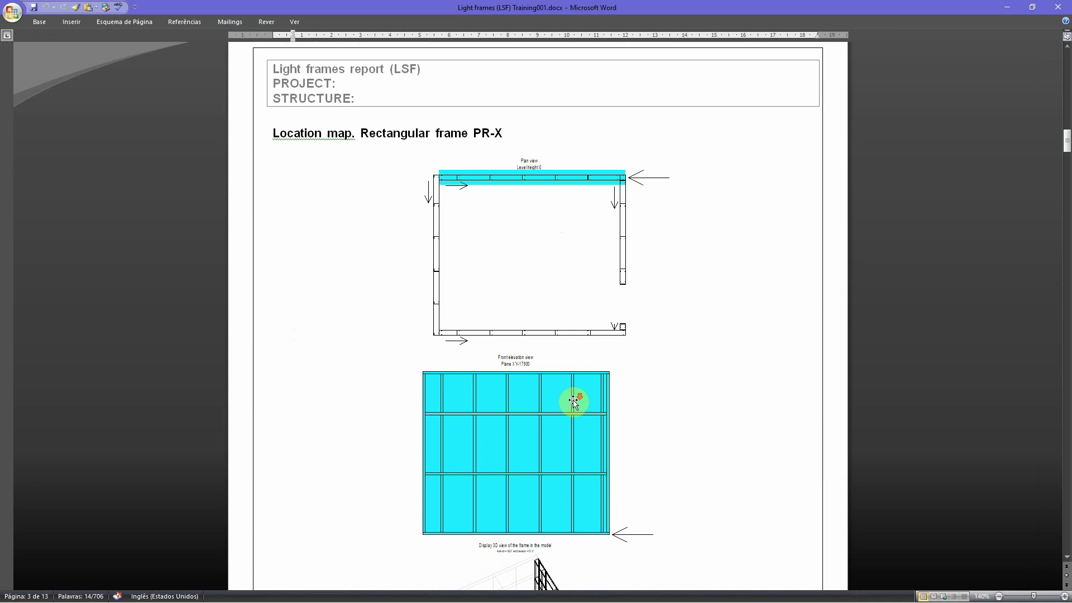
scroll(575, 402, down, 1)
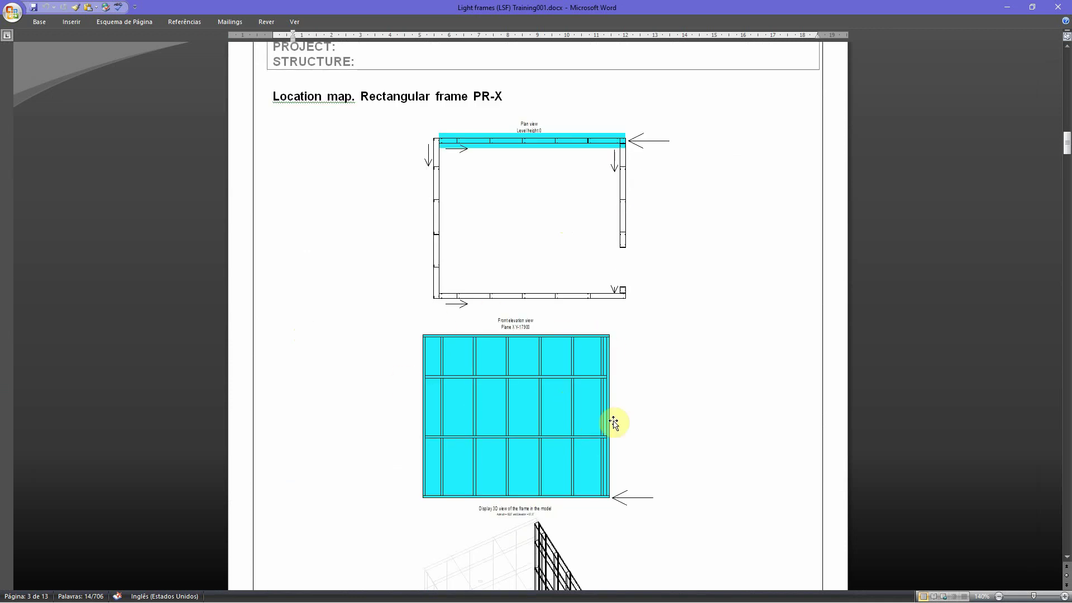
scroll(601, 427, down, 6)
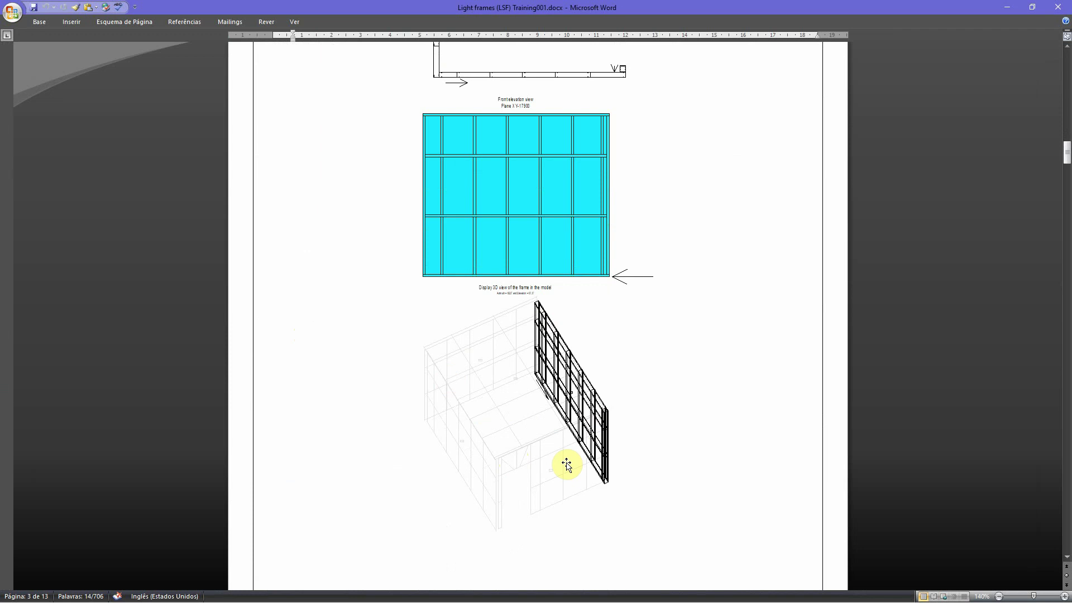
scroll(581, 385, down, 2)
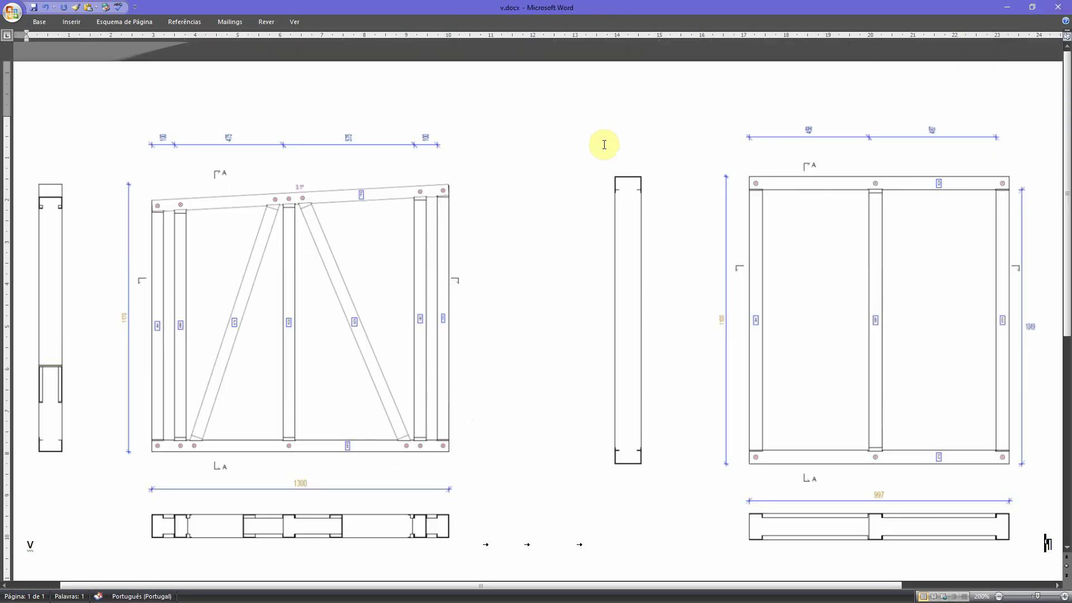
Switch back to Tricalc and display the light frame drawings of the structure, browsing from PR-X-1 and PR-X-4 to PR-X-2
click(1007, 9)
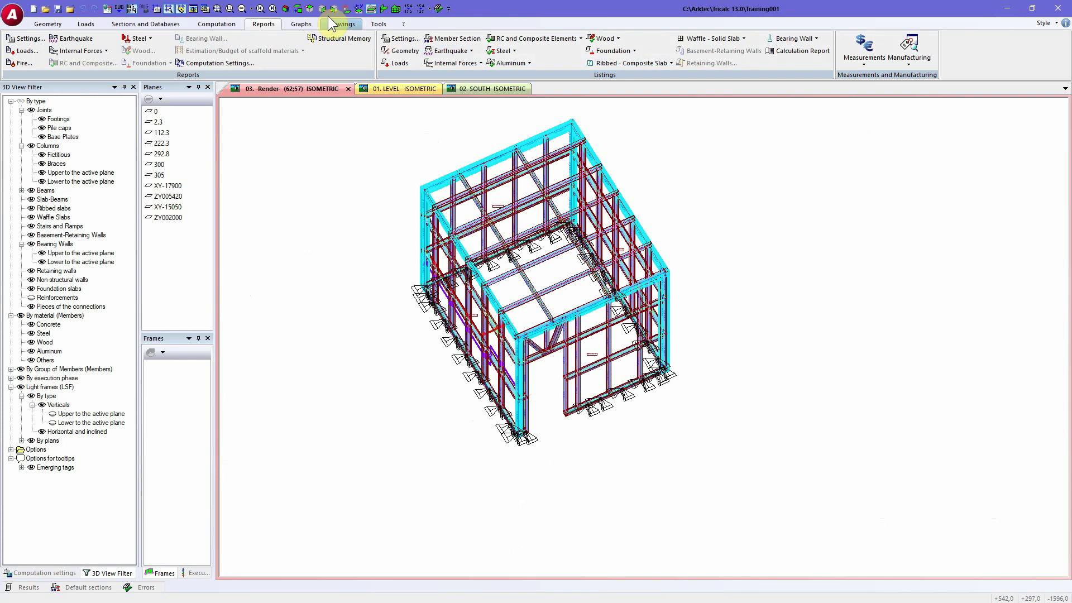
click(349, 27)
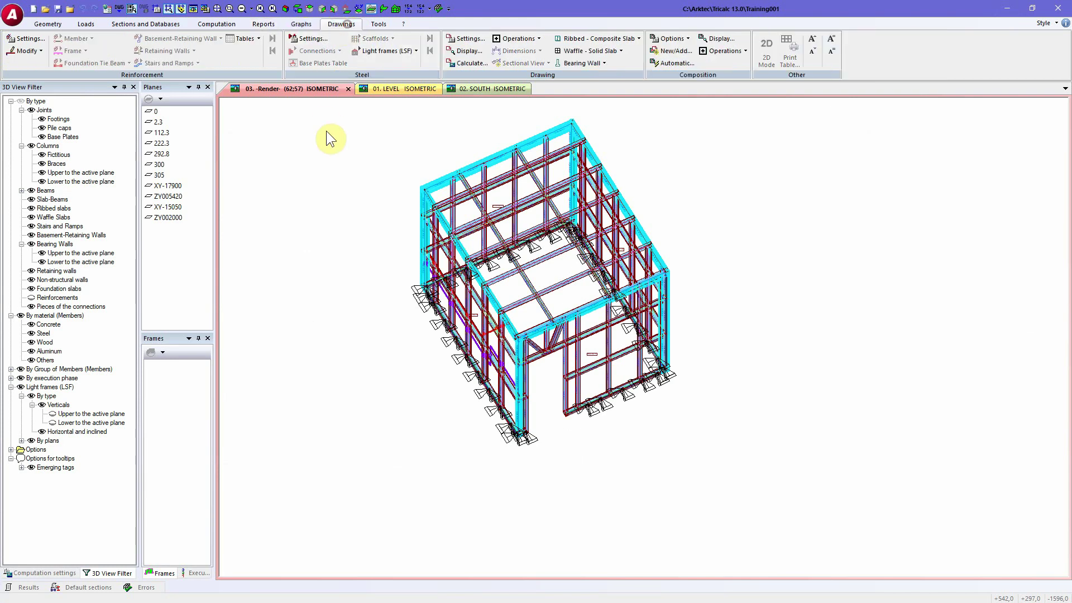
click(370, 52)
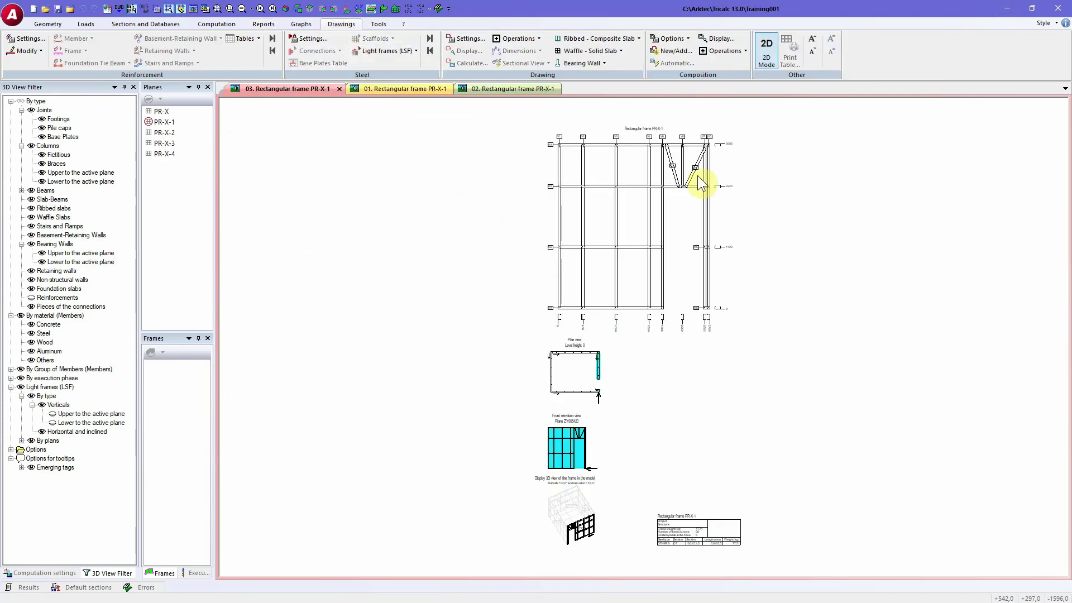
click(173, 153)
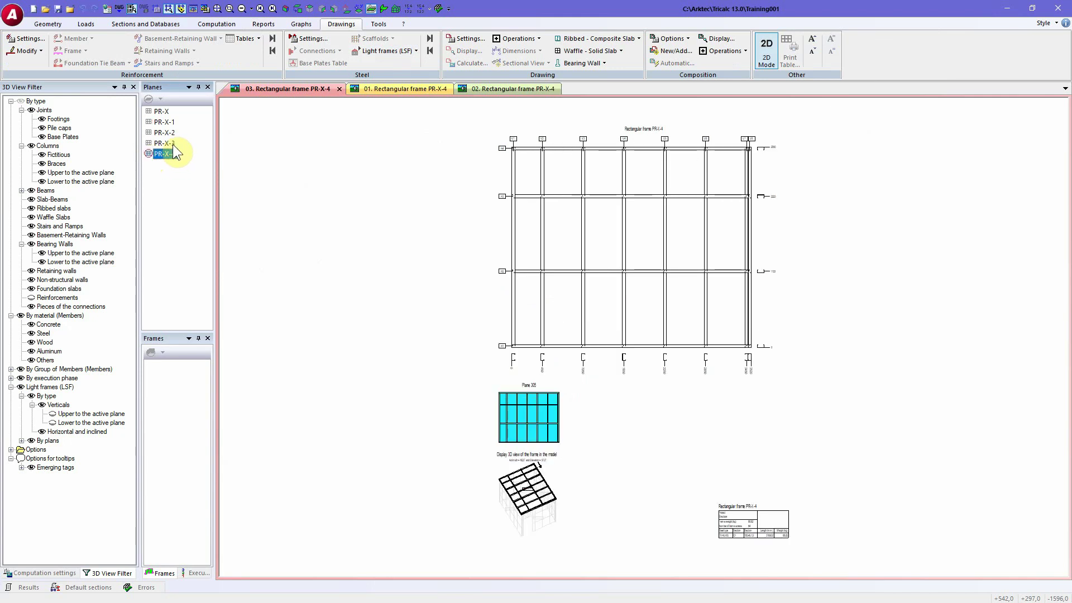
click(173, 144)
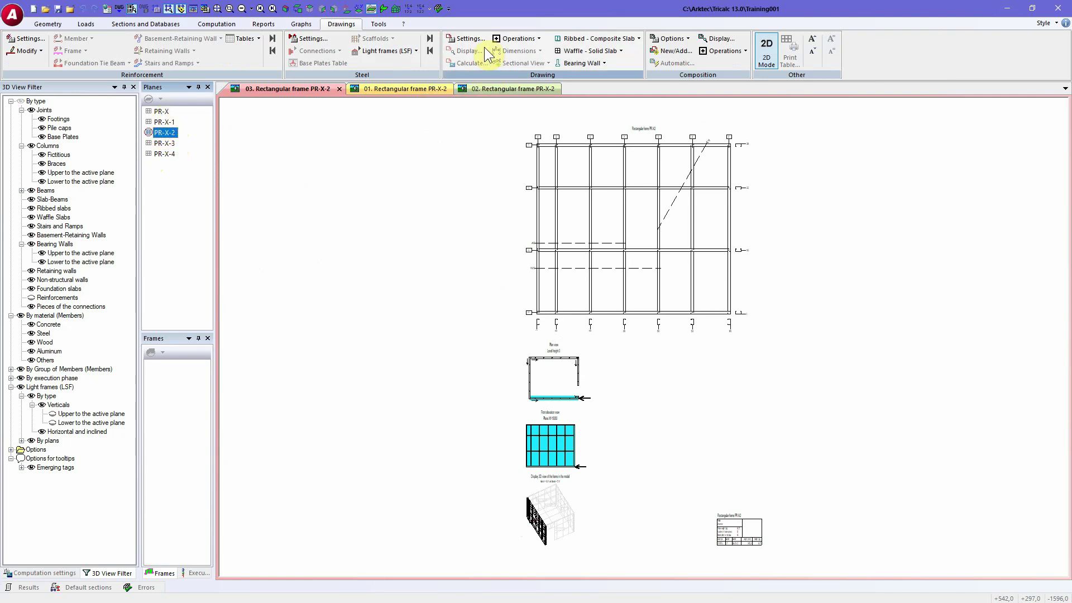
Set the steel drawing text height to 15 cm and the elevation map and 3D view placement to horizontal
click(299, 37)
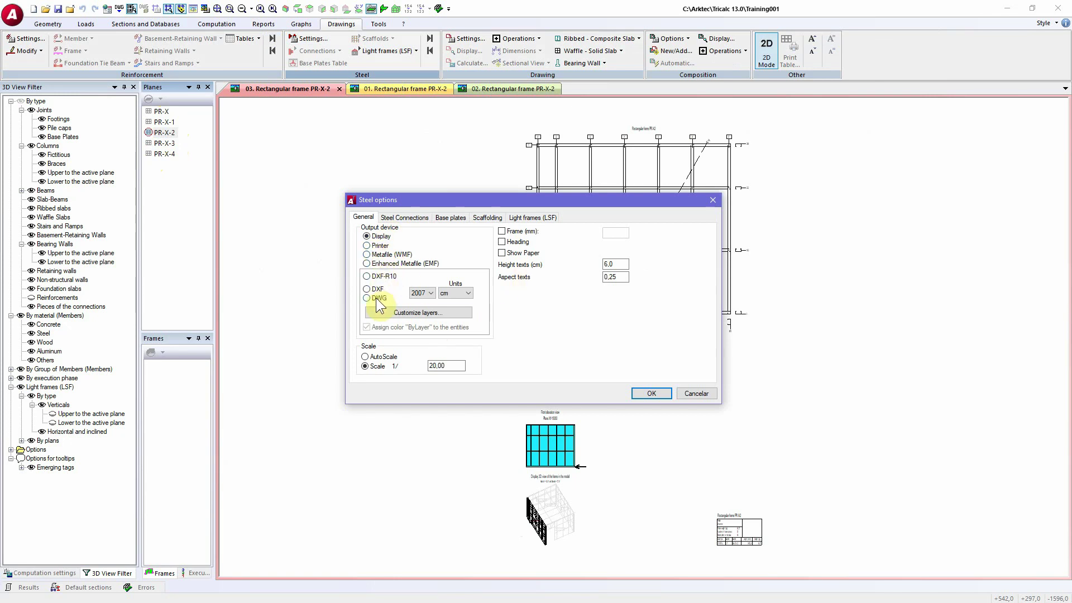
double_click(617, 265)
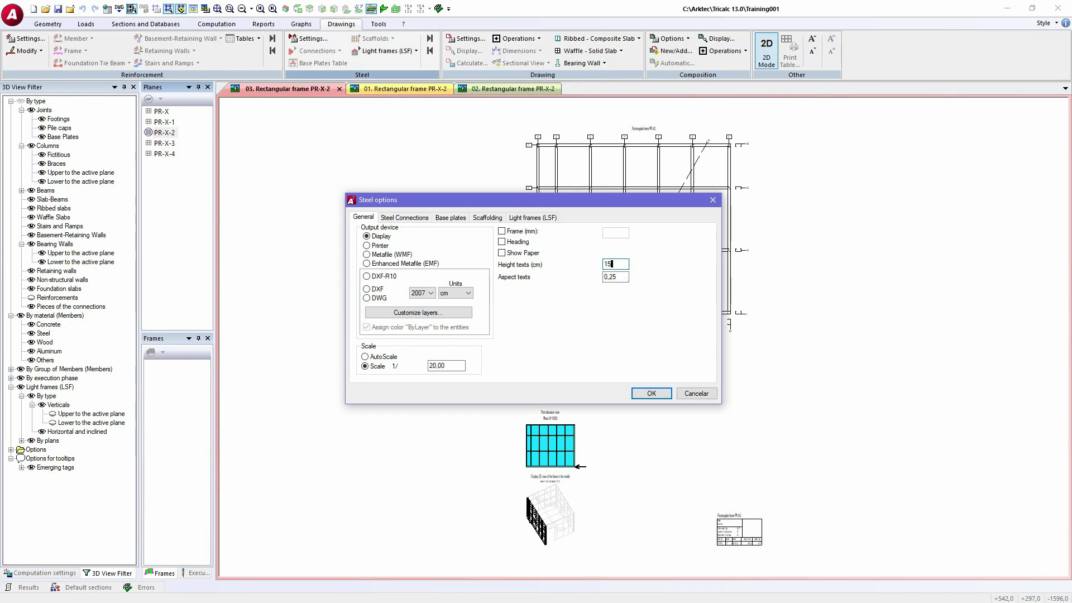
click(545, 219)
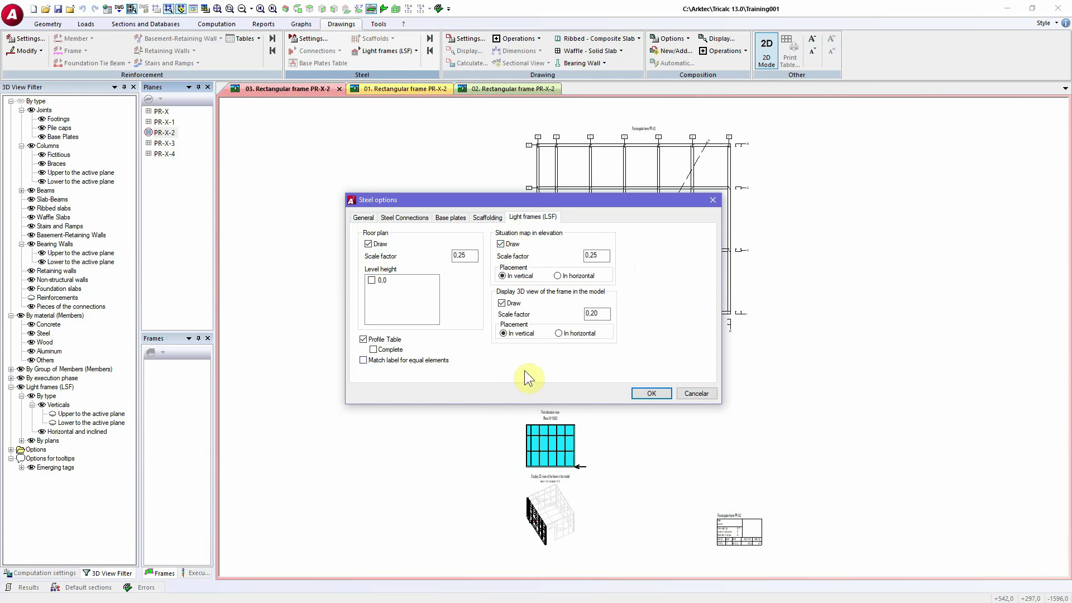
click(652, 393)
Set the text height of the PR-X-2 frame drawing to 10 cm
right_click(579, 286)
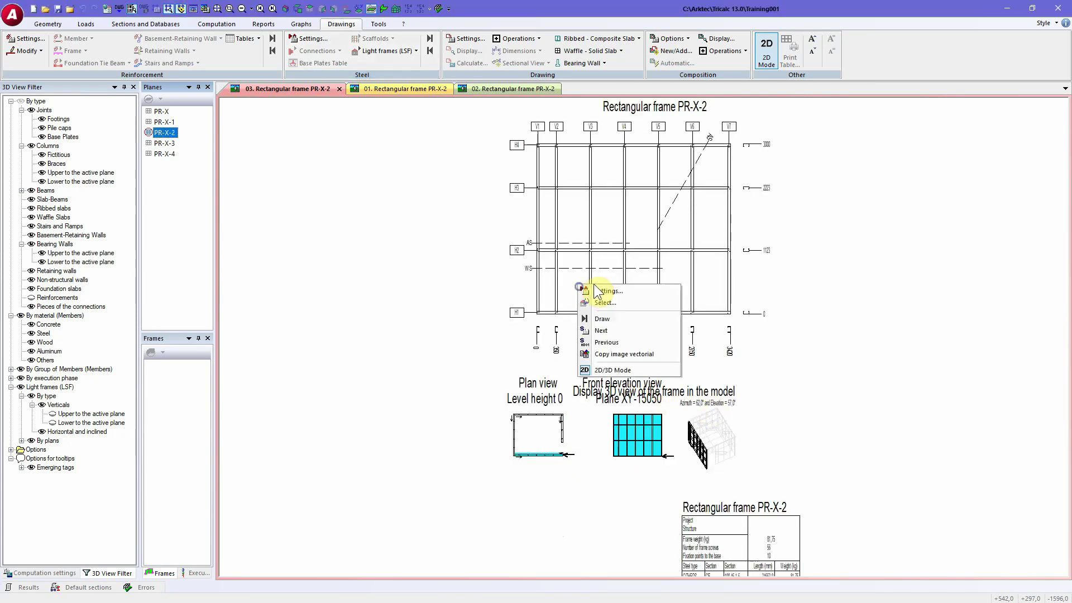
click(605, 291)
click(369, 217)
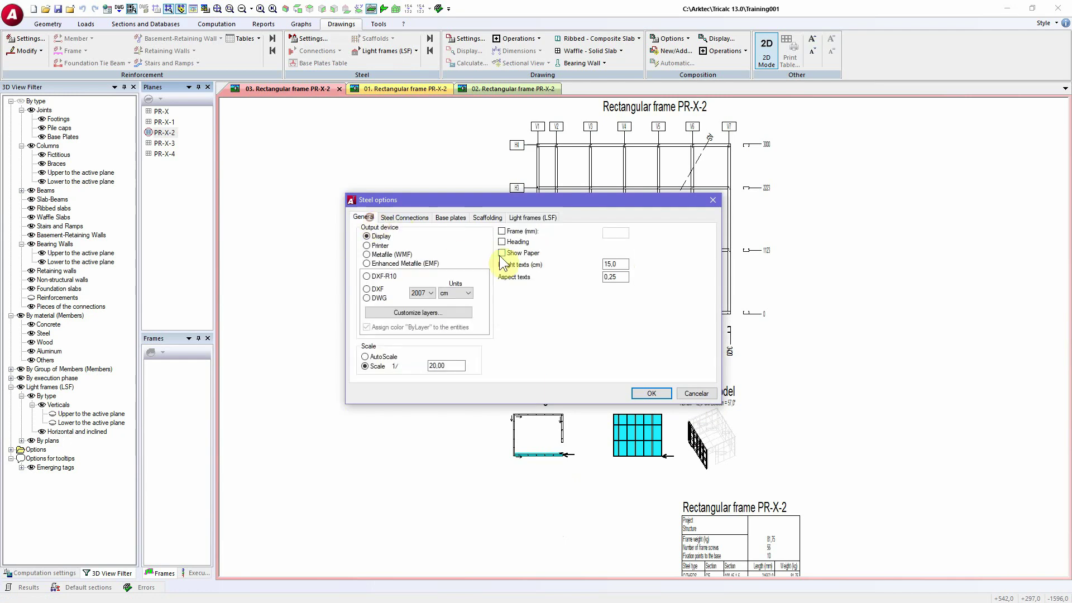
double_click(614, 264)
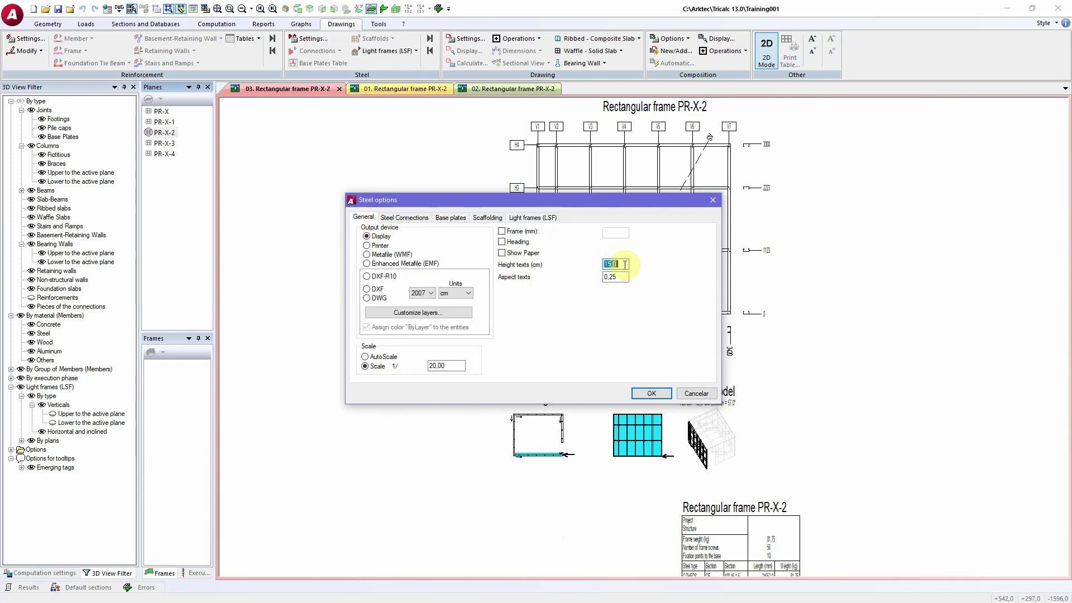
text(10)
key(Return)
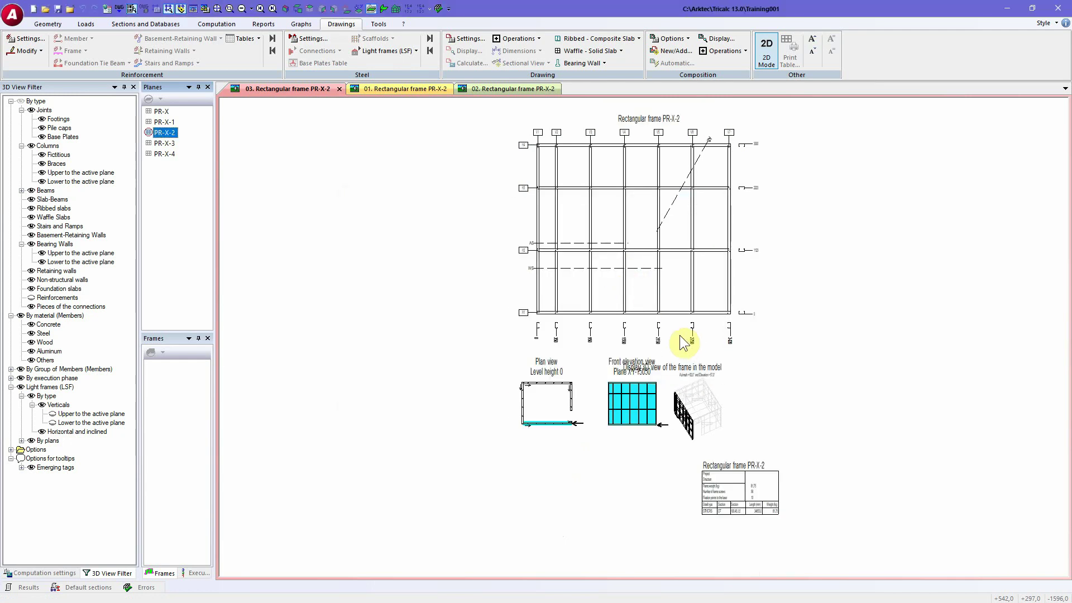
Turn on the complete profile table in the light frame options of the PR-X-2 drawing and inspect the table
right_click(615, 286)
click(636, 283)
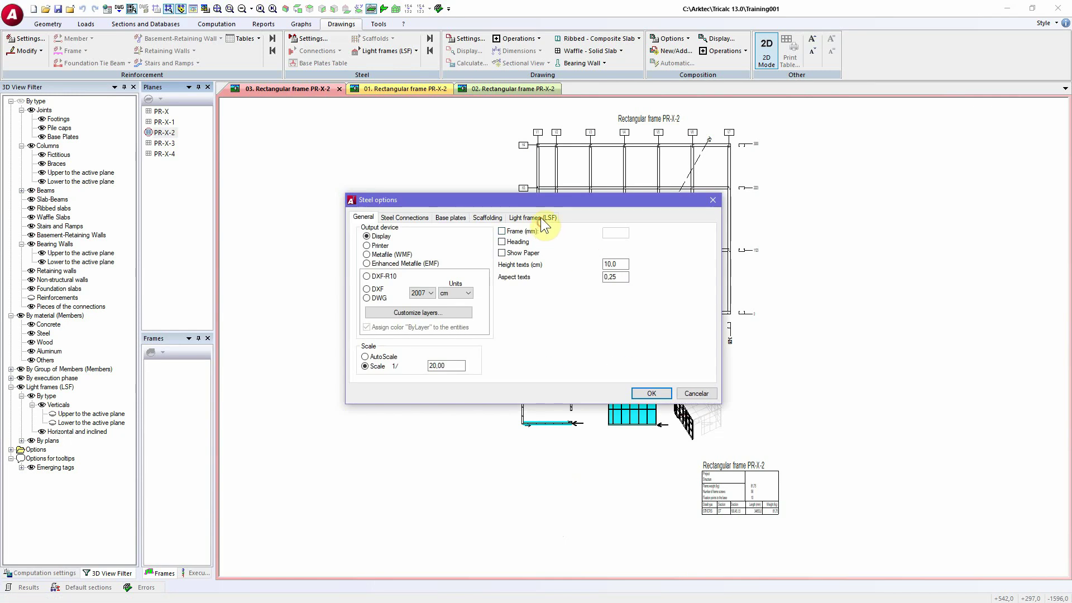
click(539, 216)
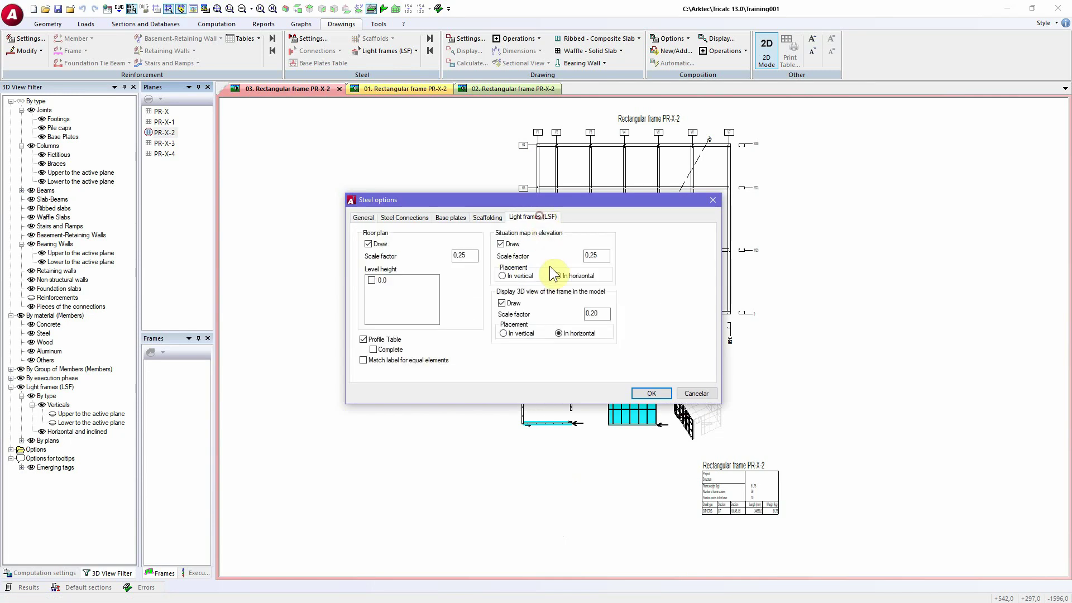
click(502, 303)
click(382, 280)
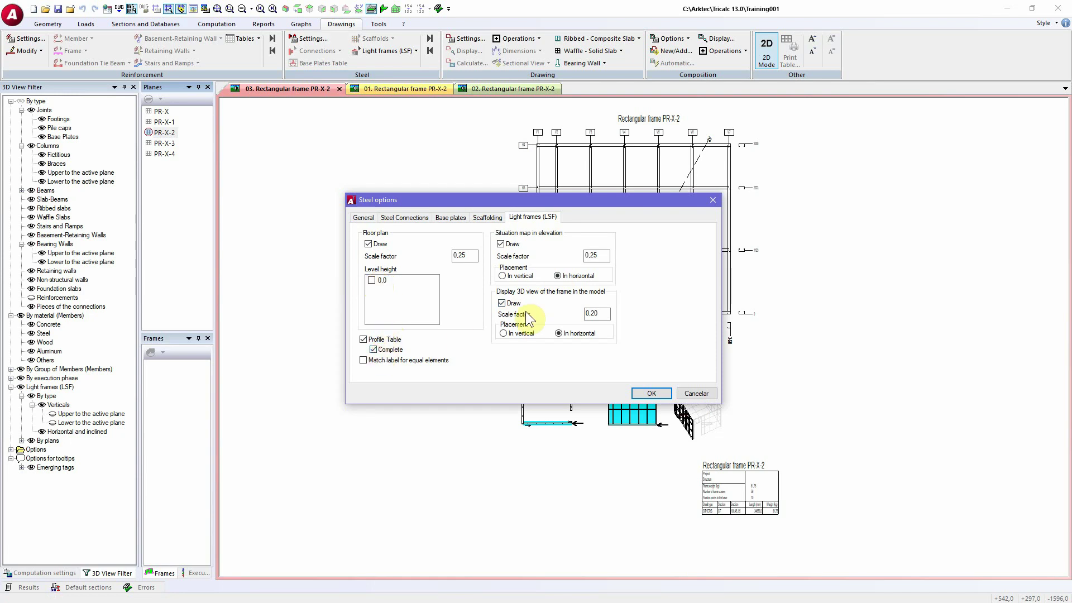
click(649, 393)
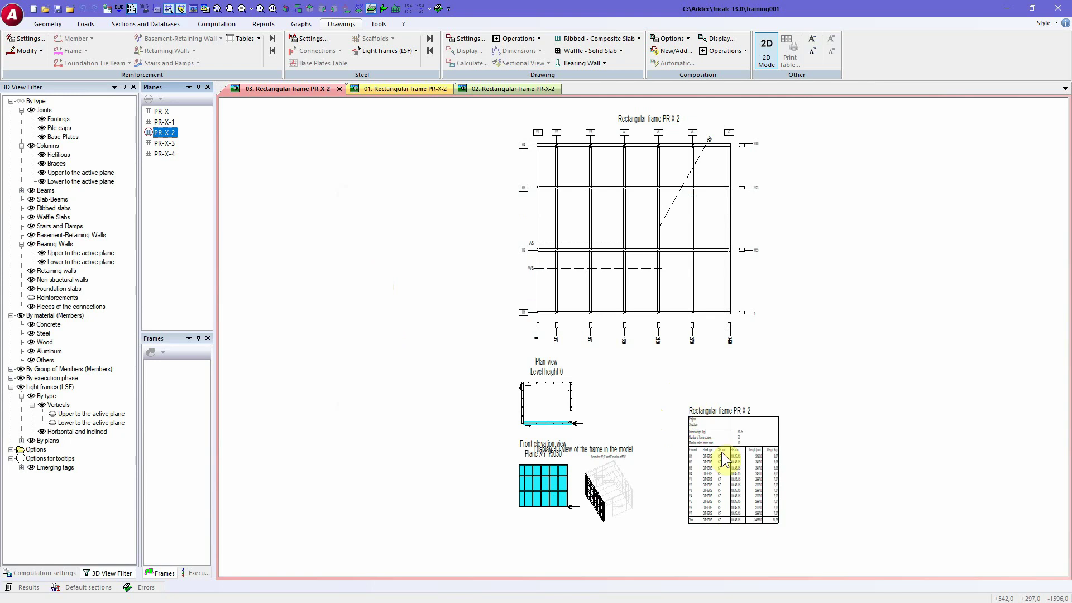
scroll(725, 461, up, 5)
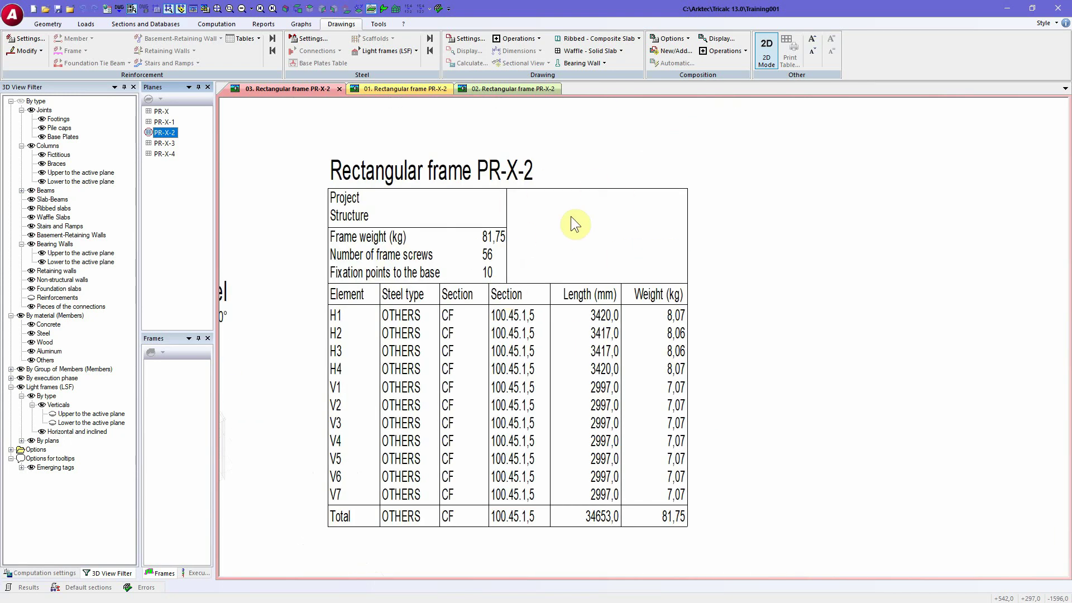
Clear the author and organization fields in the summary of the structure's properties
click(13, 16)
click(68, 234)
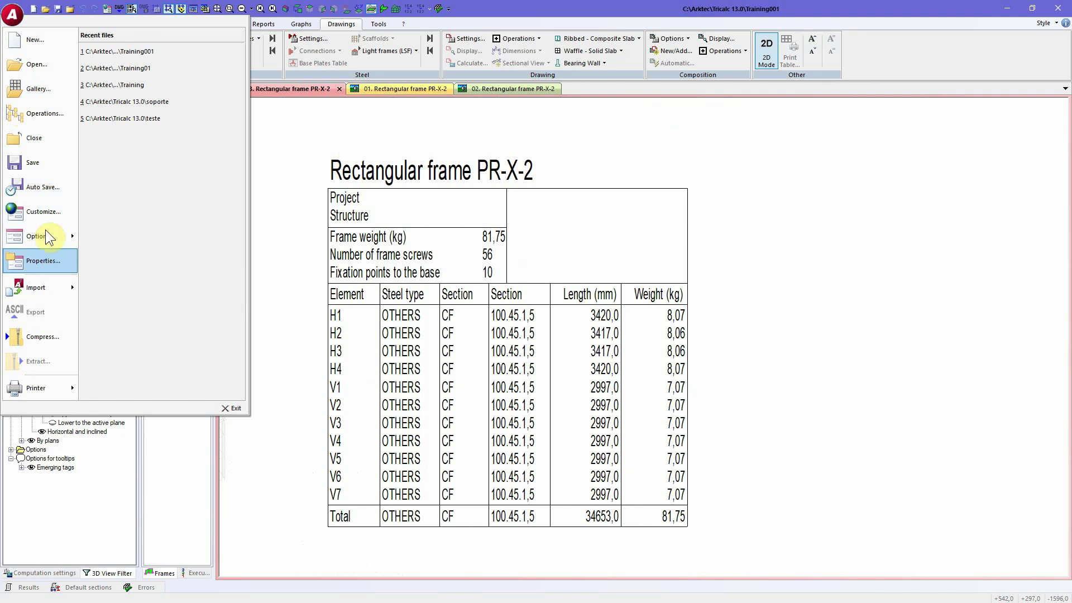
click(58, 263)
click(465, 199)
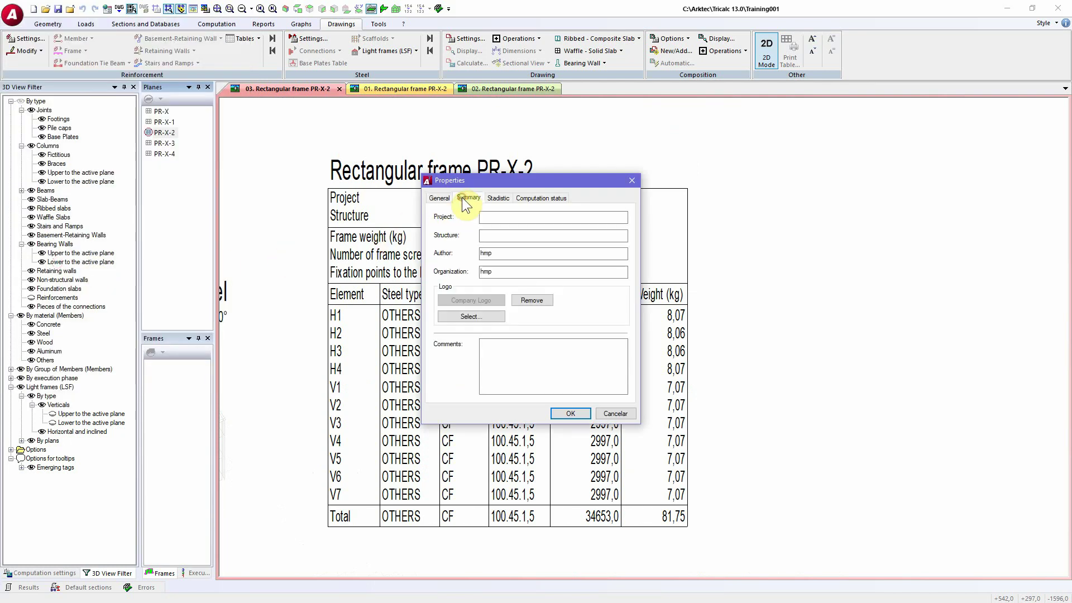
double_click(503, 253)
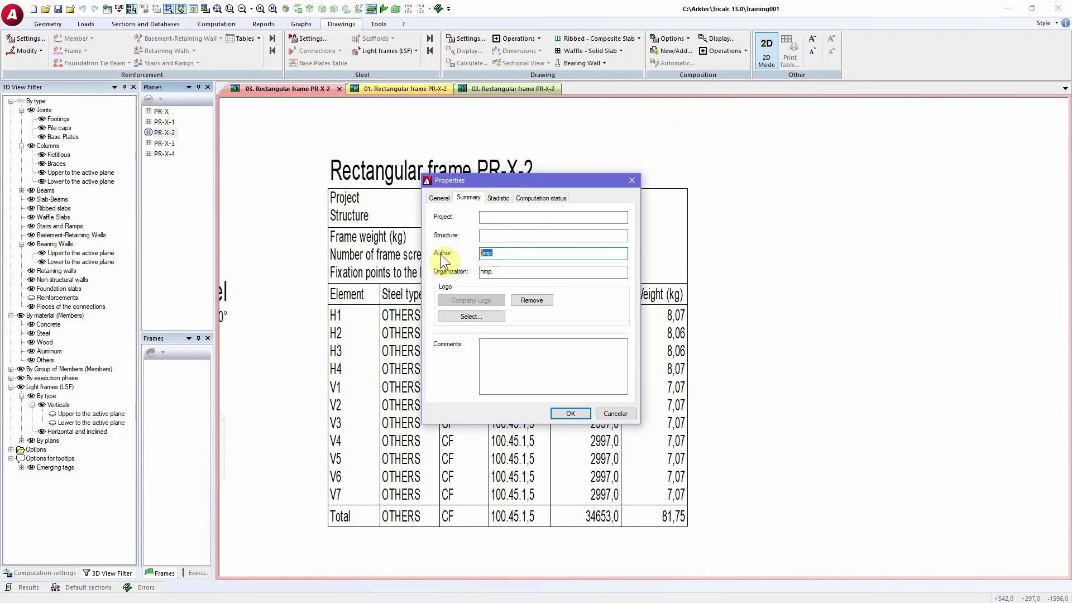
key(Tab)
key(BackSpace)
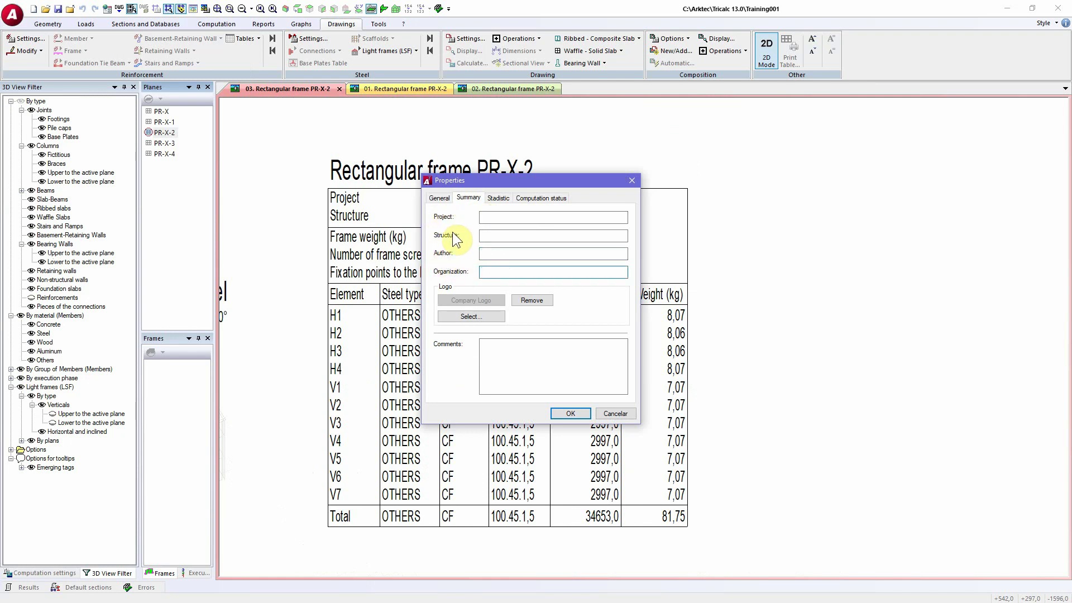
Assign a bitmap logo from the Imagenes folder of Constructo-Gest 13.5 to the structure and apply the properties to the drawing
click(491, 315)
click(592, 197)
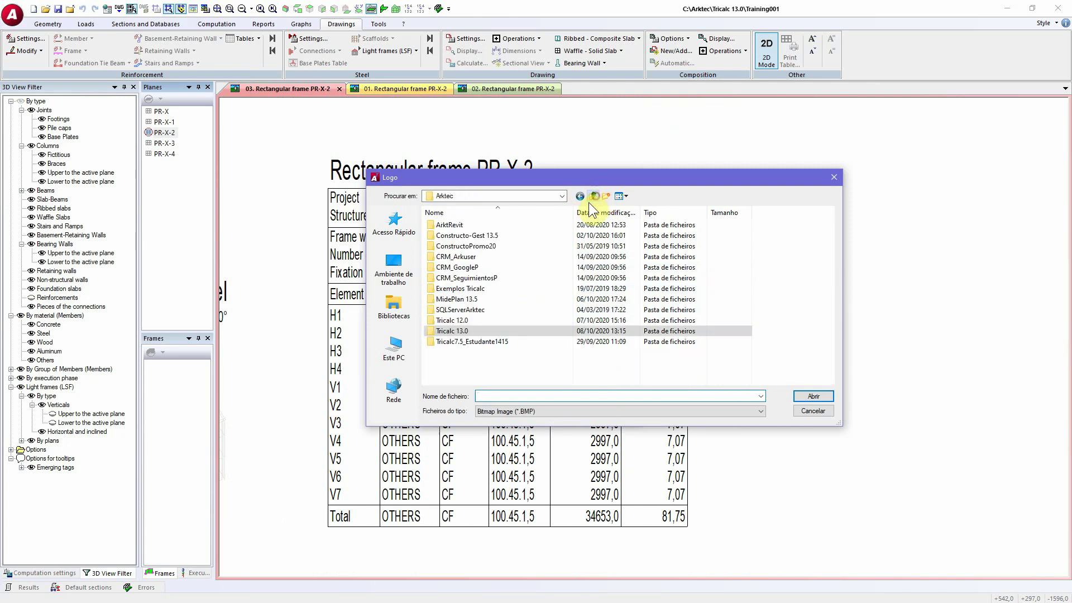
double_click(476, 236)
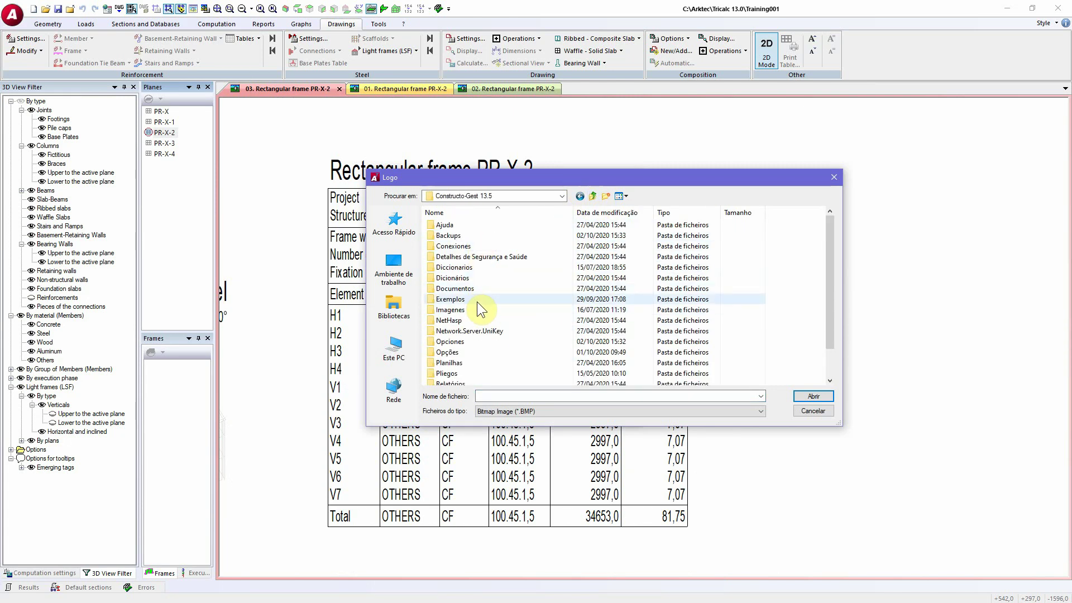
click(508, 411)
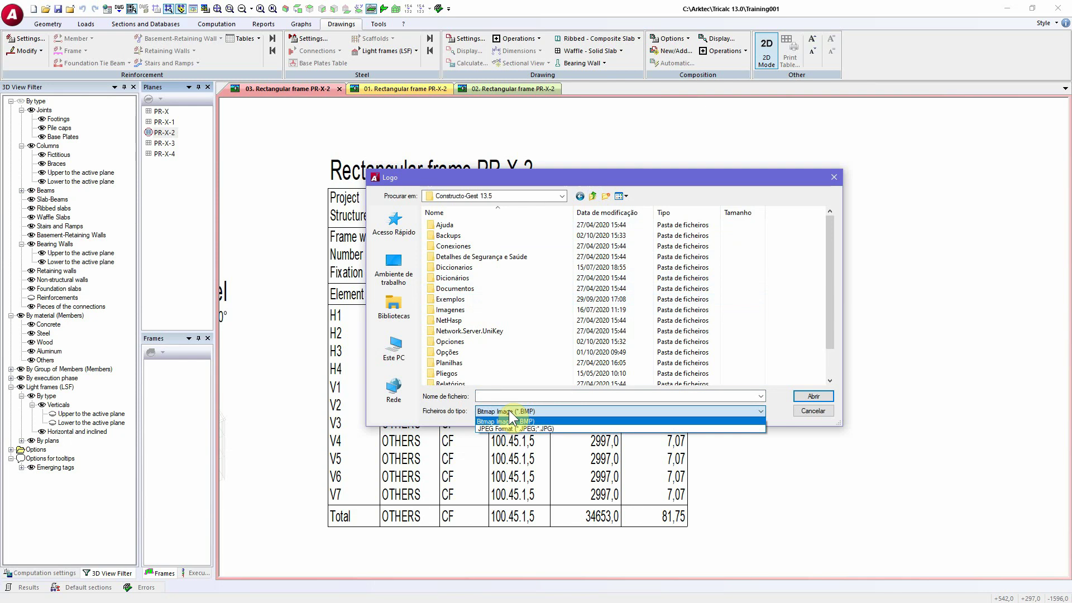
click(461, 300)
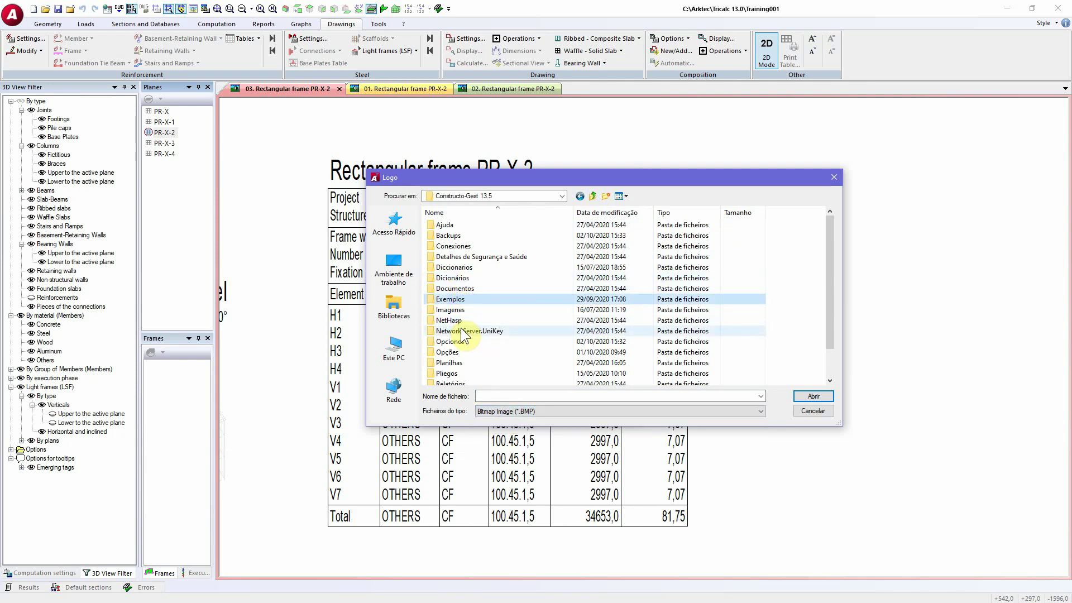
click(434, 310)
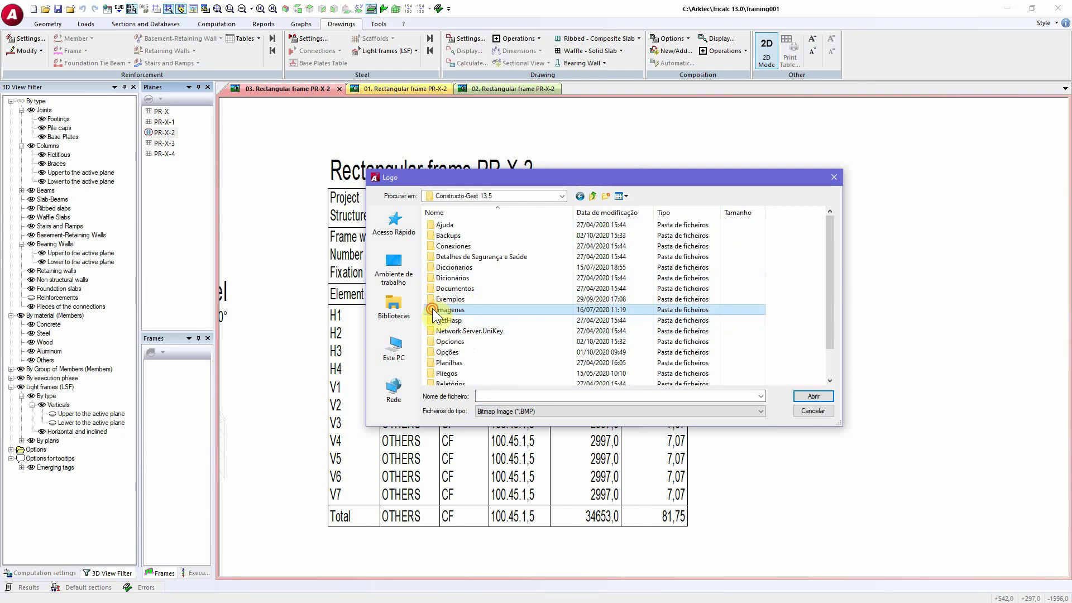
double_click(436, 310)
double_click(567, 246)
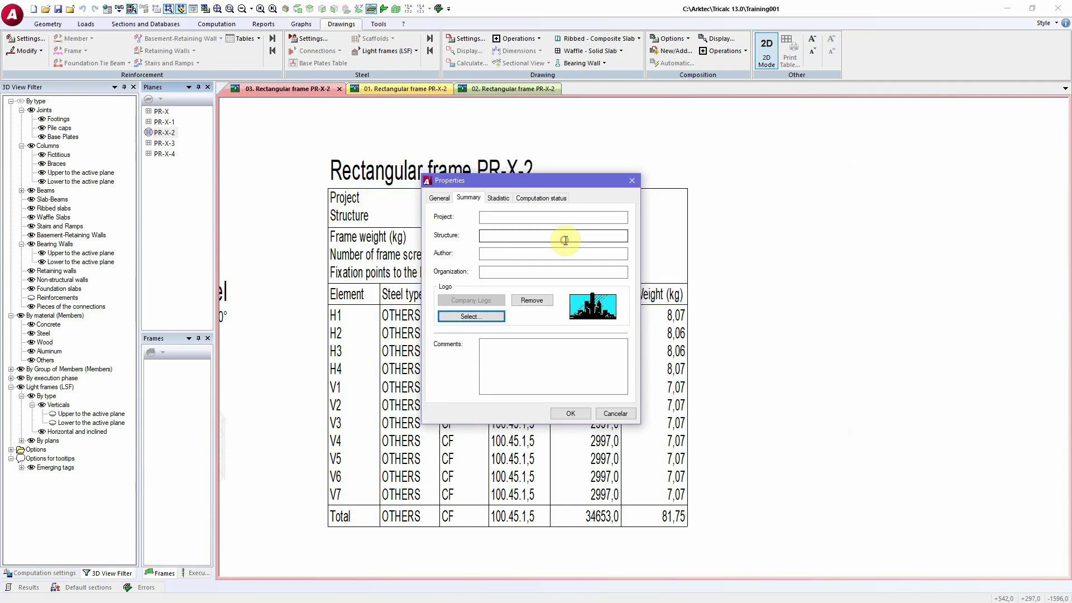
click(570, 413)
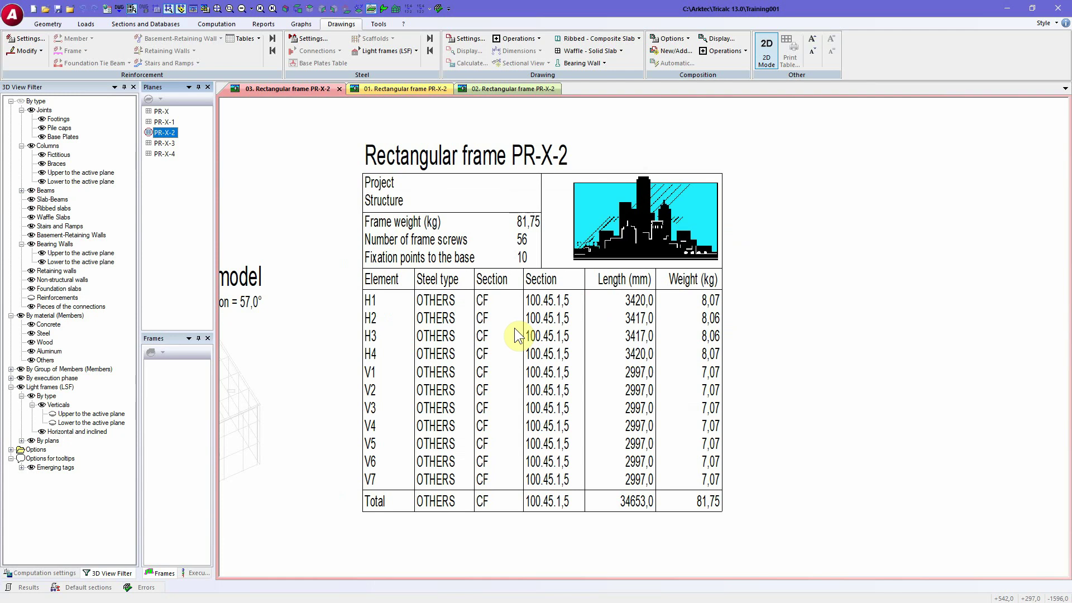
scroll(517, 330, down, 5)
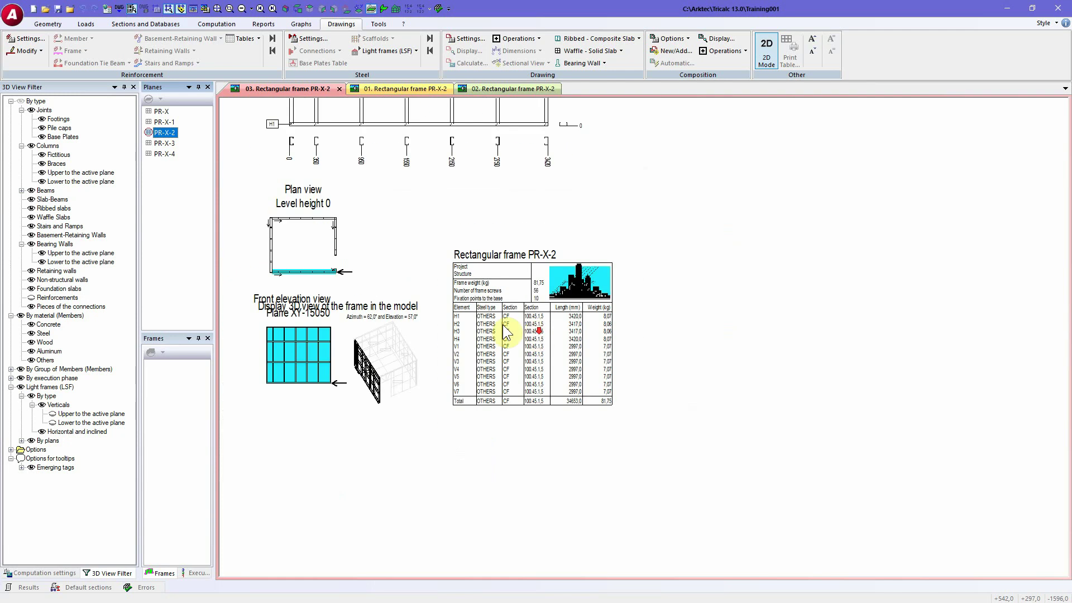
Leave the PR-X-2 frame drawing and return to the isometric 3D view of the whole structure
right_click(307, 215)
click(329, 285)
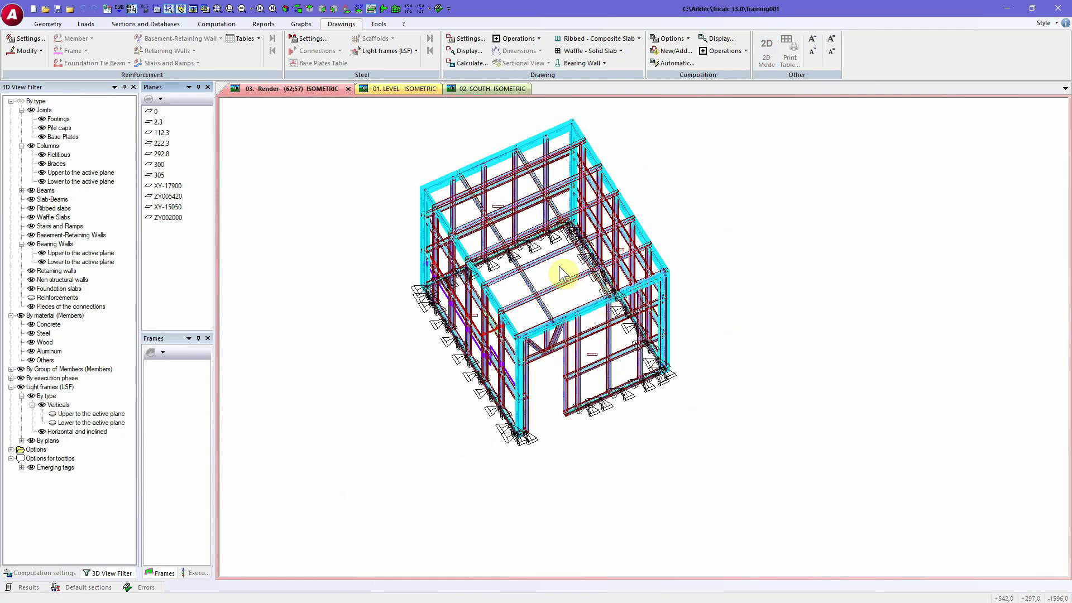
middle_drag(546, 283, 517, 270)
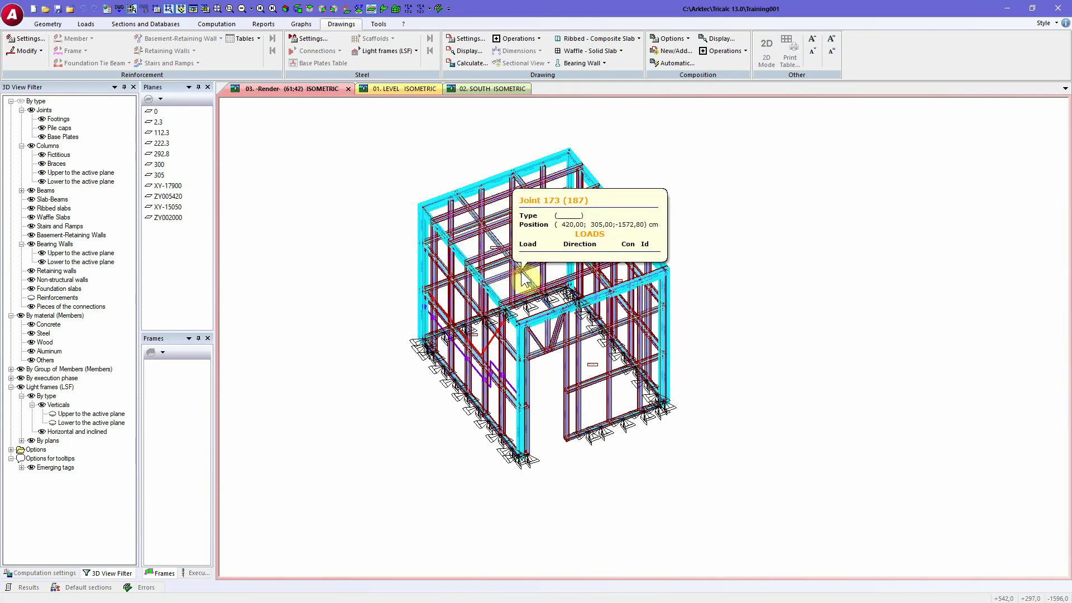
middle_drag(530, 388, 553, 411)
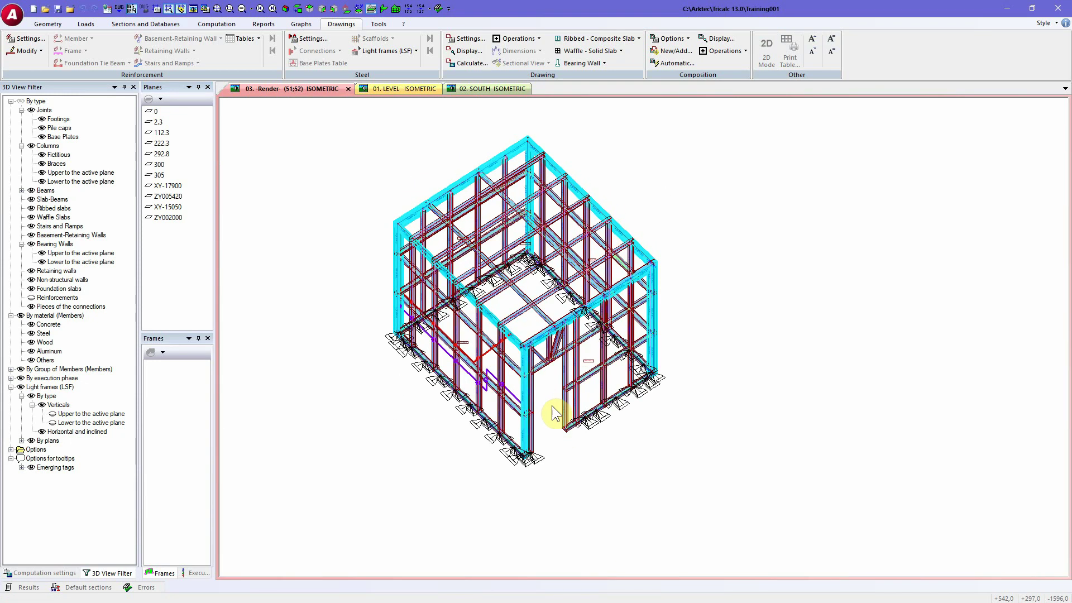
Hide all elements by type in the 3D view filter so only the light frames are displayed
click(37, 24)
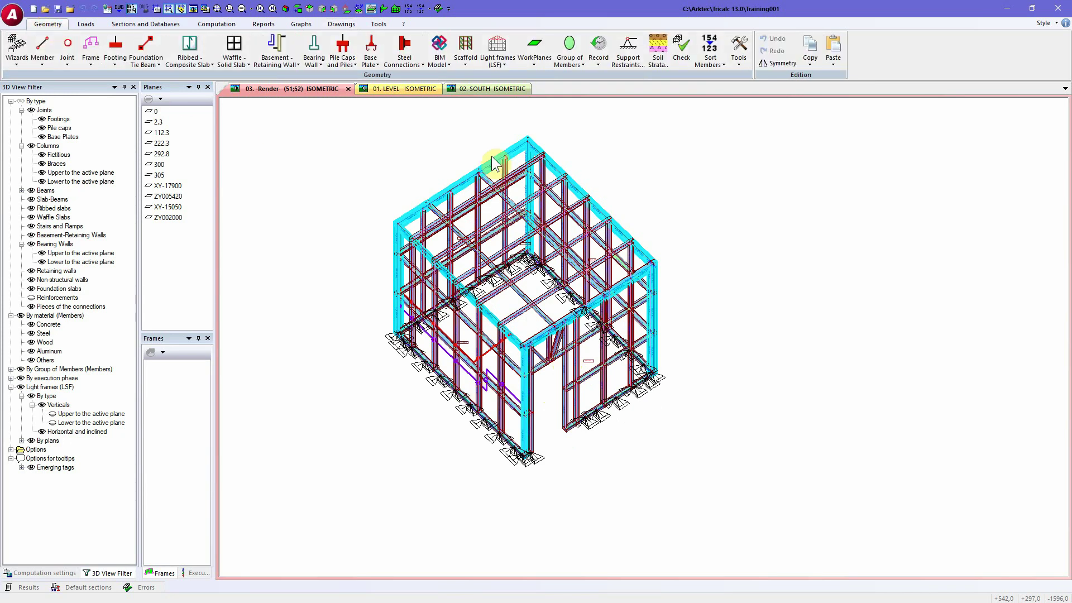
click(816, 56)
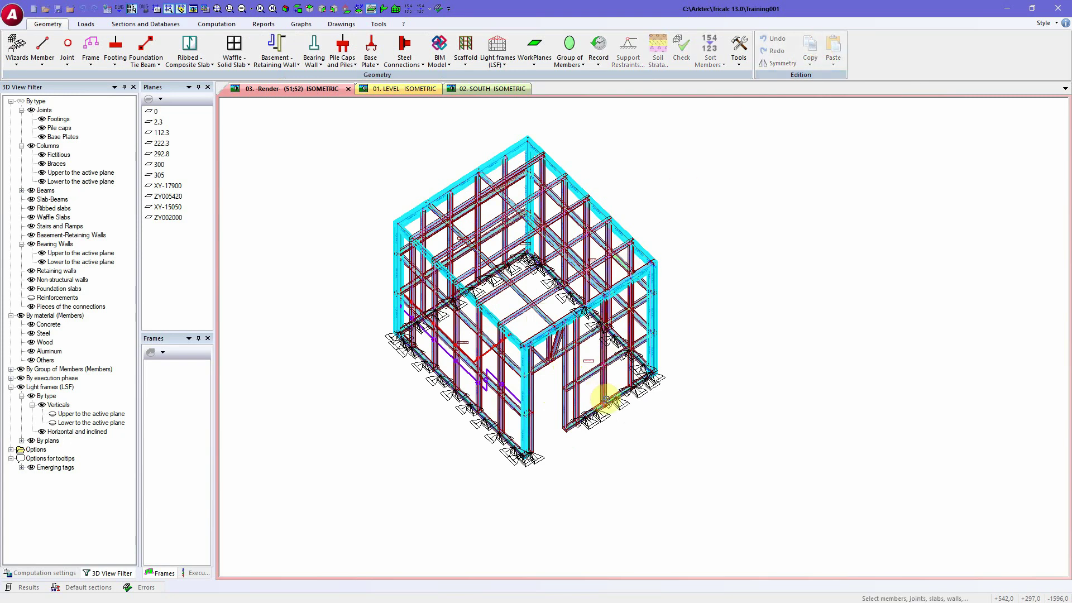
key(Escape)
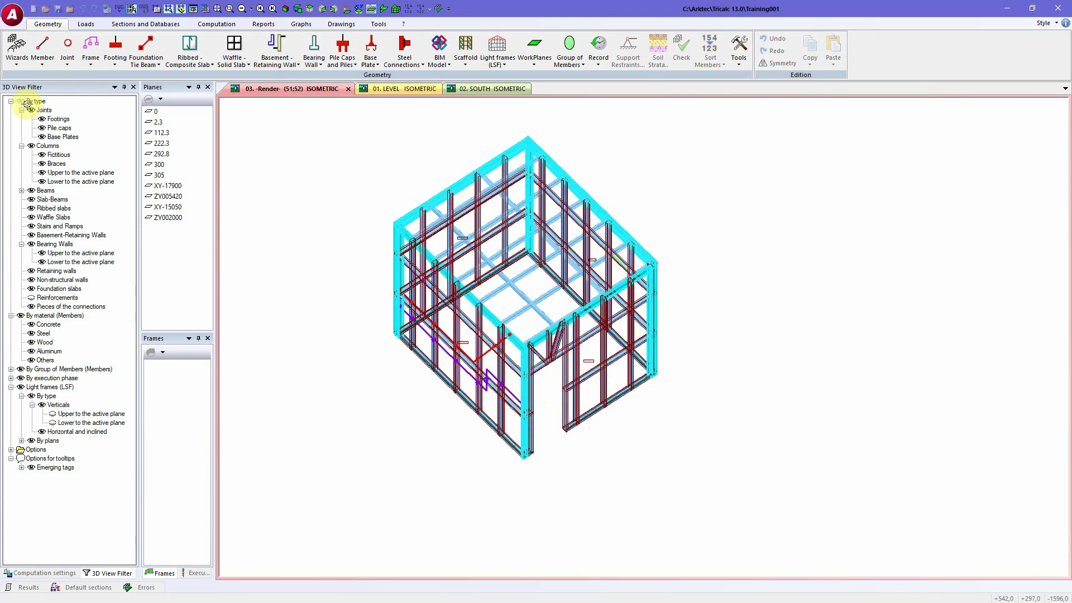
click(20, 101)
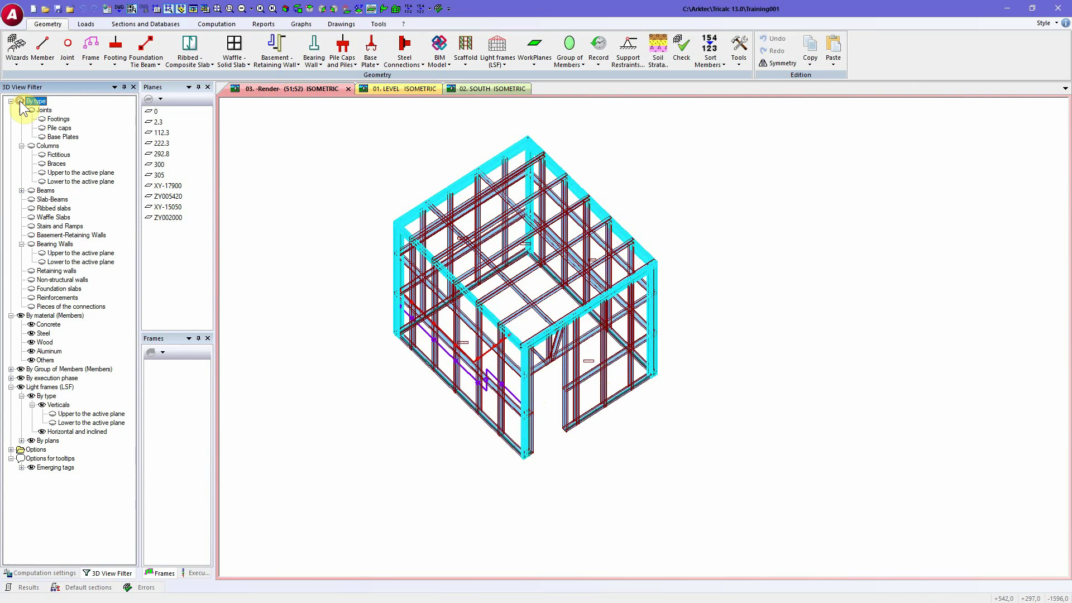
Copy frame PR-X-1 to the clipboard using the joint at its outer bottom corner as the insertion point
click(762, 64)
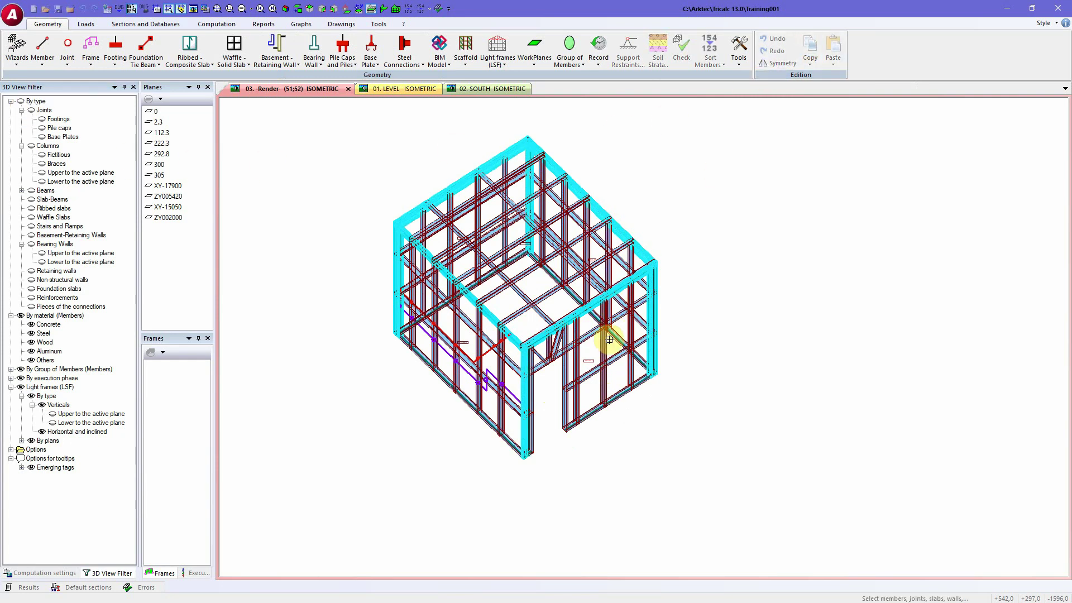
click(595, 357)
scroll(647, 385, up, 5)
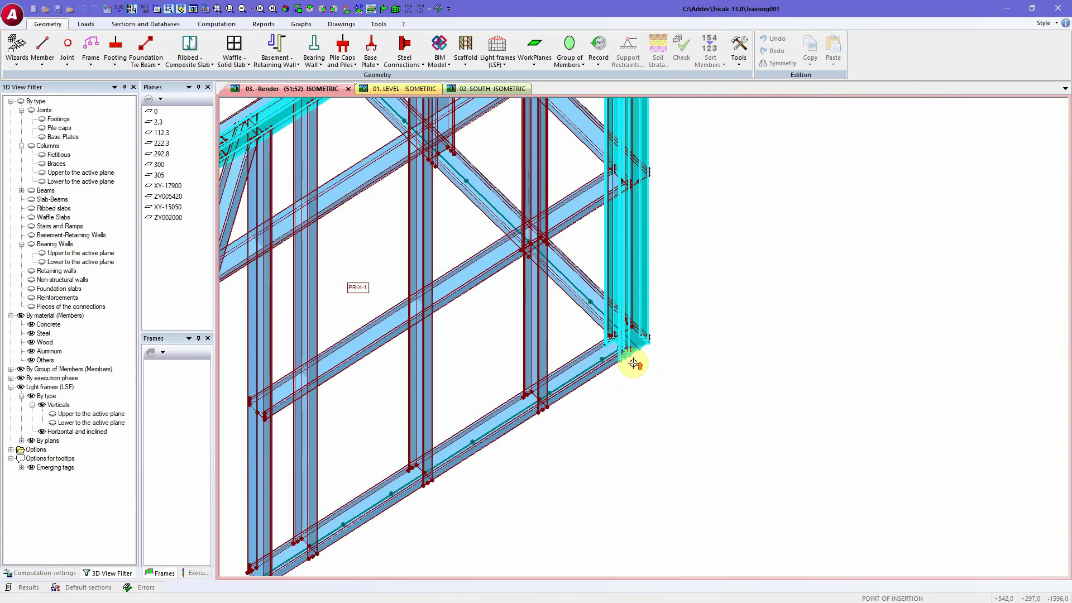
scroll(637, 366, up, 2)
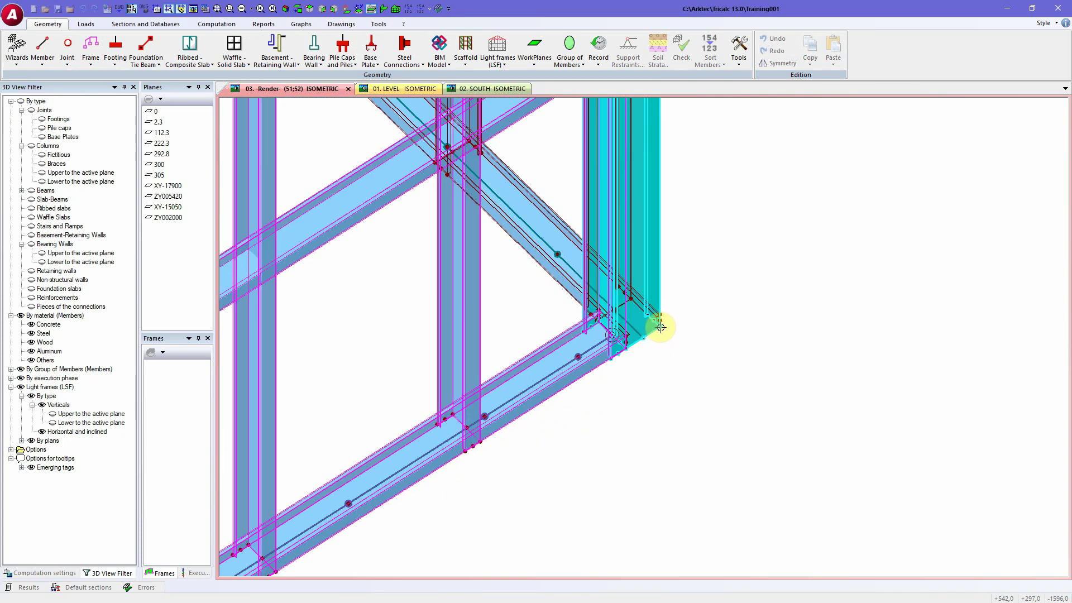
scroll(742, 386, down, 6)
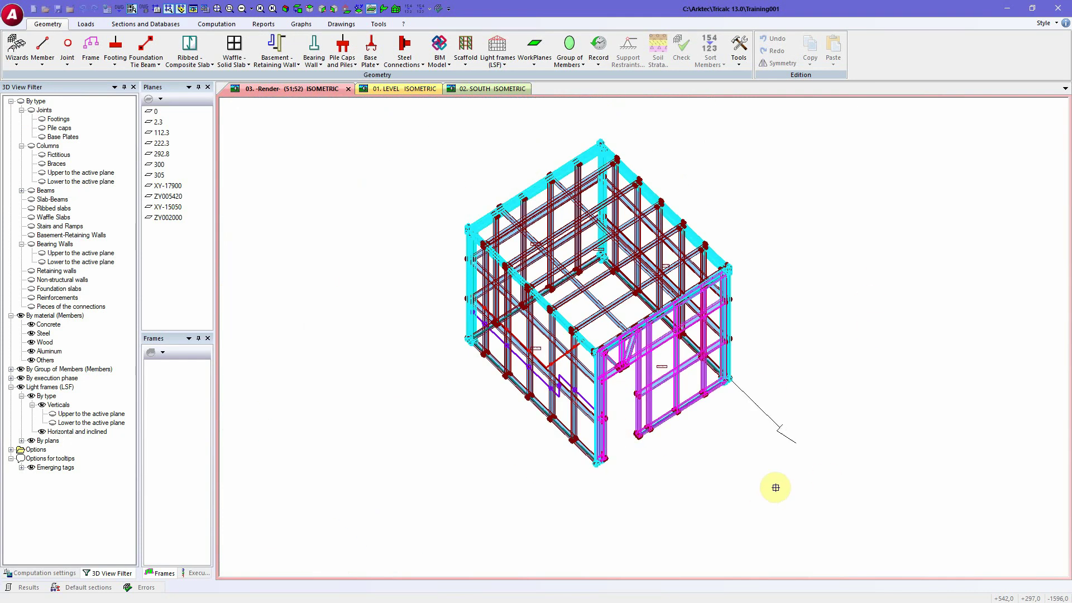
click(844, 441)
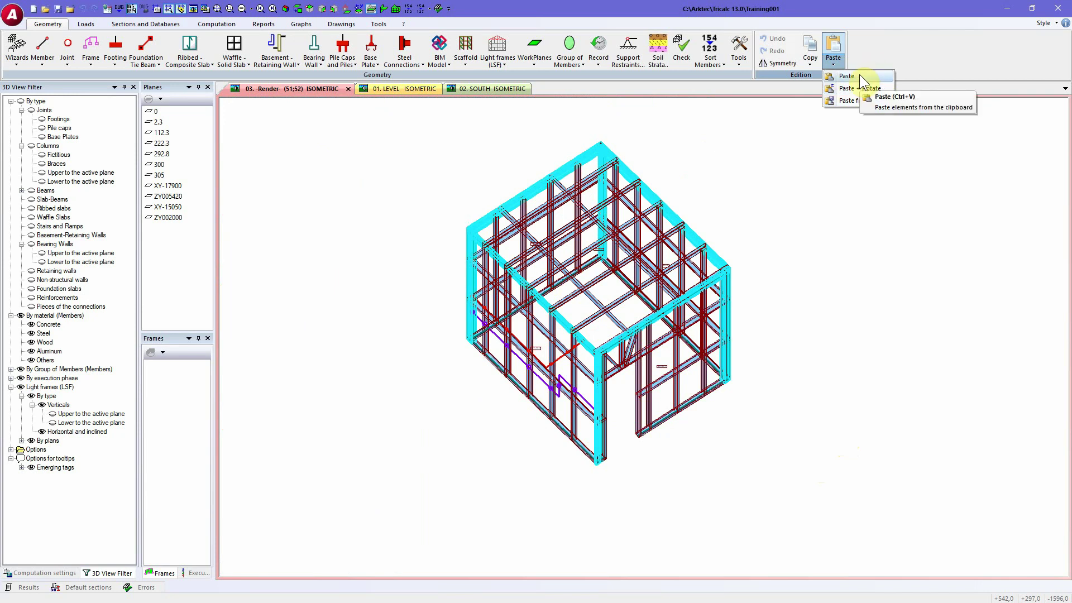
Paste the copied frame on top of the wall at the outer upper corner of PR-X-1 and check its placement
click(859, 75)
scroll(726, 263, up, 5)
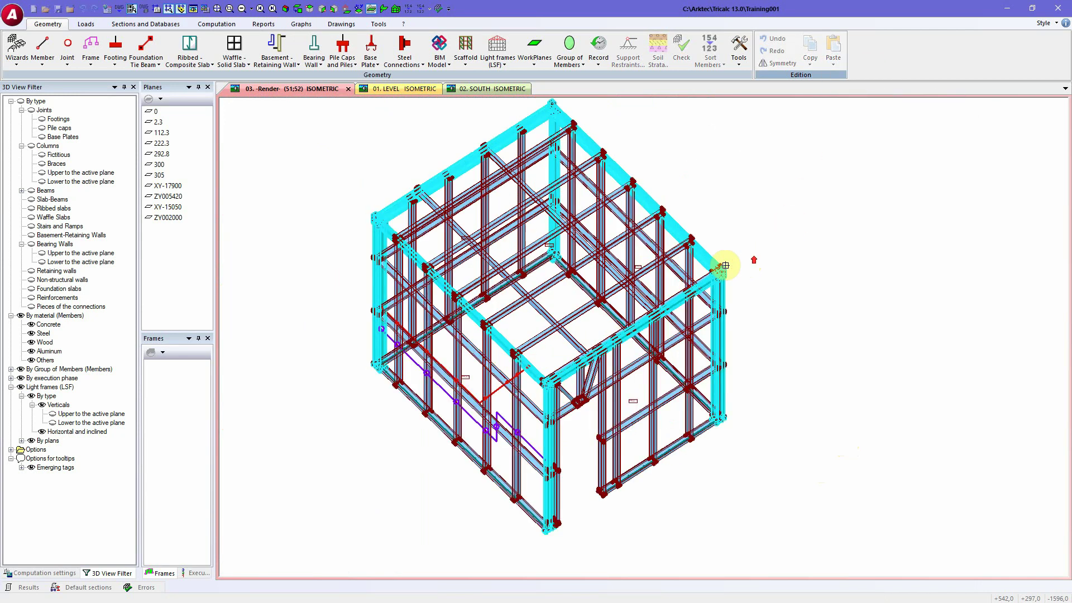
scroll(705, 276, up, 2)
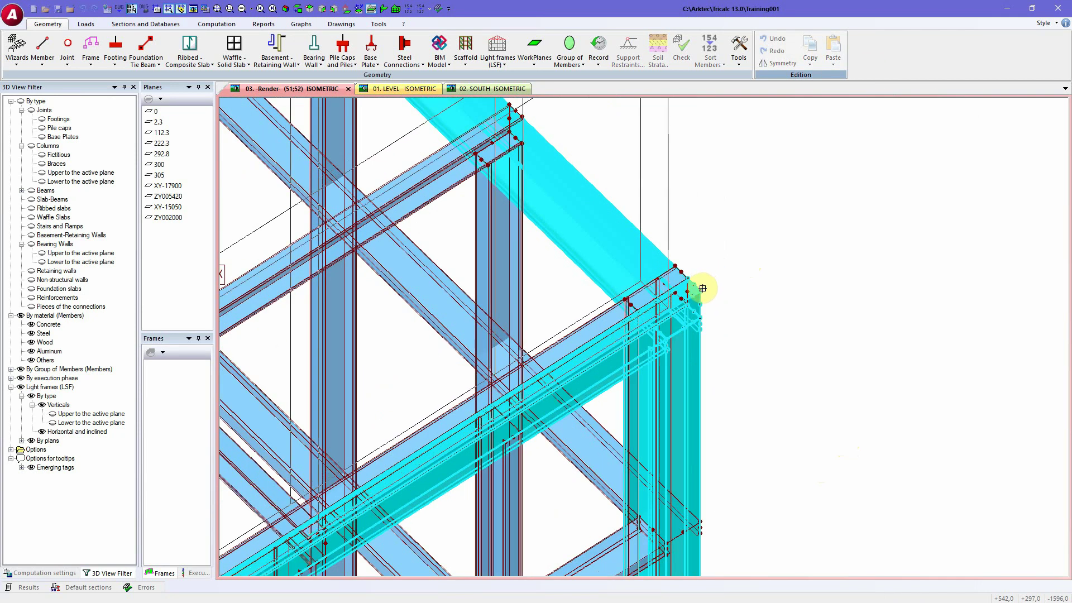
click(699, 291)
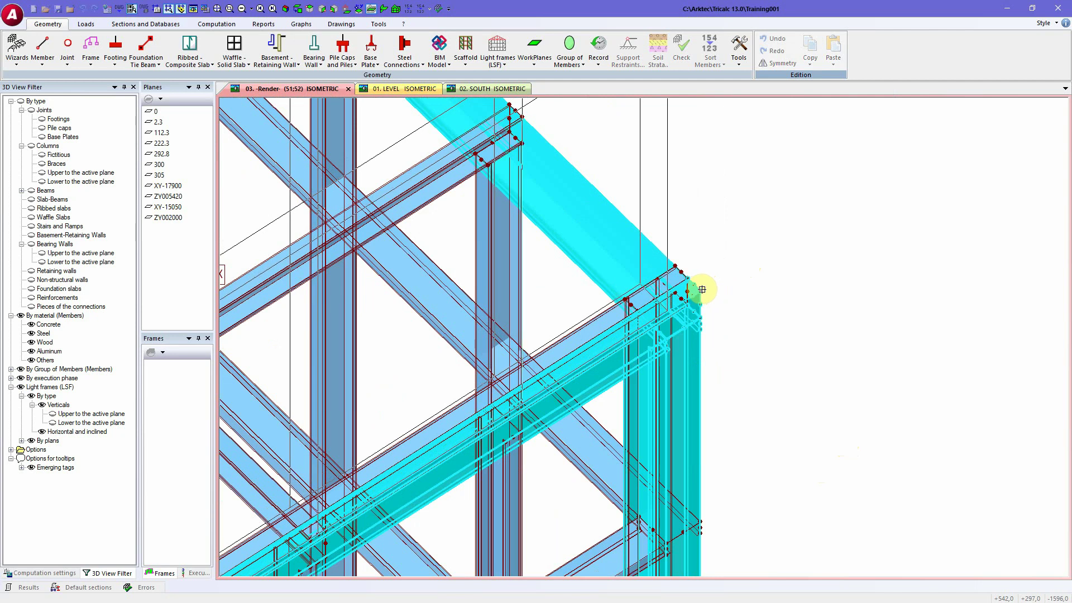
scroll(766, 299, down, 8)
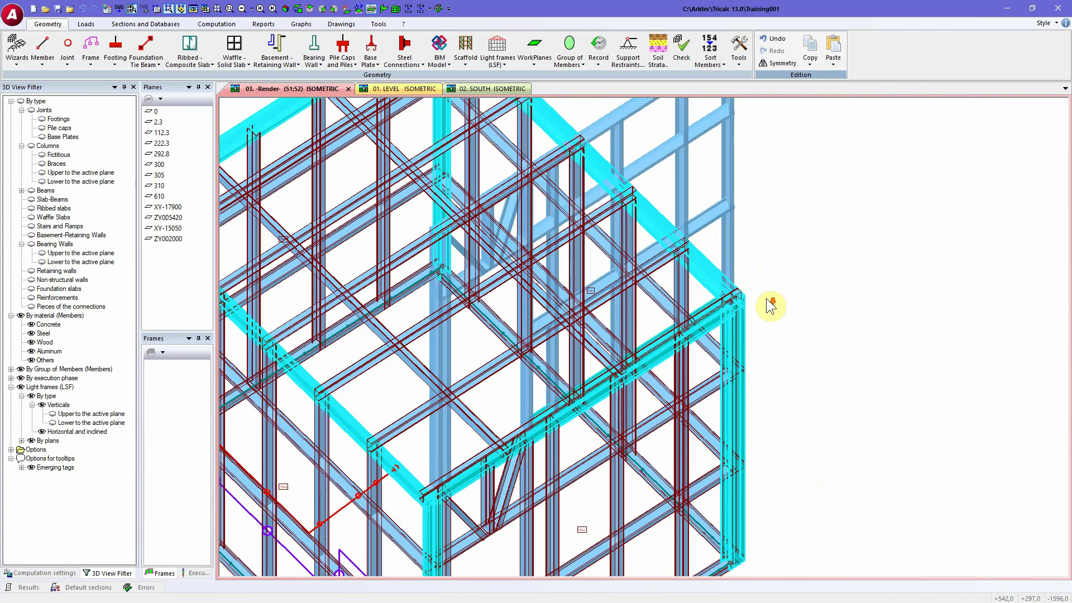
middle_drag(806, 306, 827, 291)
drag(814, 297, 777, 333)
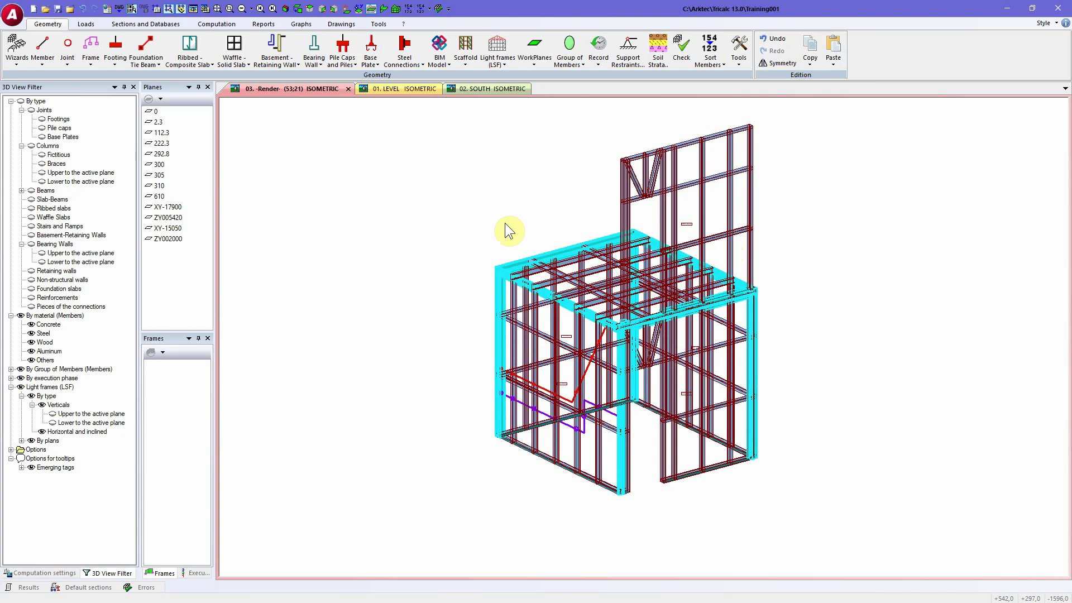
drag(508, 227, 468, 234)
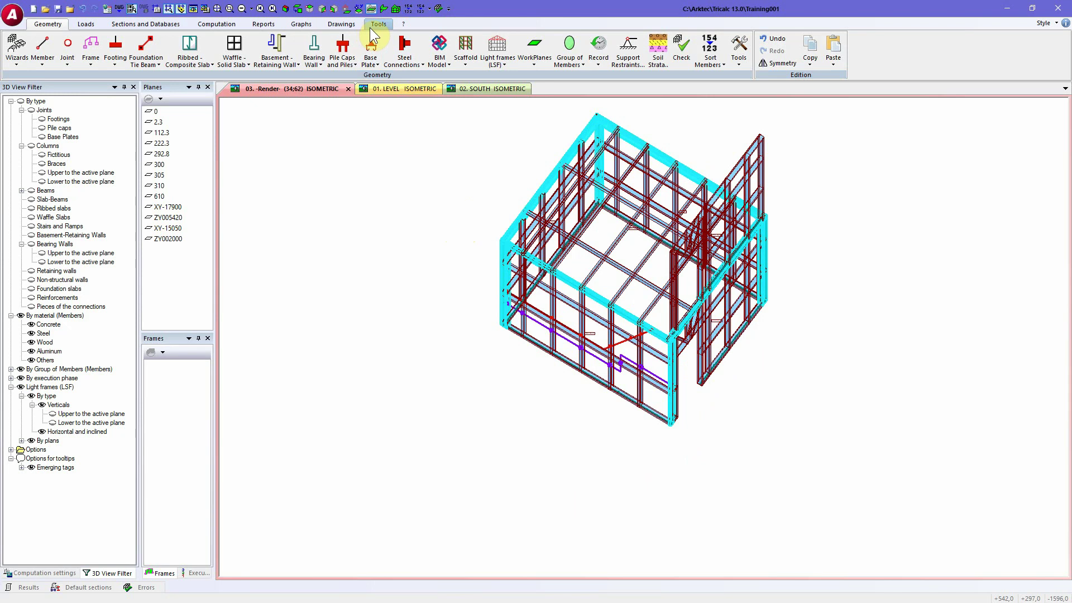
middle_drag(647, 251, 619, 351)
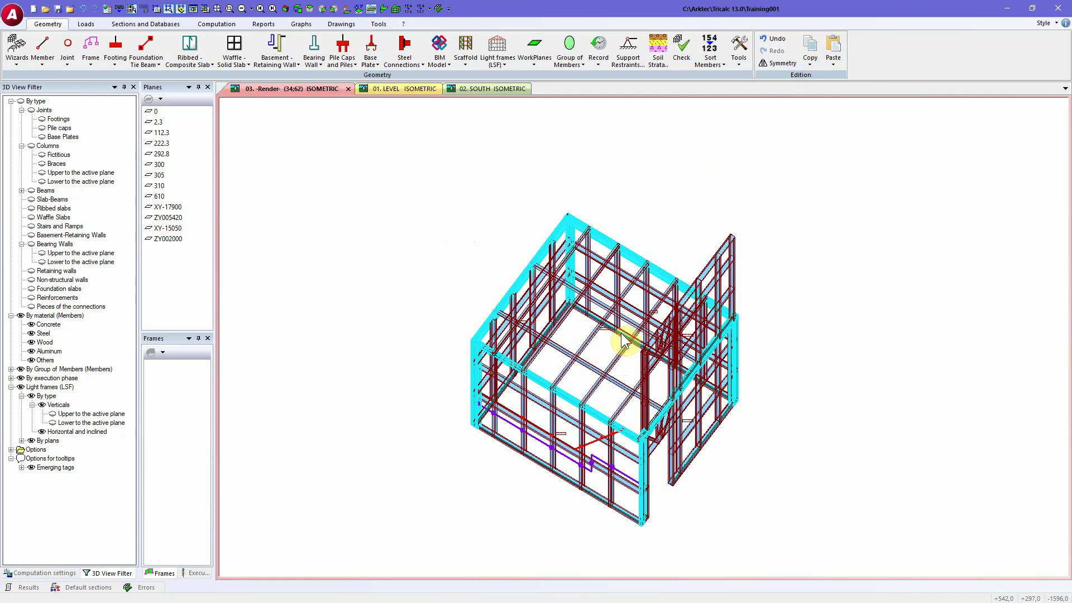